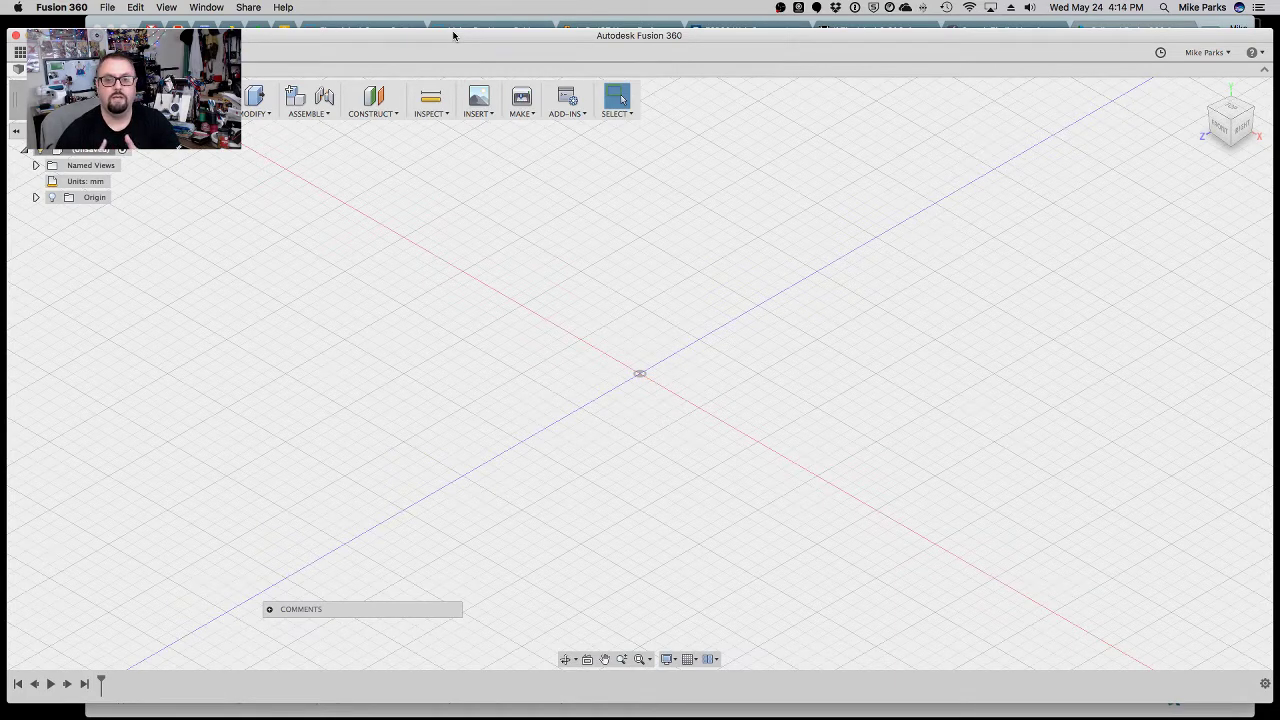
Switch to the Fusion 360 gallery in Chrome and search the projects for "raspberry pi".
{"action": "left_click", "coordinate": [1114, 27]}
{"action": "left_click_drag", "start_coordinate": [257, 182], "coordinate": [33, 163]}
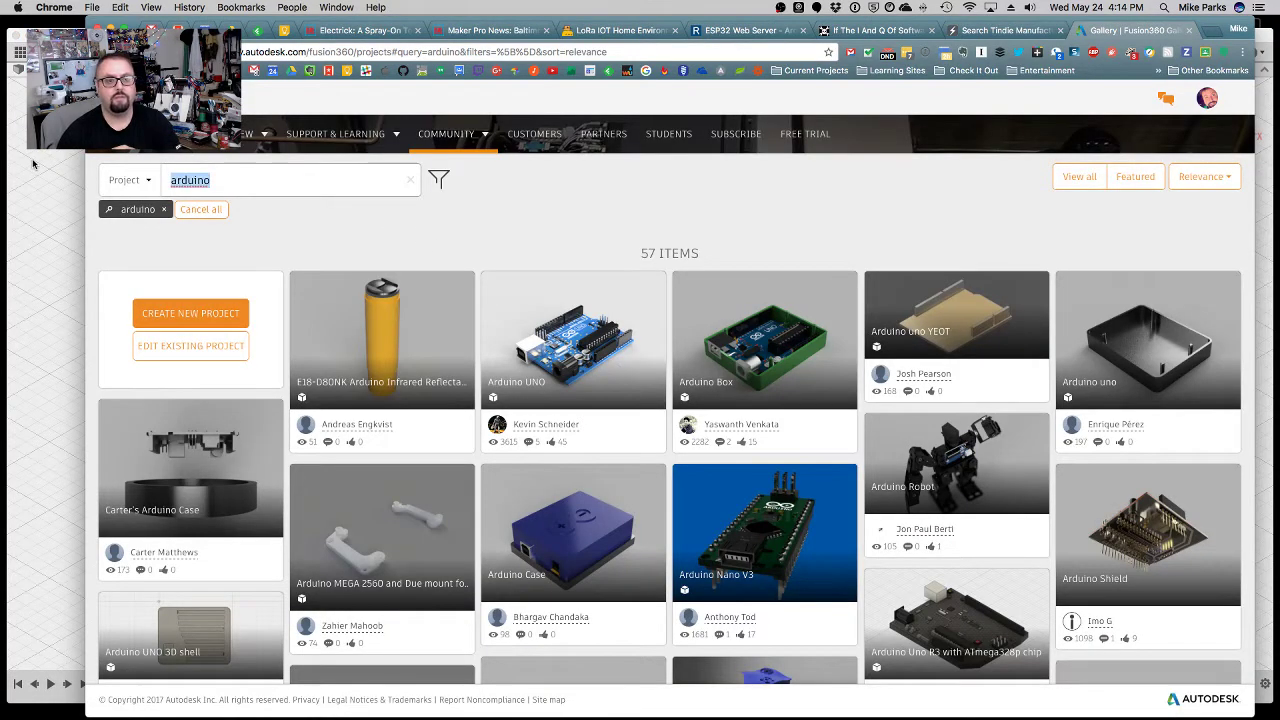
{"action": "type", "text": "raspberry"}
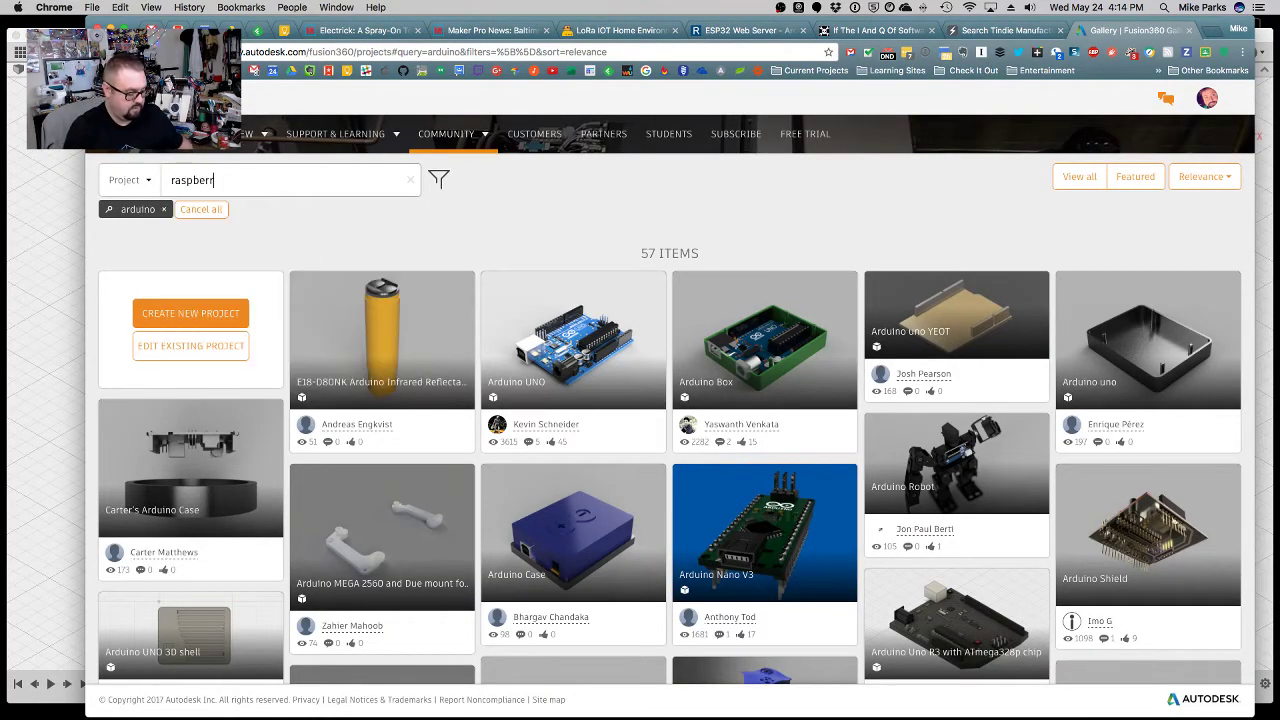
{"action": "type", "text": " pi"}
{"action": "key", "text": "Return"}
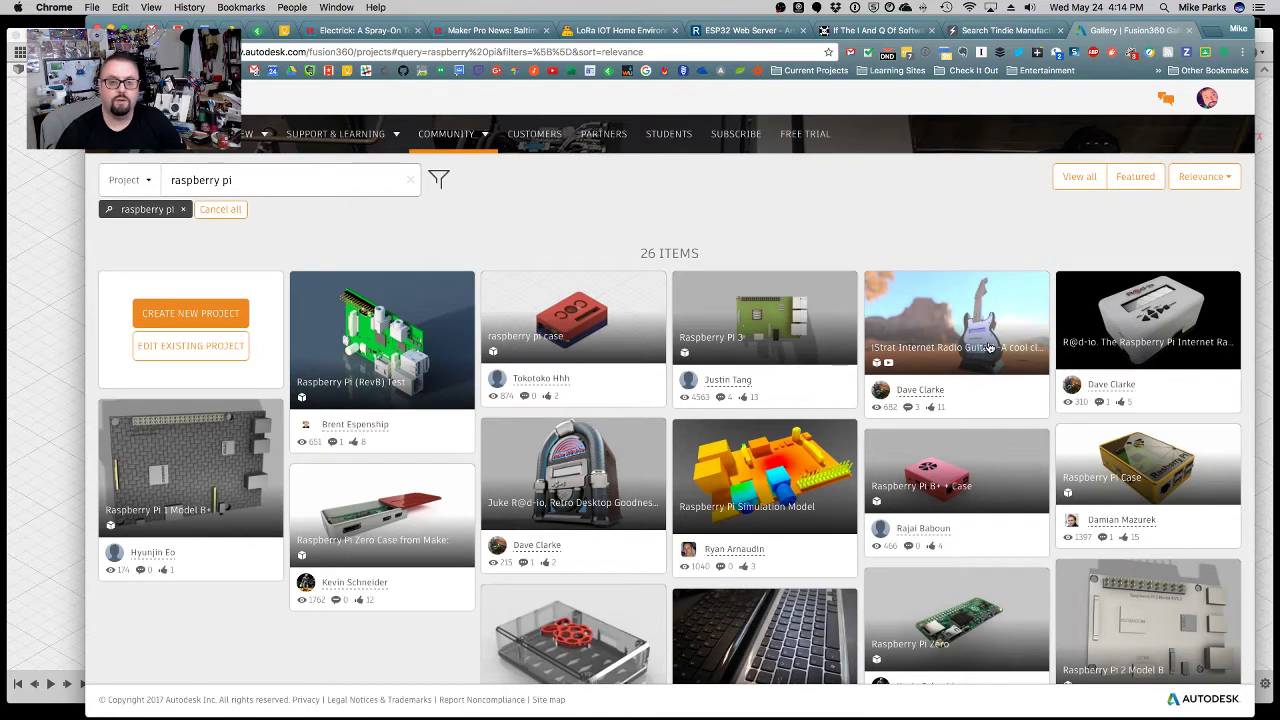
Search the gallery projects for "arduino" instead.
{"action": "triple_click", "coordinate": [228, 180]}
{"action": "type", "text": "arduino"}
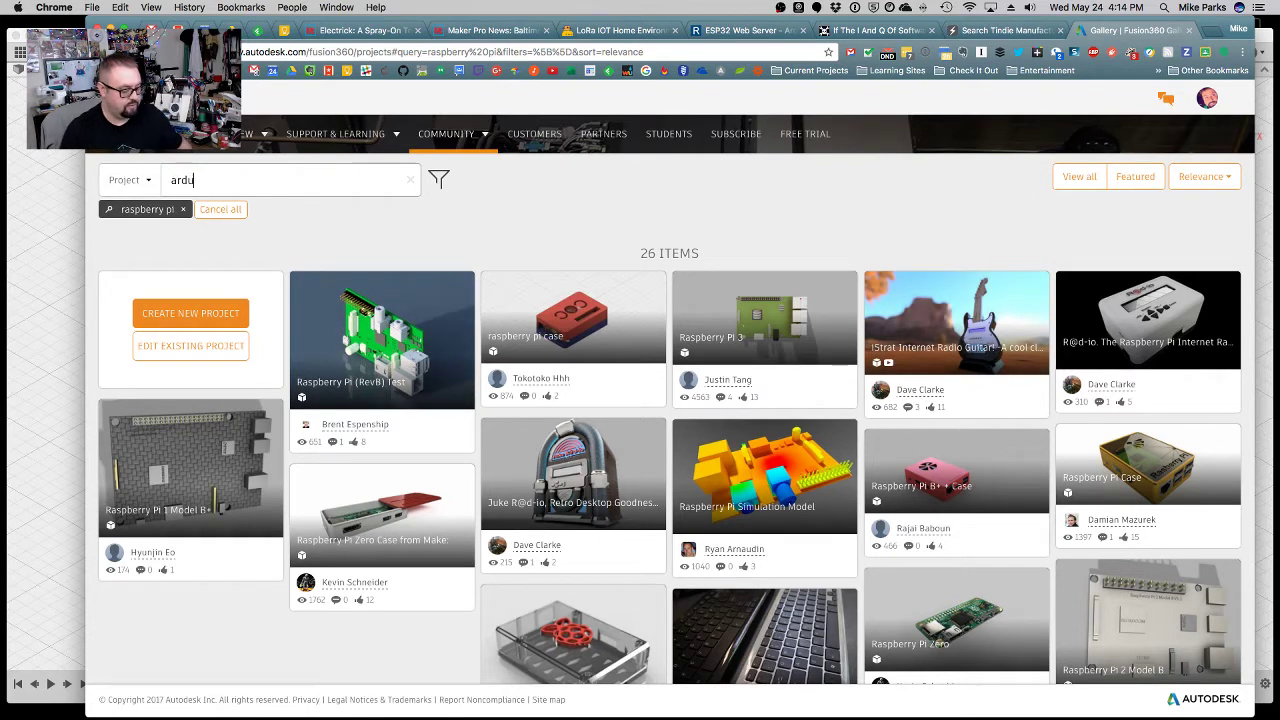
{"action": "key", "text": "Return"}
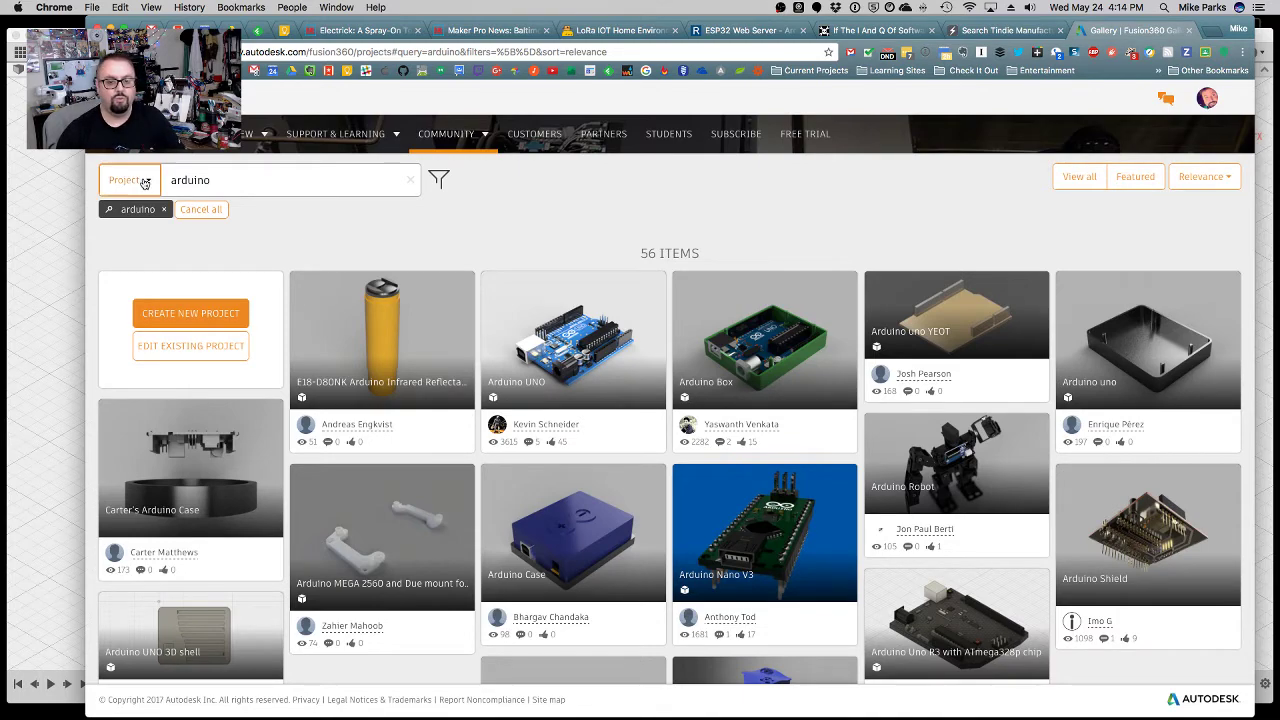
Open the gallery project of the blue Arduino Uno board and display its downloadable F3D file.
{"action": "scroll", "coordinate": [644, 437], "scroll_direction": "down", "scroll_amount": 5}
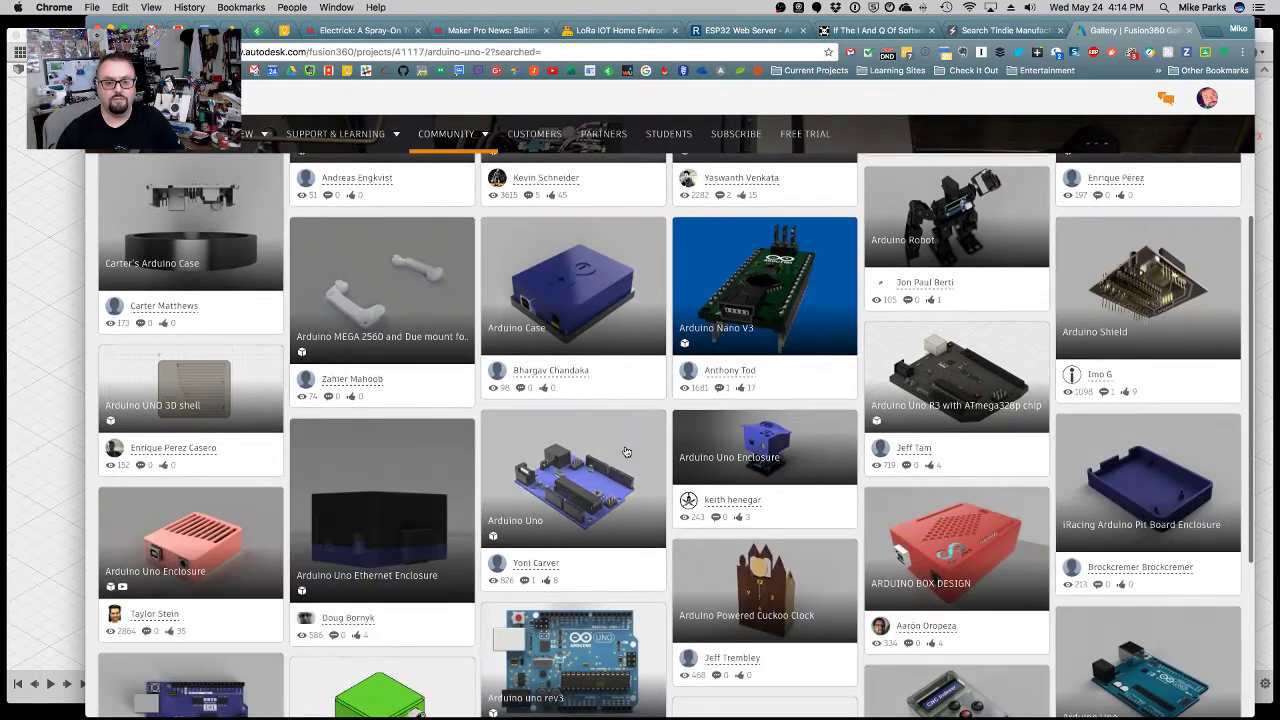
{"action": "left_click", "coordinate": [640, 440]}
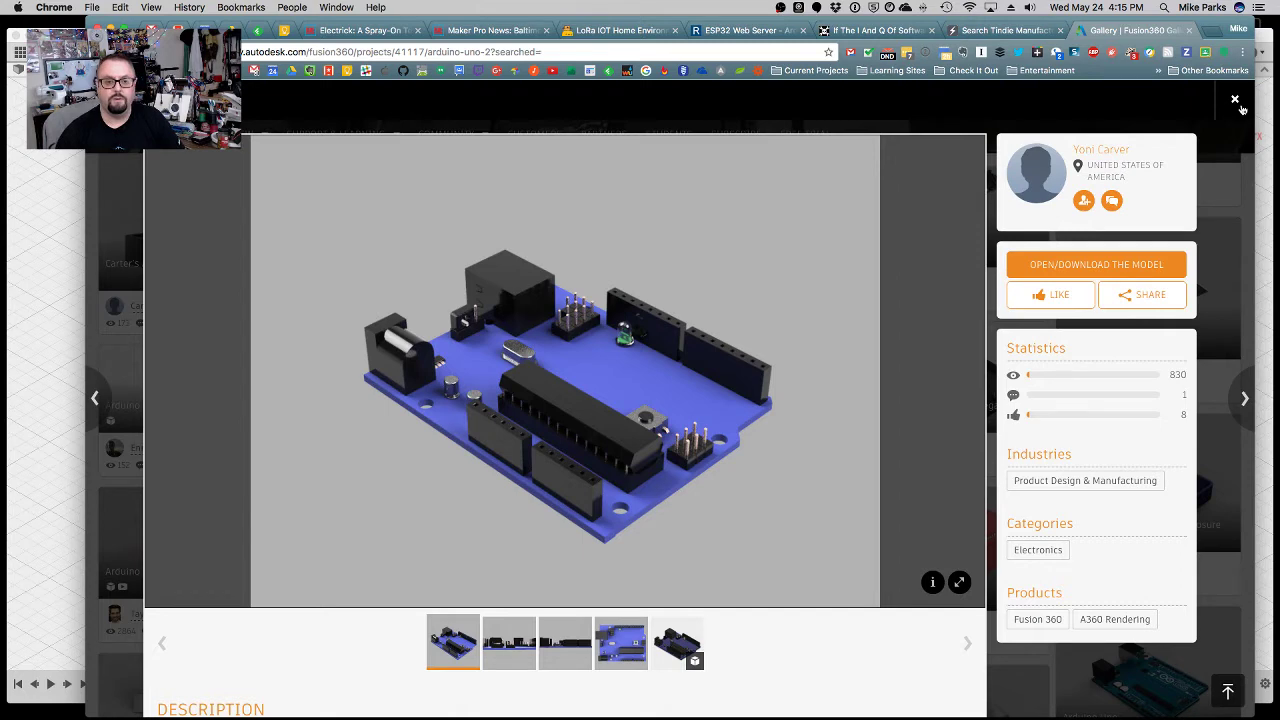
{"action": "left_click", "coordinate": [1087, 268]}
{"action": "mouse_move", "coordinate": [1081, 371]}
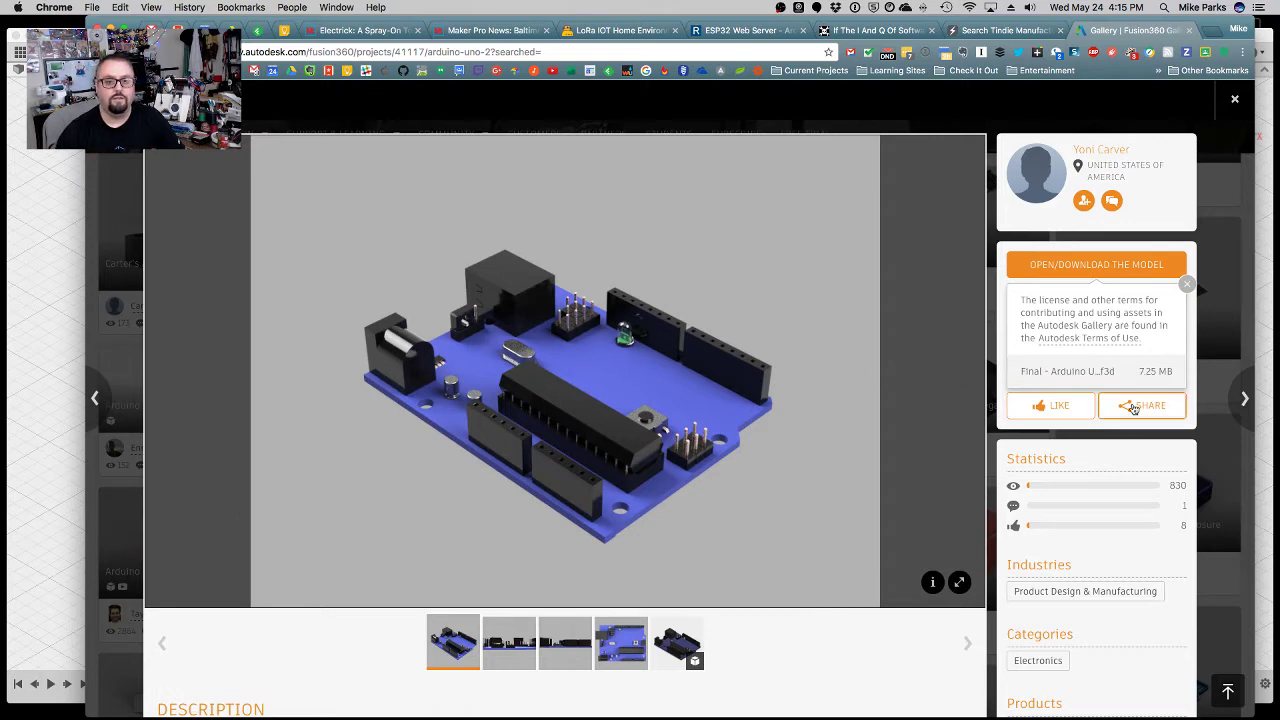
Switch to Fusion 360 and begin a file upload into the Arduino Enclosure project.
{"action": "left_click", "coordinate": [22, 202]}
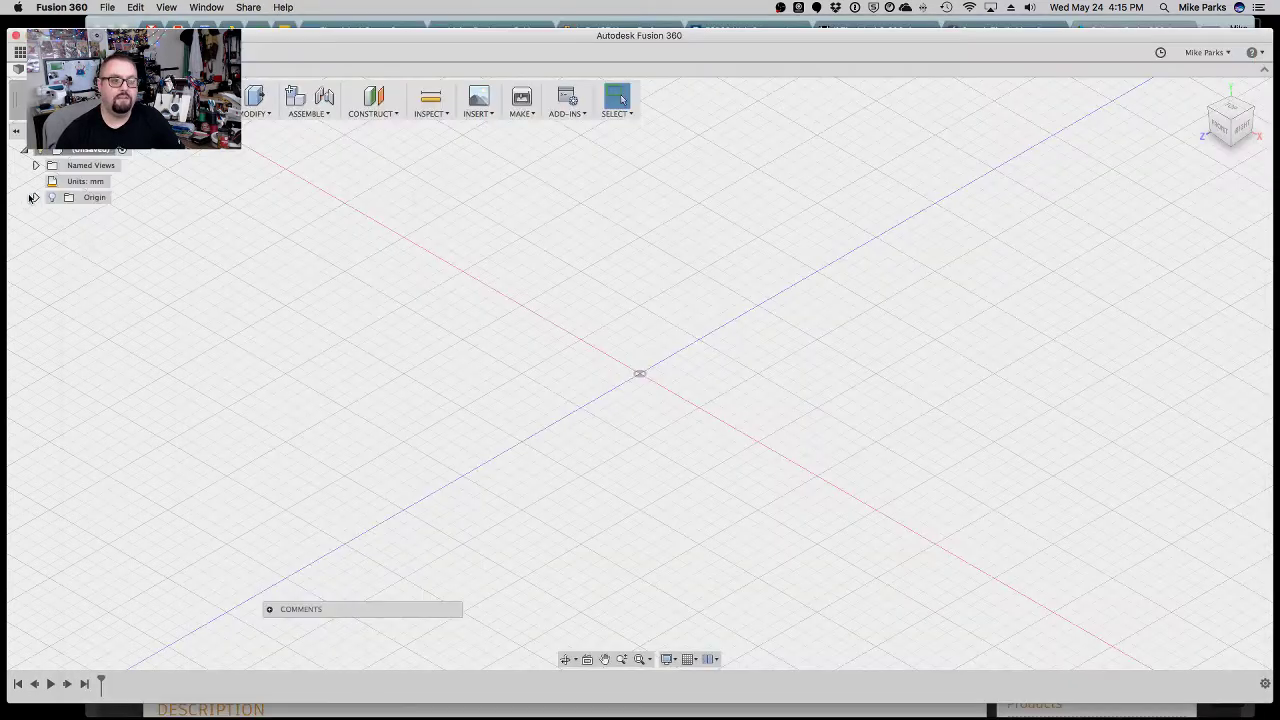
{"action": "left_click", "coordinate": [18, 52]}
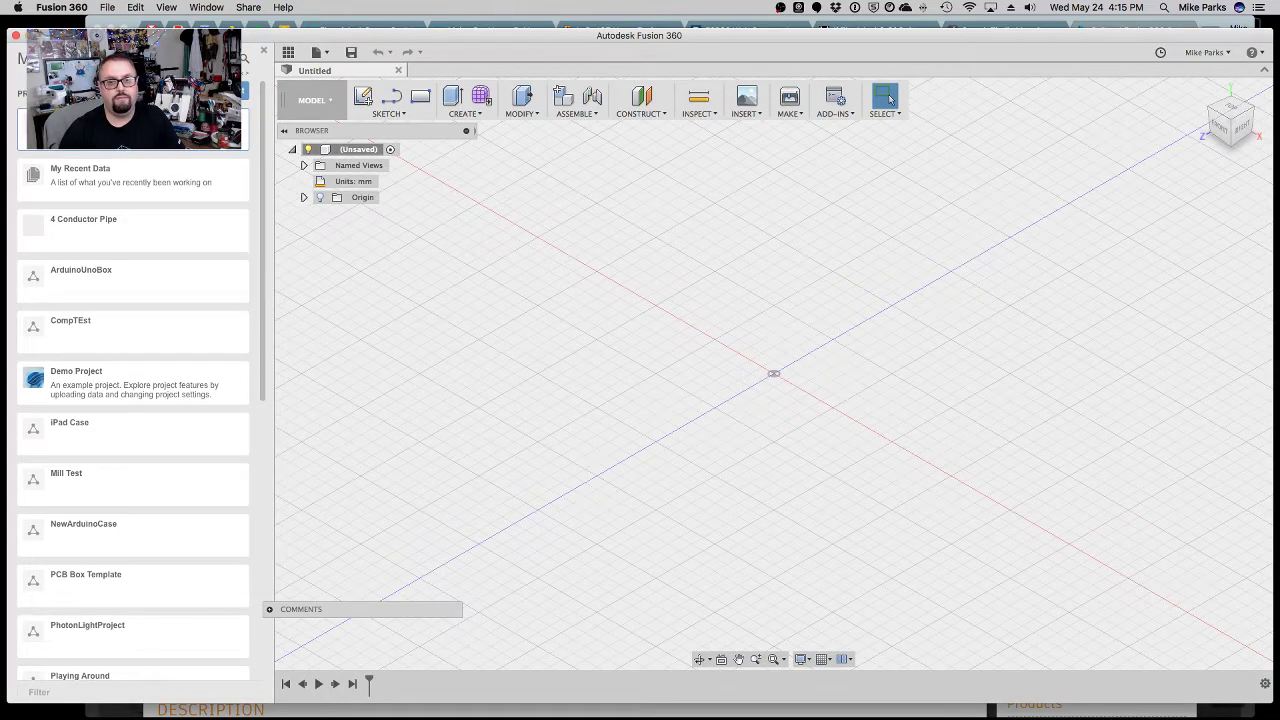
{"action": "scroll", "coordinate": [251, 158], "scroll_direction": "down", "scroll_amount": 3}
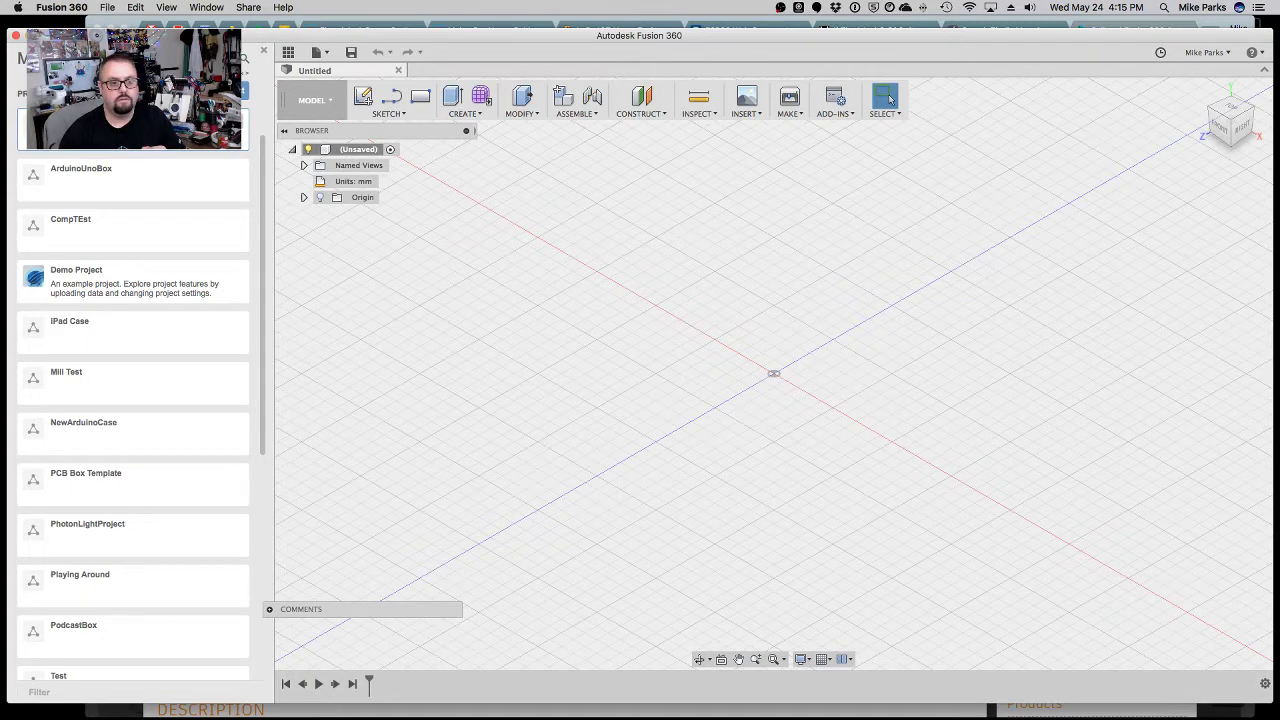
{"action": "left_click", "coordinate": [133, 130]}
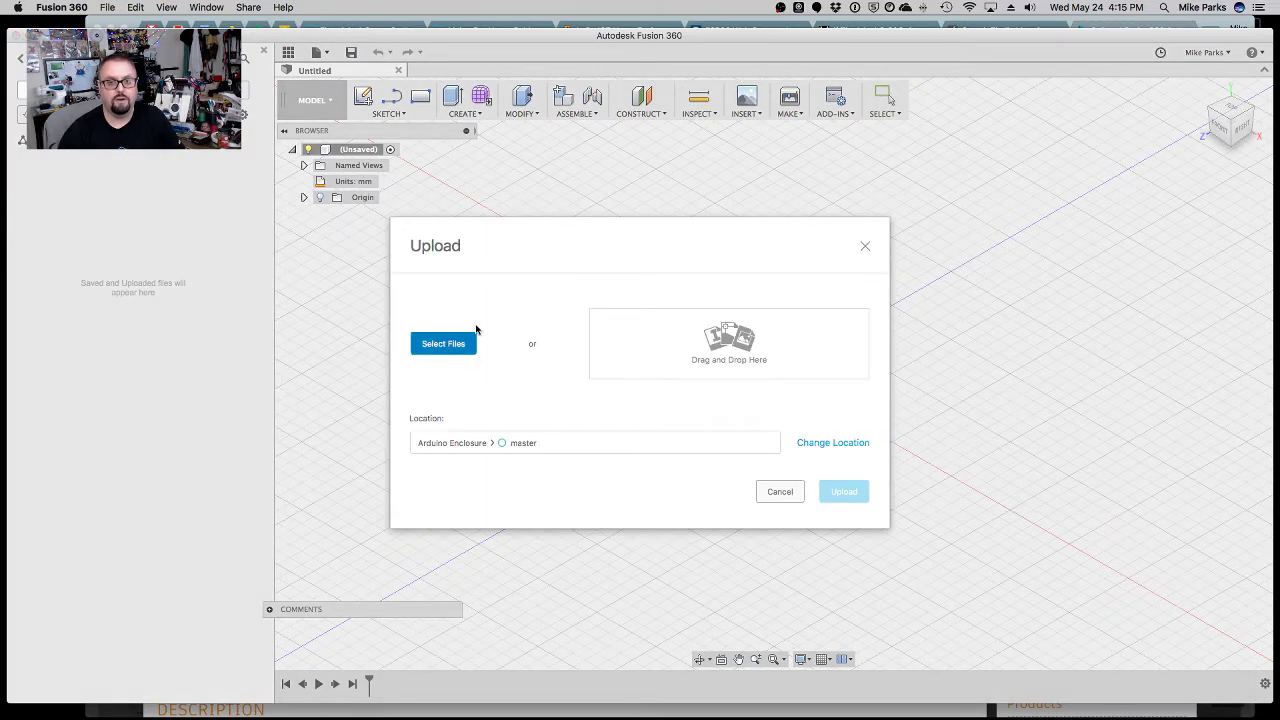
Upload the Final - Arduino Uno (blue) F3D file from the Arduino folder and close the job status.
{"action": "left_click", "coordinate": [475, 333]}
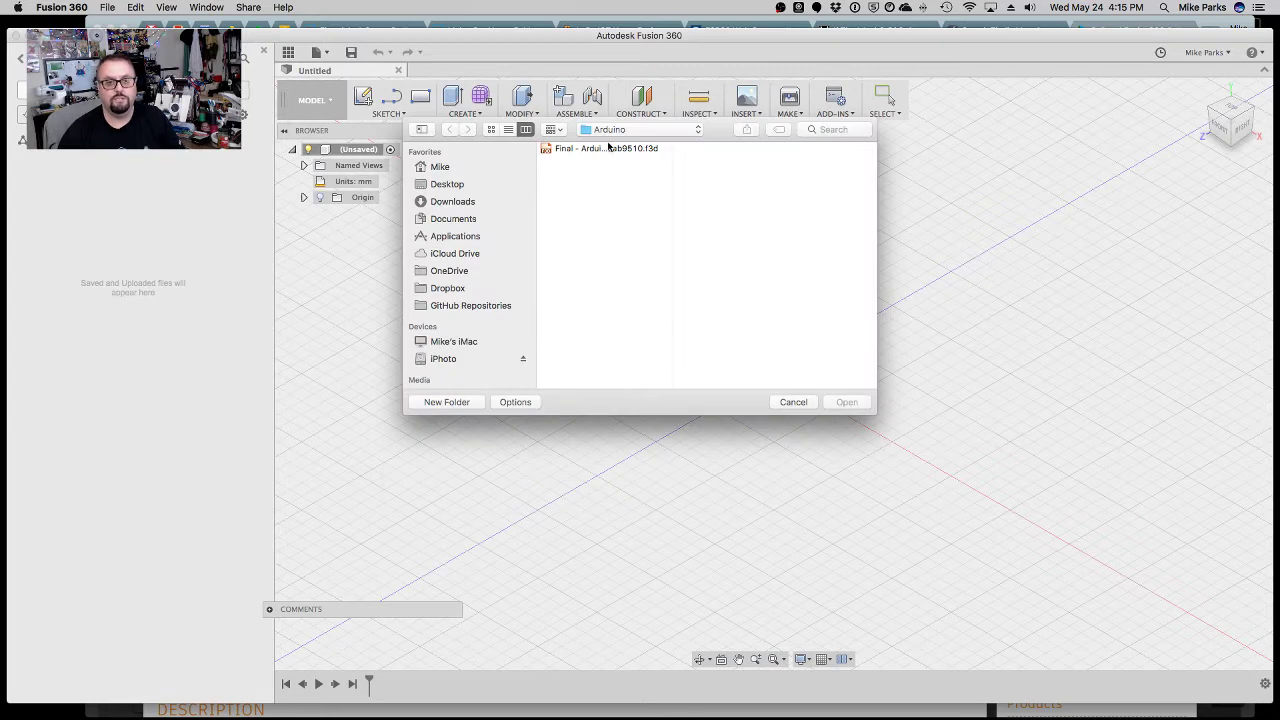
{"action": "left_click", "coordinate": [607, 148]}
{"action": "left_click", "coordinate": [822, 404]}
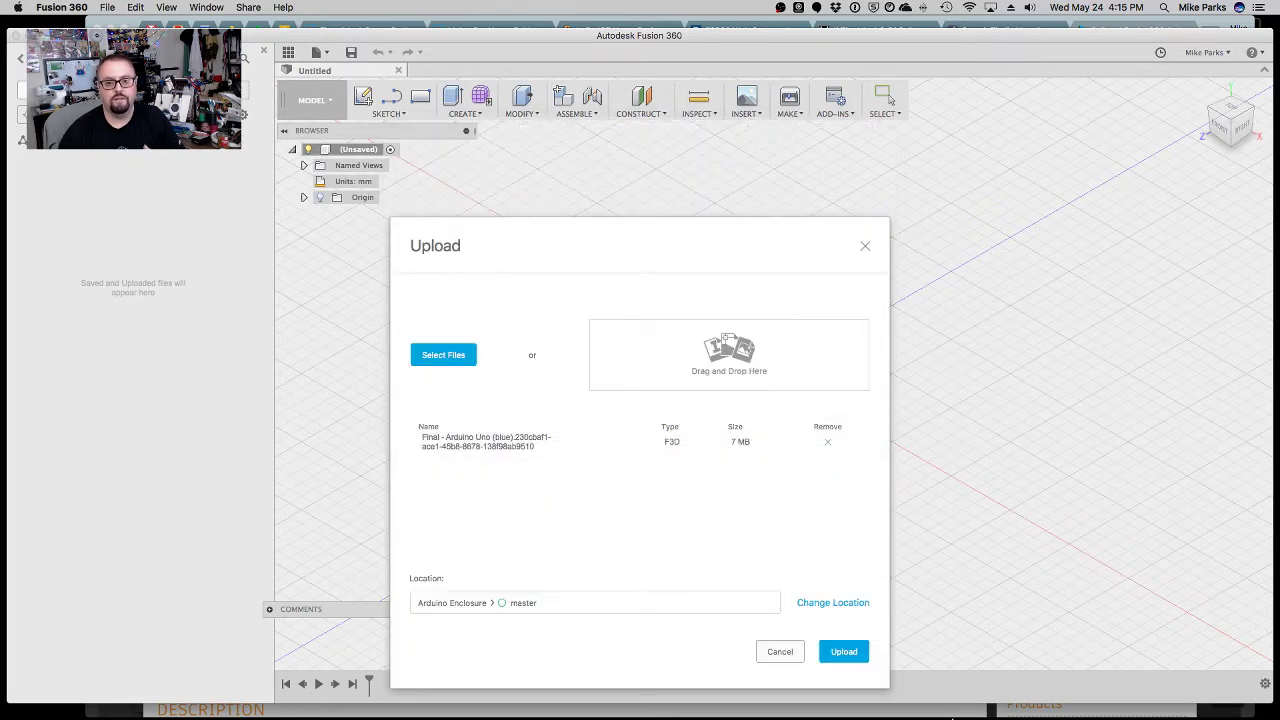
{"action": "left_click", "coordinate": [858, 655]}
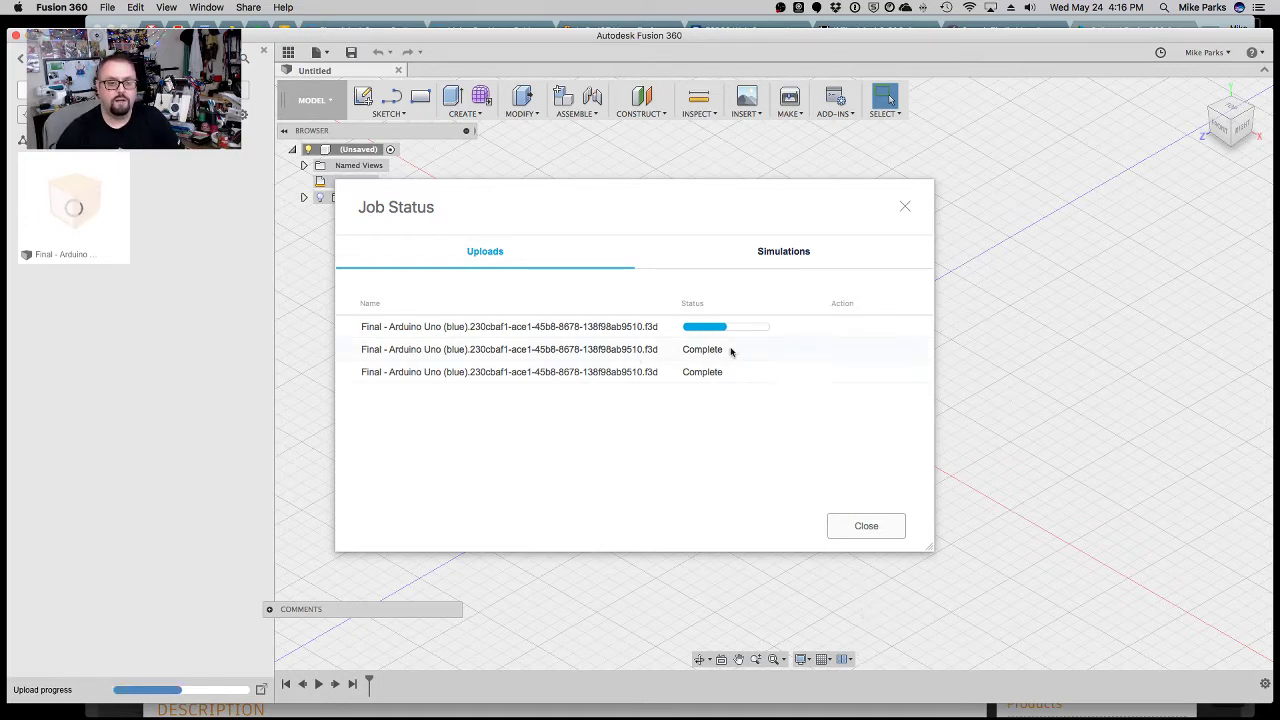
{"action": "left_click", "coordinate": [885, 528]}
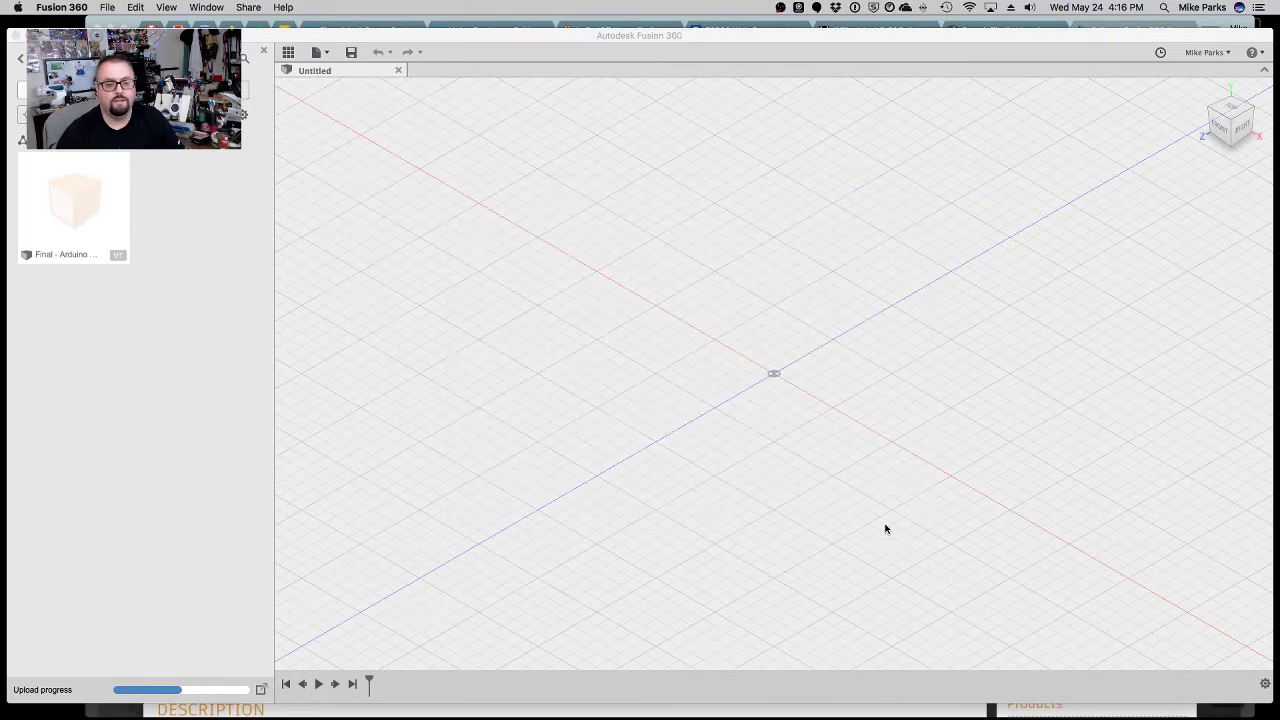
Open the uploaded Arduino Uno design and view the board from the top.
{"action": "left_click", "coordinate": [81, 191]}
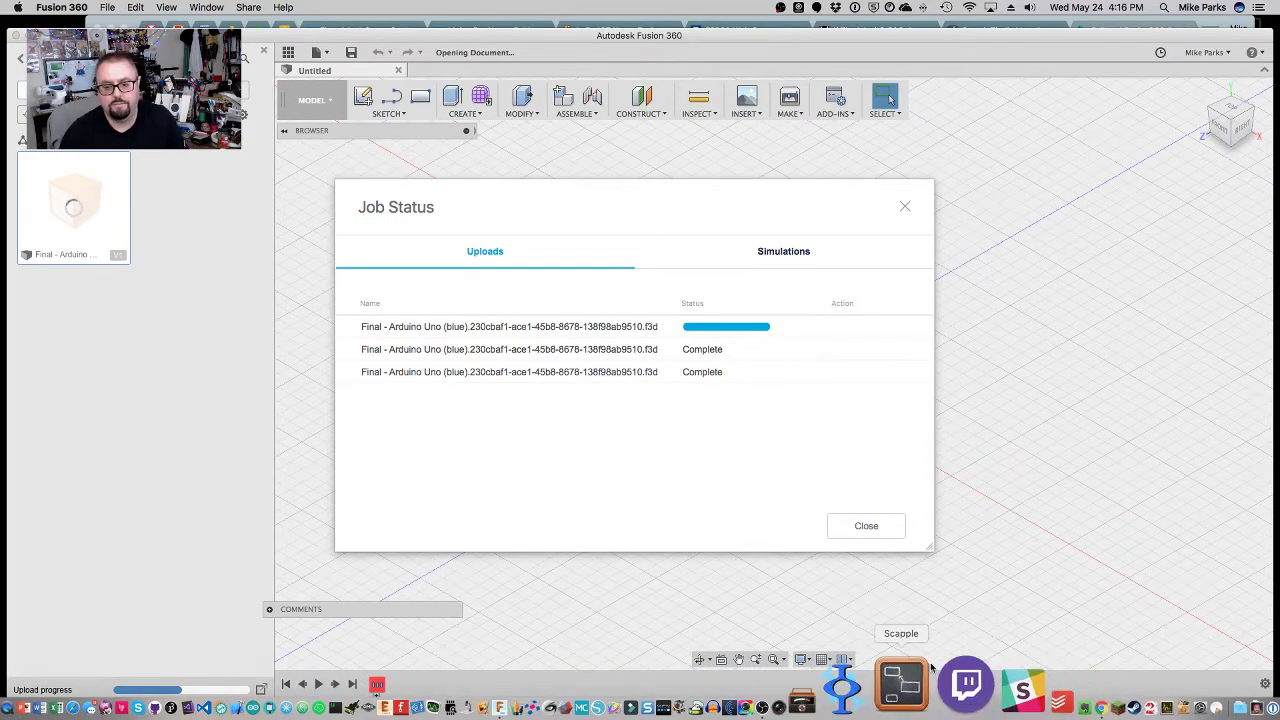
{"action": "left_click", "coordinate": [866, 527]}
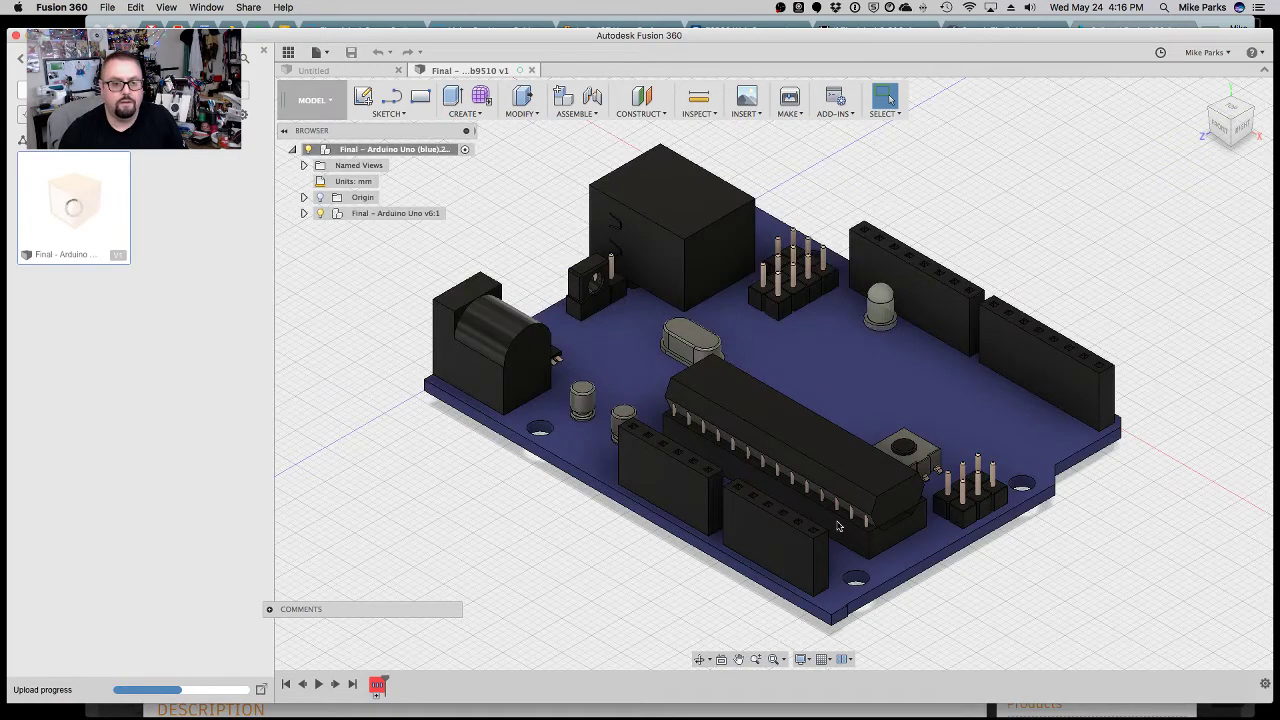
{"action": "scroll", "coordinate": [648, 538], "scroll_direction": "down", "scroll_amount": 3}
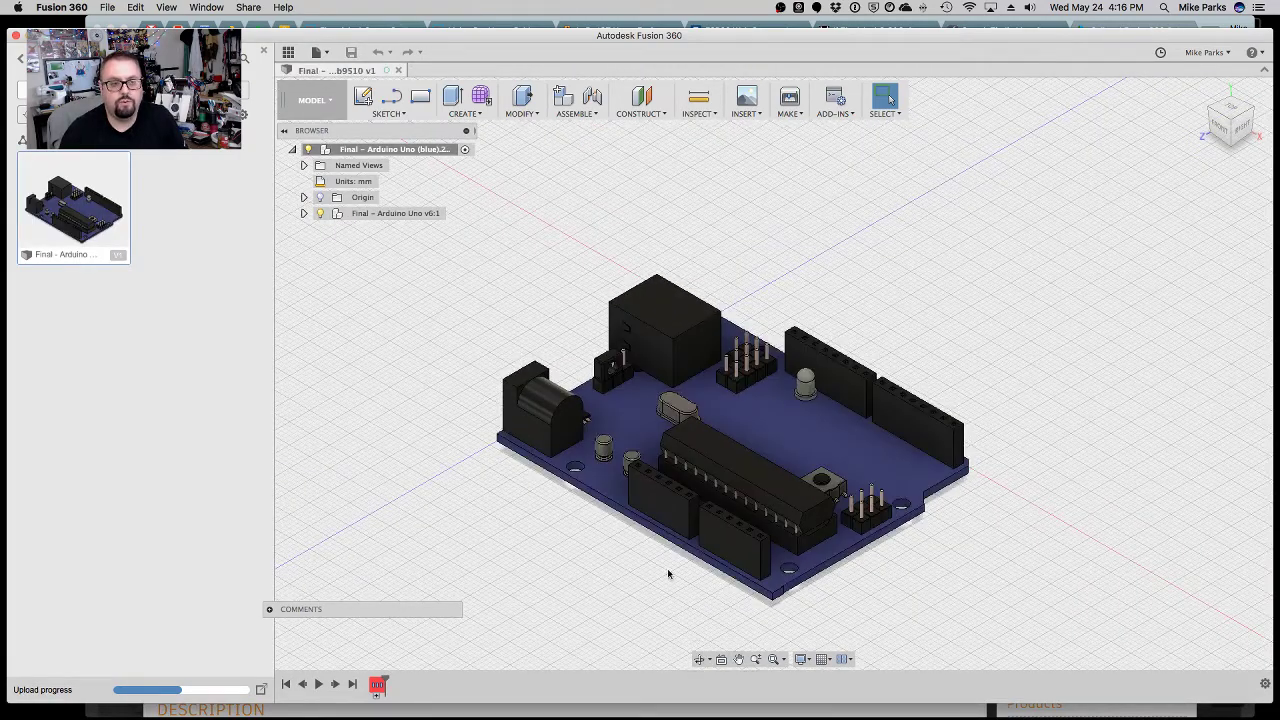
{"action": "left_click", "coordinate": [1231, 97]}
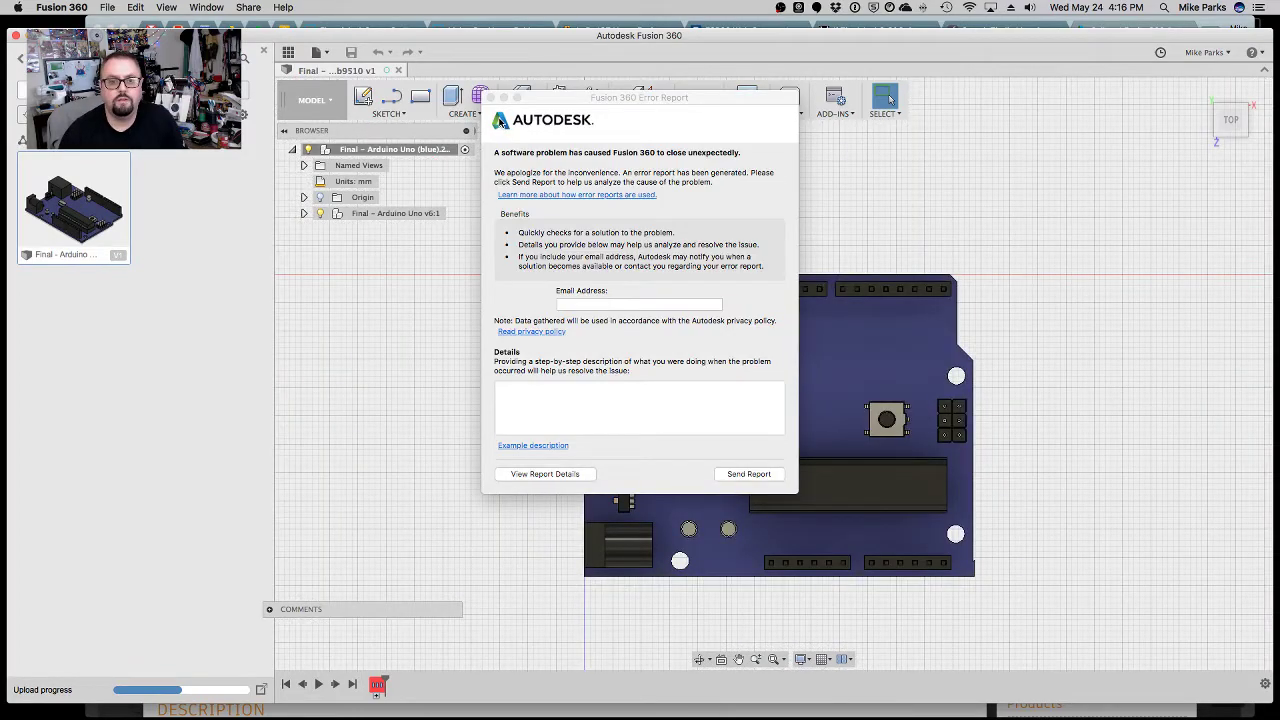
Dismiss the error report and relaunch Fusion 360.
{"action": "left_click", "coordinate": [490, 98]}
{"action": "scroll", "coordinate": [689, 325], "scroll_direction": "up", "scroll_amount": 1}
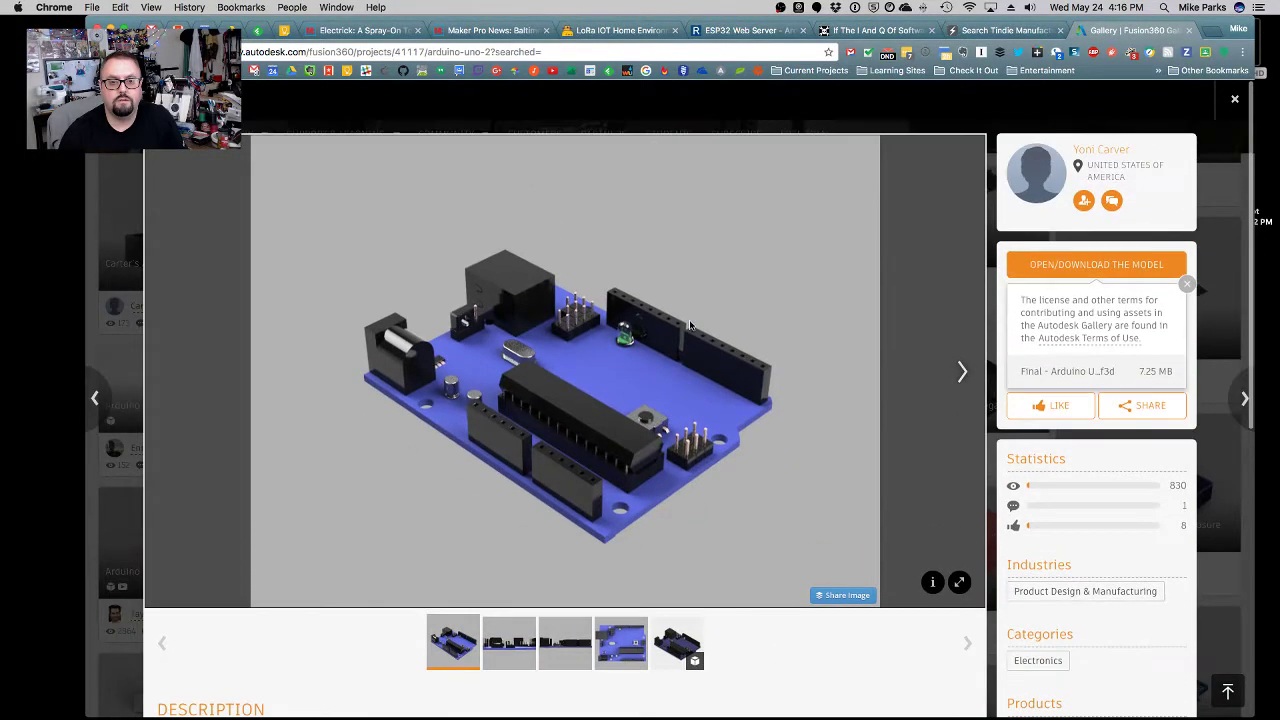
{"action": "mouse_move", "coordinate": [476, 714]}
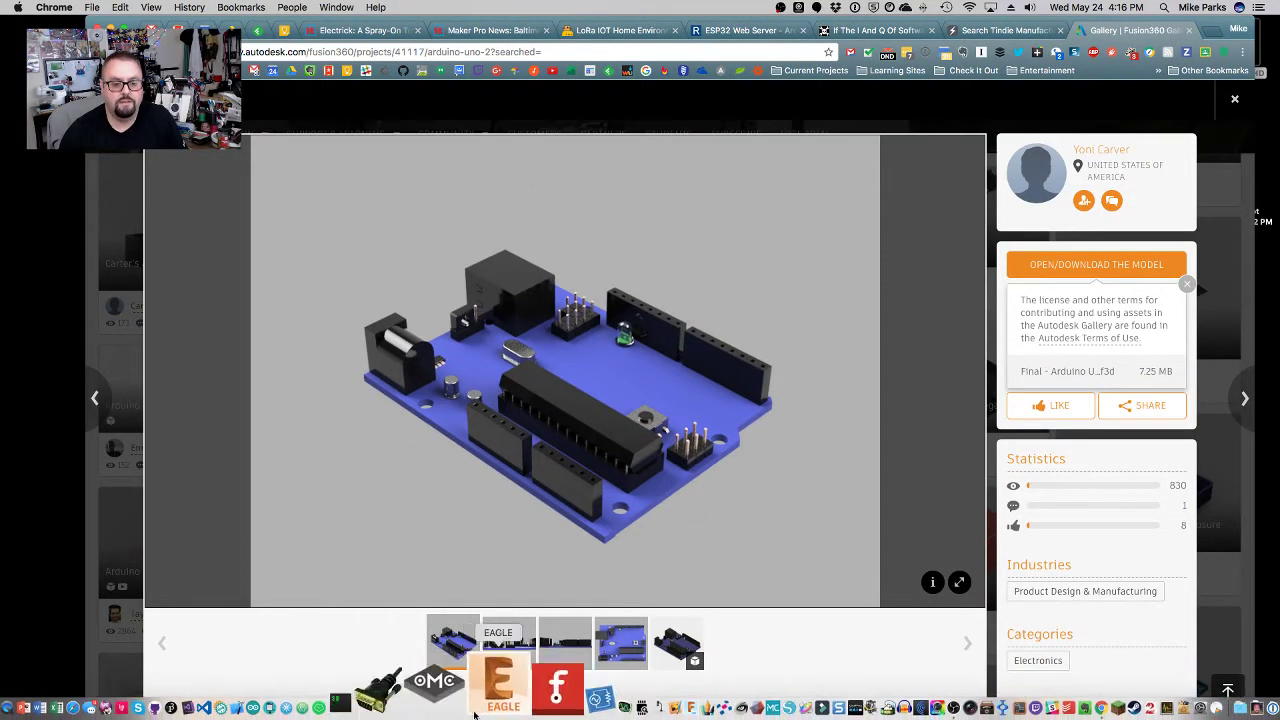
{"action": "left_click", "coordinate": [595, 712]}
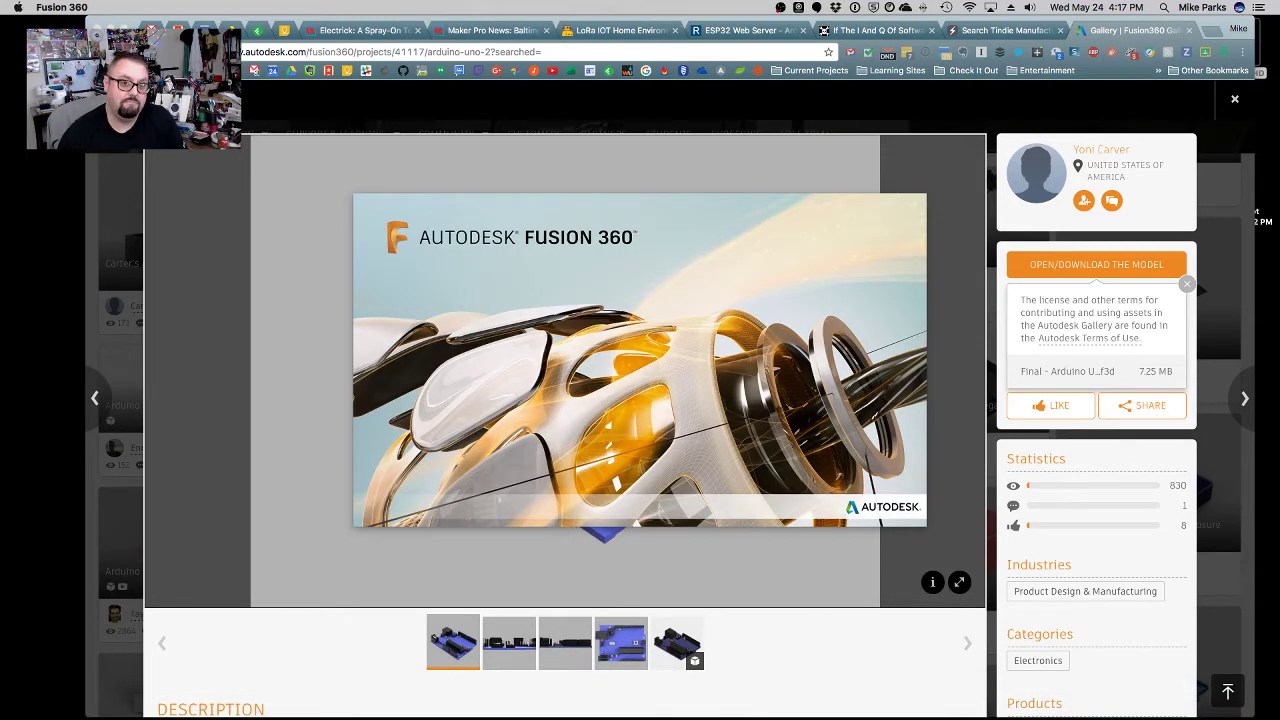
{"action": "key", "text": "super+1"}
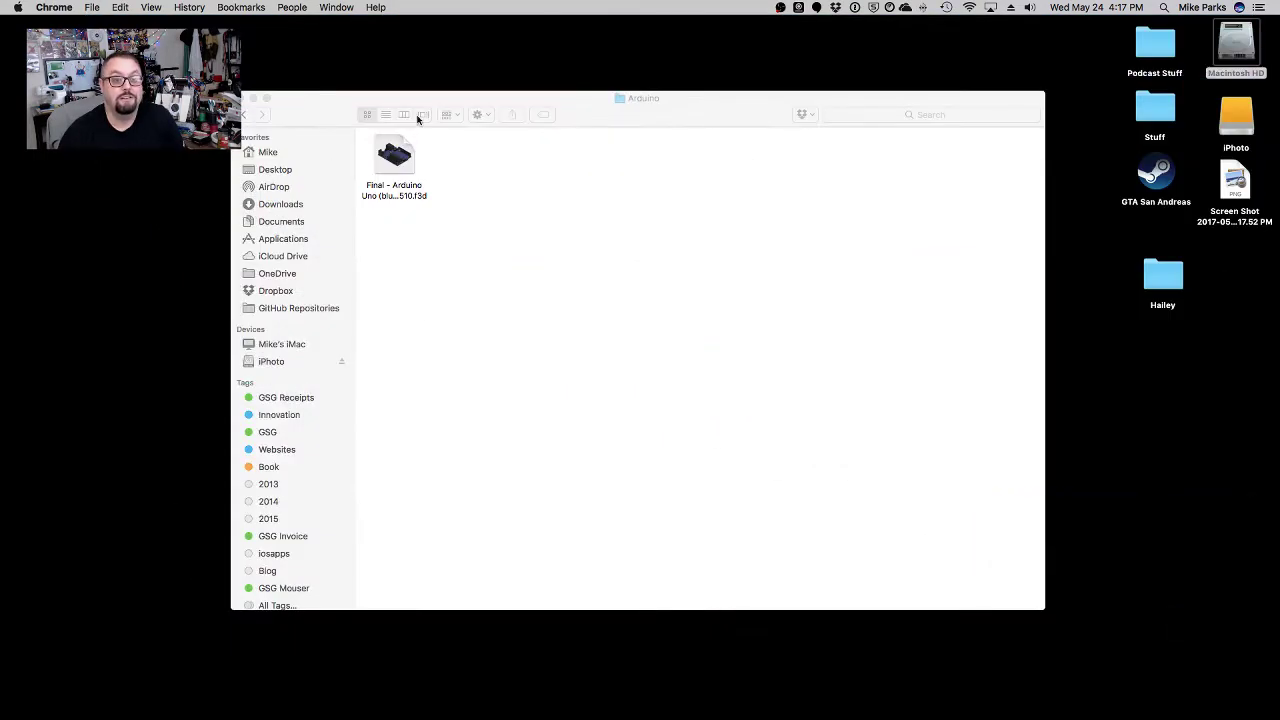
{"action": "left_click_drag", "start_coordinate": [471, 103], "coordinate": [413, 75]}
{"action": "mouse_move", "coordinate": [740, 712]}
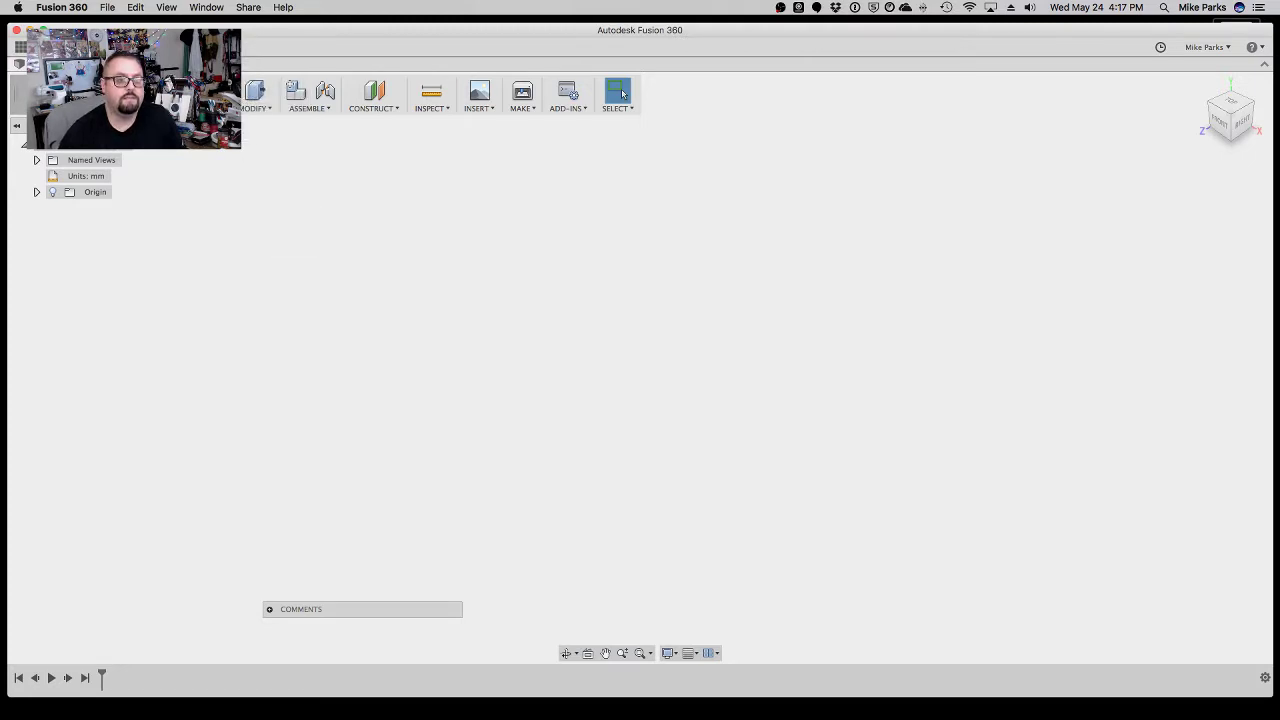
Open the uploaded Arduino Uno design from the project data and close the data overview.
{"action": "left_click", "coordinate": [21, 48]}
{"action": "double_click", "coordinate": [70, 197]}
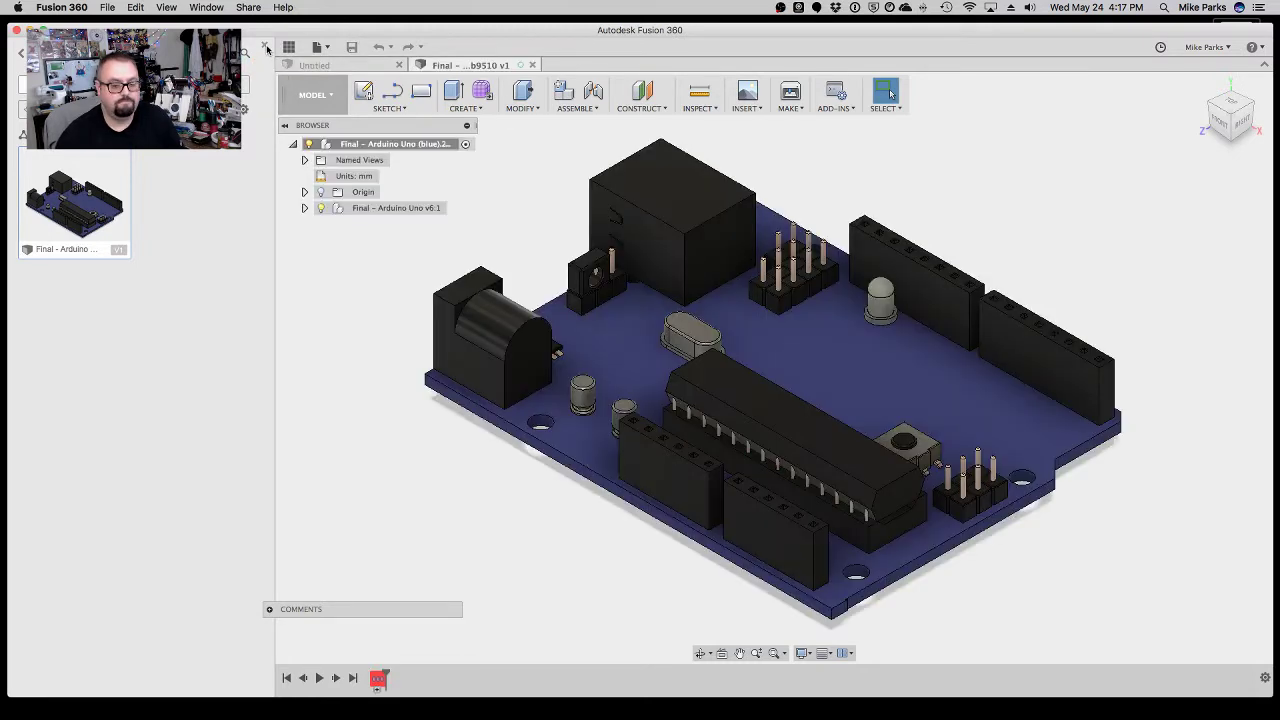
{"action": "left_click", "coordinate": [266, 47]}
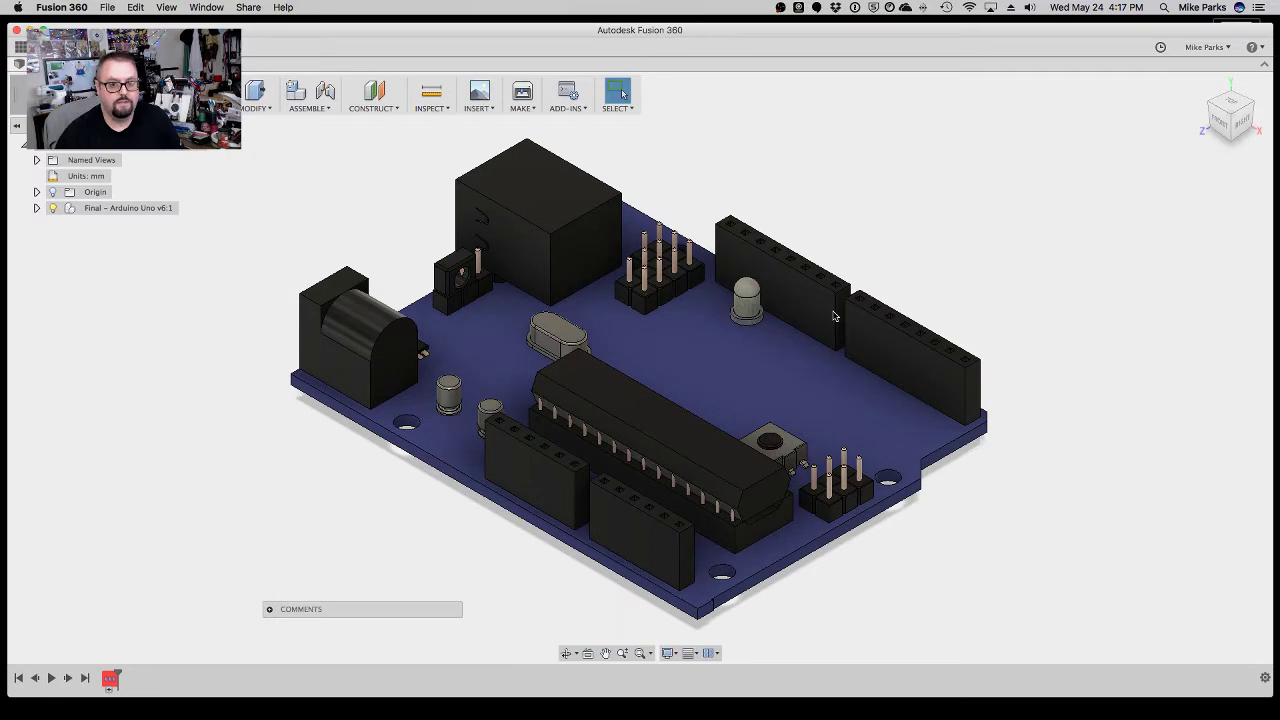
Hide the Arduino Uno component and start a new sketch on the horizontal origin plane, seen from the top.
{"action": "left_click", "coordinate": [1231, 102]}
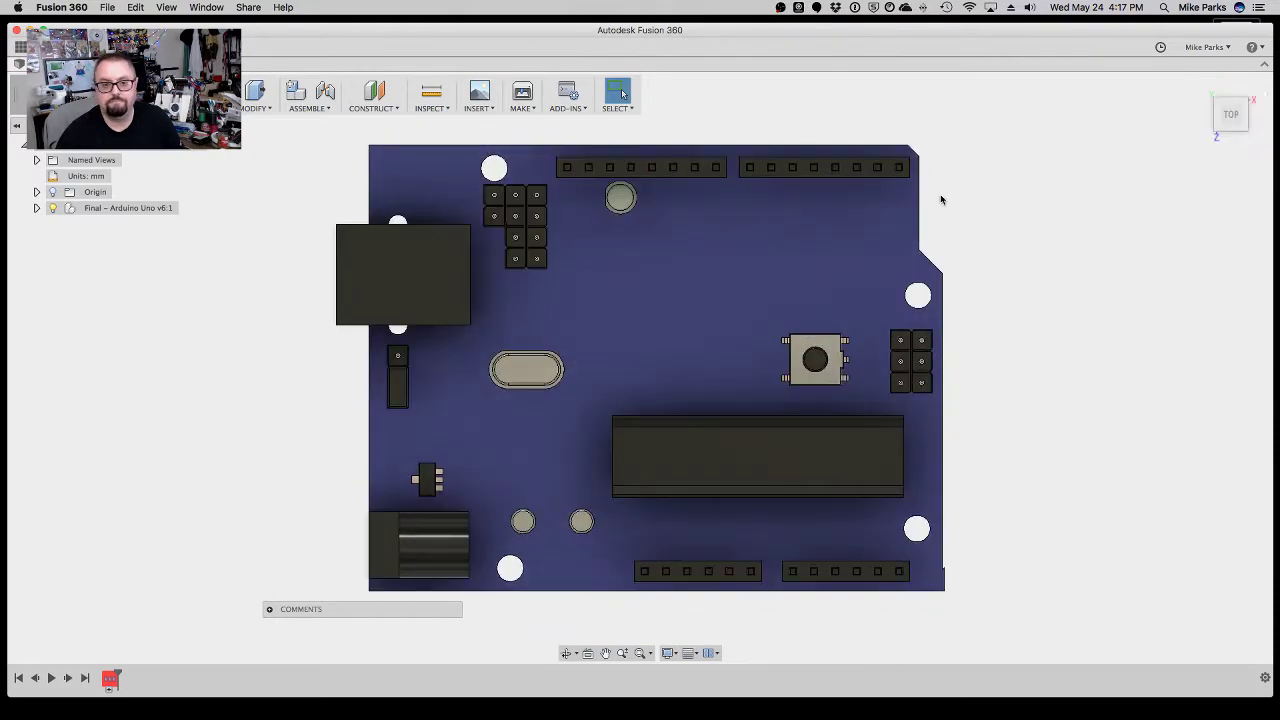
{"action": "scroll", "coordinate": [940, 200], "scroll_direction": "down", "scroll_amount": 5}
{"action": "left_click", "coordinate": [606, 653]}
{"action": "left_click_drag", "start_coordinate": [806, 523], "coordinate": [660, 603]}
{"action": "scroll", "coordinate": [658, 522], "scroll_direction": "down", "scroll_amount": 3}
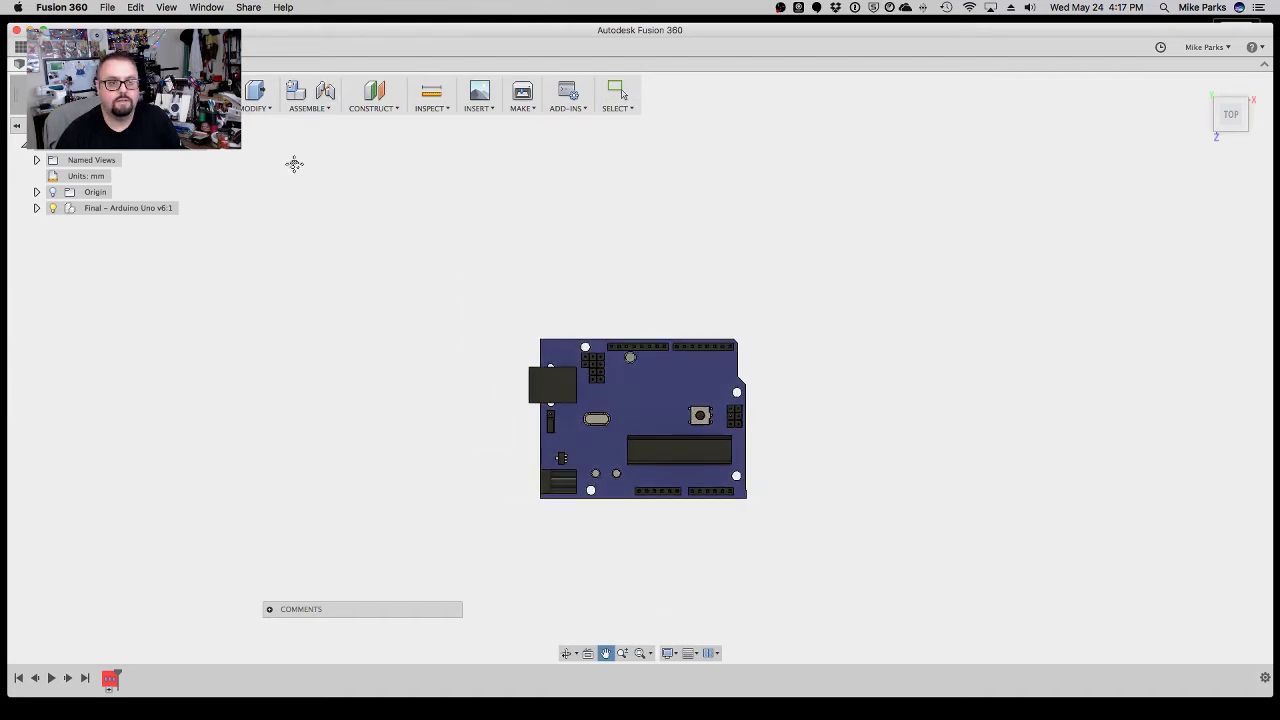
{"action": "left_click_drag", "start_coordinate": [566, 263], "coordinate": [562, 222]}
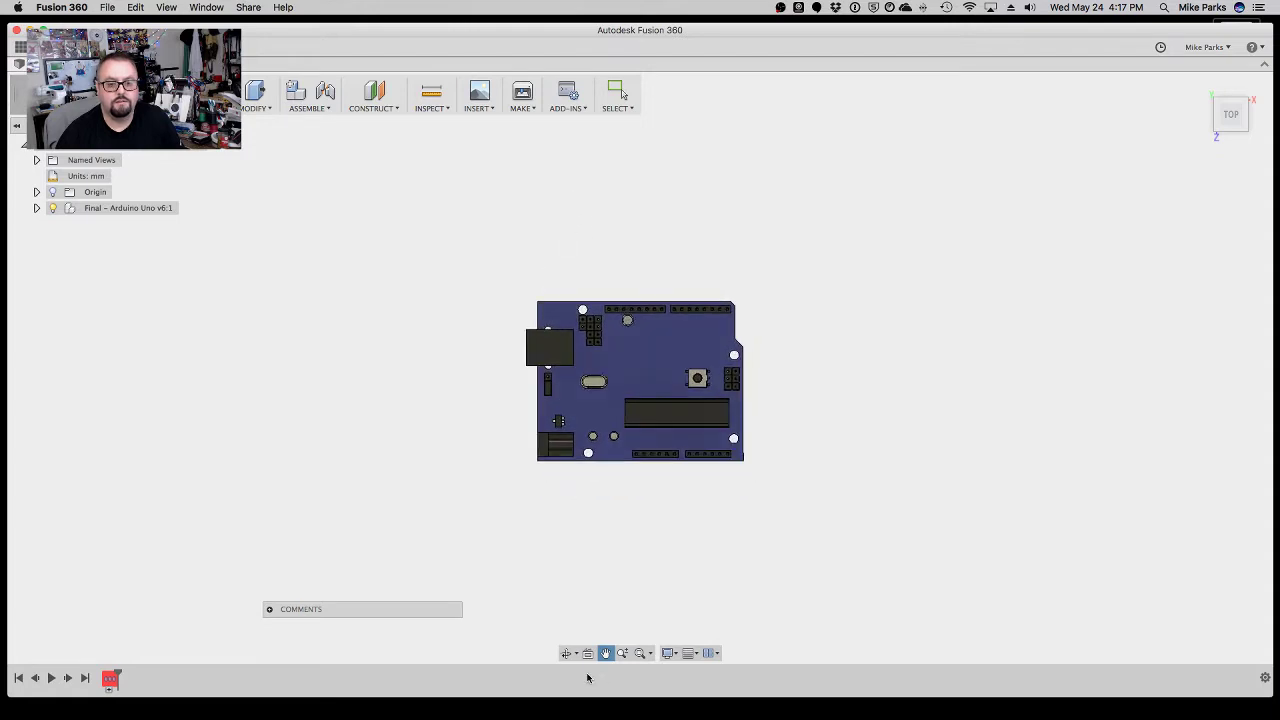
{"action": "key", "text": "ctrl+Up"}
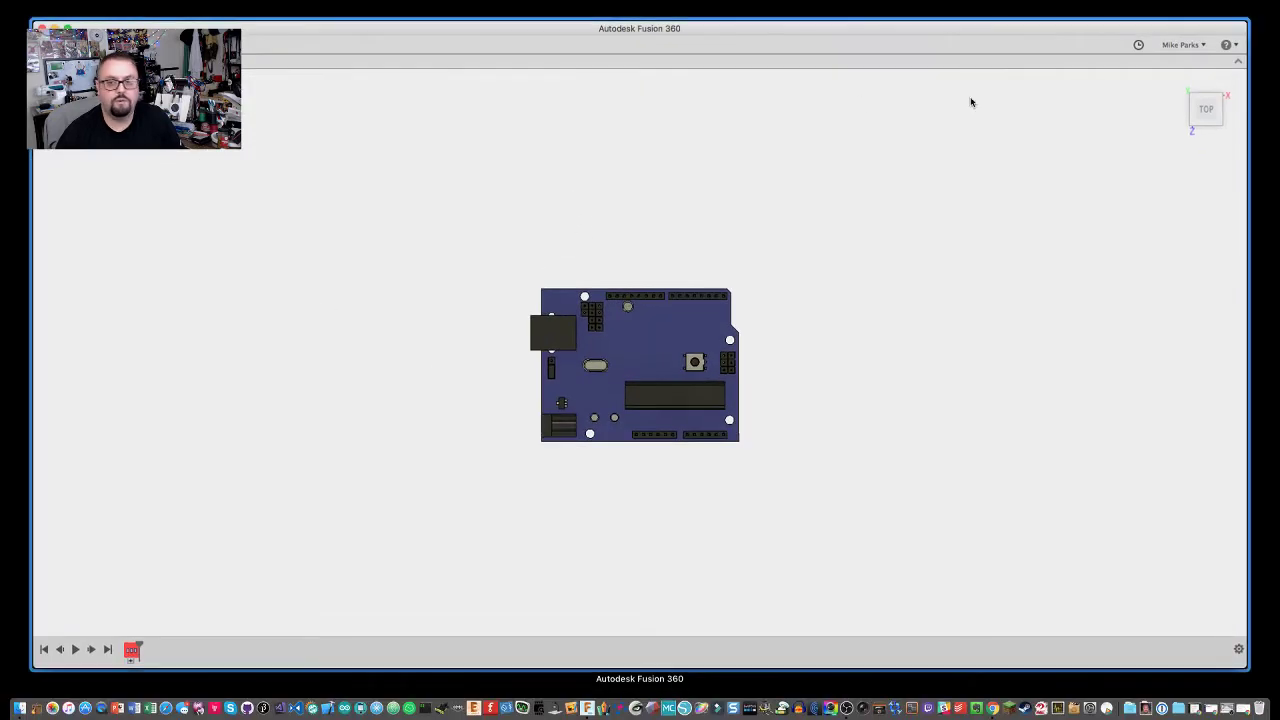
{"action": "left_click", "coordinate": [744, 150]}
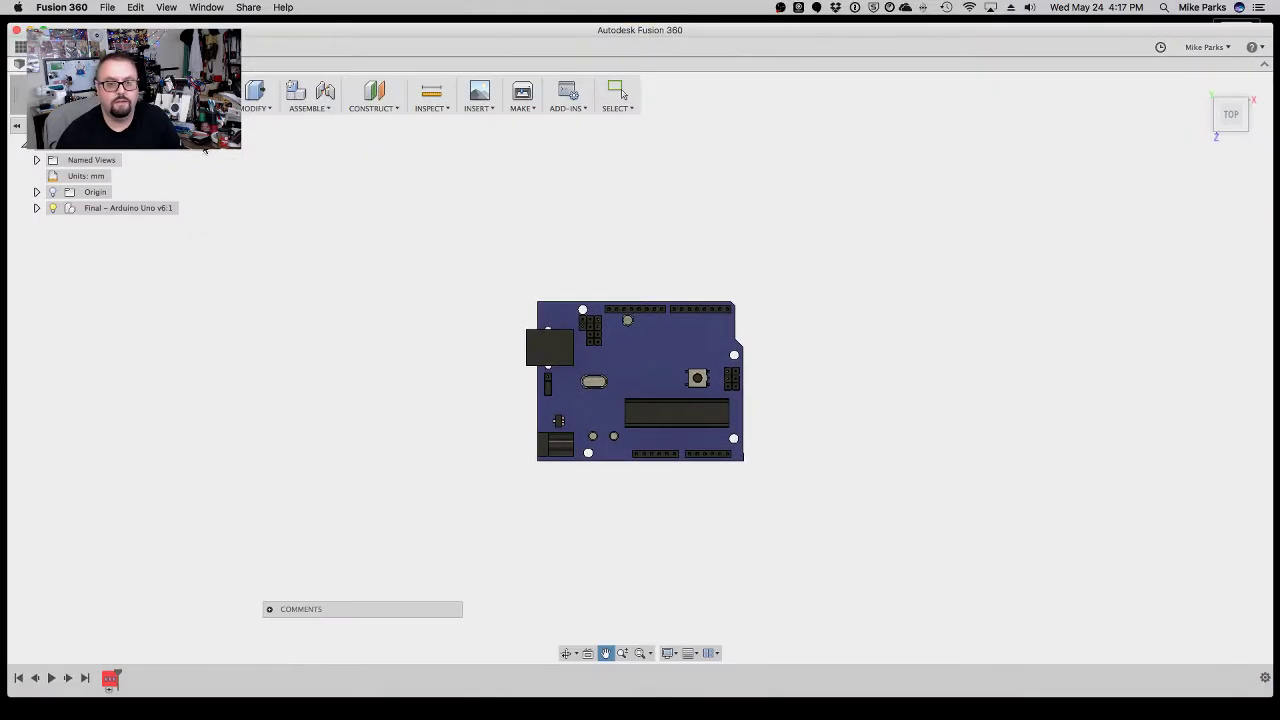
{"action": "left_click", "coordinate": [52, 208]}
{"action": "key", "text": "Escape"}
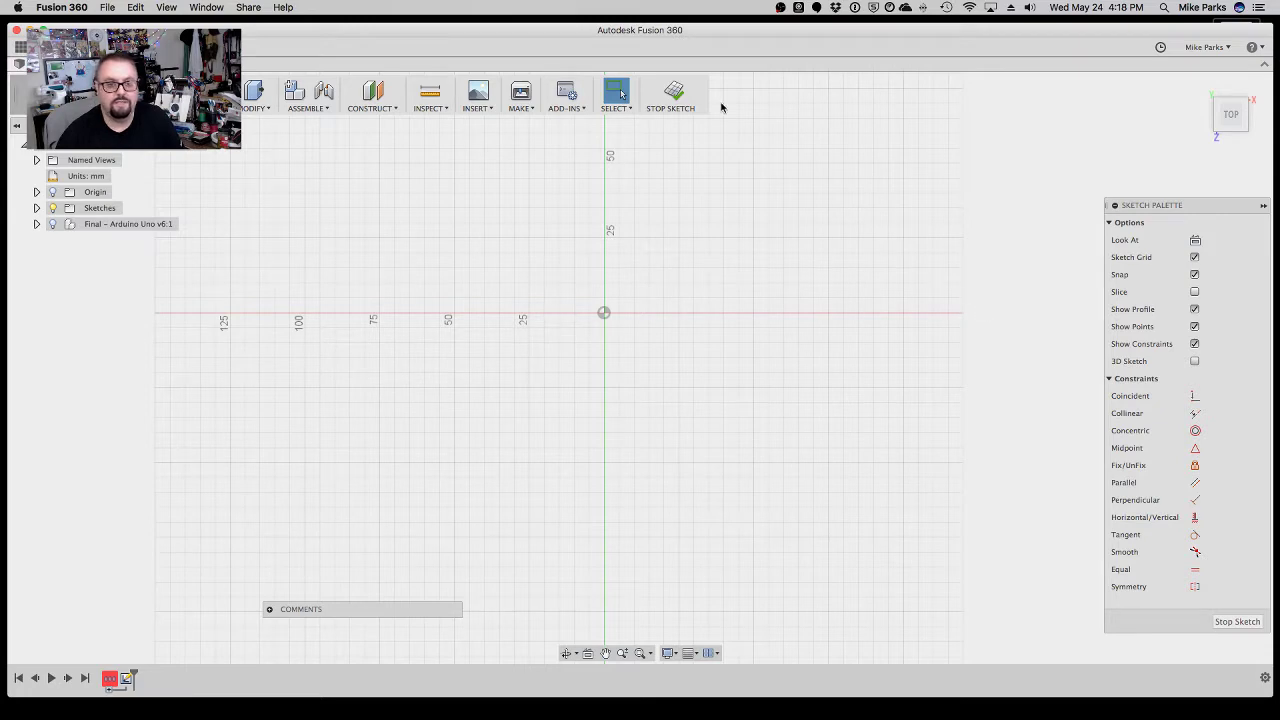
Reposition the sketch palette and make the Arduino Uno component visible in the sketch.
{"action": "left_click_drag", "start_coordinate": [1235, 208], "coordinate": [1186, 179]}
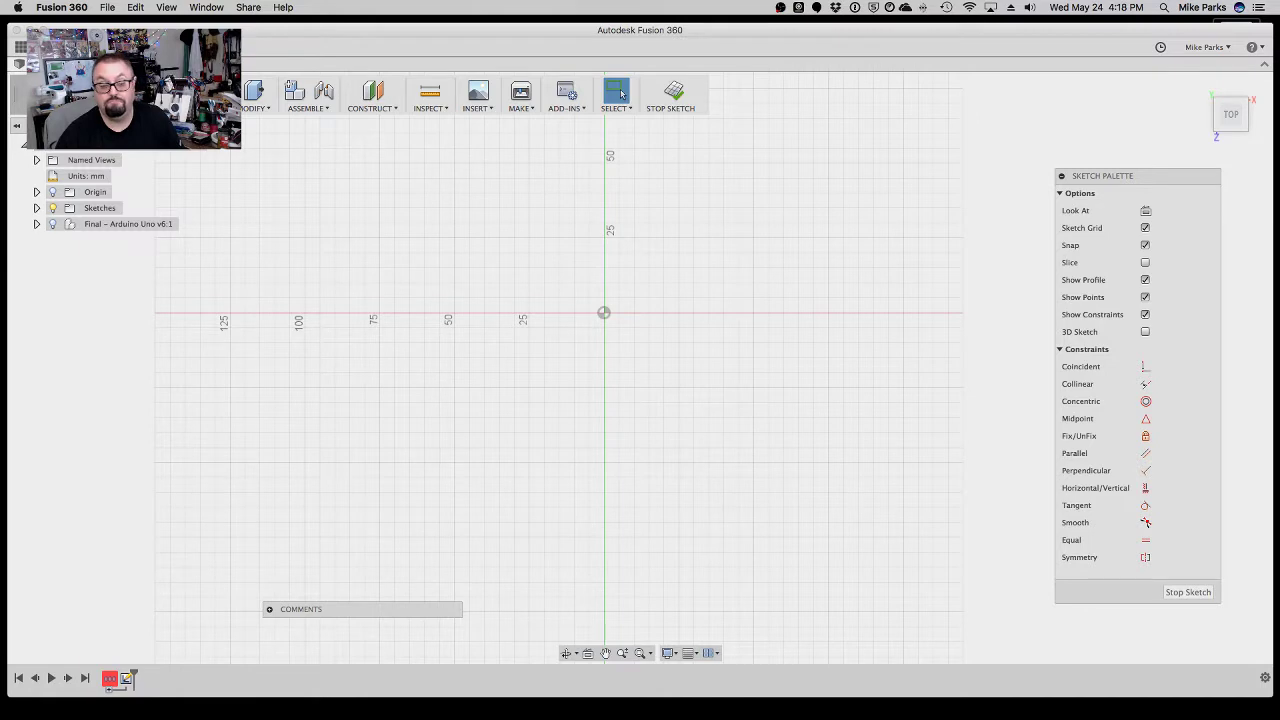
{"action": "left_click", "coordinate": [54, 225]}
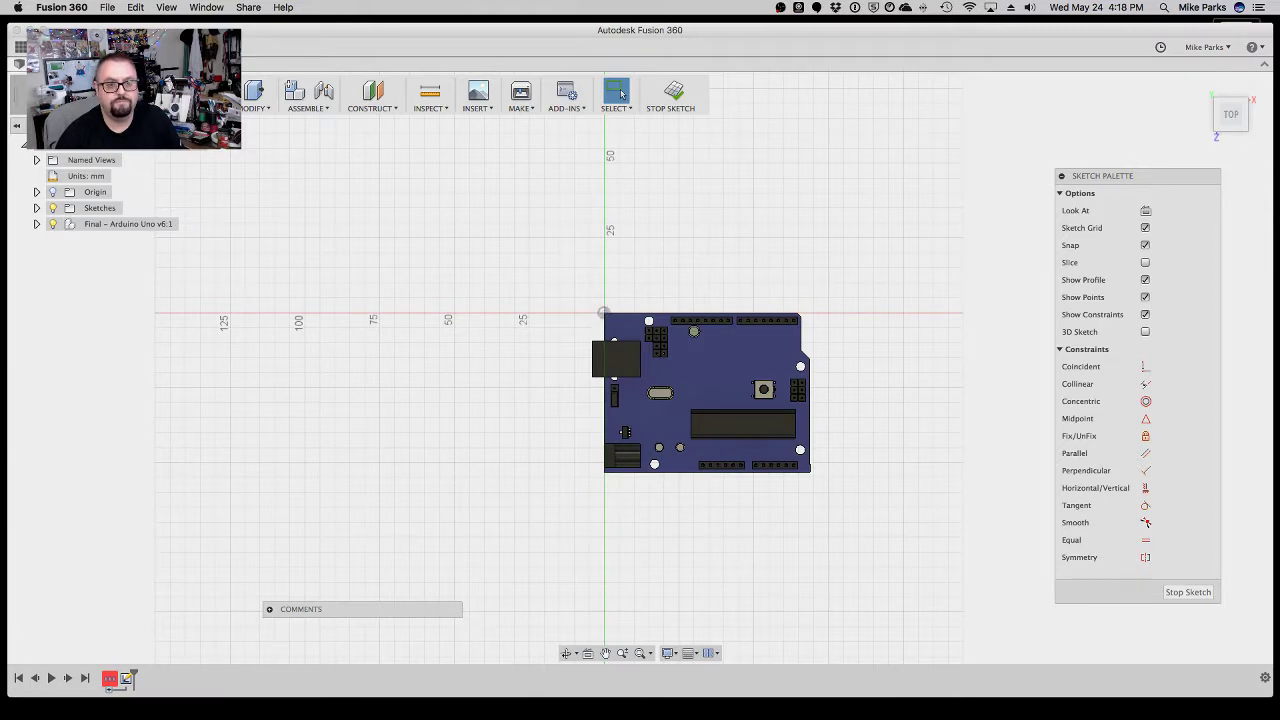
Sketch a two-point rectangle from the origin to the board's diagonally opposite corner, and hide the Arduino Uno component.
{"action": "key", "text": "r"}
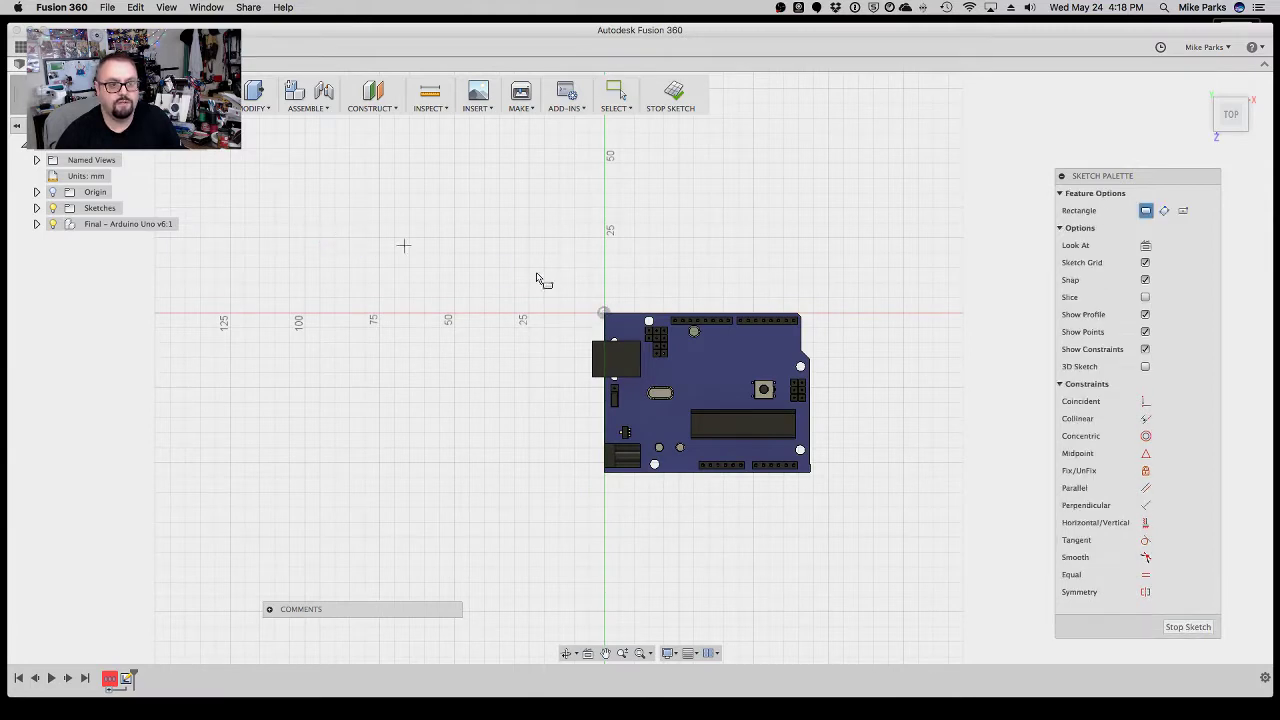
{"action": "left_click", "coordinate": [604, 314]}
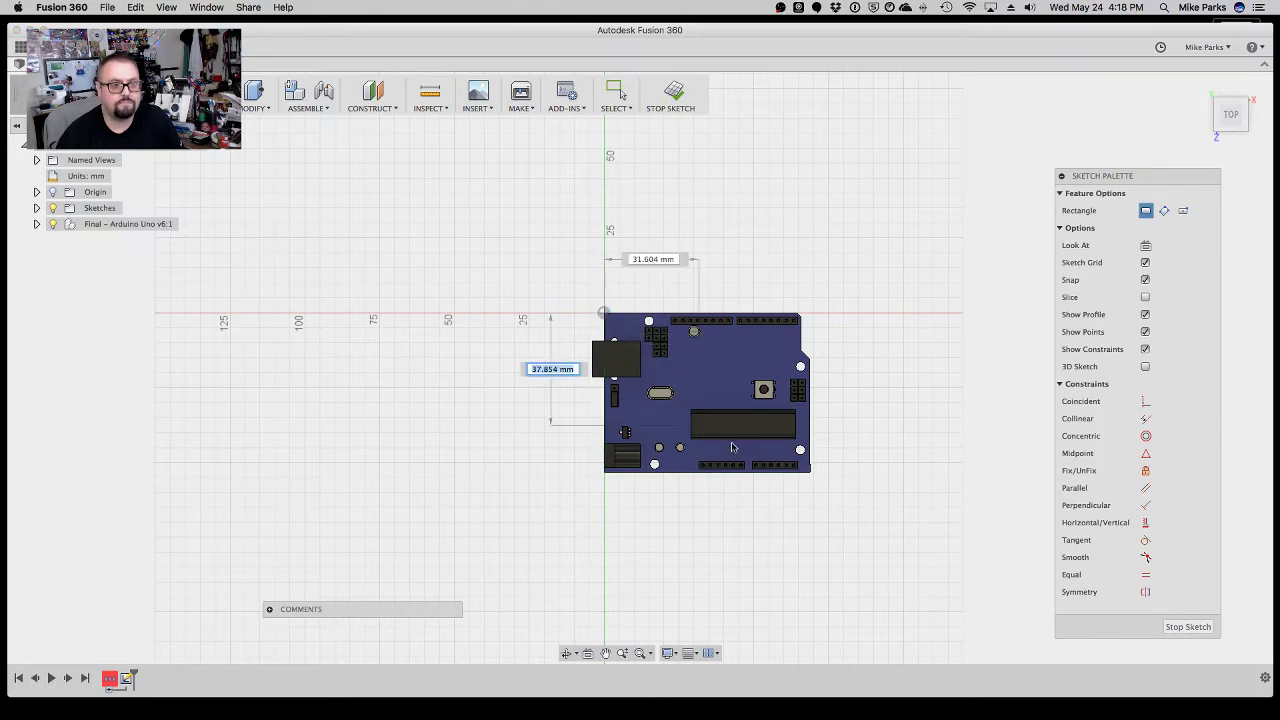
{"action": "left_click", "coordinate": [812, 472]}
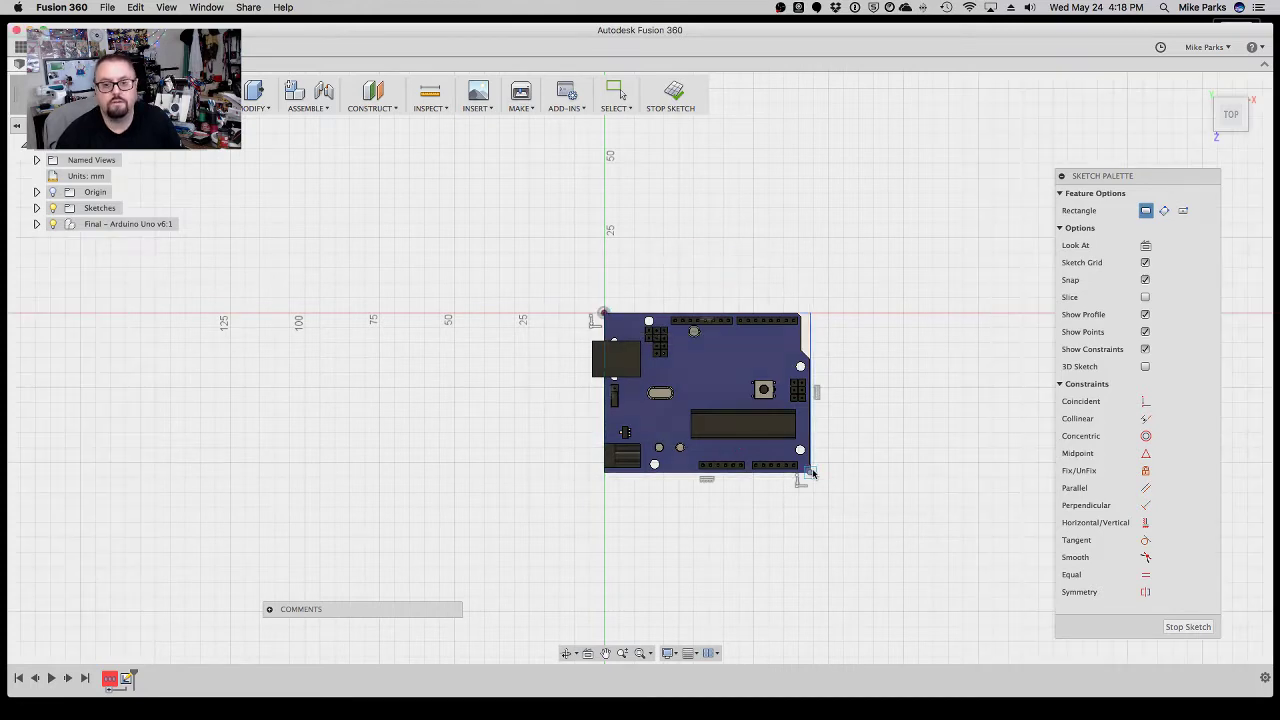
{"action": "left_click", "coordinate": [54, 225]}
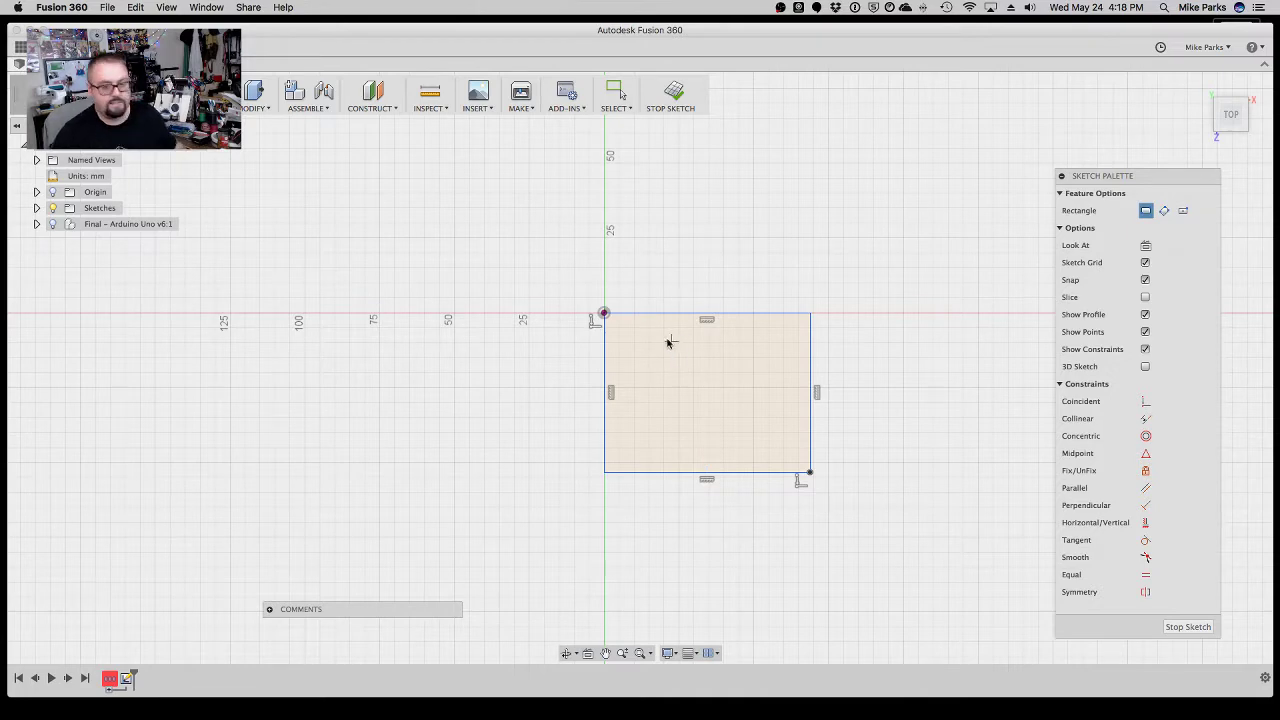
{"action": "key", "text": "Escape"}
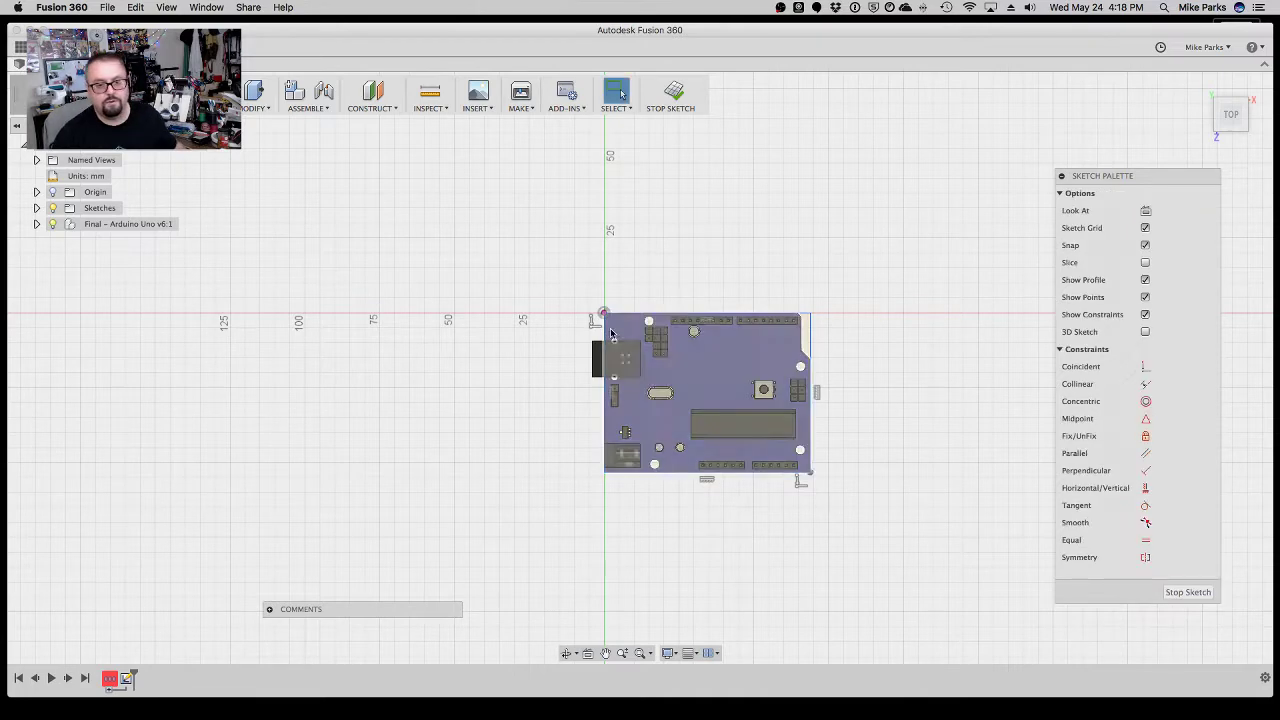
{"action": "left_click", "coordinate": [50, 224]}
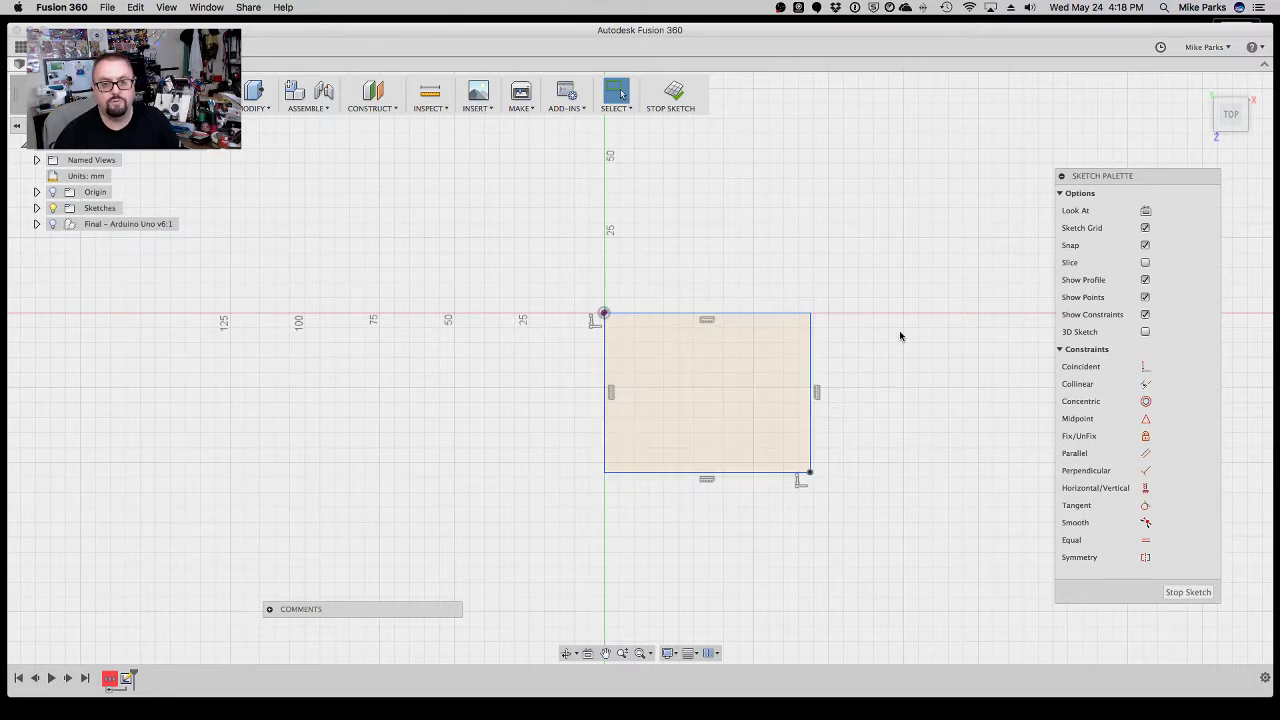
Offset the whole rectangle outward with an offset position of -0.25 mm.
{"action": "left_click", "coordinate": [783, 312]}
{"action": "left_click", "coordinate": [922, 314]}
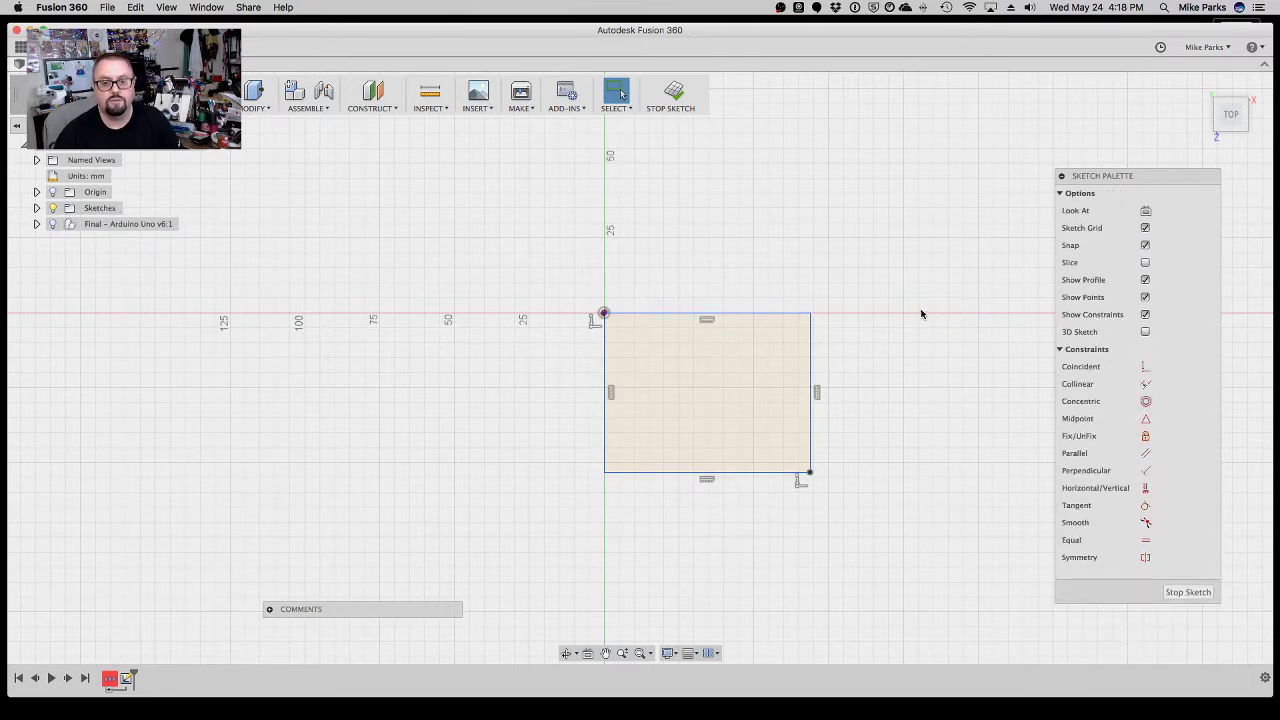
{"action": "key", "text": "o"}
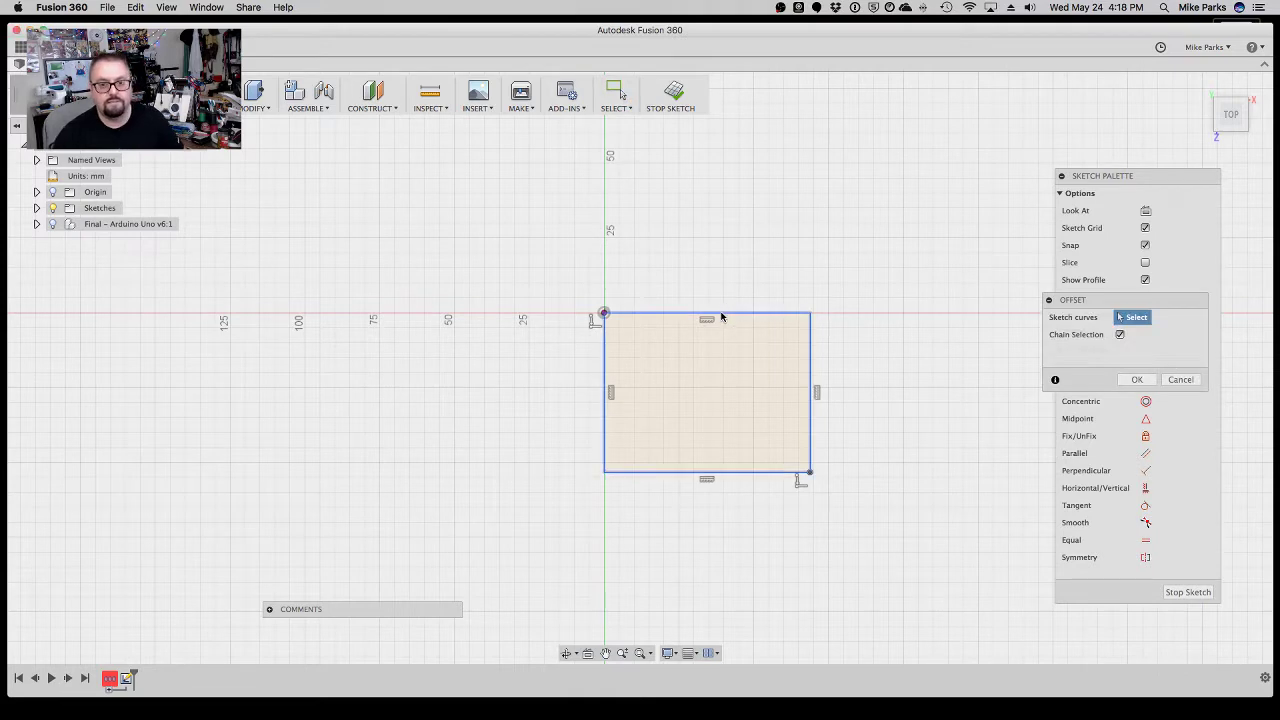
{"action": "left_click", "coordinate": [721, 317]}
{"action": "left_click_drag", "start_coordinate": [721, 314], "coordinate": [722, 296]}
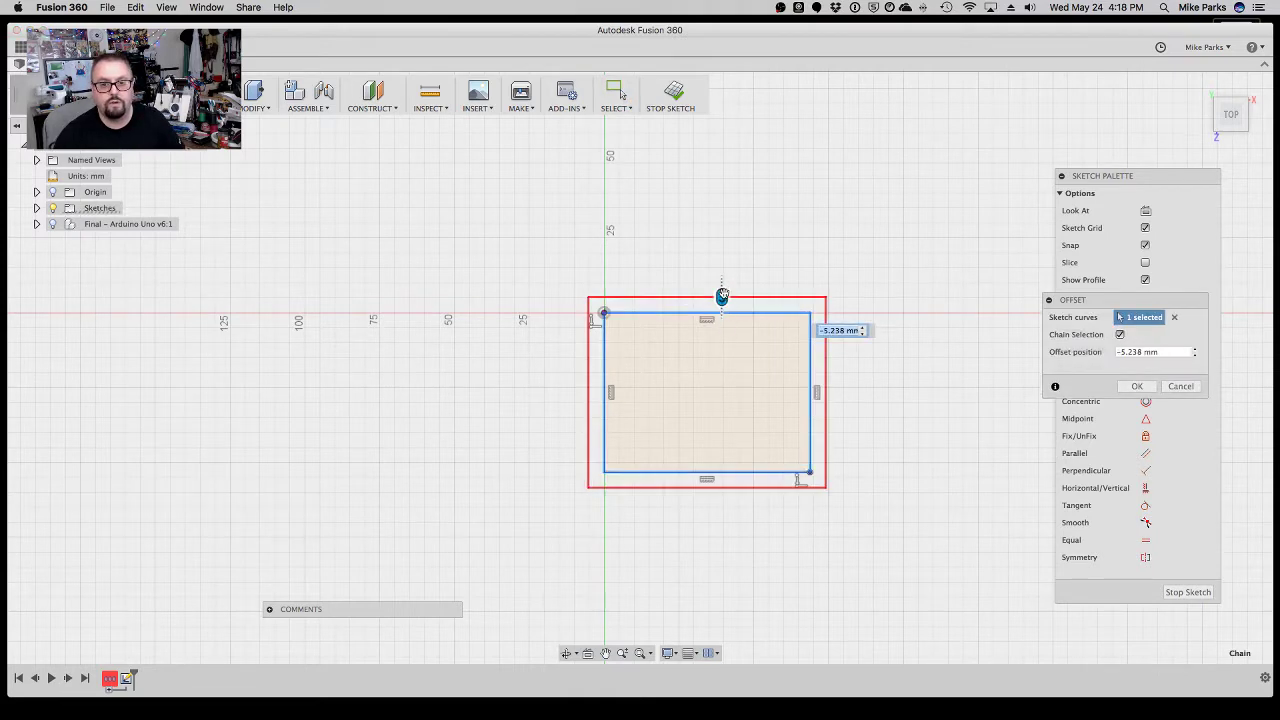
{"action": "type", "text": "-.2"}
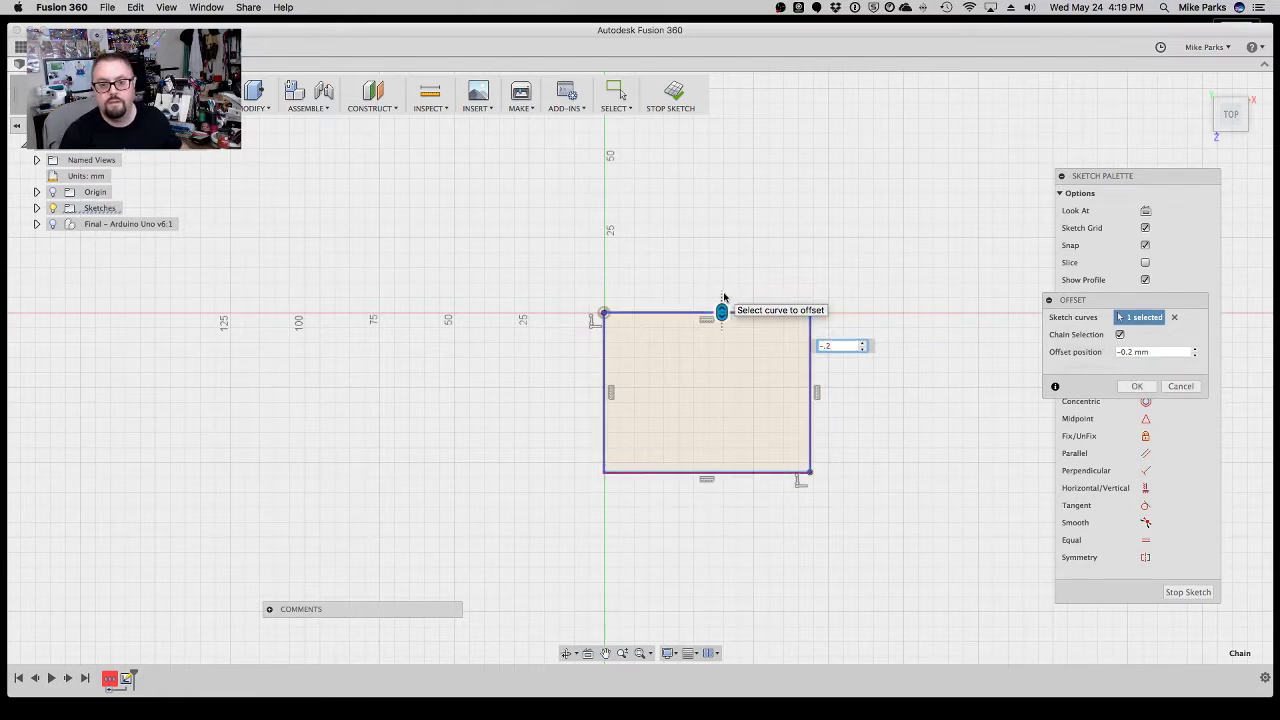
{"action": "type", "text": "5"}
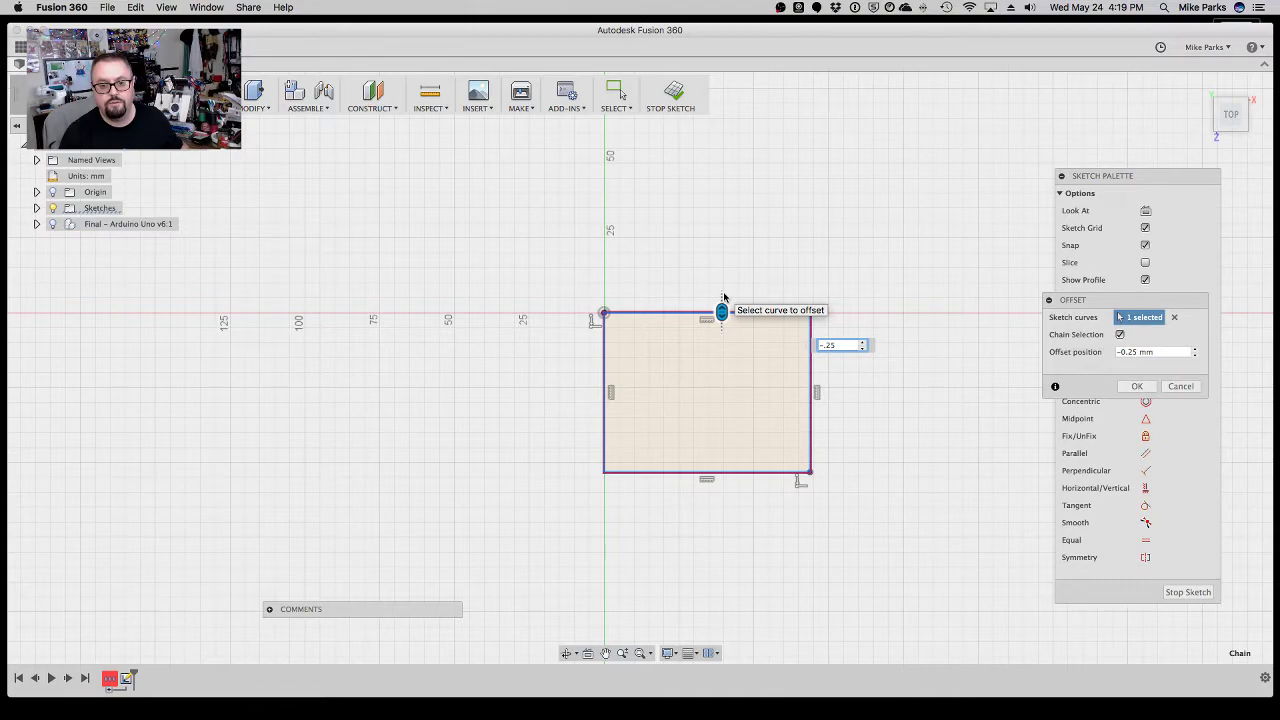
{"action": "key", "text": "Return"}
Convert the four edges of the original inner rectangle to construction lines, keeping the offset rectangle solid.
{"action": "scroll", "coordinate": [724, 297], "scroll_direction": "up", "scroll_amount": 5}
{"action": "scroll", "coordinate": [724, 297], "scroll_direction": "up", "scroll_amount": 4}
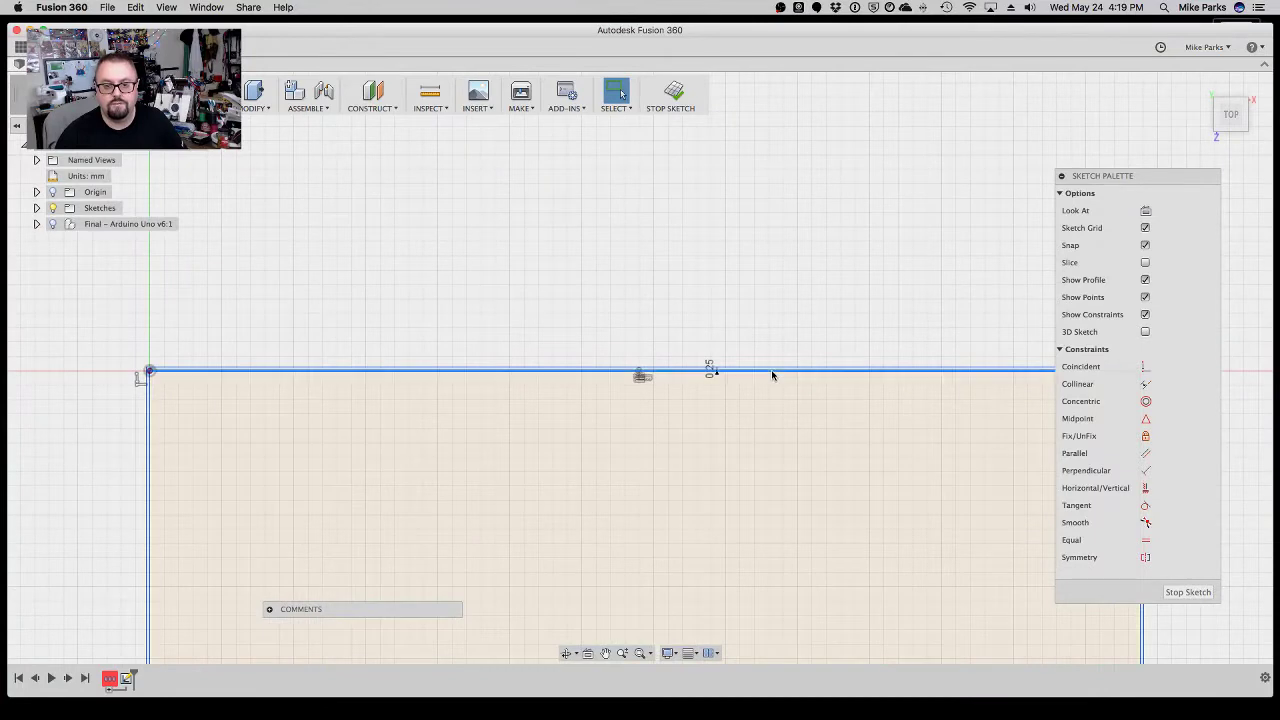
{"action": "left_click", "coordinate": [772, 371]}
{"action": "left_click", "coordinate": [454, 430]}
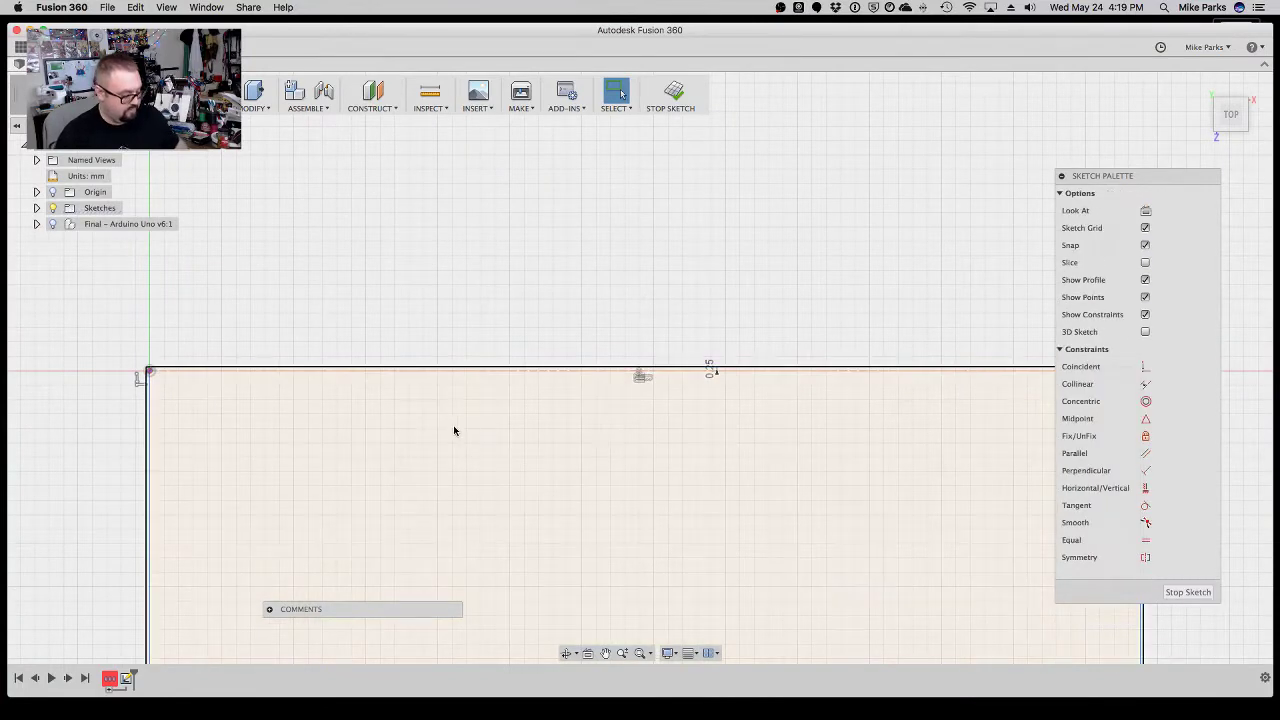
{"action": "left_click", "coordinate": [149, 400]}
{"action": "left_click", "coordinate": [1140, 648]}
{"action": "left_click", "coordinate": [849, 574]}
{"action": "scroll", "coordinate": [826, 570], "scroll_direction": "down", "scroll_amount": 3}
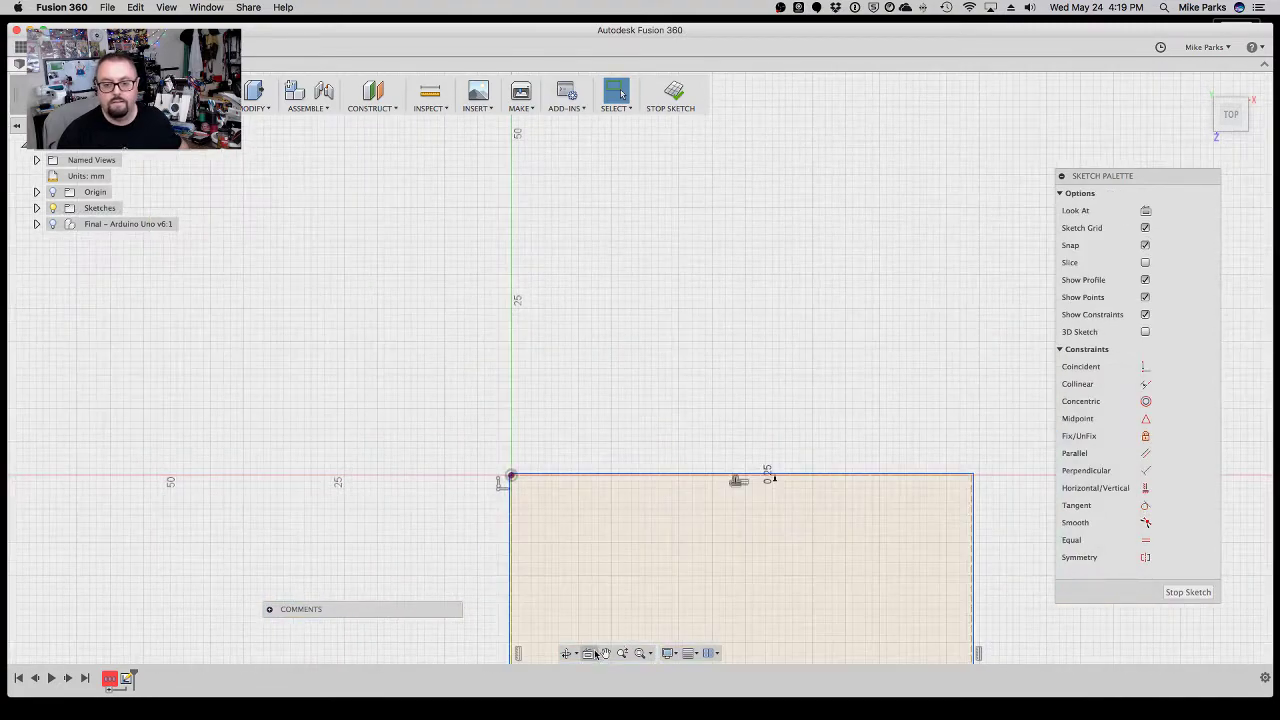
{"action": "left_click", "coordinate": [604, 652]}
{"action": "left_click_drag", "start_coordinate": [629, 500], "coordinate": [618, 238]}
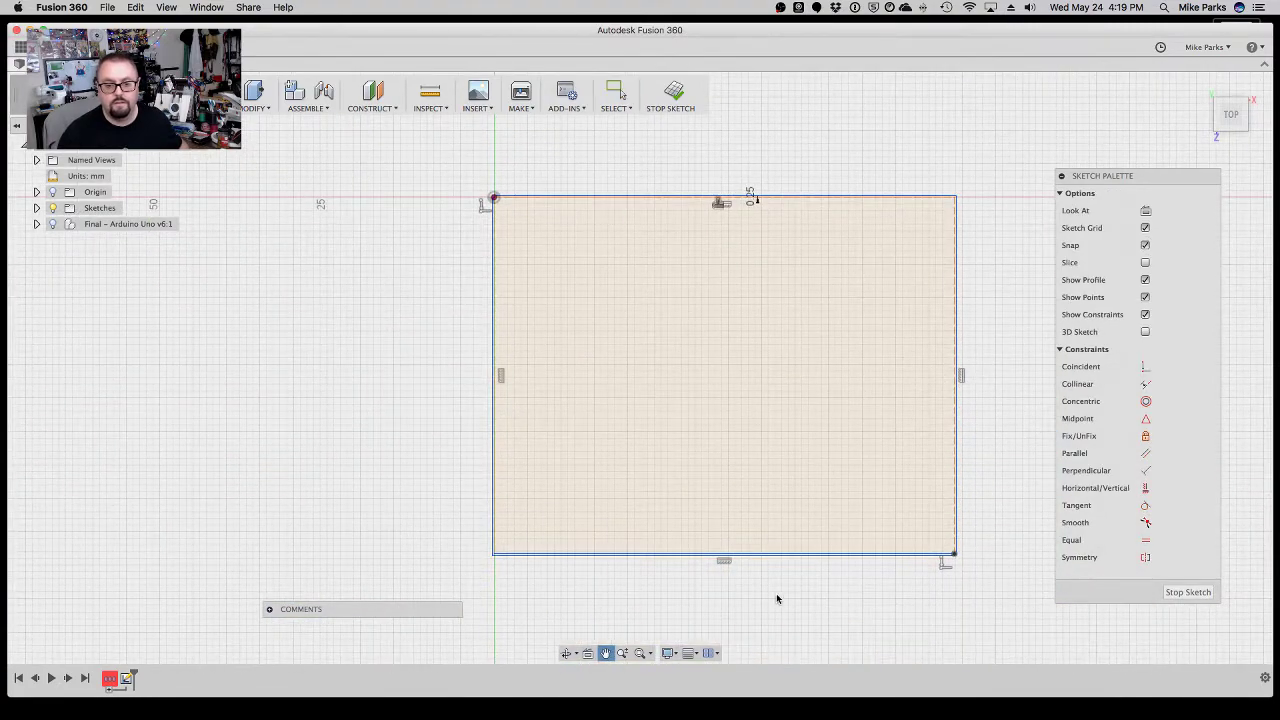
{"action": "key", "text": "Escape"}
{"action": "scroll", "coordinate": [774, 562], "scroll_direction": "up", "scroll_amount": 5}
{"action": "left_click", "coordinate": [774, 548]}
{"action": "key", "text": "Escape"}
Show the Arduino Uno temporarily to check the clearance between the board edge and the offset outline.
{"action": "left_click", "coordinate": [51, 224]}
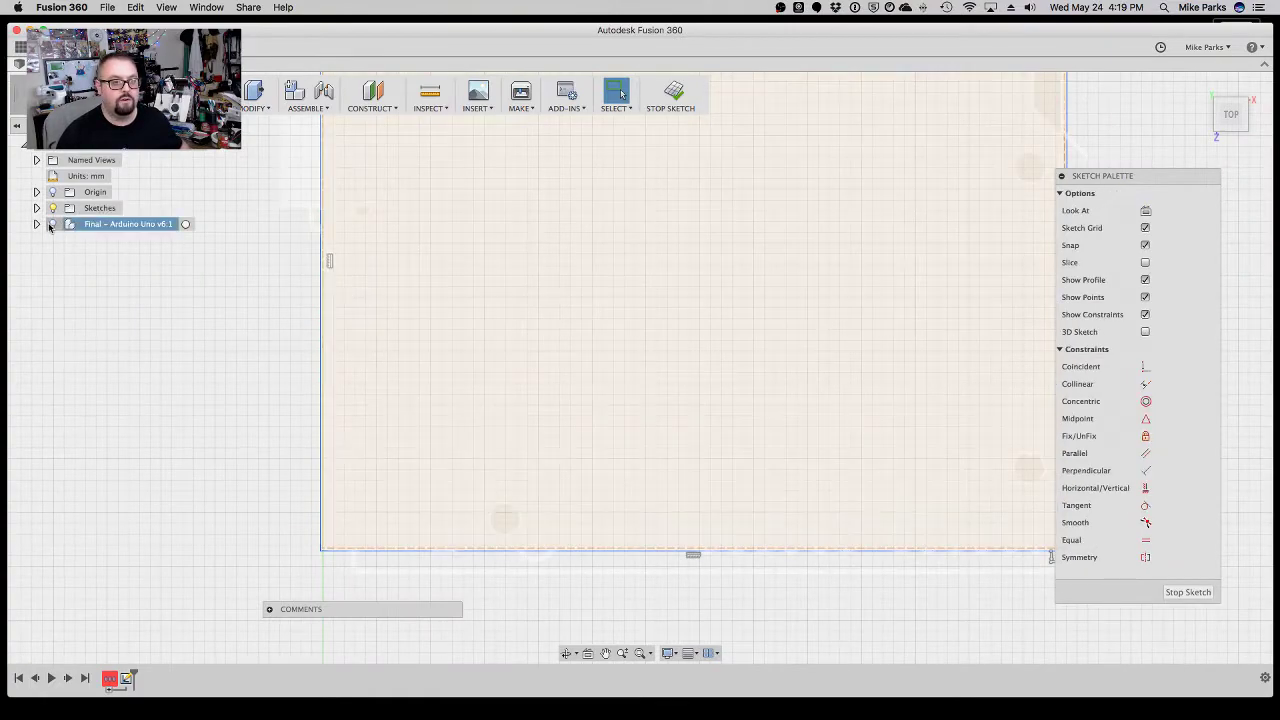
{"action": "scroll", "coordinate": [600, 570], "scroll_direction": "up", "scroll_amount": 6}
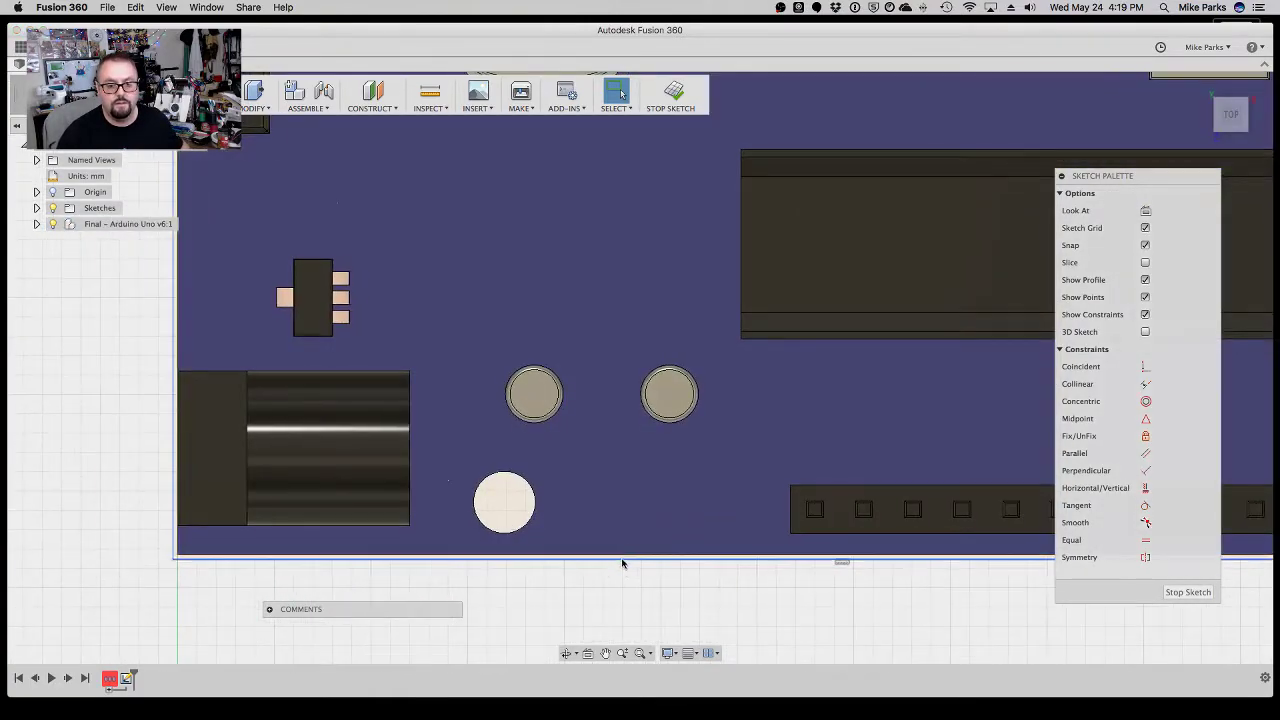
{"action": "scroll", "coordinate": [256, 460], "scroll_direction": "down", "scroll_amount": 5}
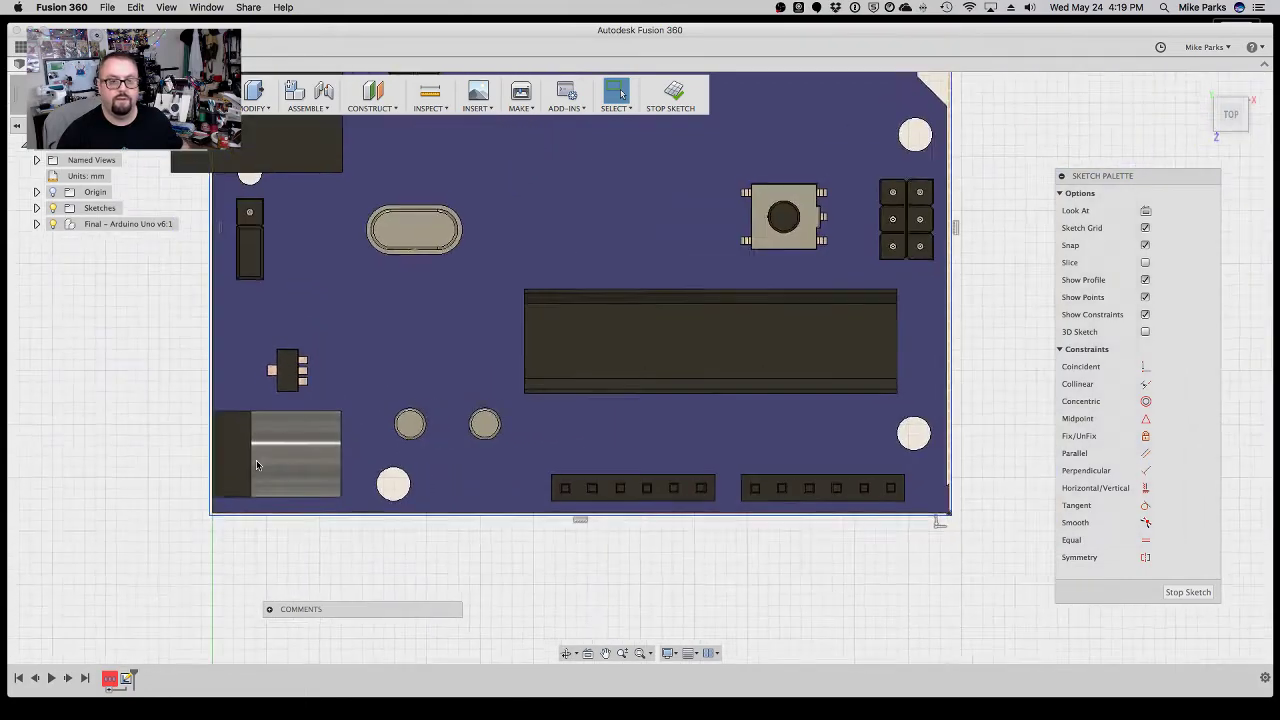
{"action": "scroll", "coordinate": [256, 460], "scroll_direction": "down", "scroll_amount": 4}
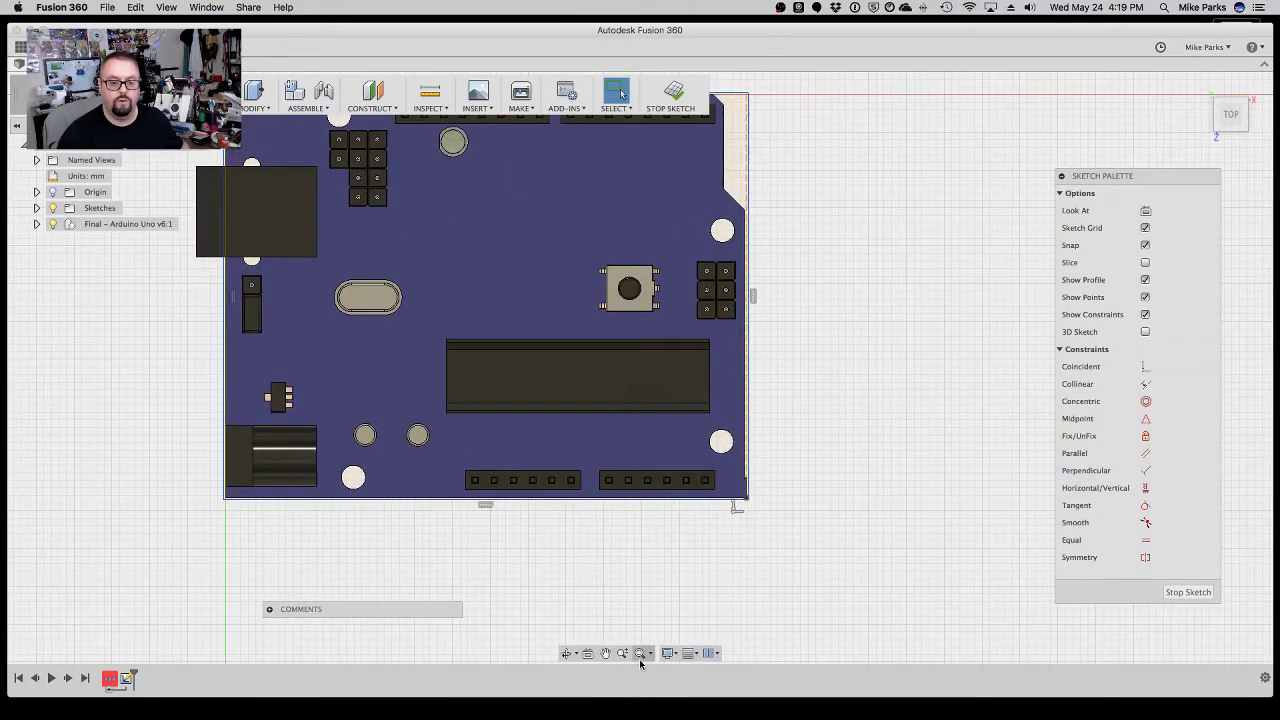
{"action": "left_click", "coordinate": [640, 657]}
{"action": "scroll", "coordinate": [277, 478], "scroll_direction": "down", "scroll_amount": 4}
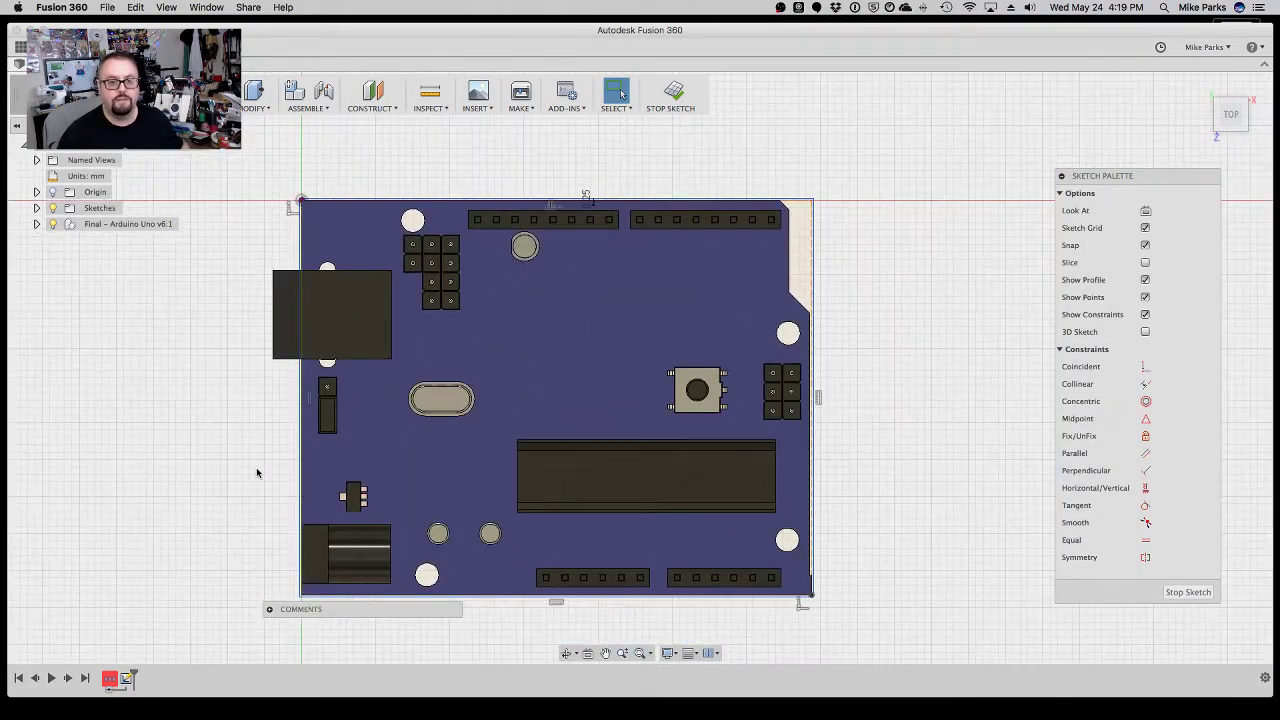
{"action": "left_click", "coordinate": [57, 227]}
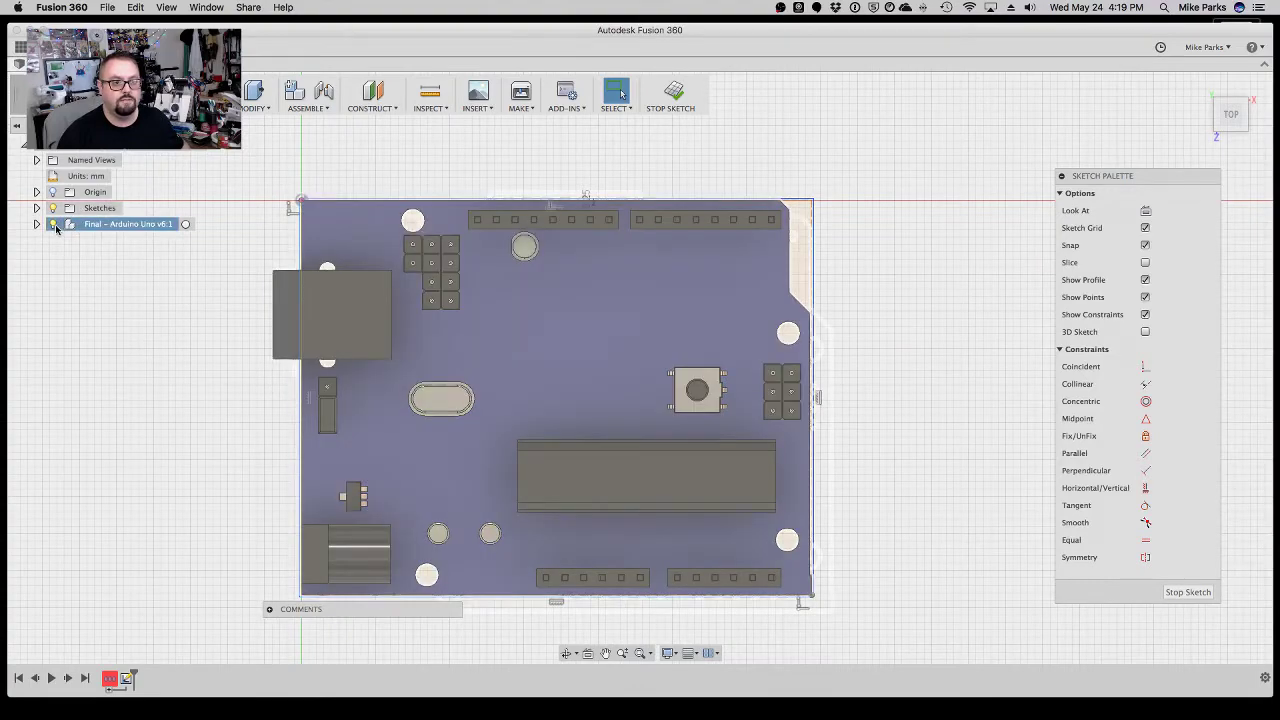
{"action": "left_click", "coordinate": [55, 225]}
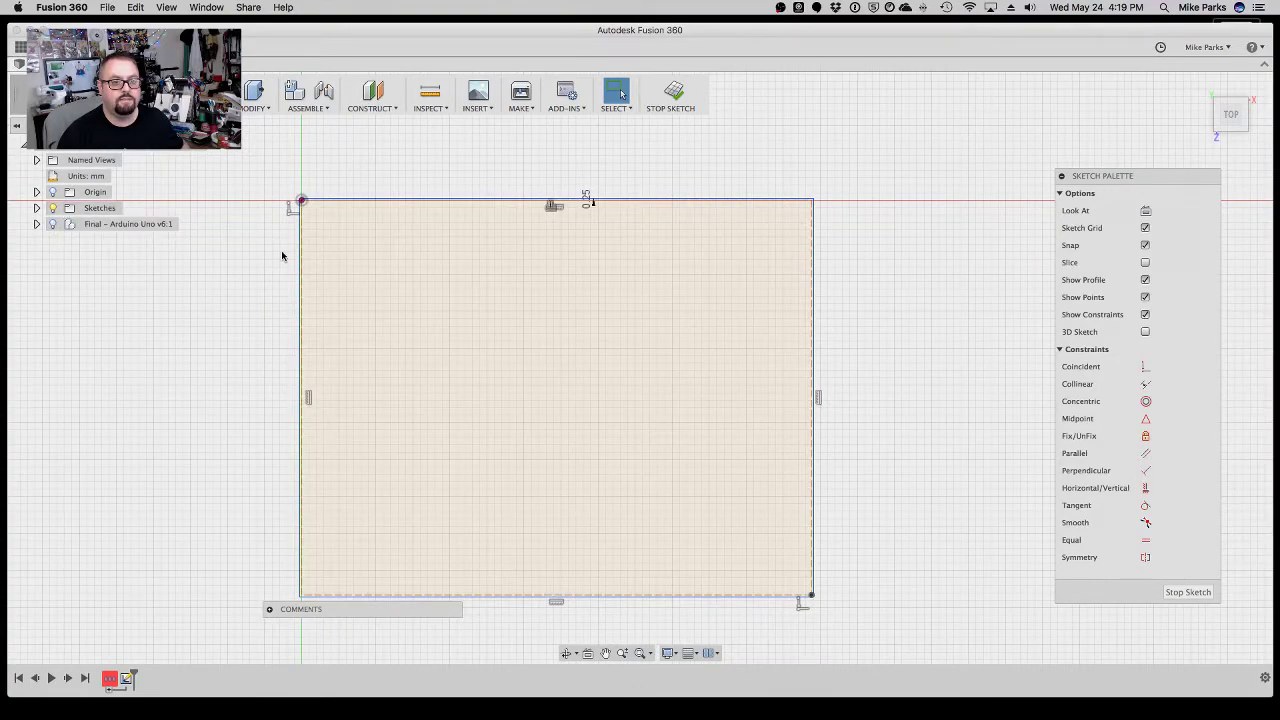
Show the Arduino Uno and examine the height of its components above the sketch plane from the front.
{"action": "left_click", "coordinate": [566, 653]}
{"action": "mouse_move", "coordinate": [500, 609]}
{"action": "left_mouse_down"}
{"action": "mouse_move", "coordinate": [478, 573]}
{"action": "mouse_move", "coordinate": [491, 531]}
{"action": "mouse_move", "coordinate": [517, 586]}
{"action": "mouse_move", "coordinate": [494, 588]}
{"action": "mouse_move", "coordinate": [494, 523]}
{"action": "left_mouse_up"}
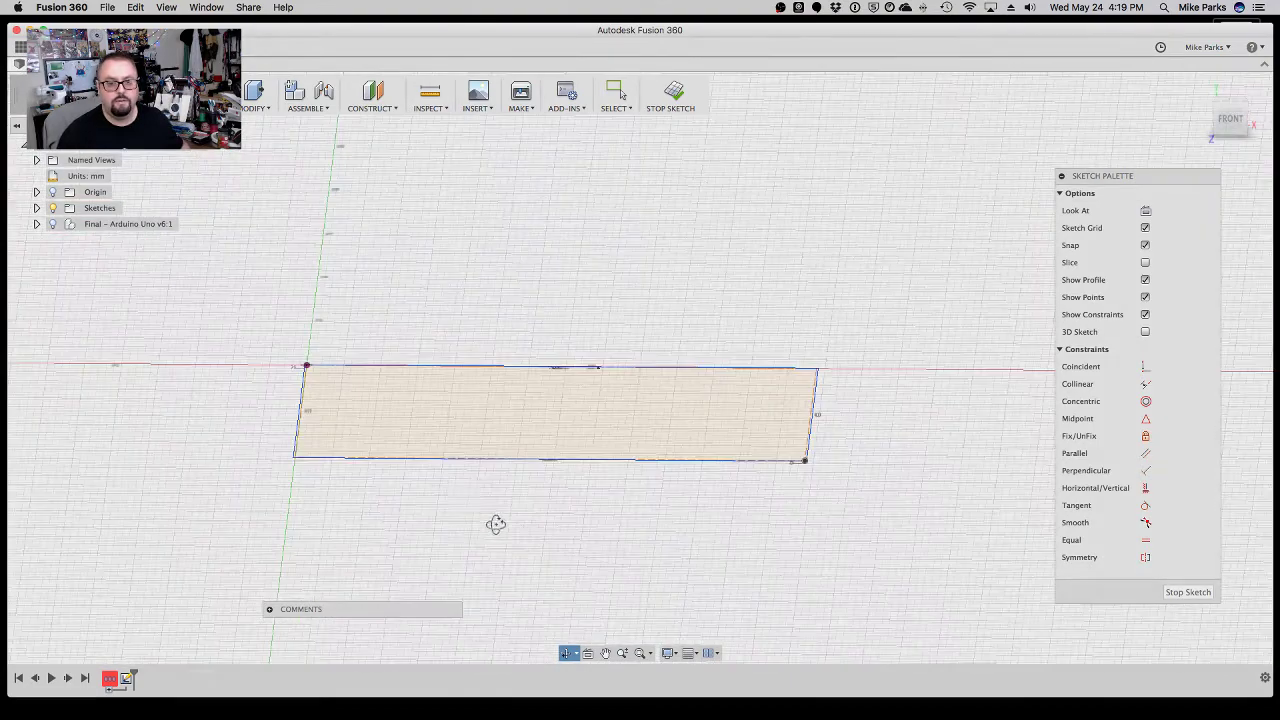
{"action": "left_click", "coordinate": [54, 225]}
{"action": "left_click", "coordinate": [1231, 116]}
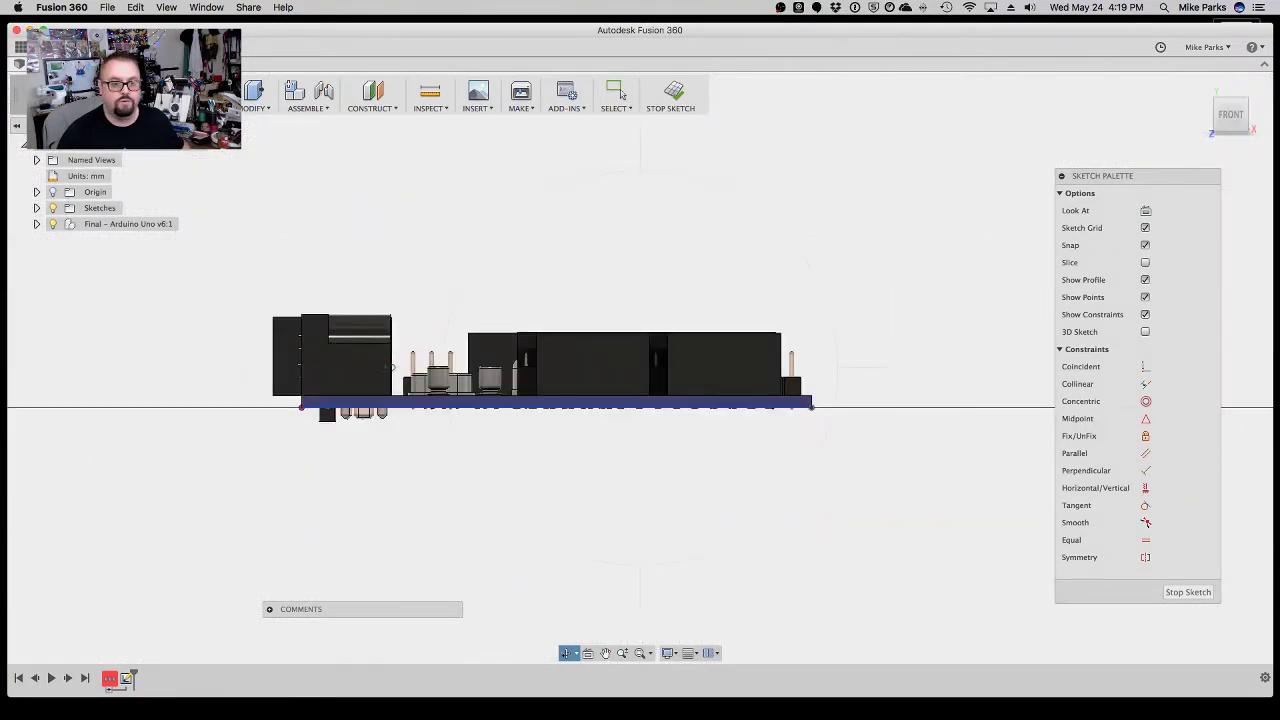
{"action": "scroll", "coordinate": [382, 360], "scroll_direction": "up", "scroll_amount": 2}
{"action": "scroll", "coordinate": [382, 360], "scroll_direction": "down", "scroll_amount": 5}
{"action": "scroll", "coordinate": [382, 360], "scroll_direction": "up", "scroll_amount": 2}
{"action": "scroll", "coordinate": [386, 370], "scroll_direction": "up", "scroll_amount": 2}
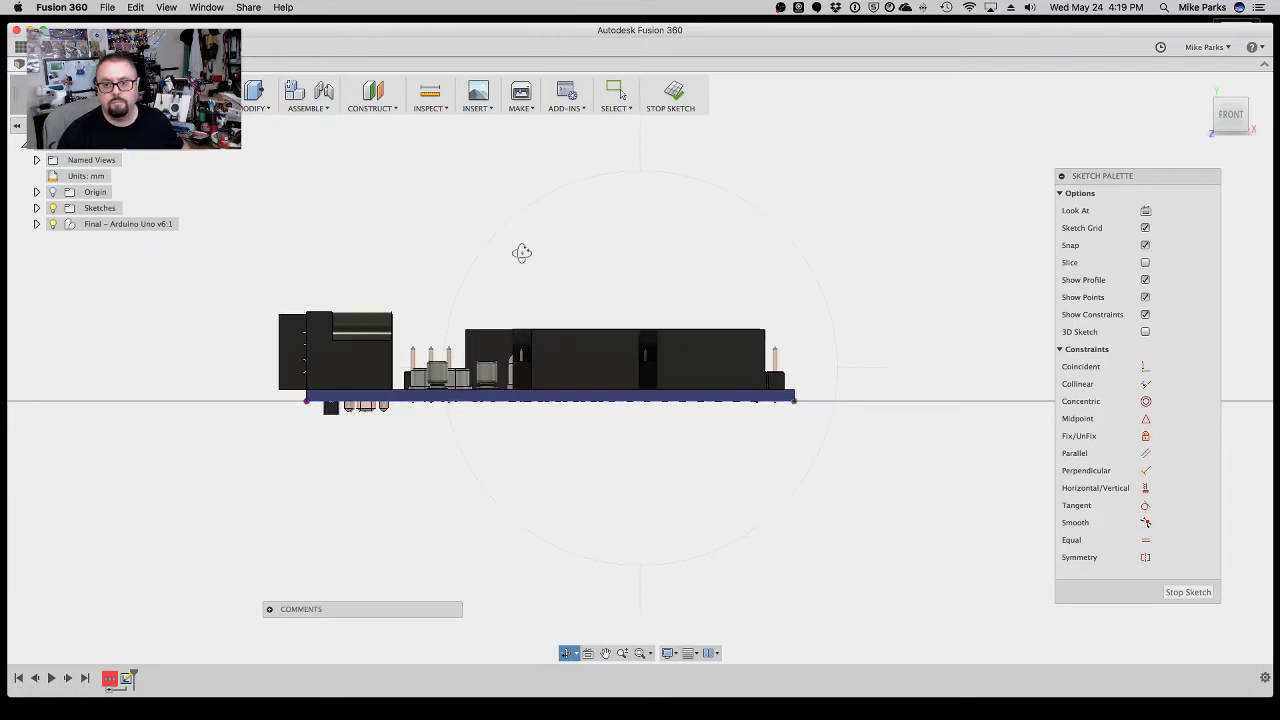
Finish the sketch and turn on the layout grid.
{"action": "left_click", "coordinate": [1186, 591]}
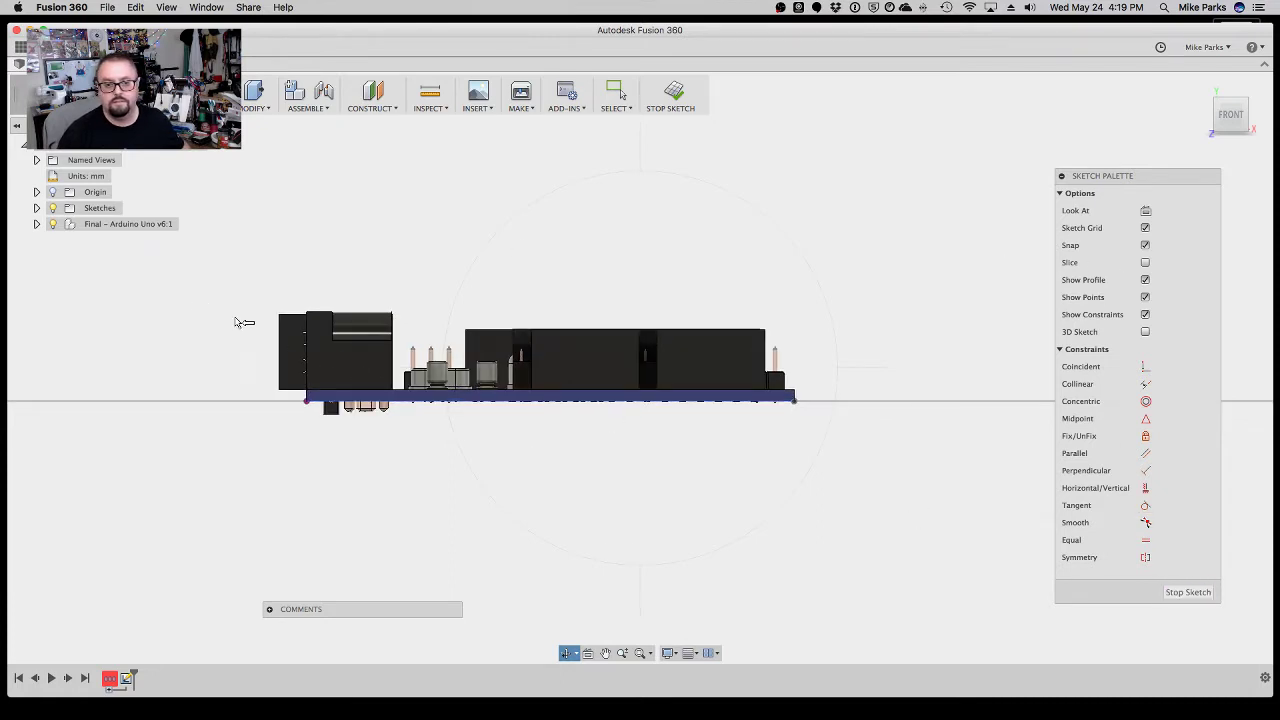
{"action": "left_click", "coordinate": [1186, 591]}
{"action": "left_click", "coordinate": [605, 653]}
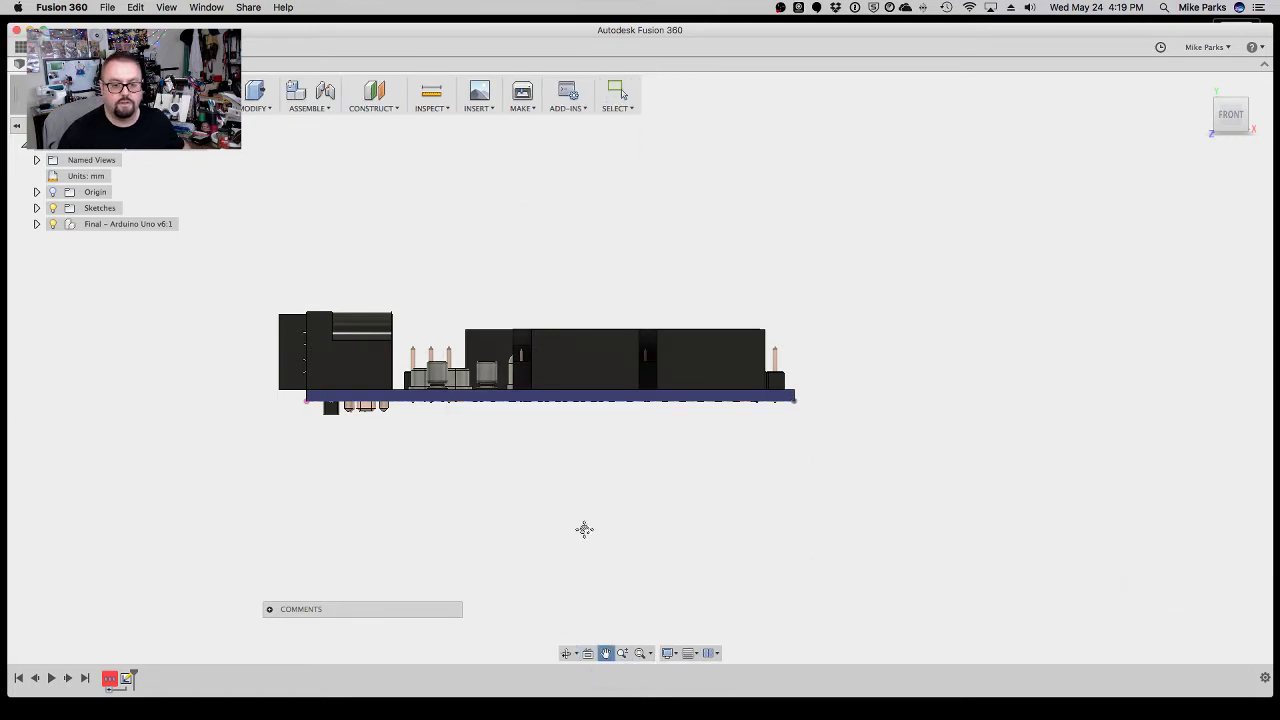
{"action": "left_click_drag", "start_coordinate": [583, 529], "coordinate": [768, 538]}
{"action": "left_click", "coordinate": [689, 653]}
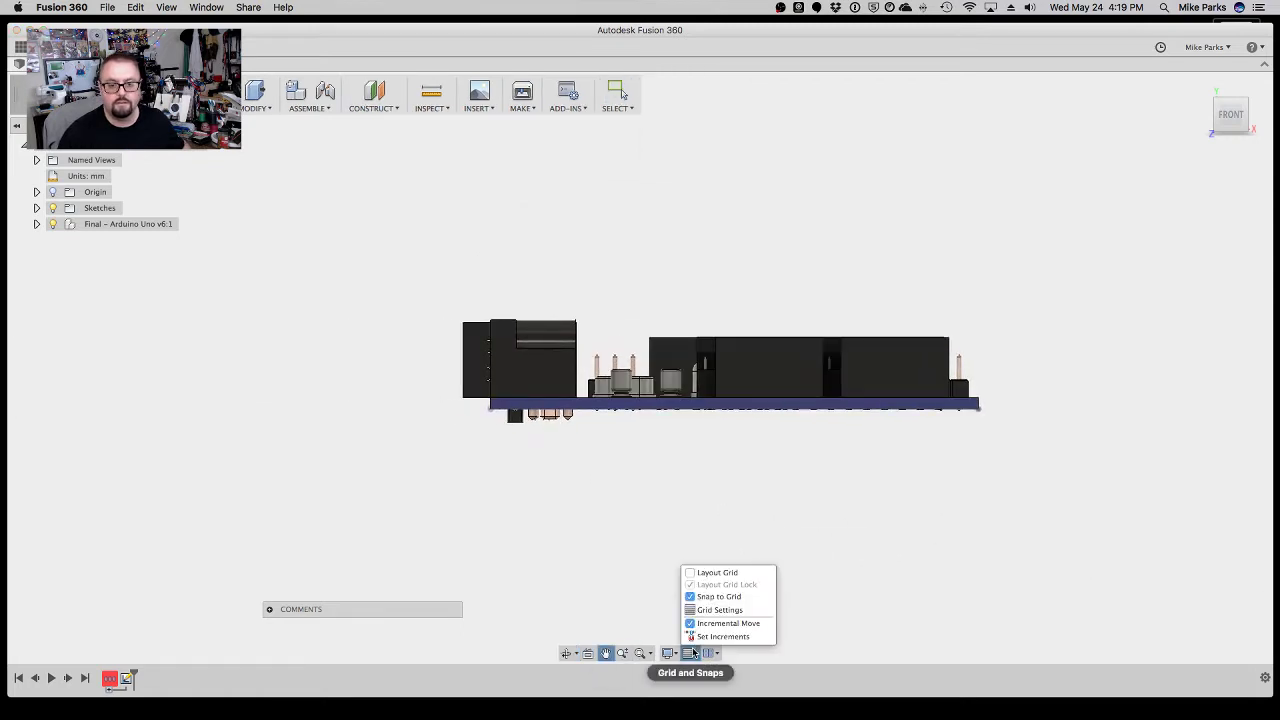
{"action": "left_click", "coordinate": [696, 573]}
{"action": "key", "text": "Escape"}
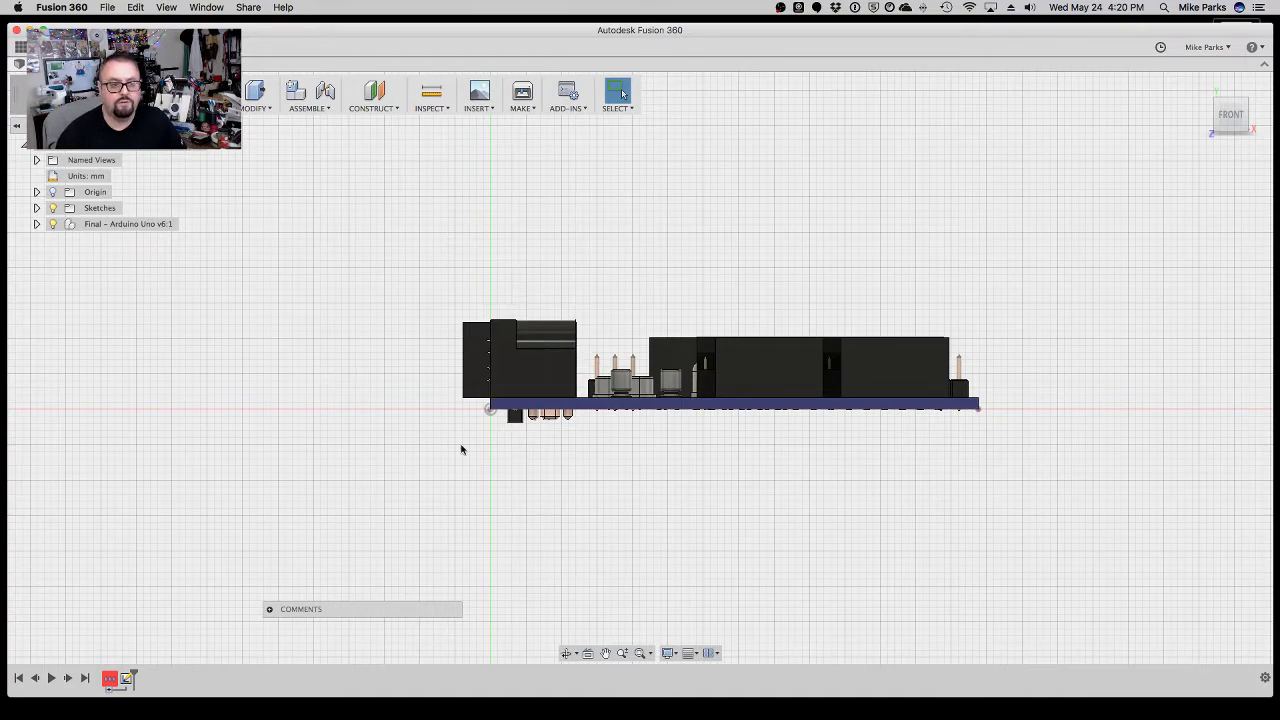
Hide the Arduino Uno component so only the sketched outline shows in an angled 3D view.
{"action": "left_click", "coordinate": [566, 653]}
{"action": "left_click_drag", "start_coordinate": [570, 625], "coordinate": [440, 395]}
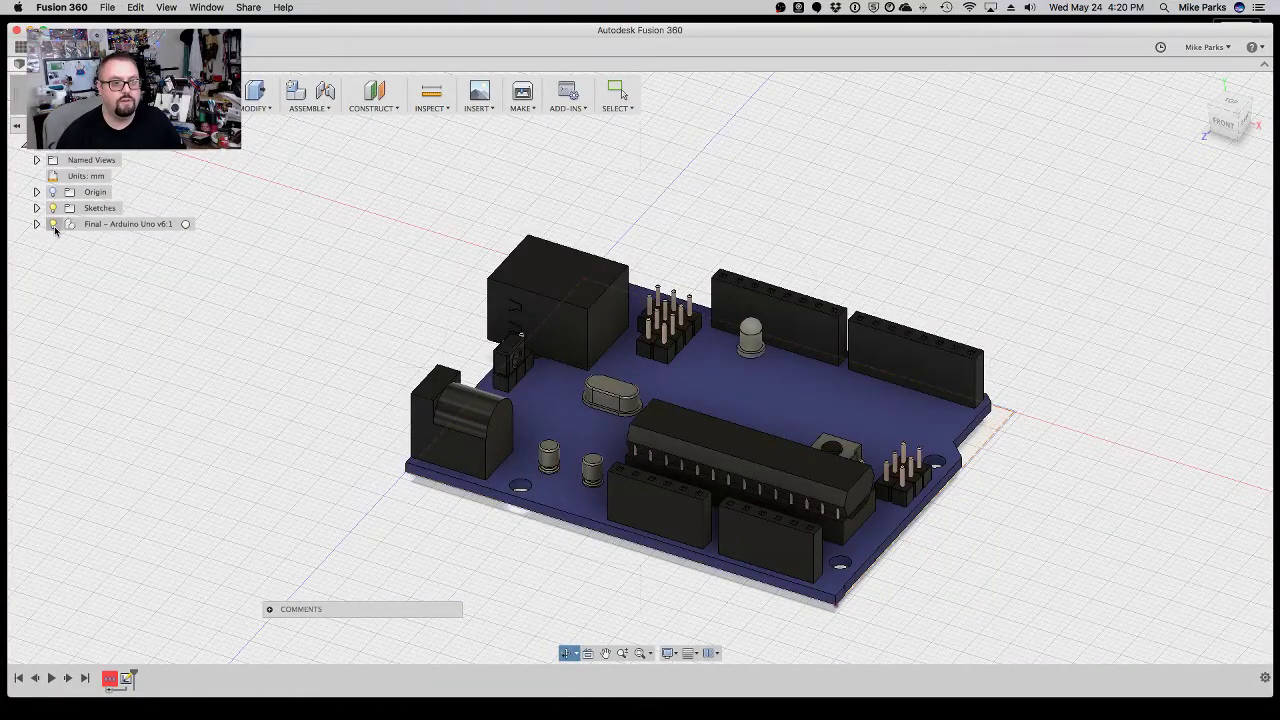
{"action": "left_click", "coordinate": [53, 224]}
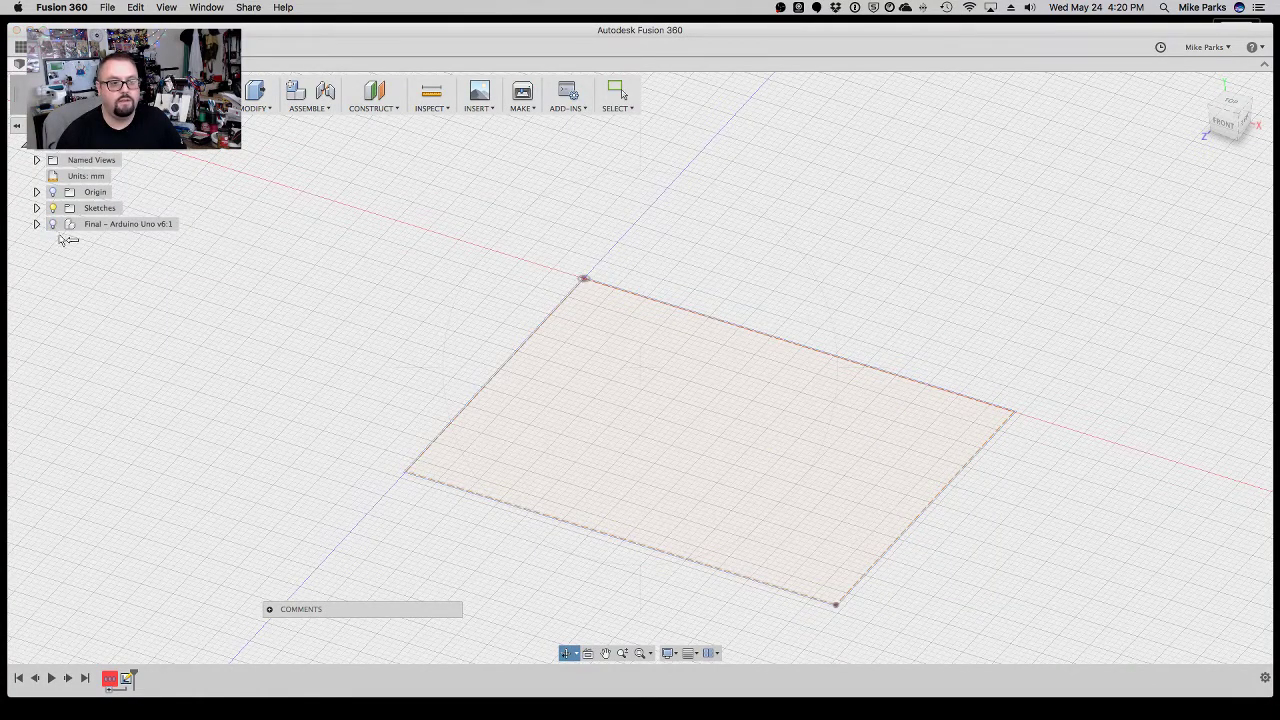
{"action": "key", "text": "Escape"}
{"action": "left_click", "coordinate": [93, 208]}
{"action": "key", "text": "Escape"}
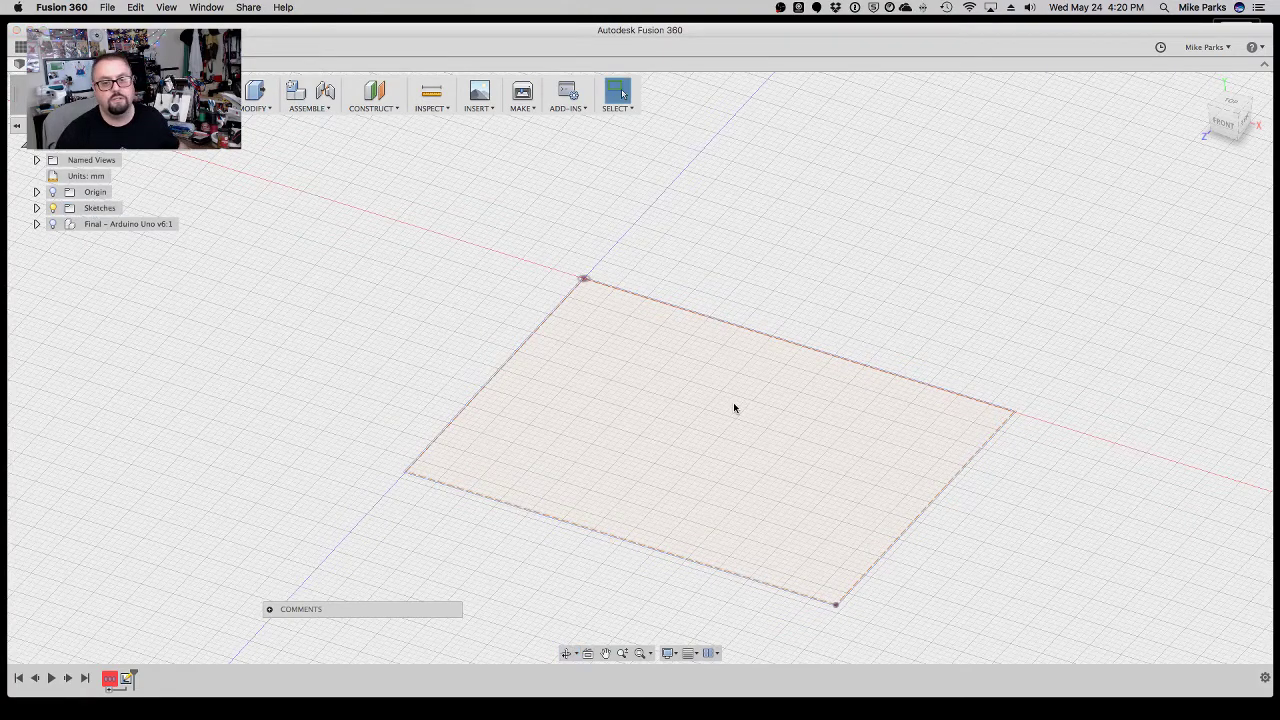
Extrude the rectangular profile upward 18 mm as a new body.
{"action": "key", "text": "e"}
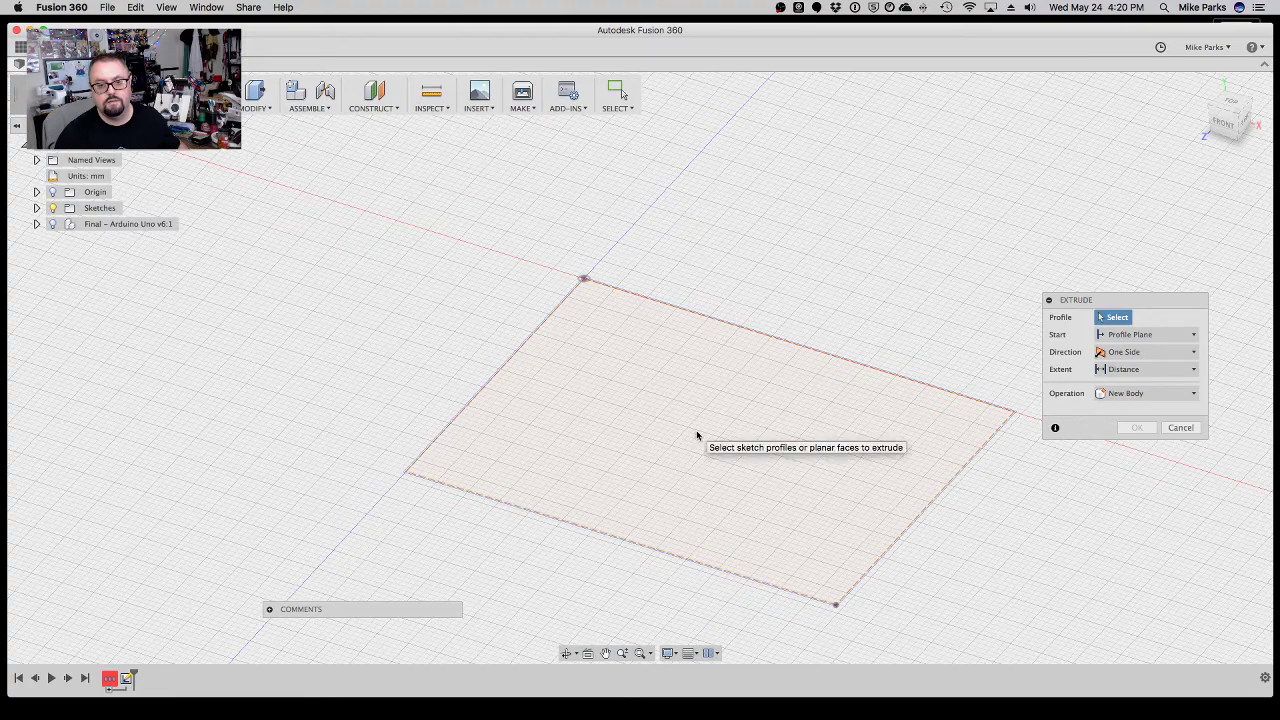
{"action": "left_click", "coordinate": [646, 386]}
{"action": "type", "text": "18"}
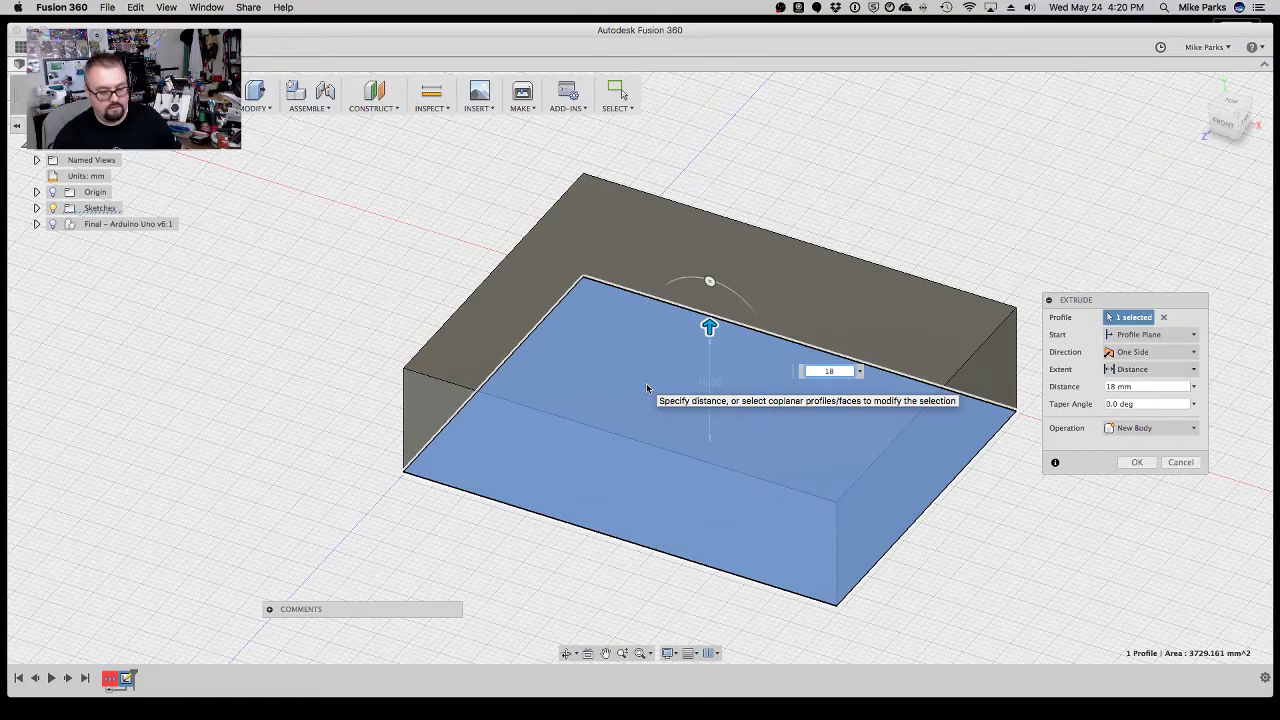
{"action": "key", "text": "Return"}
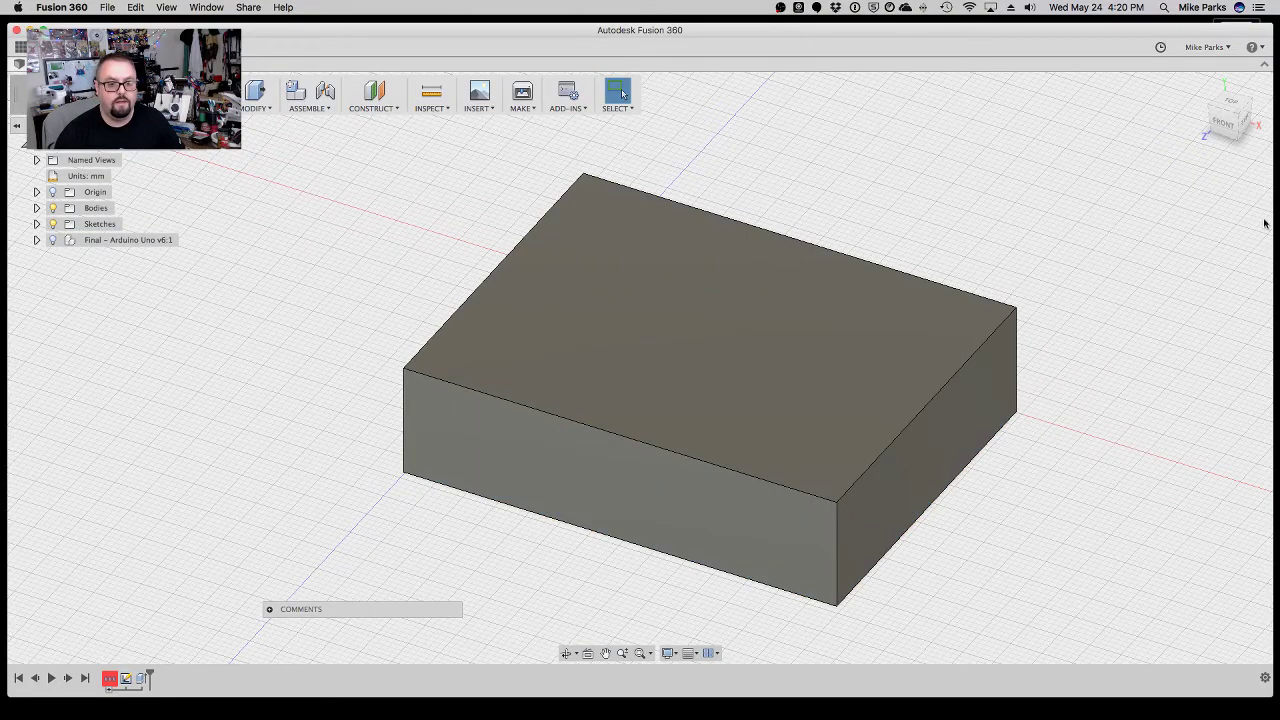
Compare the Arduino Uno's height with the extruded block from the front.
{"action": "left_click", "coordinate": [1222, 124]}
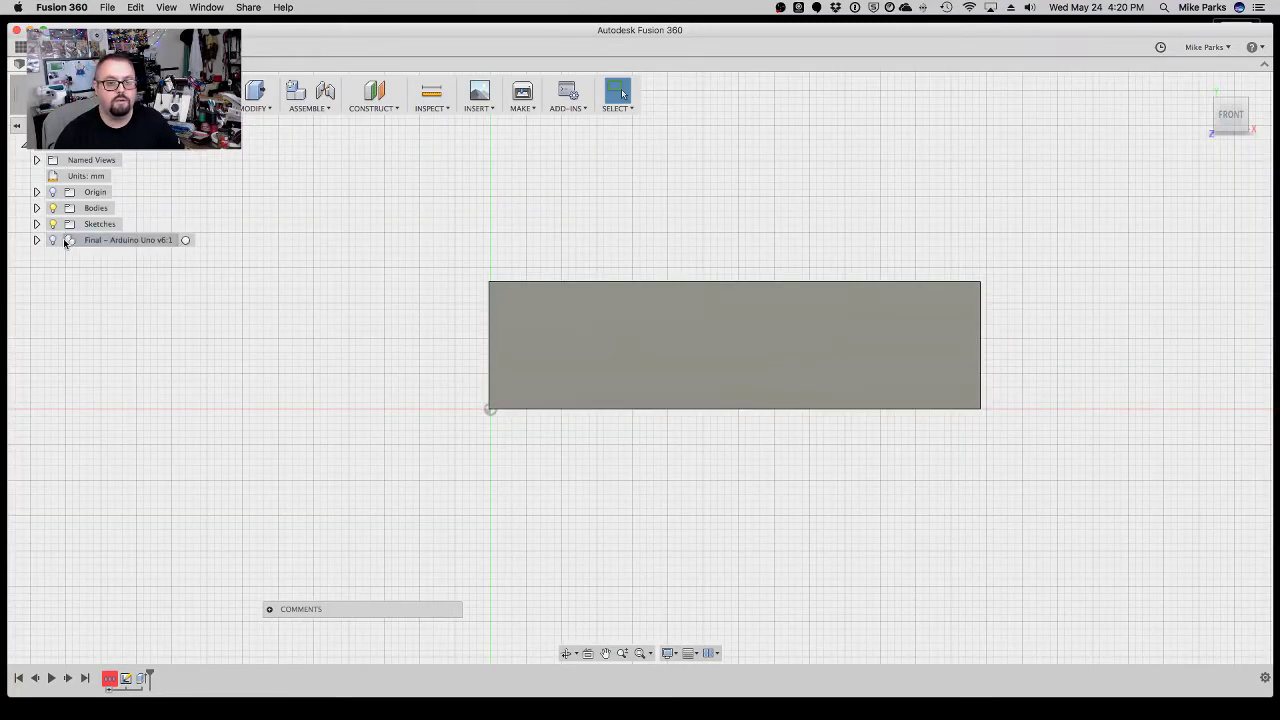
{"action": "left_click", "coordinate": [66, 242]}
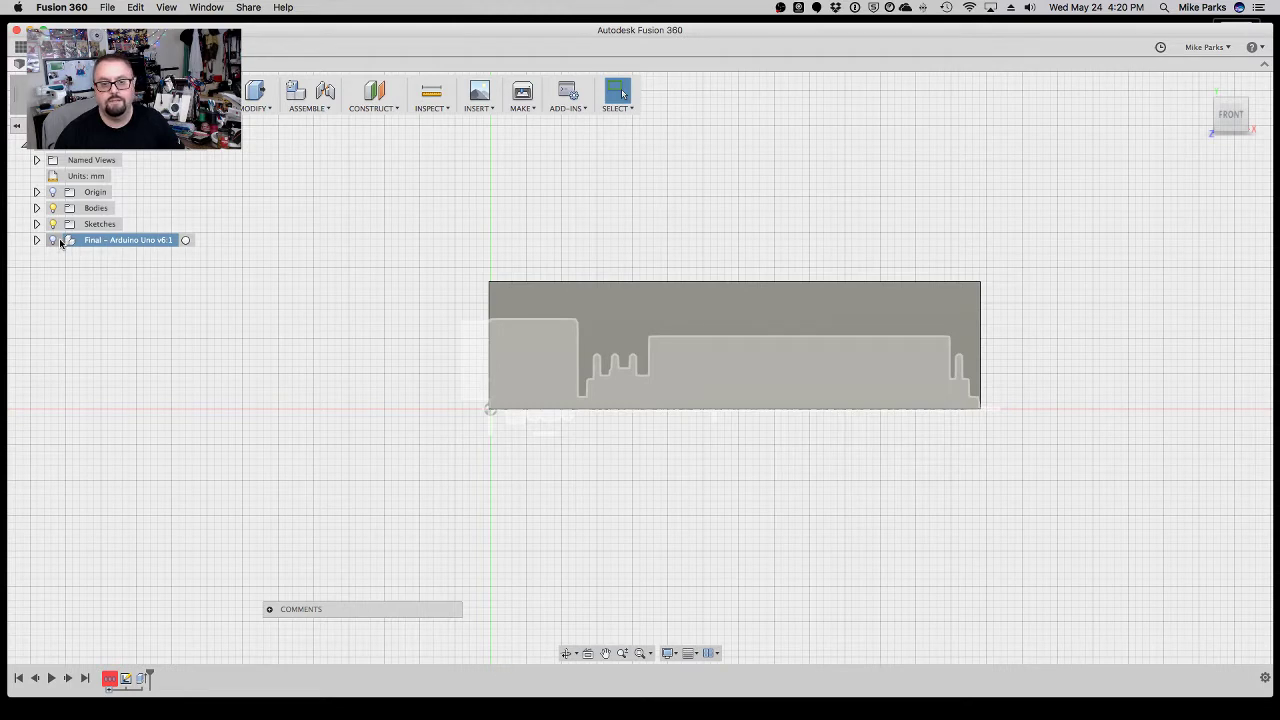
{"action": "left_click", "coordinate": [411, 485]}
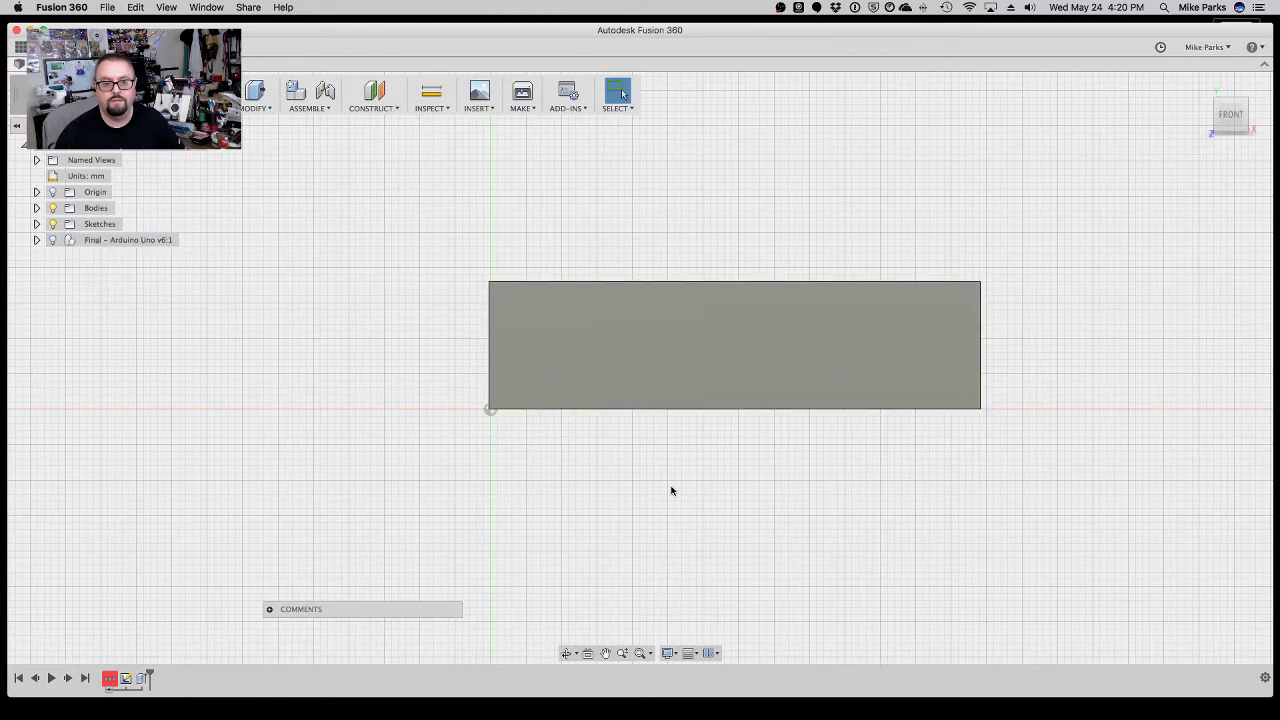
Start a Shell on the block and select all six of its faces.
{"action": "left_click", "coordinate": [565, 653]}
{"action": "left_click_drag", "start_coordinate": [579, 488], "coordinate": [593, 510]}
{"action": "key", "text": "Escape"}
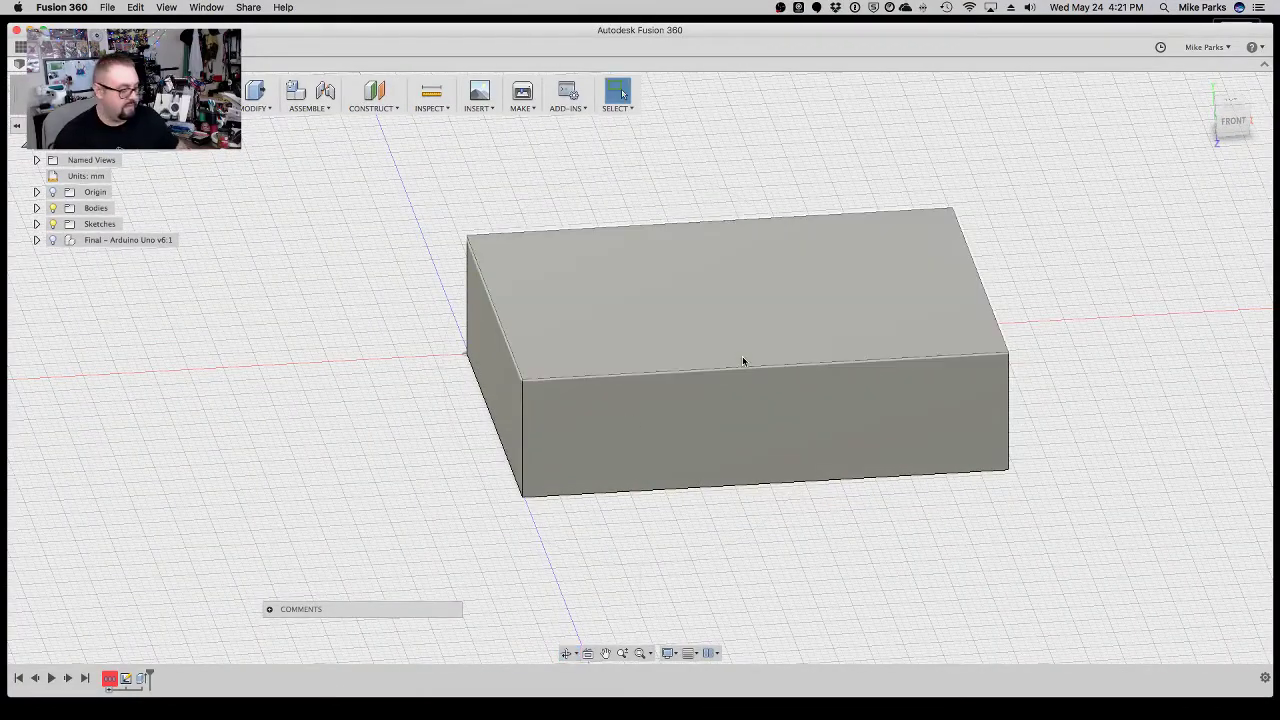
{"action": "left_click_drag", "start_coordinate": [1122, 547], "coordinate": [360, 177]}
{"action": "left_click", "coordinate": [375, 177]}
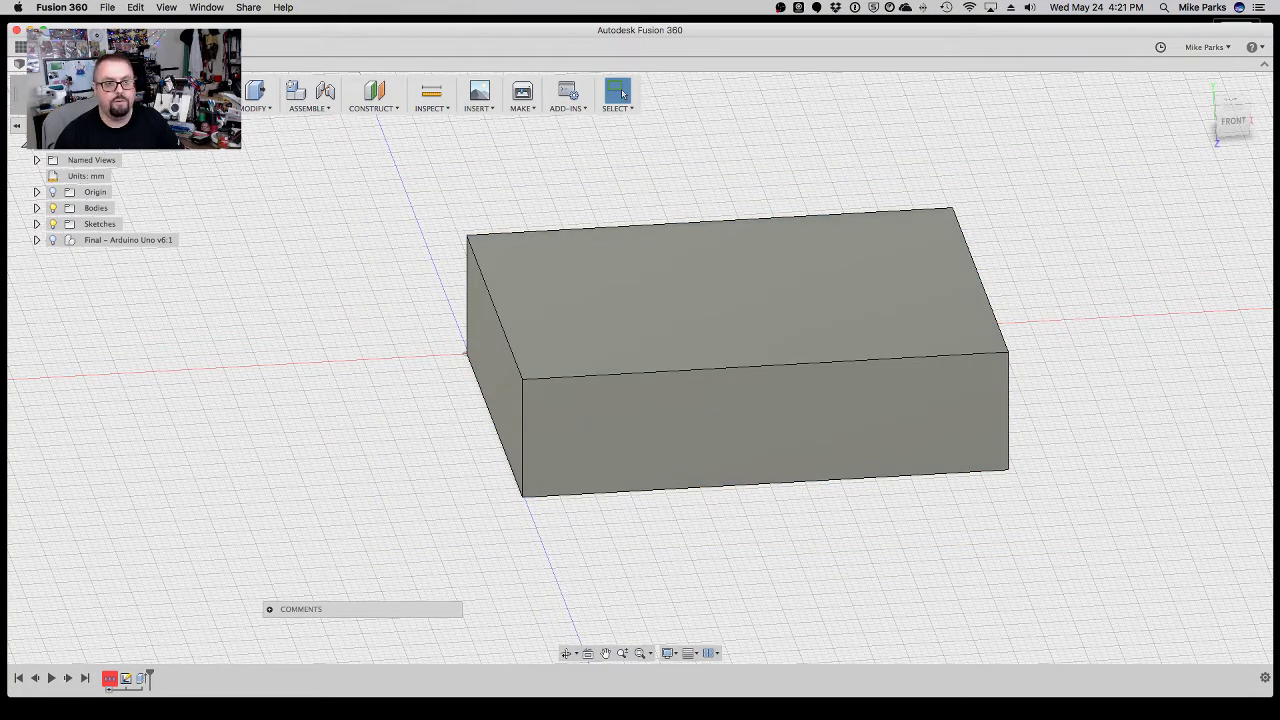
{"action": "left_click", "coordinate": [257, 104]}
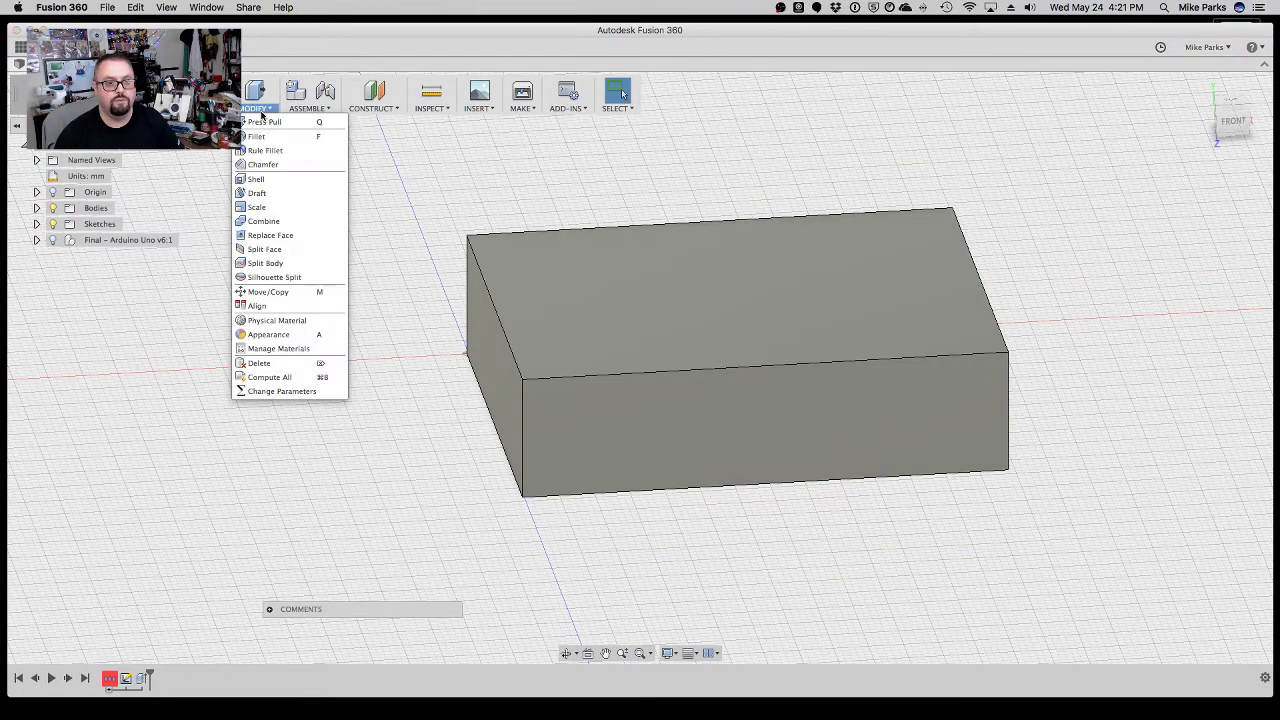
{"action": "left_click", "coordinate": [256, 179]}
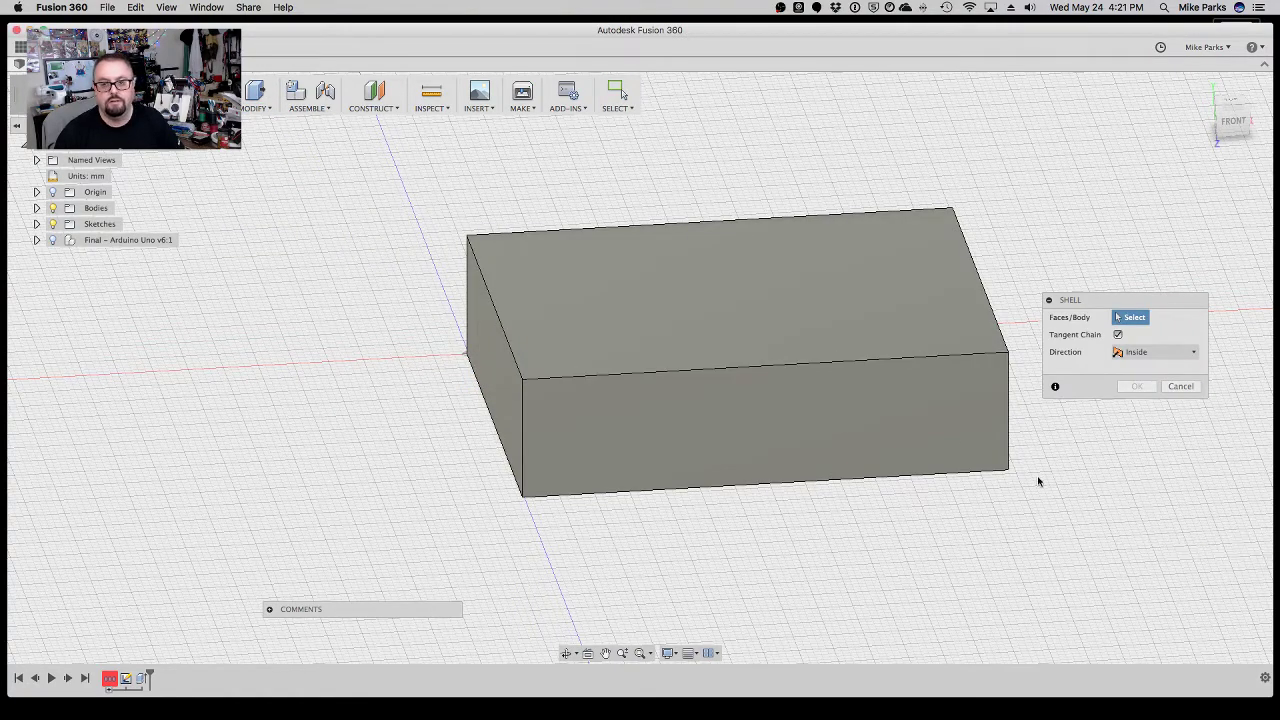
{"action": "left_click", "coordinate": [690, 272]}
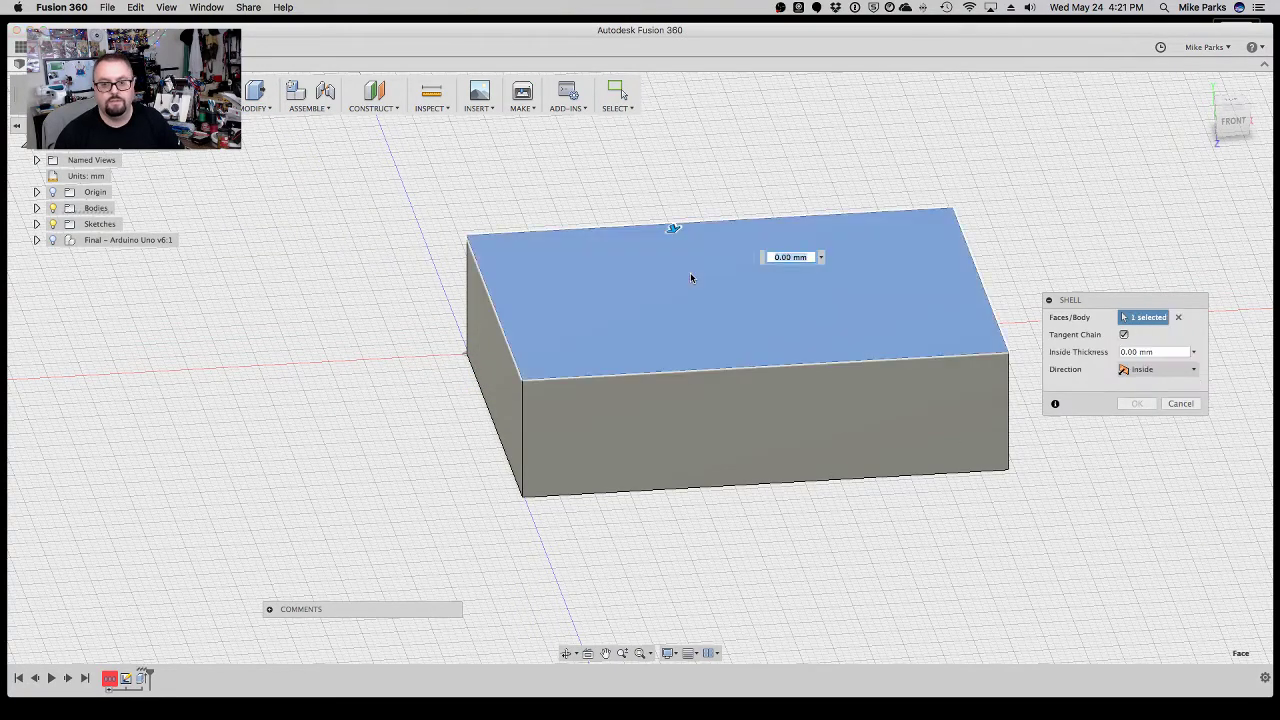
{"action": "left_click", "coordinate": [1177, 318]}
{"action": "left_click_drag", "start_coordinate": [1134, 495], "coordinate": [311, 162]}
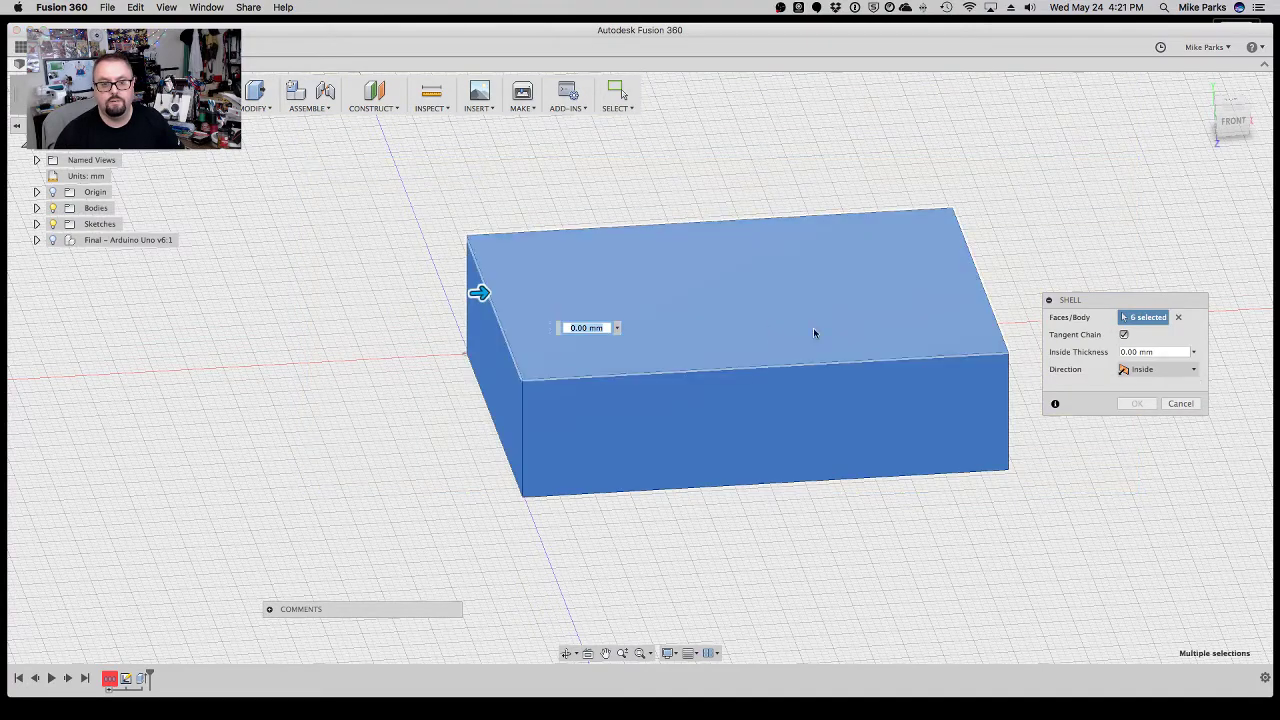
Shell the block toward the outside with a wall thickness of 2 mm.
{"action": "left_click", "coordinate": [1168, 352]}
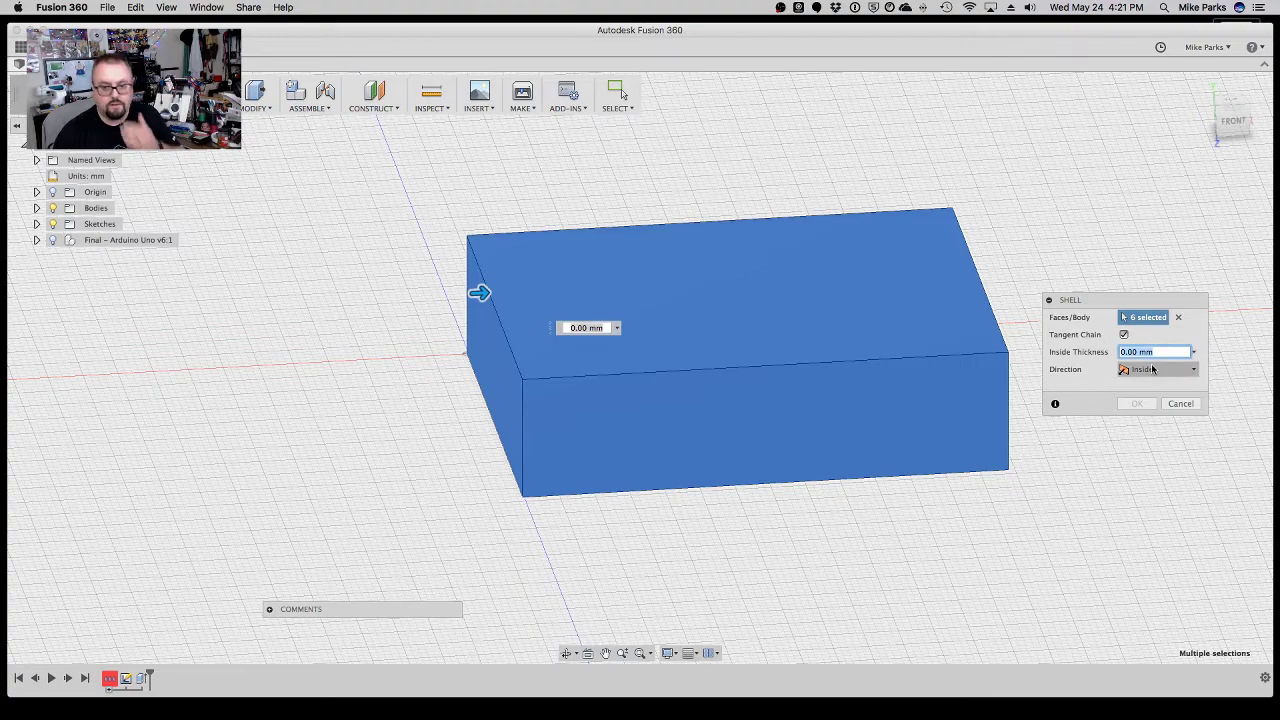
{"action": "left_click", "coordinate": [1152, 369]}
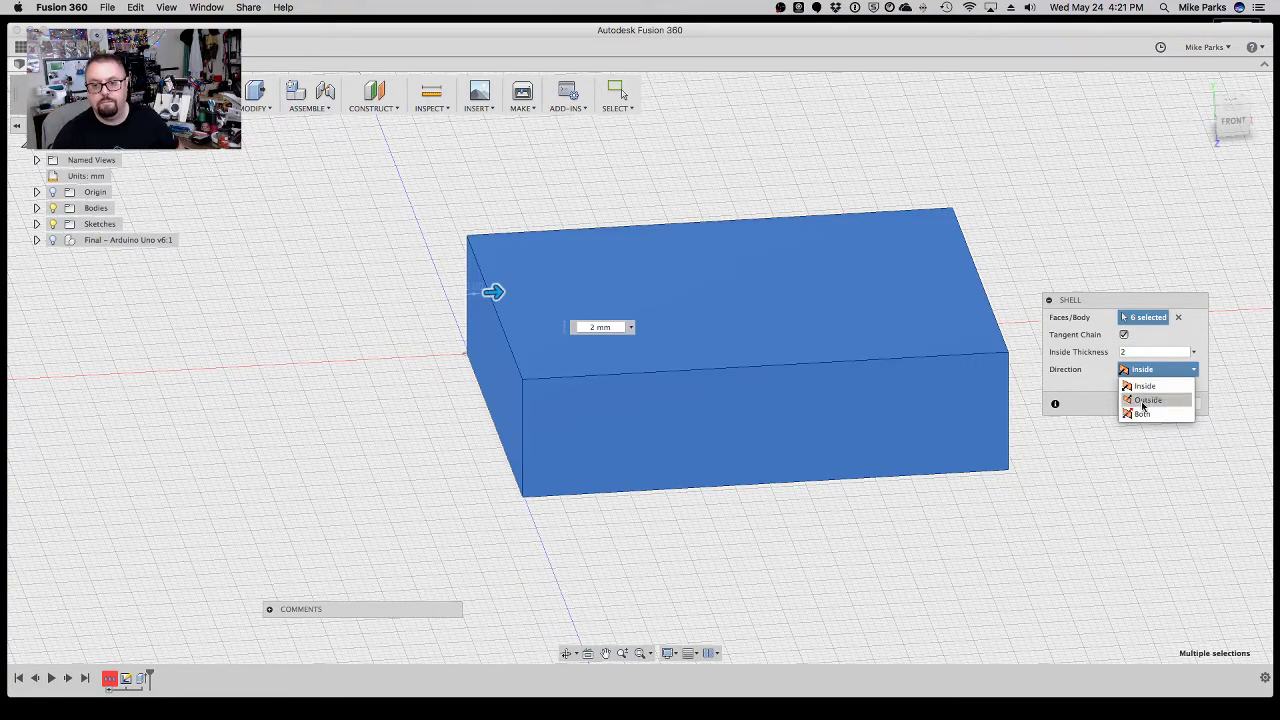
{"action": "left_click", "coordinate": [1144, 402]}
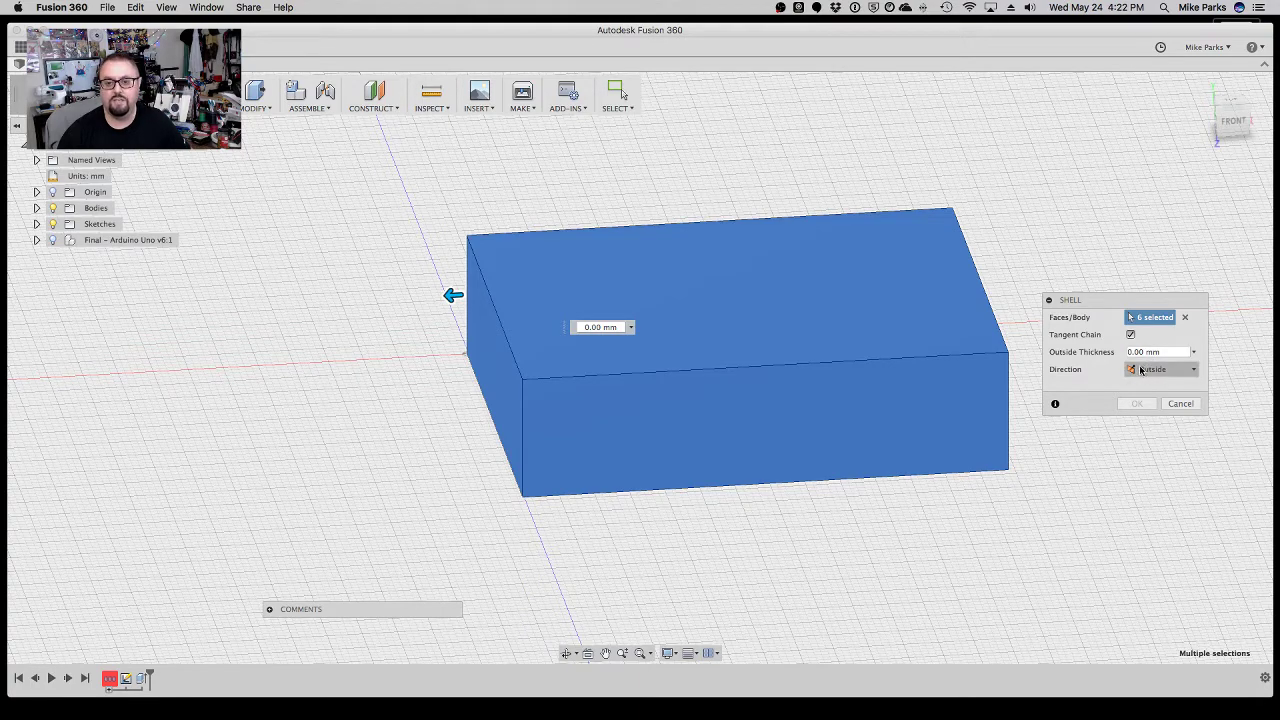
{"action": "left_click", "coordinate": [1168, 352]}
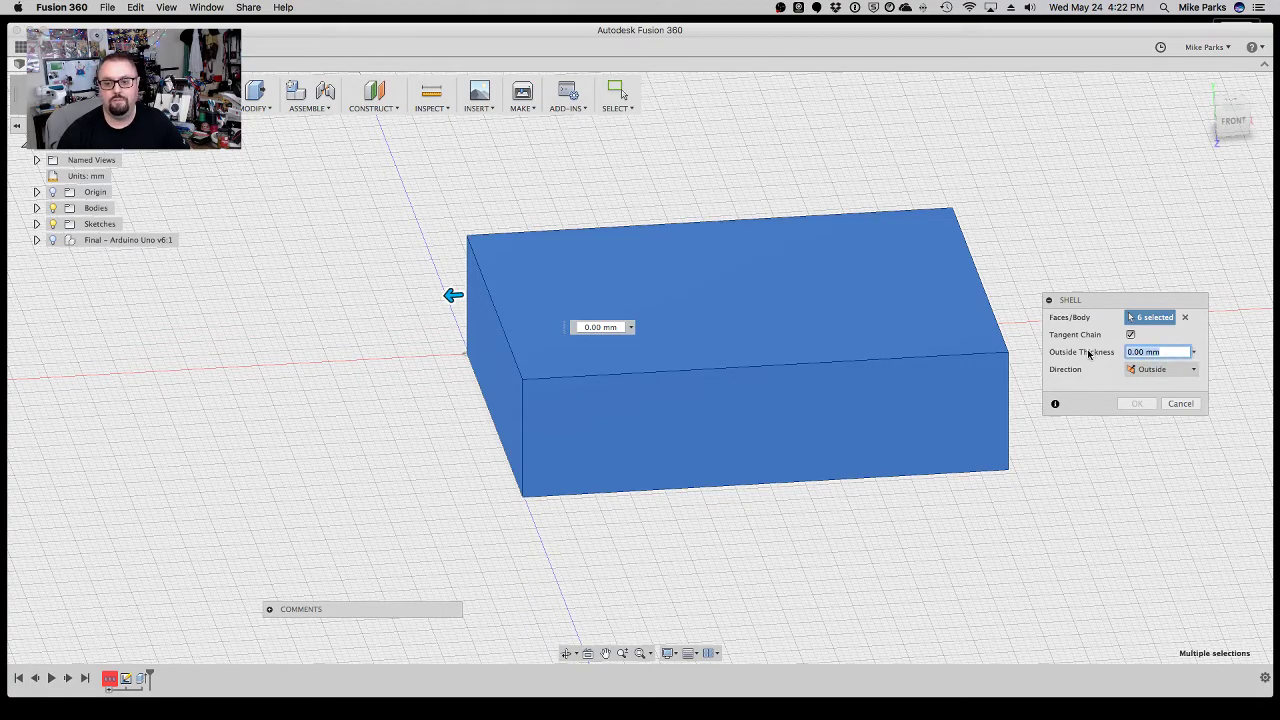
{"action": "type", "text": "2"}
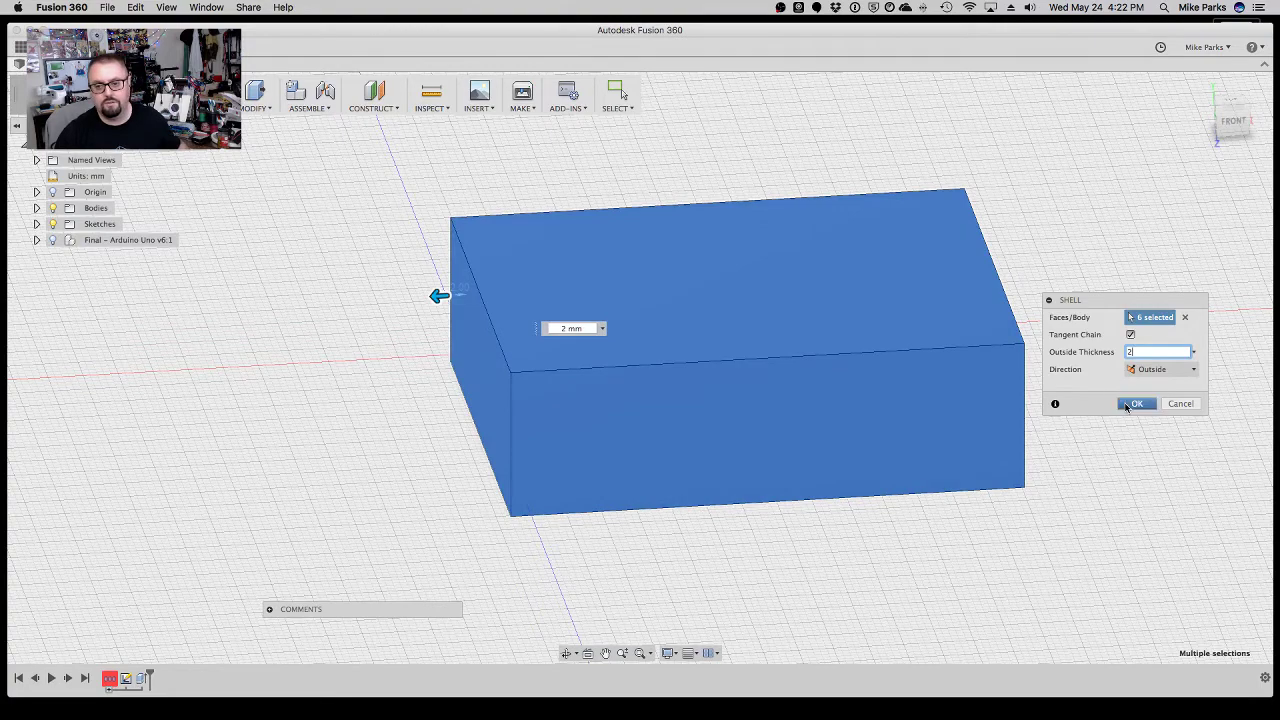
{"action": "left_click", "coordinate": [1134, 404]}
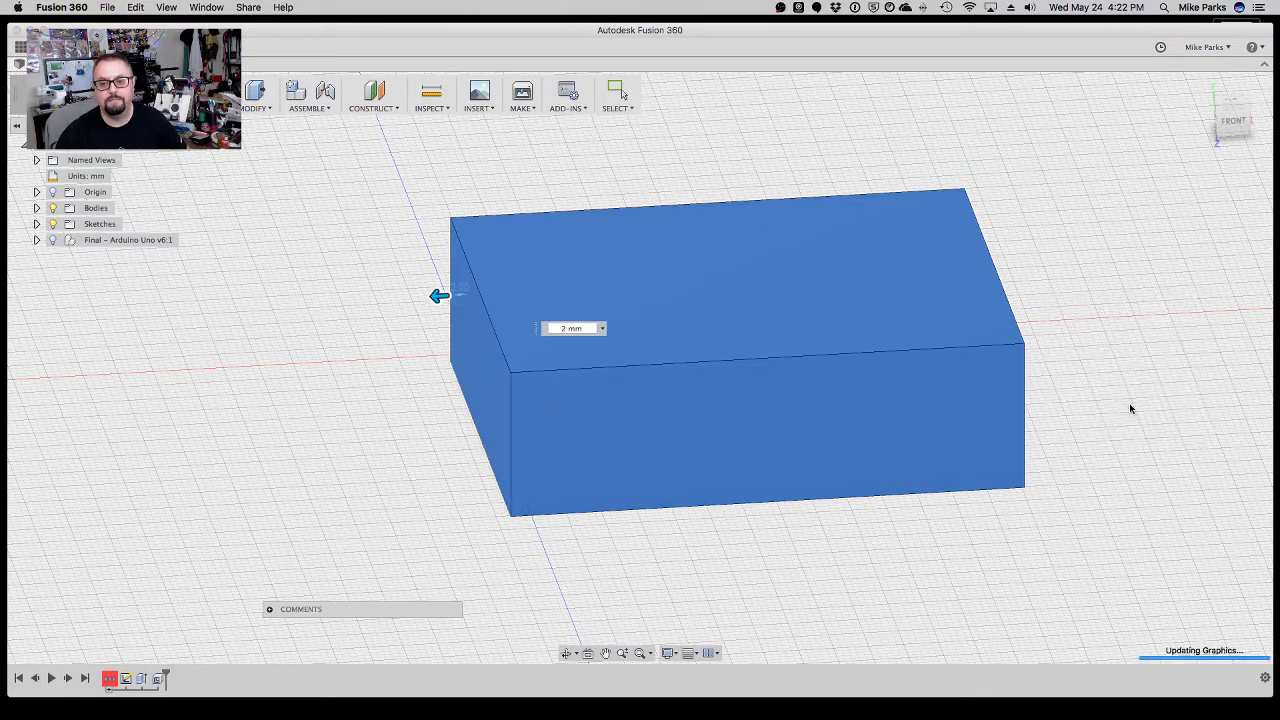
Create a component from the shelled body.
{"action": "left_click", "coordinate": [36, 208]}
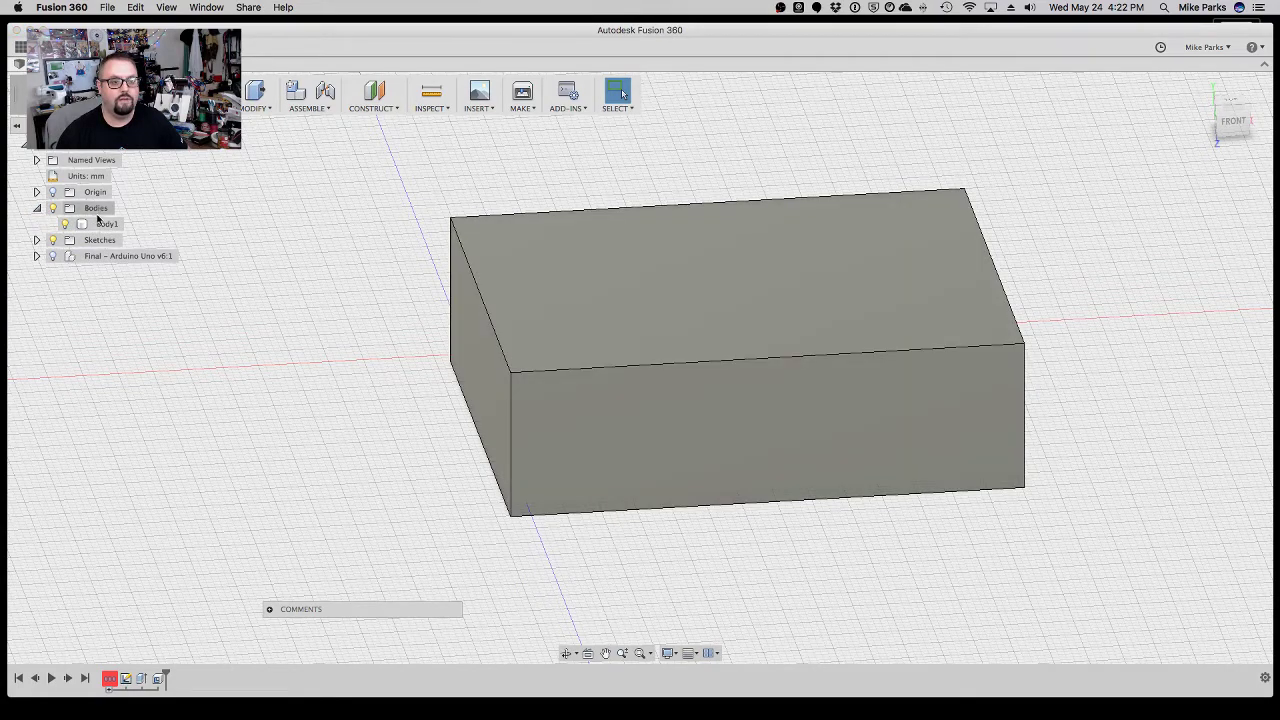
{"action": "left_click", "coordinate": [100, 222]}
{"action": "right_click", "coordinate": [100, 222]}
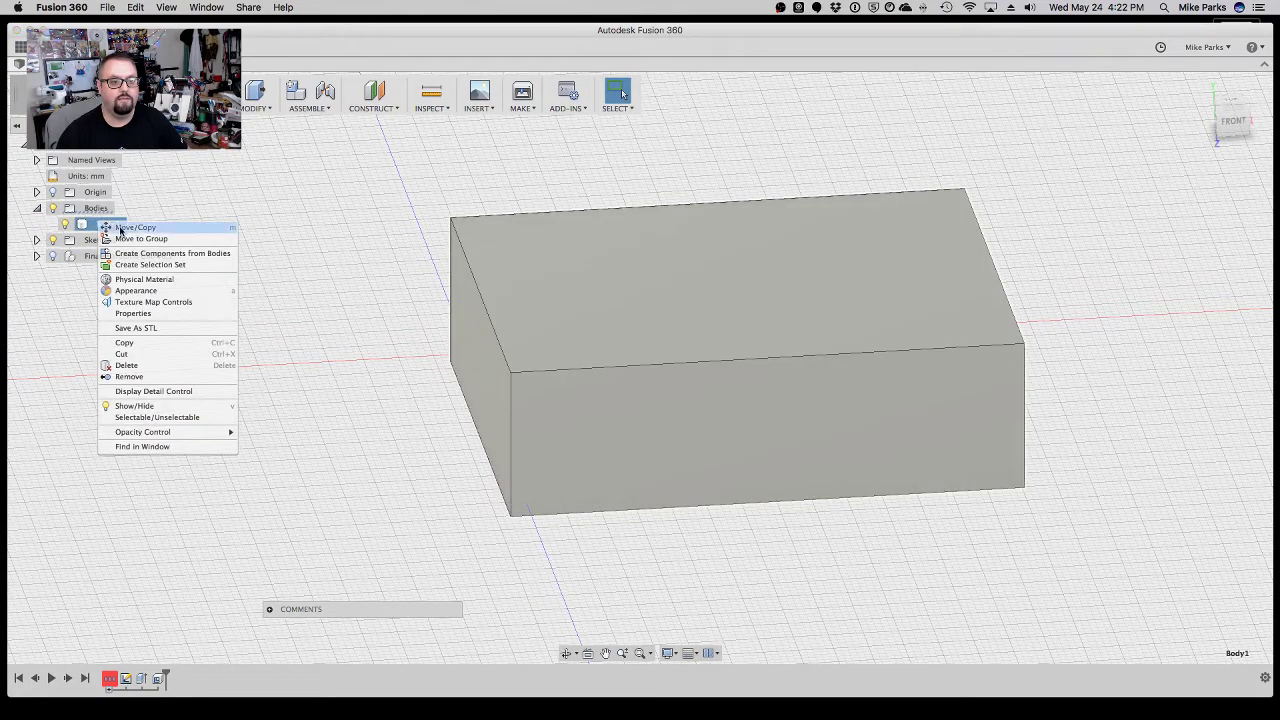
{"action": "left_click", "coordinate": [166, 254]}
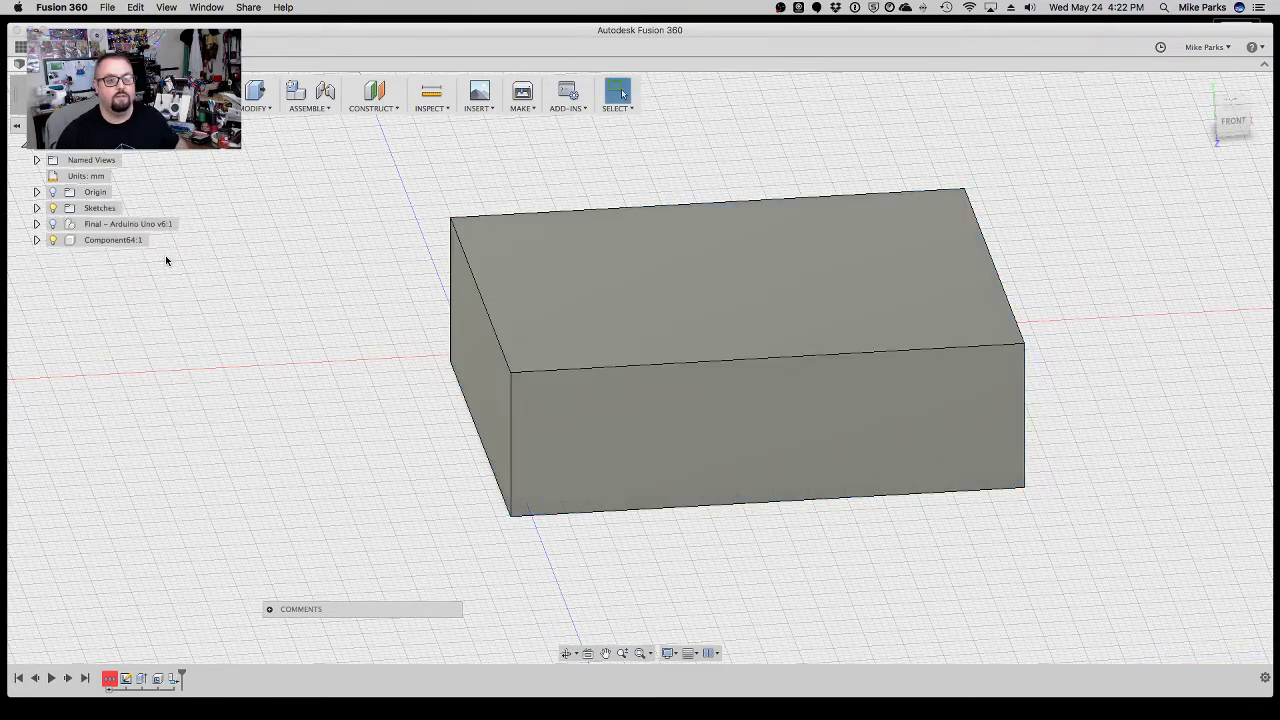
Rename the new component as Enclosure.
{"action": "left_click", "coordinate": [110, 241]}
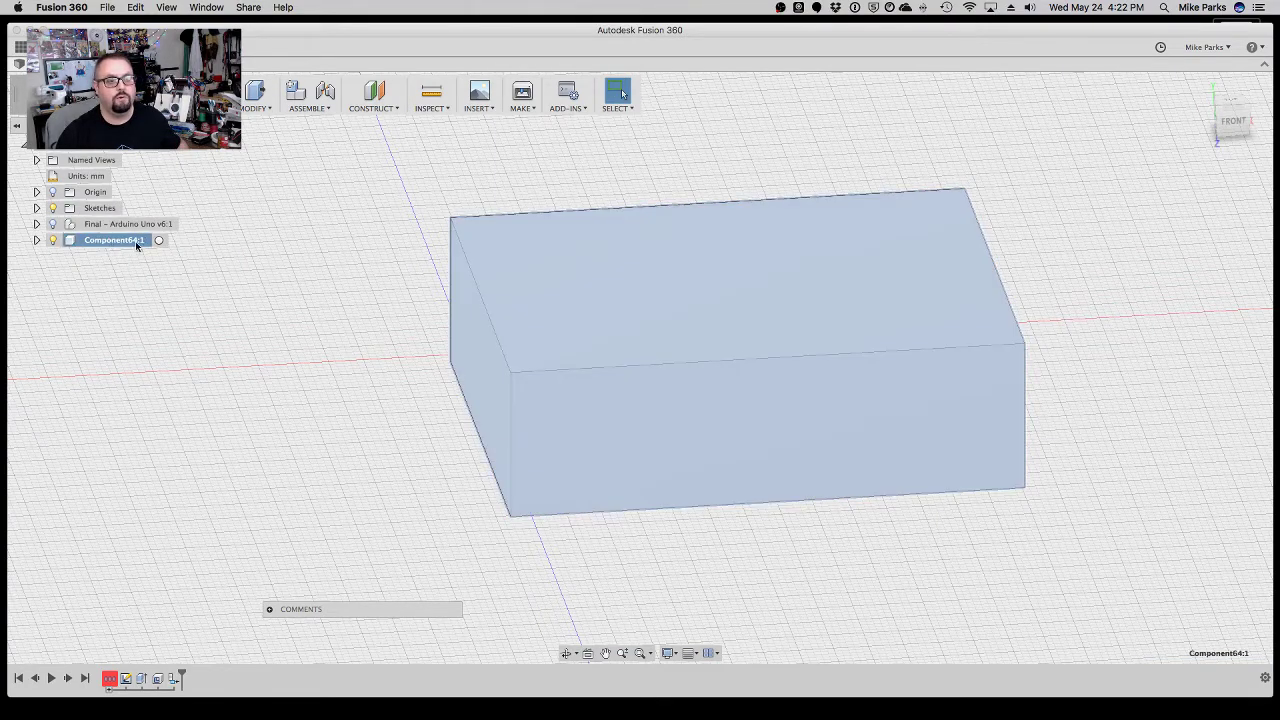
{"action": "double_click", "coordinate": [133, 242]}
{"action": "type", "text": "En"}
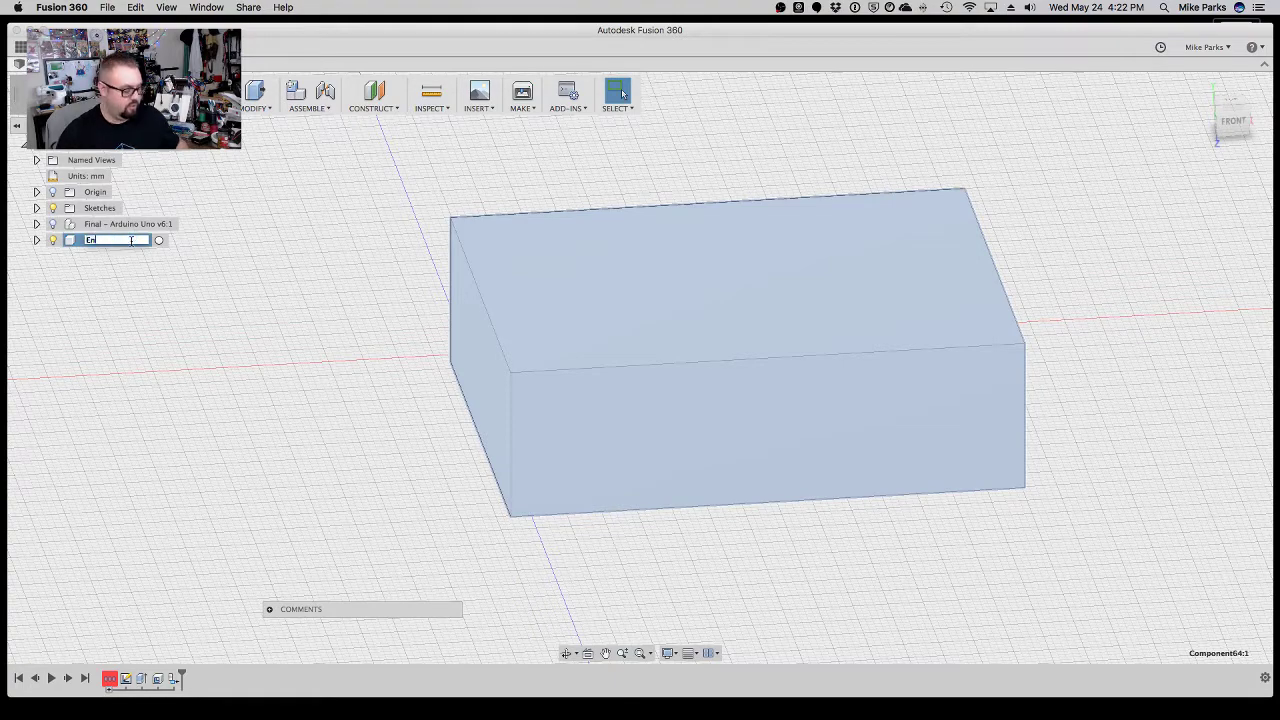
{"action": "type", "text": "dlosu"}
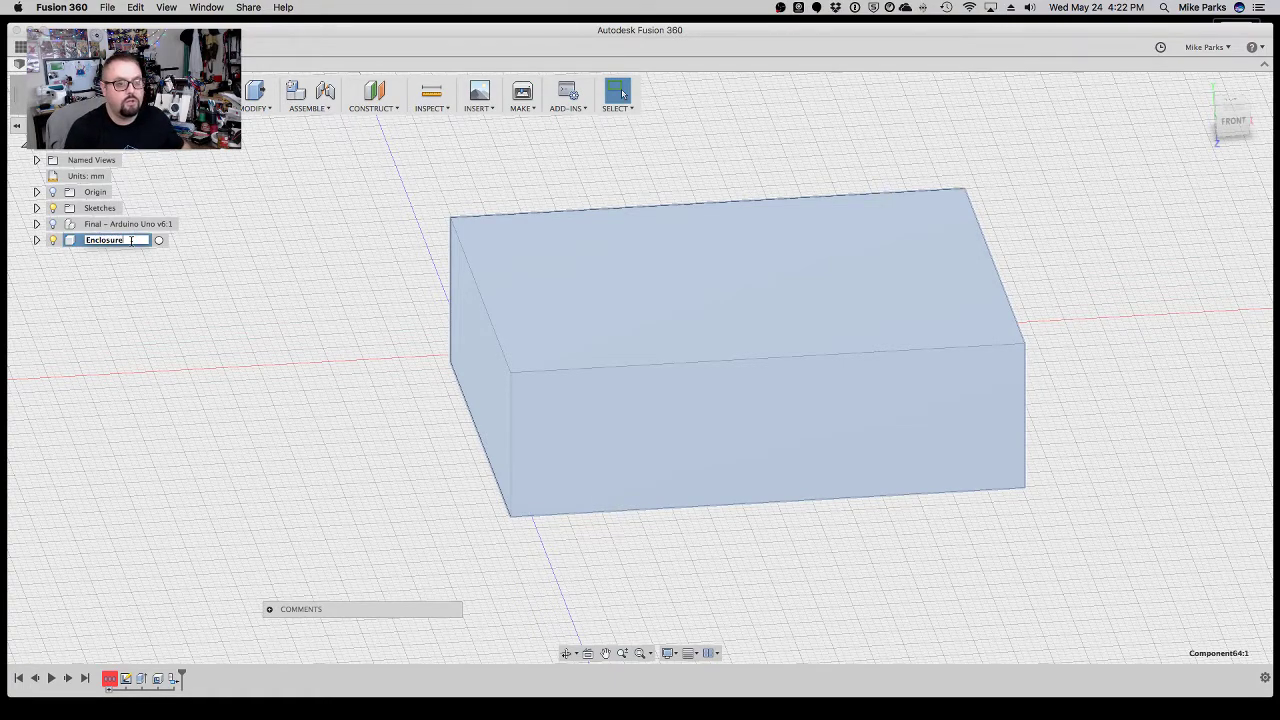
{"action": "type", "text": "re"}
{"action": "key", "text": "Return"}
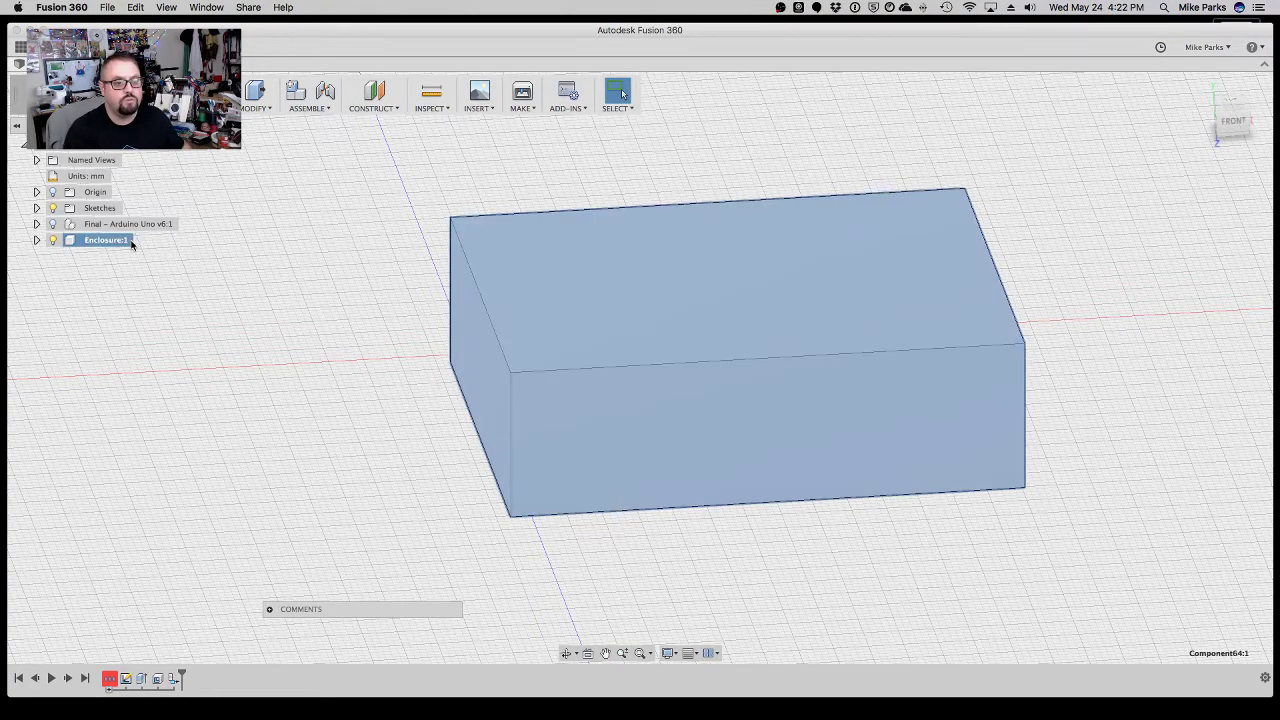
{"action": "left_click", "coordinate": [366, 220]}
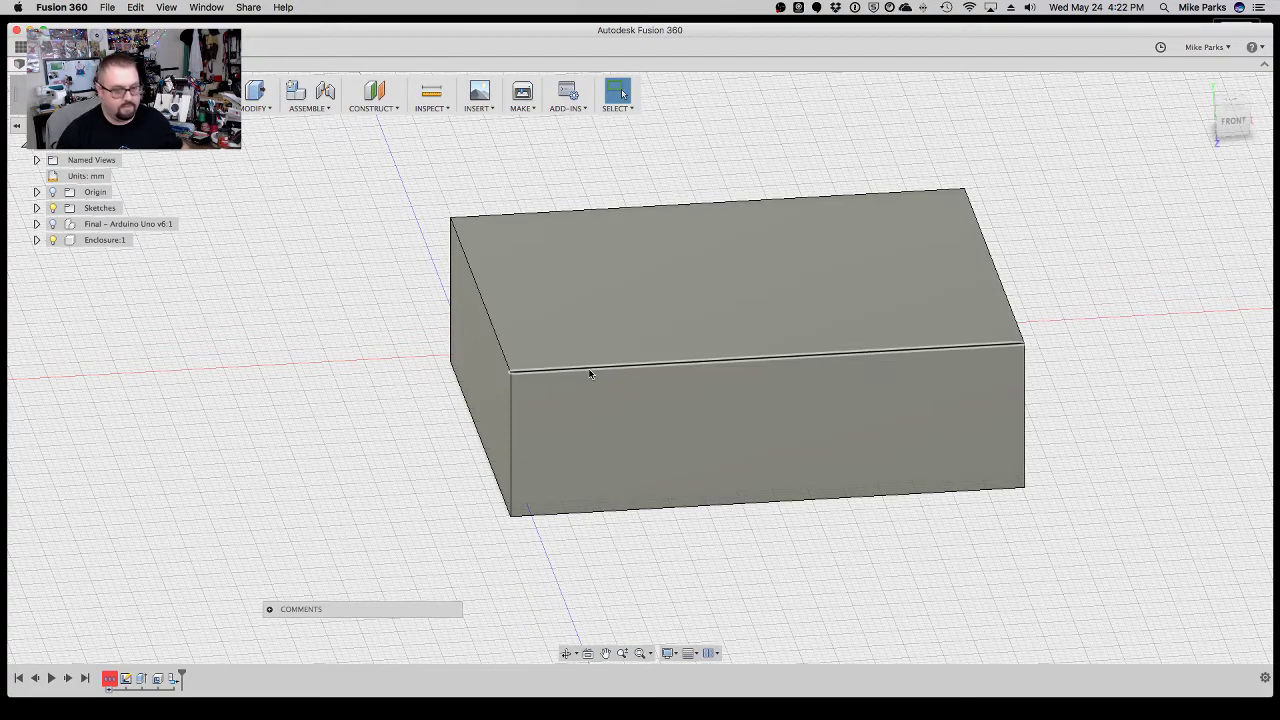
Start a Fillet on the enclosure's four top edges, four vertical corner edges and front bottom edge.
{"action": "key", "text": "f"}
{"action": "left_click", "coordinate": [590, 372]}
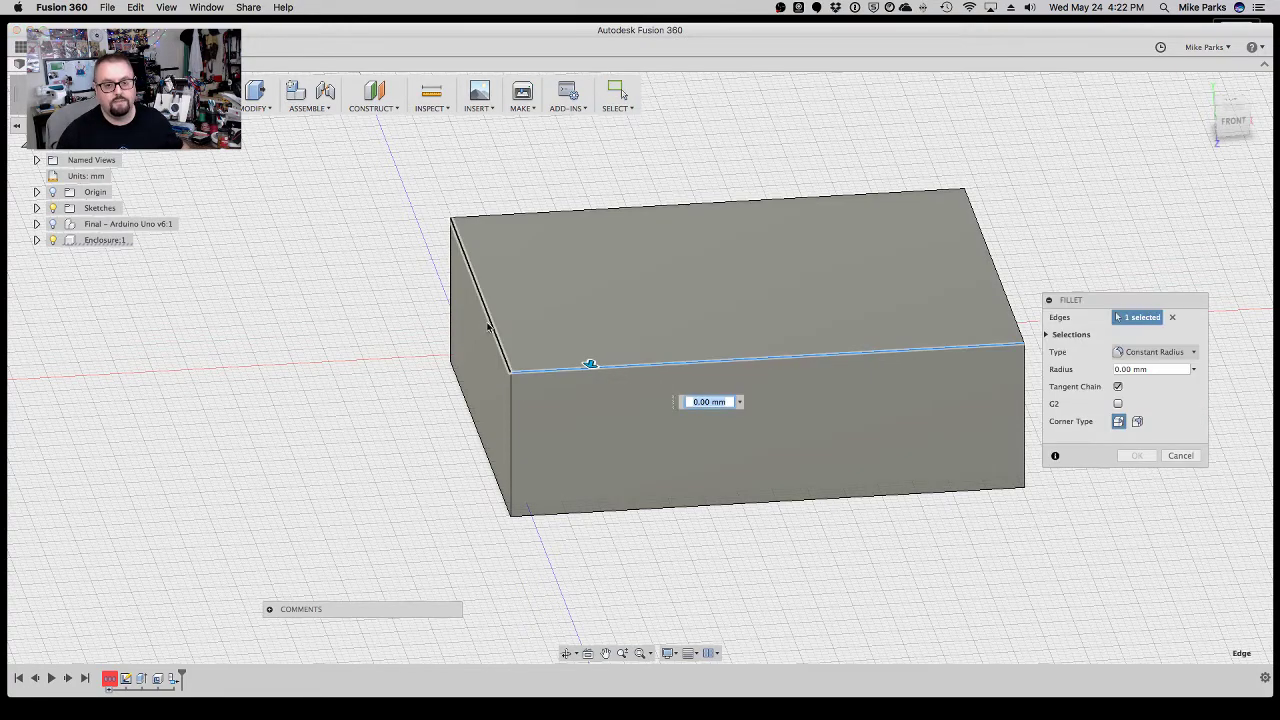
{"action": "left_click", "coordinate": [490, 320]}
{"action": "left_click", "coordinate": [545, 212]}
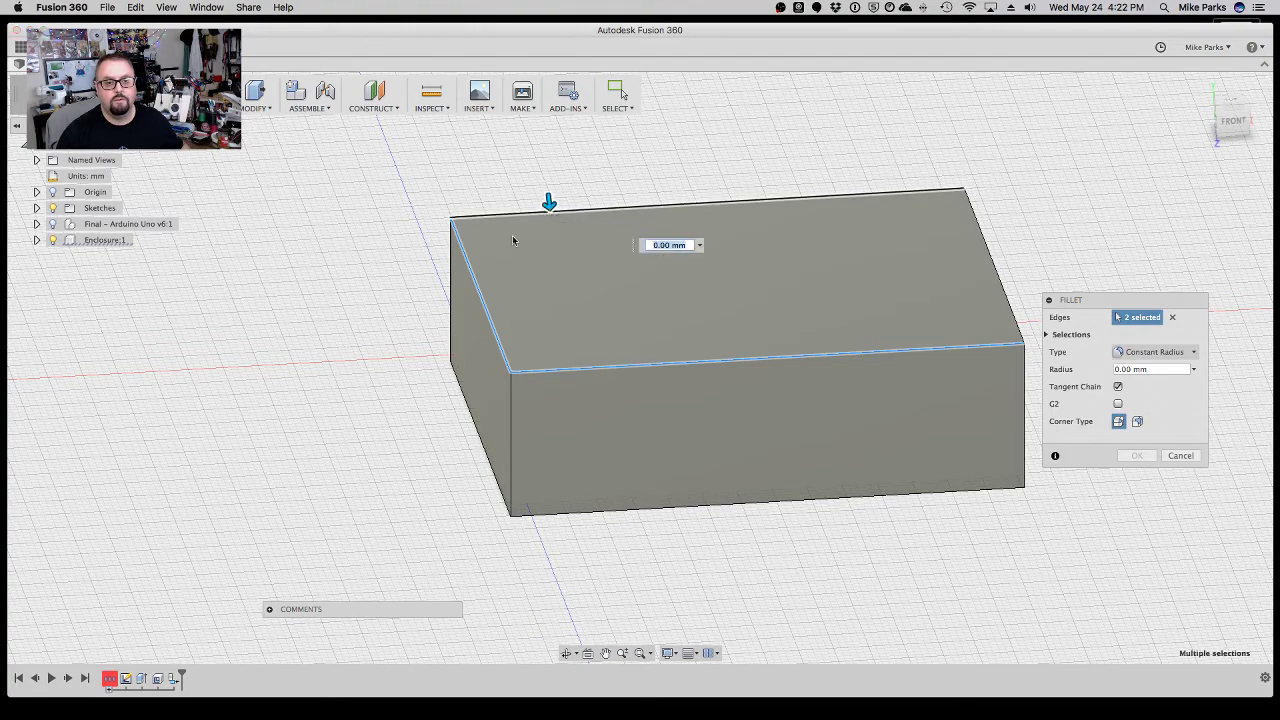
{"action": "left_click", "coordinate": [450, 290]}
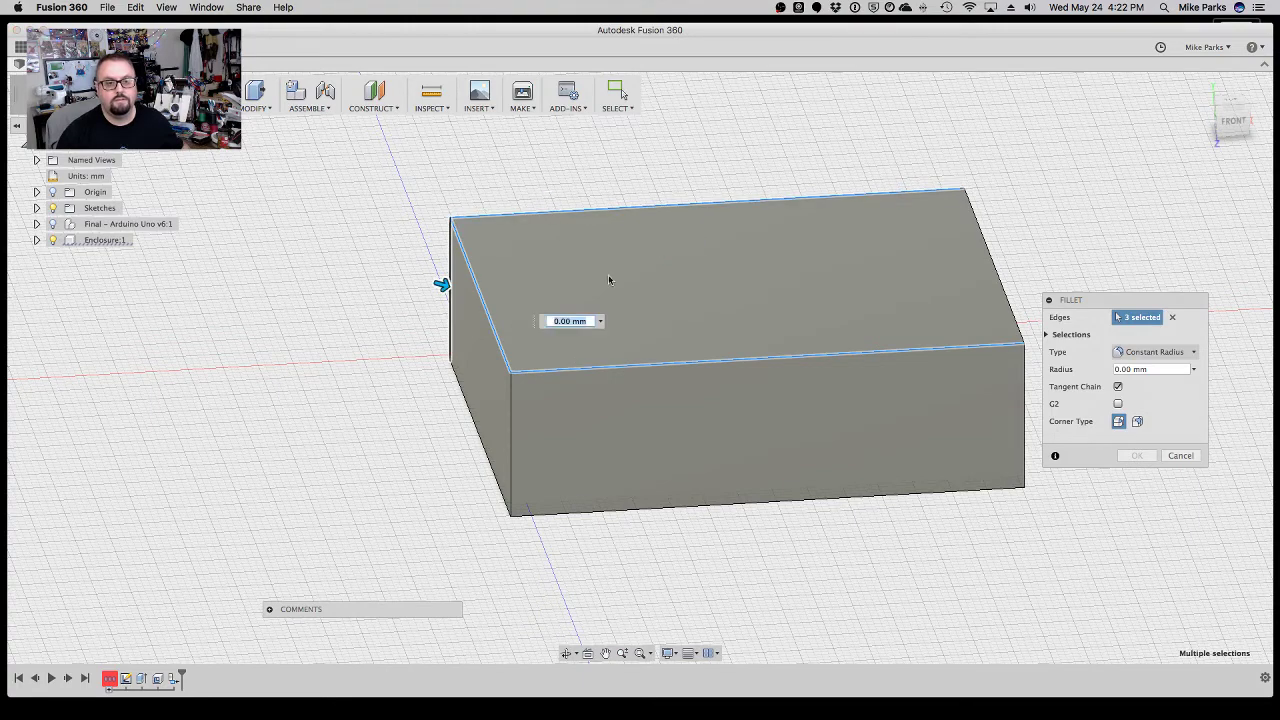
{"action": "left_click", "coordinate": [951, 230]}
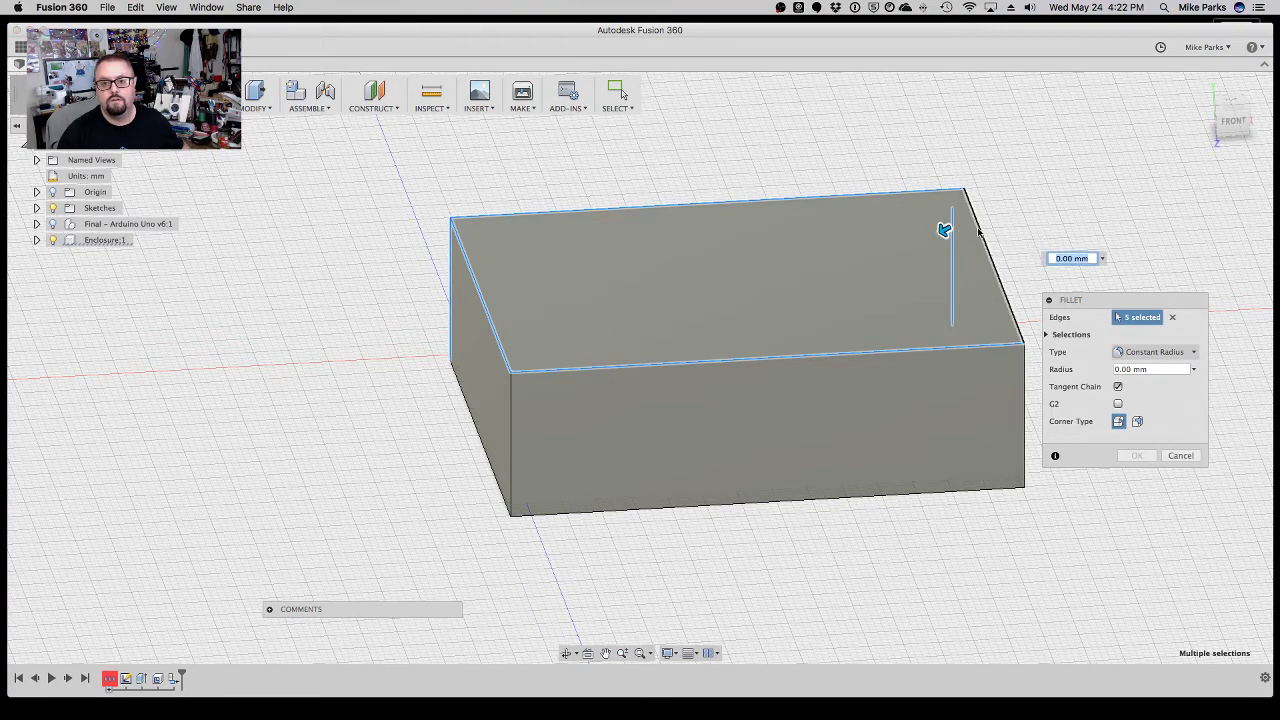
{"action": "left_click", "coordinate": [983, 228]}
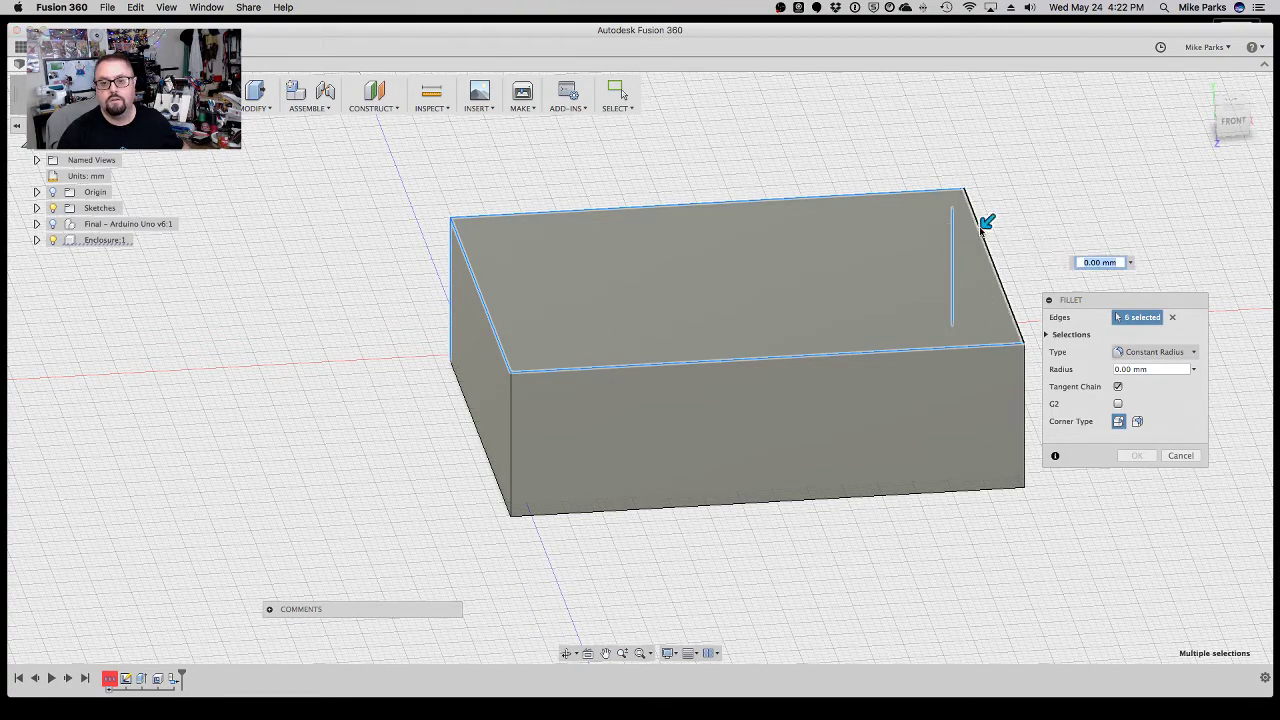
{"action": "left_click", "coordinate": [921, 490]}
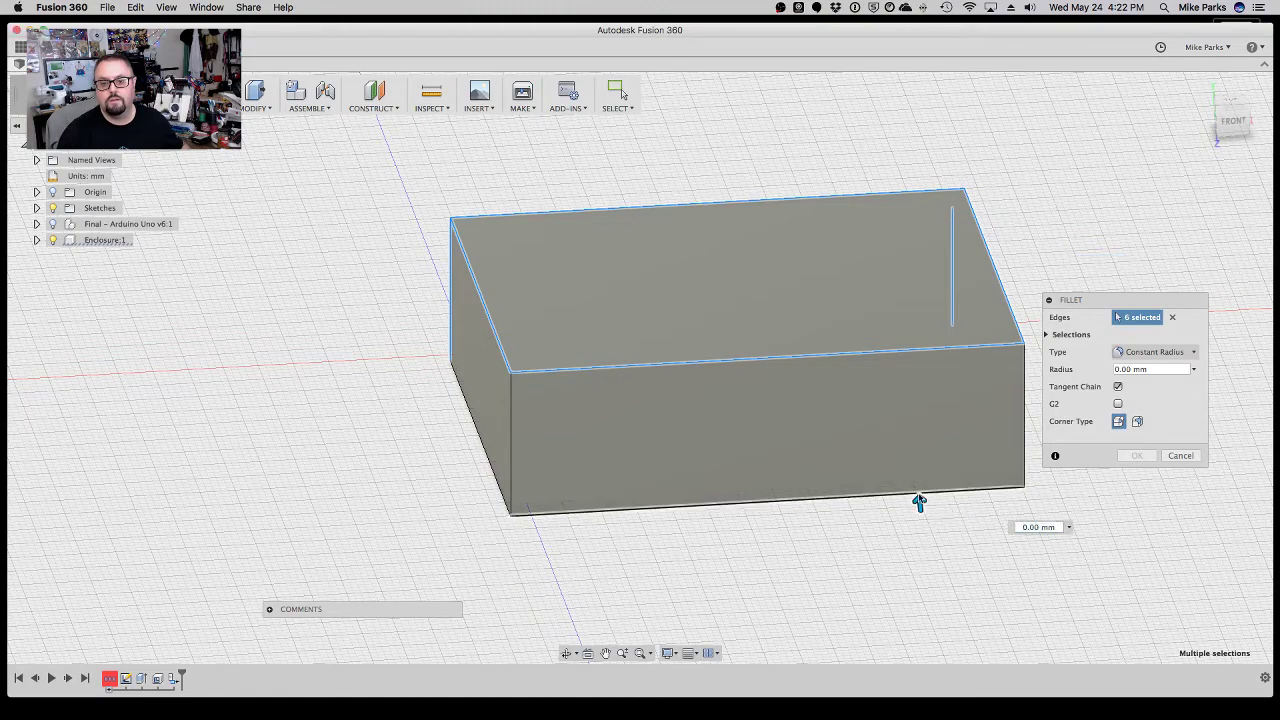
{"action": "left_click", "coordinate": [510, 430]}
{"action": "left_click", "coordinate": [1024, 418]}
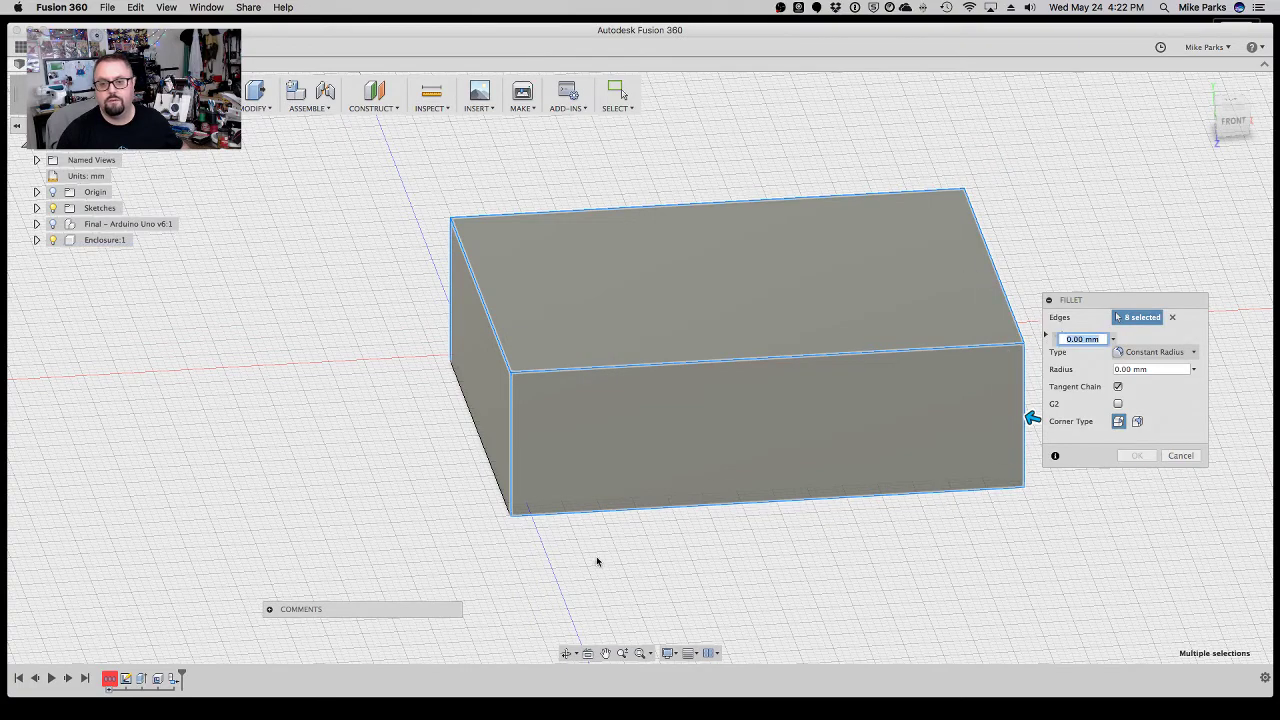
Check the edge selection from several angles and apply the fillet with a 1 mm radius.
{"action": "left_click", "coordinate": [566, 653]}
{"action": "left_click_drag", "start_coordinate": [863, 523], "coordinate": [814, 503]}
{"action": "key", "text": "Escape"}
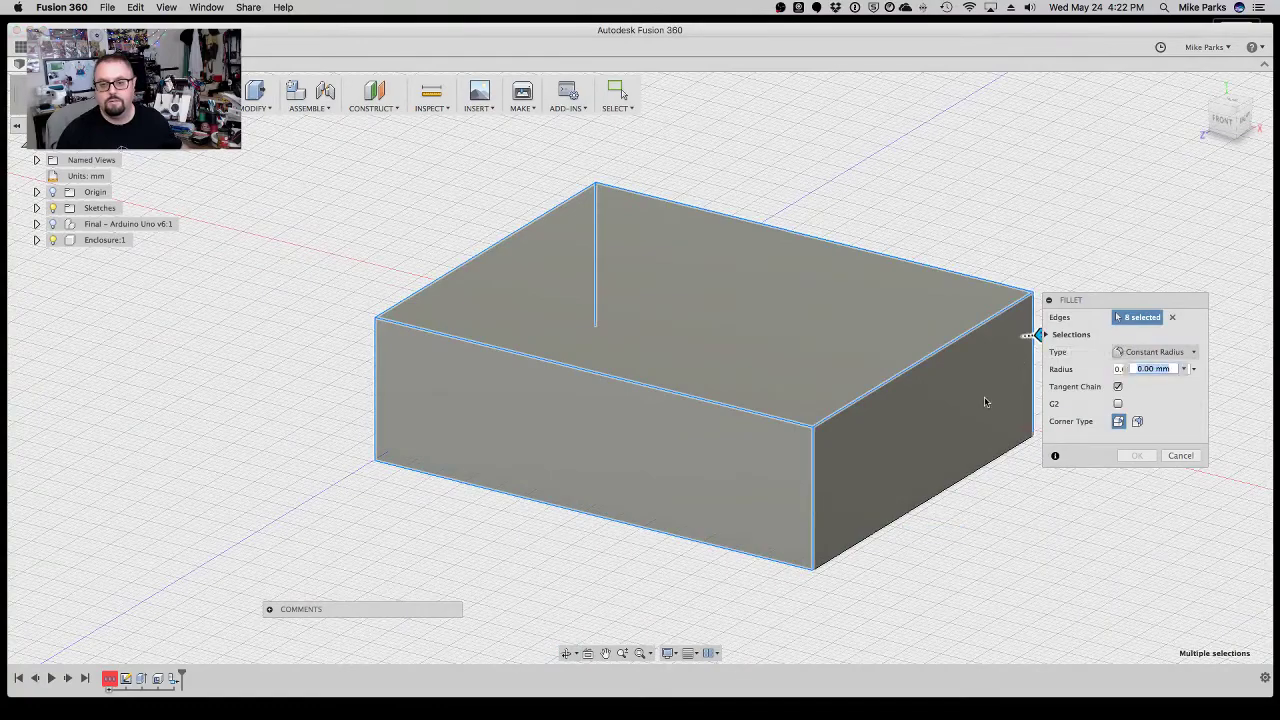
{"action": "left_click", "coordinate": [566, 653]}
{"action": "left_click_drag", "start_coordinate": [474, 560], "coordinate": [509, 543]}
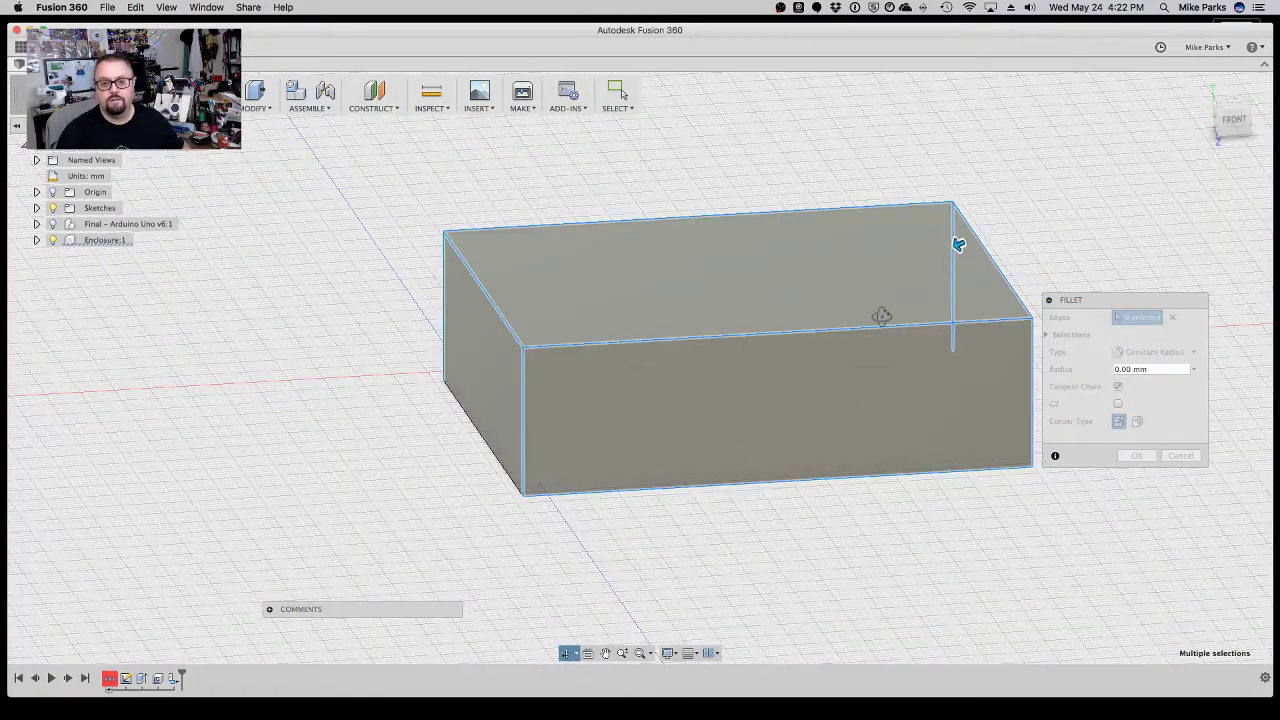
{"action": "key", "text": "Escape"}
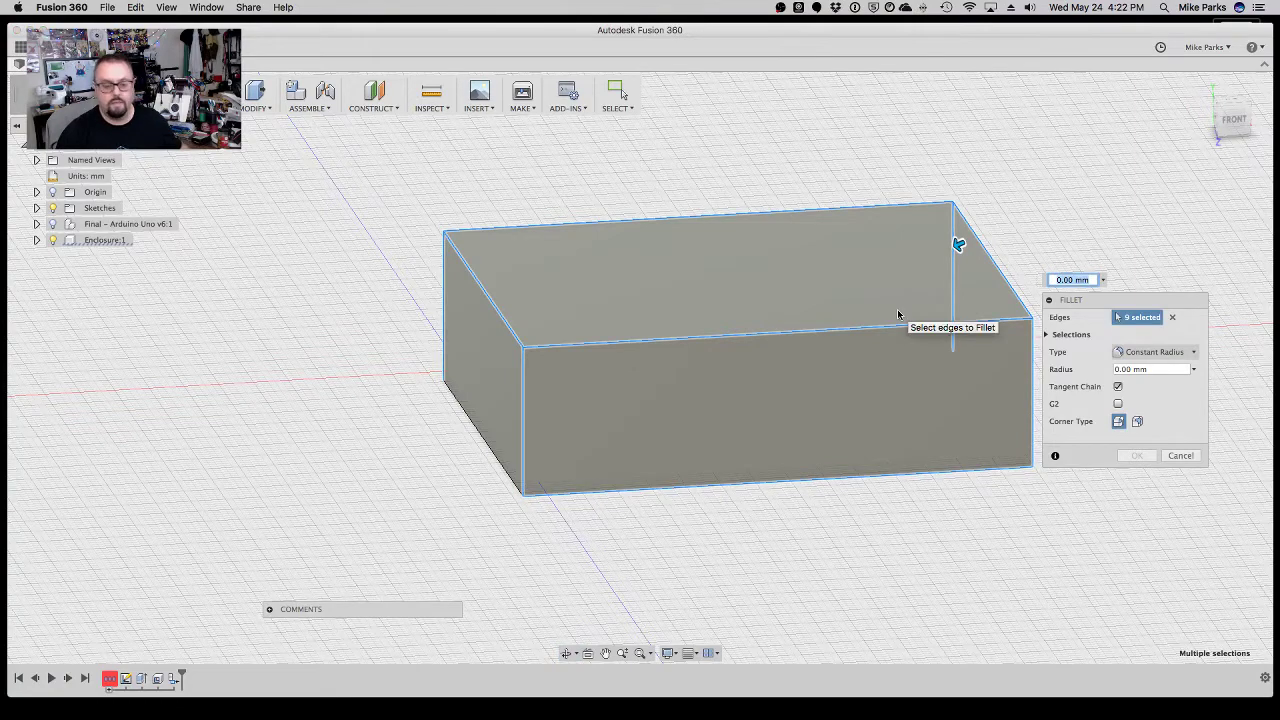
{"action": "type", "text": "1"}
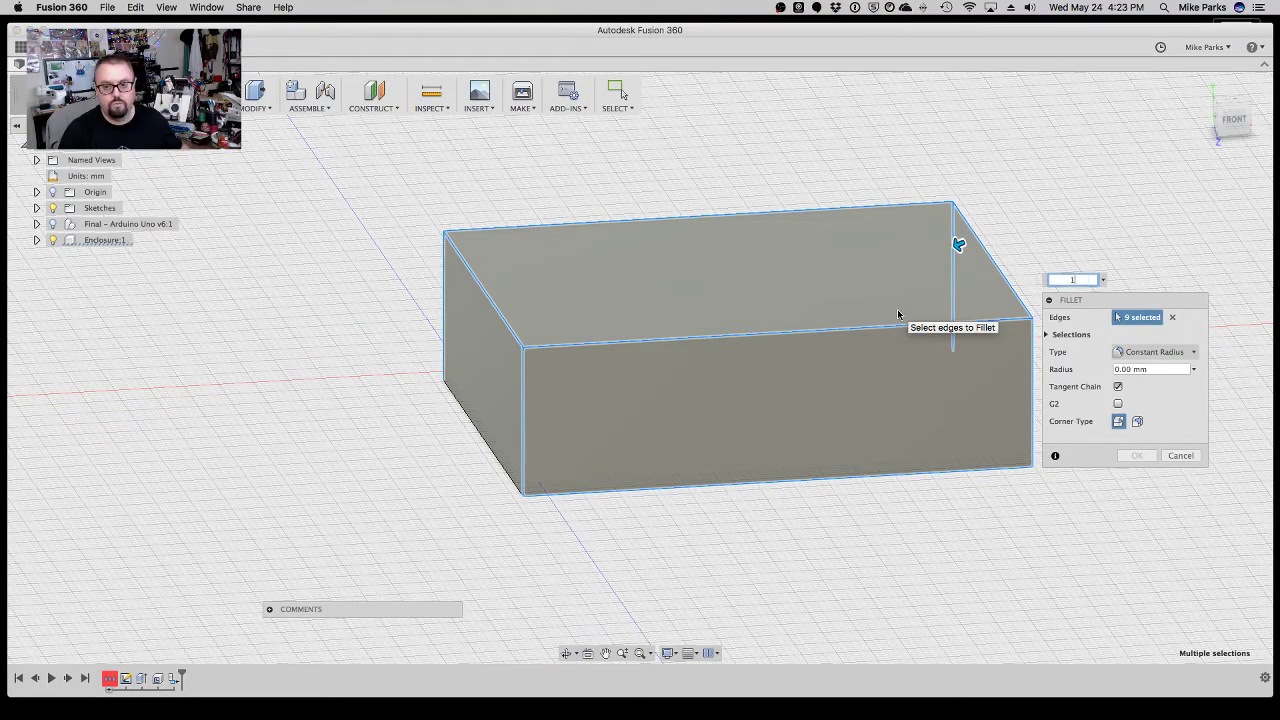
{"action": "key", "text": "Return"}
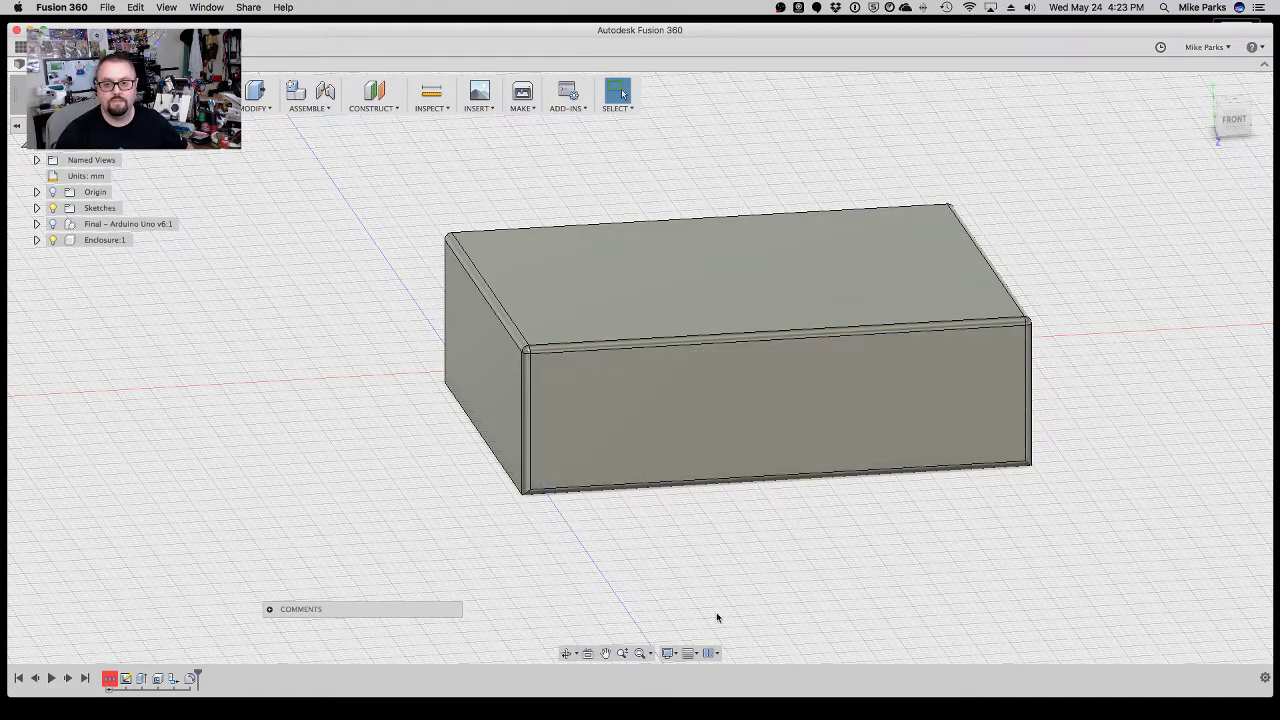
Construct a midplane between the enclosure's top and bottom faces.
{"action": "left_click", "coordinate": [567, 653]}
{"action": "left_click_drag", "start_coordinate": [831, 588], "coordinate": [803, 602]}
{"action": "key", "text": "Escape"}
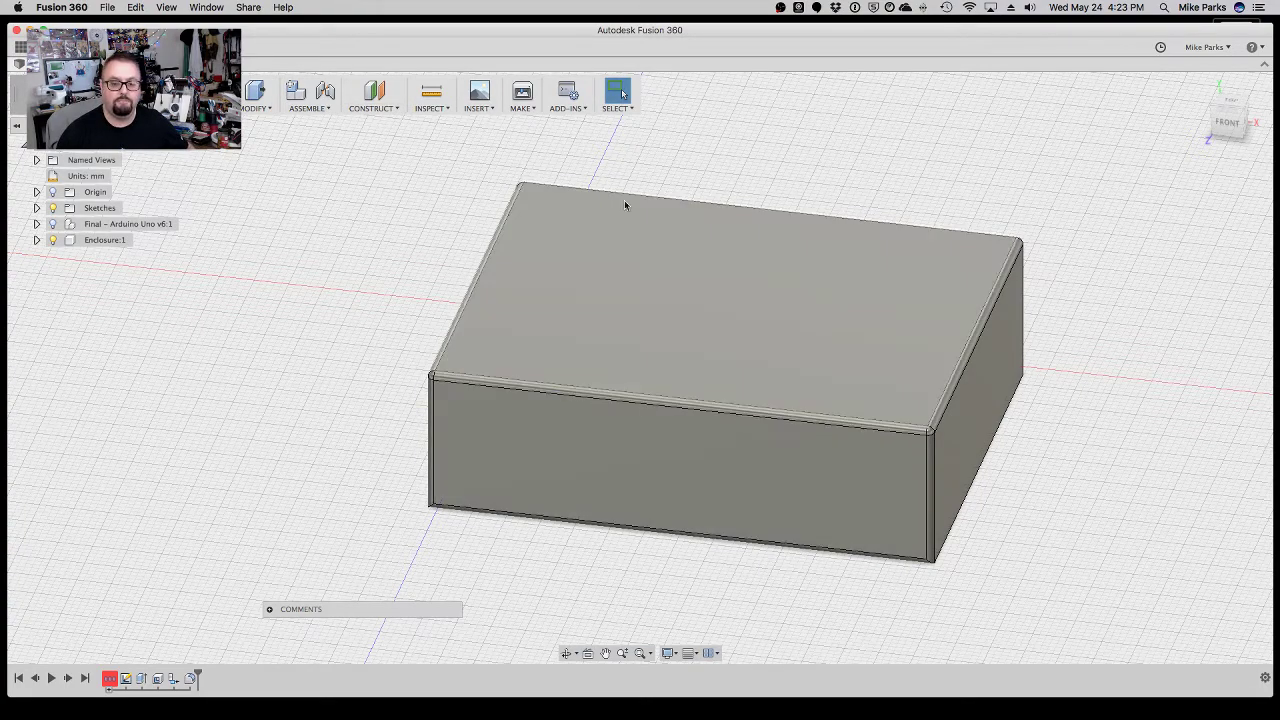
{"action": "left_click", "coordinate": [382, 109]}
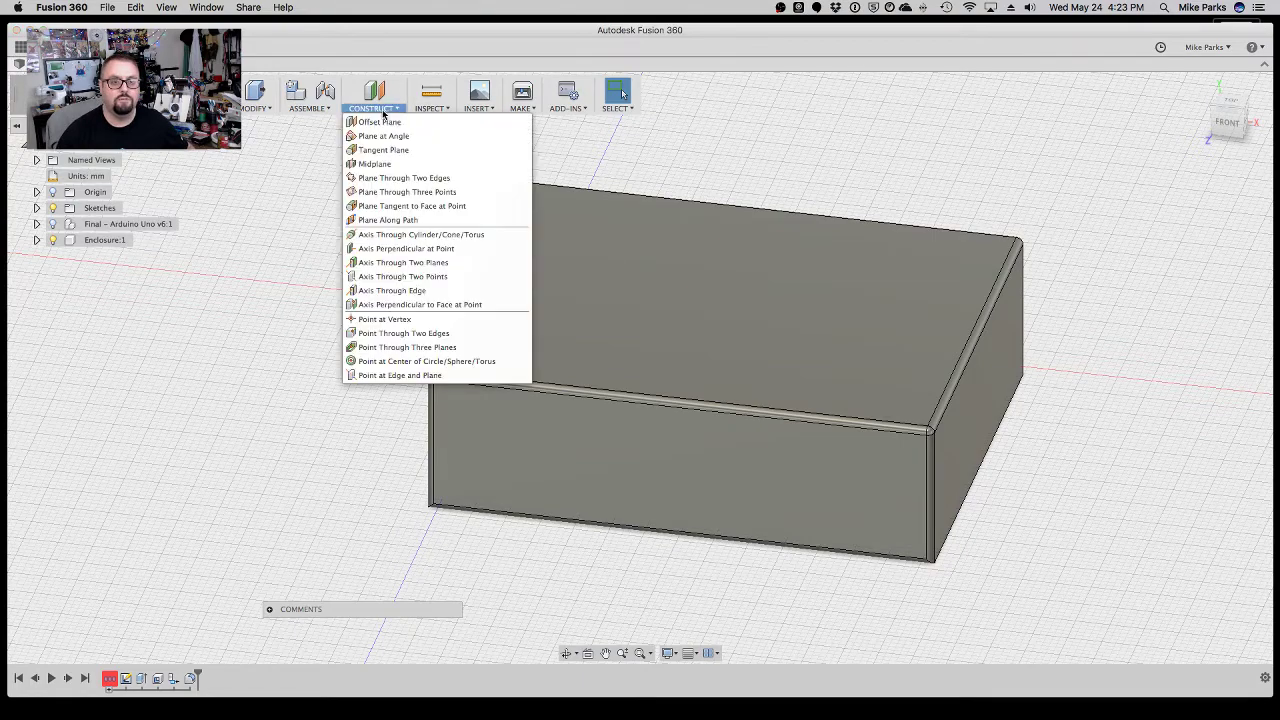
{"action": "left_click", "coordinate": [399, 165]}
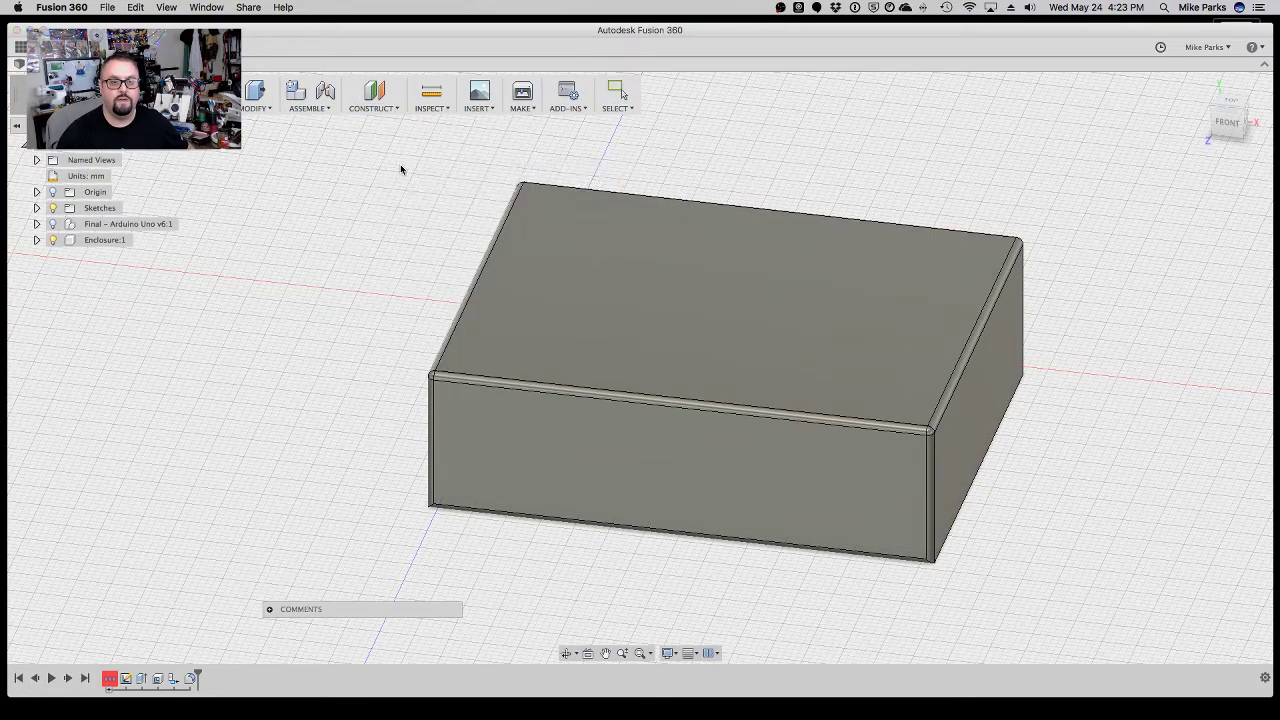
{"action": "left_click", "coordinate": [731, 309]}
{"action": "left_click", "coordinate": [566, 653]}
{"action": "left_click_drag", "start_coordinate": [592, 610], "coordinate": [647, 456]}
{"action": "key", "text": "Escape"}
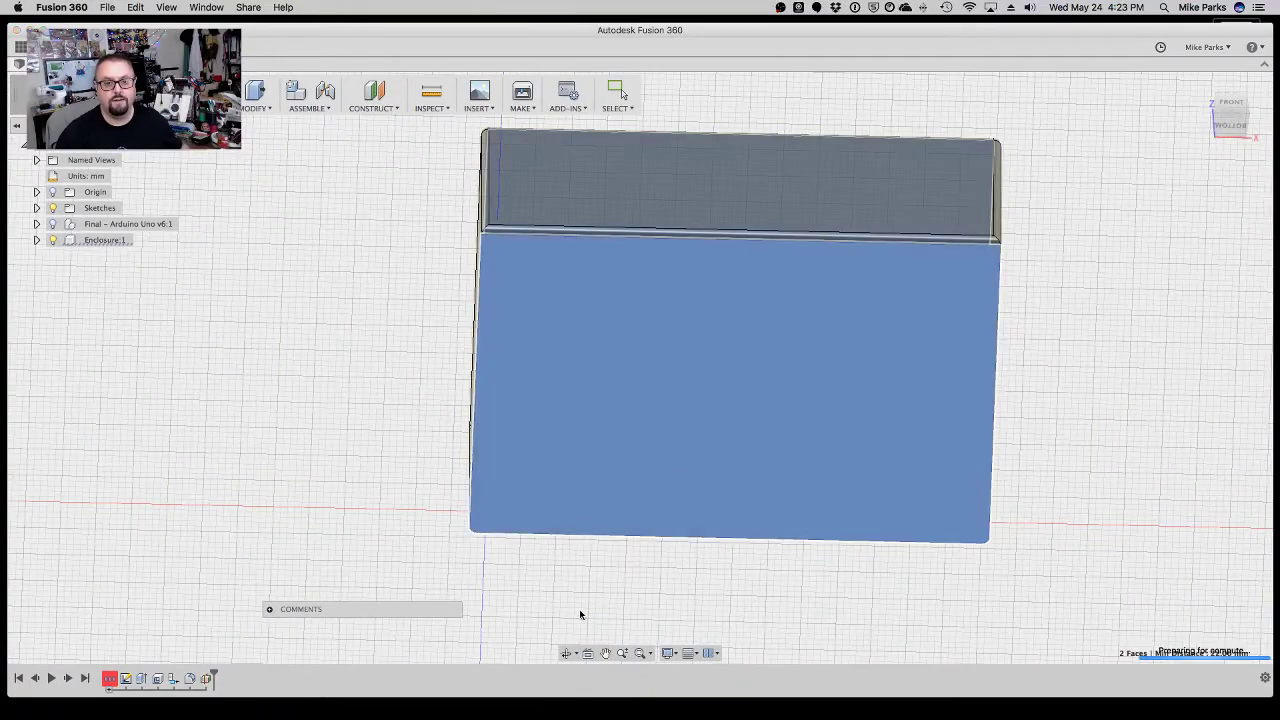
Split the enclosure body with Split Body, using the horizontal midplane as the splitting tool.
{"action": "left_click", "coordinate": [566, 653]}
{"action": "left_click_drag", "start_coordinate": [666, 551], "coordinate": [625, 595]}
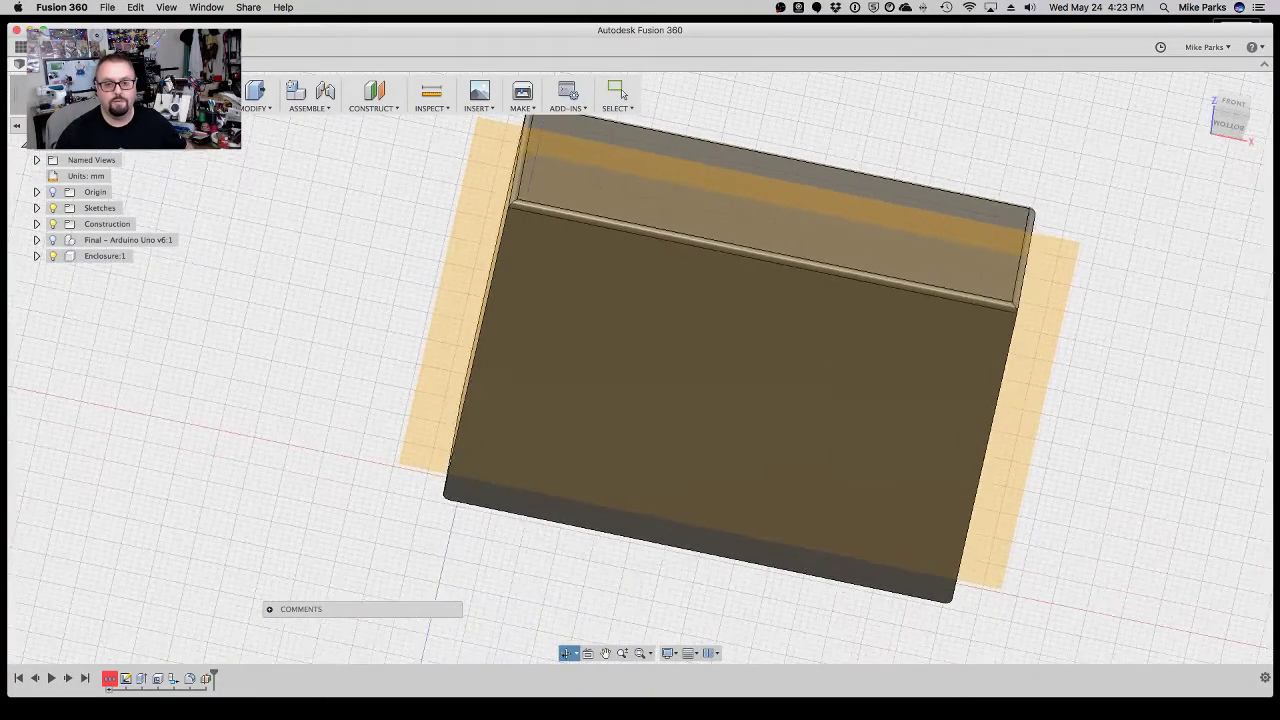
{"action": "key", "text": "F6"}
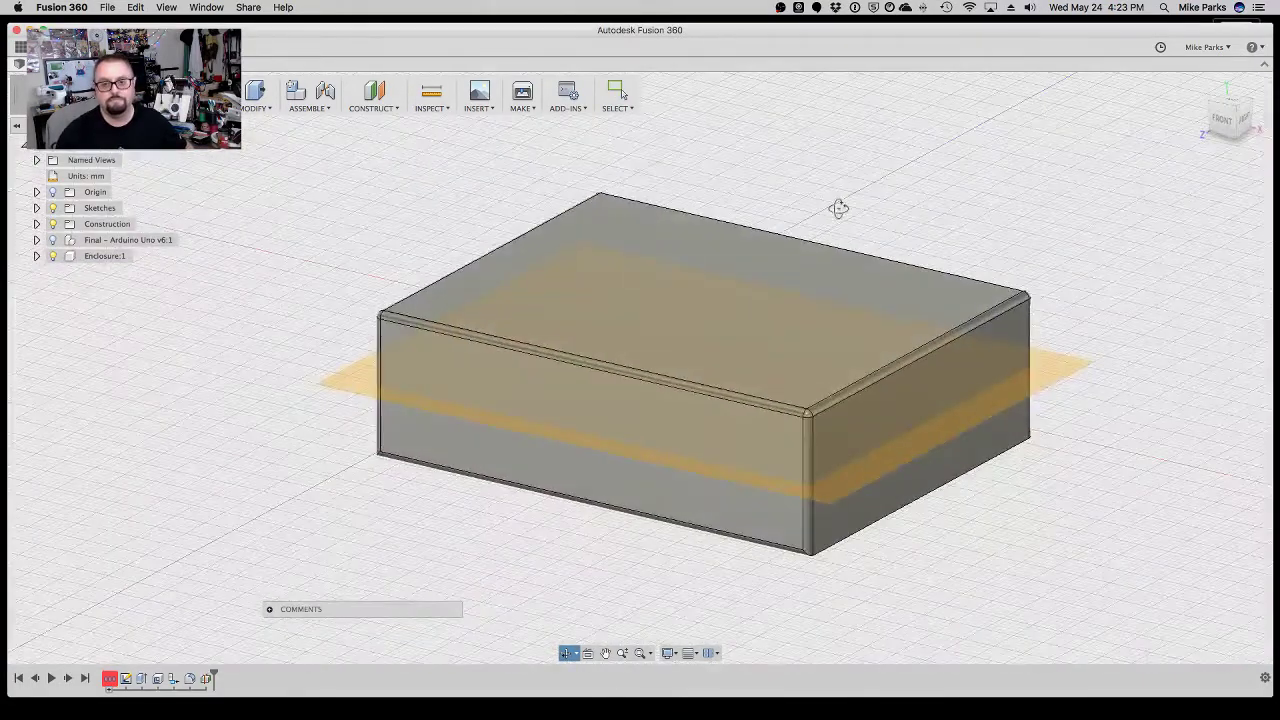
{"action": "key", "text": "Escape"}
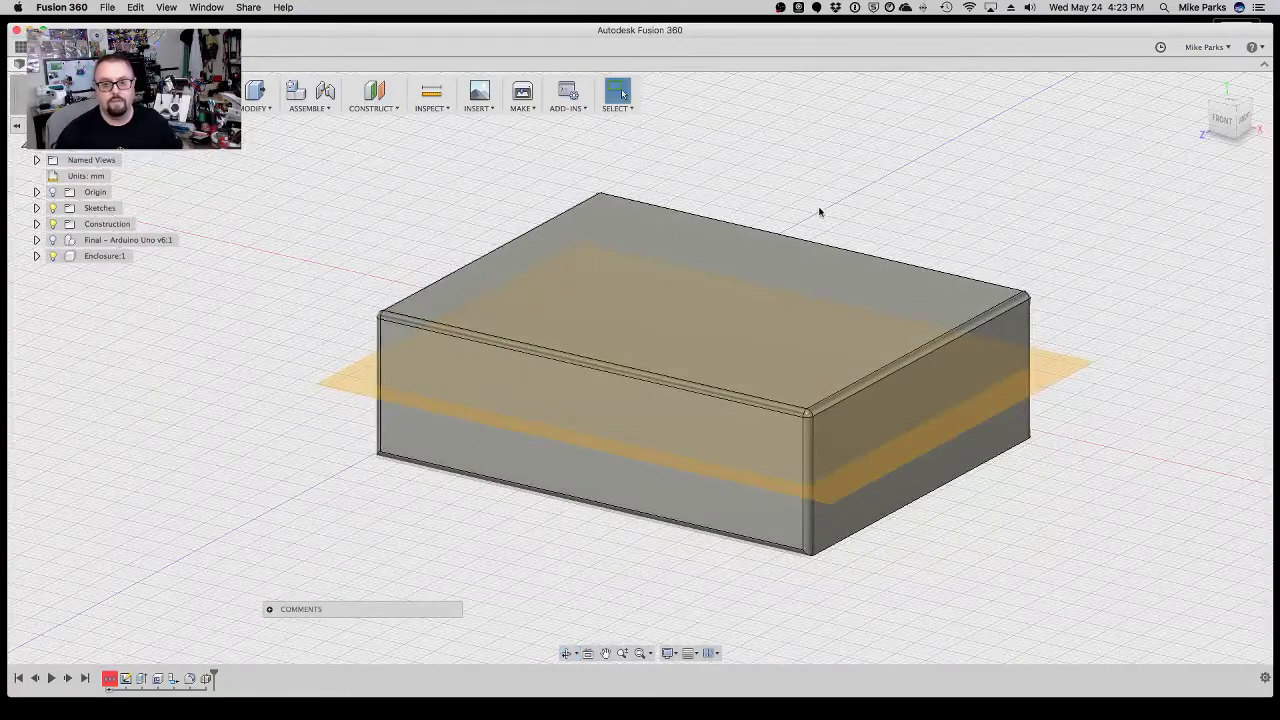
{"action": "left_click", "coordinate": [268, 111]}
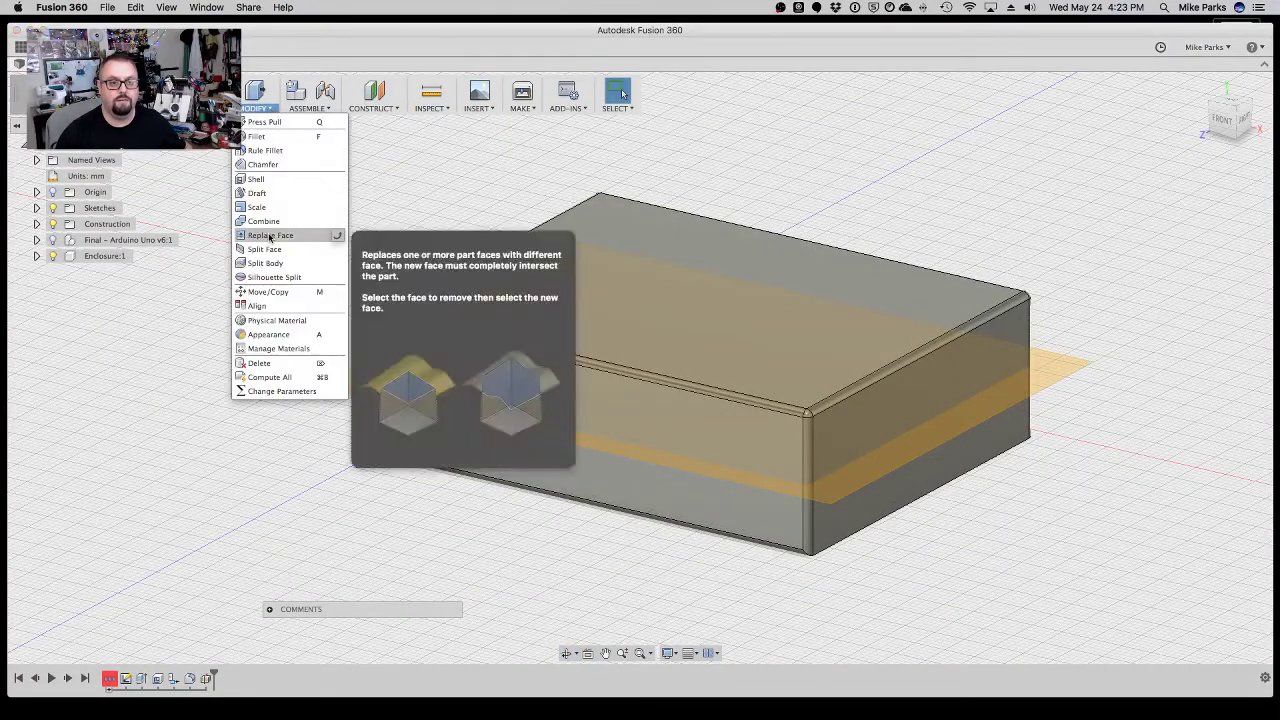
{"action": "left_click", "coordinate": [279, 265]}
{"action": "left_click", "coordinate": [724, 240]}
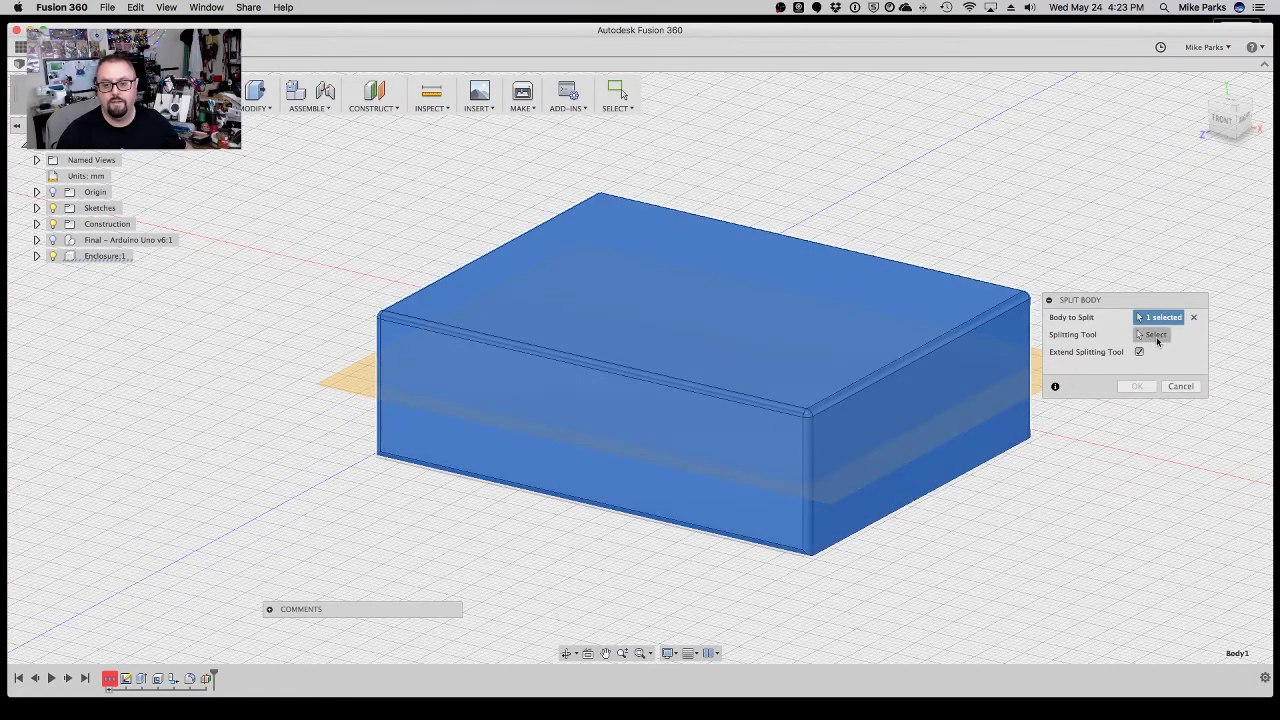
{"action": "left_click", "coordinate": [1157, 336]}
{"action": "left_click", "coordinate": [341, 384]}
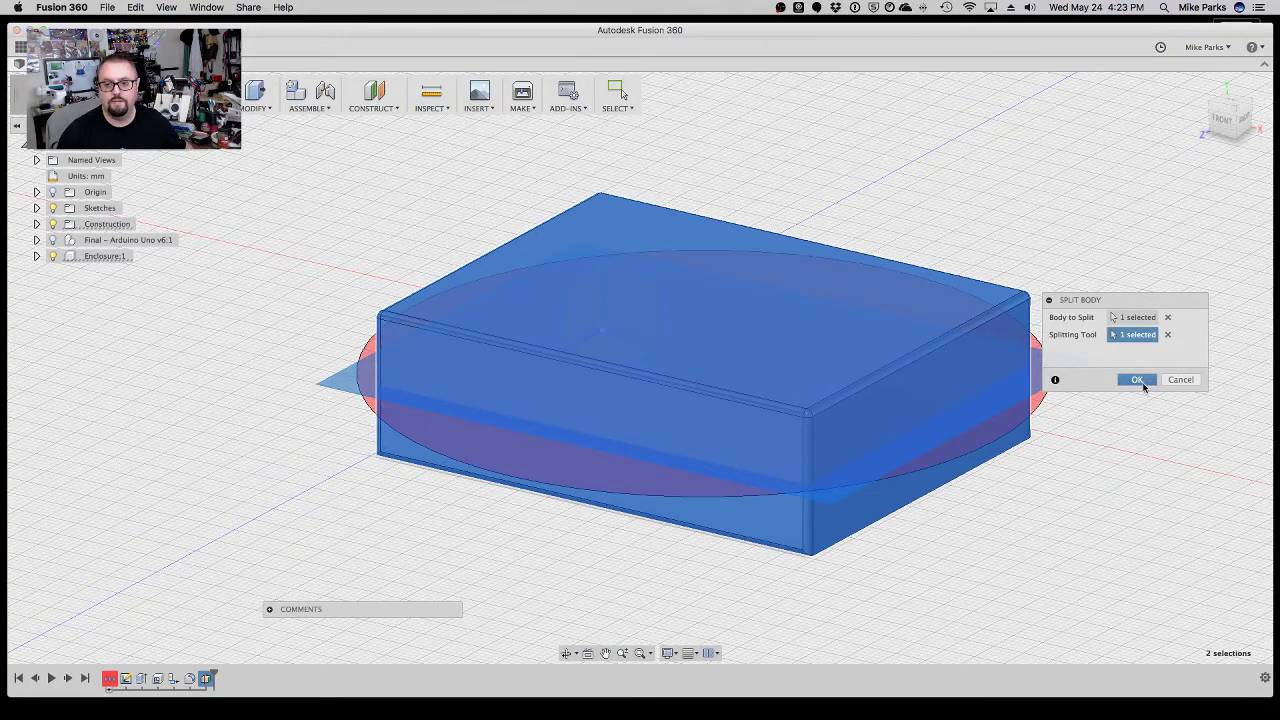
{"action": "left_click", "coordinate": [1137, 380]}
Rename the enclosure's upper body as Top and its lower body as Bottom.
{"action": "left_click", "coordinate": [37, 256]}
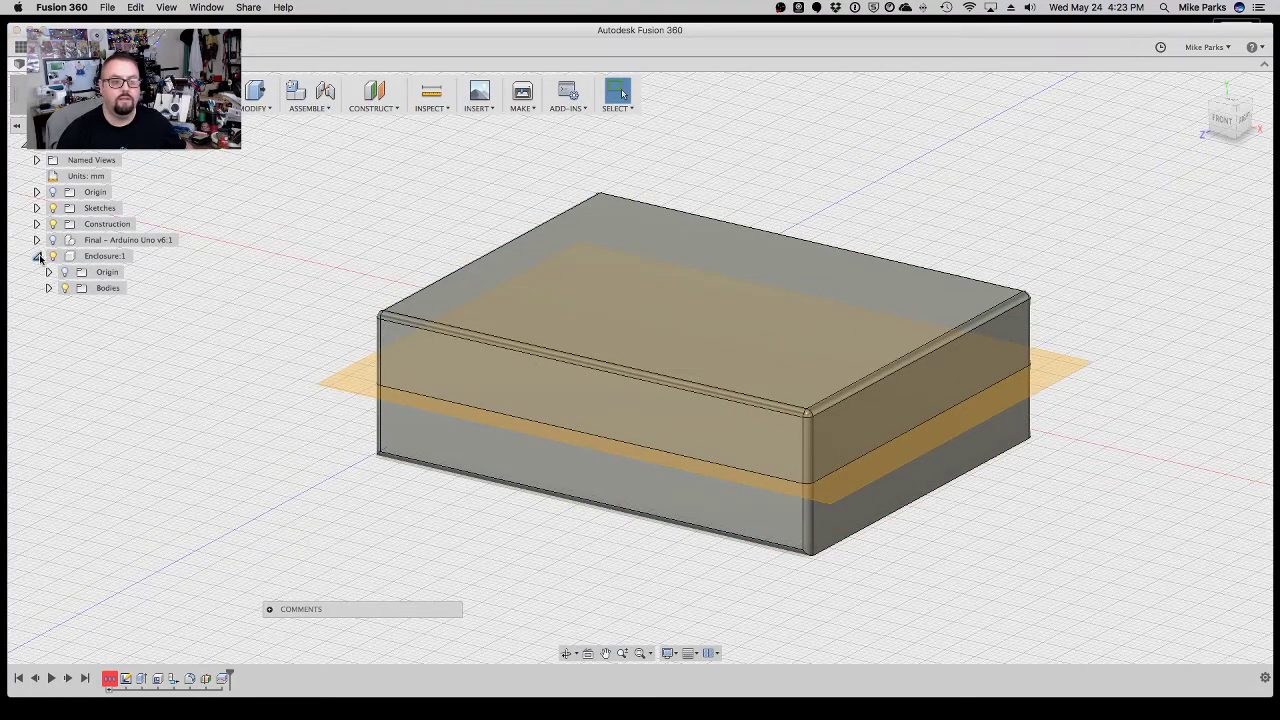
{"action": "left_click", "coordinate": [49, 289]}
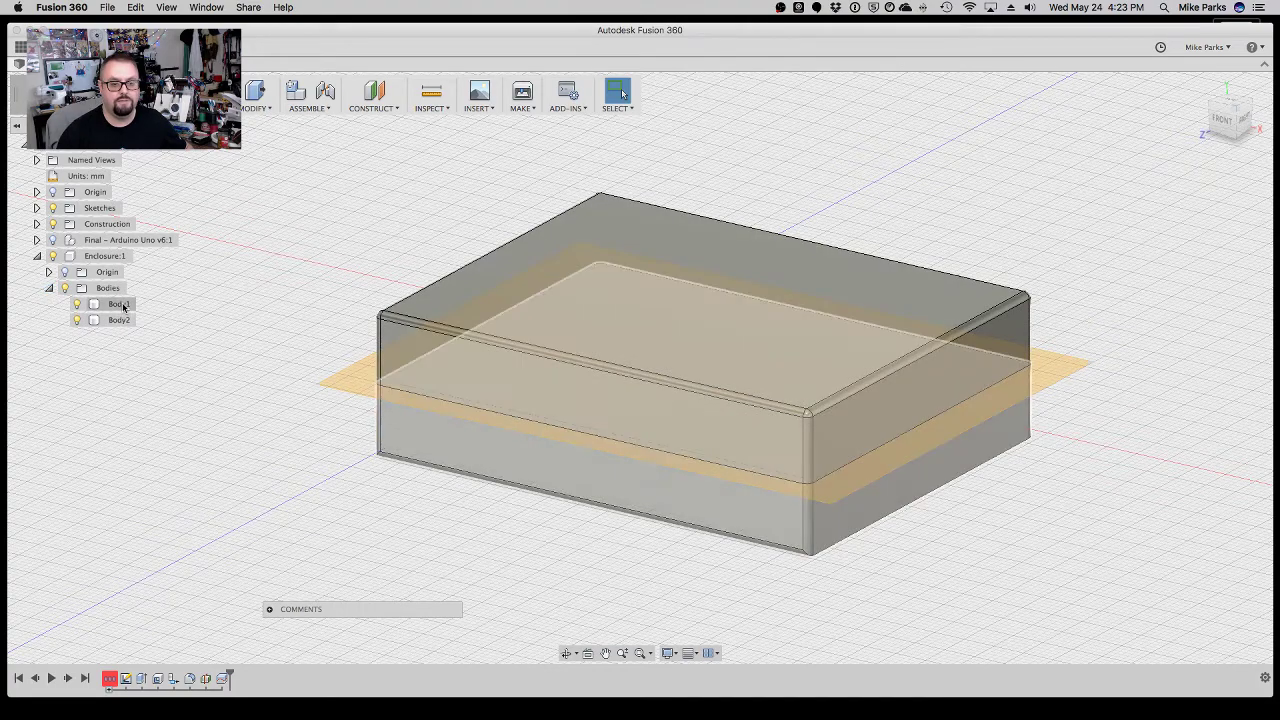
{"action": "left_click", "coordinate": [120, 320]}
{"action": "left_click", "coordinate": [122, 320]}
{"action": "type", "text": "Top"}
{"action": "key", "text": "Return"}
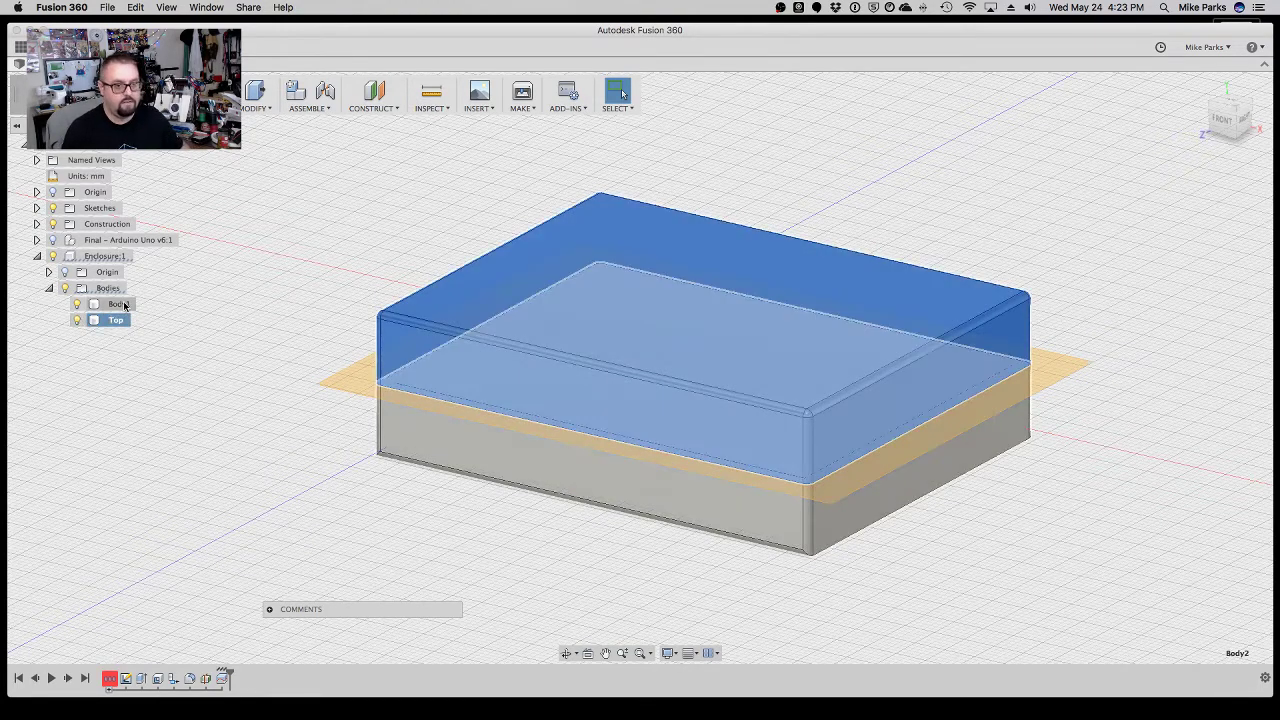
{"action": "double_click", "coordinate": [120, 304]}
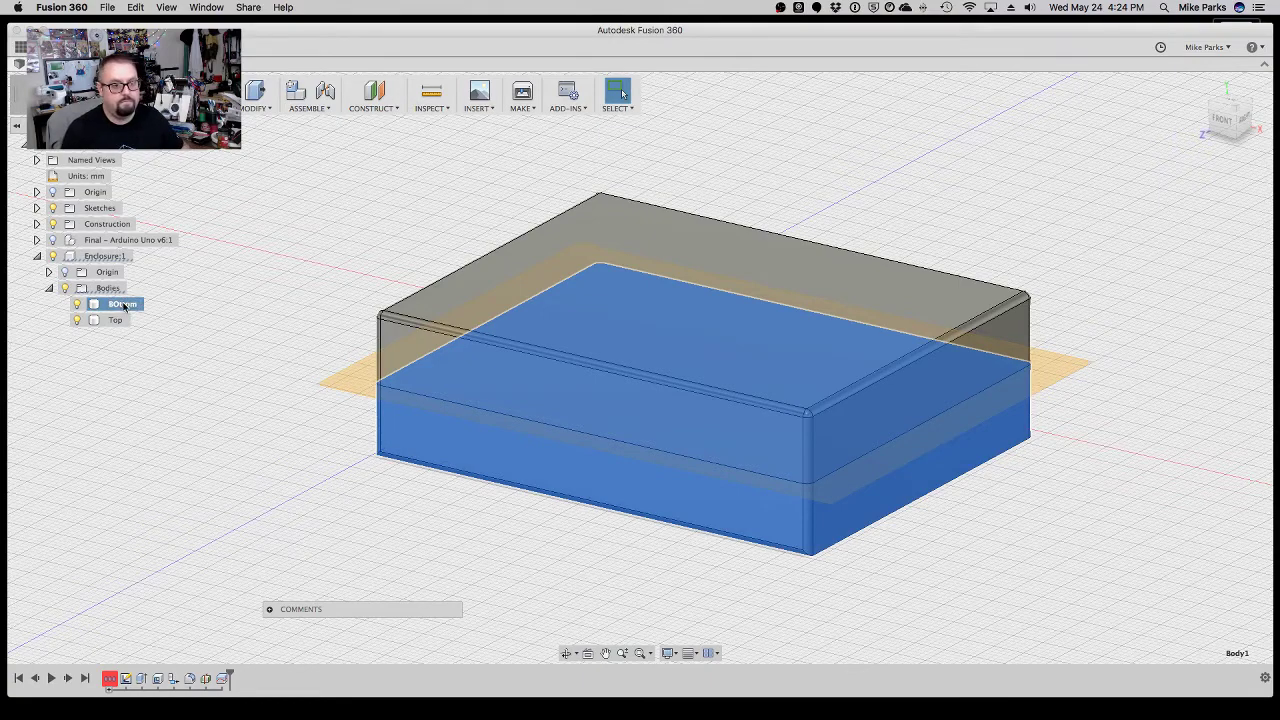
{"action": "left_click", "coordinate": [124, 305]}
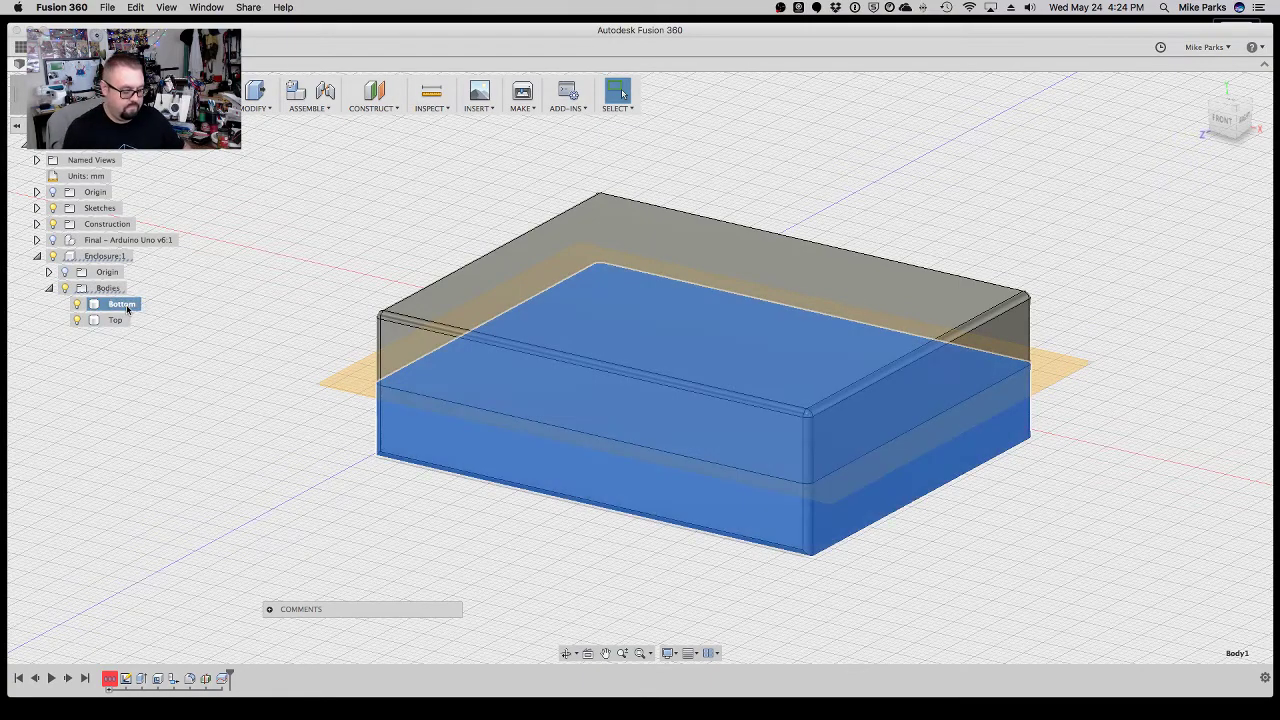
{"action": "left_click", "coordinate": [134, 337]}
Hide the Top body and the construction plane, and show the Arduino Uno to check its fit in the Bottom body.
{"action": "left_click", "coordinate": [78, 320]}
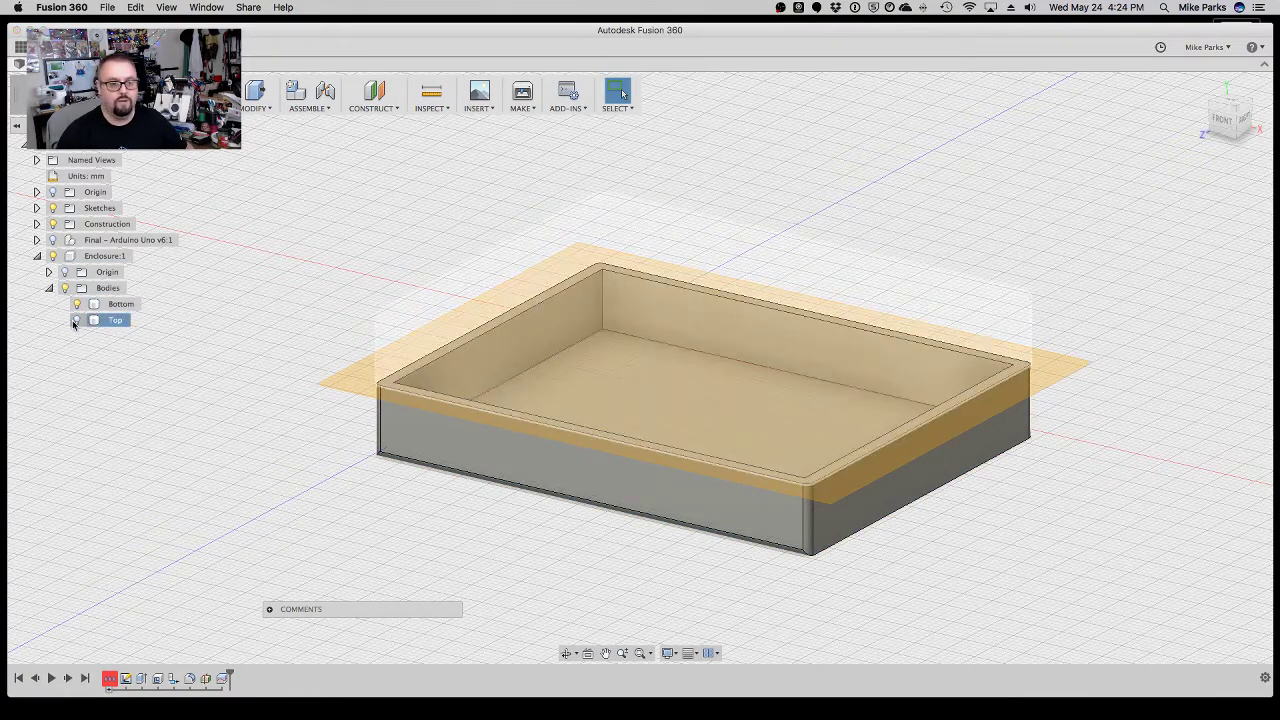
{"action": "left_click", "coordinate": [568, 652]}
{"action": "left_click_drag", "start_coordinate": [555, 590], "coordinate": [380, 446]}
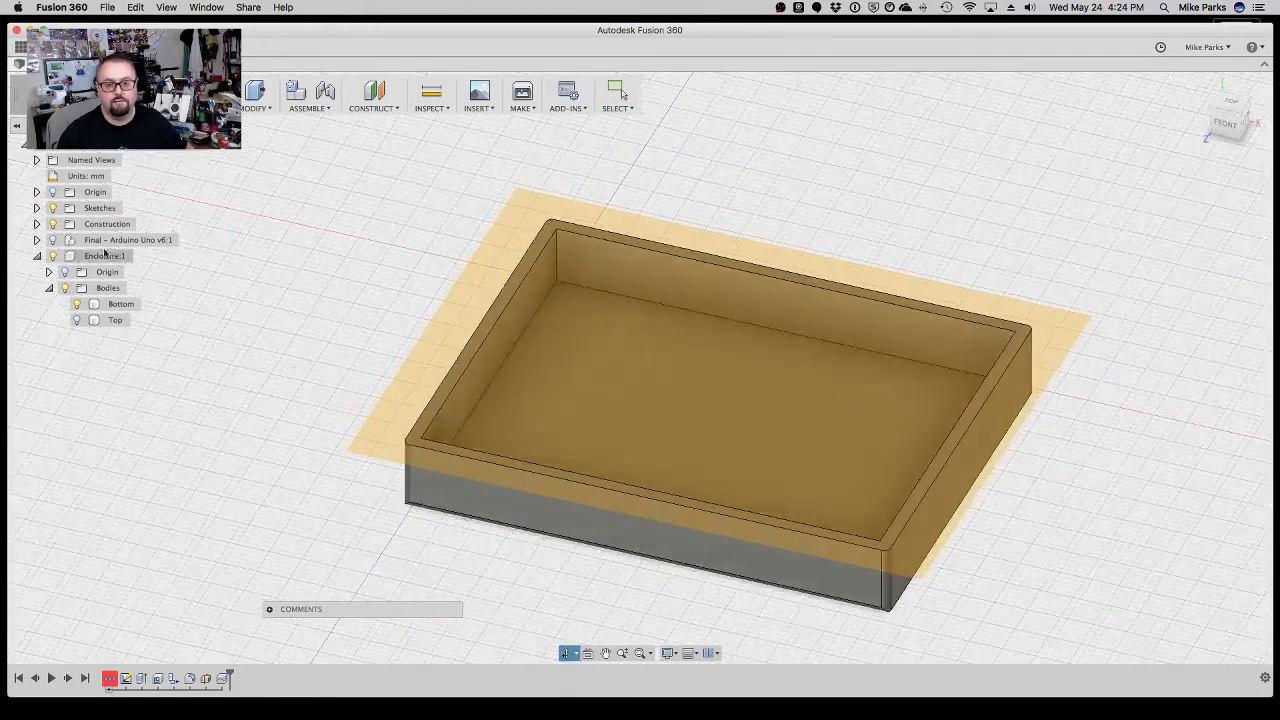
{"action": "left_click", "coordinate": [53, 224]}
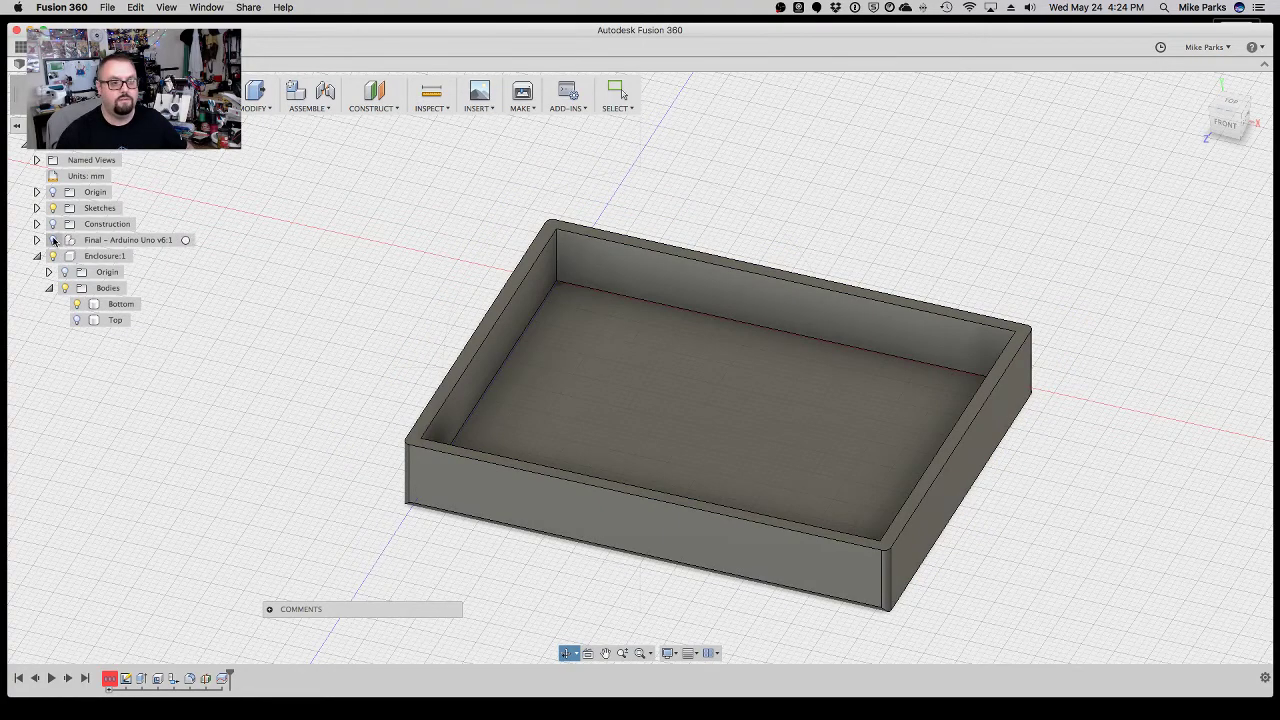
{"action": "left_click", "coordinate": [54, 240]}
{"action": "left_click_drag", "start_coordinate": [550, 604], "coordinate": [540, 659]}
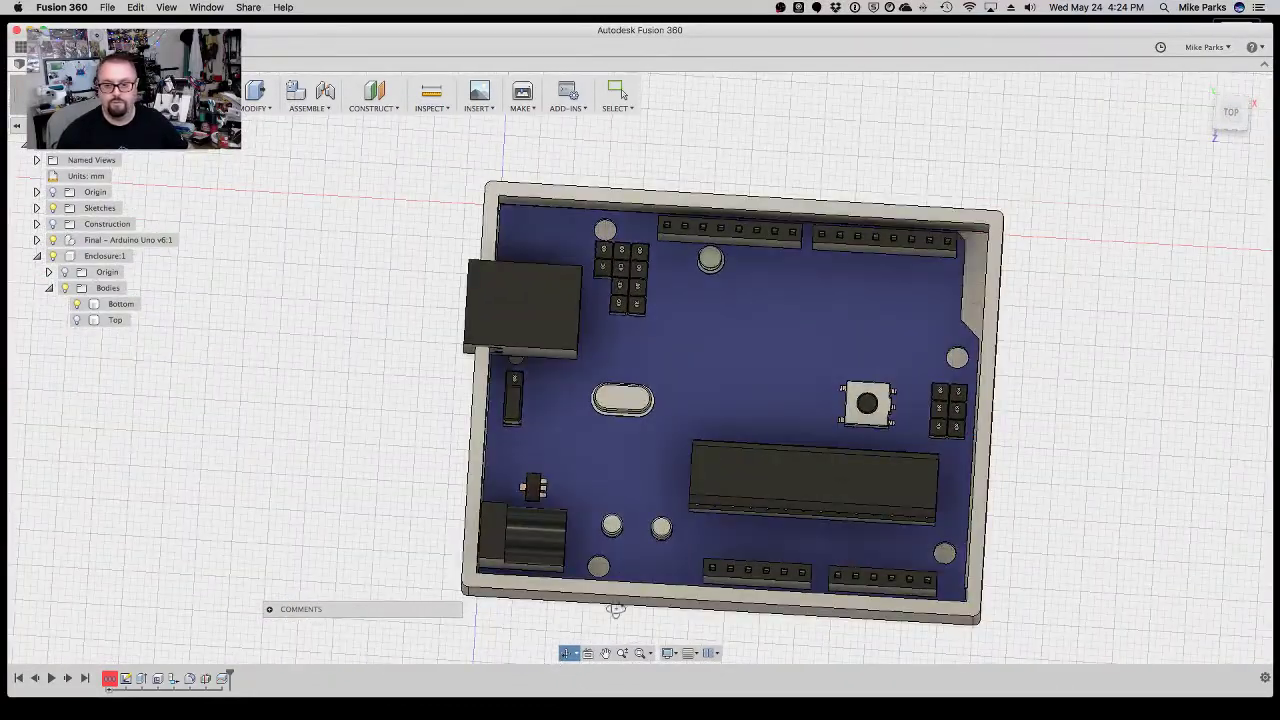
{"action": "mouse_move", "coordinate": [309, 497]}
{"action": "left_mouse_down"}
{"action": "mouse_move", "coordinate": [337, 437]}
{"action": "mouse_move", "coordinate": [310, 501]}
{"action": "mouse_move", "coordinate": [300, 485]}
{"action": "left_mouse_up"}
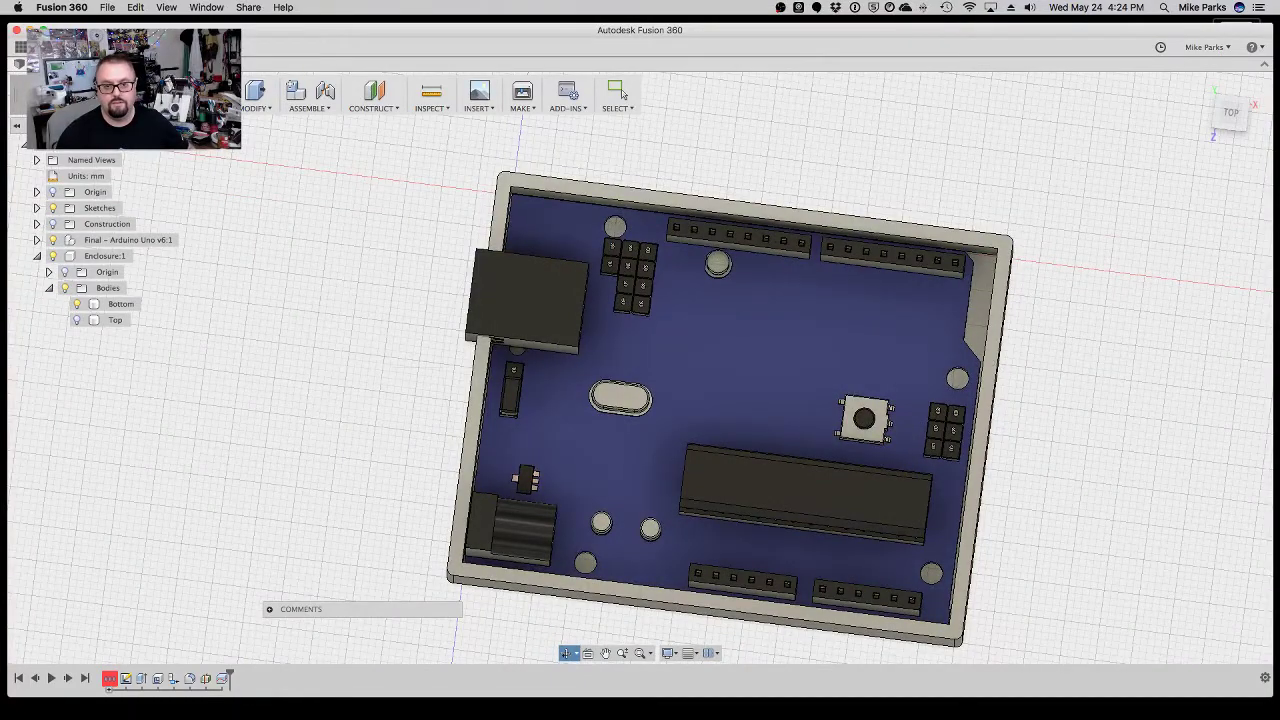
{"action": "left_click_drag", "start_coordinate": [405, 467], "coordinate": [418, 476]}
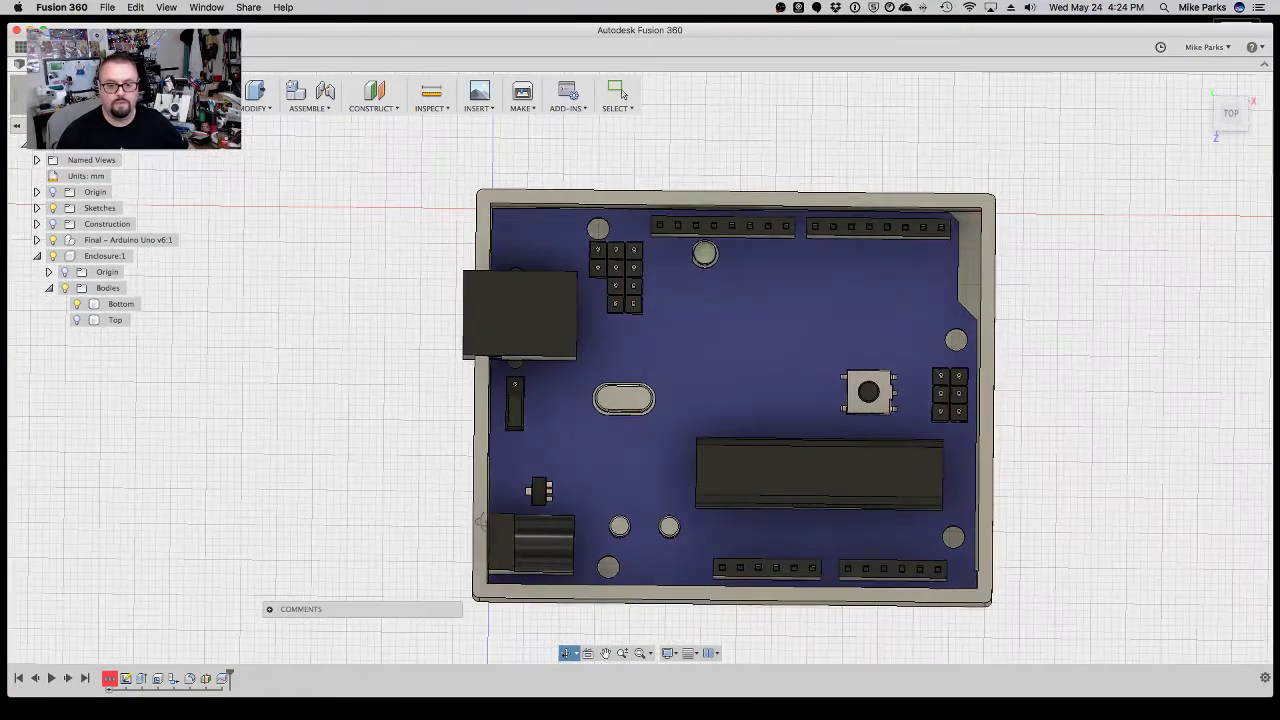
Activate the Enclosure component and hide the Arduino Uno, leaving only the Bottom body shown.
{"action": "left_click", "coordinate": [141, 257]}
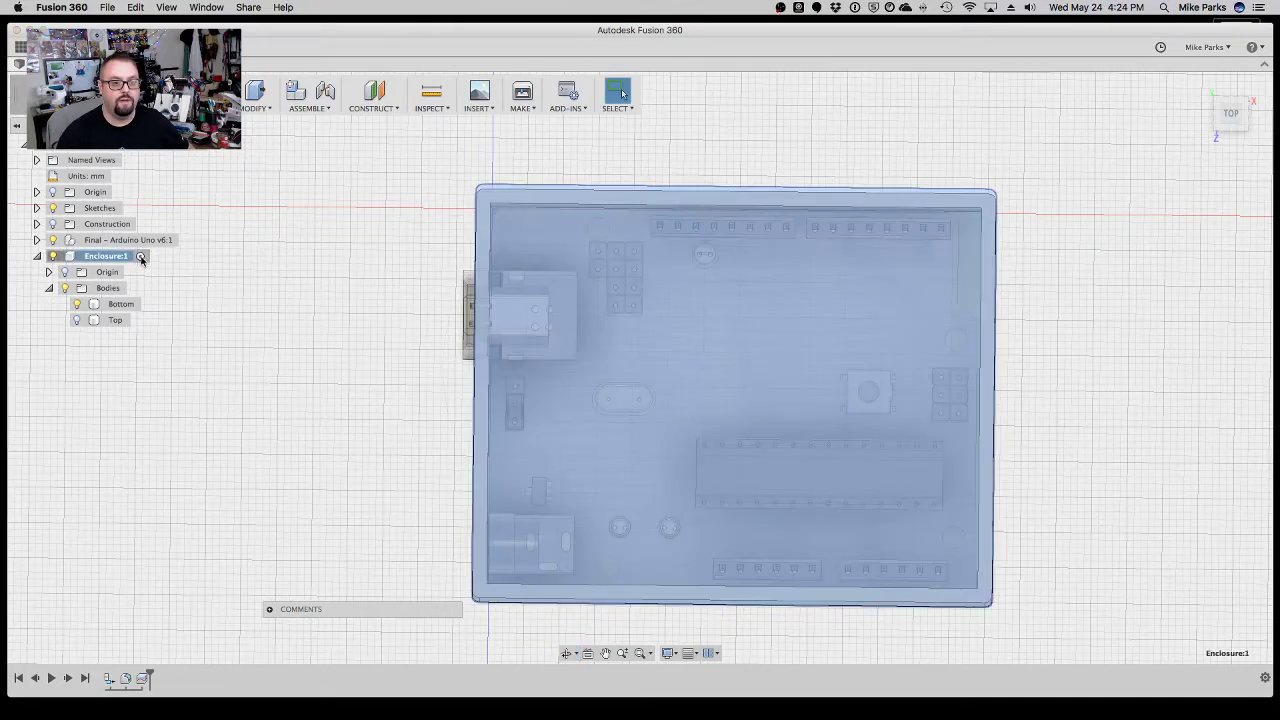
{"action": "left_click", "coordinate": [76, 320]}
{"action": "left_click", "coordinate": [344, 390]}
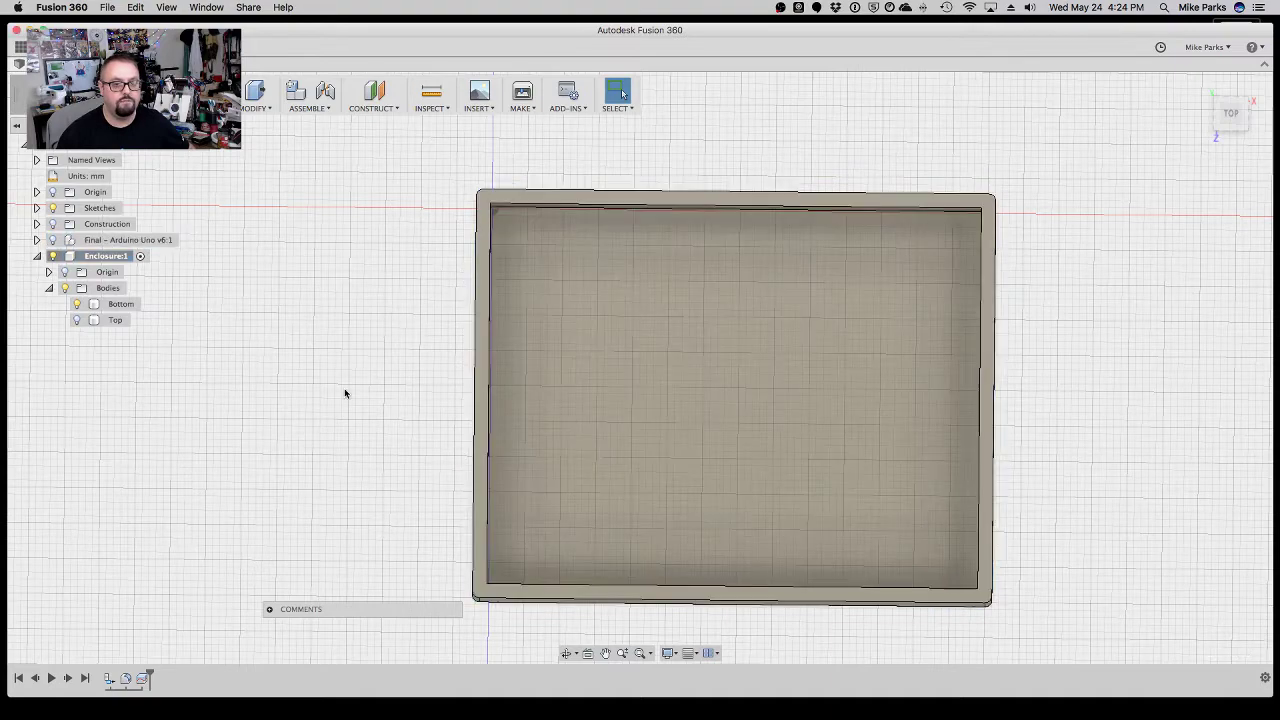
Start a sketch on the inner floor of the Bottom body, seen straight from above.
{"action": "left_click", "coordinate": [1229, 93]}
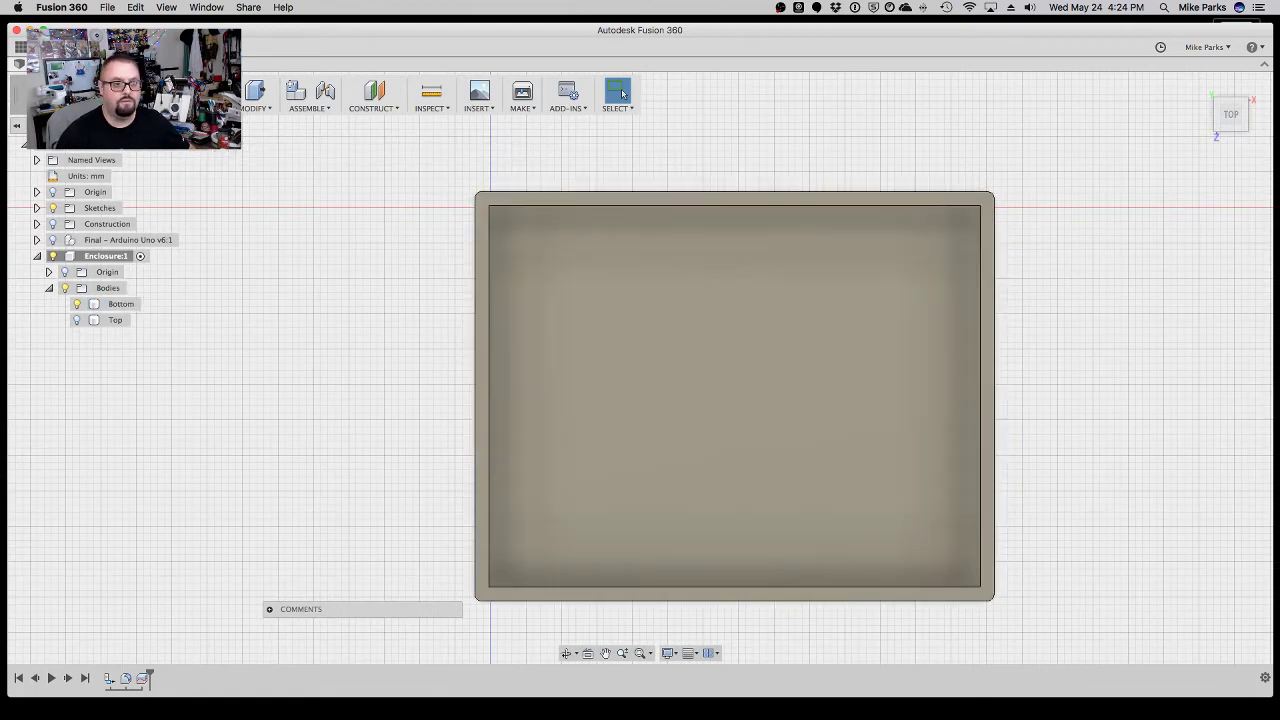
{"action": "left_click", "coordinate": [122, 92]}
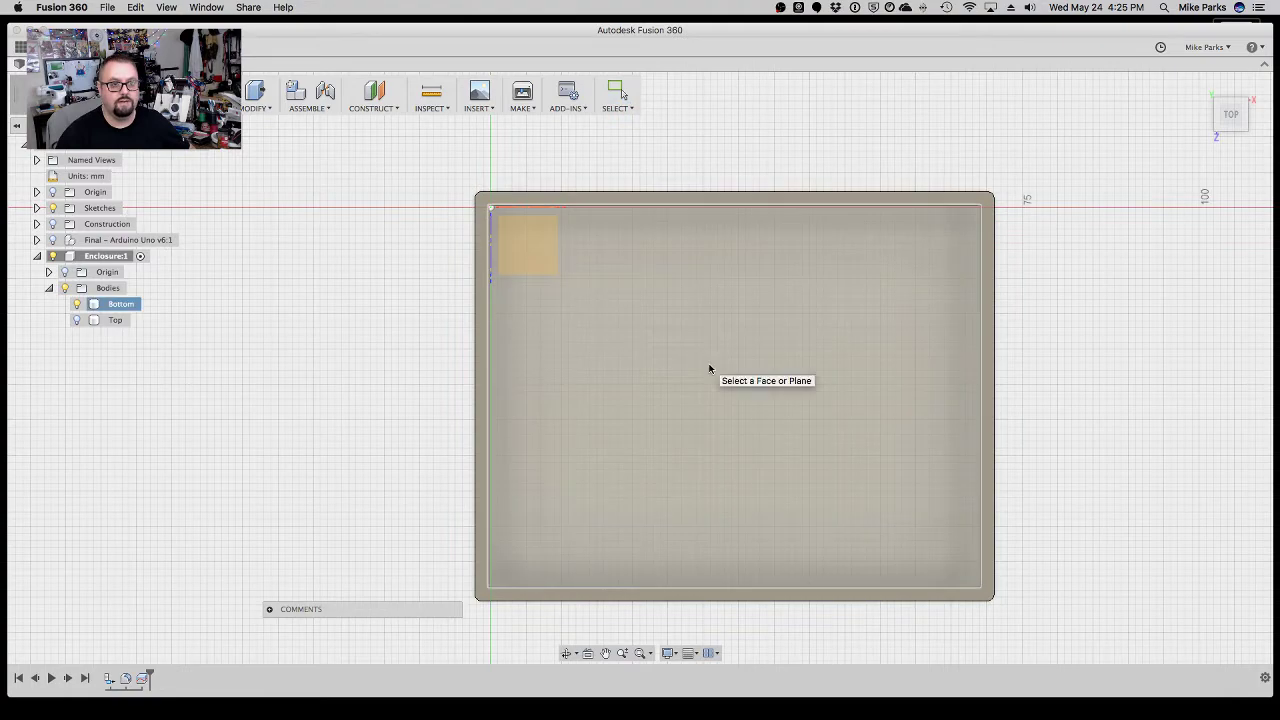
{"action": "left_click", "coordinate": [709, 364]}
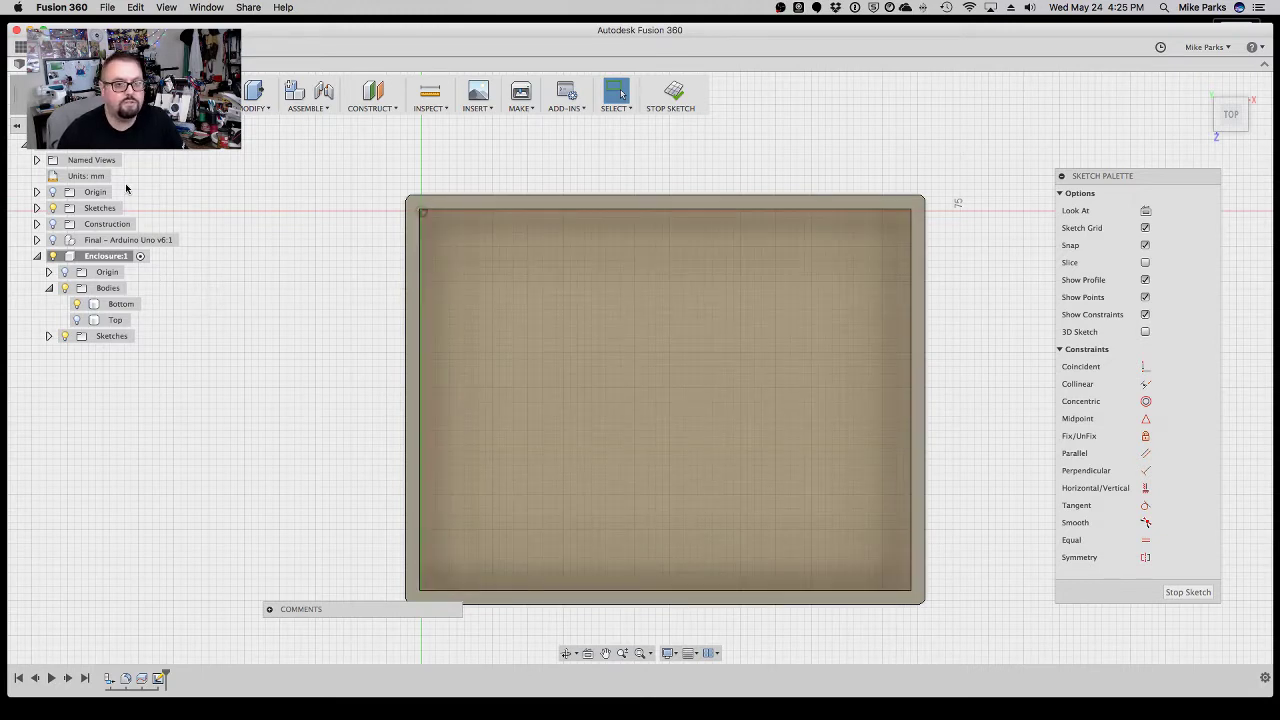
Project the Arduino Uno's four mounting holes into the floor sketch, showing the board for selection and hiding it again.
{"action": "left_click", "coordinate": [120, 95]}
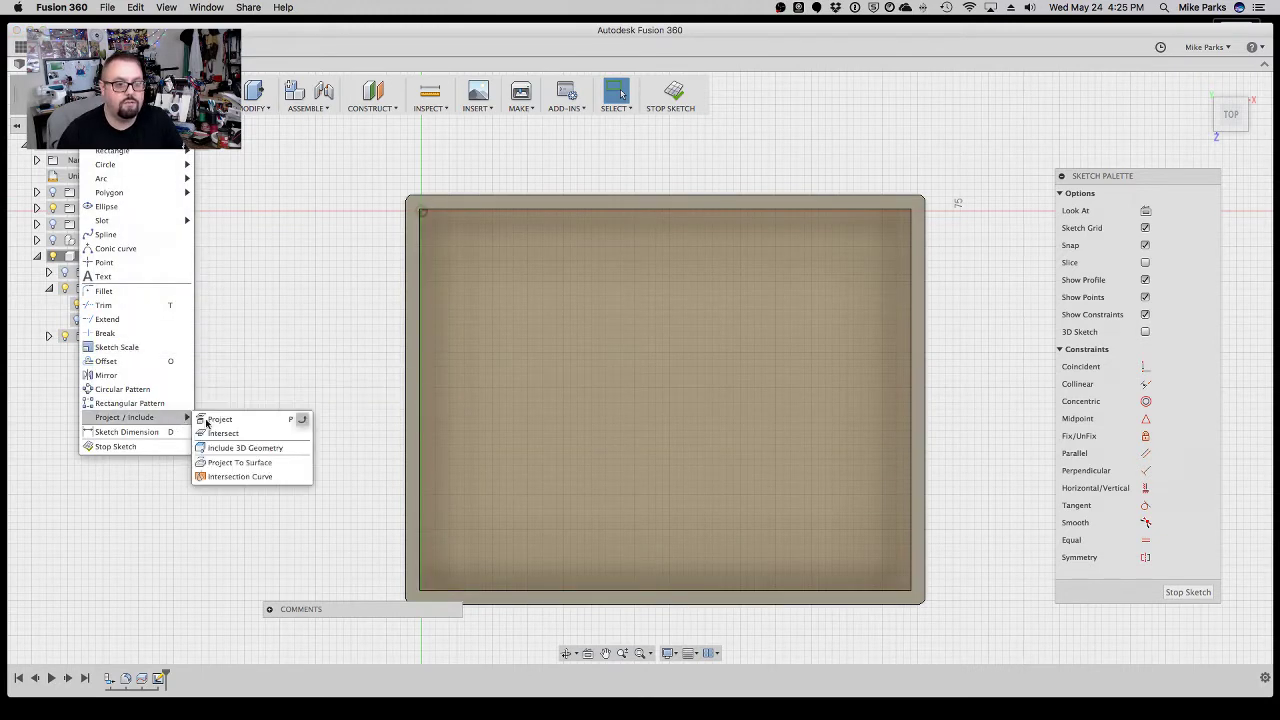
{"action": "left_click", "coordinate": [218, 424]}
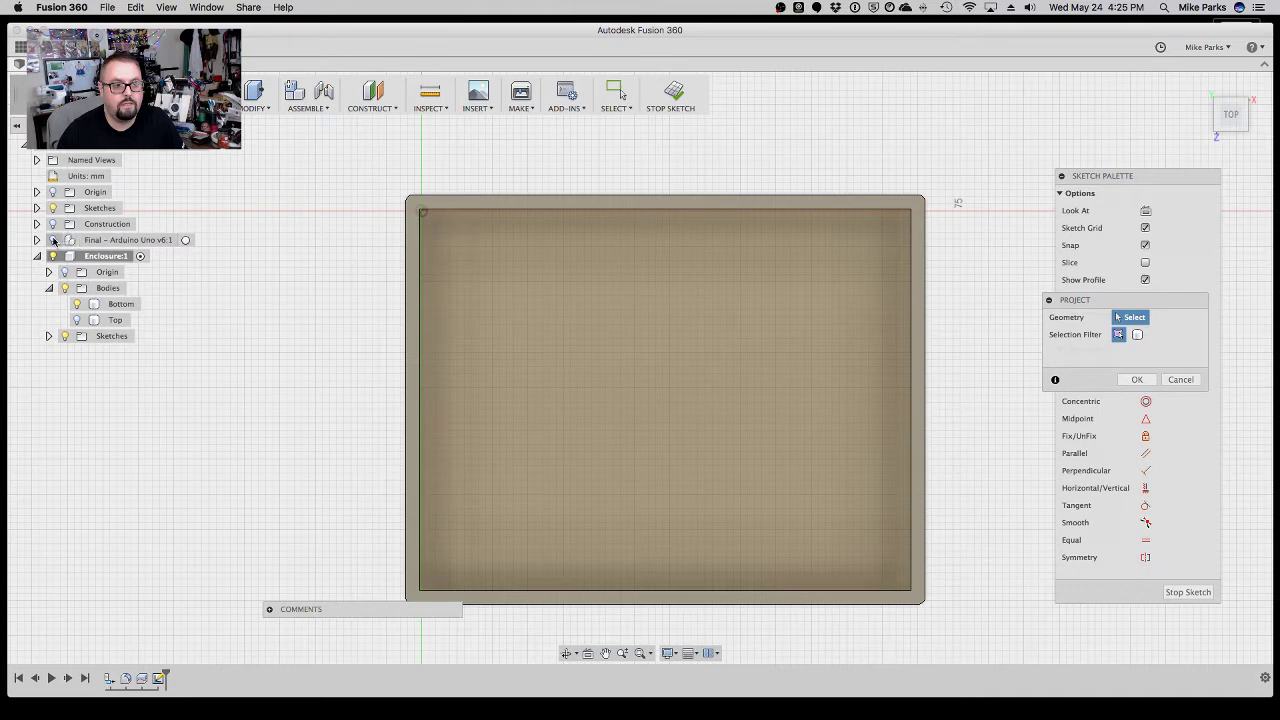
{"action": "left_click", "coordinate": [54, 240]}
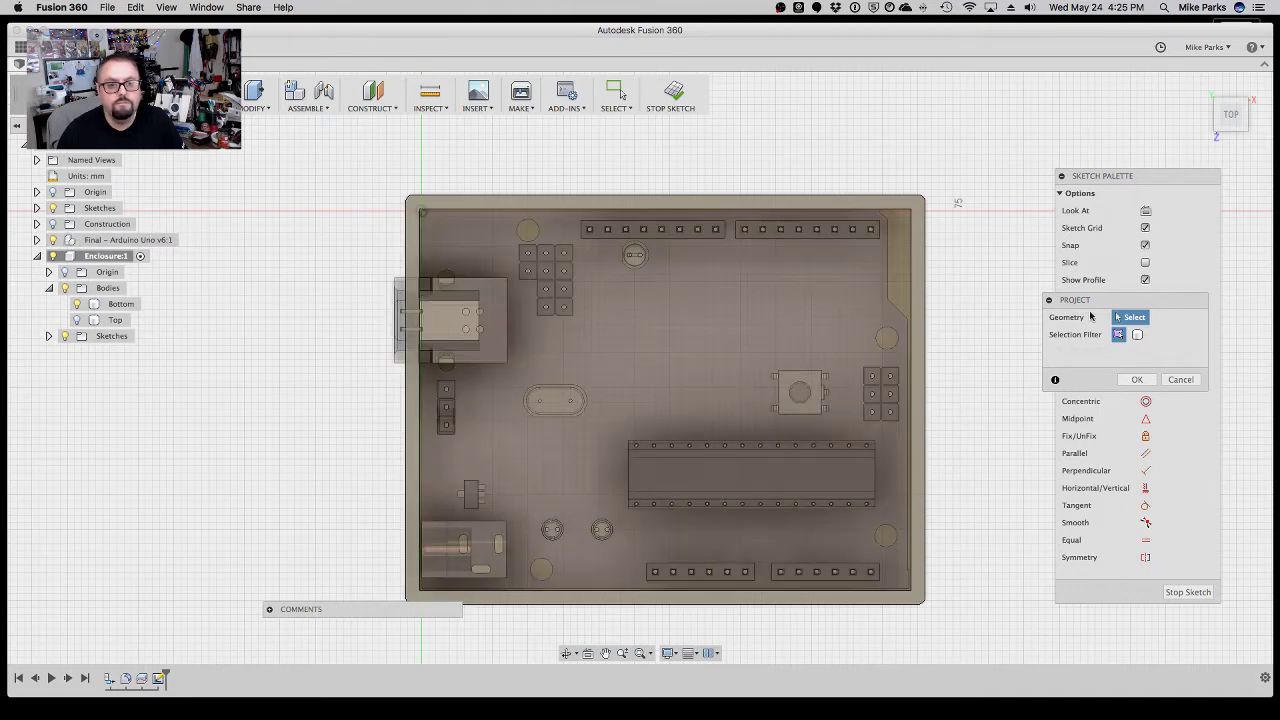
{"action": "left_click_drag", "start_coordinate": [1109, 302], "coordinate": [1002, 228]}
{"action": "left_click", "coordinate": [533, 239]}
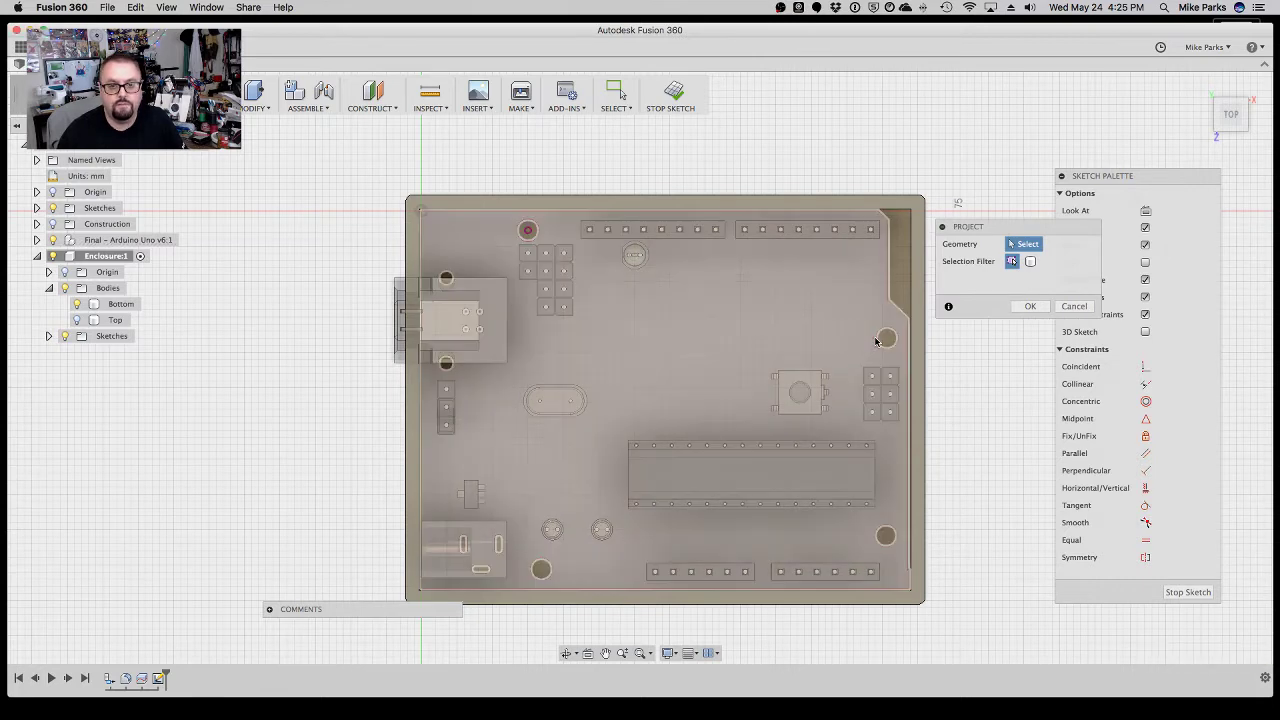
{"action": "left_click", "coordinate": [883, 337]}
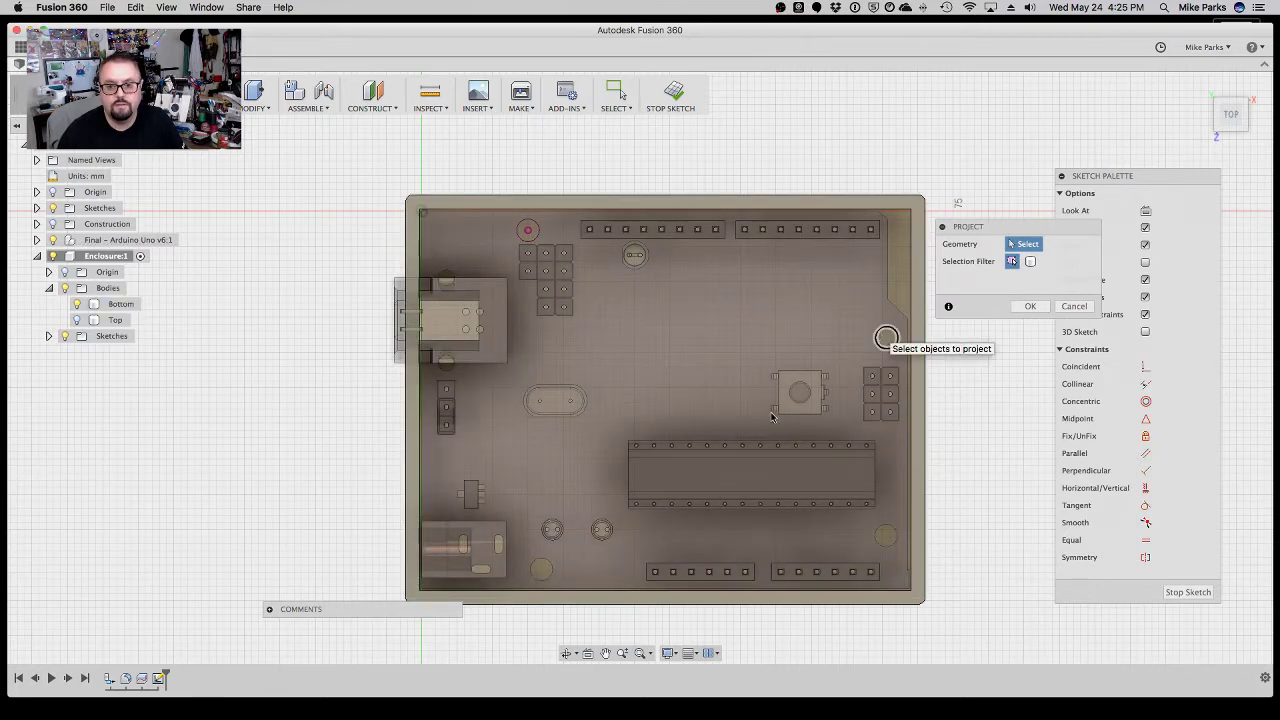
{"action": "left_click", "coordinate": [886, 535]}
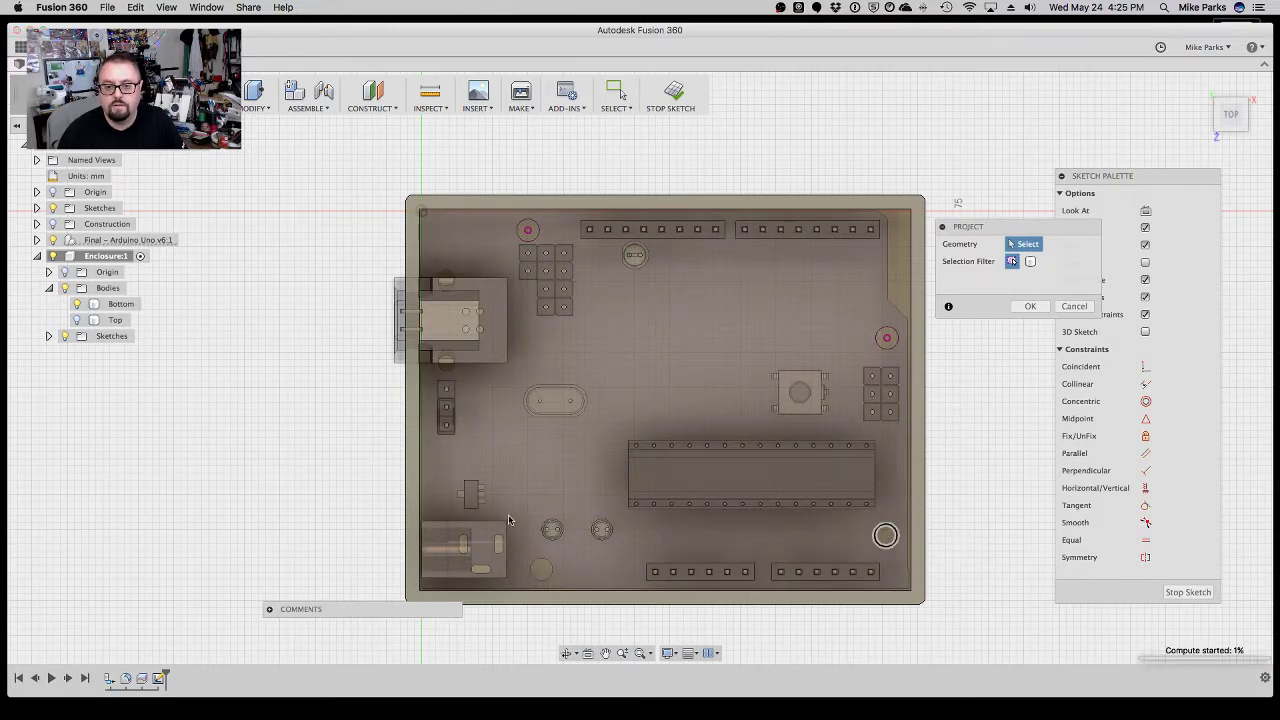
{"action": "left_click", "coordinate": [545, 568]}
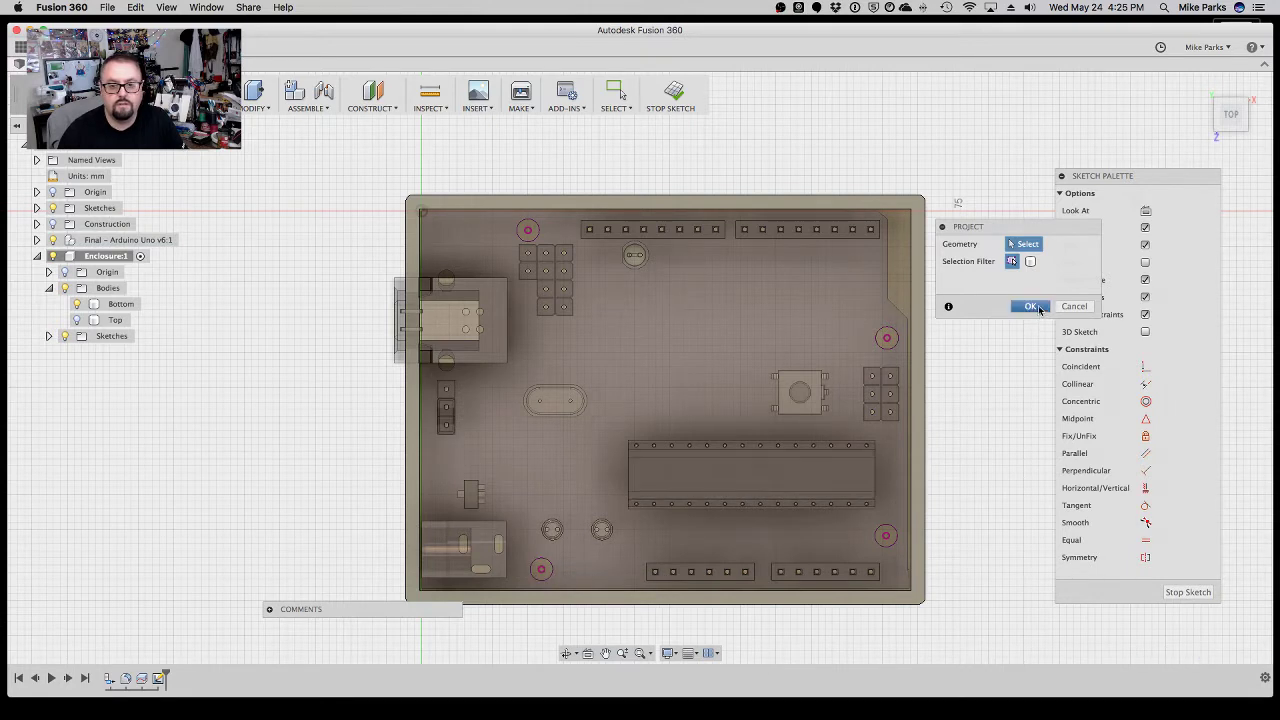
{"action": "left_click", "coordinate": [1031, 307]}
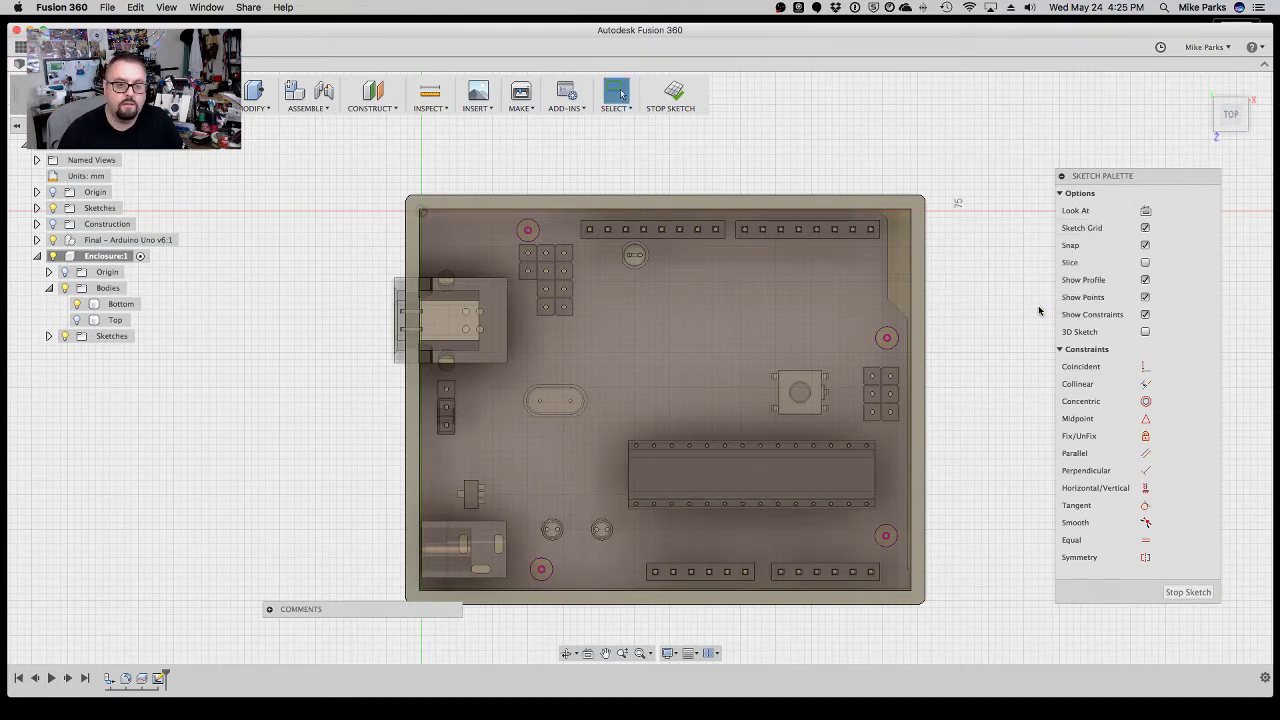
{"action": "left_click", "coordinate": [53, 240]}
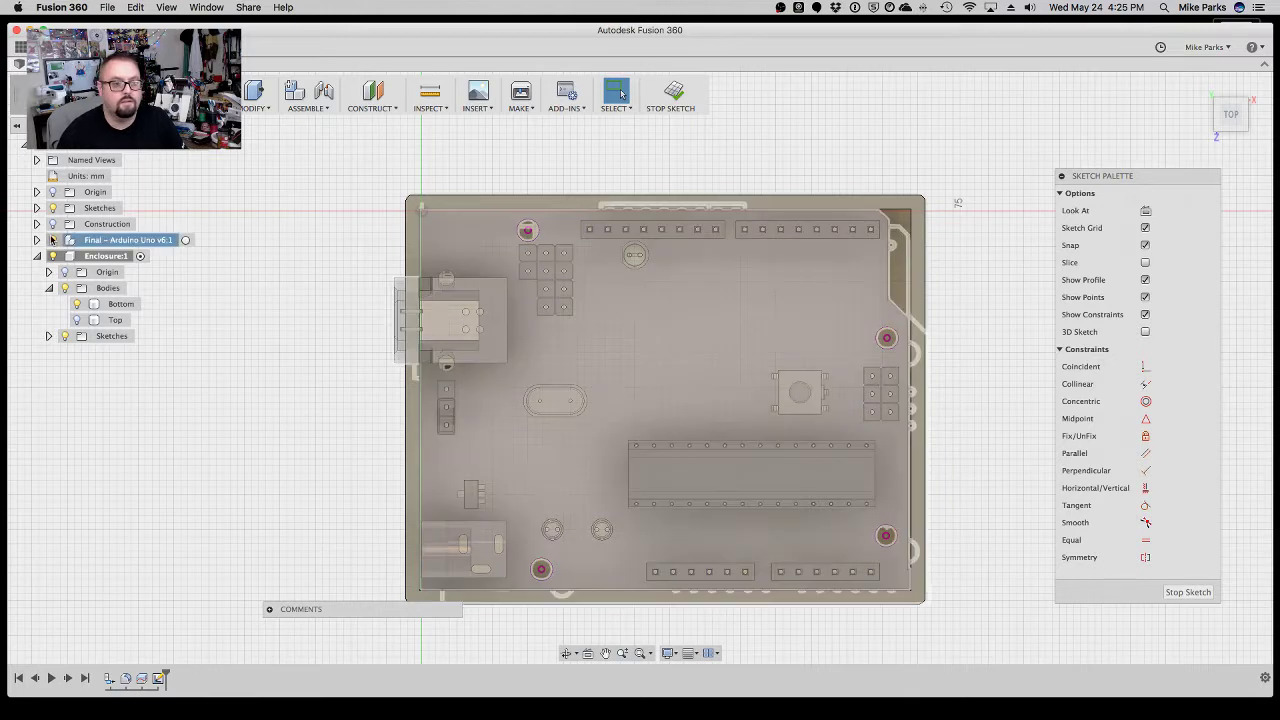
Hide the Arduino Uno and offset the projected hole circle near the floor's back-left corner inward by 0.2 mm.
{"action": "left_click", "coordinate": [53, 240]}
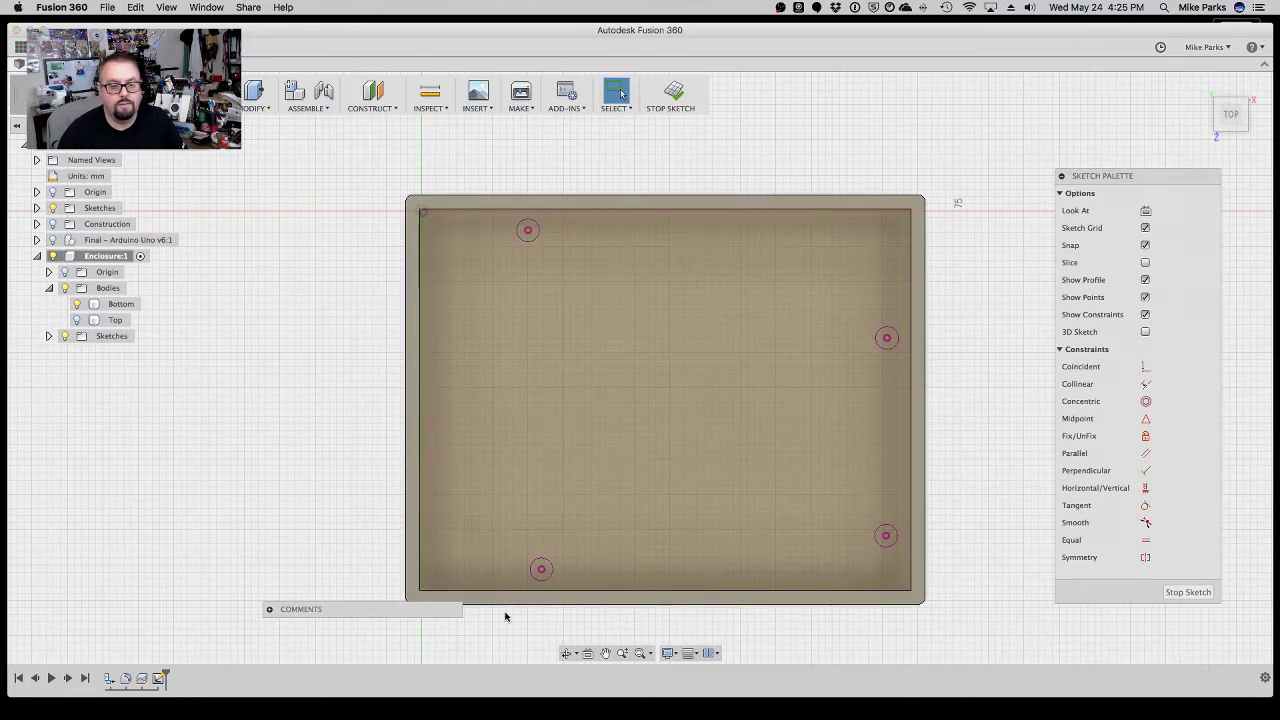
{"action": "left_click", "coordinate": [565, 653]}
{"action": "left_click_drag", "start_coordinate": [556, 620], "coordinate": [550, 598]}
{"action": "scroll", "coordinate": [534, 242], "scroll_direction": "up", "scroll_amount": 3}
{"action": "scroll", "coordinate": [530, 230], "scroll_direction": "up", "scroll_amount": 2}
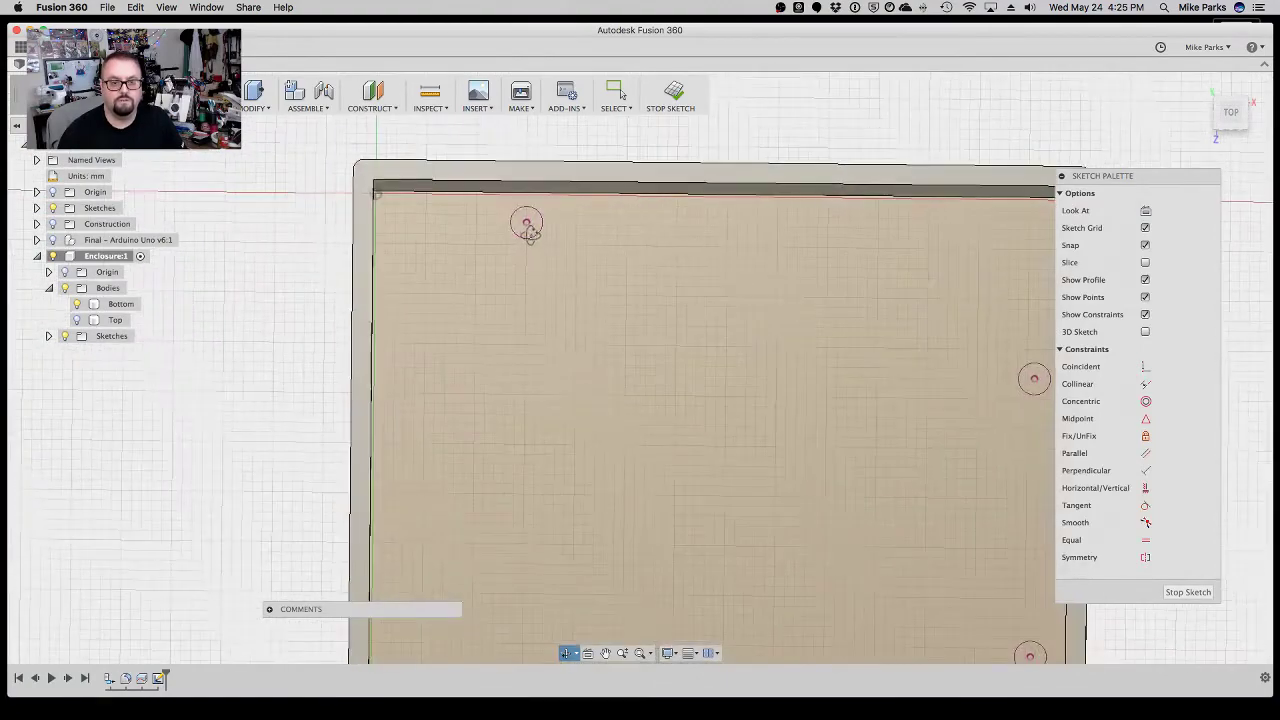
{"action": "mouse_move", "coordinate": [527, 227]}
{"action": "left_mouse_down"}
{"action": "mouse_move", "coordinate": [551, 317]}
{"action": "mouse_move", "coordinate": [555, 290]}
{"action": "left_mouse_up"}
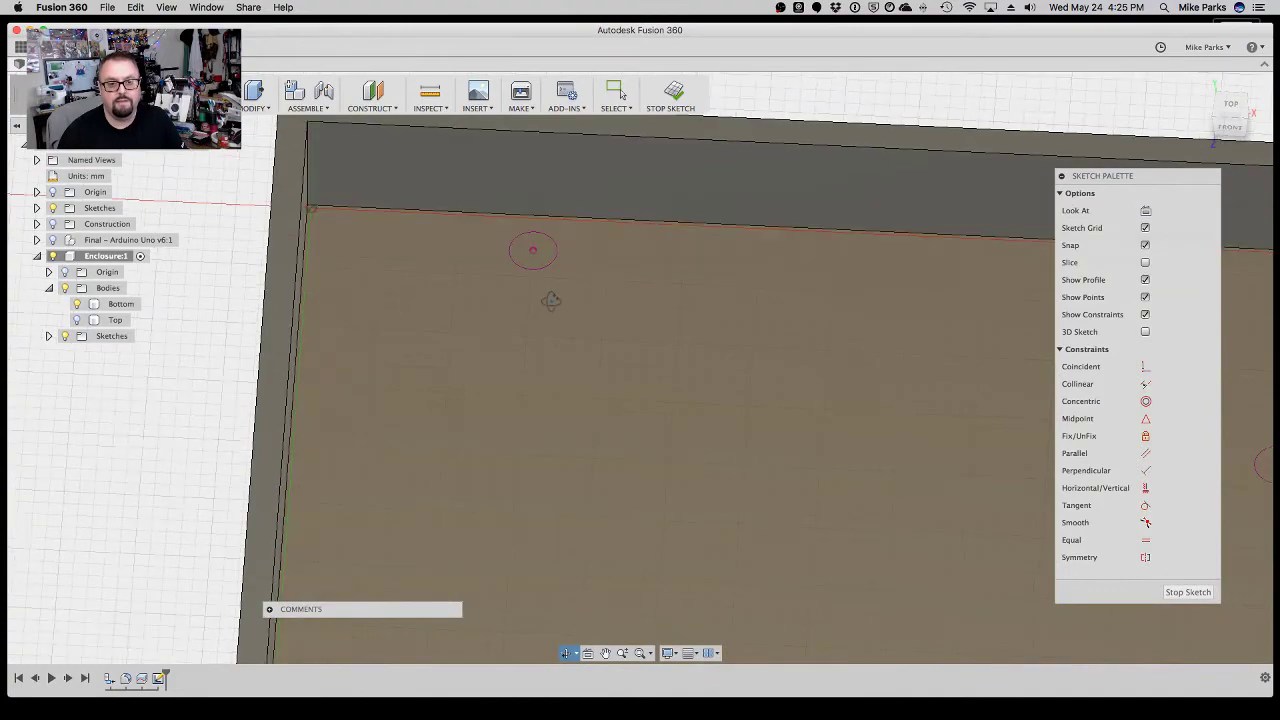
{"action": "scroll", "coordinate": [540, 330], "scroll_direction": "down", "scroll_amount": 5}
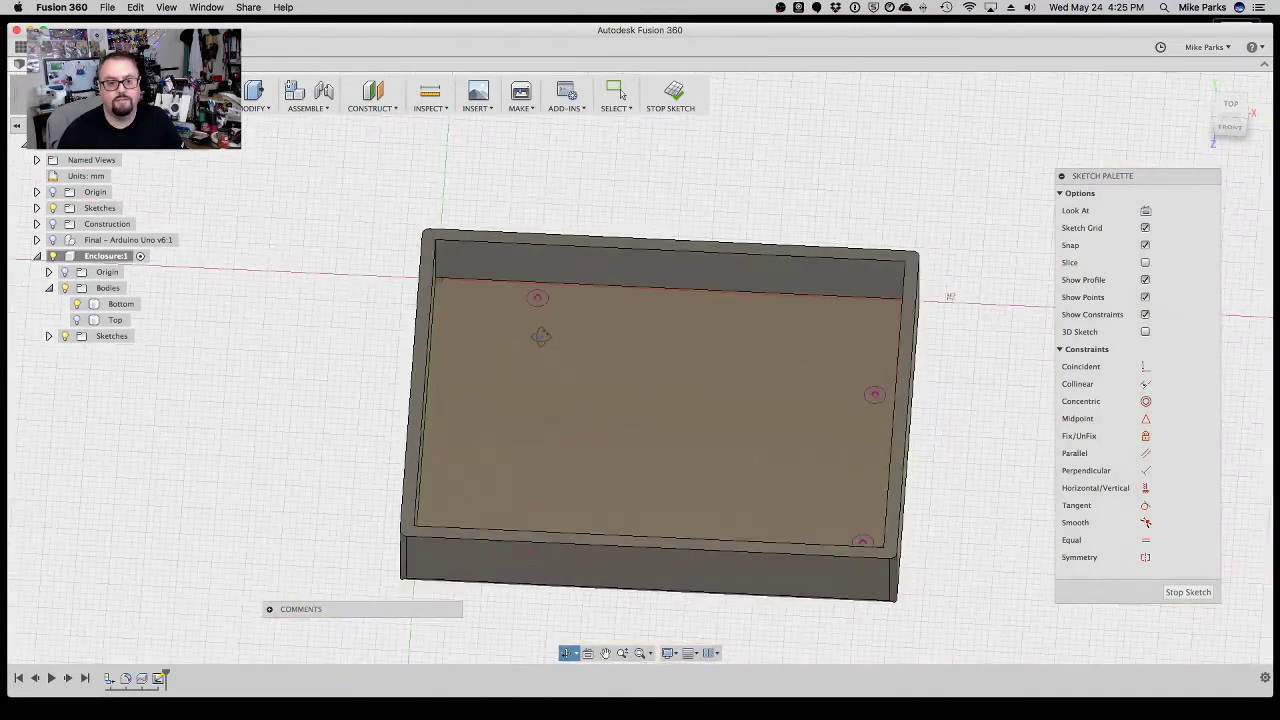
{"action": "scroll", "coordinate": [540, 333], "scroll_direction": "up", "scroll_amount": 5}
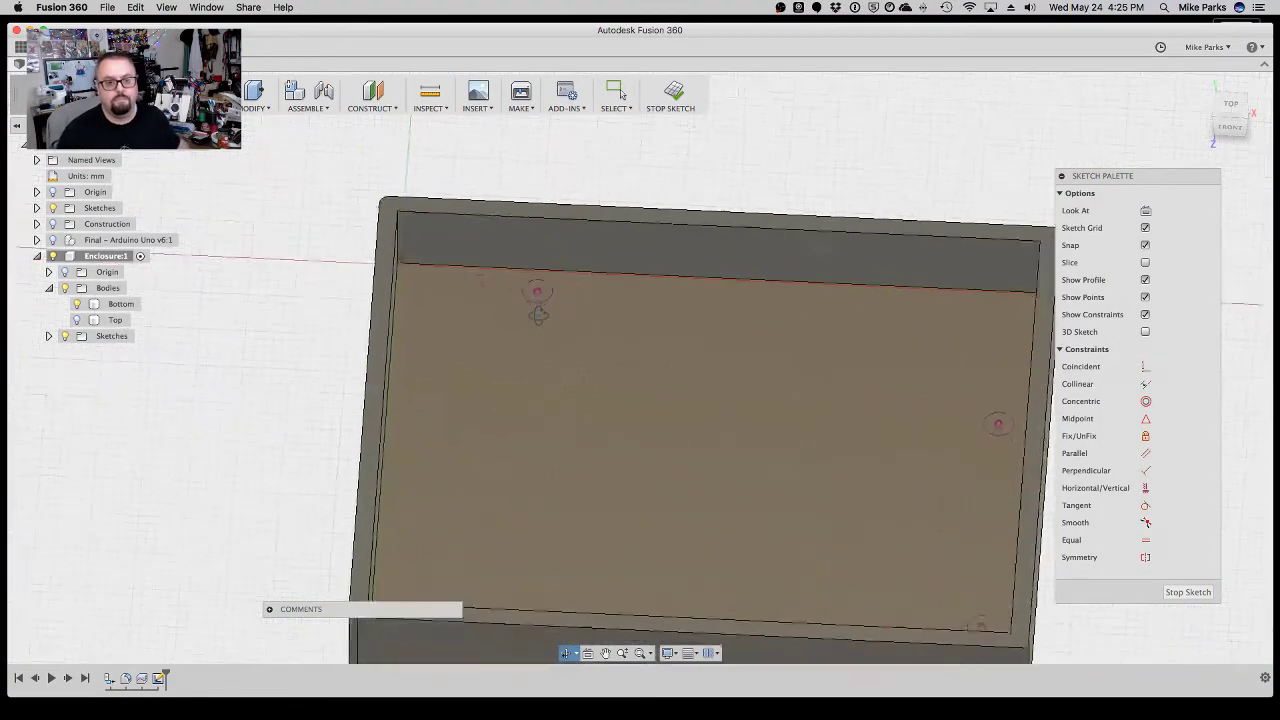
{"action": "scroll", "coordinate": [540, 312], "scroll_direction": "up", "scroll_amount": 2}
{"action": "left_click", "coordinate": [552, 288]}
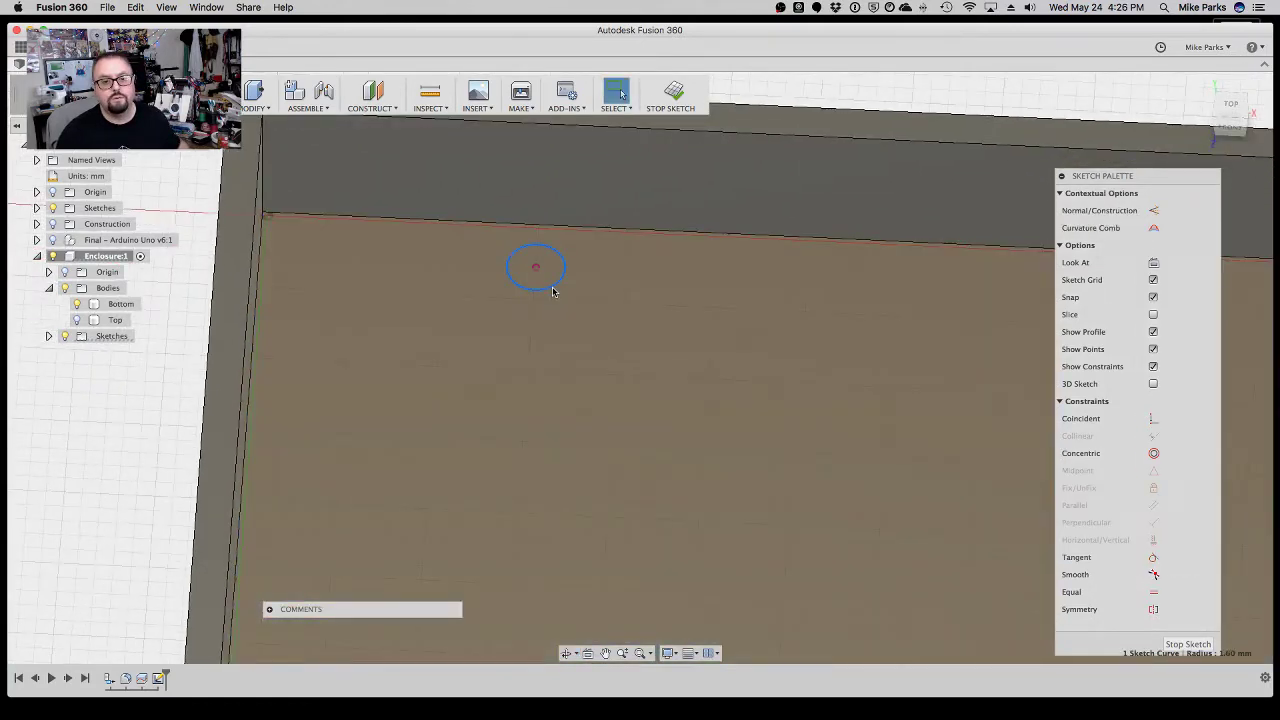
{"action": "key", "text": "o"}
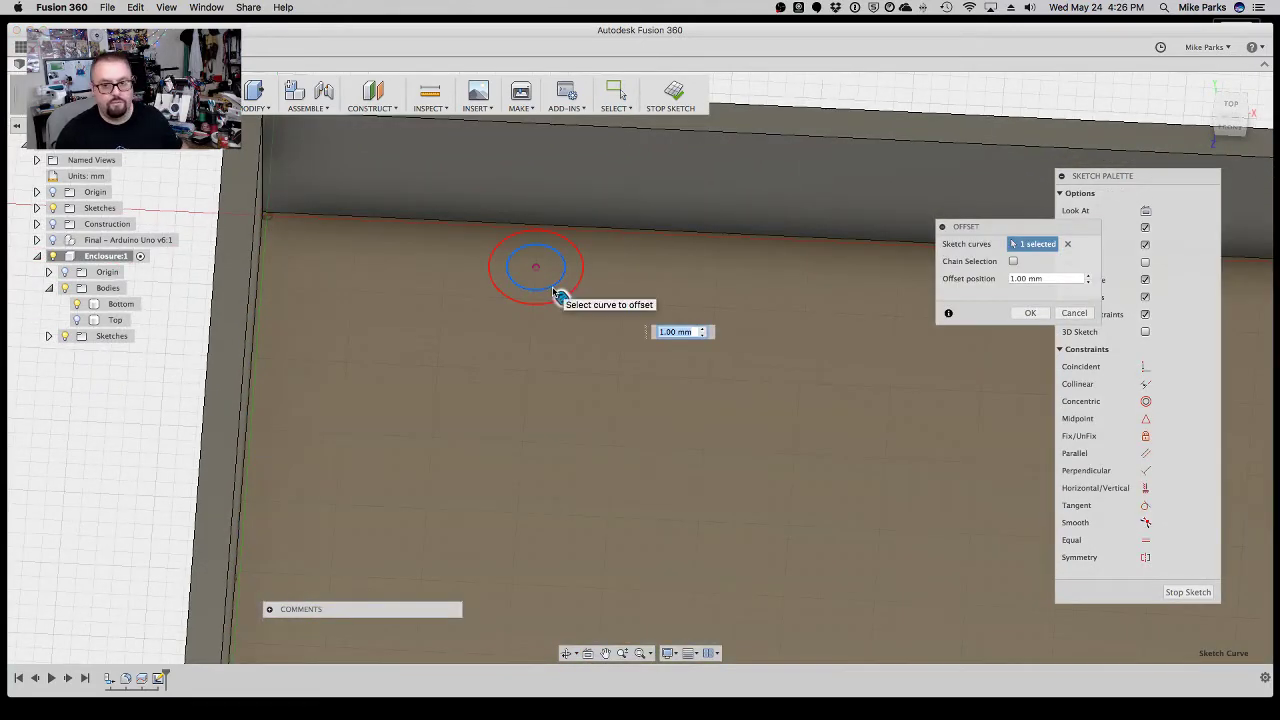
{"action": "type", "text": "-0.2"}
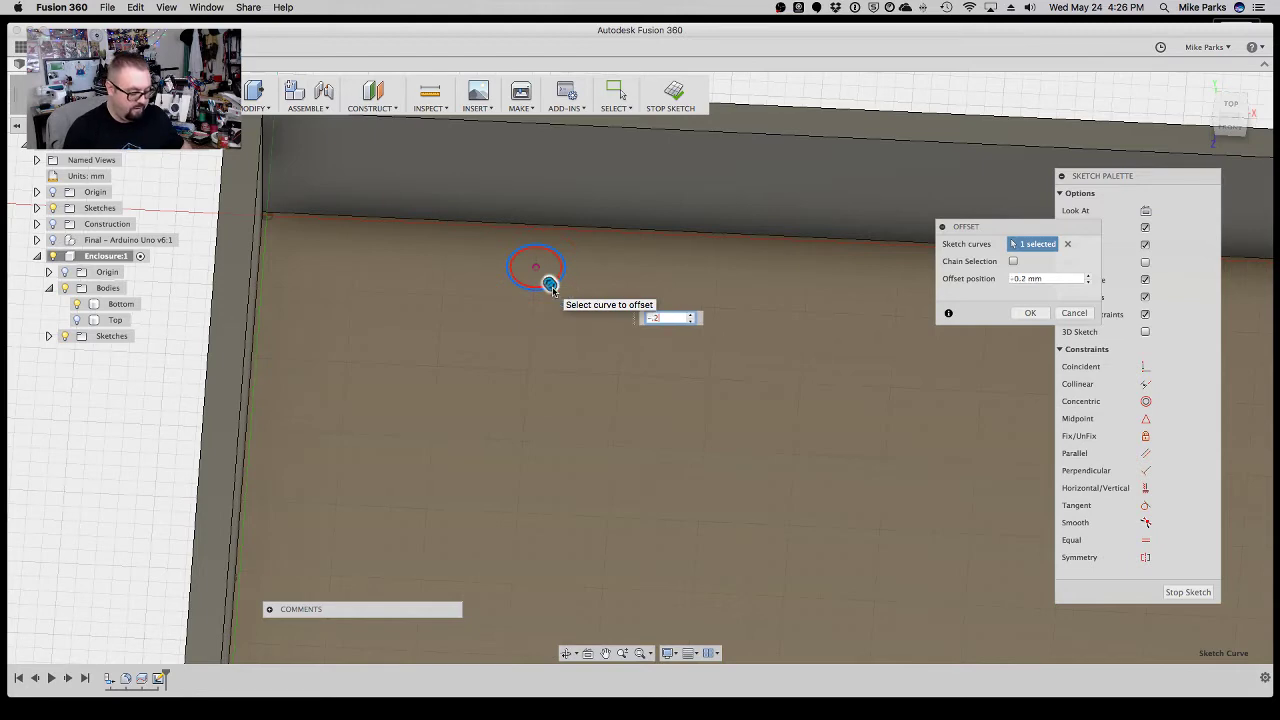
{"action": "key", "text": "Return"}
Offset the projected hole circle farther back along the floor's right side by -0.2 mm.
{"action": "middle_click_drag", "start_coordinate": [552, 288], "coordinate": [523, 267], "text": "shift"}
{"action": "scroll", "coordinate": [525, 268], "scroll_direction": "up", "scroll_amount": 5}
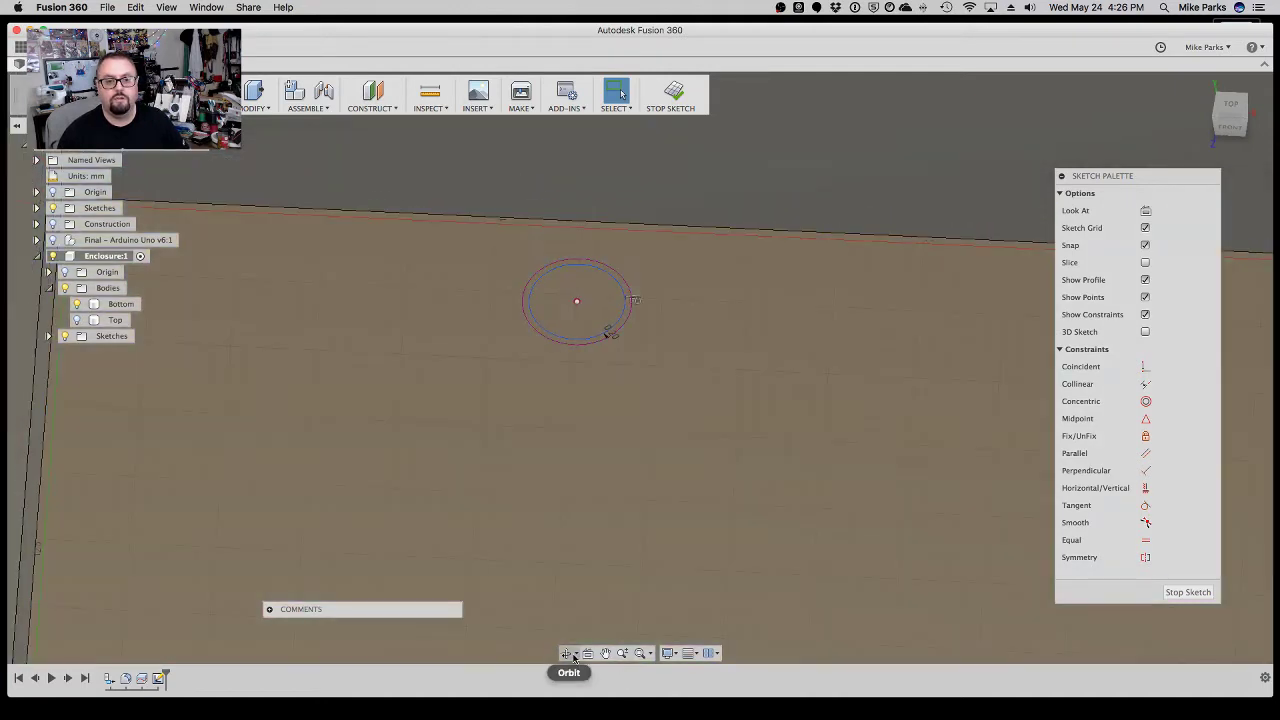
{"action": "left_click", "coordinate": [607, 655]}
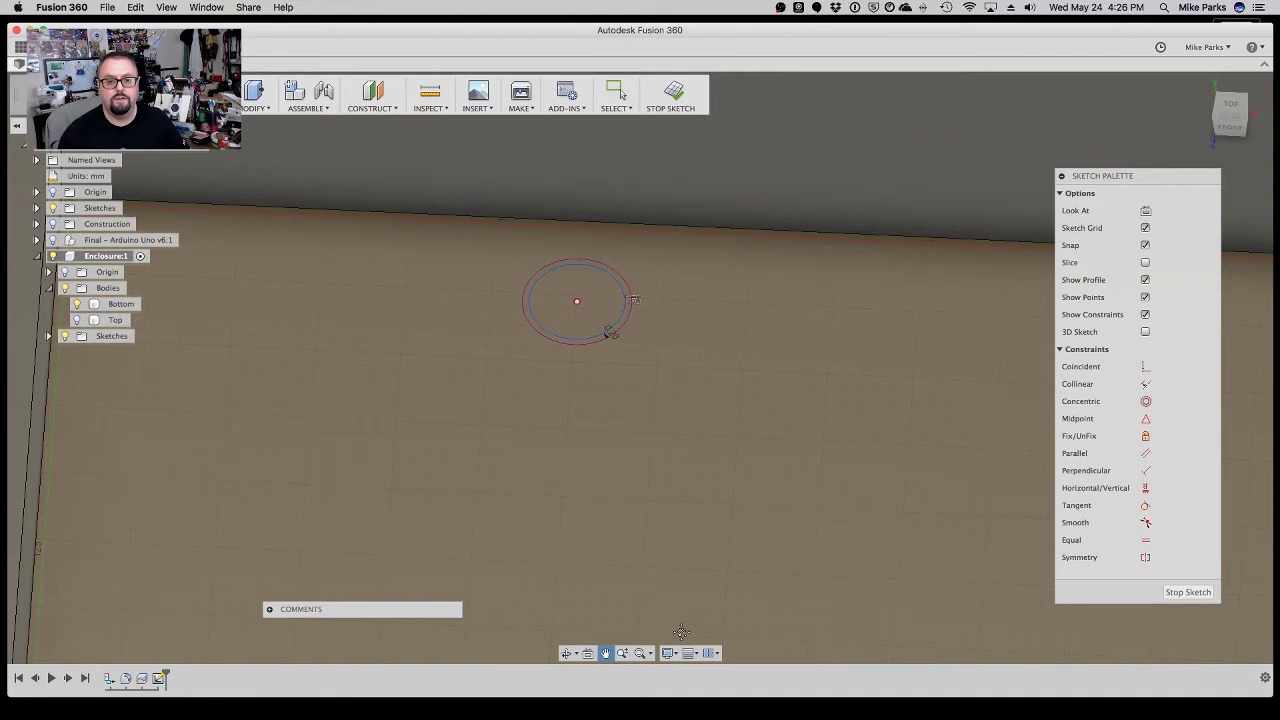
{"action": "left_click_drag", "start_coordinate": [937, 500], "coordinate": [851, 443]}
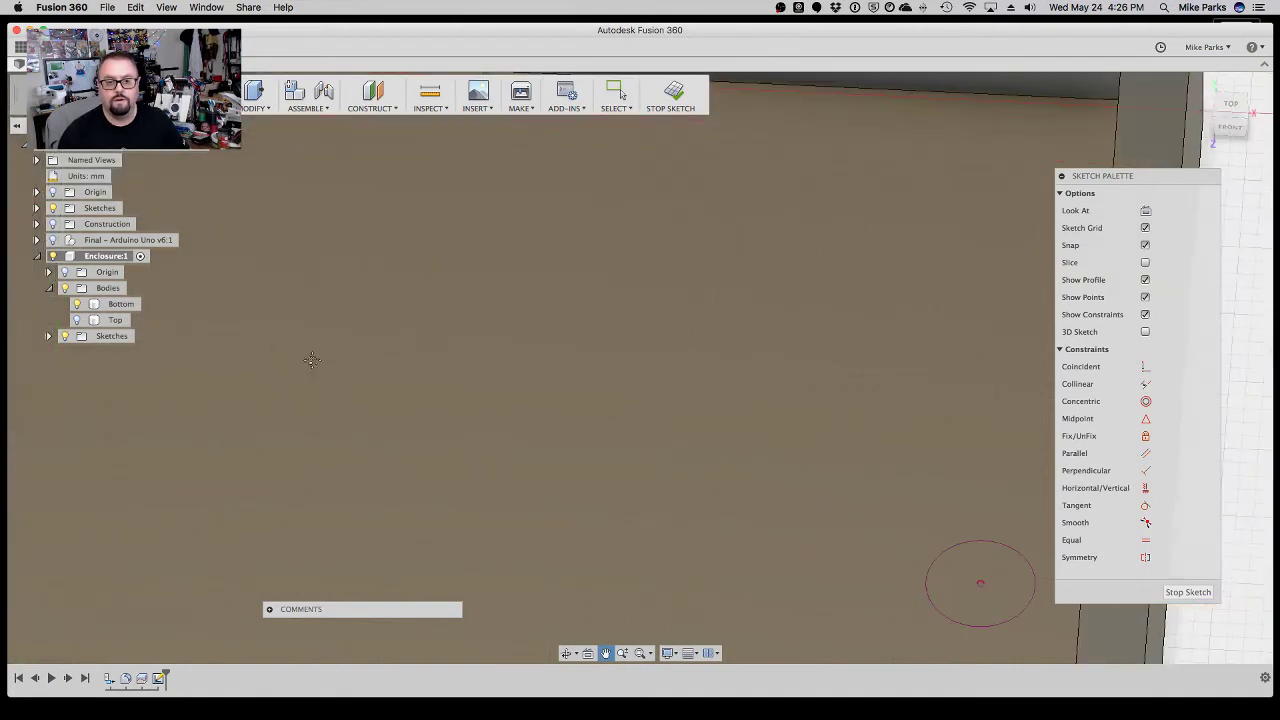
{"action": "left_click_drag", "start_coordinate": [674, 471], "coordinate": [612, 217]}
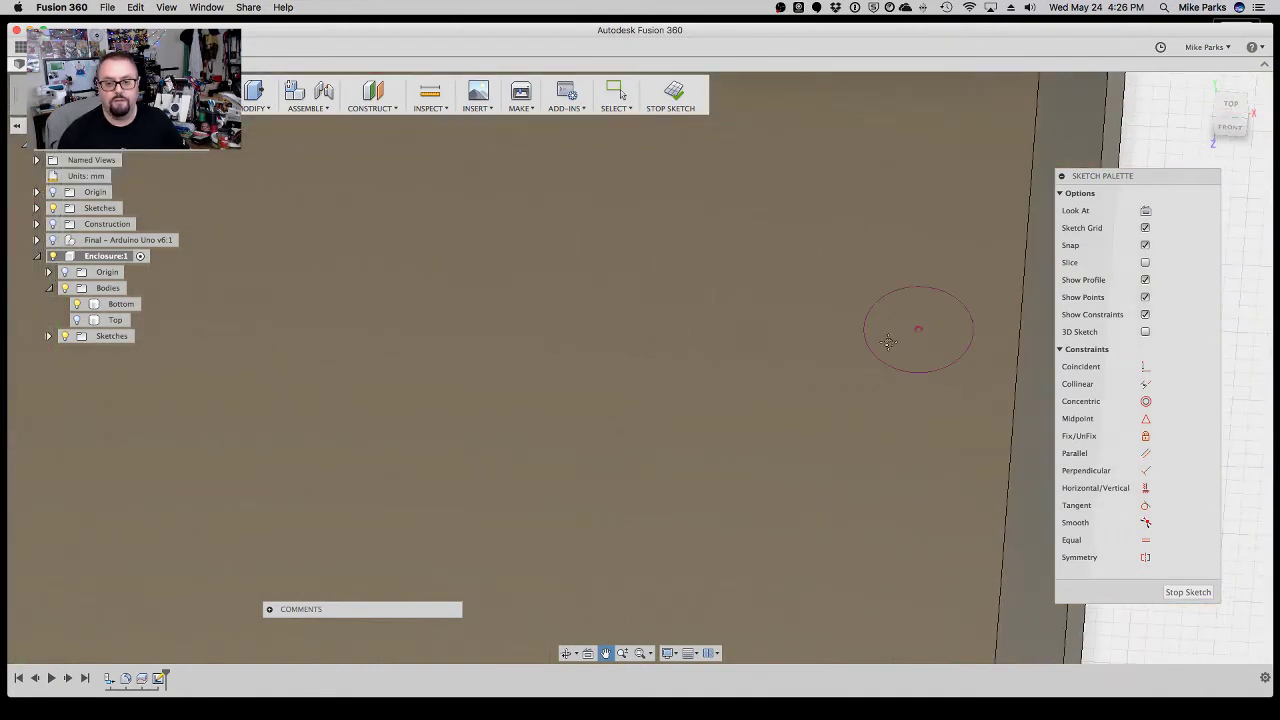
{"action": "key", "text": "Escape"}
{"action": "left_click", "coordinate": [946, 367]}
{"action": "key", "text": "o"}
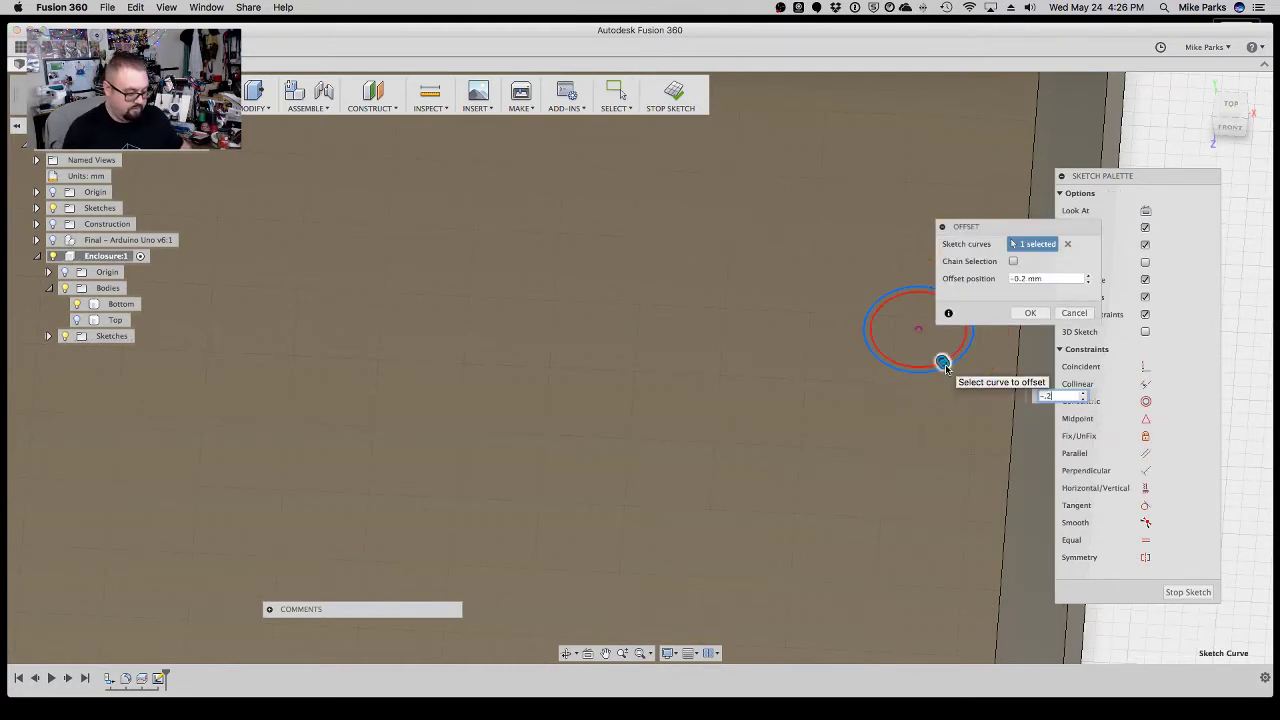
{"action": "key", "text": "Return"}
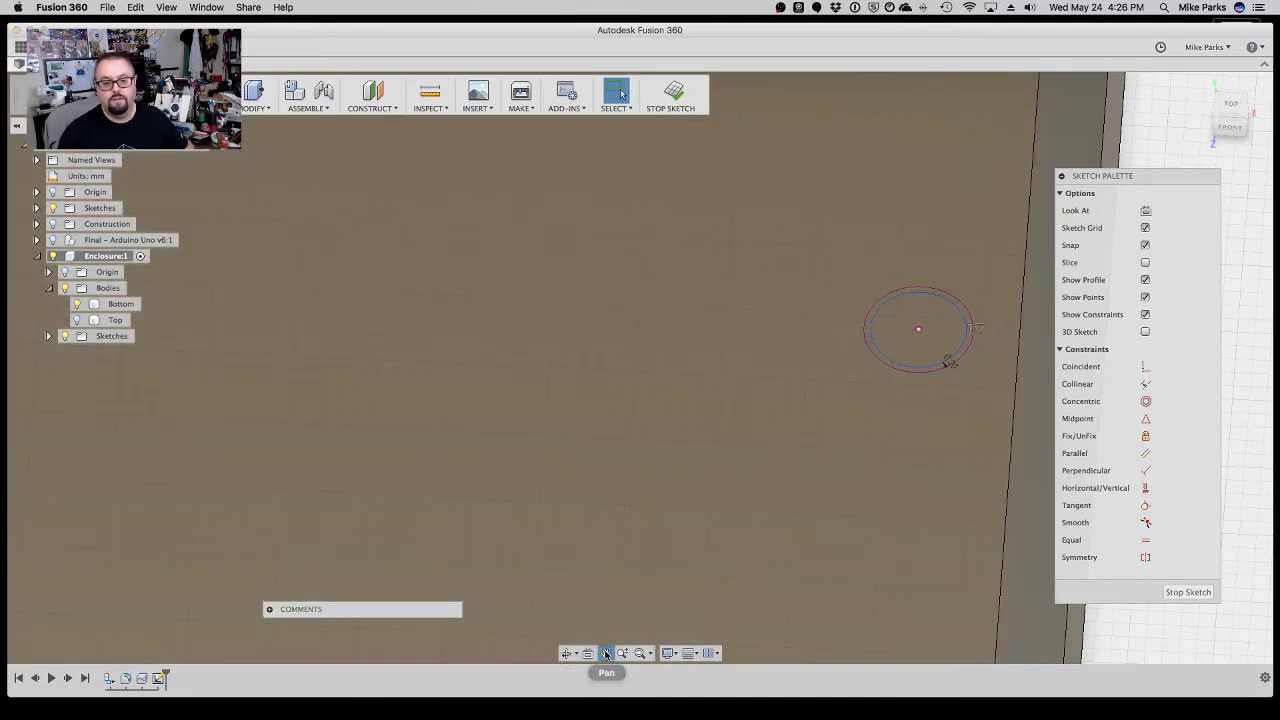
Offset the projected hole circle at the floor's front-right corner inward by 0.2 mm.
{"action": "left_click", "coordinate": [606, 654]}
{"action": "left_click_drag", "start_coordinate": [708, 515], "coordinate": [800, 184]}
{"action": "left_click_drag", "start_coordinate": [880, 541], "coordinate": [857, 323]}
{"action": "key", "text": "Escape"}
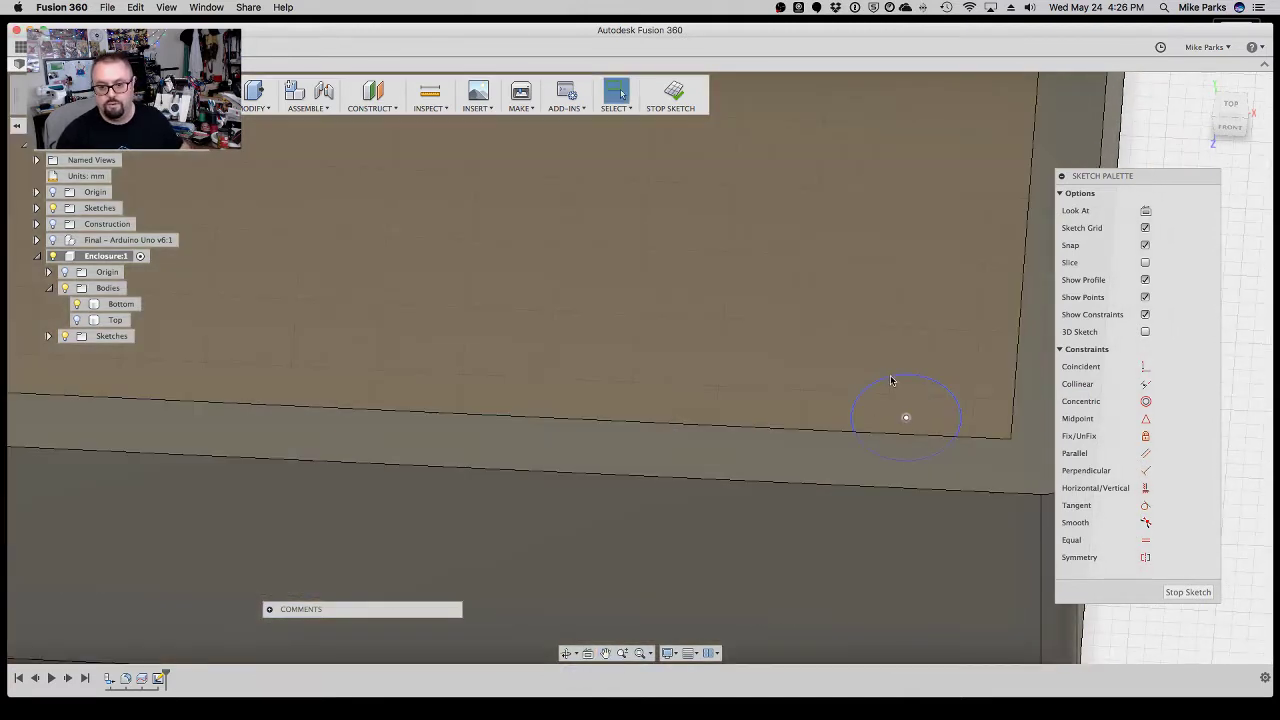
{"action": "left_click", "coordinate": [892, 380]}
{"action": "key", "text": "o"}
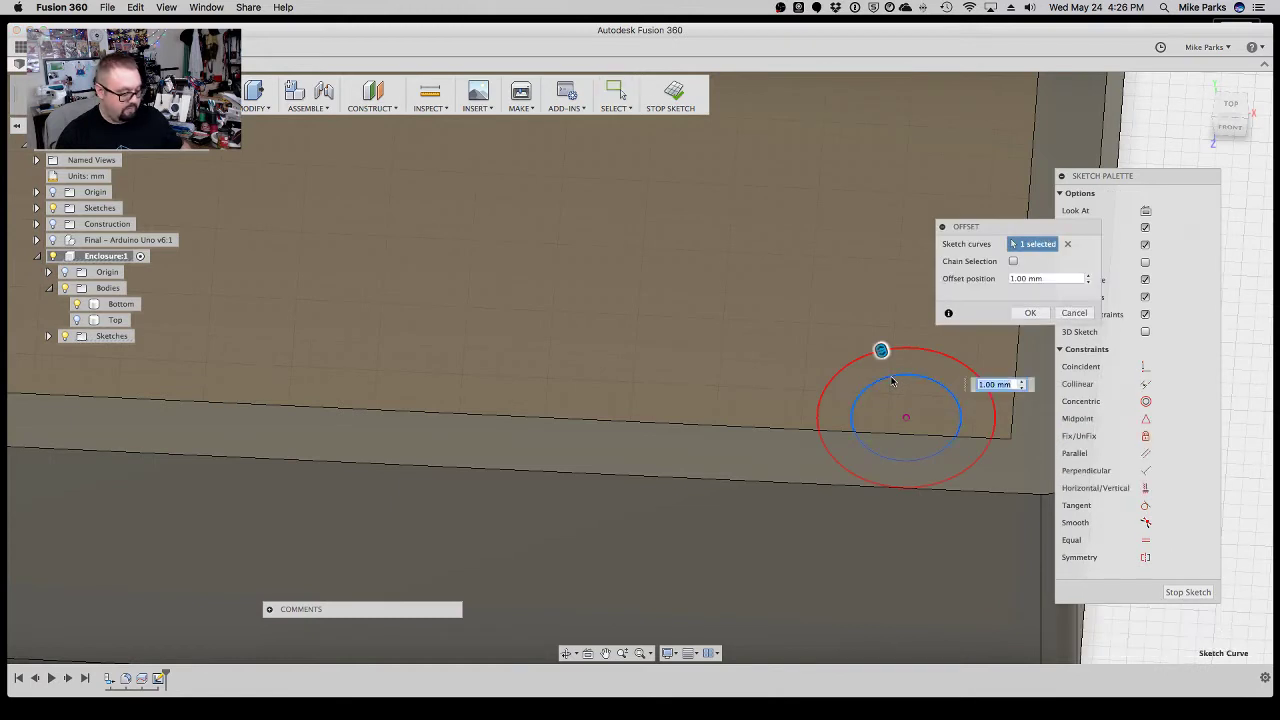
{"action": "type", "text": "-."}
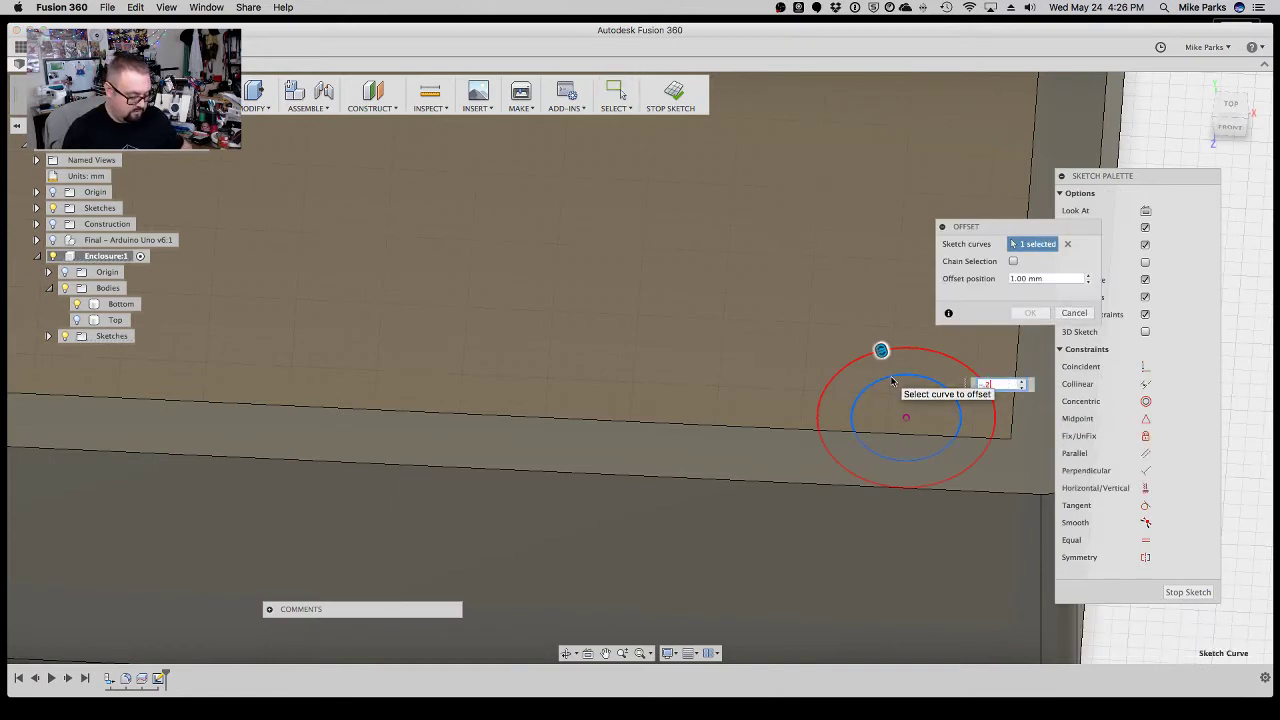
{"action": "type", "text": "2"}
{"action": "key", "text": "Return"}
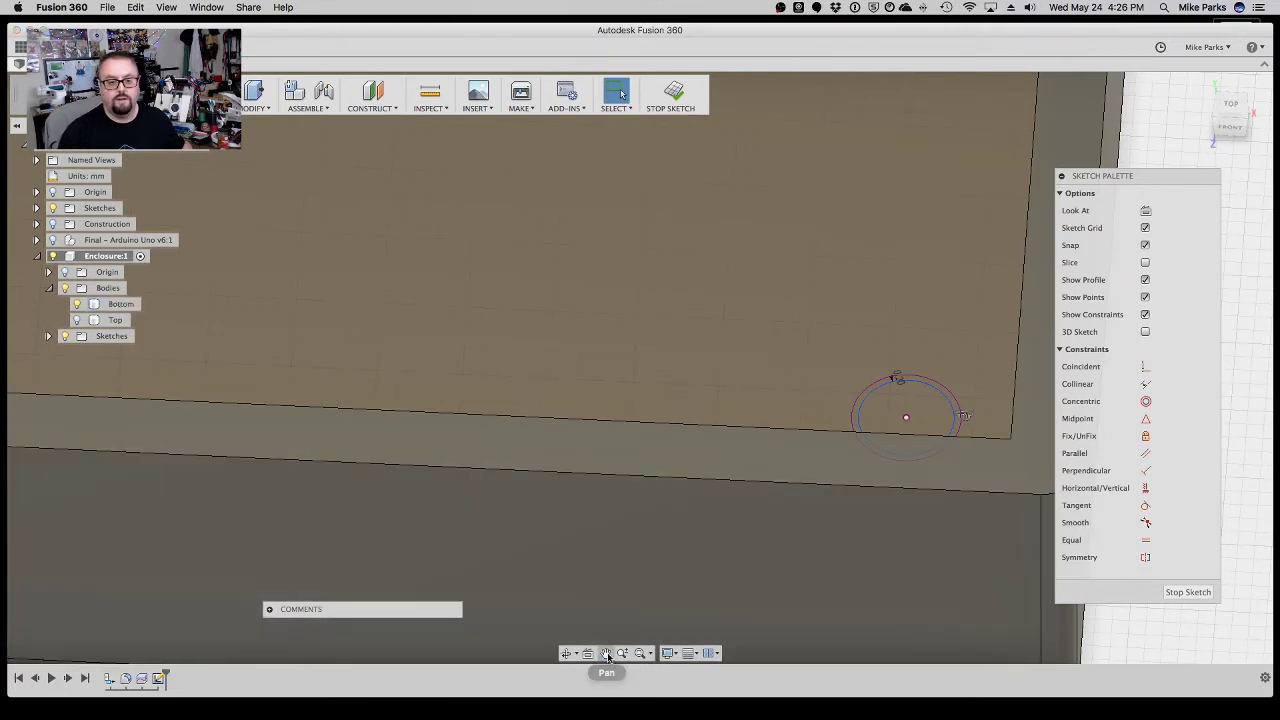
Offset the remaining hole circle at the floor's front-left inward by 0.2 mm and finish the sketch.
{"action": "left_click", "coordinate": [605, 653]}
{"action": "left_click_drag", "start_coordinate": [488, 326], "coordinate": [528, 372]}
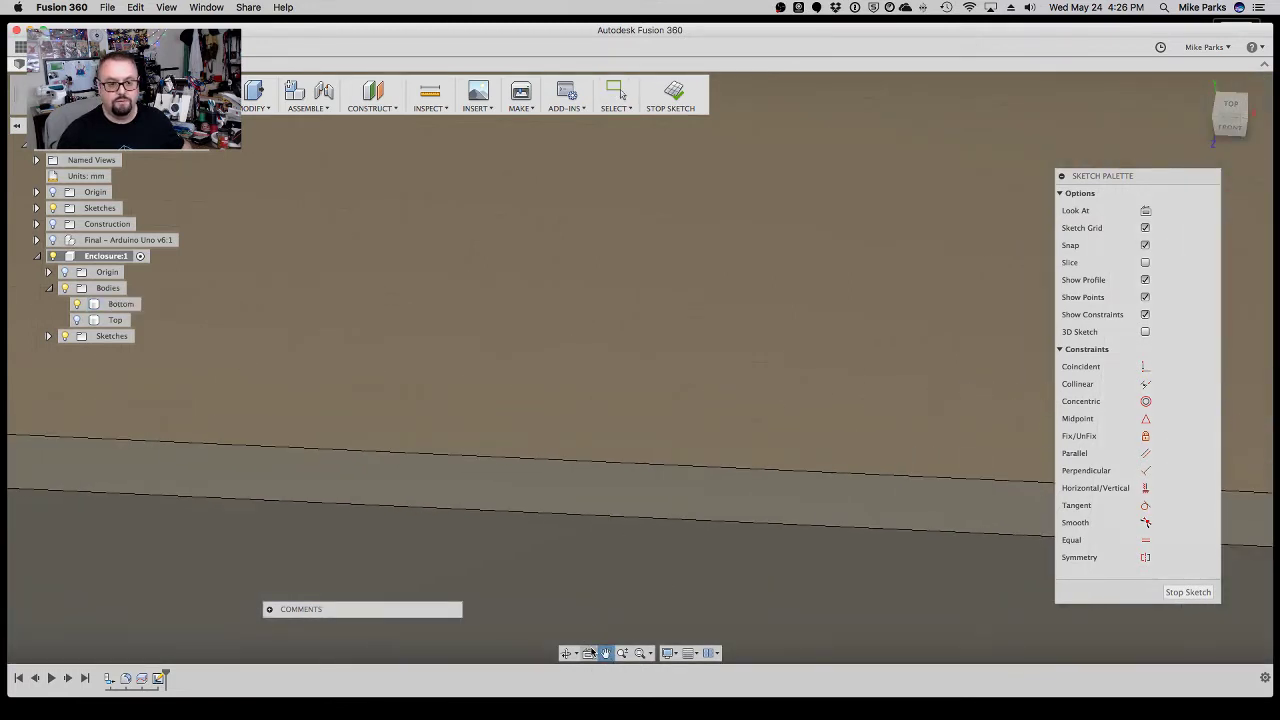
{"action": "left_click", "coordinate": [566, 653]}
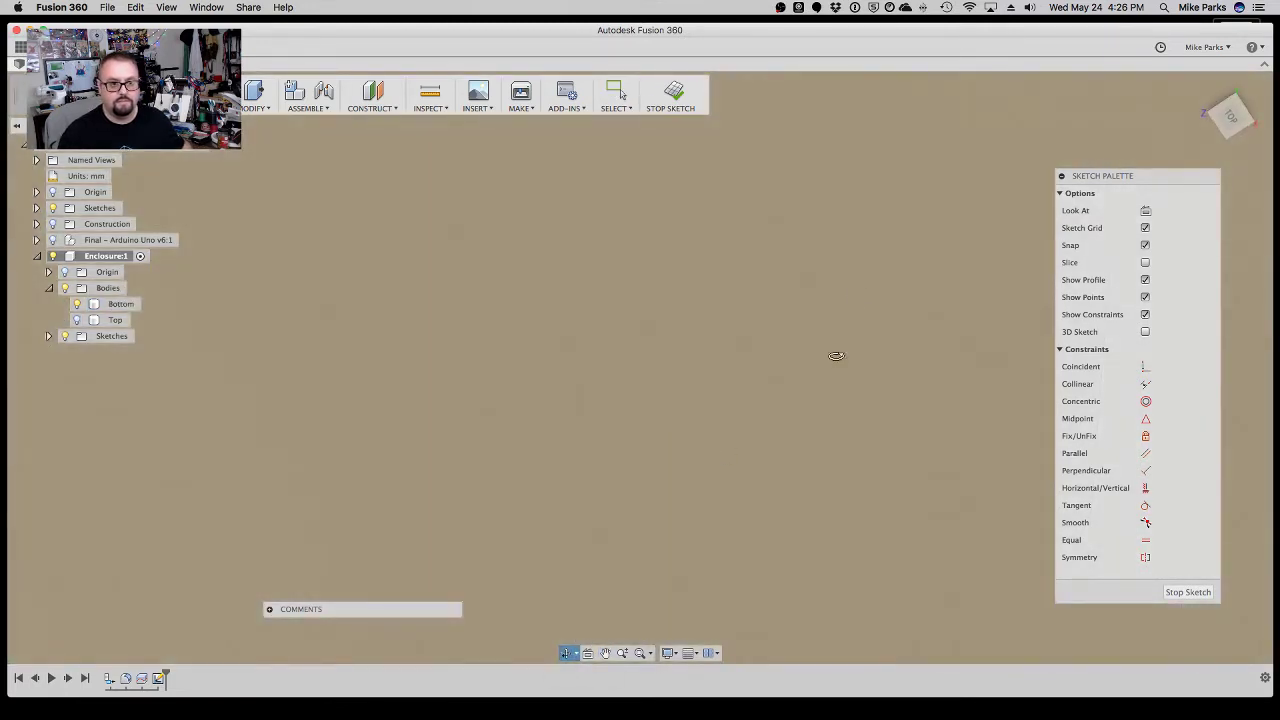
{"action": "middle_click_drag", "start_coordinate": [799, 404], "coordinate": [700, 330], "text": "shift"}
{"action": "scroll", "coordinate": [557, 291], "scroll_direction": "down", "scroll_amount": 5}
{"action": "scroll", "coordinate": [557, 291], "scroll_direction": "up", "scroll_amount": 5}
{"action": "scroll", "coordinate": [557, 291], "scroll_direction": "up", "scroll_amount": 3}
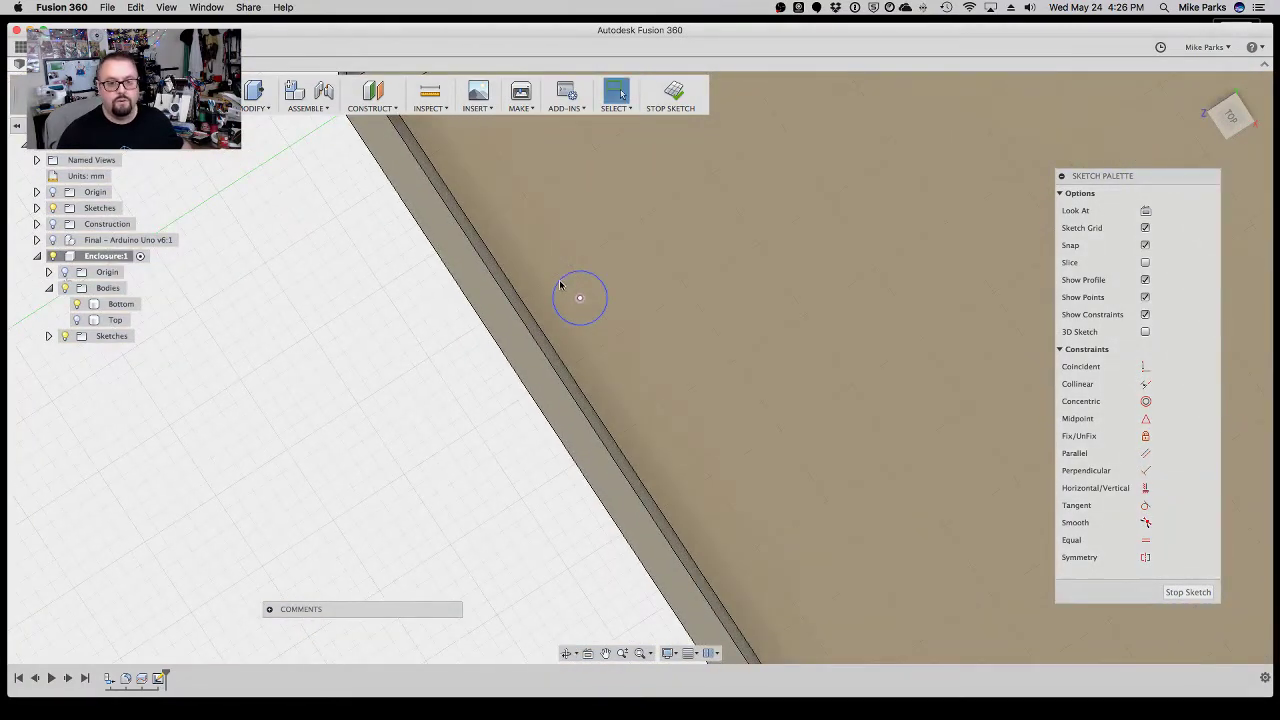
{"action": "left_click", "coordinate": [591, 279]}
{"action": "key", "text": "o"}
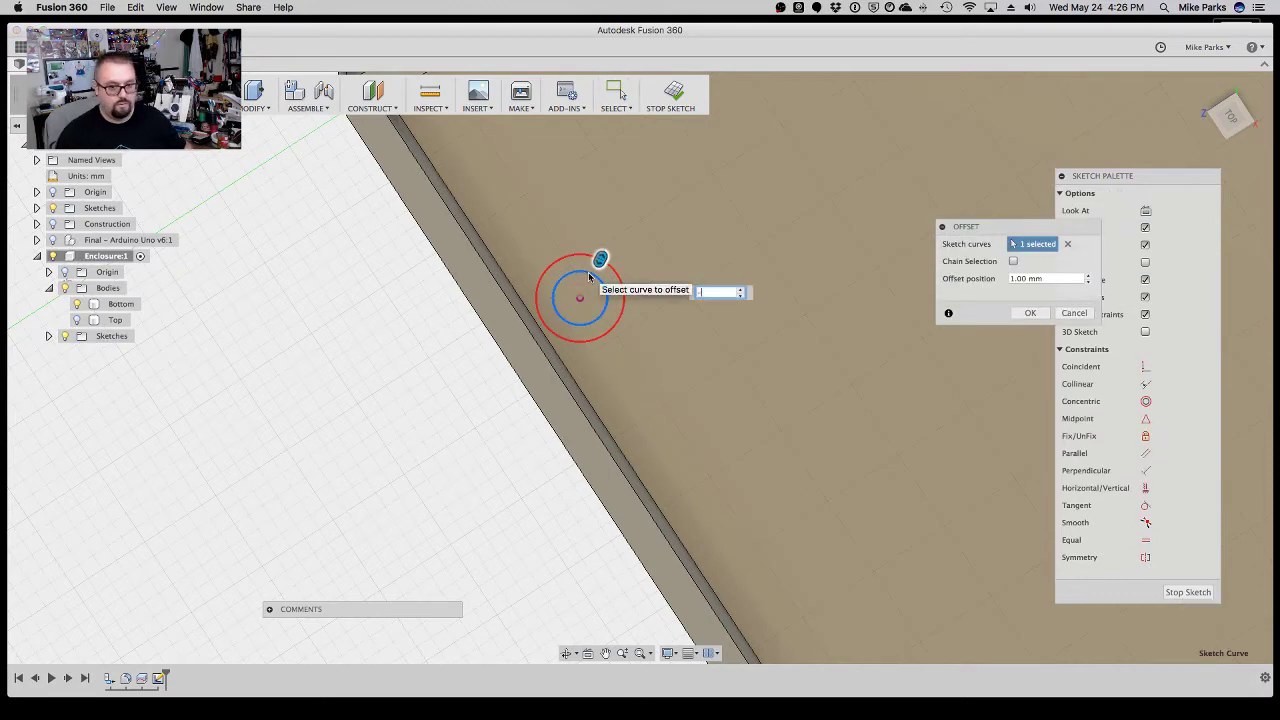
{"action": "type", "text": "-.2"}
{"action": "key", "text": "Return"}
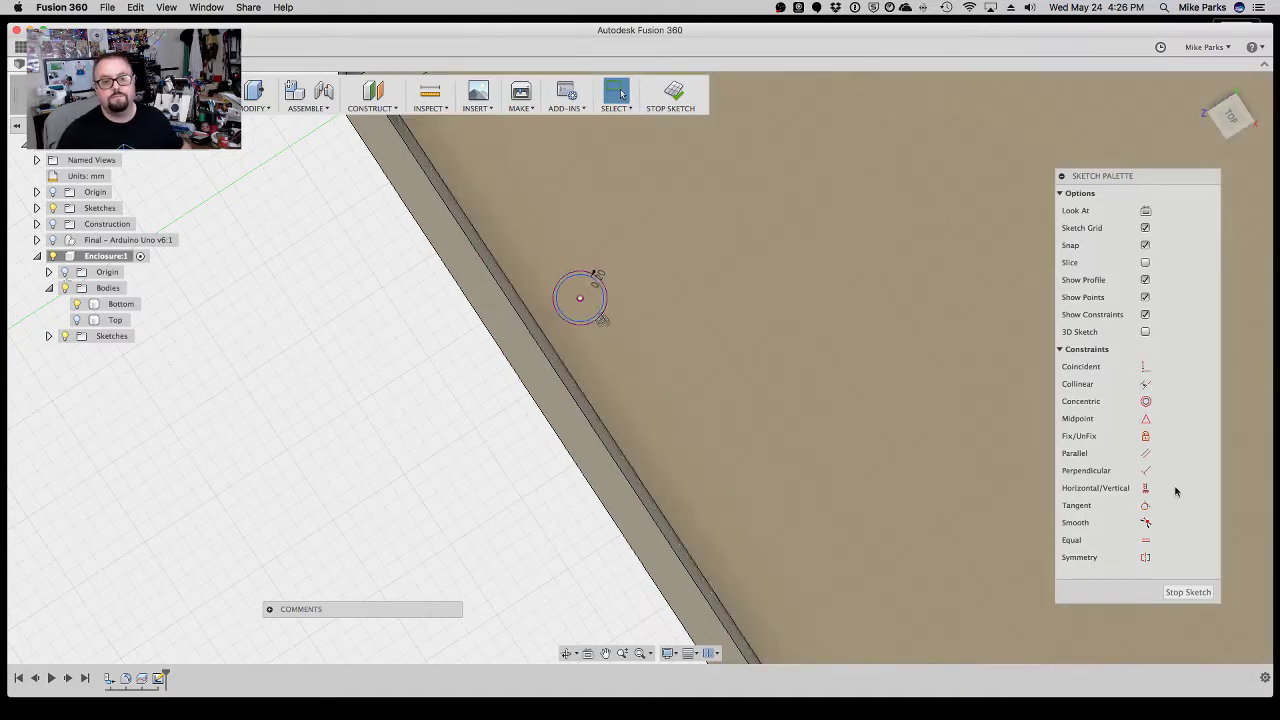
{"action": "left_click", "coordinate": [1187, 592]}
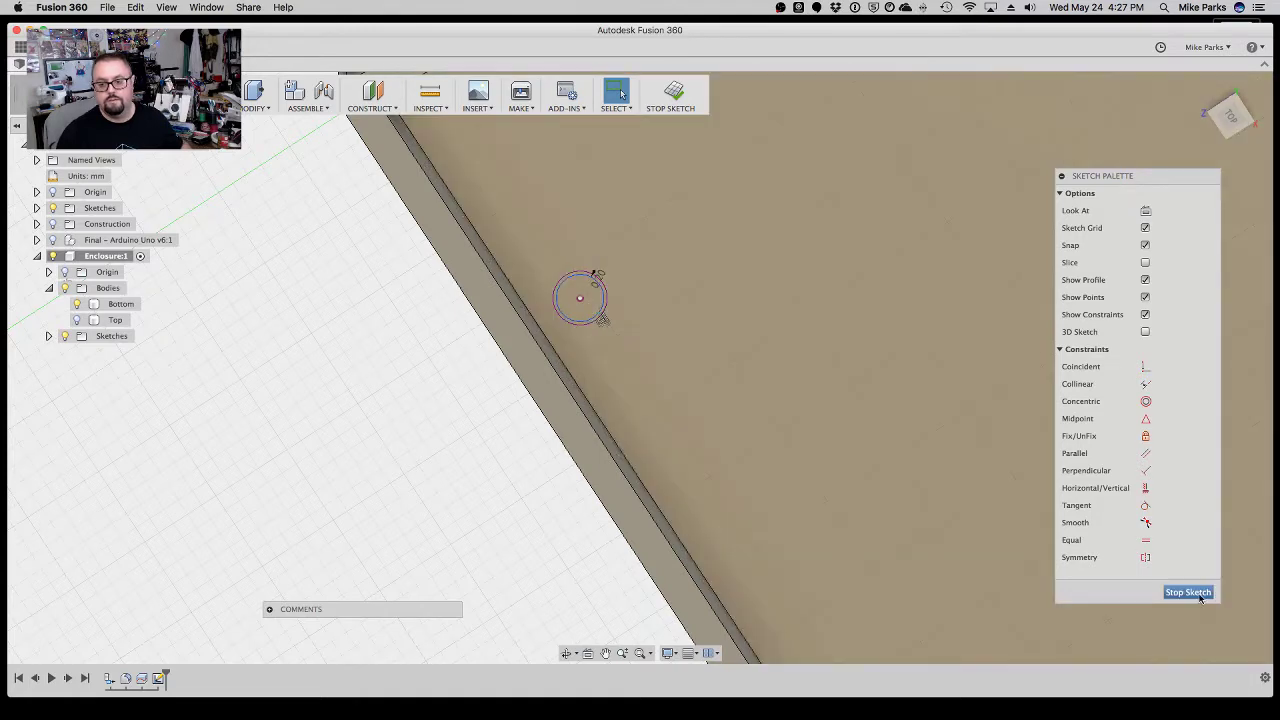
{"action": "left_click", "coordinate": [1188, 593]}
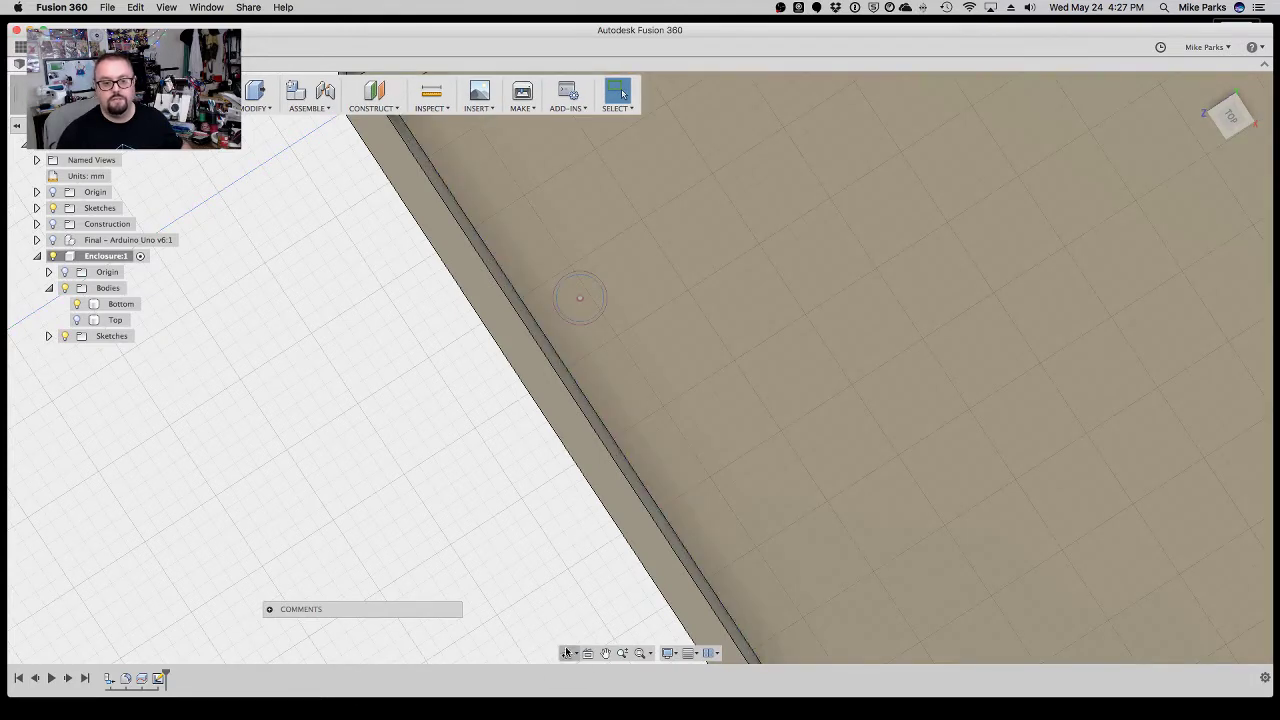
Extrude the four inner hole circles 14 mm up from the floor as pegs, joined to the Bottom body.
{"action": "left_click", "coordinate": [566, 652]}
{"action": "left_click_drag", "start_coordinate": [629, 600], "coordinate": [714, 634]}
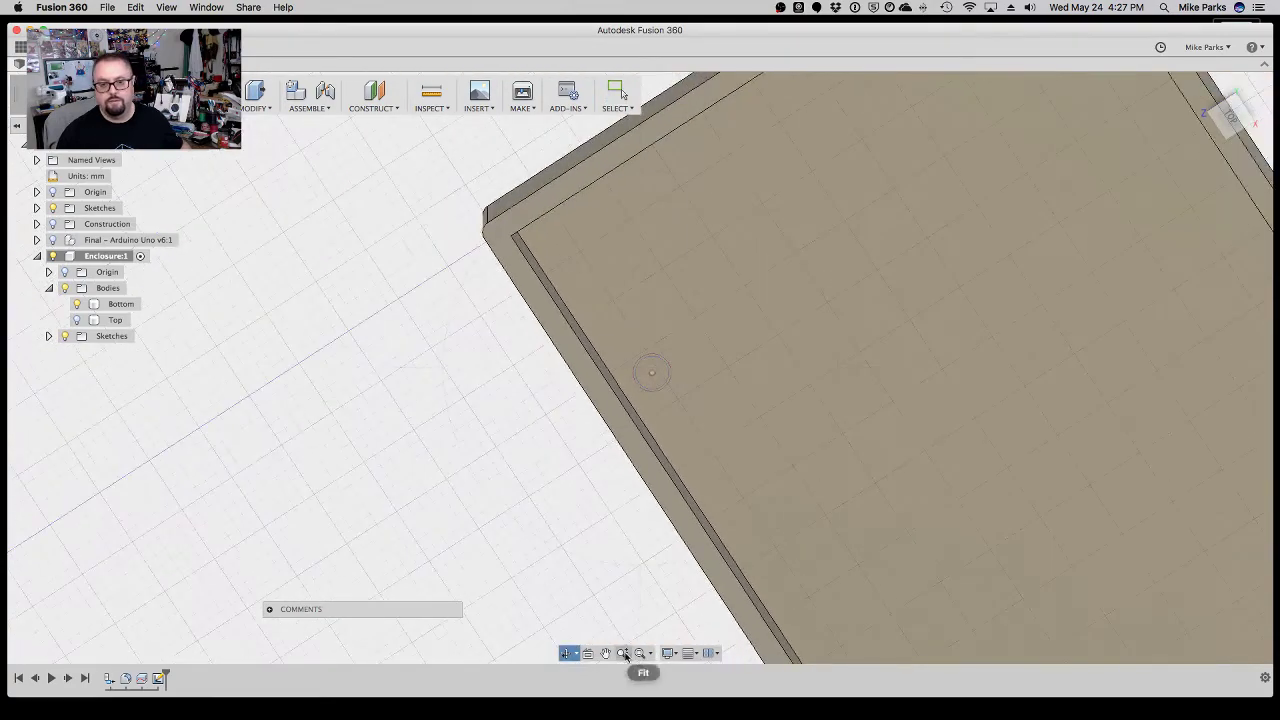
{"action": "left_click", "coordinate": [605, 653]}
{"action": "left_click_drag", "start_coordinate": [874, 538], "coordinate": [726, 438]}
{"action": "scroll", "coordinate": [726, 438], "scroll_direction": "down", "scroll_amount": 3}
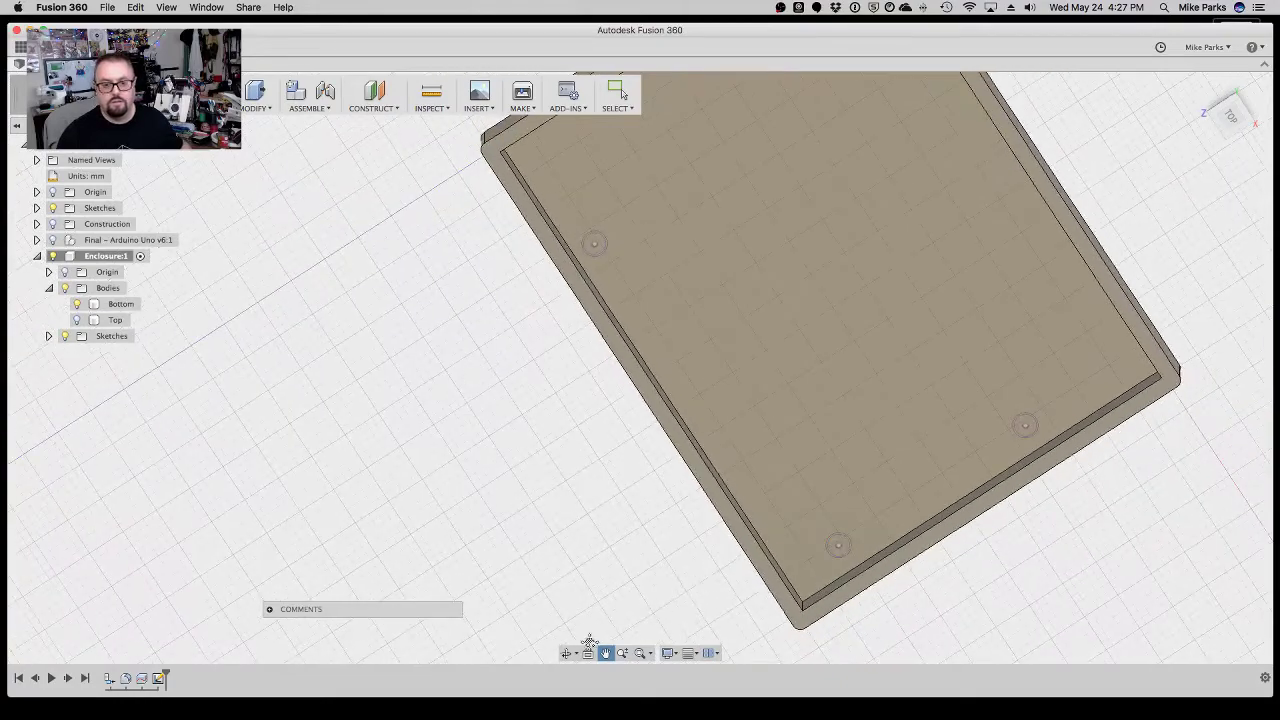
{"action": "scroll", "coordinate": [626, 580], "scroll_direction": "up", "scroll_amount": 3}
{"action": "scroll", "coordinate": [631, 600], "scroll_direction": "down", "scroll_amount": 3}
{"action": "left_click", "coordinate": [565, 655]}
{"action": "left_click_drag", "start_coordinate": [580, 634], "coordinate": [707, 479]}
{"action": "left_click", "coordinate": [605, 653]}
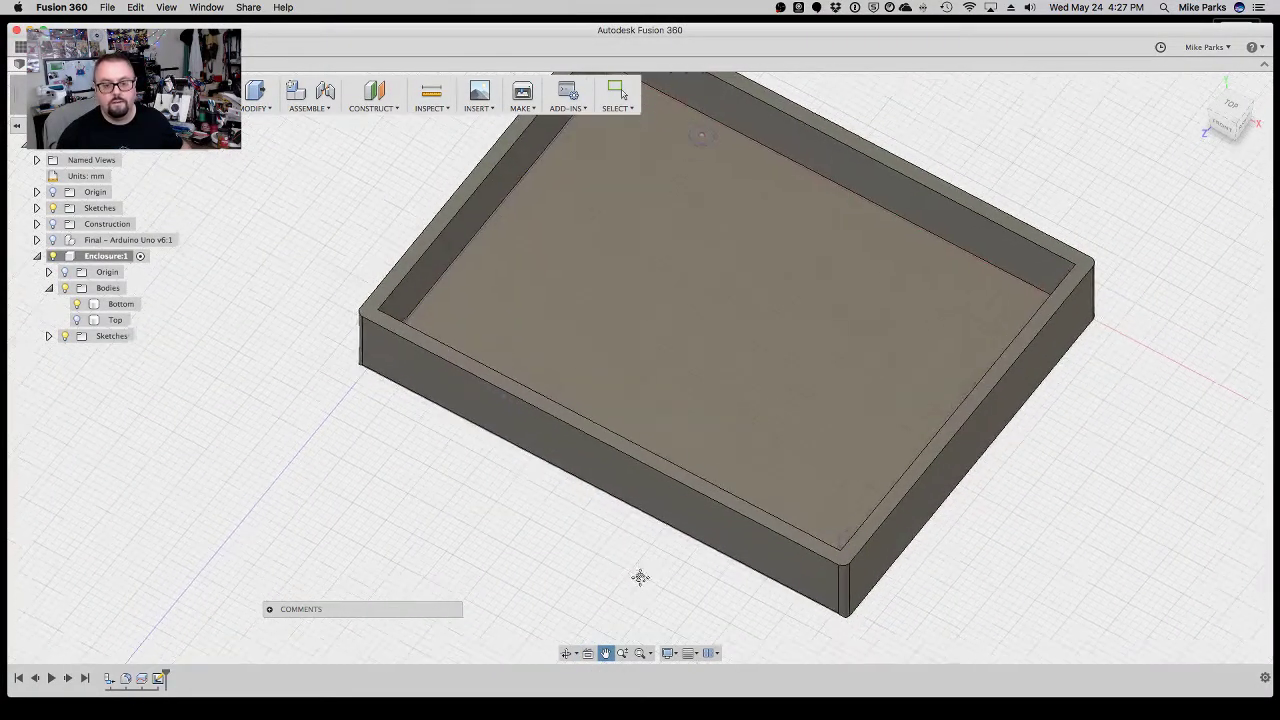
{"action": "left_click", "coordinate": [575, 653]}
{"action": "left_click_drag", "start_coordinate": [1030, 553], "coordinate": [1043, 509]}
{"action": "left_click", "coordinate": [566, 653]}
{"action": "mouse_move", "coordinate": [599, 469]}
{"action": "left_mouse_down"}
{"action": "mouse_move", "coordinate": [637, 571]}
{"action": "mouse_move", "coordinate": [663, 528]}
{"action": "left_mouse_up"}
{"action": "key", "text": "Escape"}
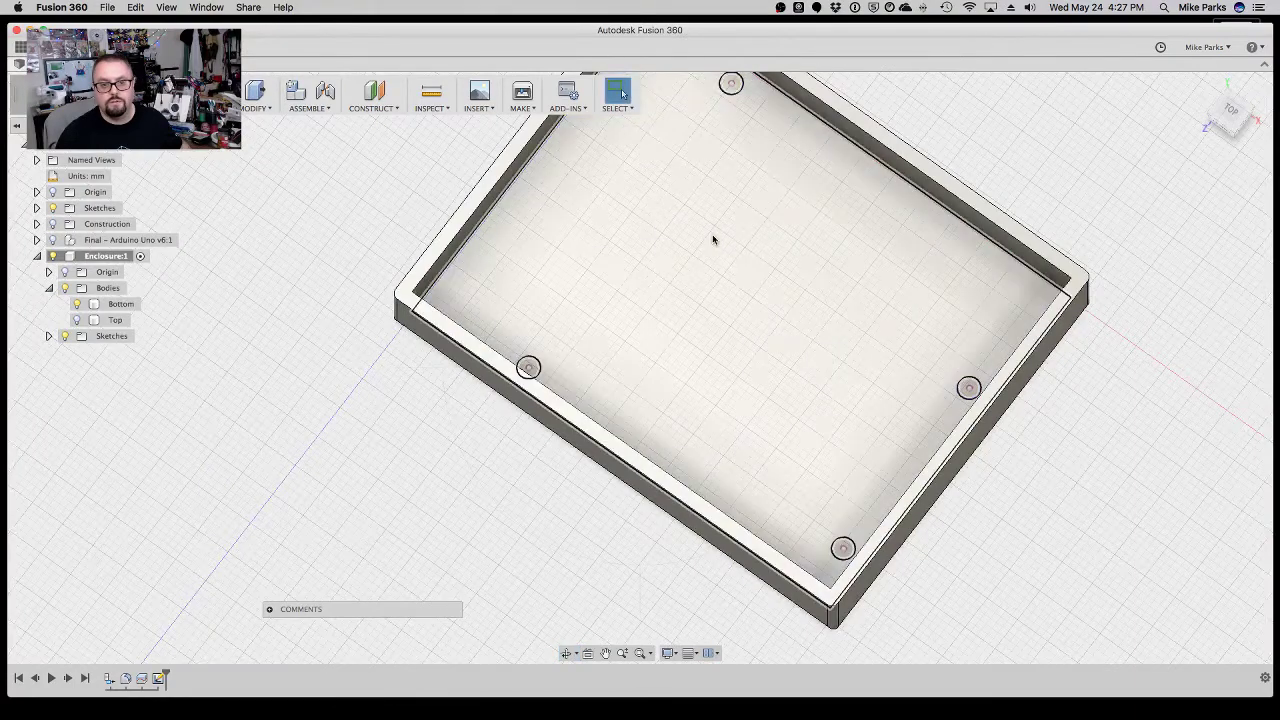
{"action": "key", "text": "e"}
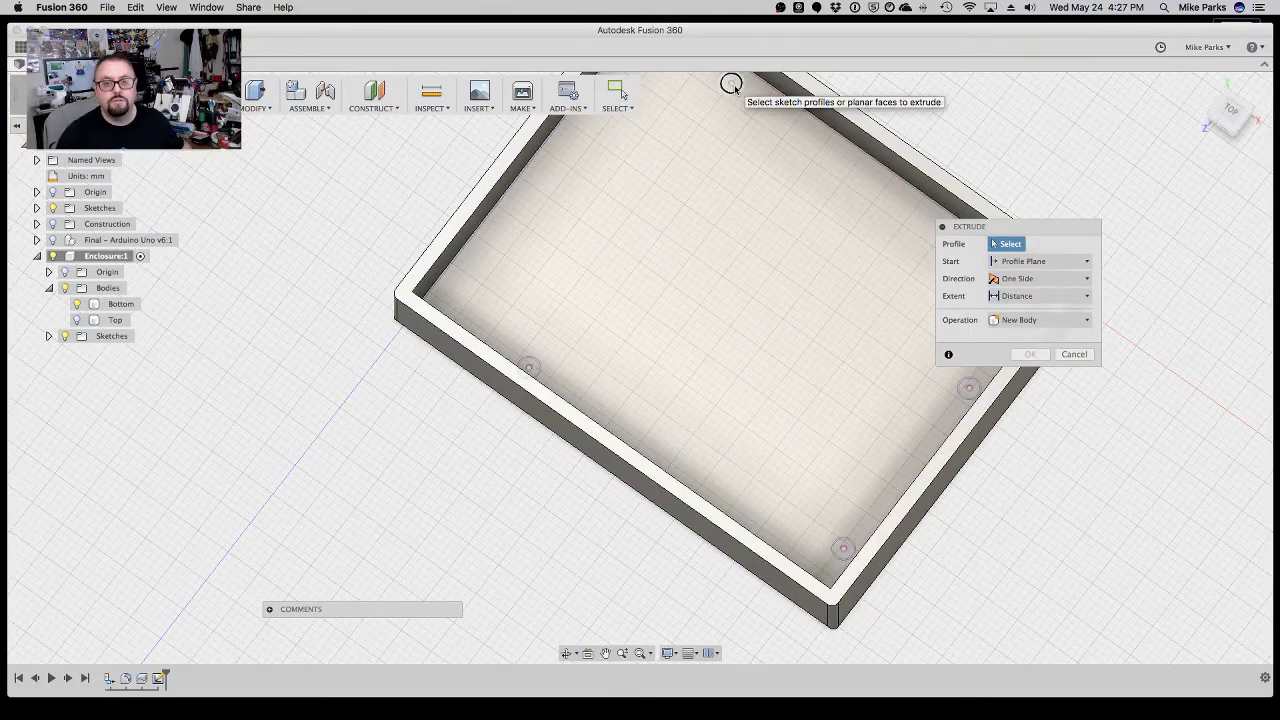
{"action": "left_click", "coordinate": [731, 84]}
{"action": "left_click_drag", "start_coordinate": [1022, 230], "coordinate": [1187, 217]}
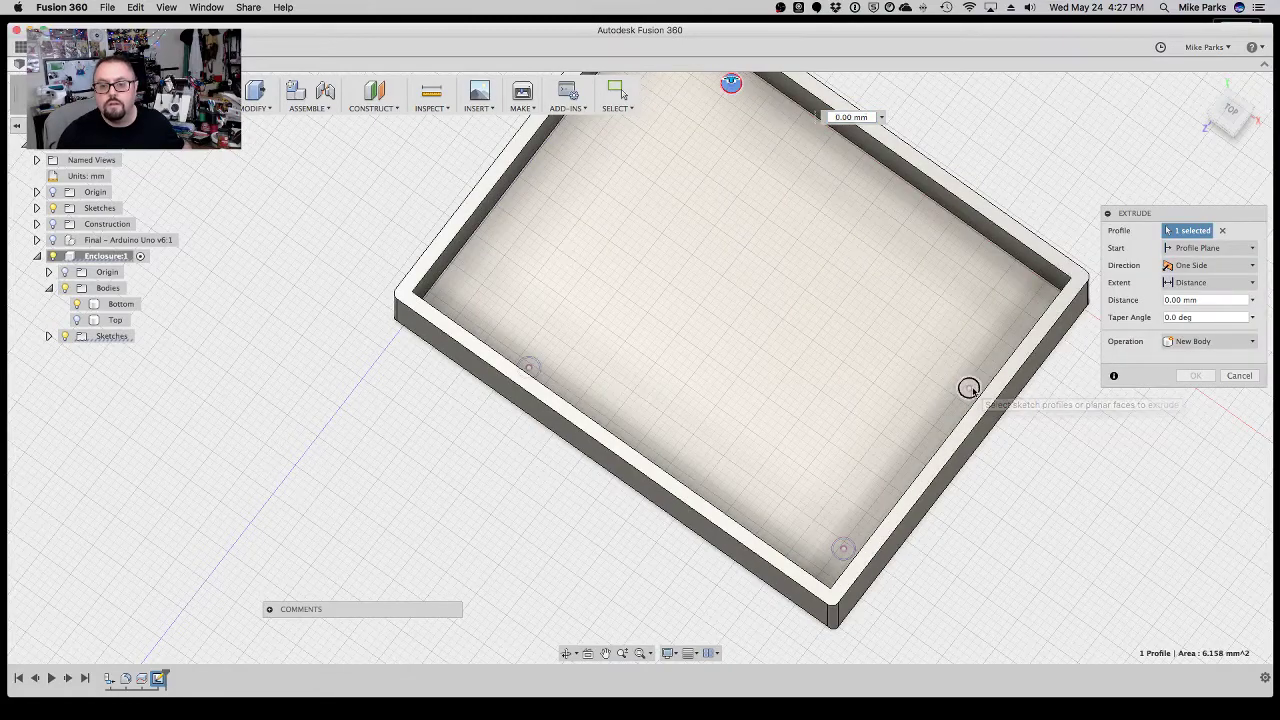
{"action": "left_click", "coordinate": [969, 389]}
{"action": "left_click", "coordinate": [843, 549]}
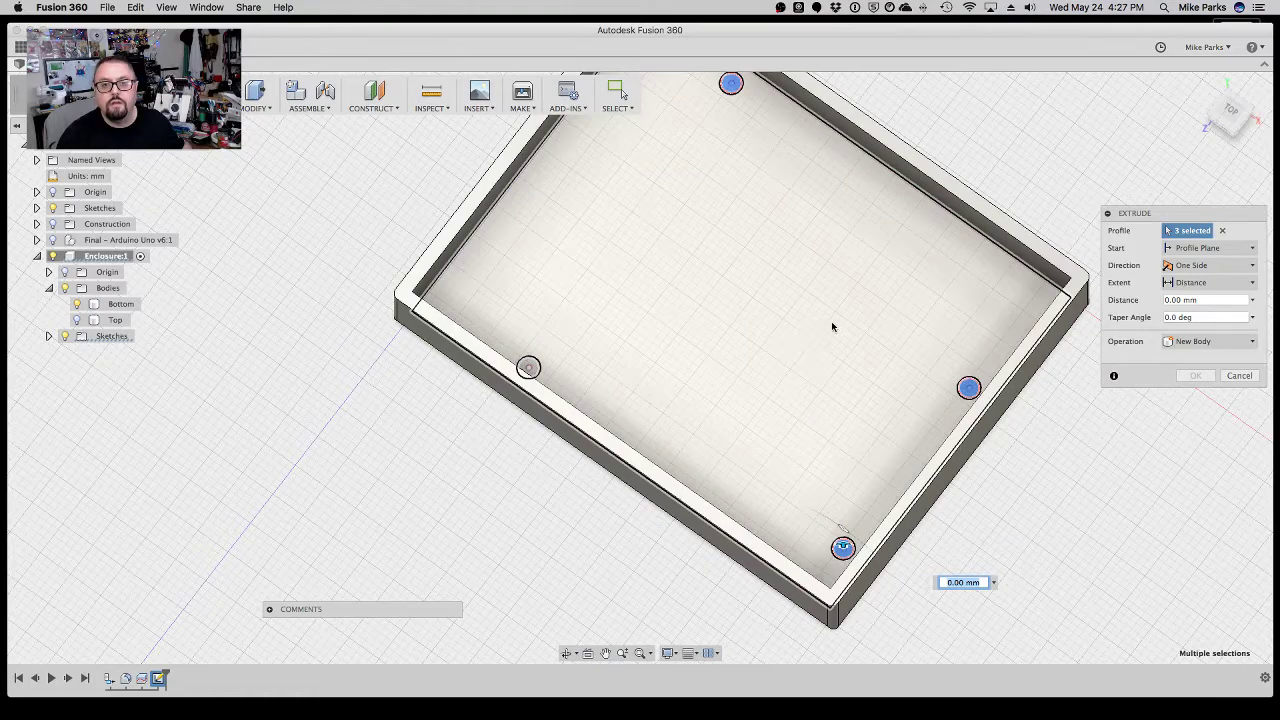
{"action": "left_click", "coordinate": [528, 367]}
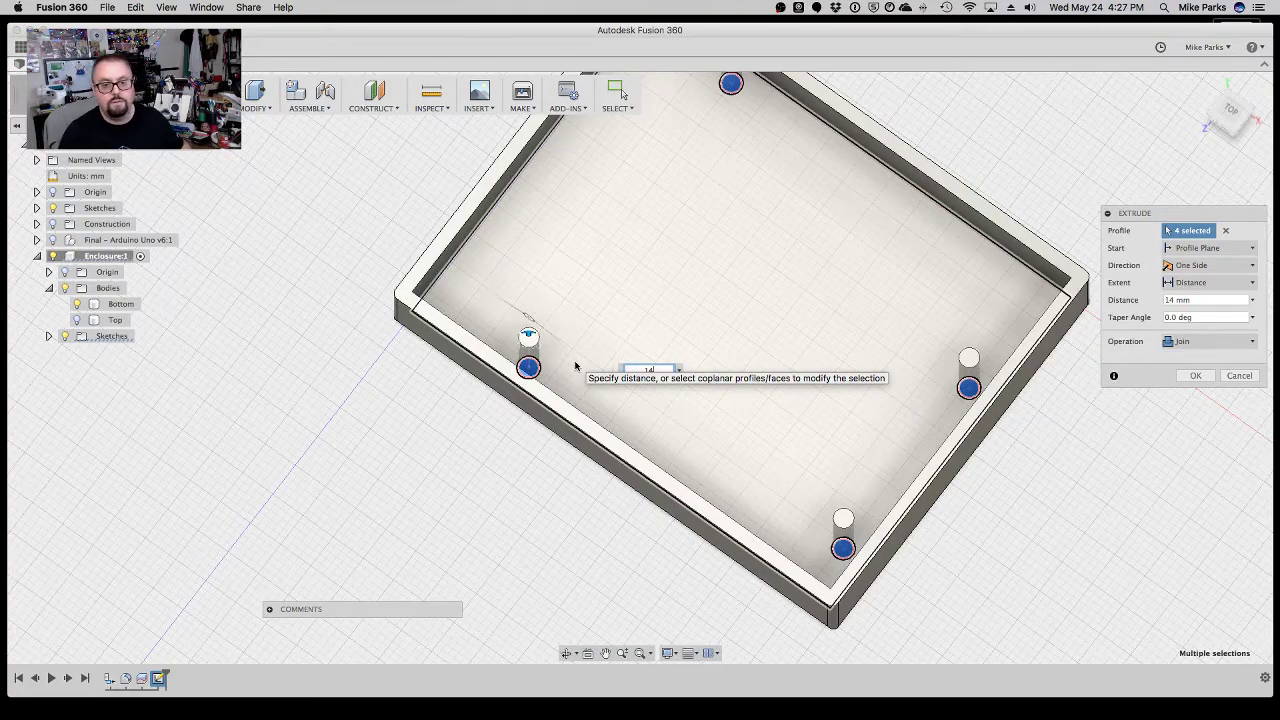
{"action": "key", "text": "Return"}
Check the four pegs' height against the Bottom body's rim from the left side and at an angle.
{"action": "left_click", "coordinate": [566, 653]}
{"action": "left_click_drag", "start_coordinate": [560, 600], "coordinate": [716, 465]}
{"action": "left_click", "coordinate": [1231, 116]}
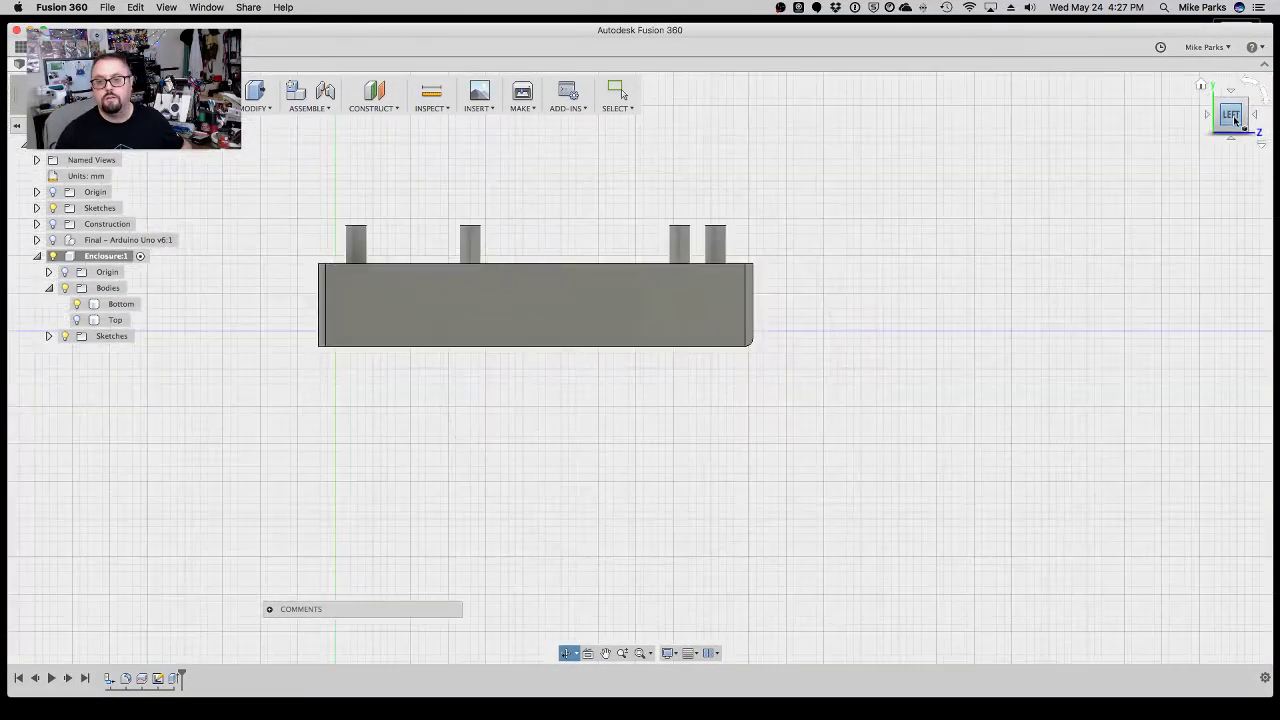
{"action": "left_click", "coordinate": [567, 654]}
{"action": "left_click_drag", "start_coordinate": [686, 477], "coordinate": [603, 511]}
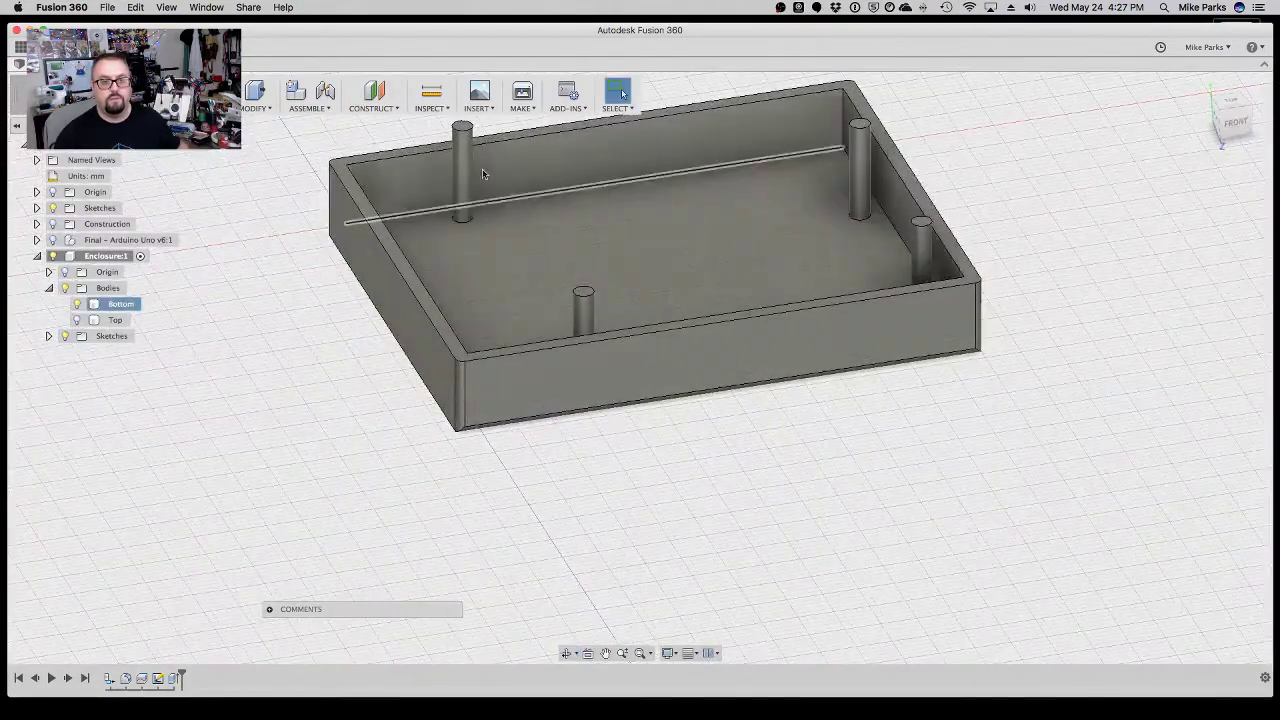
Fillet the top edges of the rear-left and rear-right pegs with a 0.2 mm constant radius.
{"action": "left_click", "coordinate": [463, 128]}
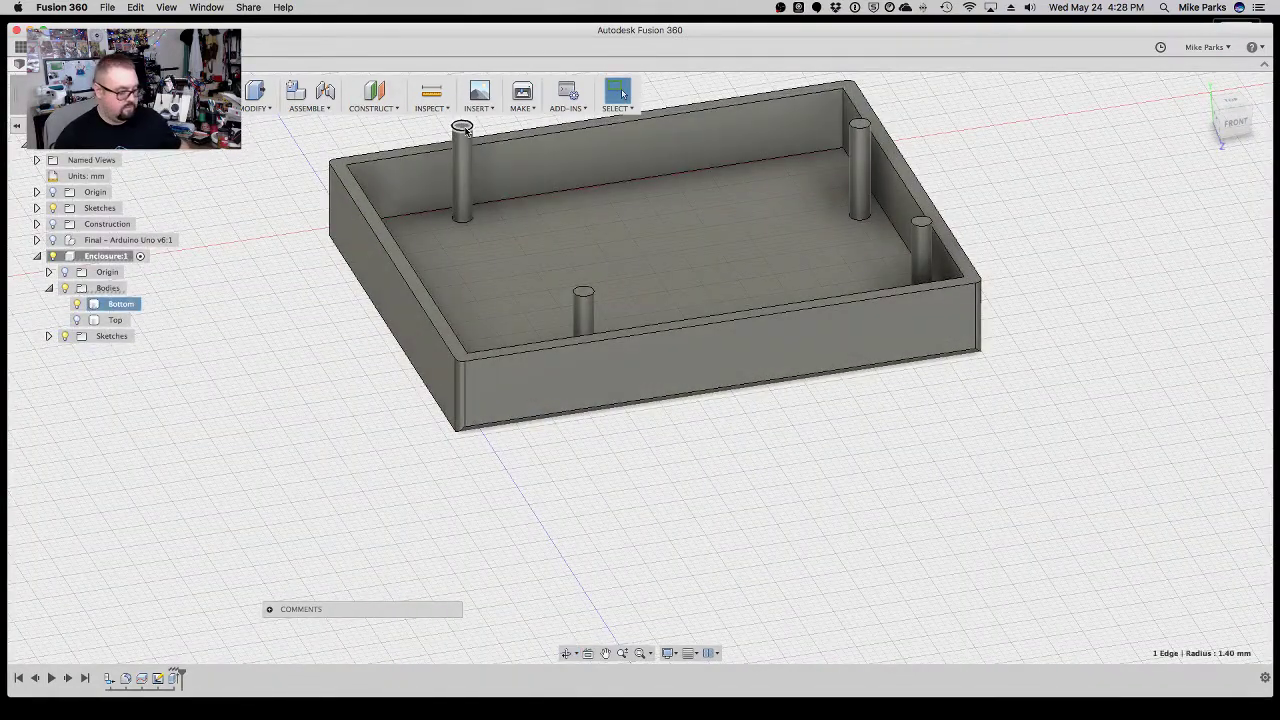
{"action": "key", "text": "f"}
{"action": "type", "text": ".2"}
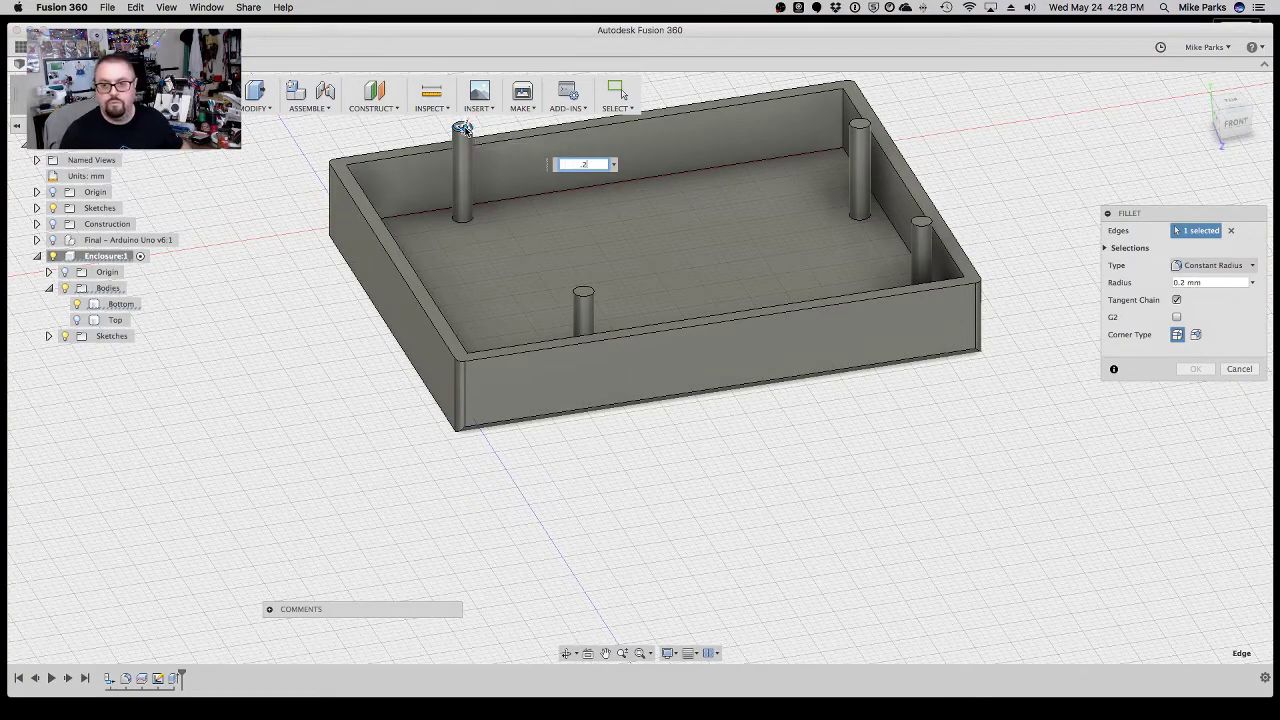
{"action": "key", "text": "Return"}
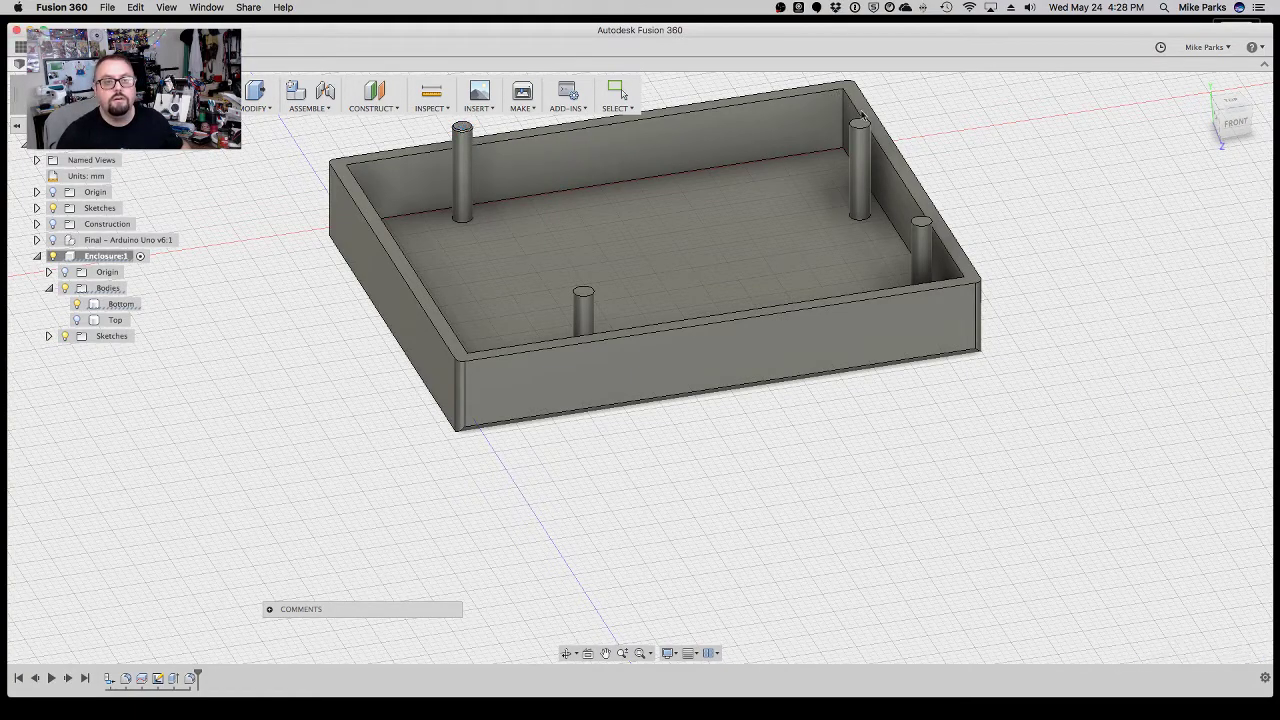
{"action": "left_click", "coordinate": [853, 125]}
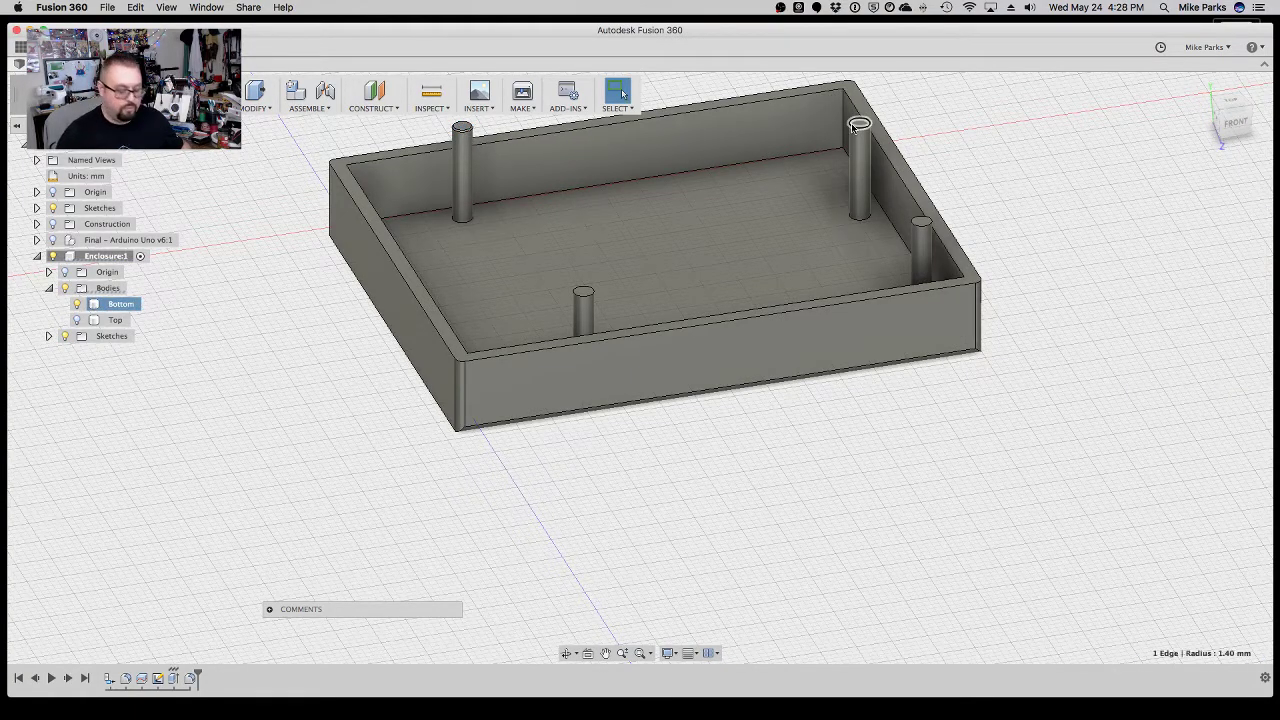
{"action": "key", "text": "f"}
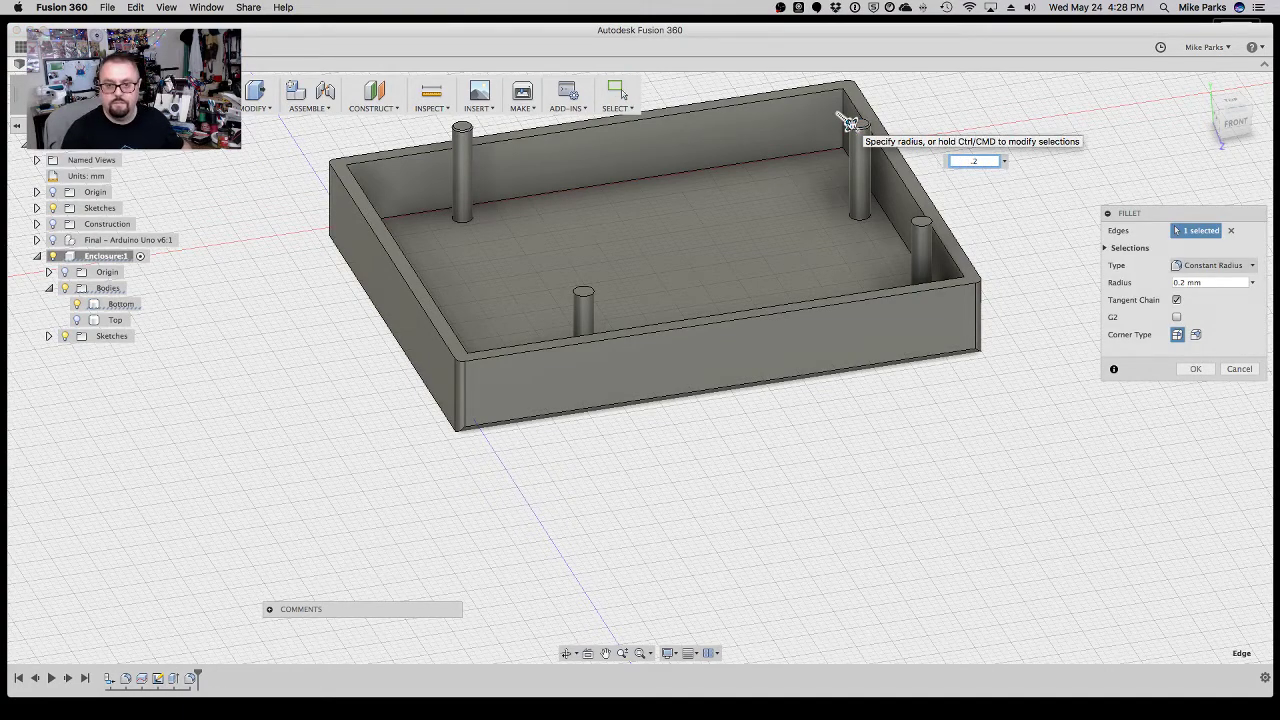
{"action": "key", "text": "Return"}
Round the top edges of the front-right and front-left pegs with a 0.2 mm fillet.
{"action": "left_click", "coordinate": [922, 225]}
{"action": "type", "text": "f"}
{"action": "type", "text": ".2"}
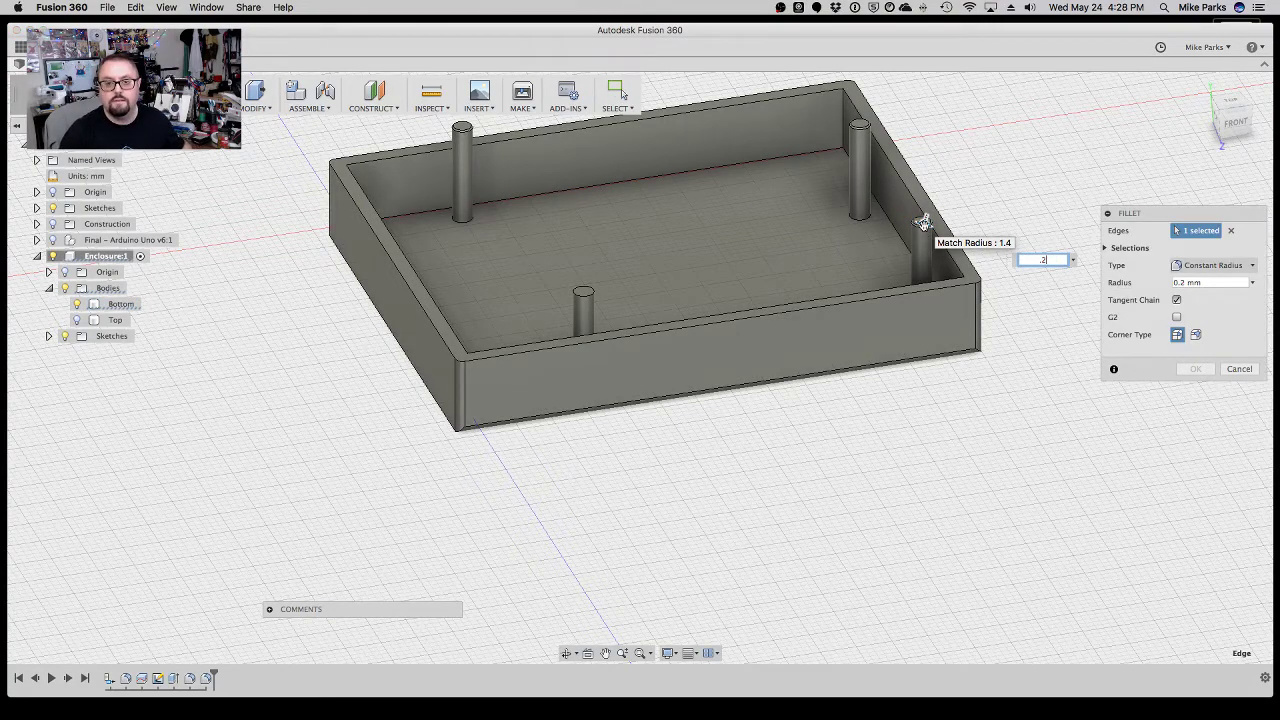
{"action": "key", "text": "Return"}
{"action": "left_click", "coordinate": [592, 296]}
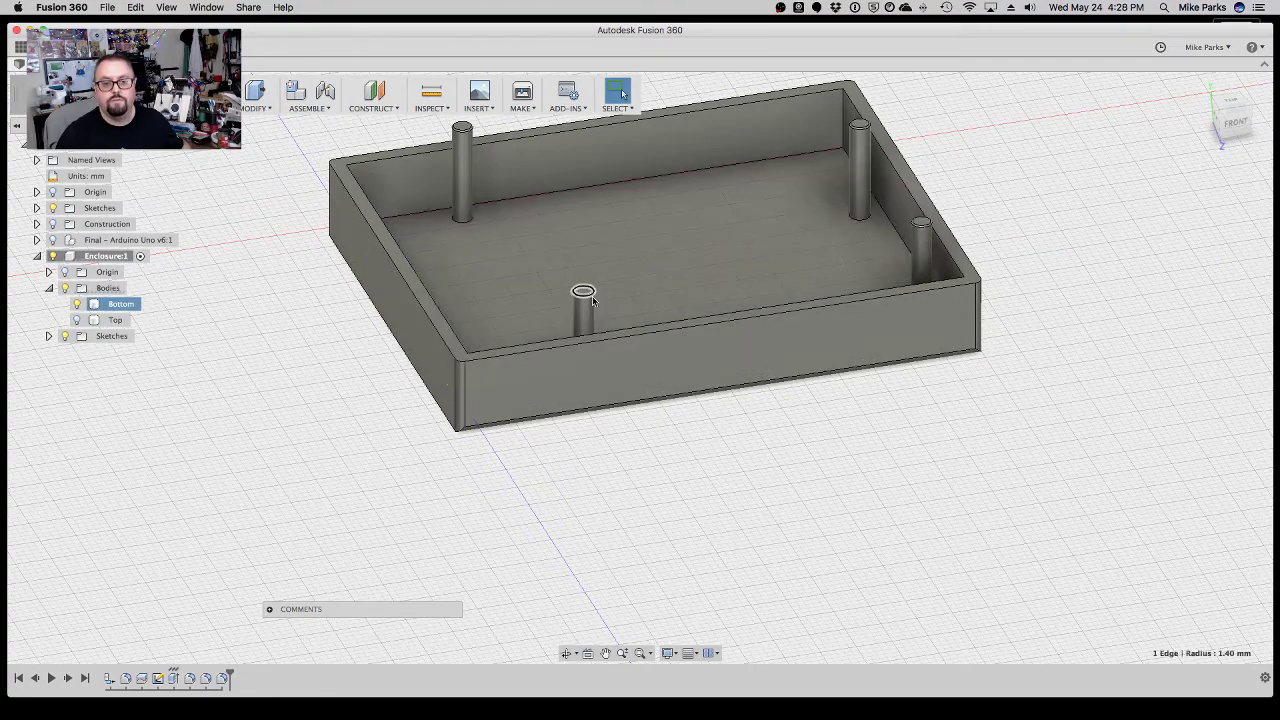
{"action": "key", "text": "f"}
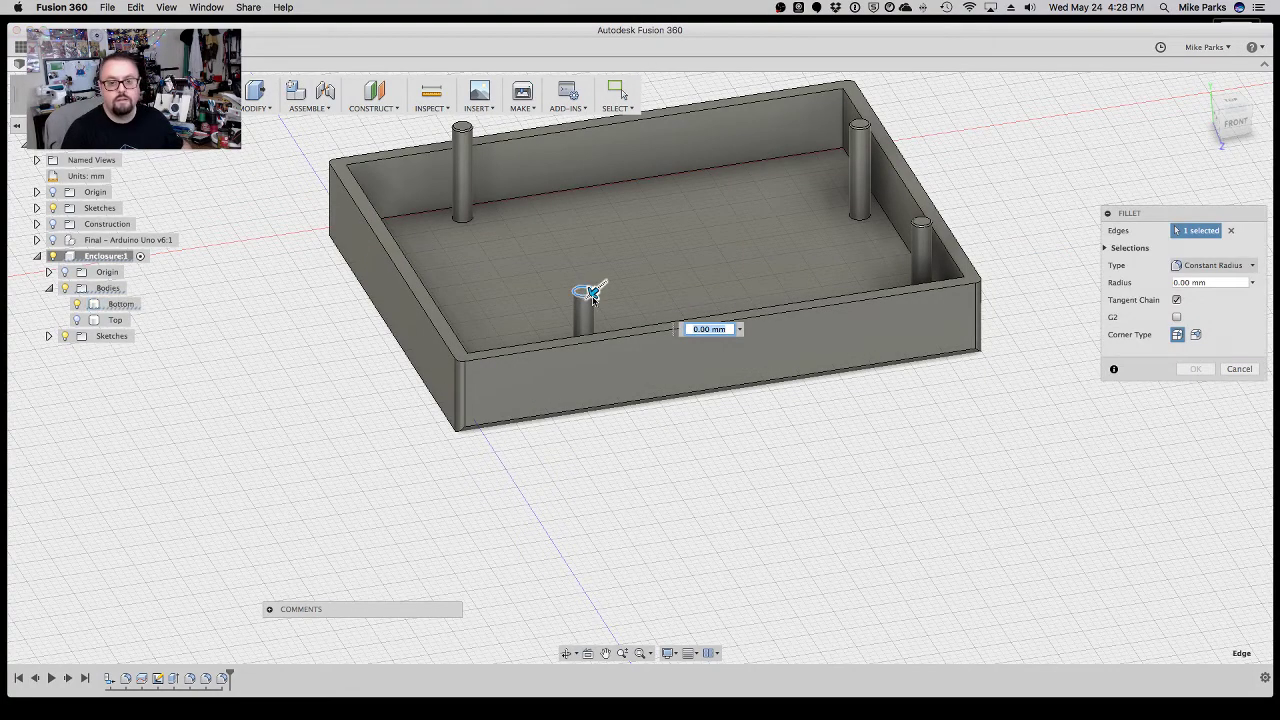
{"action": "key", "text": "Return"}
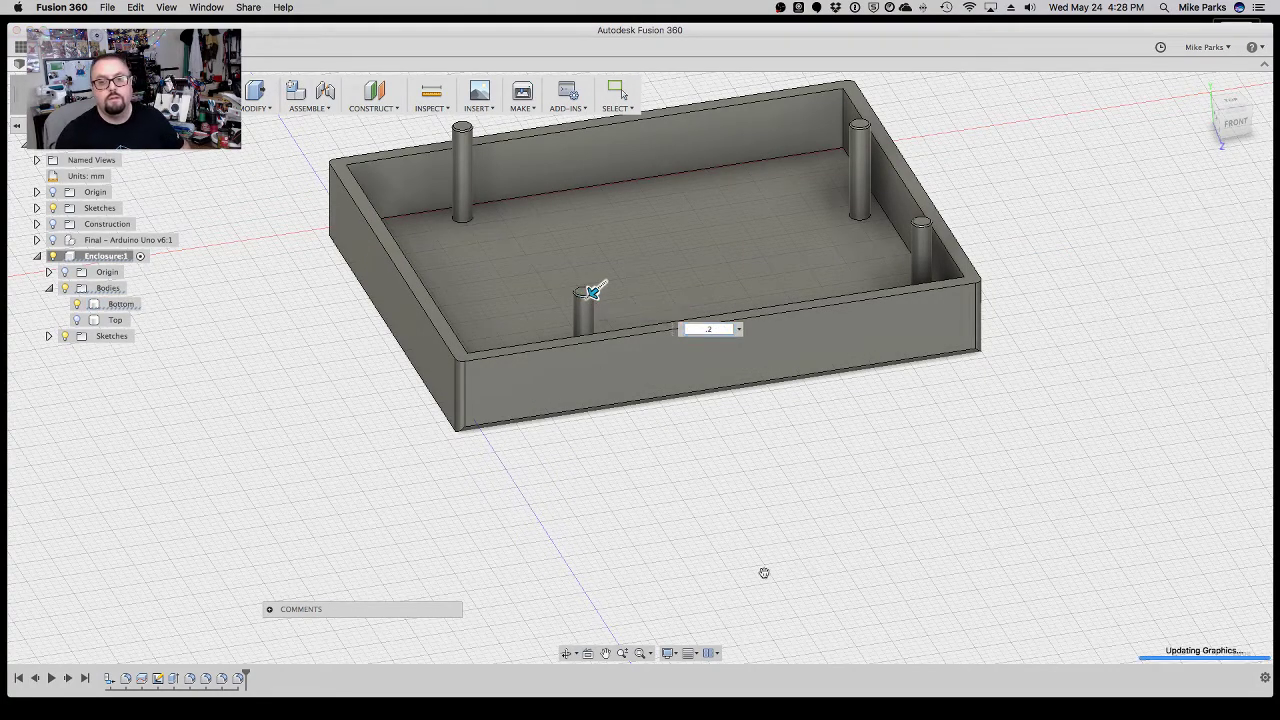
View the enclosure from the top, list its sketches and hide all of its bodies to expose the hole circles.
{"action": "left_click", "coordinate": [566, 653]}
{"action": "left_click_drag", "start_coordinate": [690, 560], "coordinate": [650, 153]}
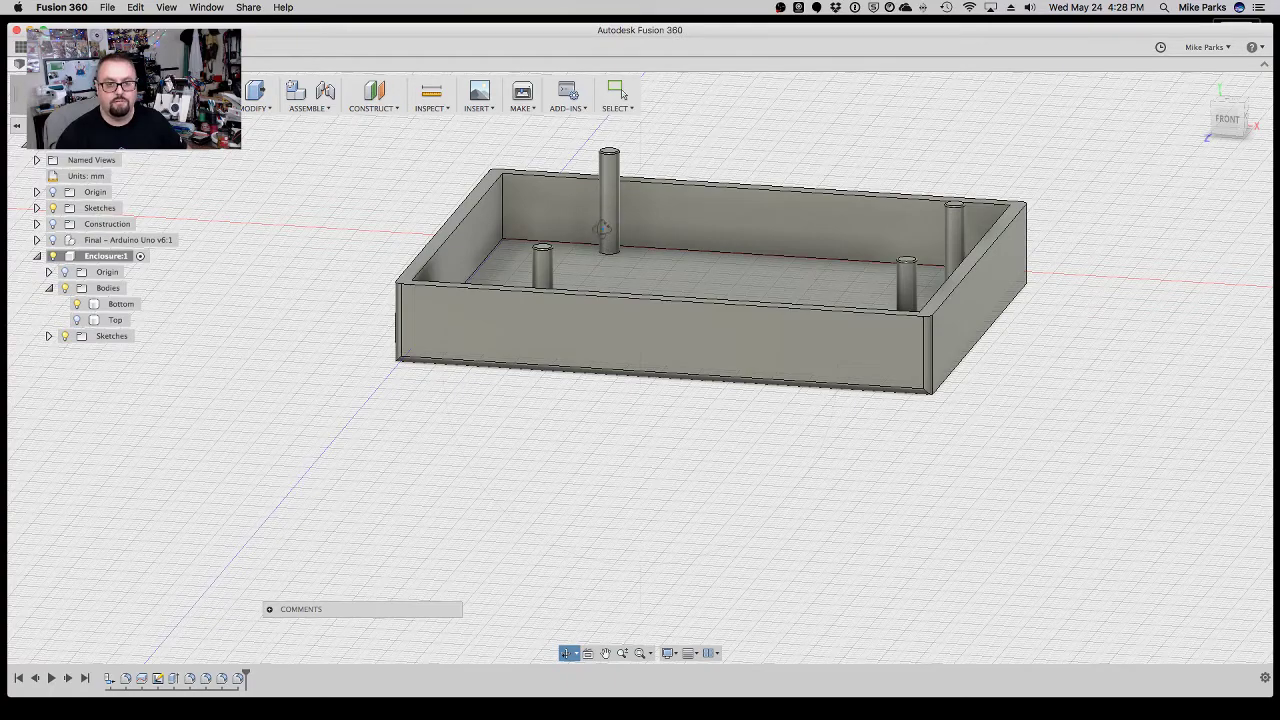
{"action": "mouse_move", "coordinate": [648, 298]}
{"action": "middle_mouse_down", "text": "shift"}
{"action": "mouse_move", "coordinate": [677, 314]}
{"action": "mouse_move", "coordinate": [659, 310]}
{"action": "middle_mouse_up", "text": "shift"}
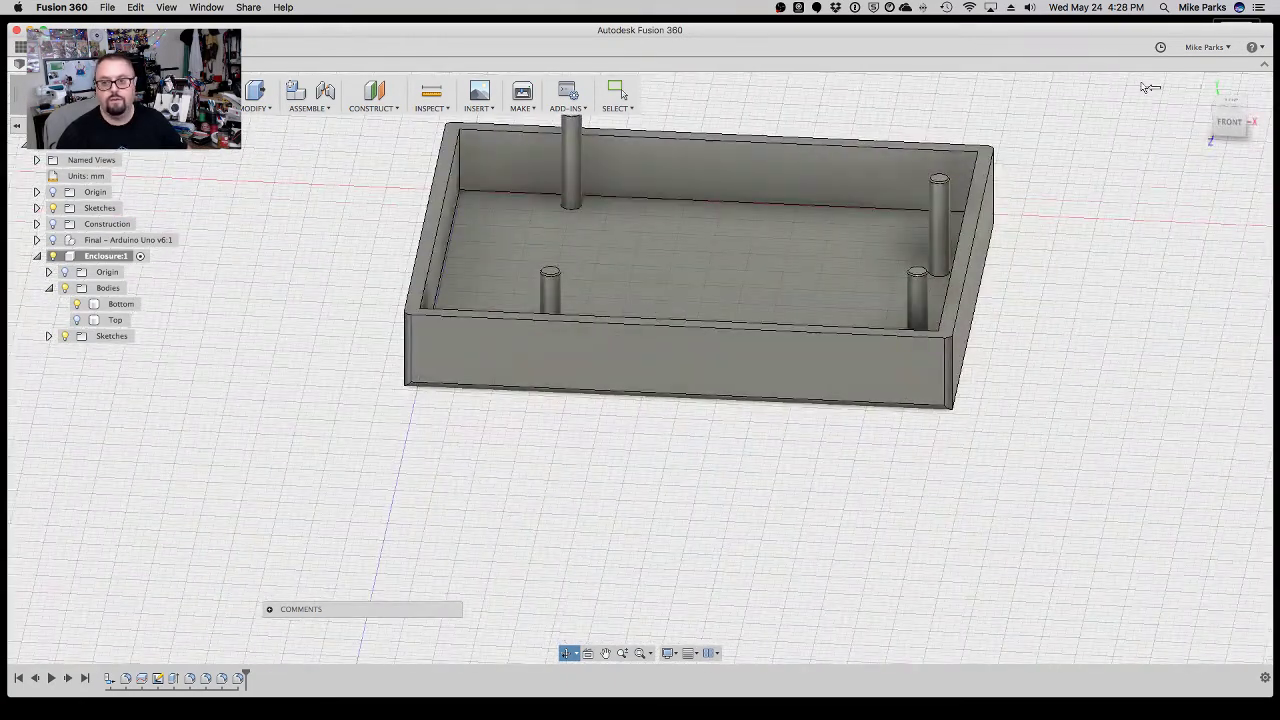
{"action": "left_click", "coordinate": [1230, 106]}
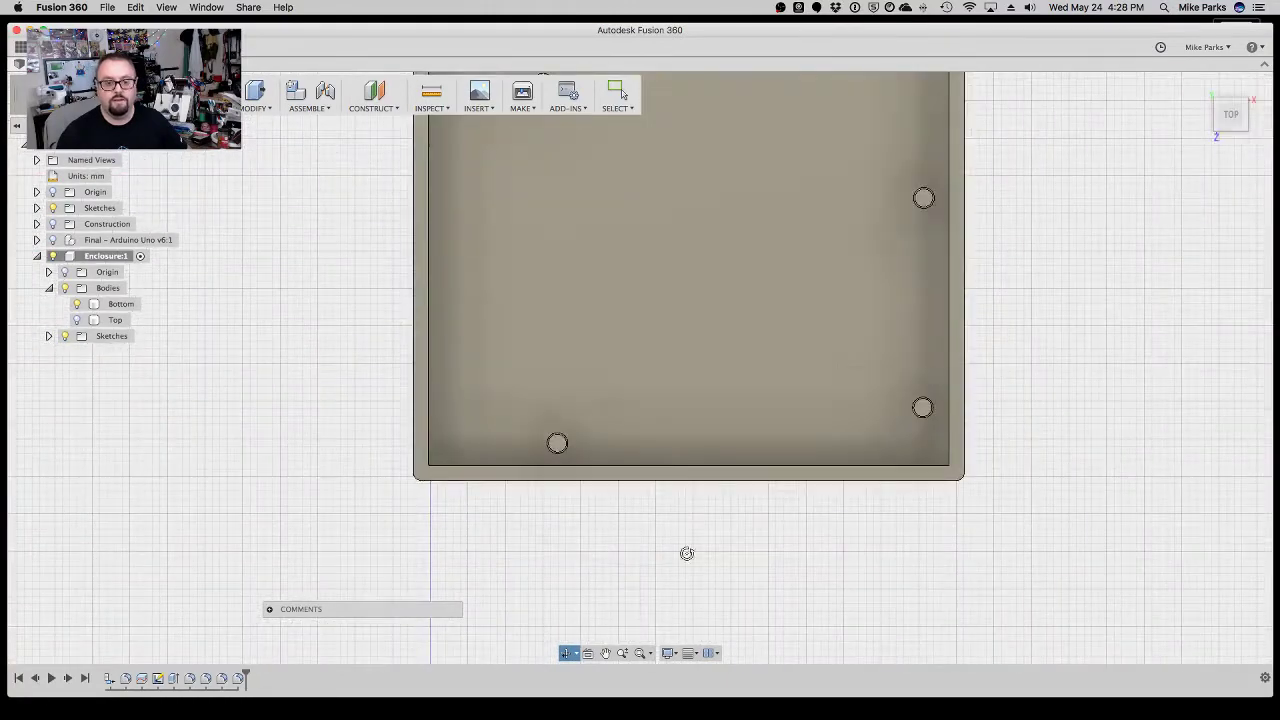
{"action": "left_click", "coordinate": [640, 653]}
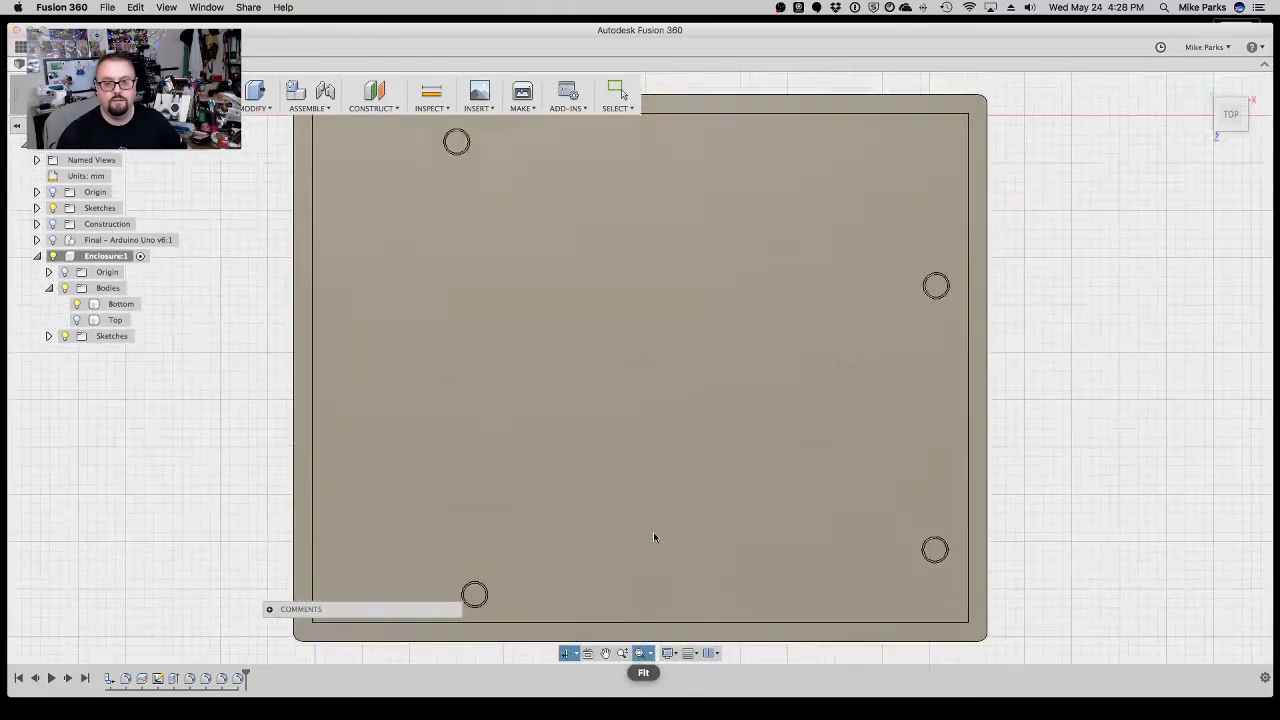
{"action": "scroll", "coordinate": [654, 532], "scroll_direction": "down", "scroll_amount": 2}
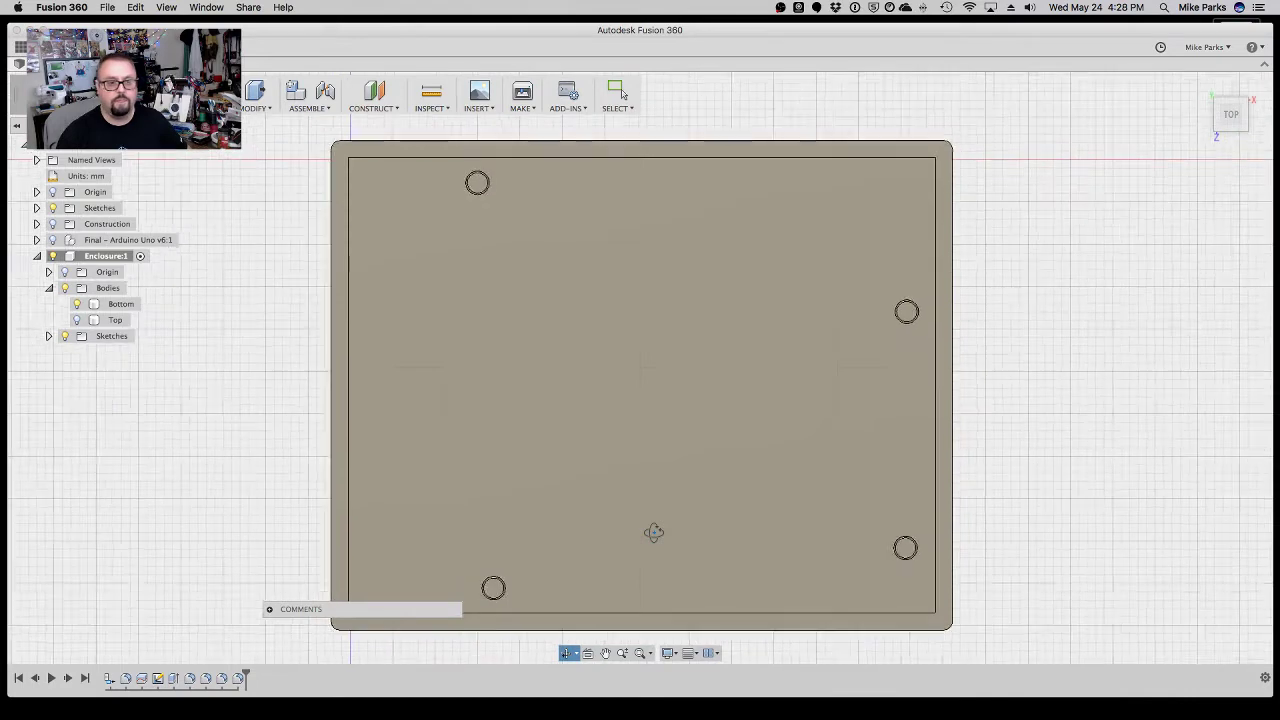
{"action": "left_click", "coordinate": [49, 337]}
{"action": "left_click", "coordinate": [75, 352]}
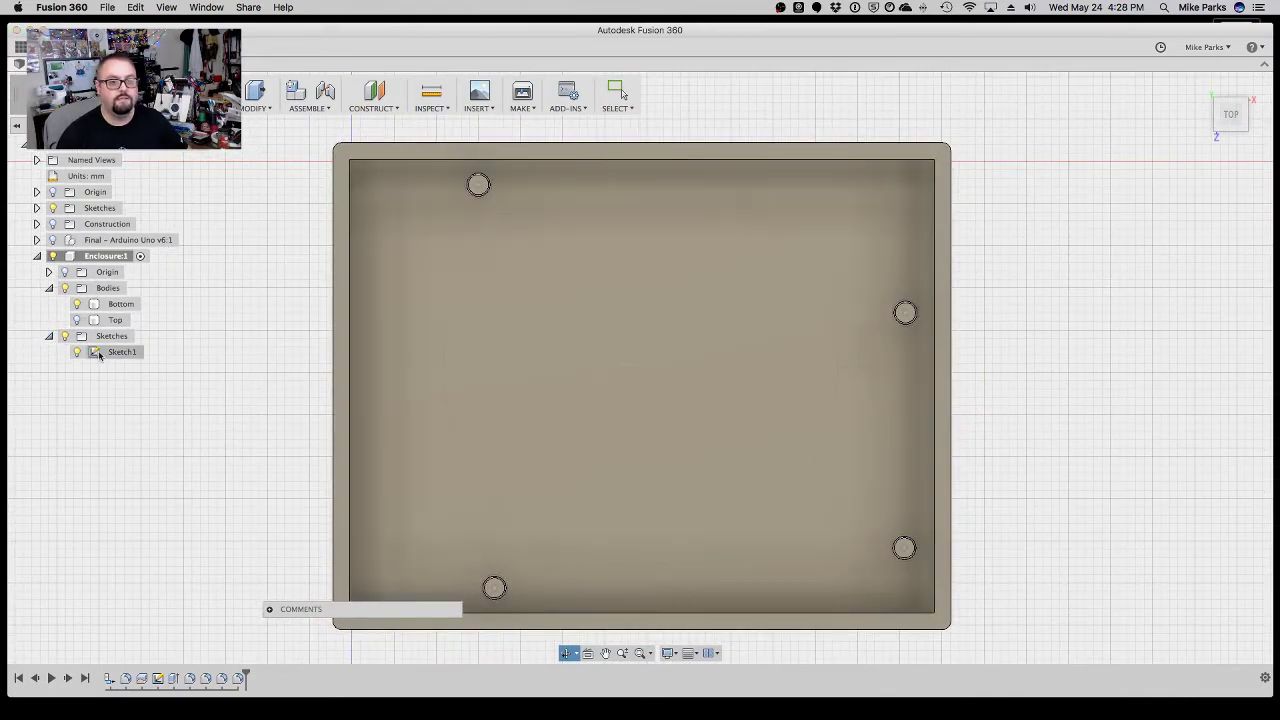
{"action": "left_click", "coordinate": [65, 288]}
Open the Enclosure component's Sketch1 with the peg circles for editing.
{"action": "scroll", "coordinate": [451, 200], "scroll_direction": "up", "scroll_amount": 2}
{"action": "scroll", "coordinate": [451, 208], "scroll_direction": "up", "scroll_amount": 2}
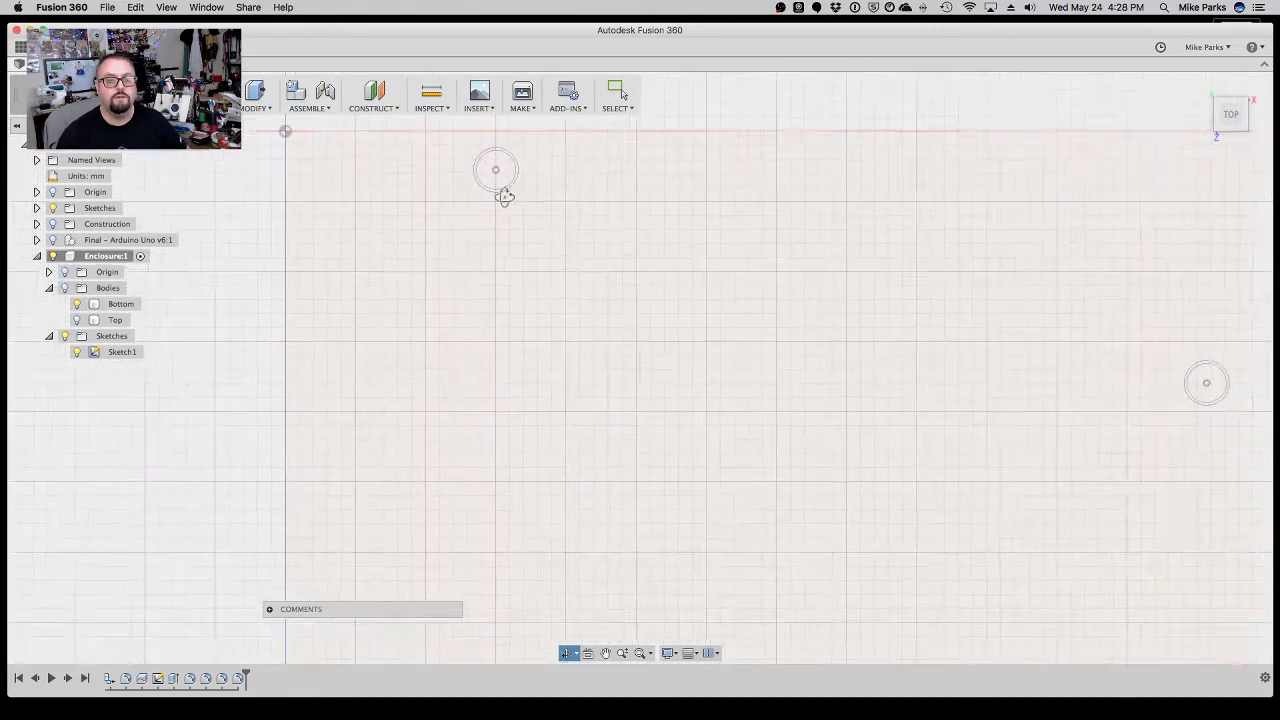
{"action": "scroll", "coordinate": [506, 186], "scroll_direction": "up", "scroll_amount": 1}
{"action": "scroll", "coordinate": [508, 186], "scroll_direction": "up", "scroll_amount": 3}
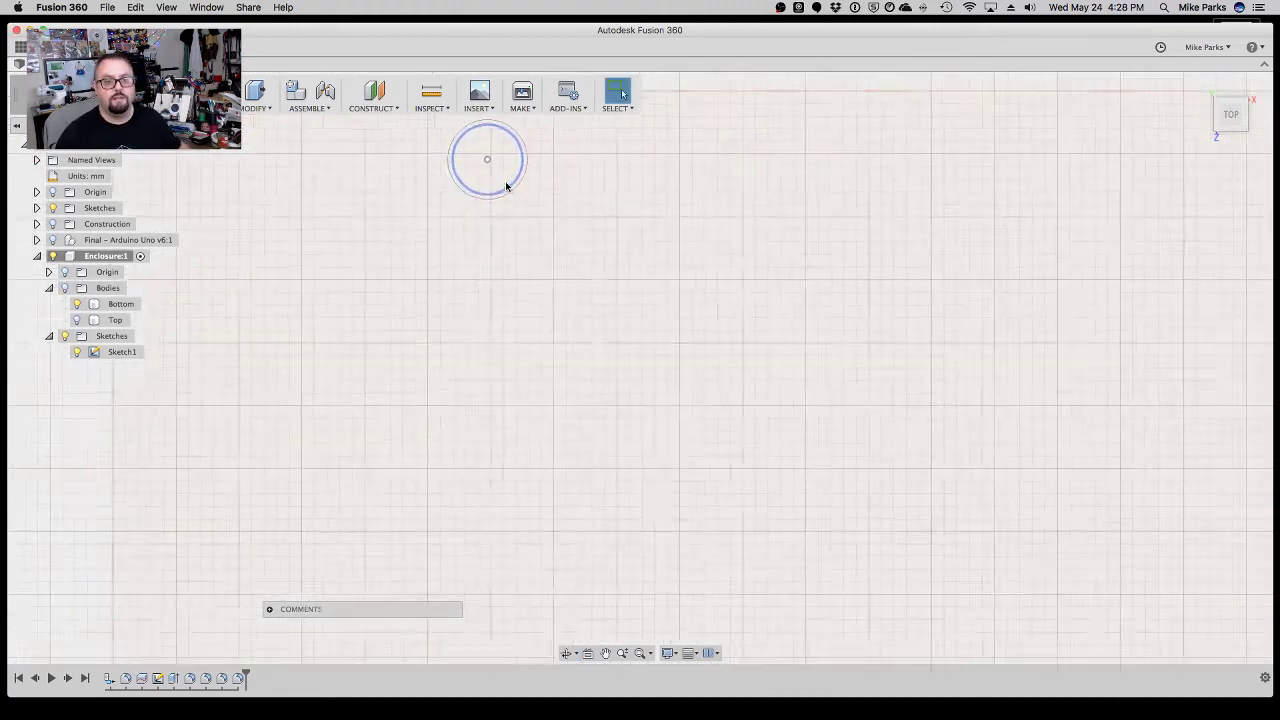
{"action": "left_click", "coordinate": [522, 187]}
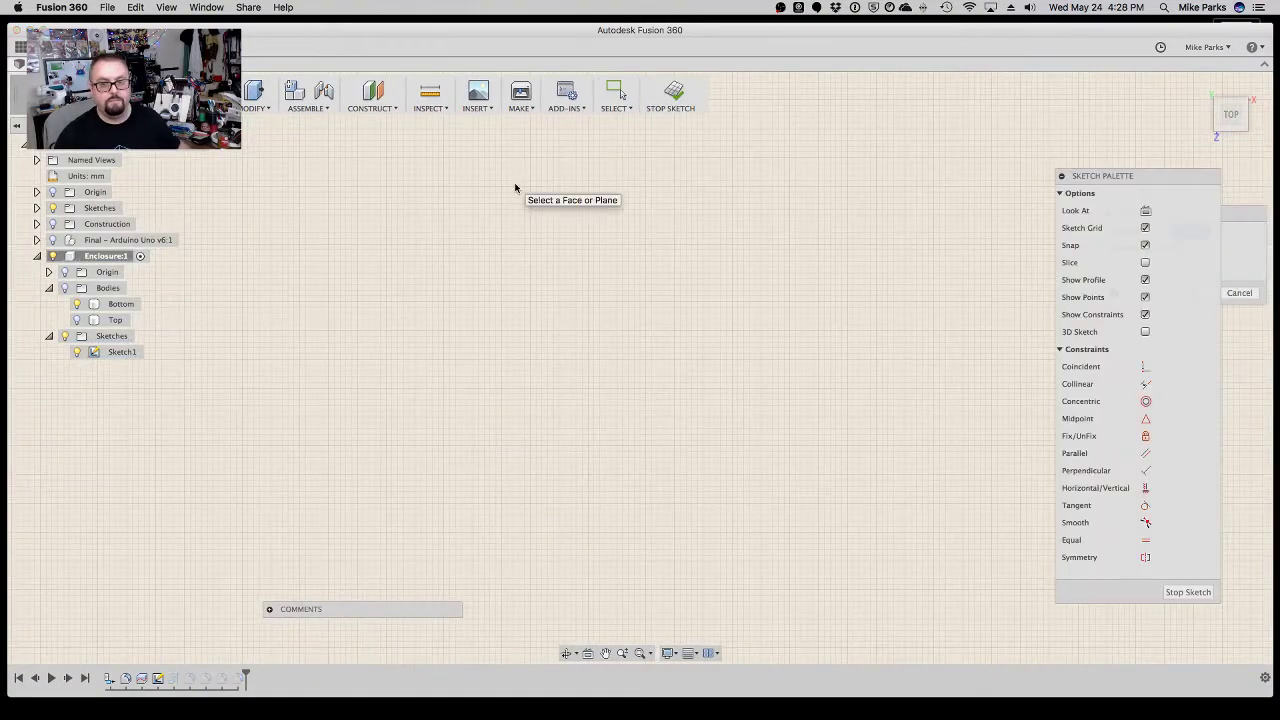
Offset the rear-left projected hole circle outward by 0.5 mm and convert the projected circle to construction geometry.
{"action": "scroll", "coordinate": [515, 187], "scroll_direction": "down", "scroll_amount": 1}
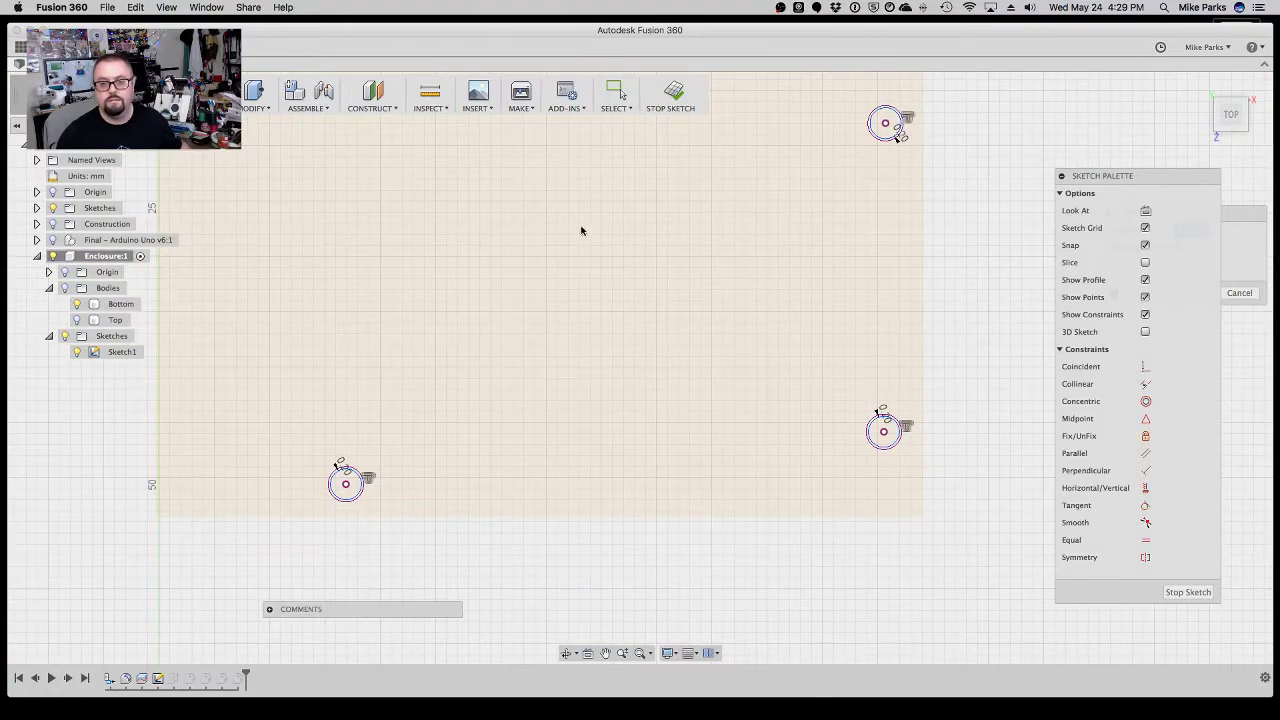
{"action": "left_click", "coordinate": [606, 652]}
{"action": "left_click_drag", "start_coordinate": [483, 254], "coordinate": [581, 564]}
{"action": "key", "text": "o"}
{"action": "scroll", "coordinate": [445, 312], "scroll_direction": "up", "scroll_amount": 5}
{"action": "left_click", "coordinate": [445, 314]}
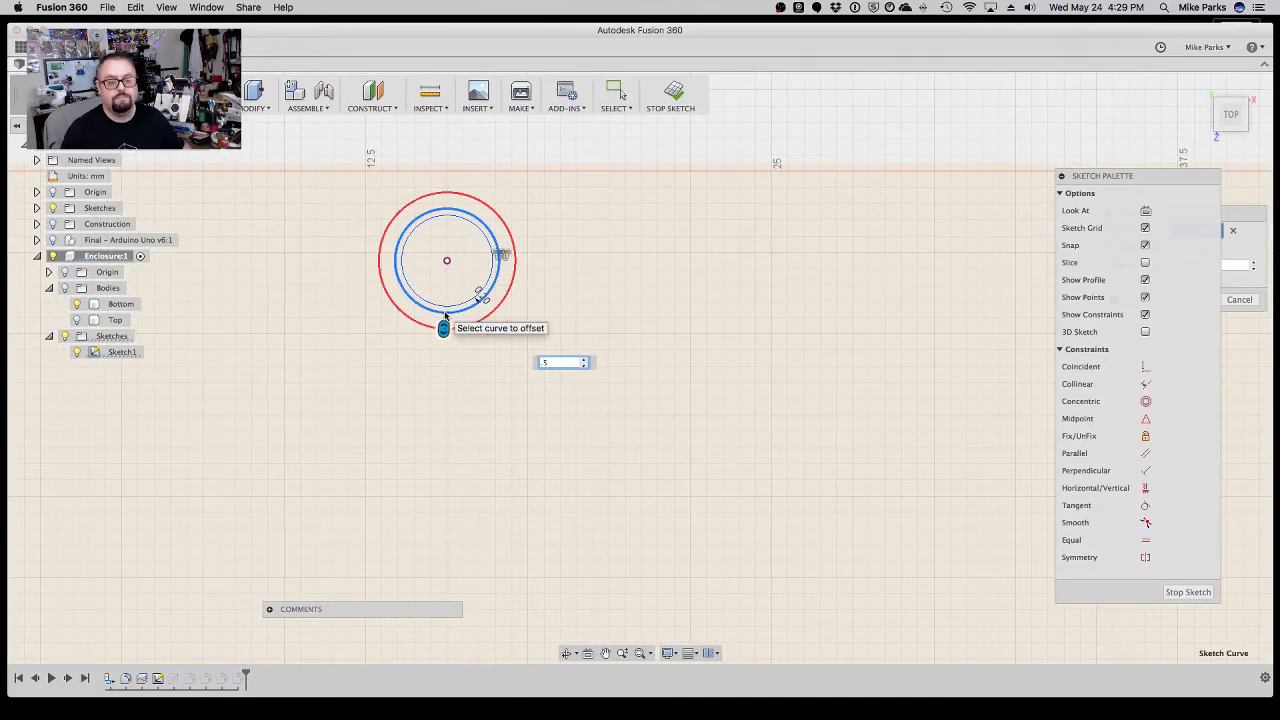
{"action": "key", "text": "Return"}
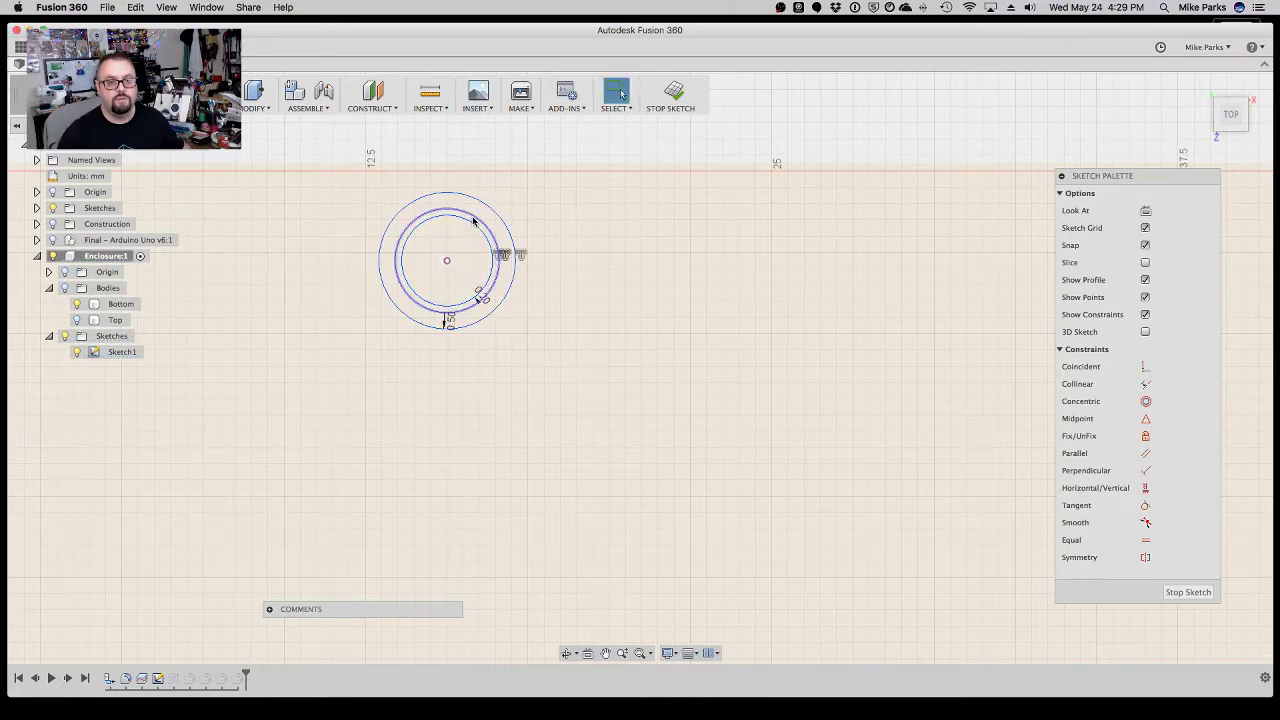
{"action": "left_click", "coordinate": [473, 220]}
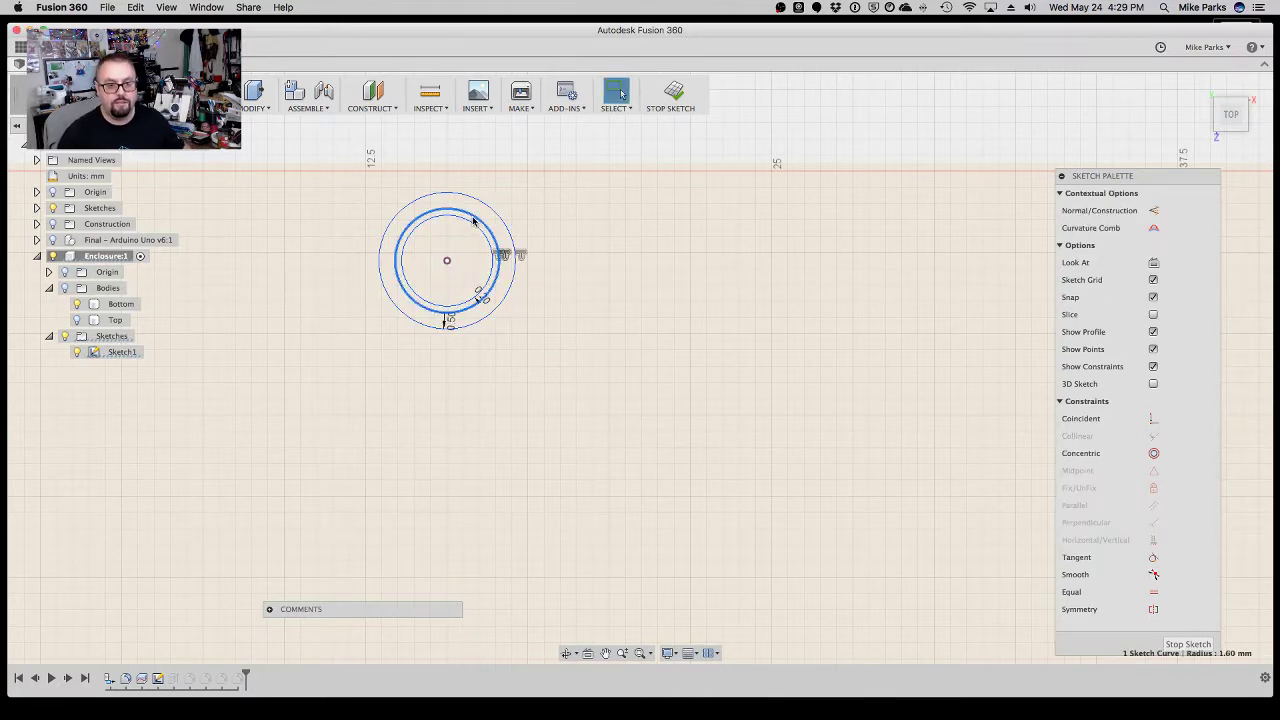
{"action": "key", "text": "x"}
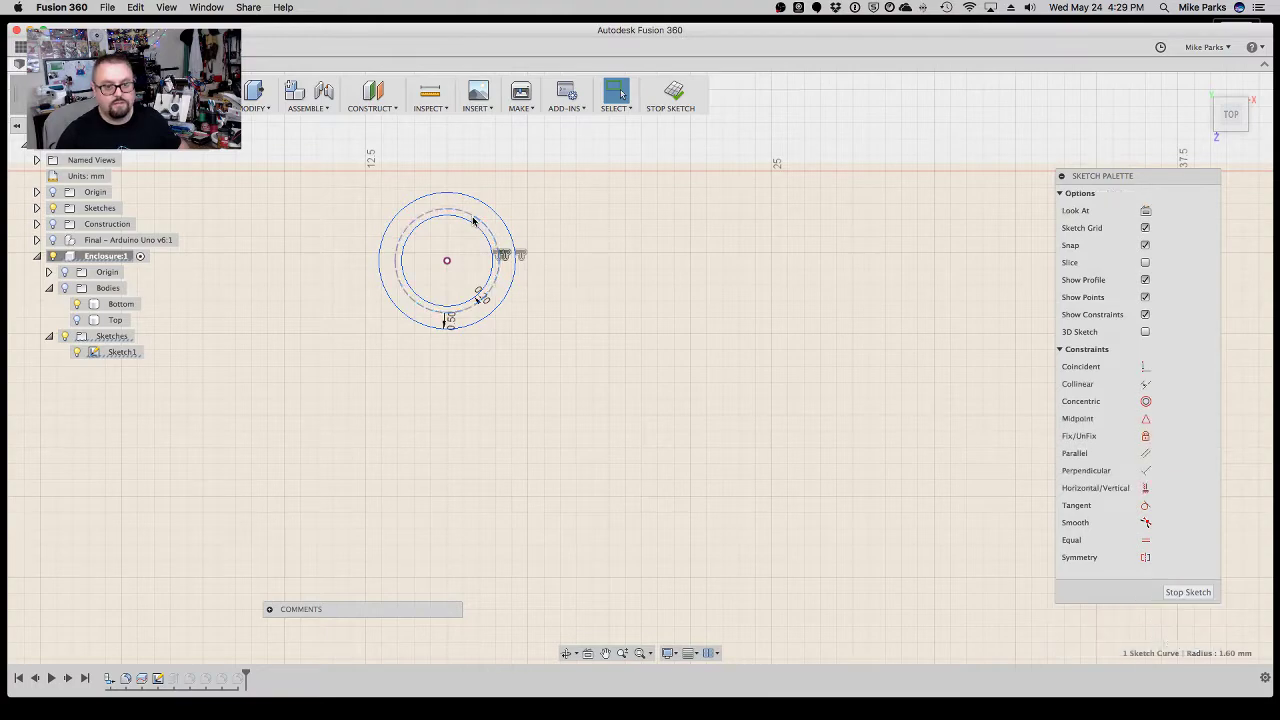
Offset the rear-right projected hole circle outward by 0.5 mm and convert the projected circle to construction geometry.
{"action": "left_click", "coordinate": [605, 653]}
{"action": "left_click_drag", "start_coordinate": [830, 498], "coordinate": [8, 476]}
{"action": "left_click_drag", "start_coordinate": [881, 466], "coordinate": [223, 509]}
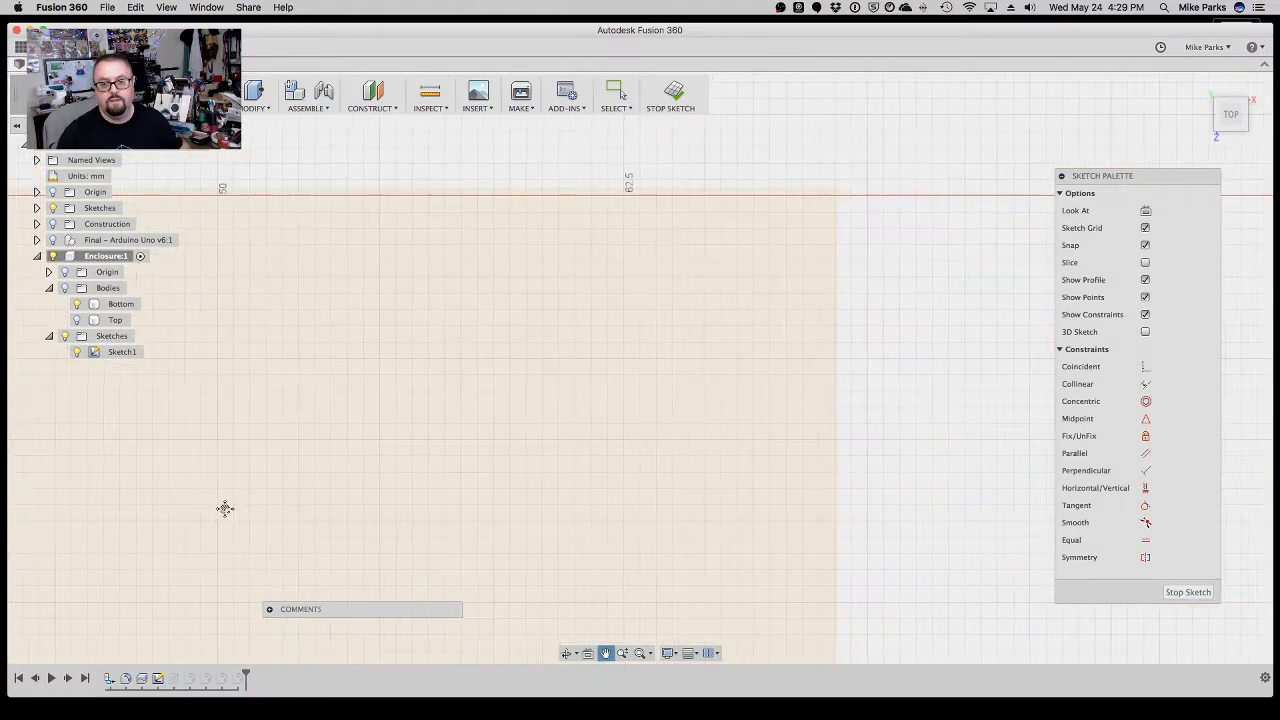
{"action": "left_click_drag", "start_coordinate": [622, 506], "coordinate": [637, 142]}
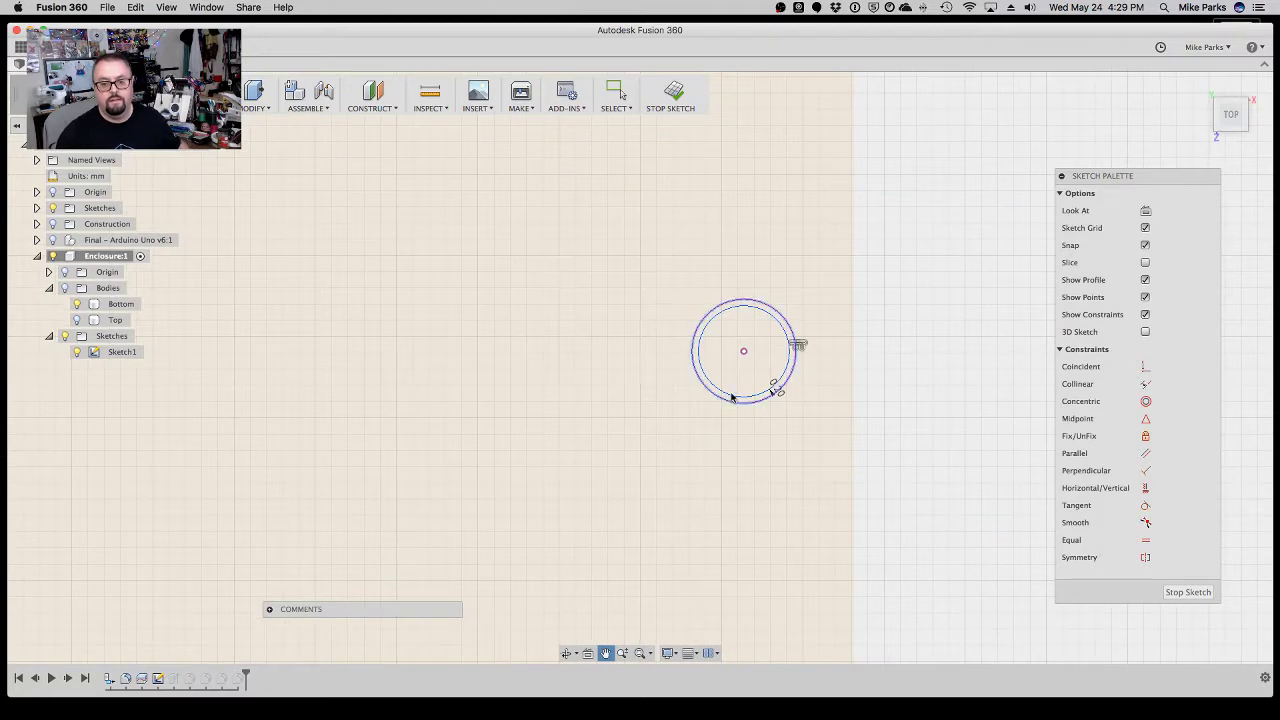
{"action": "key", "text": "Escape"}
{"action": "left_click", "coordinate": [726, 404]}
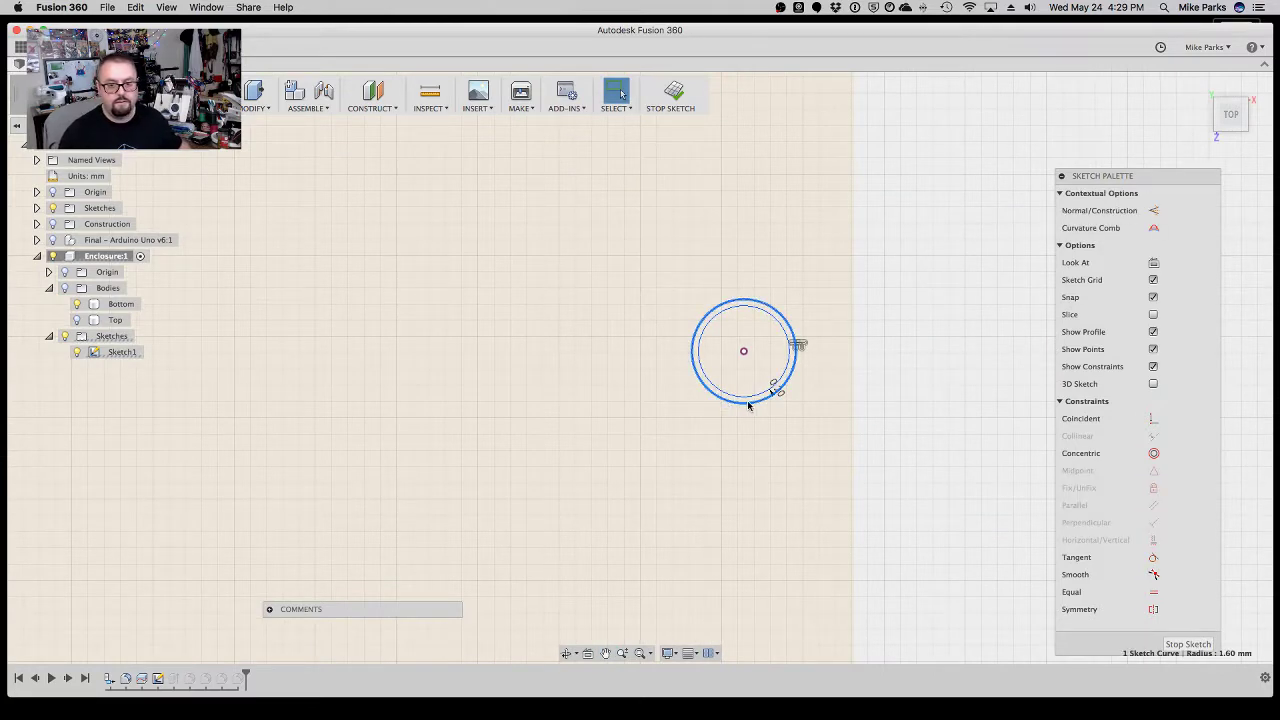
{"action": "key", "text": "o"}
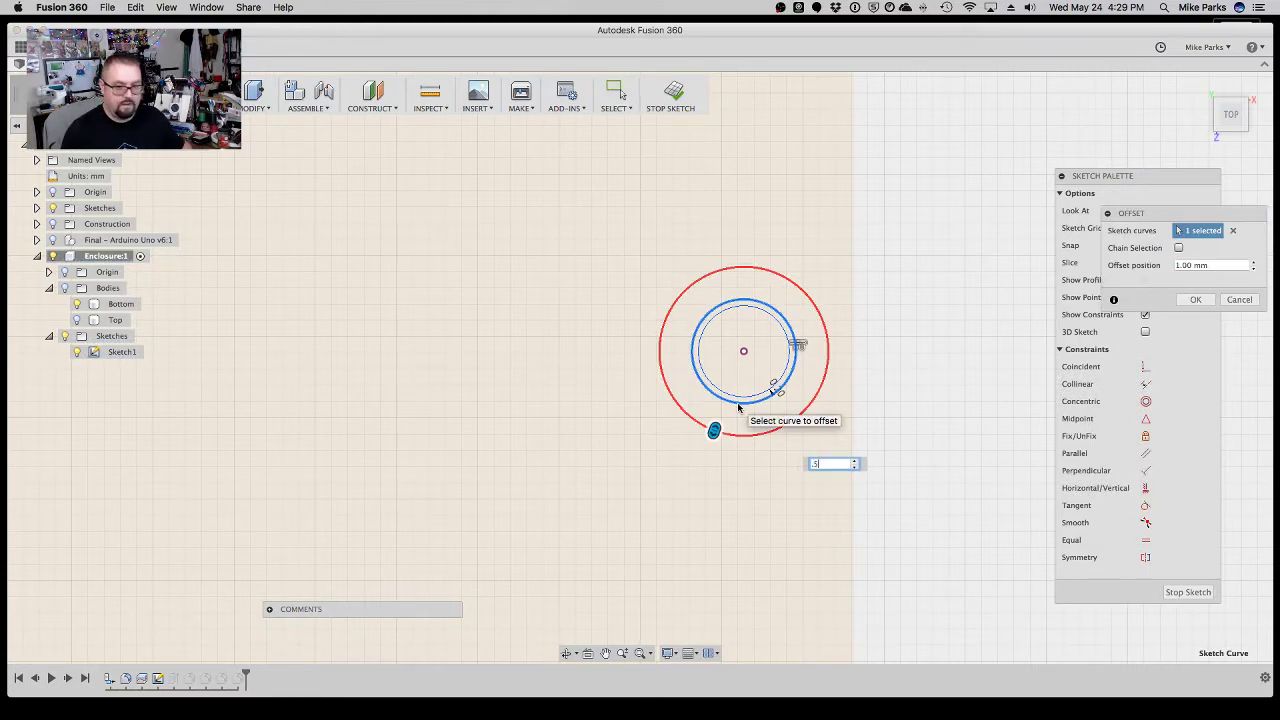
{"action": "key", "text": "Return"}
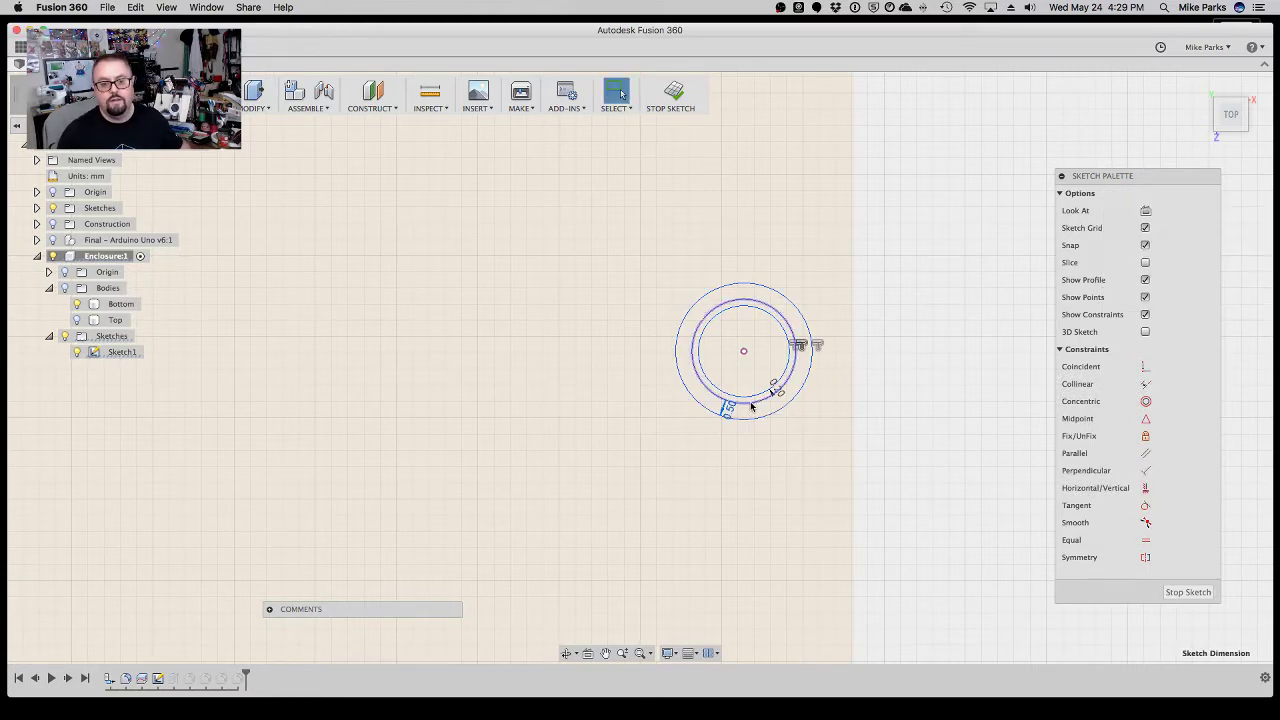
{"action": "left_click", "coordinate": [757, 405]}
{"action": "key", "text": "Escape"}
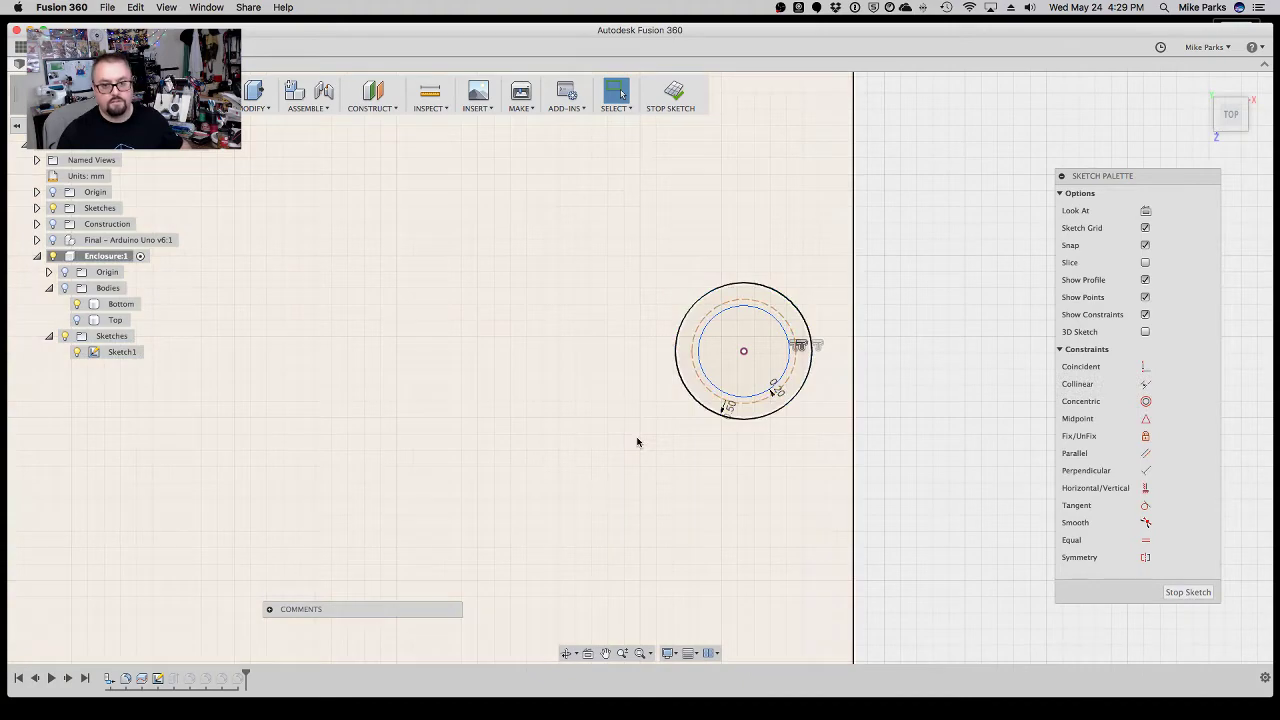
Offset the front-right projected hole circle outward by 0.5 mm and convert the projected circle to construction geometry.
{"action": "scroll", "coordinate": [637, 437], "scroll_direction": "down", "scroll_amount": 3}
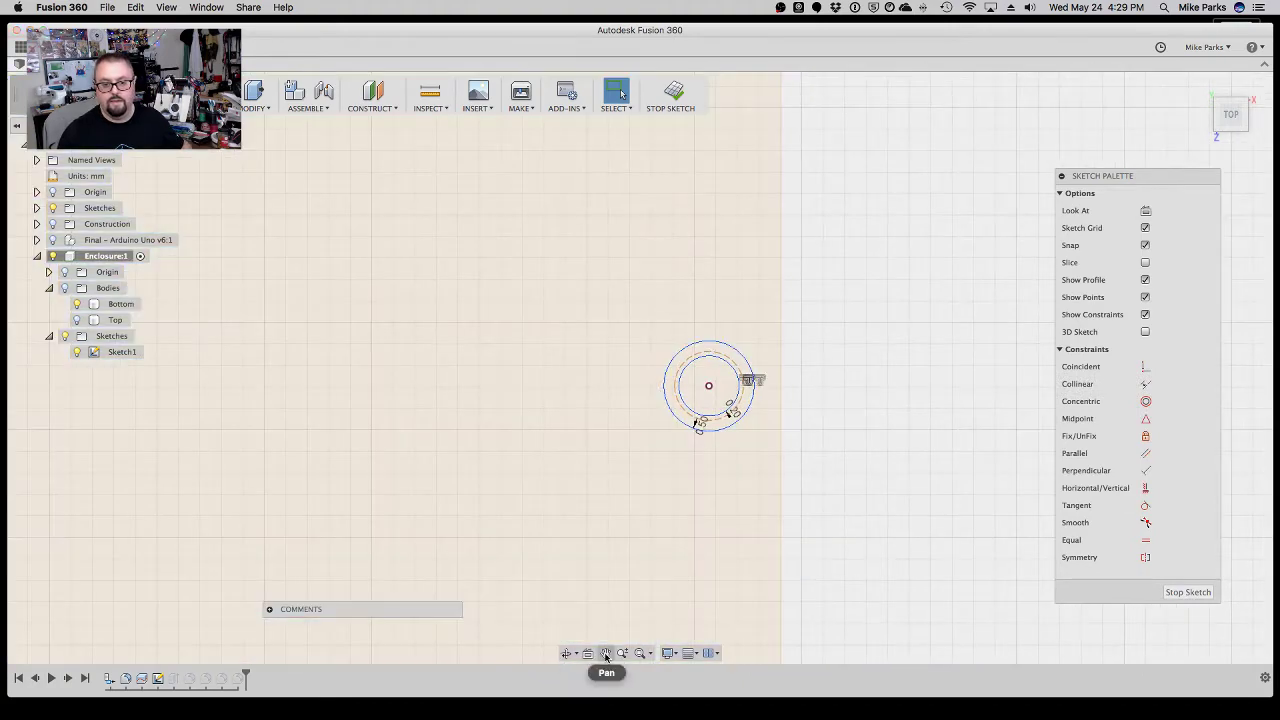
{"action": "left_click", "coordinate": [605, 653]}
{"action": "left_click_drag", "start_coordinate": [646, 566], "coordinate": [634, 248]}
{"action": "left_click_drag", "start_coordinate": [640, 457], "coordinate": [689, 167]}
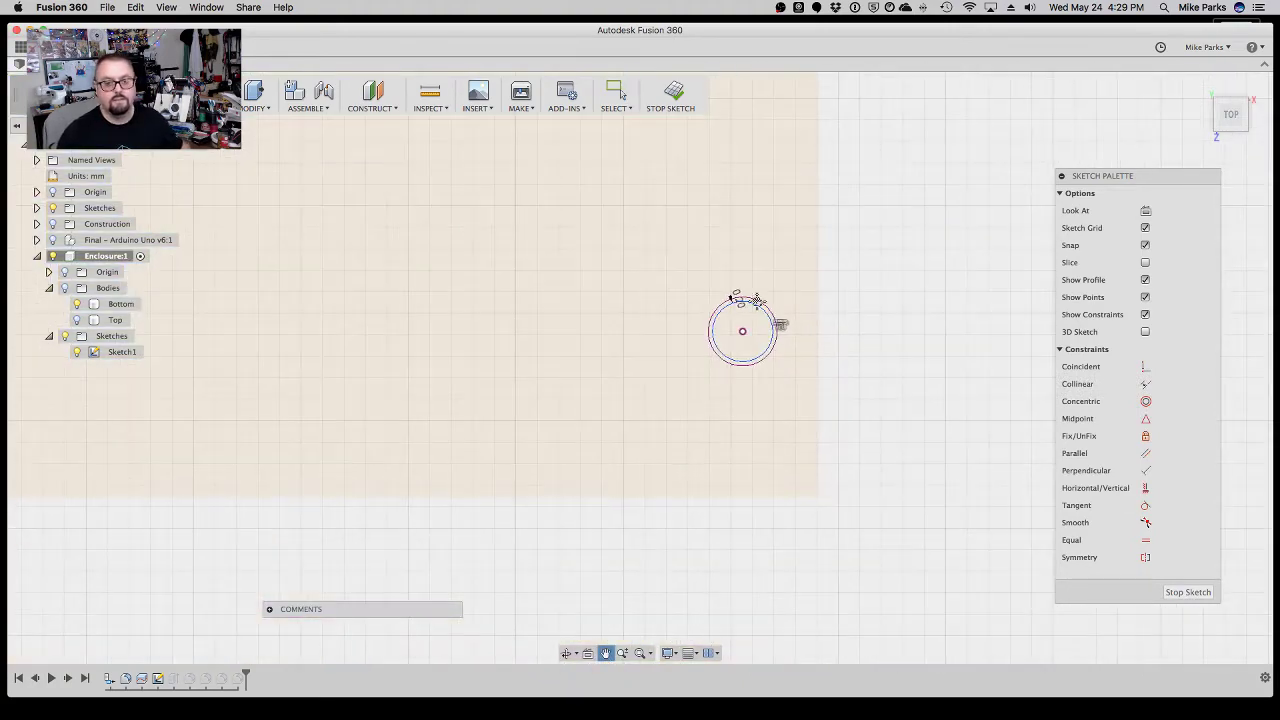
{"action": "key", "text": "Escape"}
{"action": "scroll", "coordinate": [714, 307], "scroll_direction": "up", "scroll_amount": 3}
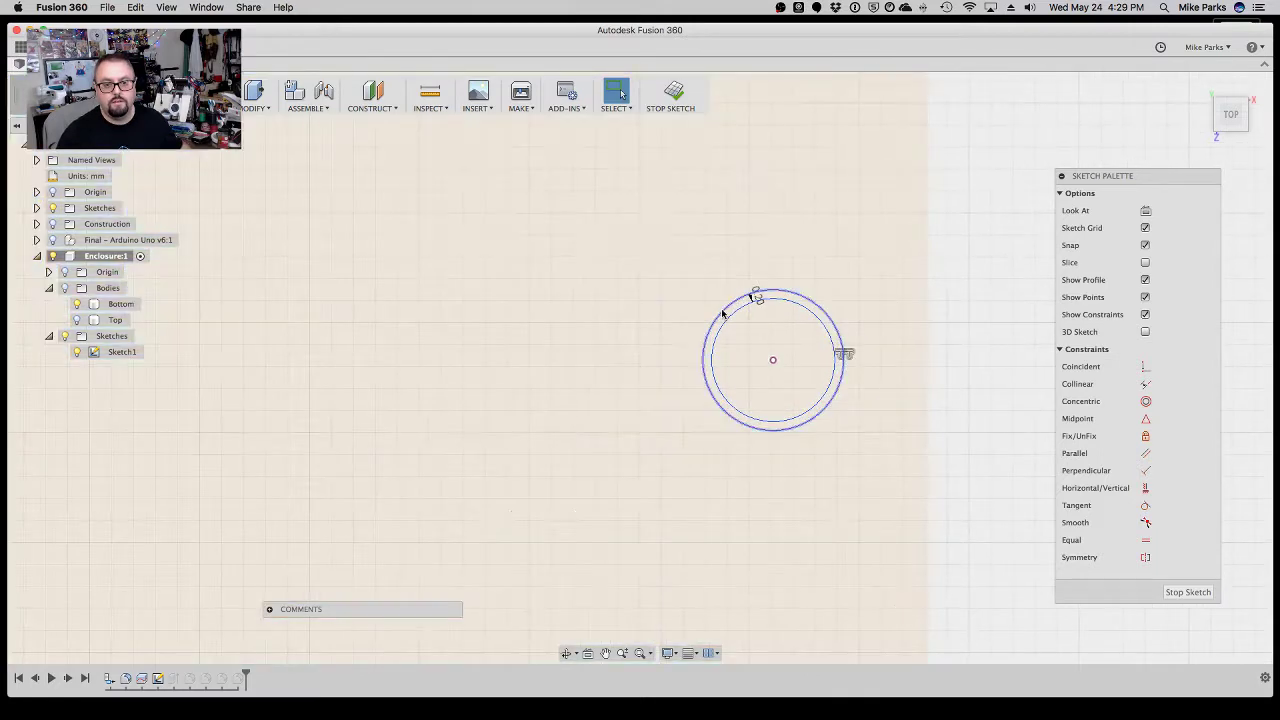
{"action": "left_click", "coordinate": [722, 313]}
{"action": "key", "text": "o"}
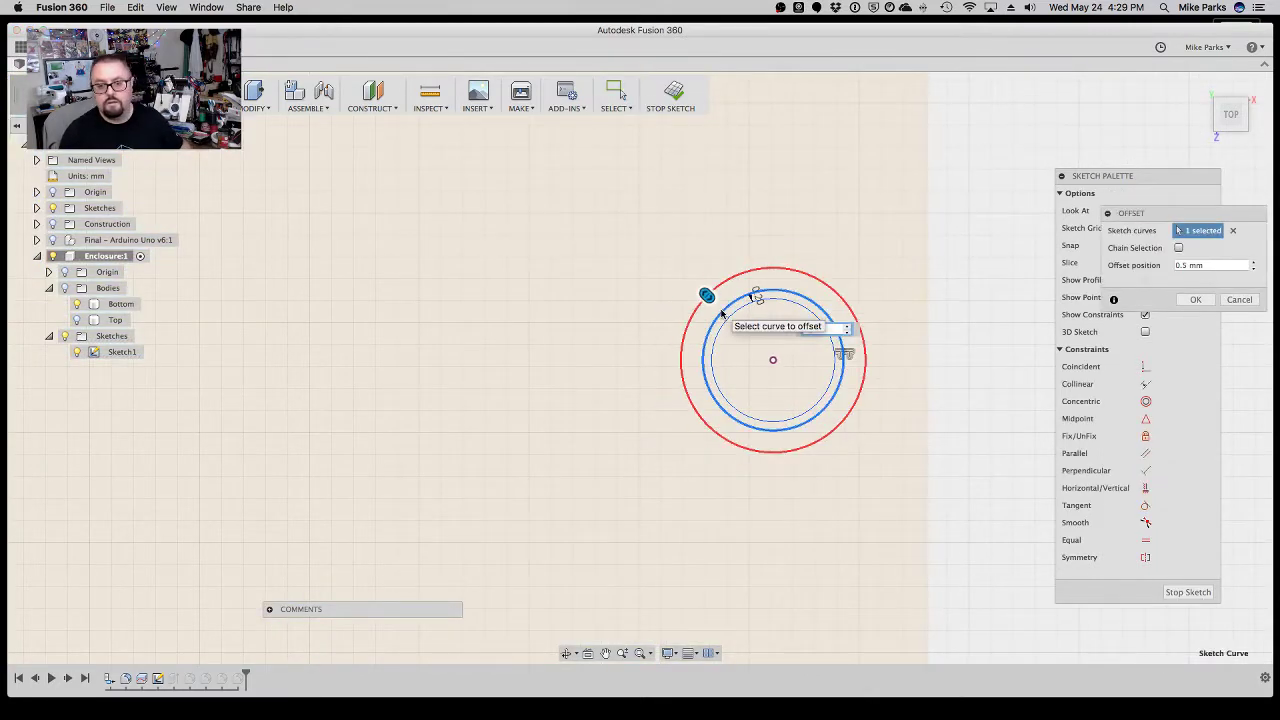
{"action": "key", "text": "Return"}
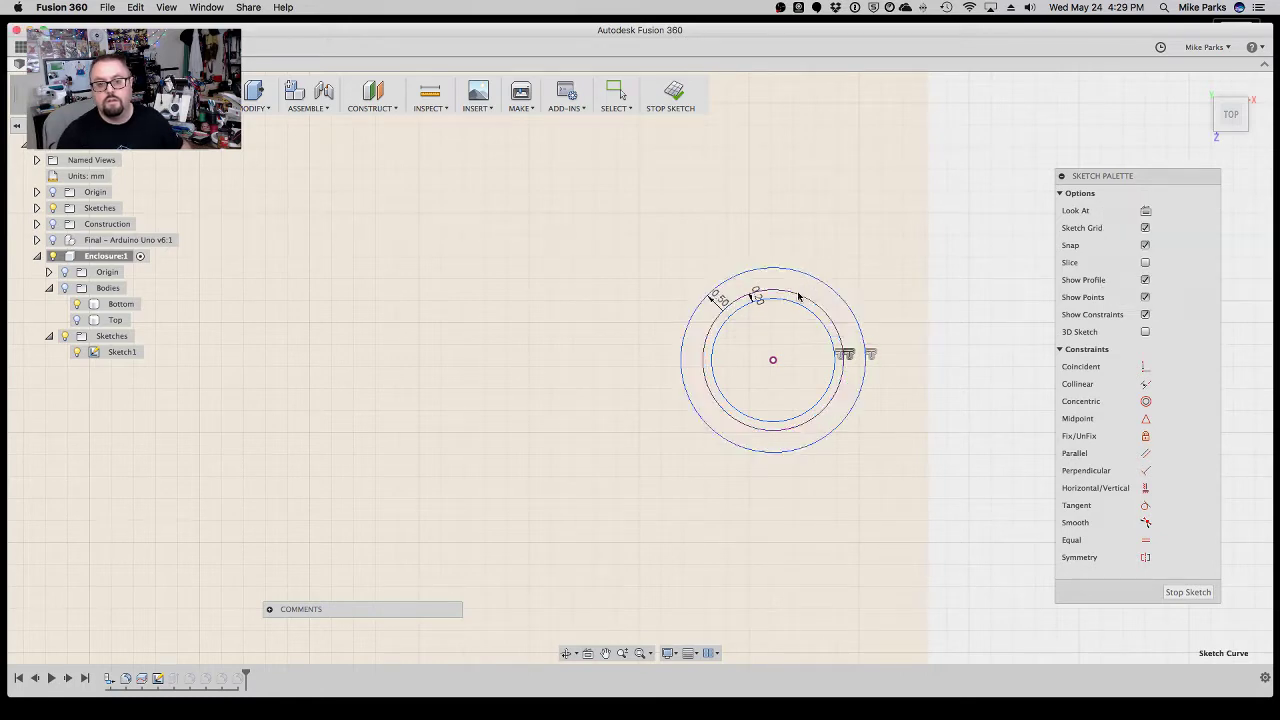
{"action": "left_click", "coordinate": [773, 295]}
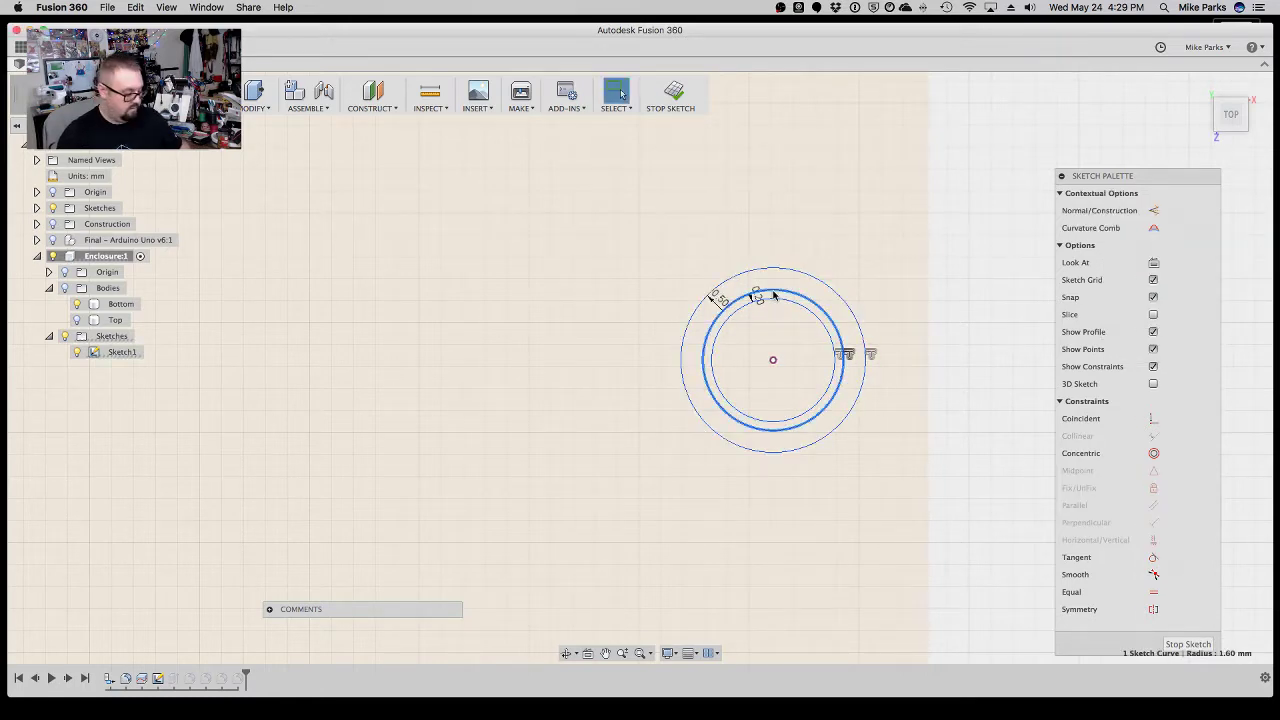
{"action": "key", "text": "x"}
{"action": "key", "text": "Escape"}
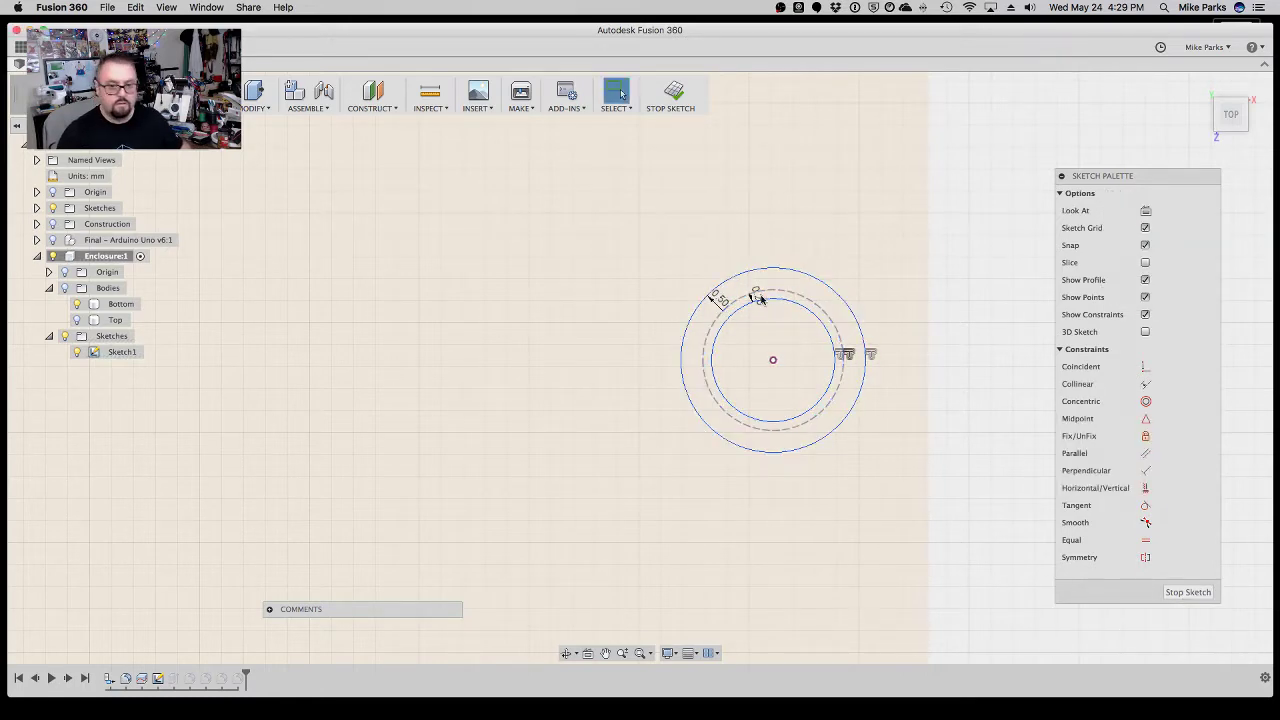
Offset the front-left projected hole circle outward by 0.5 mm and convert the projected circle to construction geometry.
{"action": "left_click", "coordinate": [605, 655]}
{"action": "left_click_drag", "start_coordinate": [463, 505], "coordinate": [860, 297]}
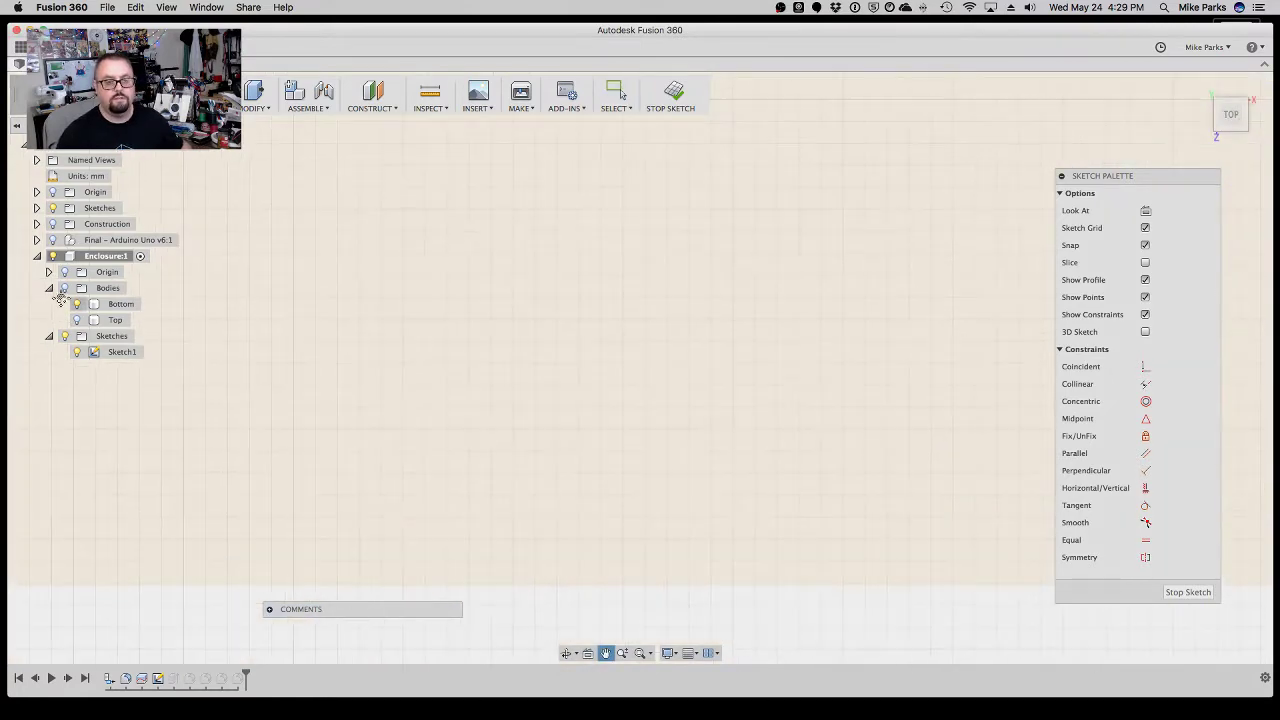
{"action": "left_click_drag", "start_coordinate": [175, 373], "coordinate": [591, 383]}
{"action": "left_click_drag", "start_coordinate": [166, 446], "coordinate": [542, 433]}
{"action": "key", "text": "Escape"}
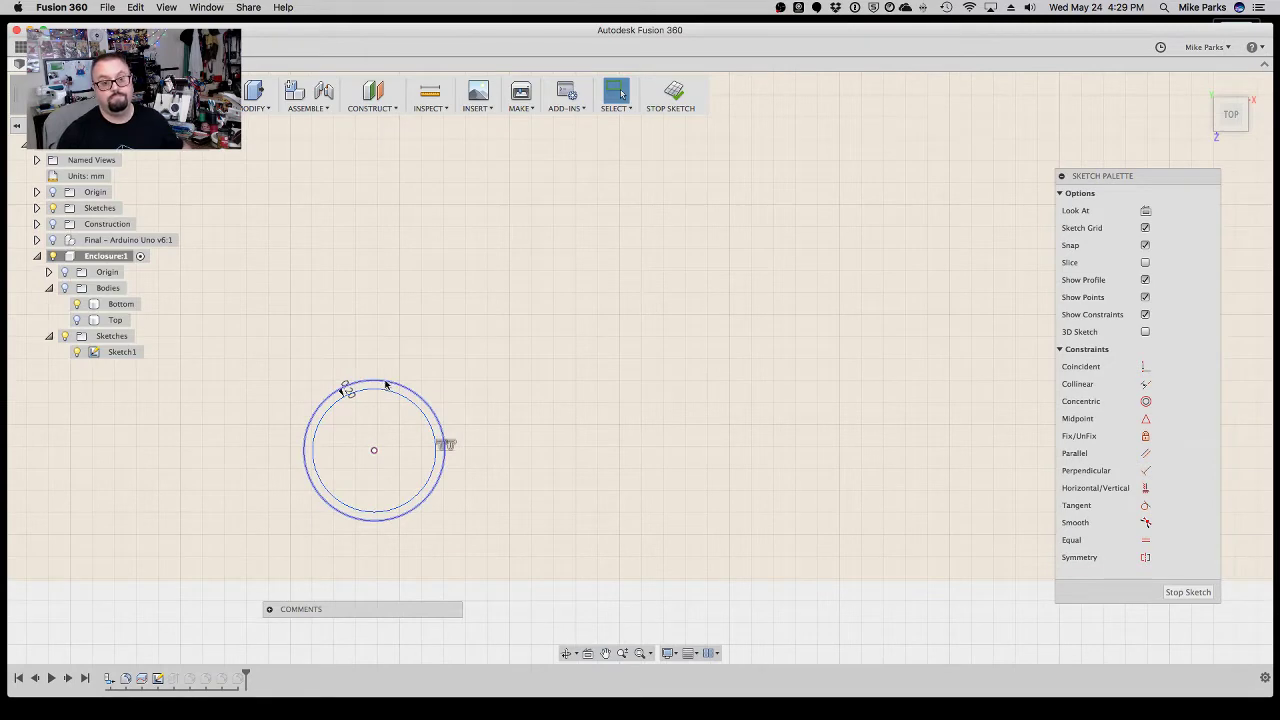
{"action": "left_click", "coordinate": [386, 384]}
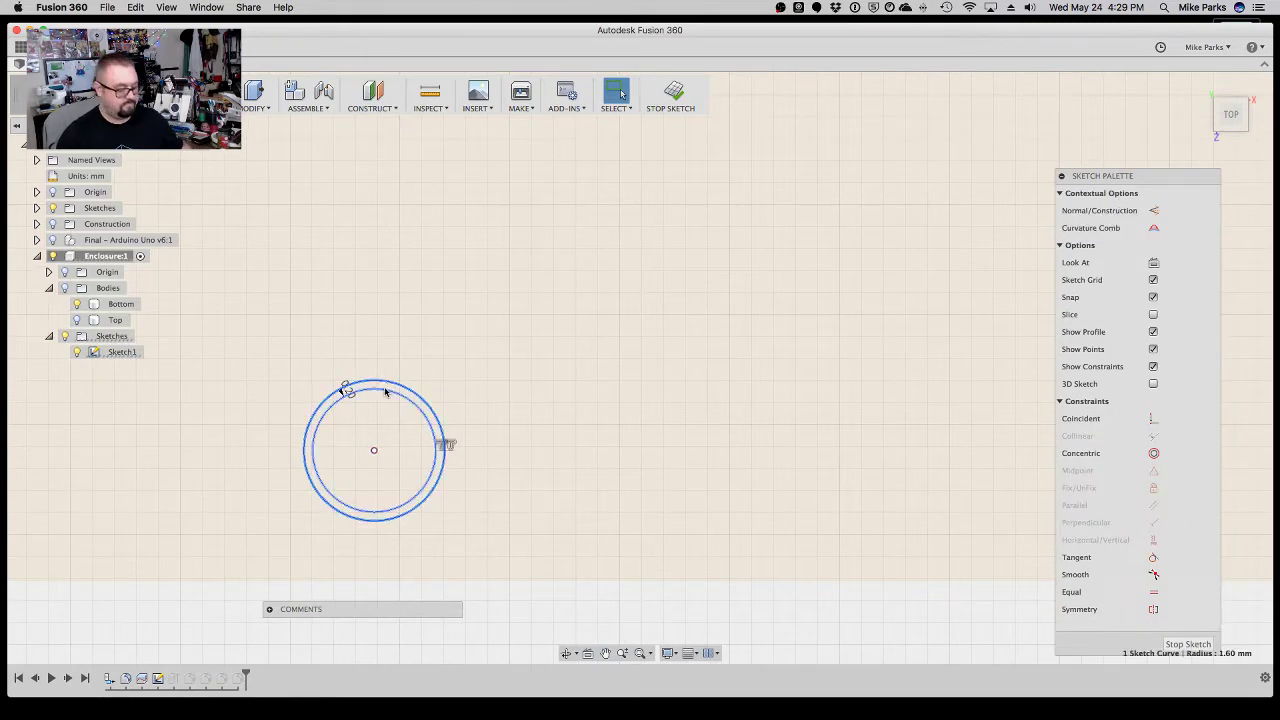
{"action": "key", "text": "o"}
{"action": "type", "text": ".5"}
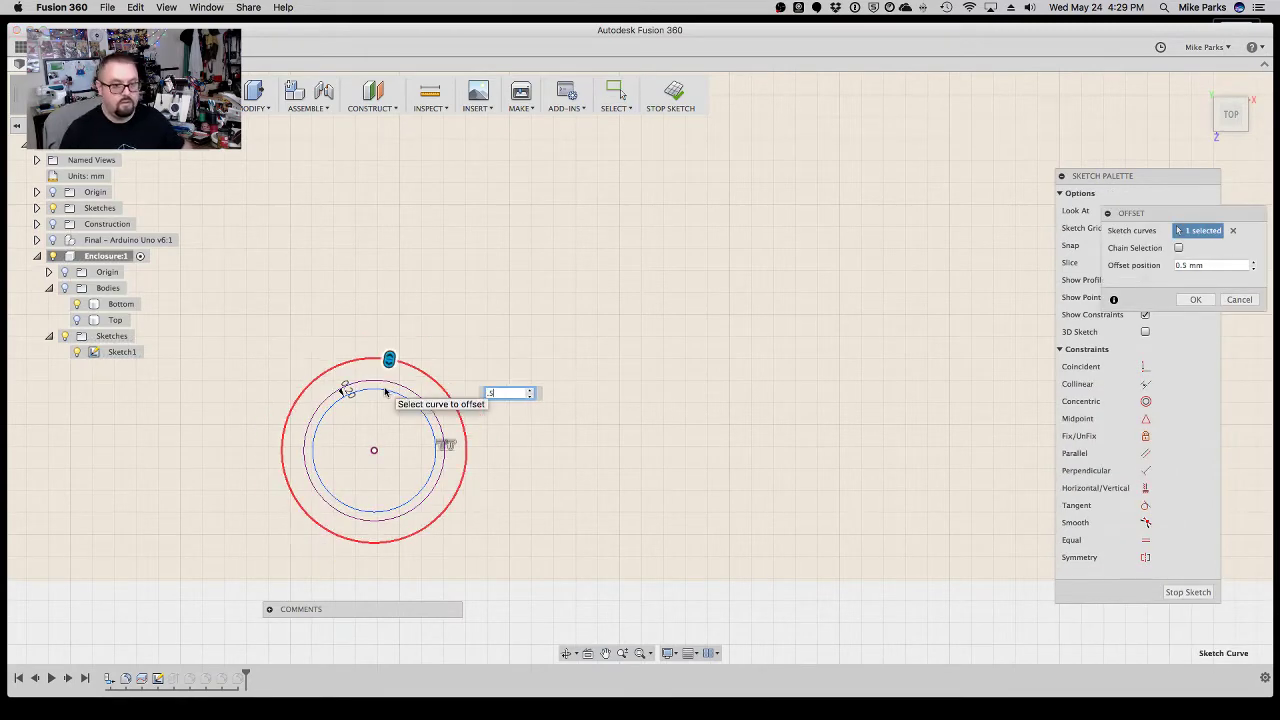
{"action": "key", "text": "Return"}
{"action": "left_click", "coordinate": [398, 388]}
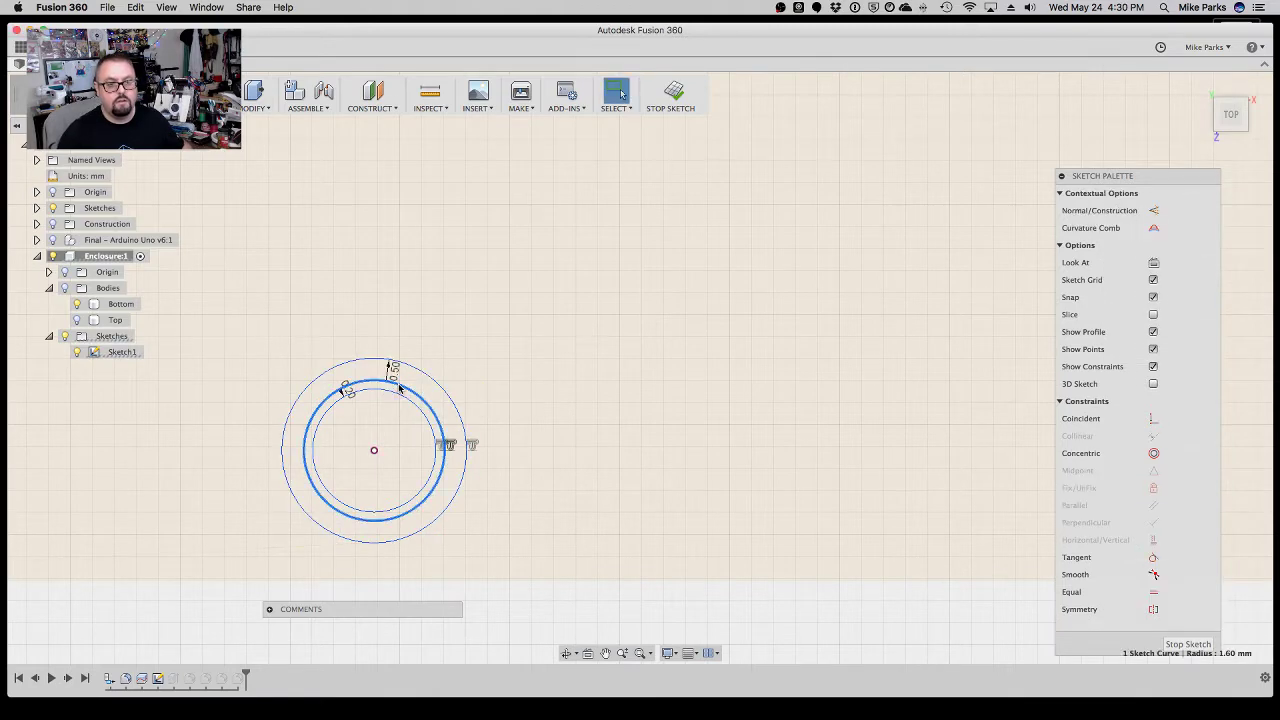
{"action": "key", "text": "x"}
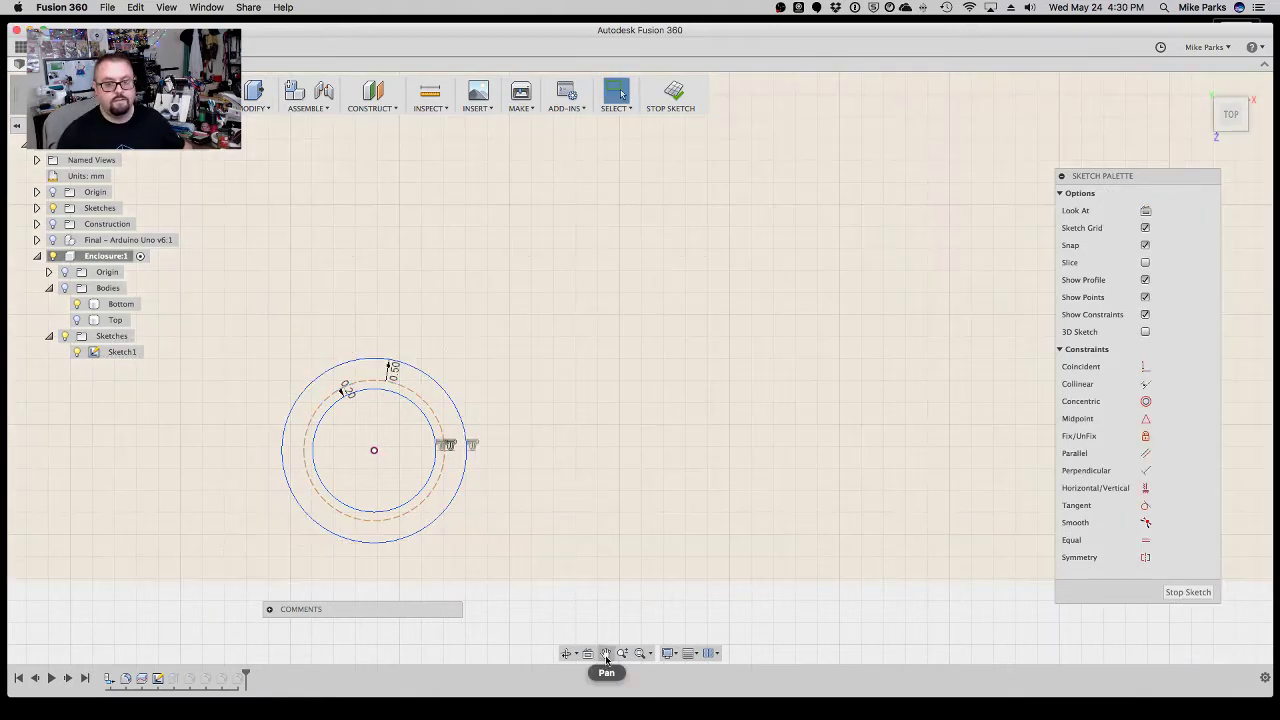
Check the offset circles on the board outline's other side and finish editing Sketch1.
{"action": "left_click", "coordinate": [605, 653]}
{"action": "left_click_drag", "start_coordinate": [860, 464], "coordinate": [126, 500]}
{"action": "left_click_drag", "start_coordinate": [921, 472], "coordinate": [296, 497]}
{"action": "left_click_drag", "start_coordinate": [838, 485], "coordinate": [734, 531]}
{"action": "left_click_drag", "start_coordinate": [870, 247], "coordinate": [790, 298]}
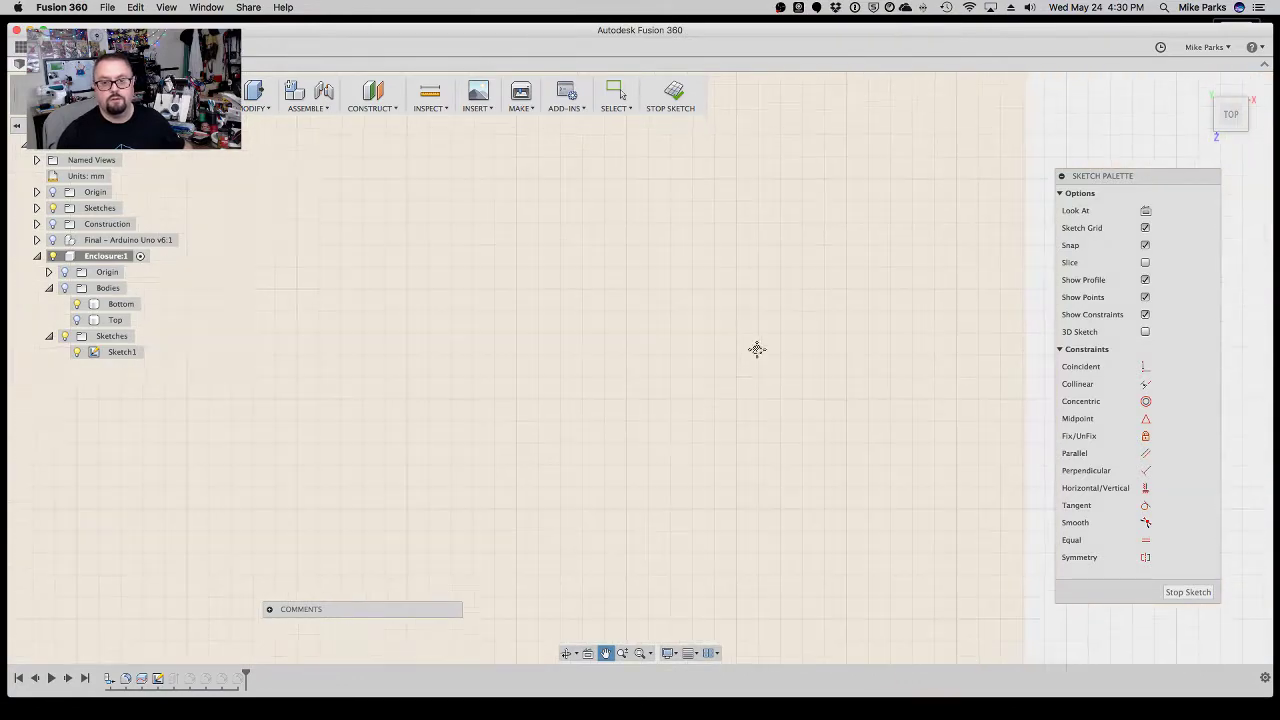
{"action": "left_click_drag", "start_coordinate": [706, 251], "coordinate": [668, 562]}
{"action": "scroll", "coordinate": [600, 320], "scroll_direction": "down", "scroll_amount": 5}
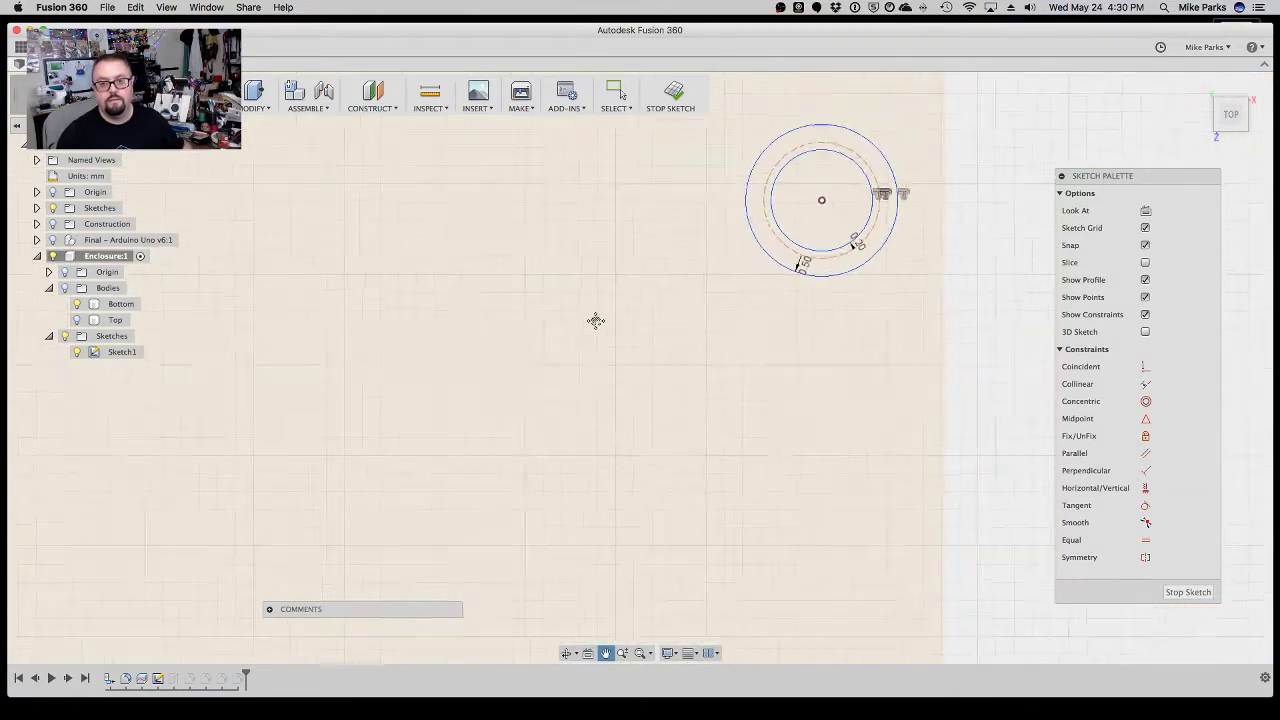
{"action": "left_click", "coordinate": [1188, 592]}
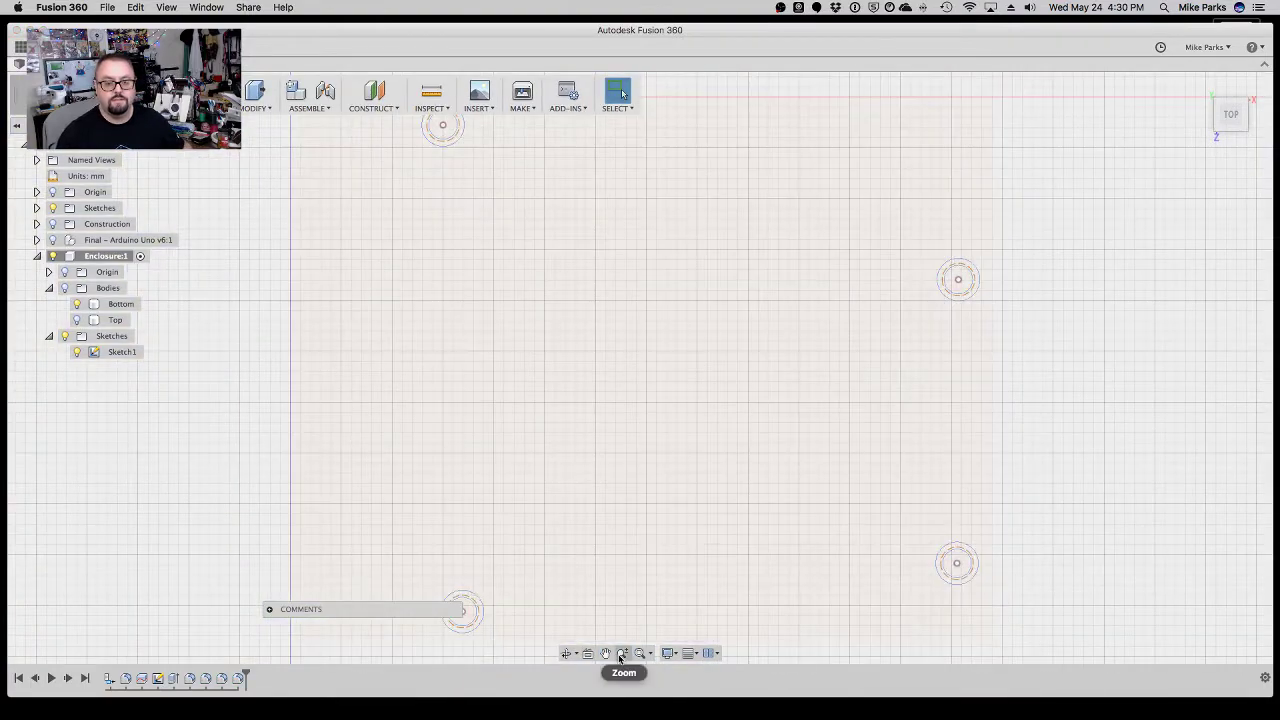
Show the Enclosure component's bodies again in an angled view of the peg circles.
{"action": "scroll", "coordinate": [632, 628], "scroll_direction": "down", "scroll_amount": 2}
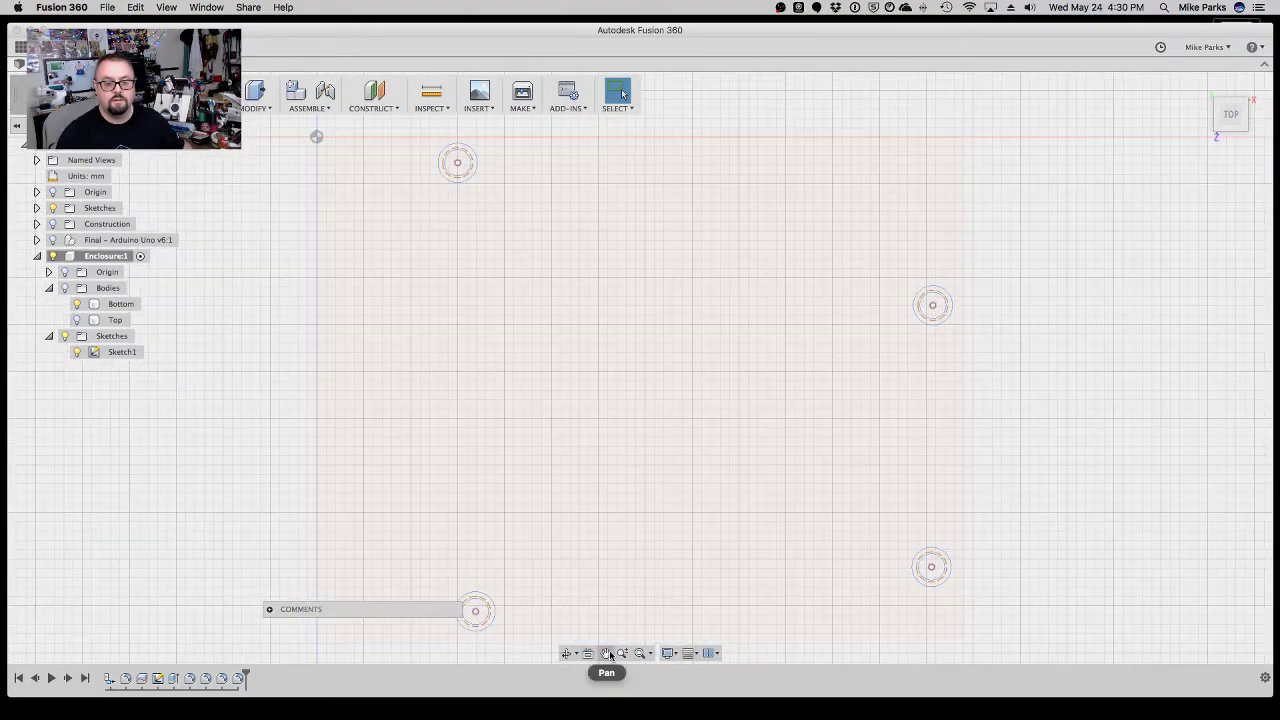
{"action": "left_click", "coordinate": [567, 653]}
{"action": "left_click_drag", "start_coordinate": [620, 610], "coordinate": [712, 547]}
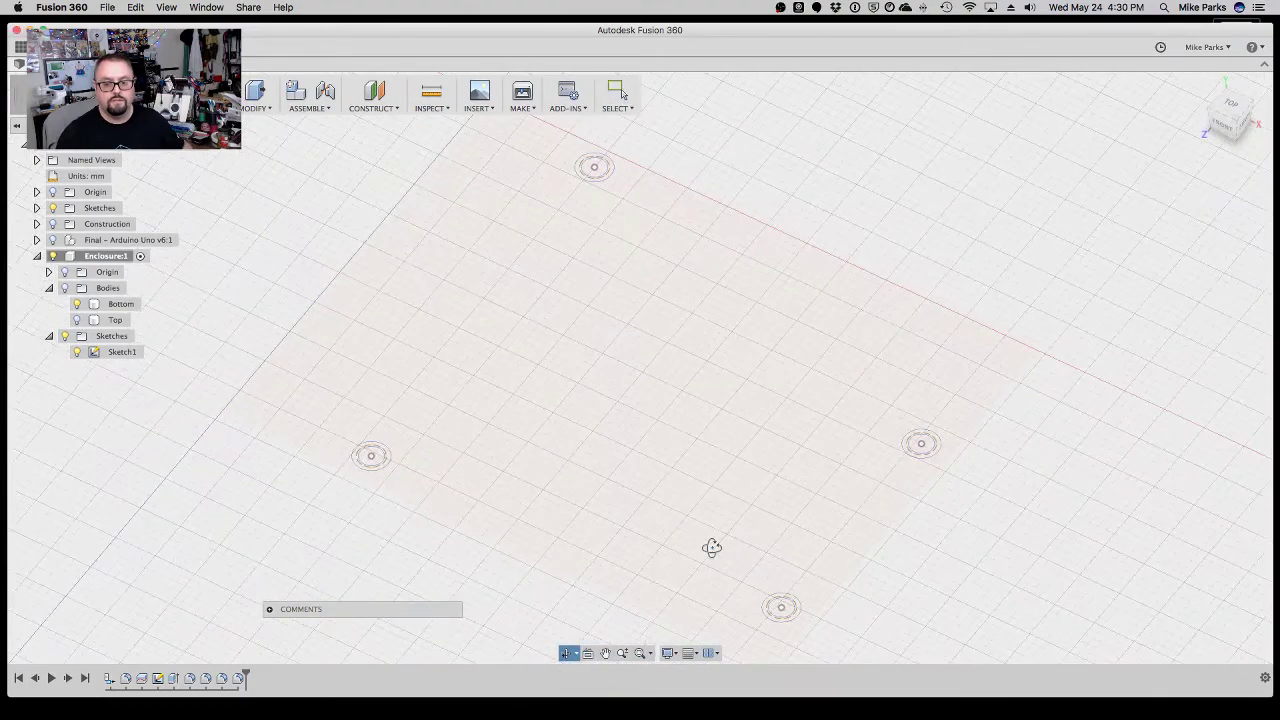
{"action": "left_click", "coordinate": [66, 289]}
{"action": "key", "text": "Escape"}
Extrude the four ring profiles around the pegs 4 mm upward, joined to the bottom body.
{"action": "scroll", "coordinate": [594, 170], "scroll_direction": "up", "scroll_amount": 5}
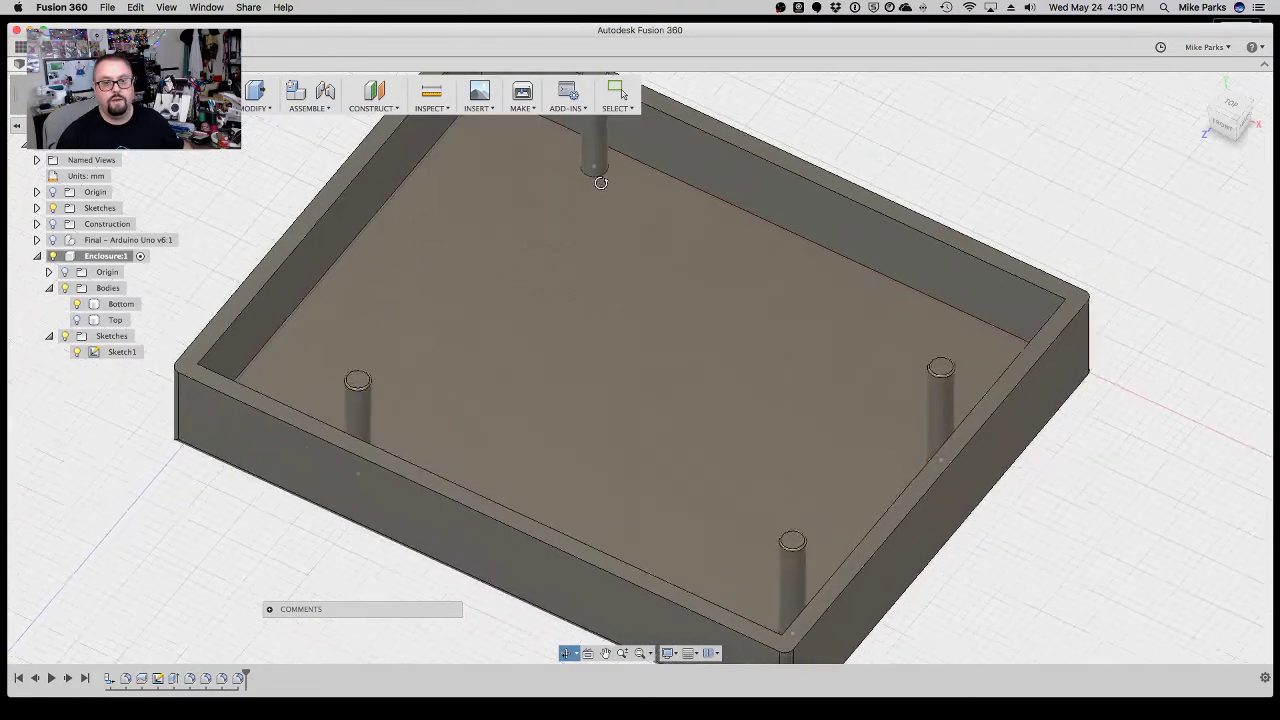
{"action": "key", "text": "e"}
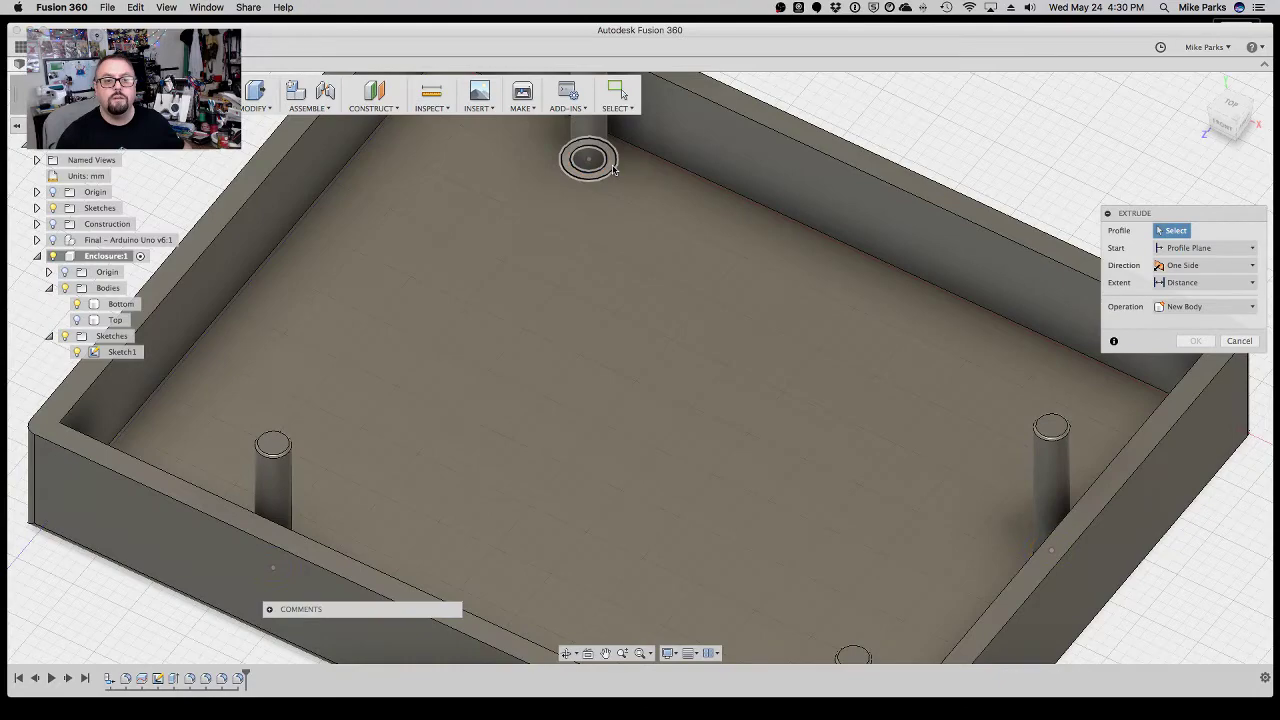
{"action": "left_click", "coordinate": [612, 168]}
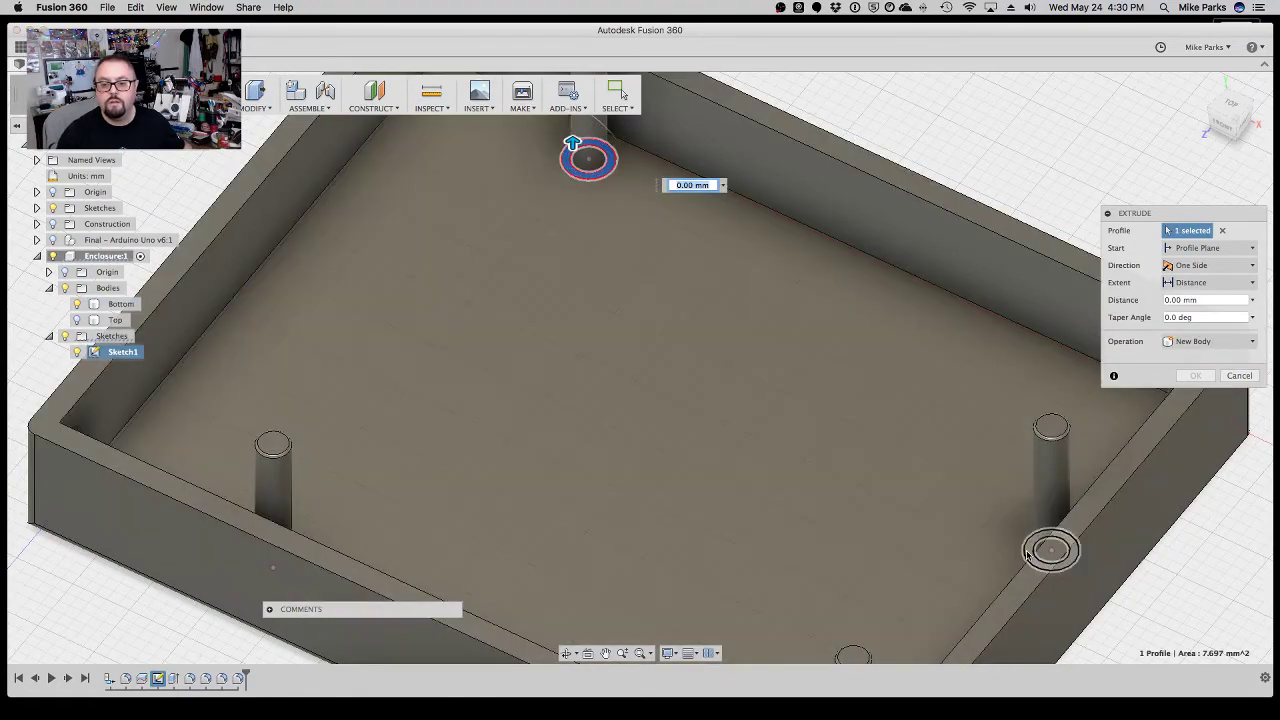
{"action": "left_click", "coordinate": [1030, 552]}
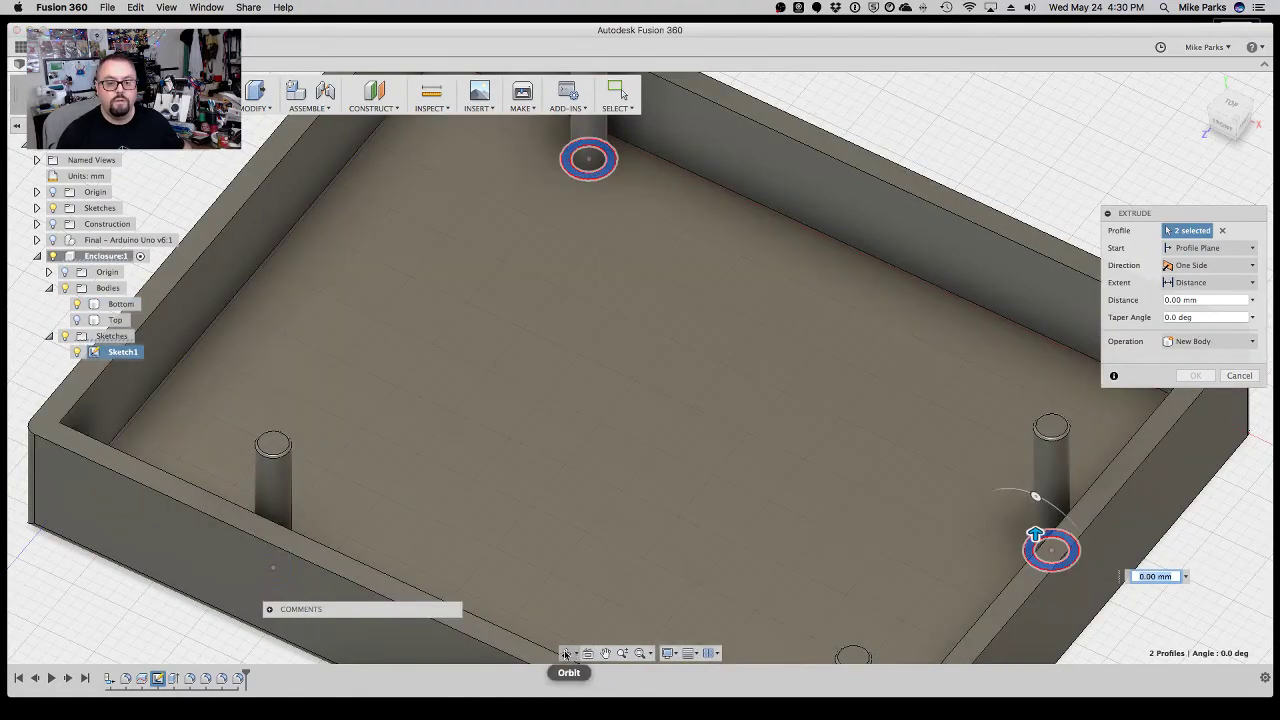
{"action": "left_click", "coordinate": [568, 653]}
{"action": "left_click_drag", "start_coordinate": [600, 600], "coordinate": [500, 326]}
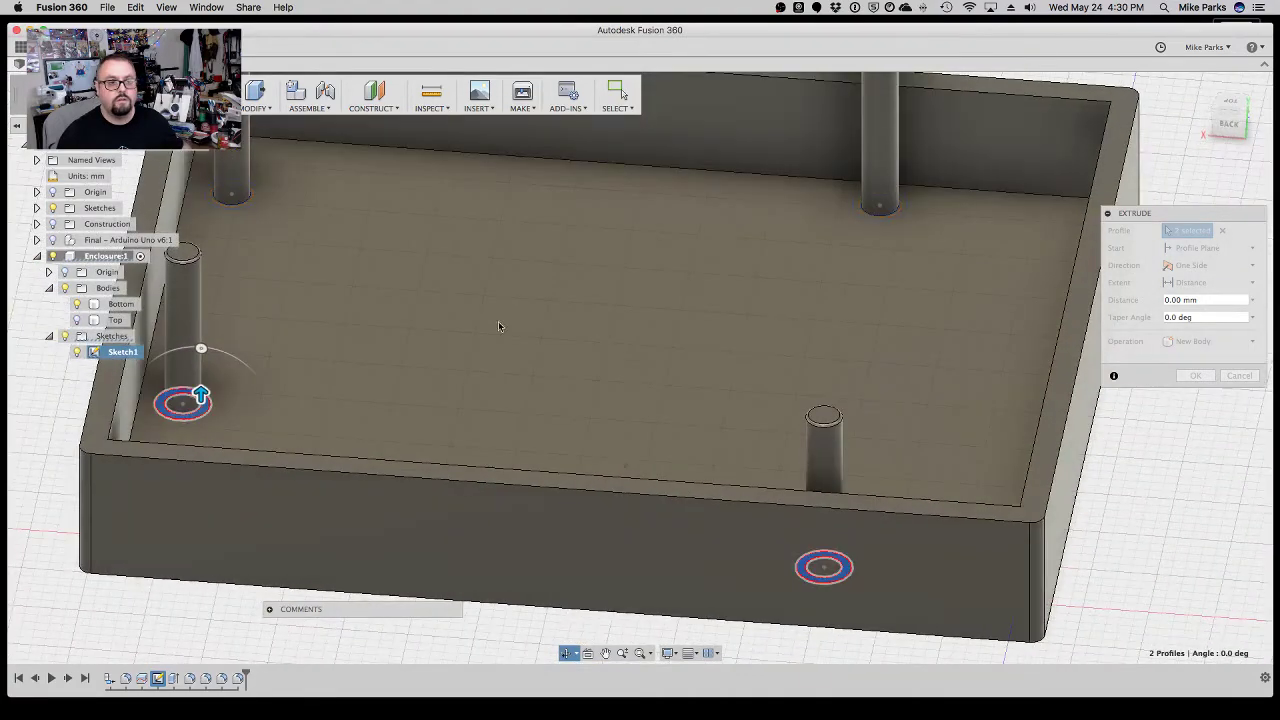
{"action": "key", "text": "Escape"}
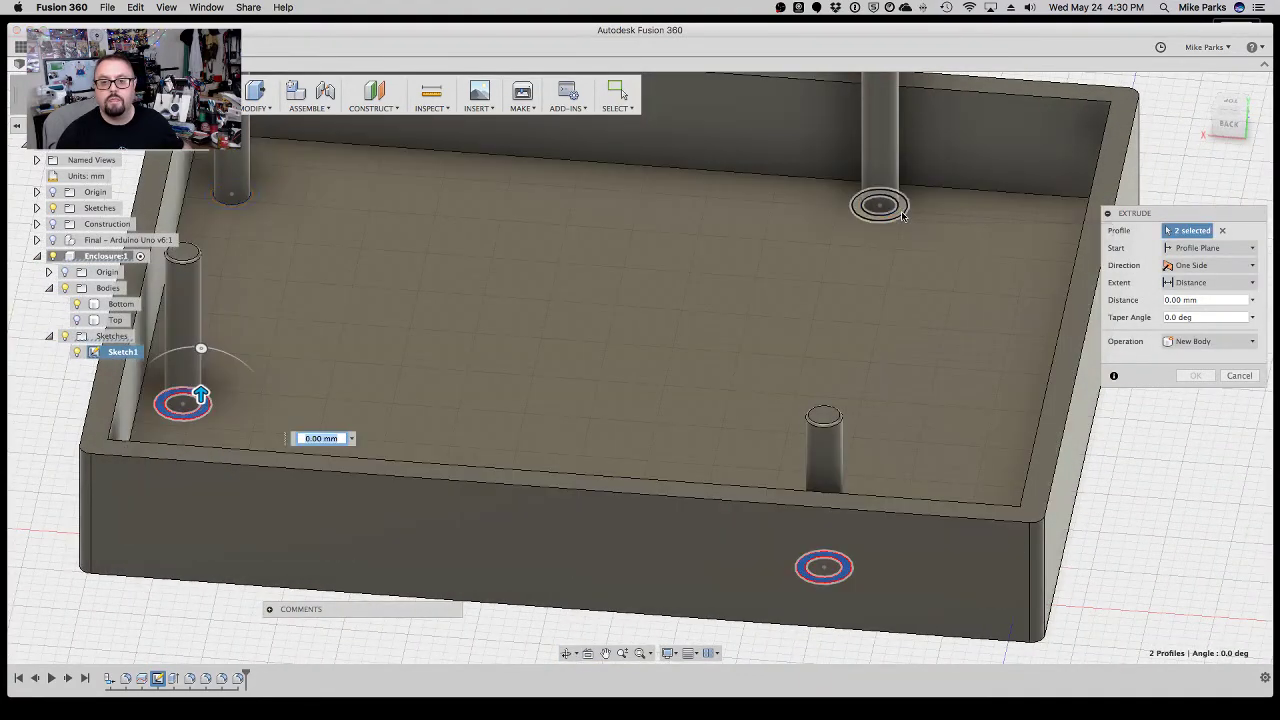
{"action": "left_click", "coordinate": [882, 207]}
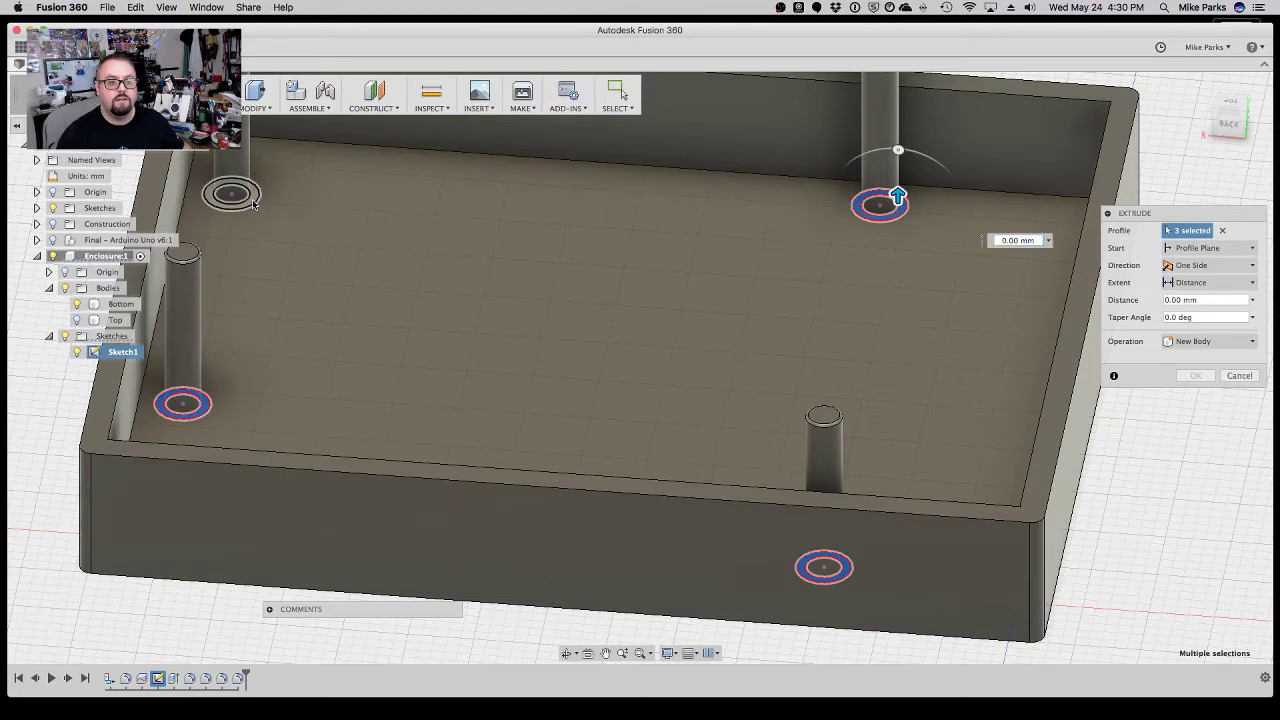
{"action": "left_click", "coordinate": [242, 197]}
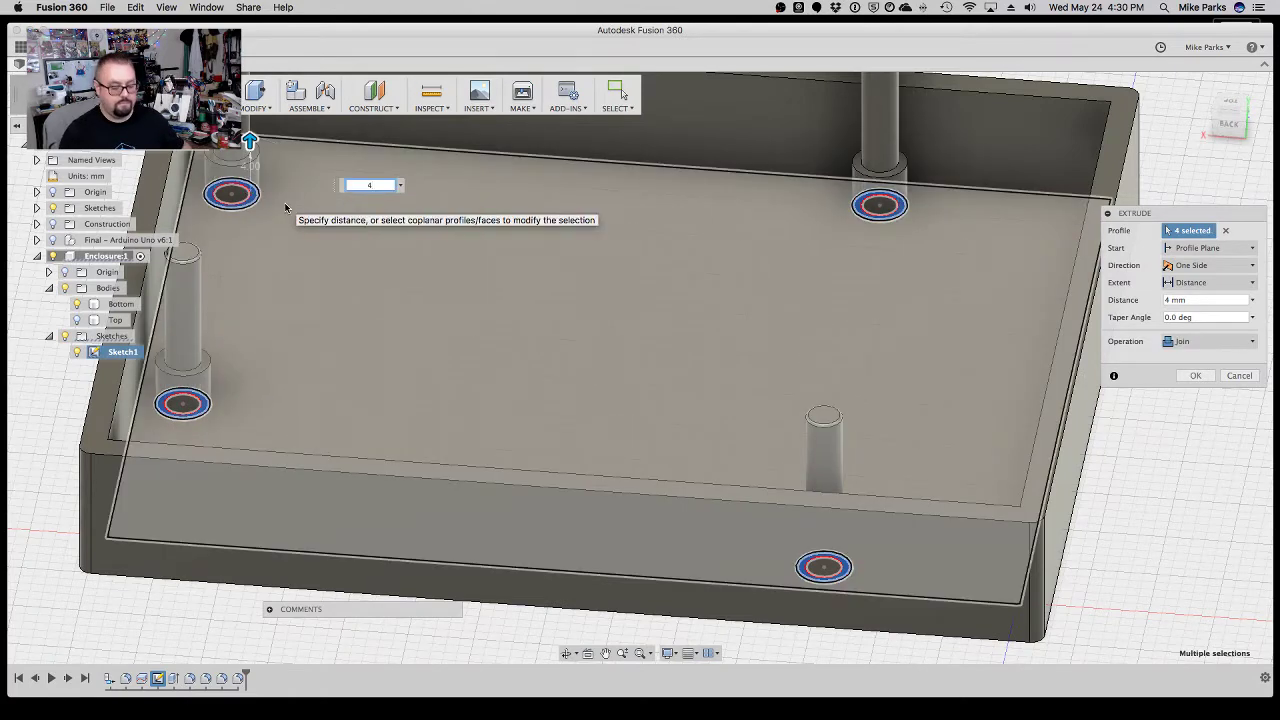
{"action": "key", "text": "Return"}
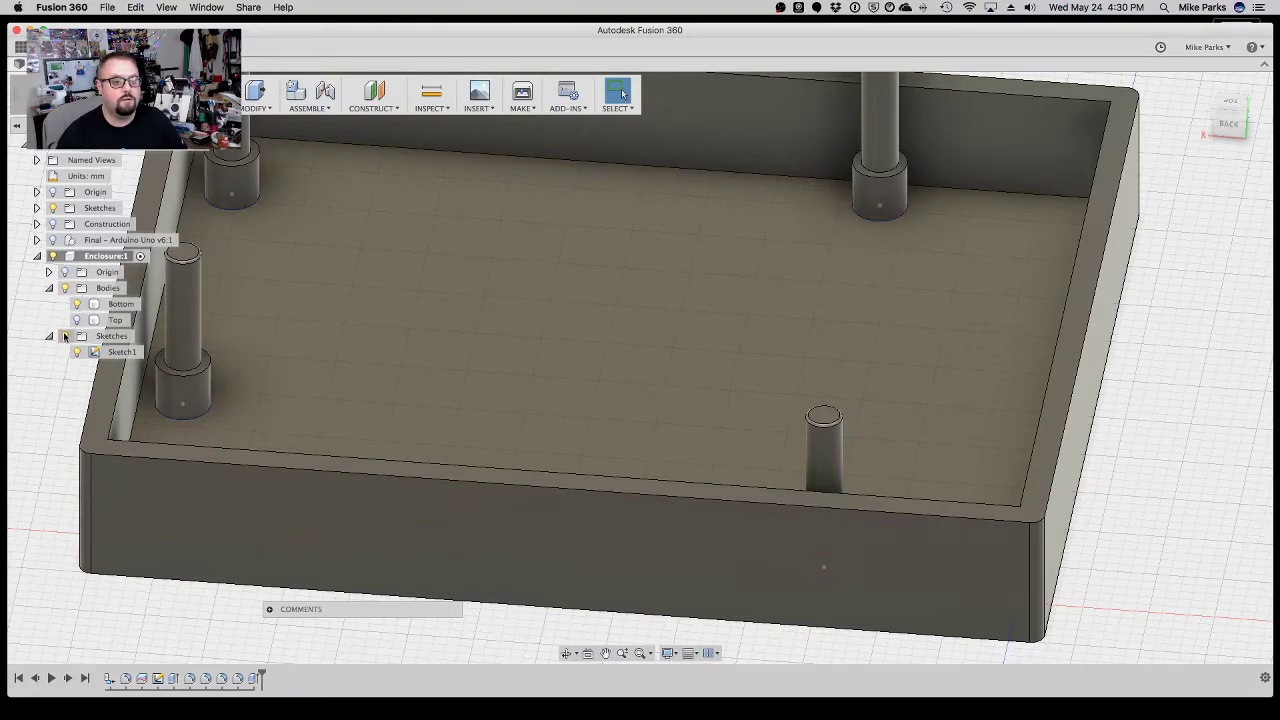
Hide the Enclosure component's sketches and inspect the new peg supports from the front.
{"action": "left_click", "coordinate": [640, 527]}
{"action": "scroll", "coordinate": [604, 520], "scroll_direction": "down", "scroll_amount": 5}
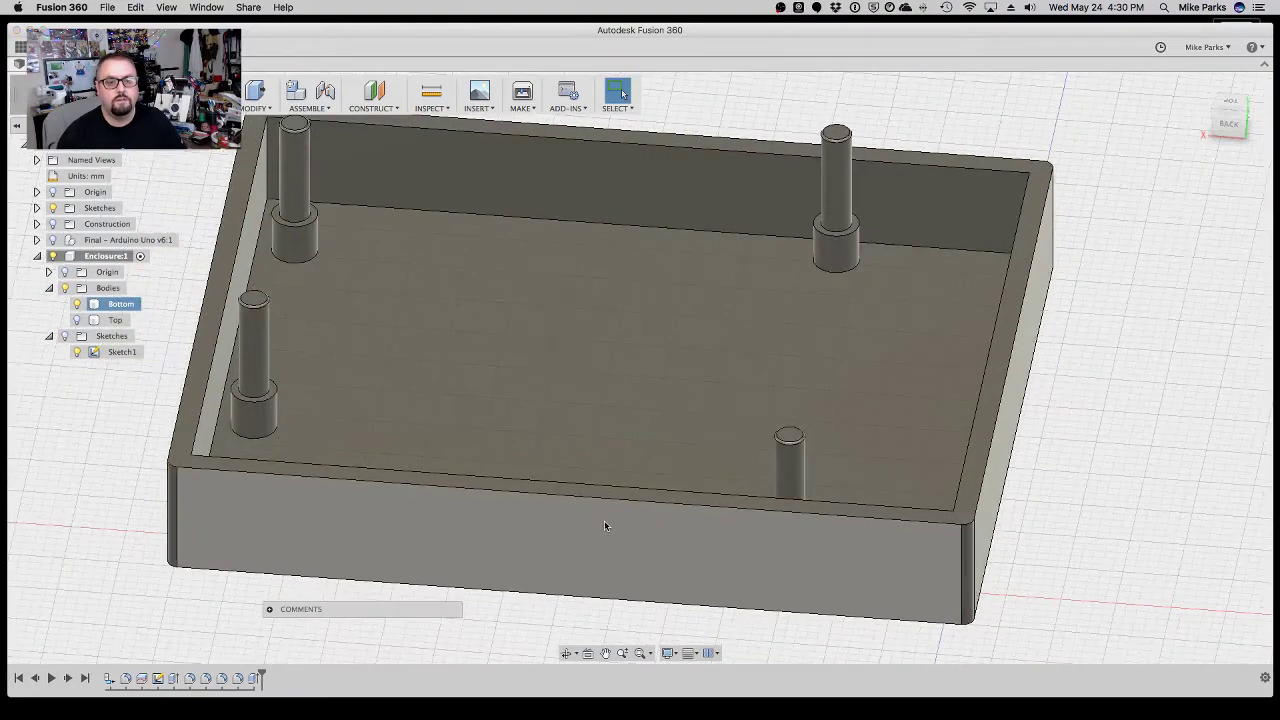
{"action": "left_click", "coordinate": [602, 632]}
{"action": "left_click", "coordinate": [567, 653]}
{"action": "left_click_drag", "start_coordinate": [590, 615], "coordinate": [641, 465]}
{"action": "left_click_drag", "start_coordinate": [937, 551], "coordinate": [895, 558]}
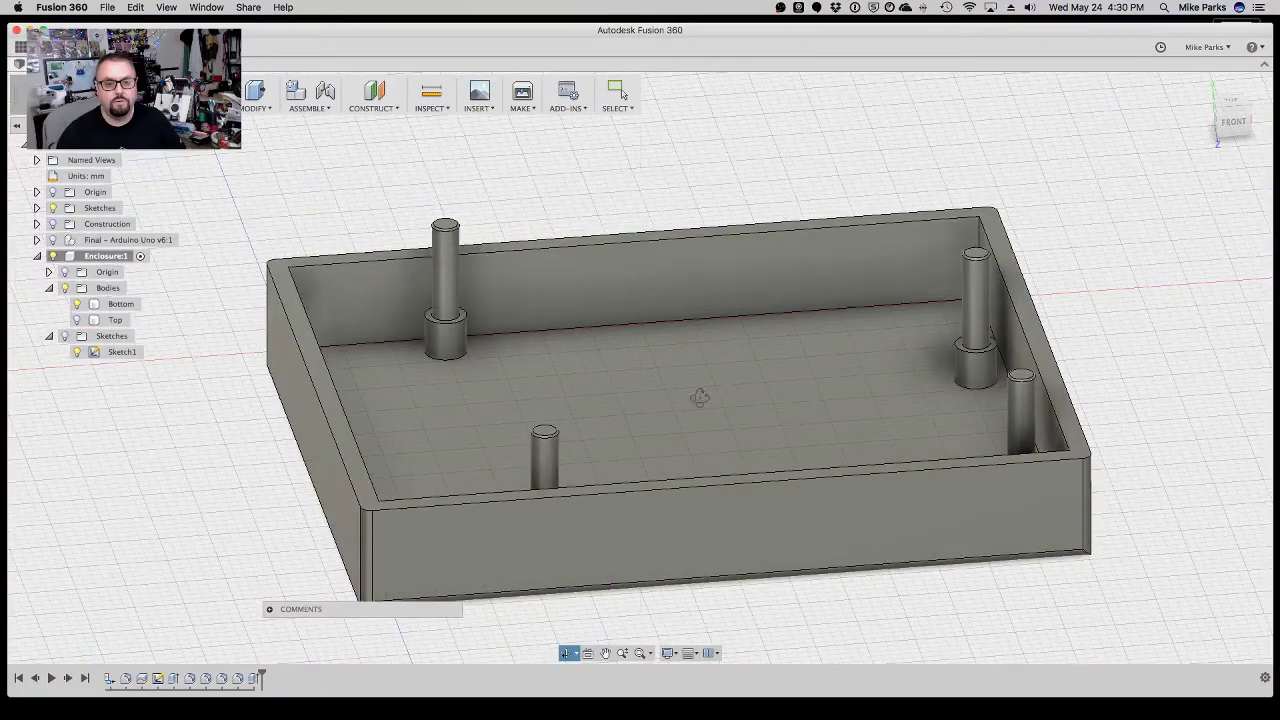
{"action": "key", "text": "Escape"}
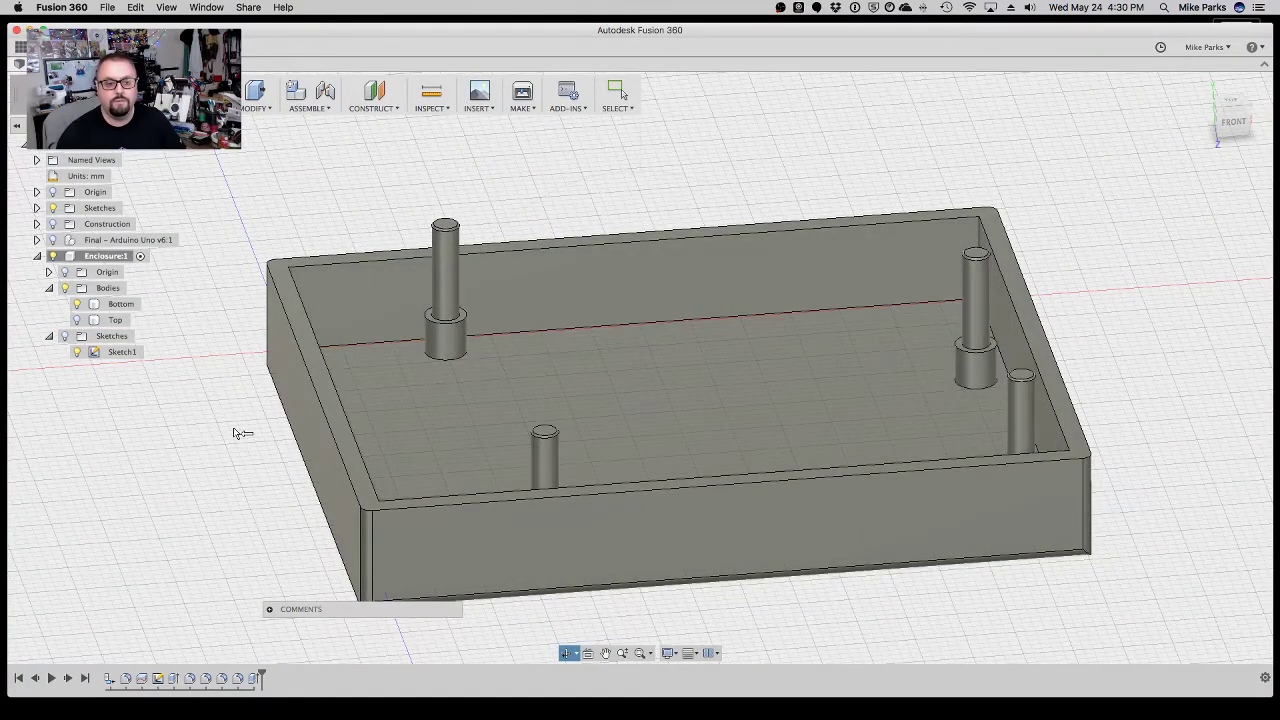
Switch the active component from Enclosure back to the top-level design.
{"action": "left_click", "coordinate": [263, 367]}
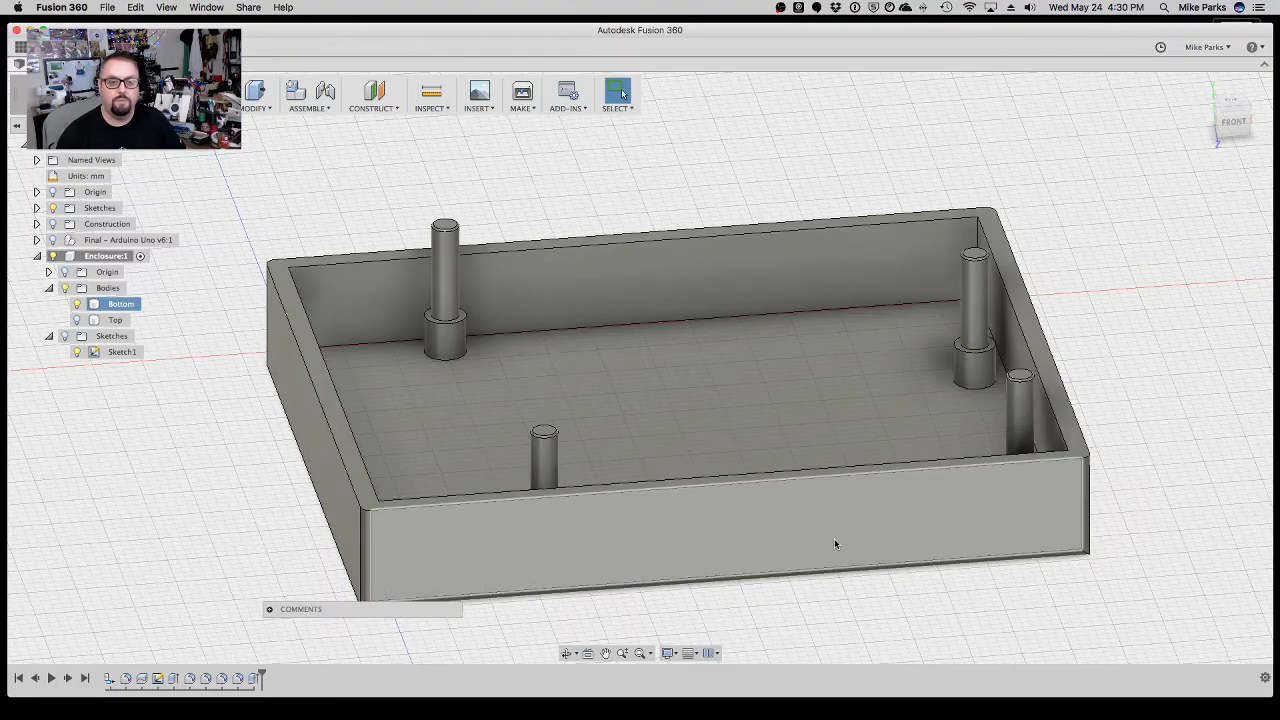
{"action": "scroll", "coordinate": [835, 544], "scroll_direction": "down", "scroll_amount": 3}
{"action": "scroll", "coordinate": [835, 544], "scroll_direction": "down", "scroll_amount": 2}
{"action": "left_click", "coordinate": [278, 367]}
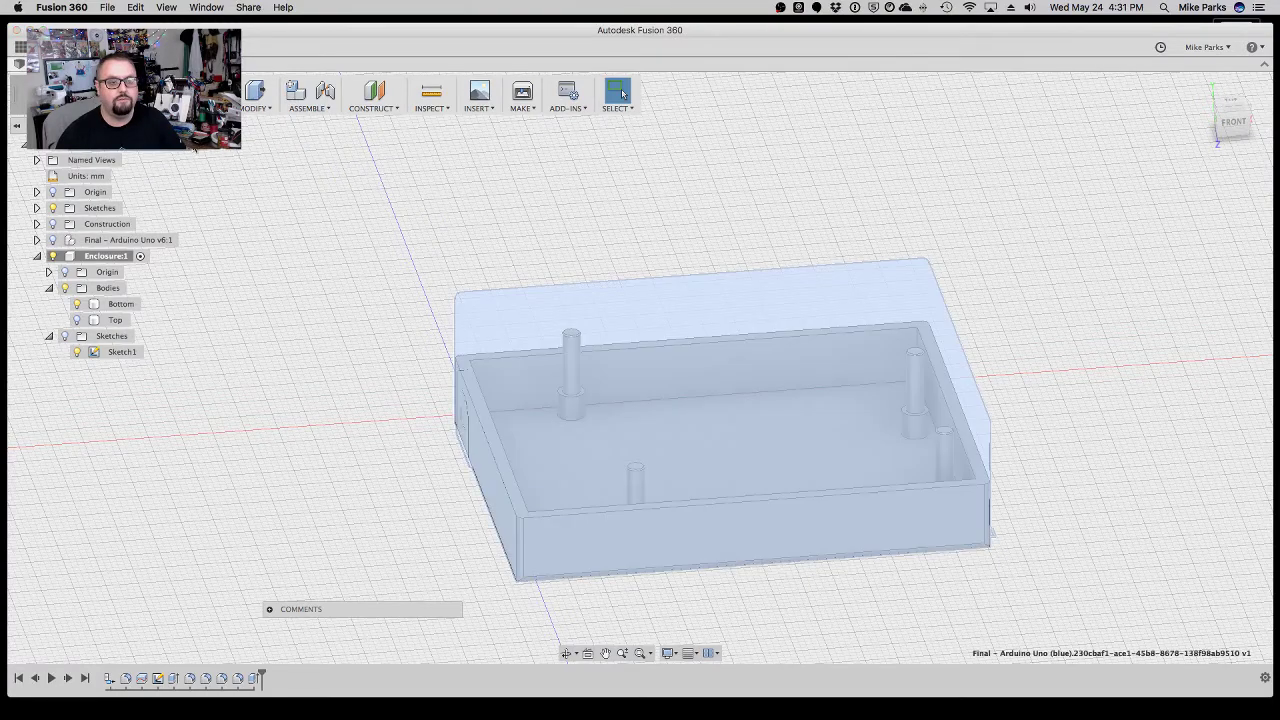
{"action": "left_click", "coordinate": [268, 316]}
{"action": "left_click", "coordinate": [290, 328]}
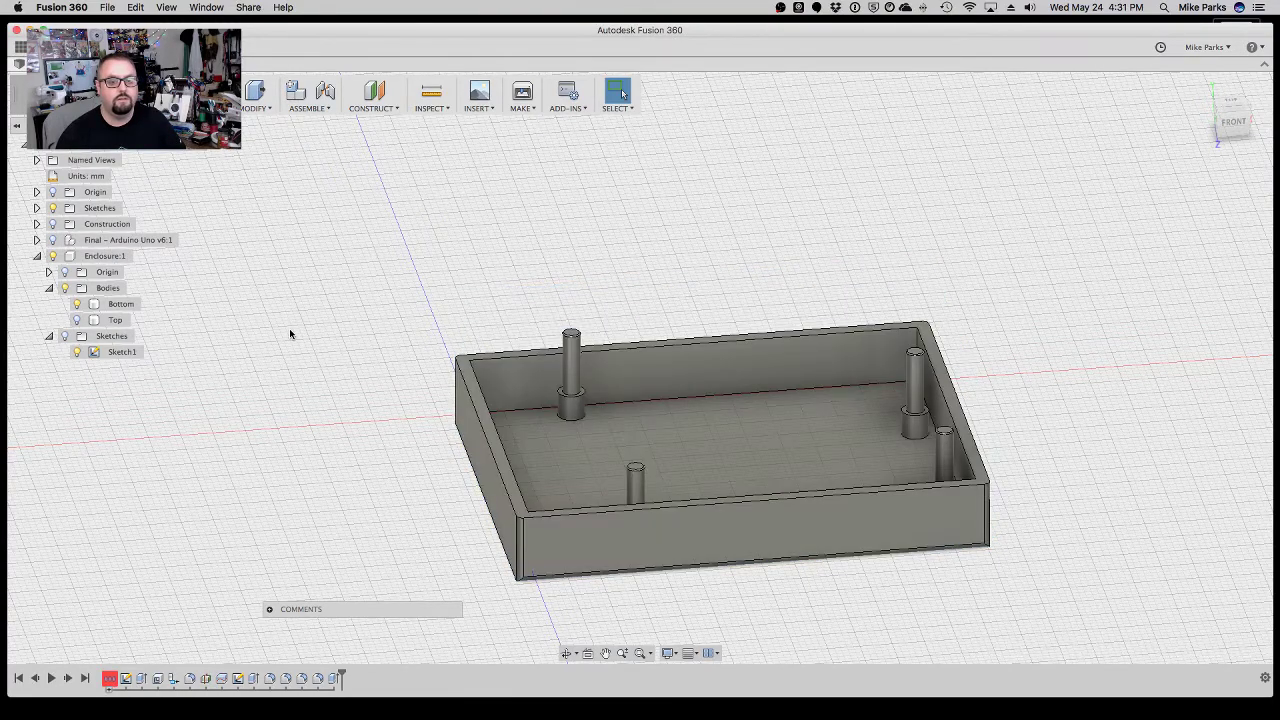
Show the Final - Arduino Uno component and hide the Enclosure component.
{"action": "left_click", "coordinate": [54, 241]}
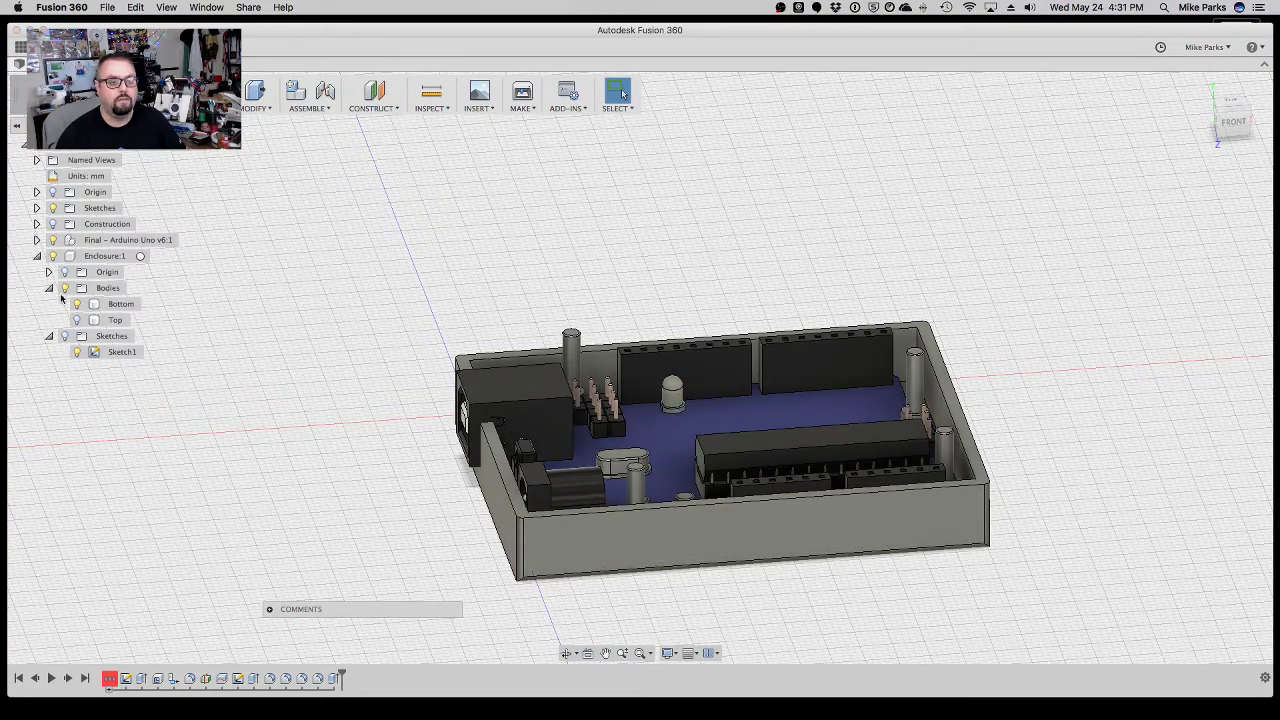
{"action": "left_click", "coordinate": [53, 256]}
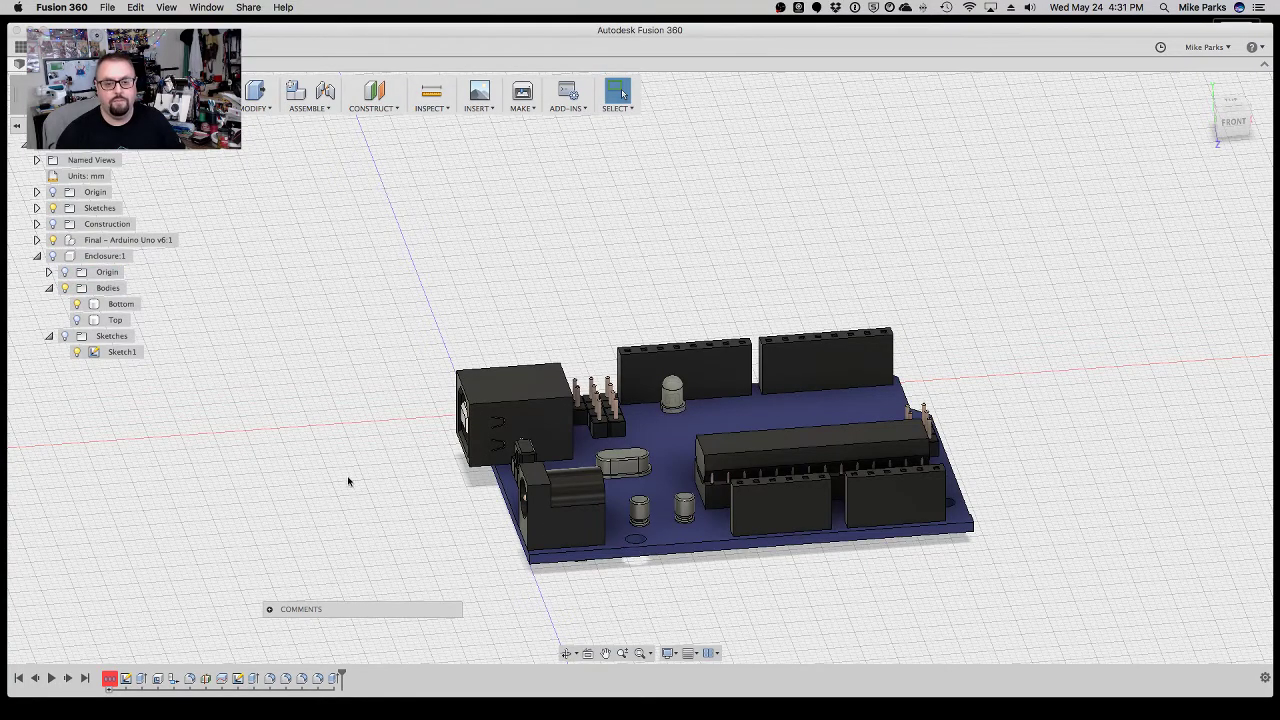
Move the Final - Arduino Uno component 60 mm along Y, leaving the other distances and angles at zero.
{"action": "scroll", "coordinate": [326, 434], "scroll_direction": "down", "scroll_amount": 5}
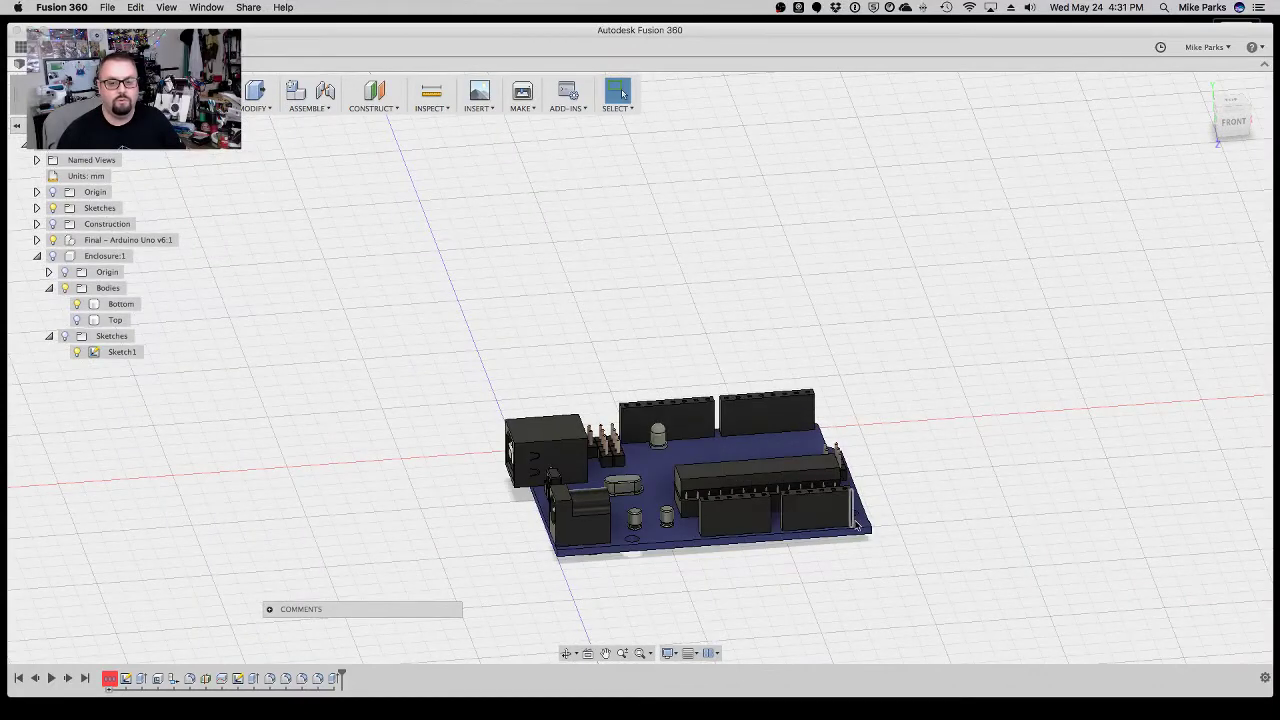
{"action": "key", "text": "m"}
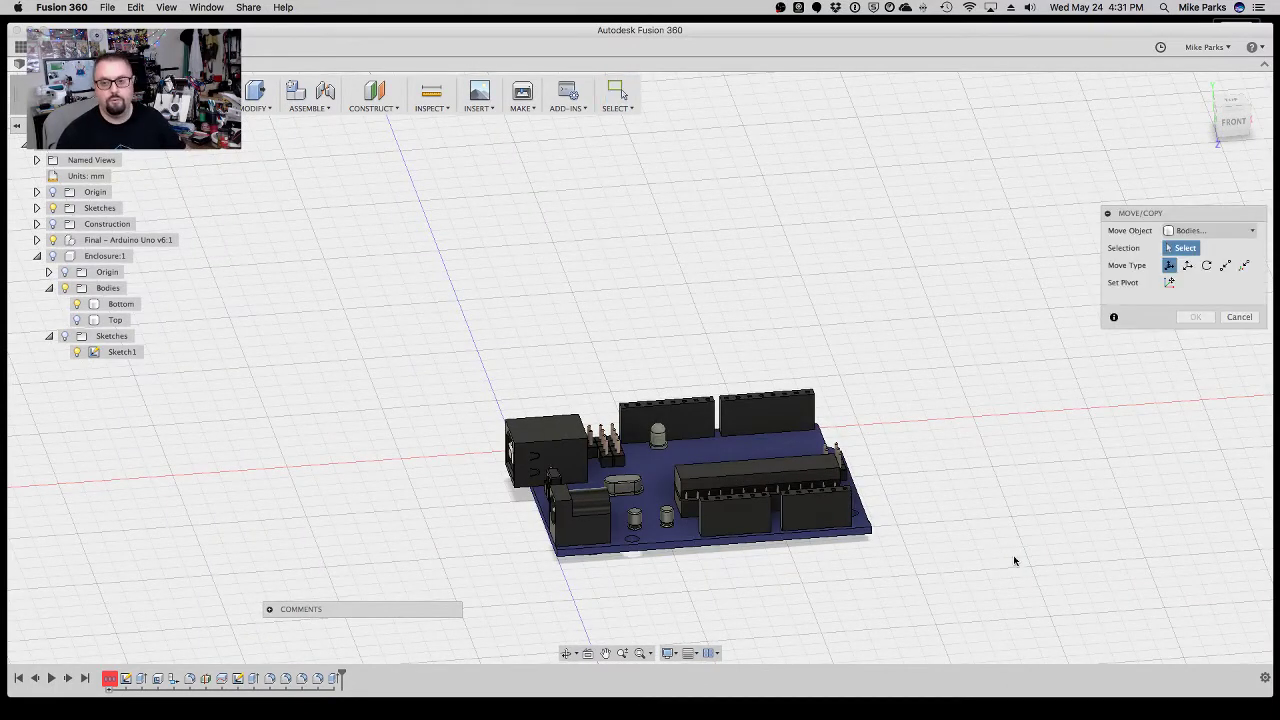
{"action": "left_click", "coordinate": [1213, 230]}
{"action": "left_click", "coordinate": [1200, 246]}
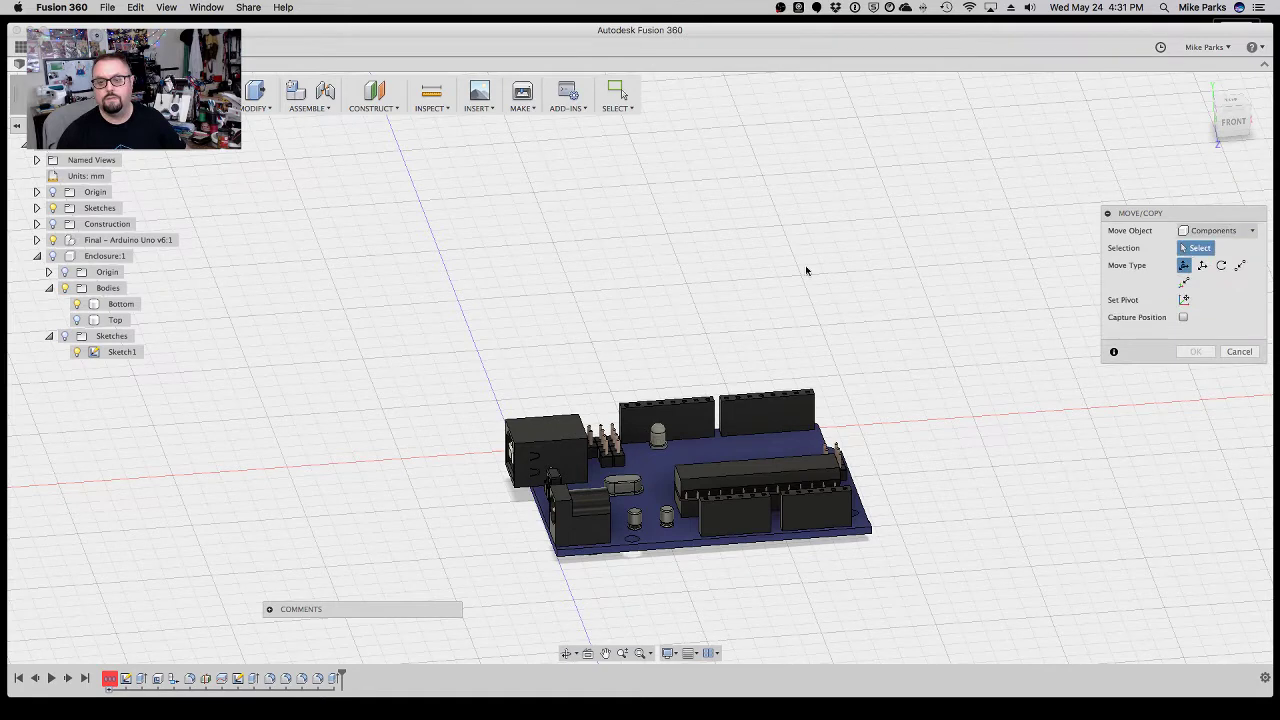
{"action": "left_click", "coordinate": [100, 241]}
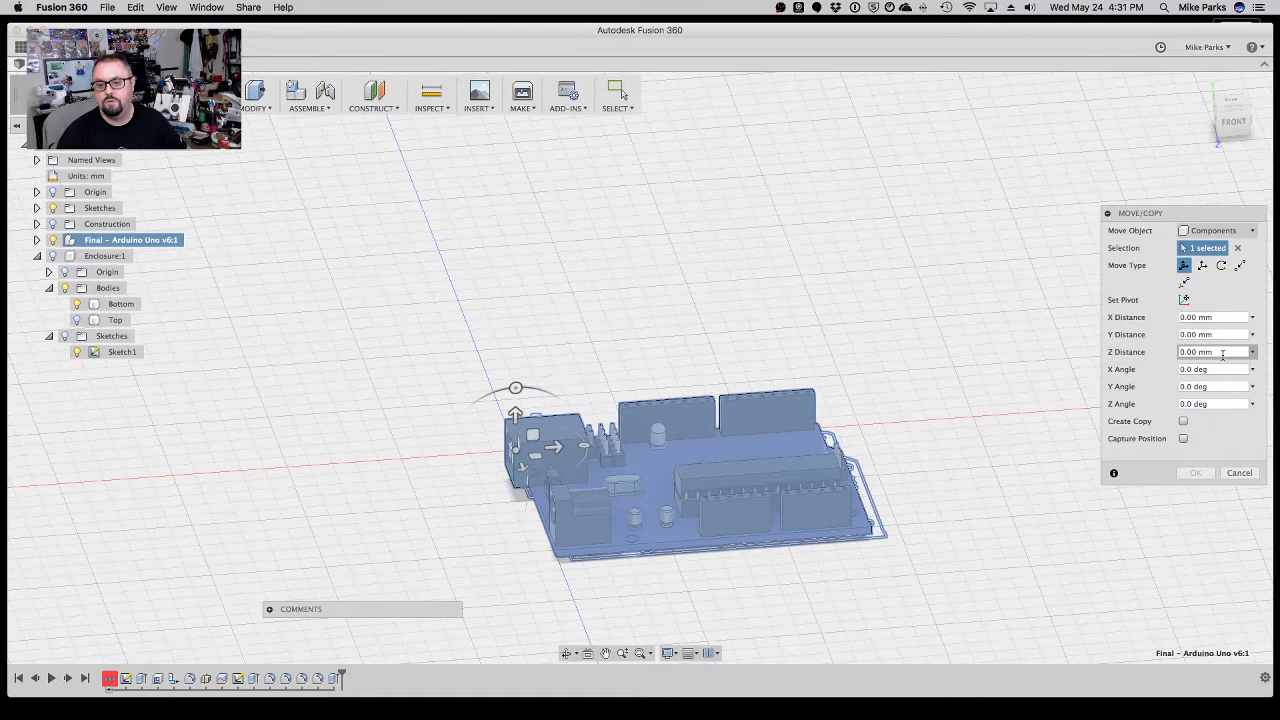
{"action": "left_click", "coordinate": [1224, 335]}
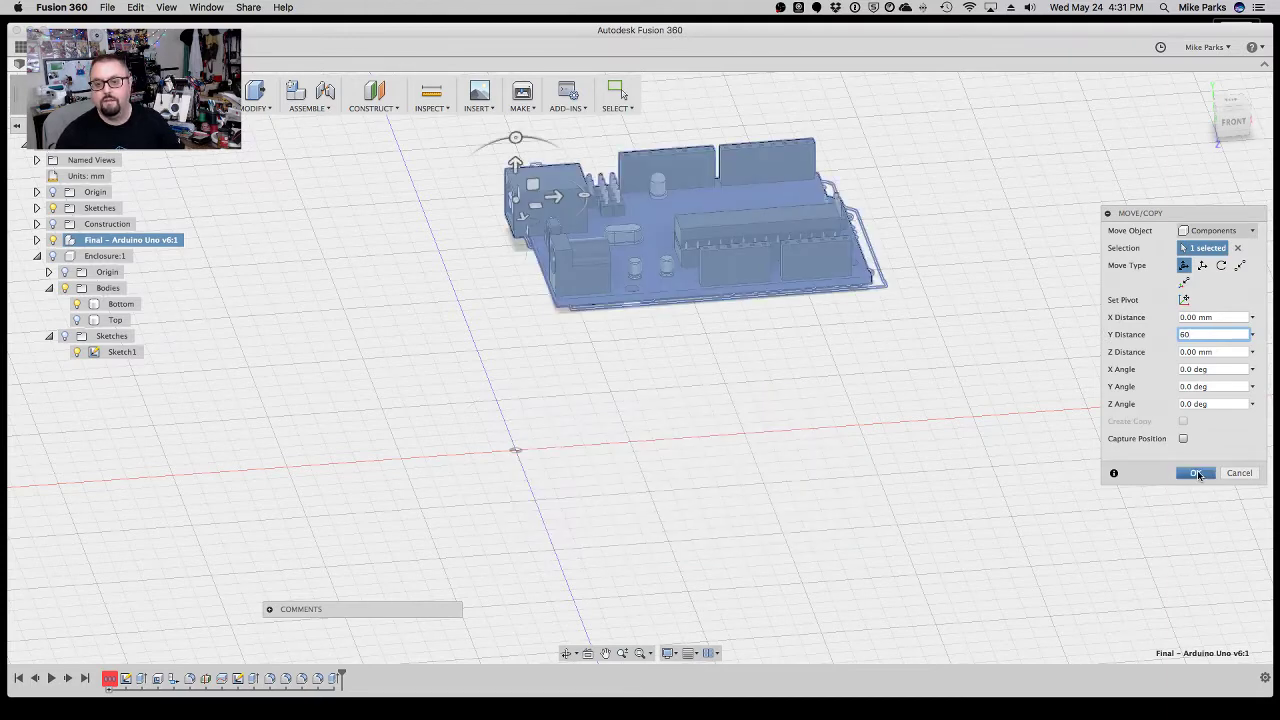
{"action": "left_click", "coordinate": [1197, 473]}
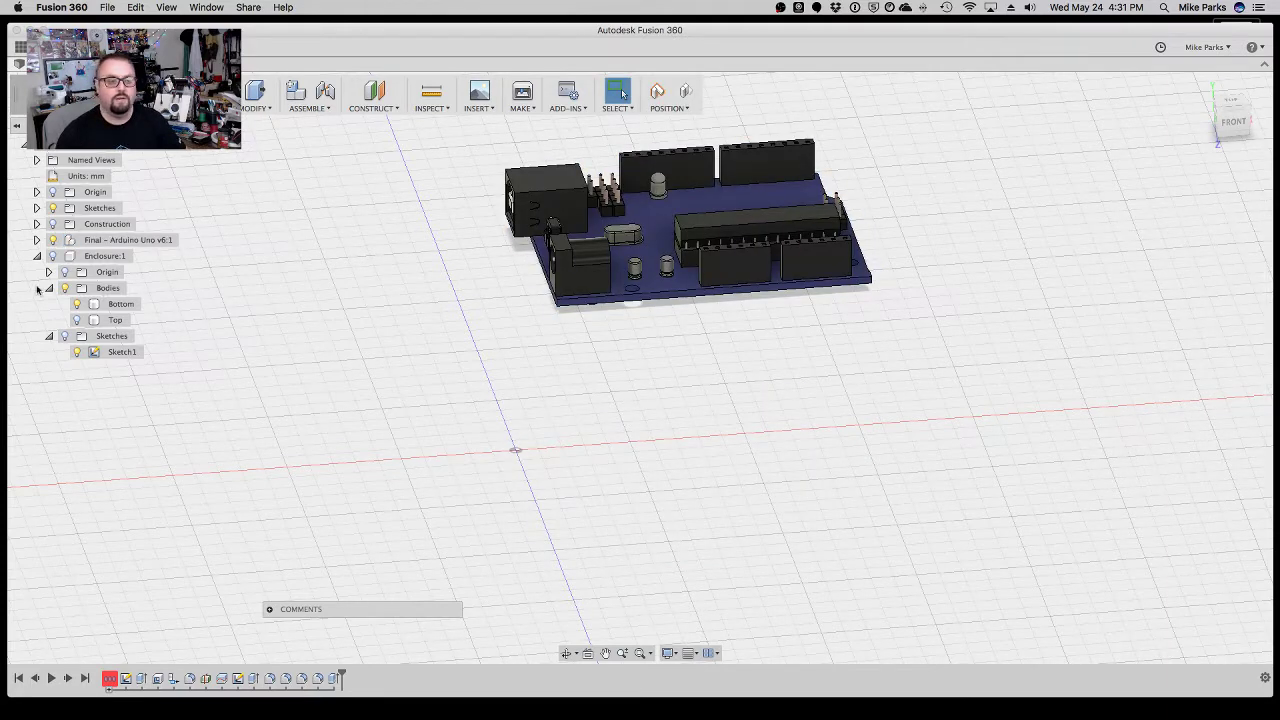
Show the Enclosure component and inspect the raised Arduino board and the enclosure's pegs from below and above.
{"action": "left_click", "coordinate": [53, 256]}
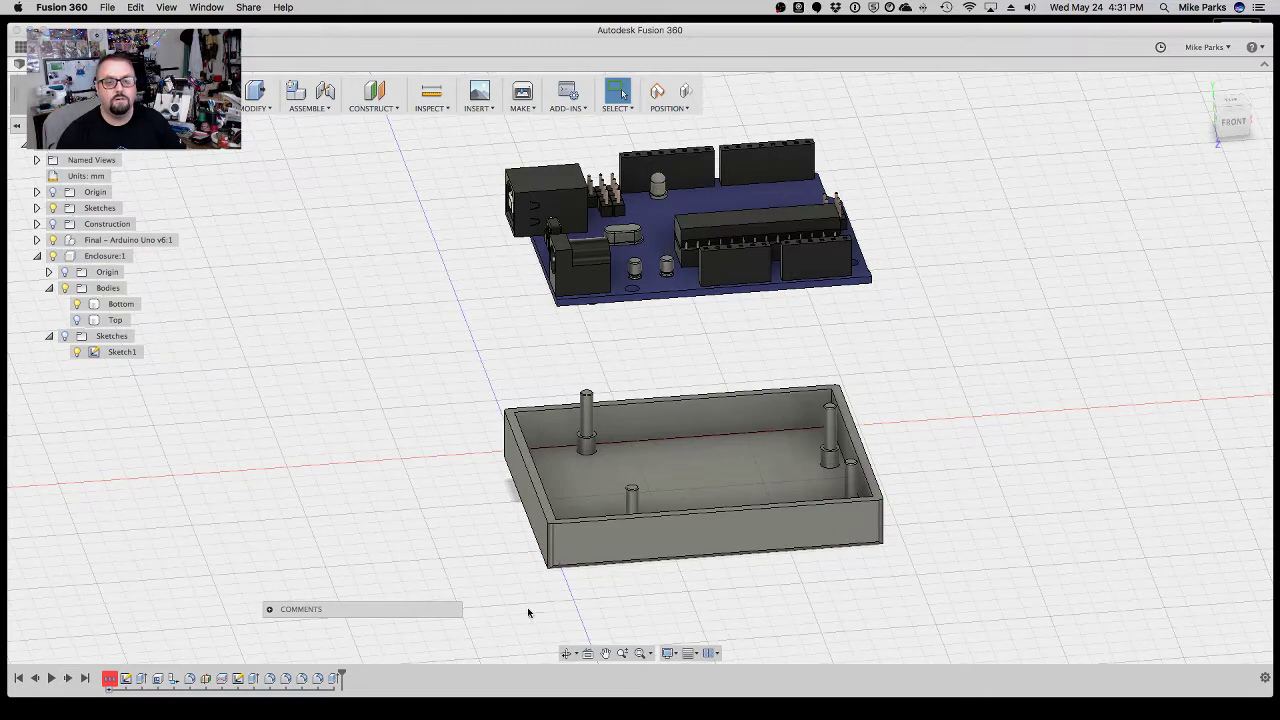
{"action": "left_click", "coordinate": [565, 653]}
{"action": "left_click_drag", "start_coordinate": [443, 540], "coordinate": [450, 480]}
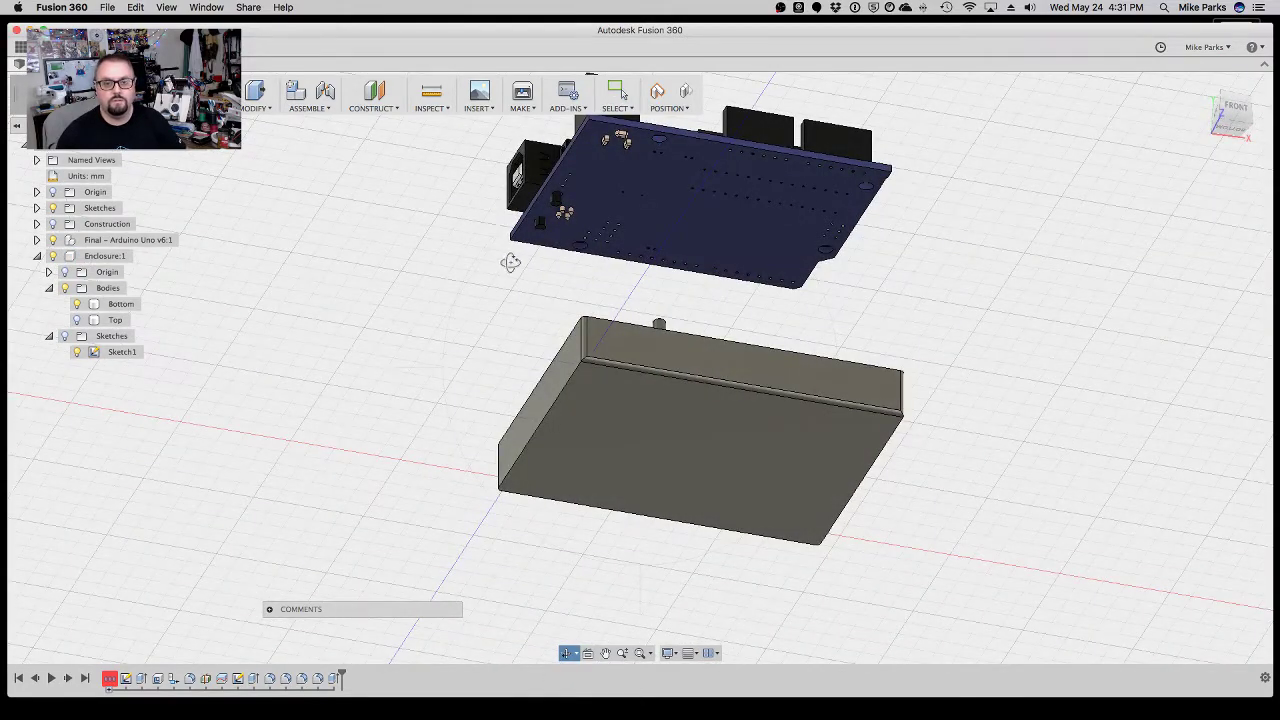
{"action": "left_click_drag", "start_coordinate": [450, 480], "coordinate": [525, 392]}
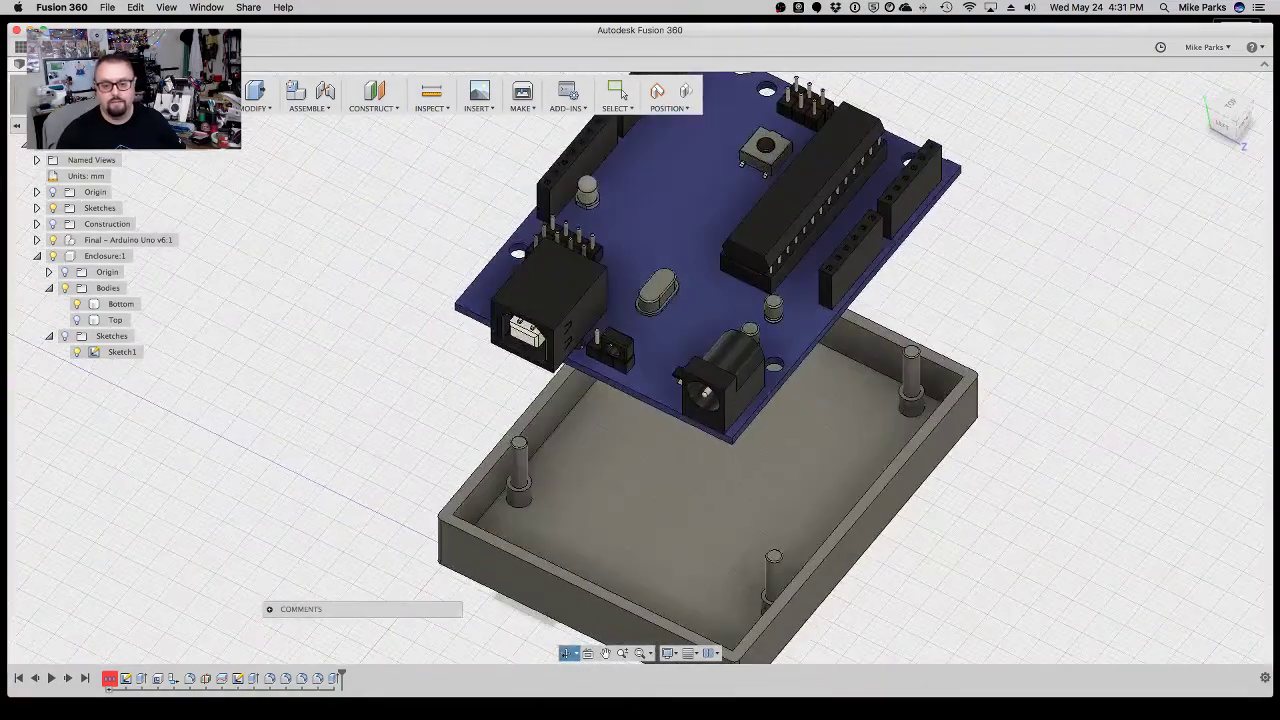
{"action": "scroll", "coordinate": [810, 500], "scroll_direction": "down", "scroll_amount": 5}
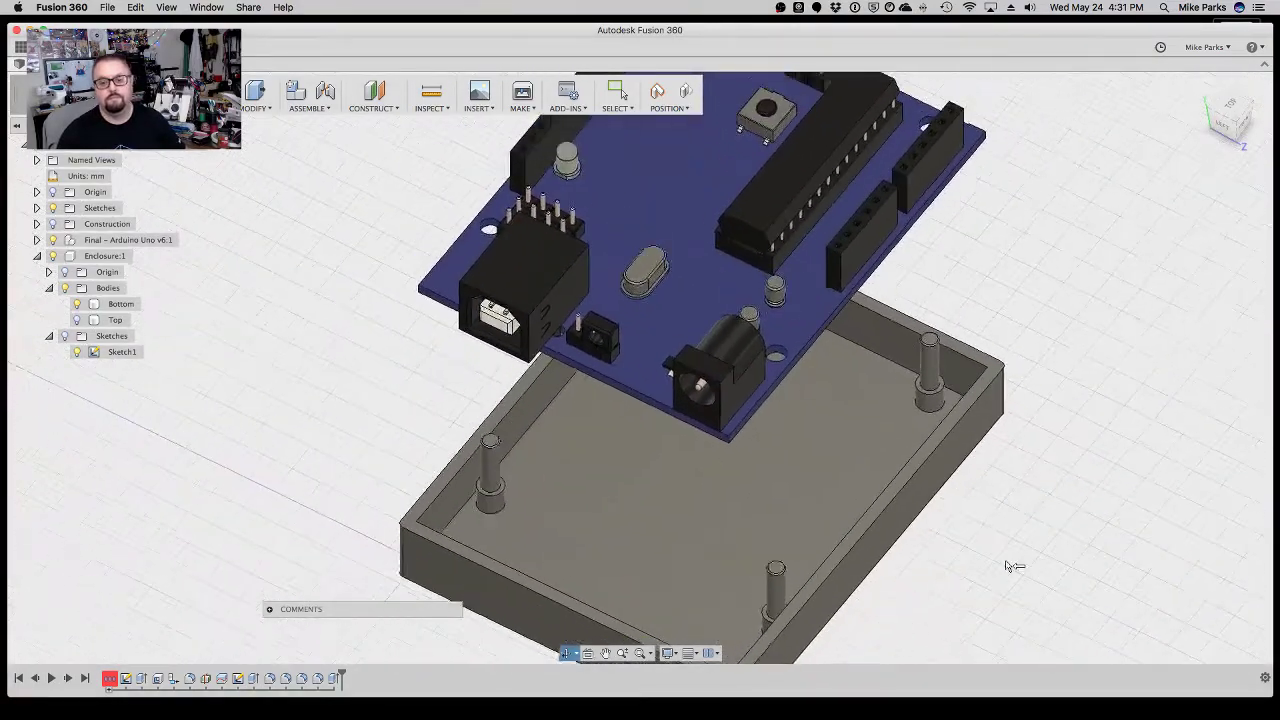
{"action": "key", "text": "Escape"}
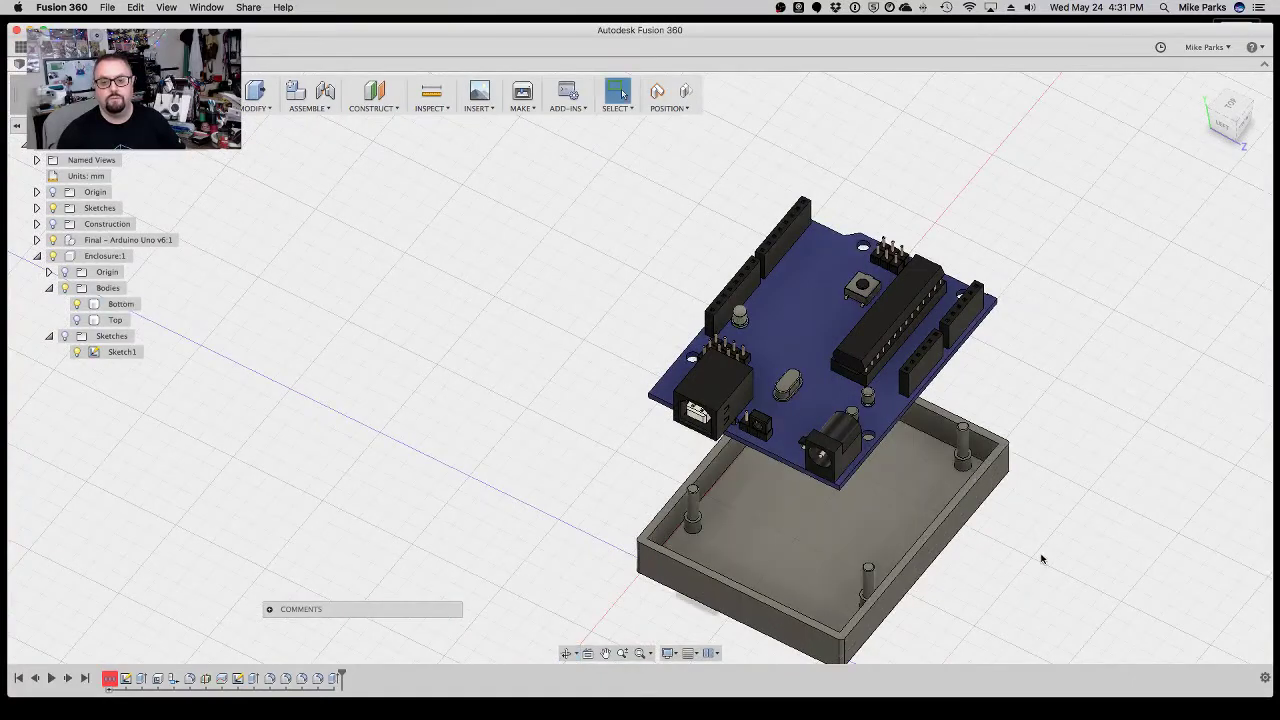
{"action": "left_click", "coordinate": [605, 653]}
{"action": "left_click_drag", "start_coordinate": [506, 403], "coordinate": [379, 291]}
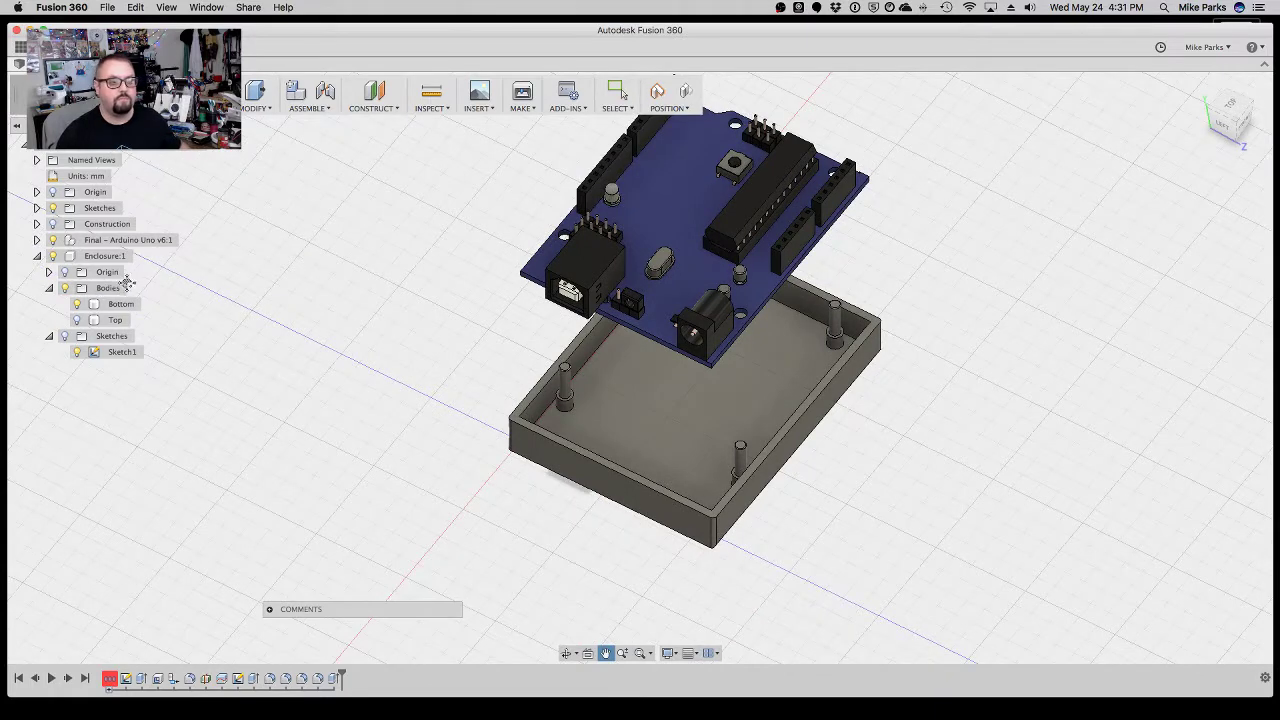
{"action": "key", "text": "Escape"}
{"action": "key", "text": "m"}
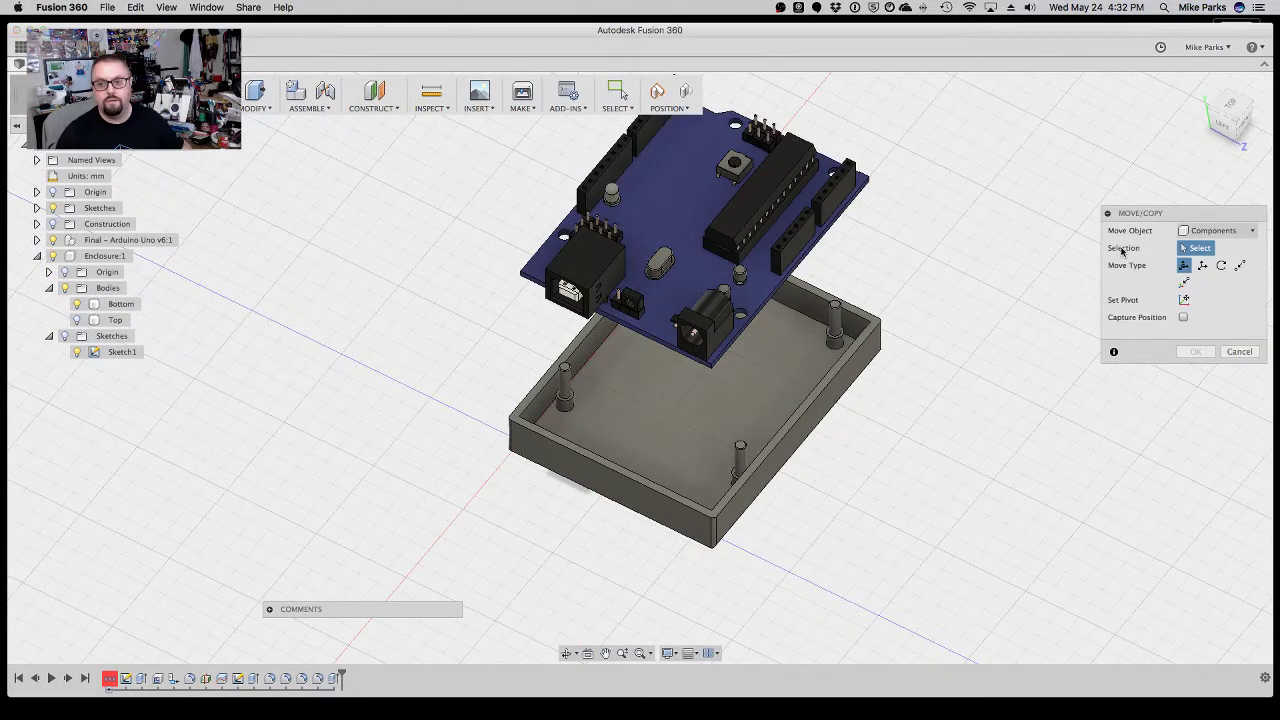
{"action": "left_click", "coordinate": [118, 242]}
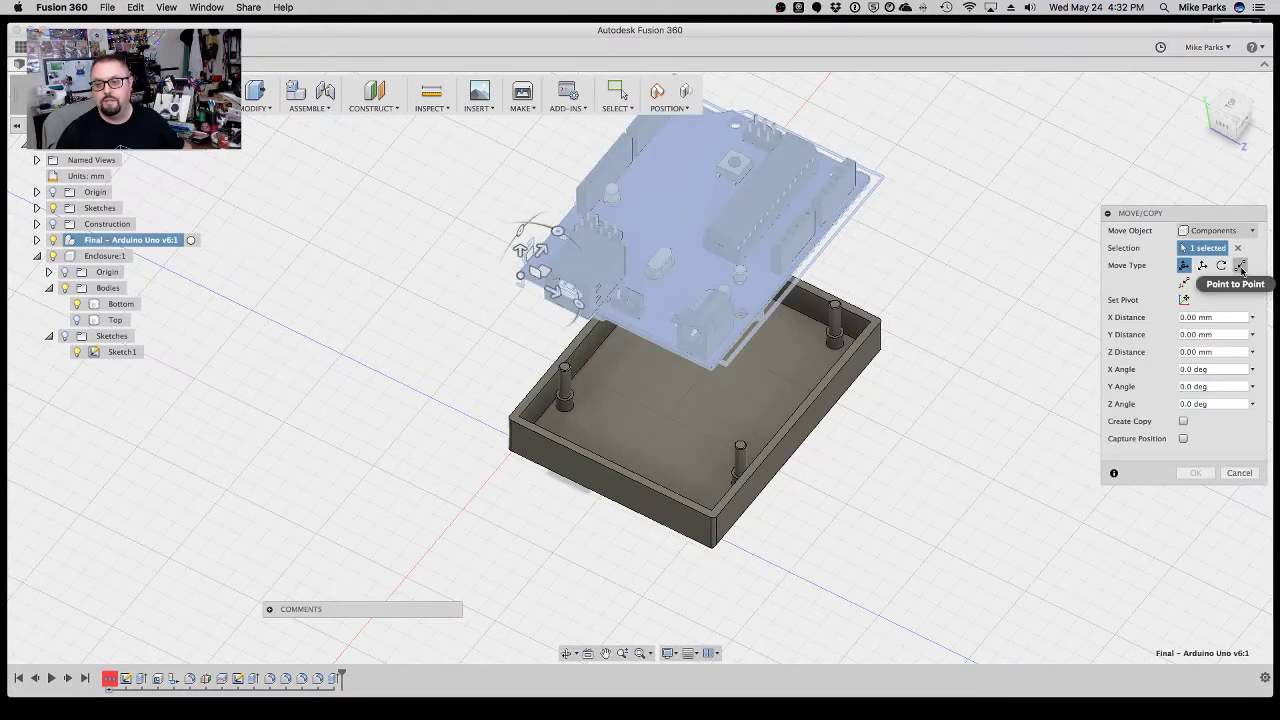
{"action": "left_click", "coordinate": [1241, 267]}
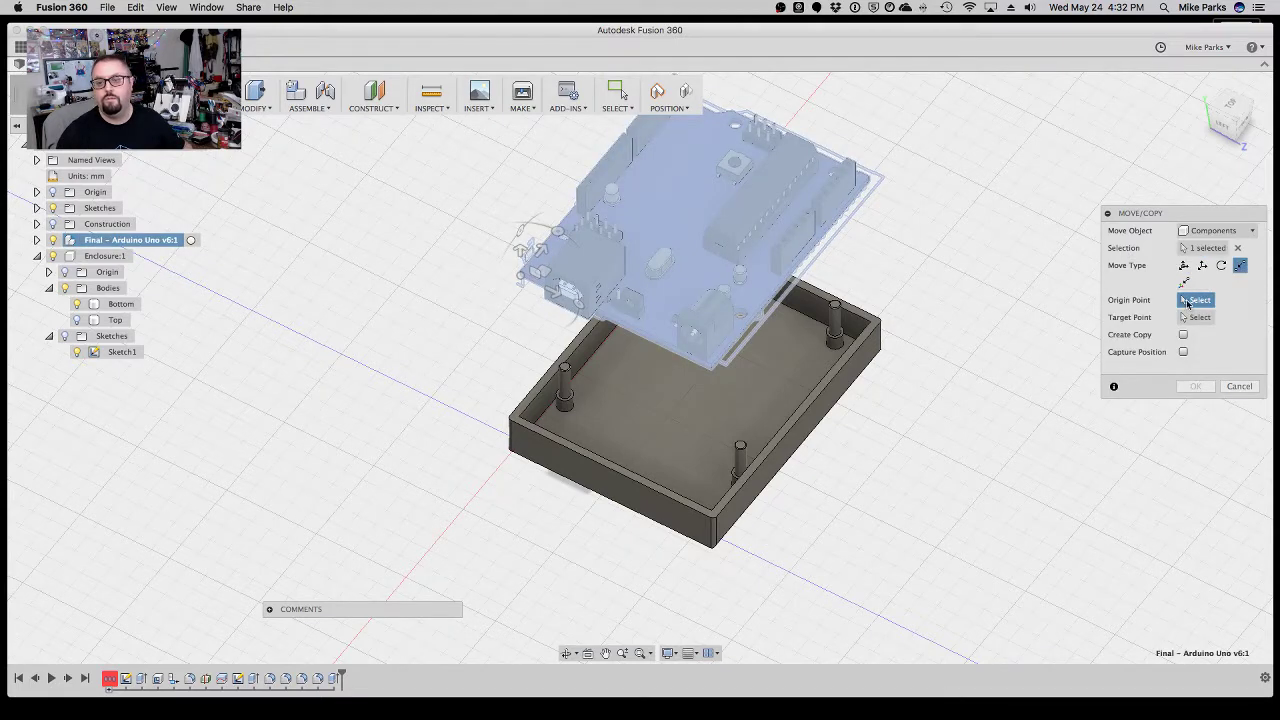
{"action": "left_click", "coordinate": [566, 653]}
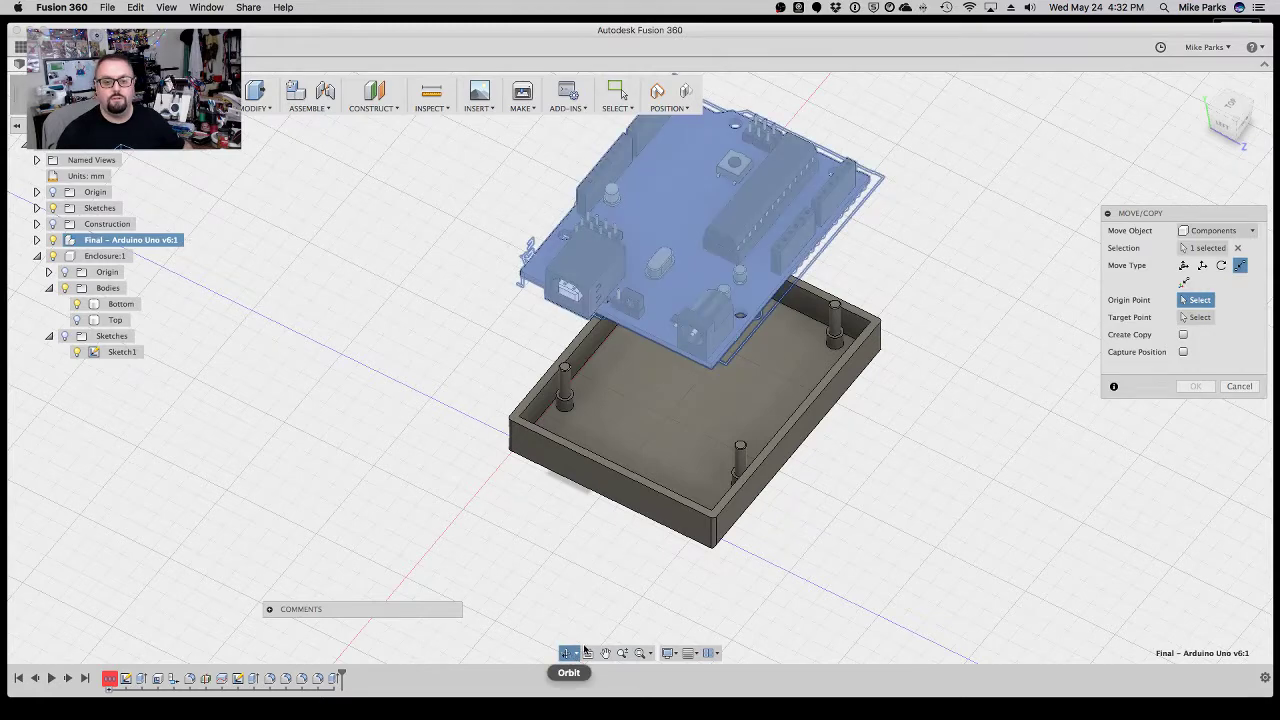
{"action": "left_click_drag", "start_coordinate": [730, 555], "coordinate": [773, 518]}
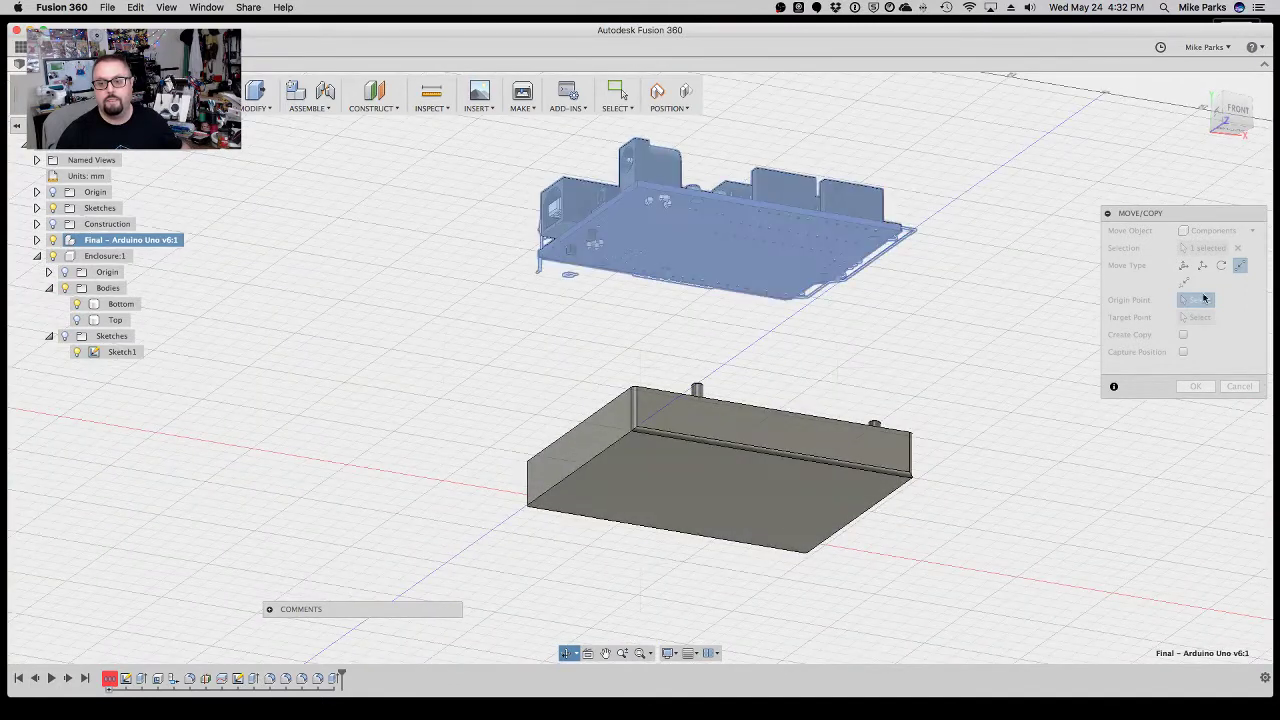
{"action": "left_click", "coordinate": [1240, 387]}
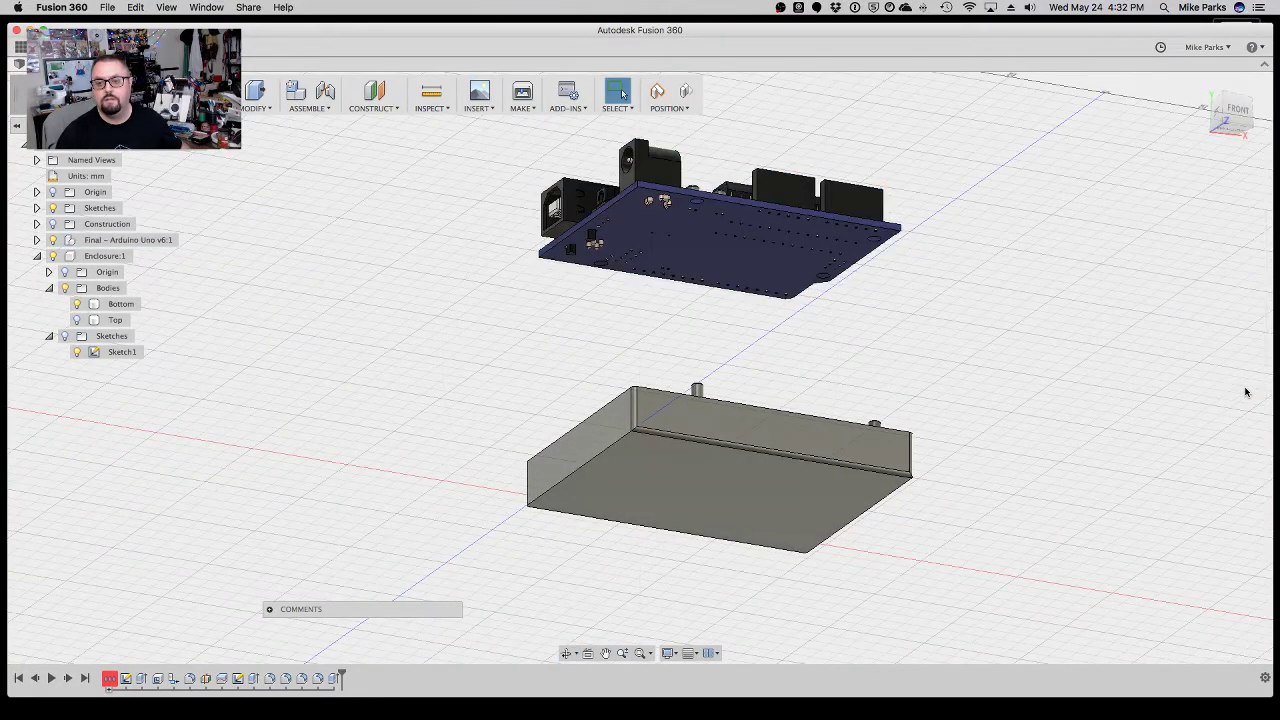
Start a rigid joint and pick the underside of the board's mounting hole near the power jack as its first location.
{"action": "left_click", "coordinate": [308, 108]}
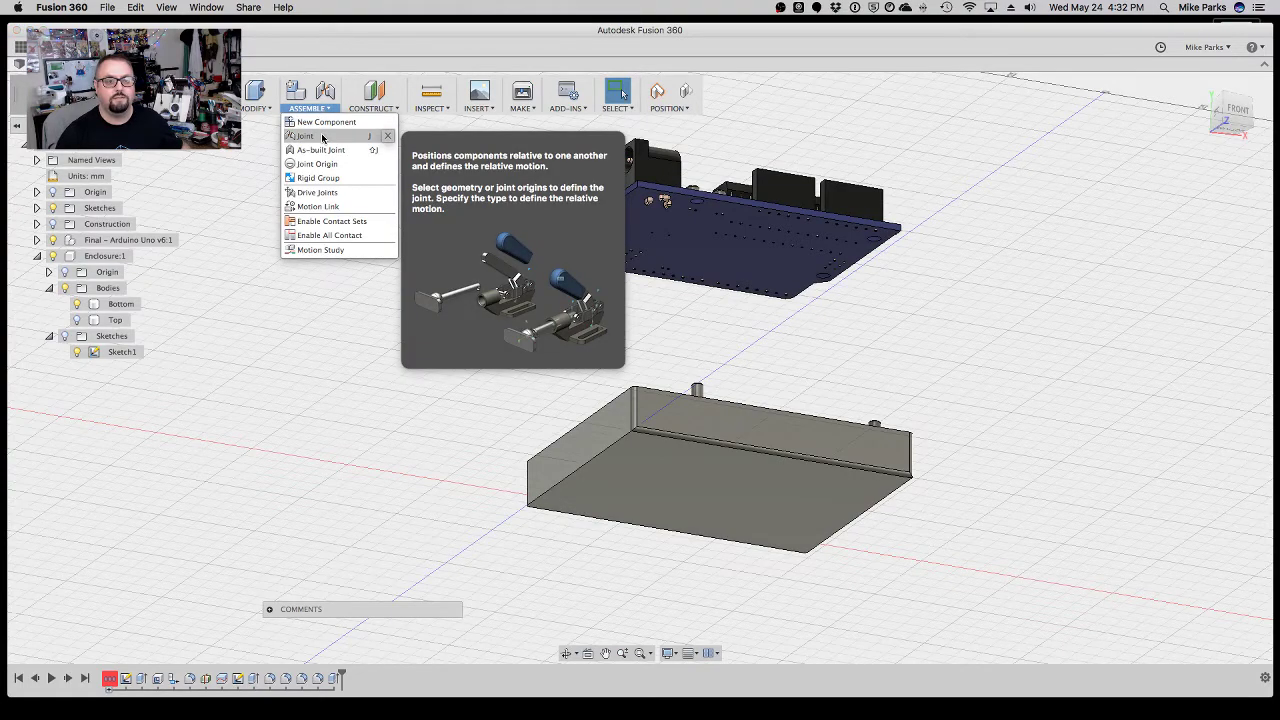
{"action": "left_click", "coordinate": [322, 136]}
{"action": "left_click", "coordinate": [628, 374]}
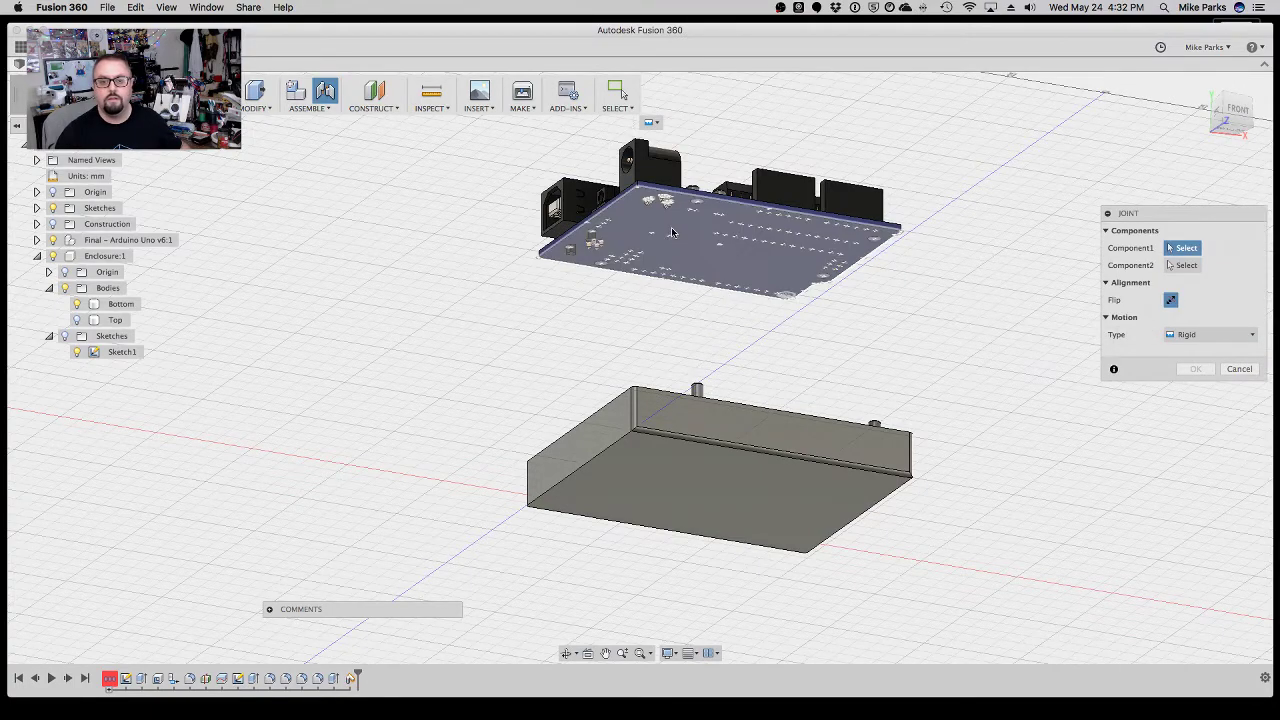
{"action": "scroll", "coordinate": [690, 228], "scroll_direction": "up", "scroll_amount": 5}
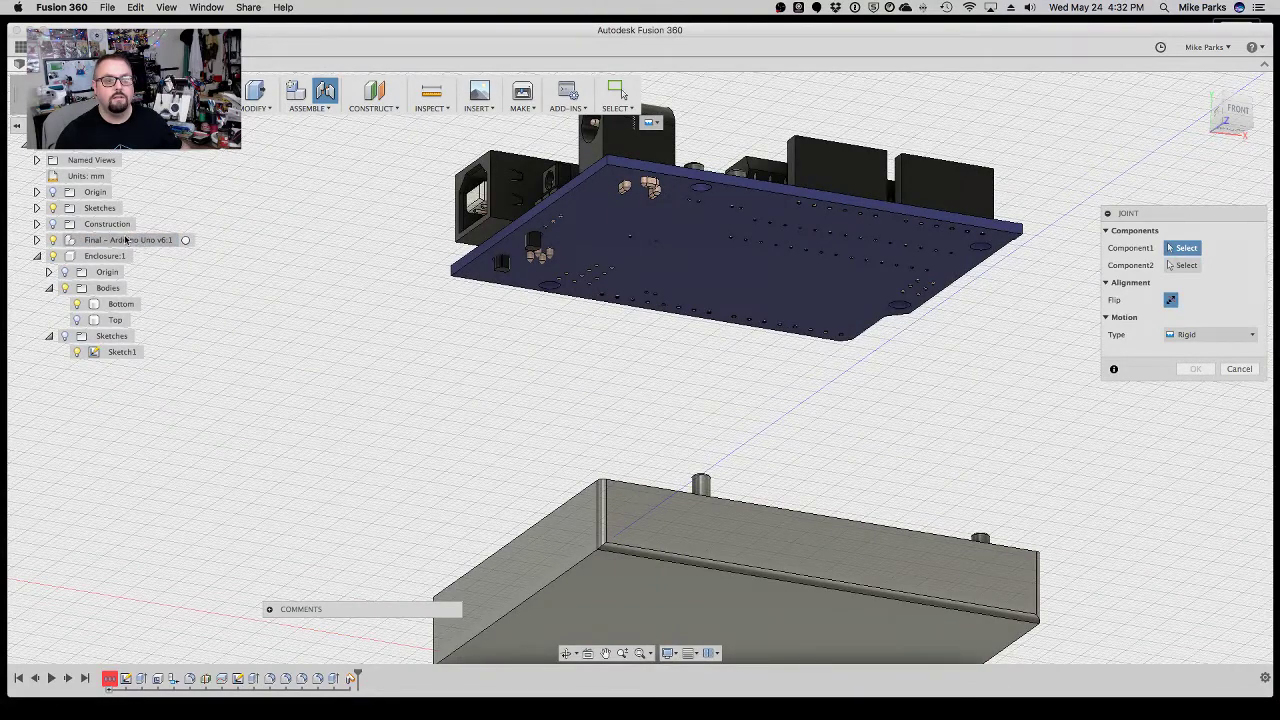
{"action": "left_click", "coordinate": [703, 190]}
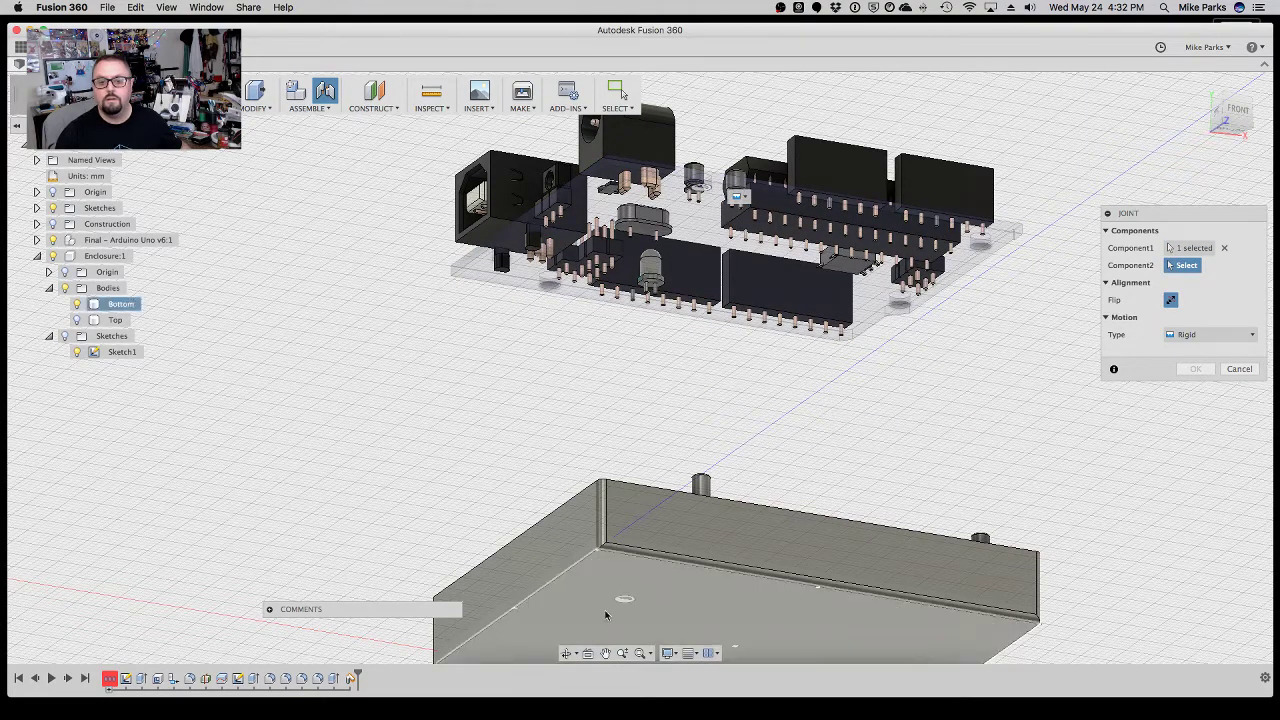
Complete the rigid joint by using the top rim of the support around the matching enclosure peg as its second location.
{"action": "scroll", "coordinate": [666, 440], "scroll_direction": "down", "scroll_amount": 6}
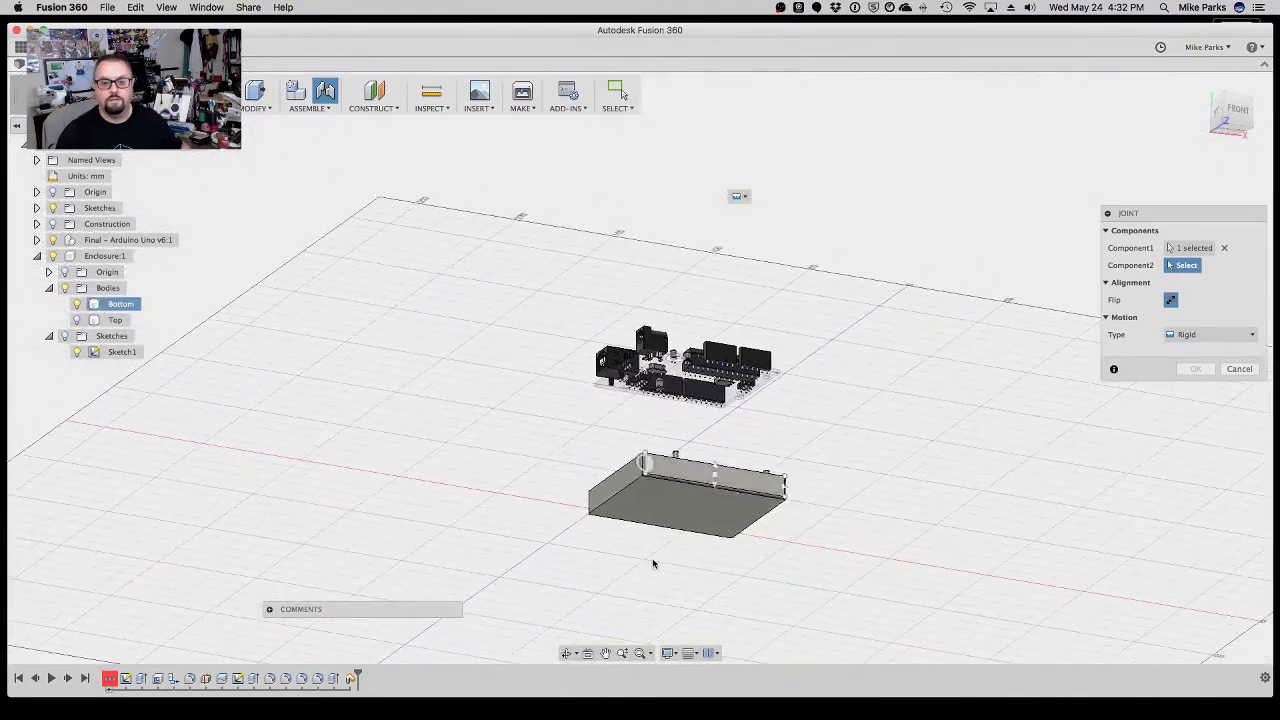
{"action": "left_click", "coordinate": [567, 653]}
{"action": "left_click_drag", "start_coordinate": [600, 434], "coordinate": [682, 412]}
{"action": "key", "text": "Escape"}
{"action": "scroll", "coordinate": [675, 420], "scroll_direction": "up", "scroll_amount": 6}
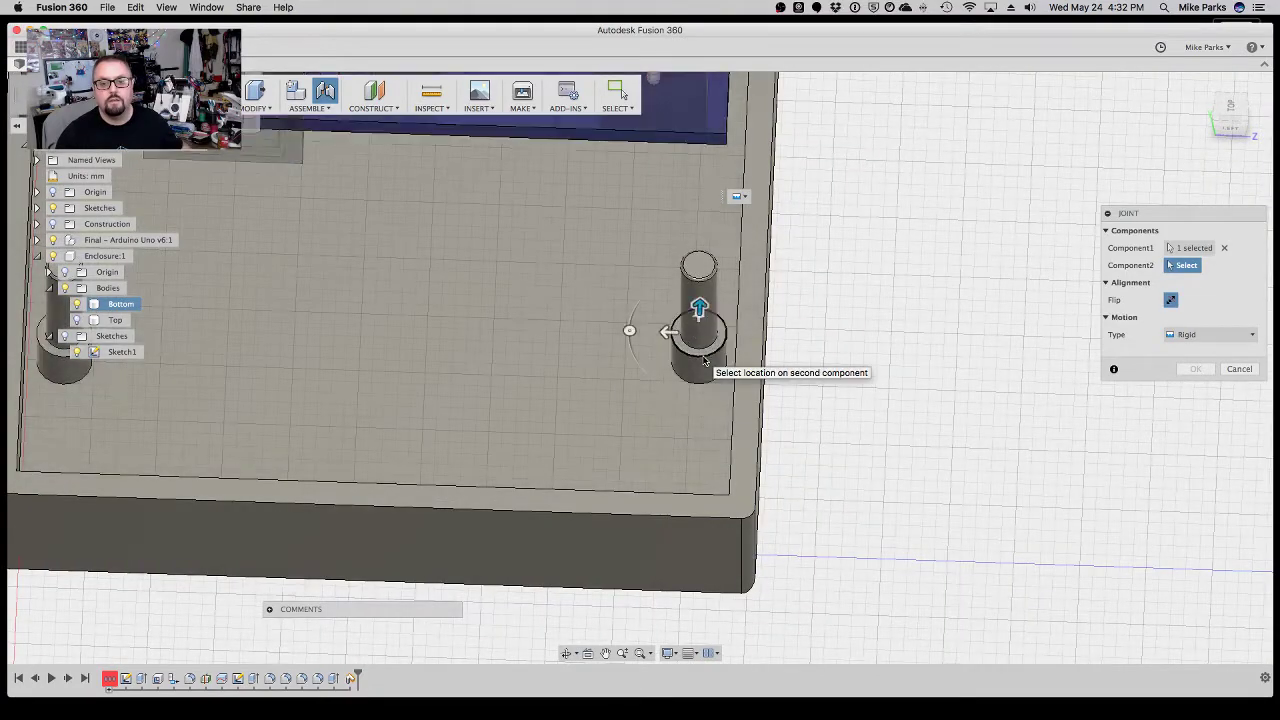
{"action": "left_click", "coordinate": [703, 358]}
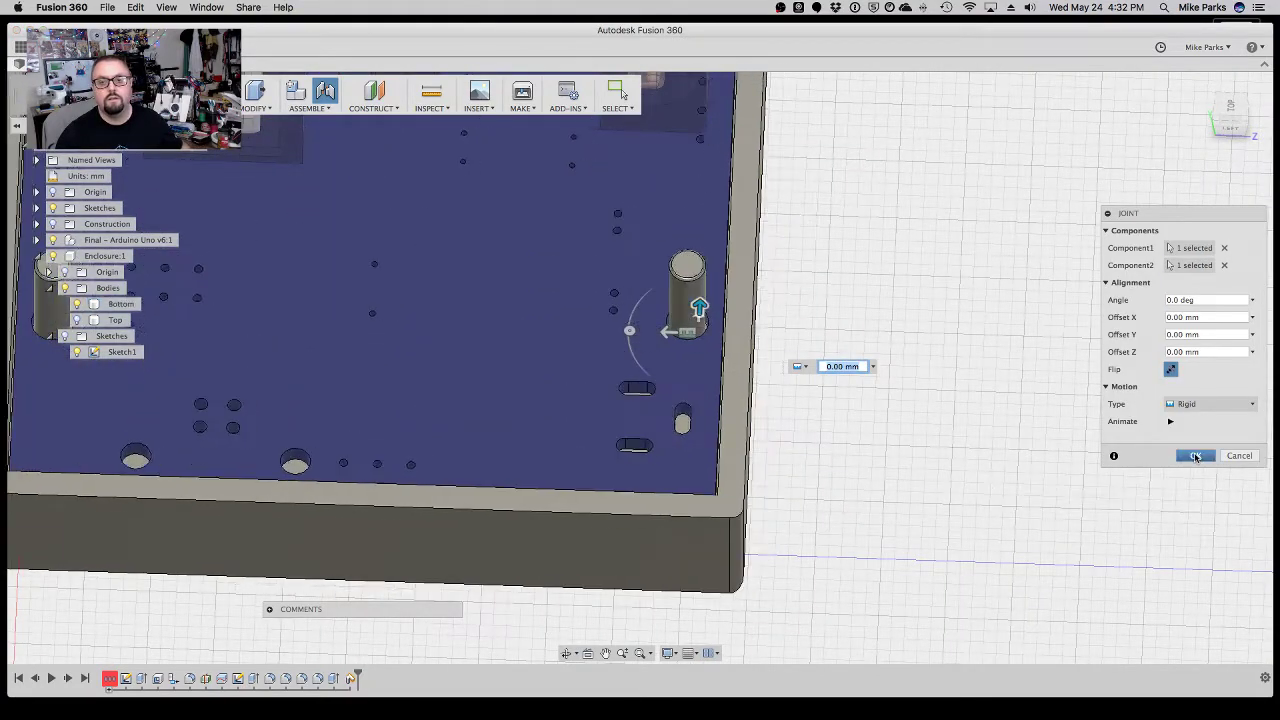
{"action": "left_click", "coordinate": [1196, 457]}
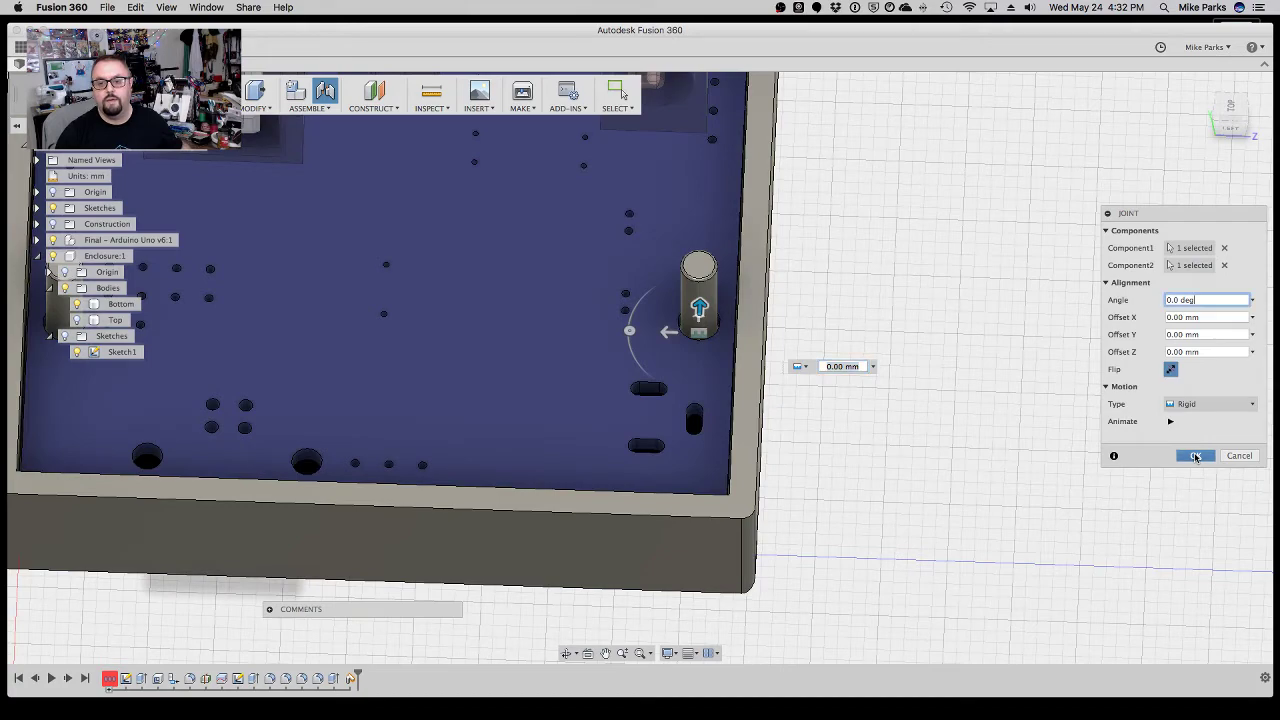
{"action": "left_click", "coordinate": [1196, 456]}
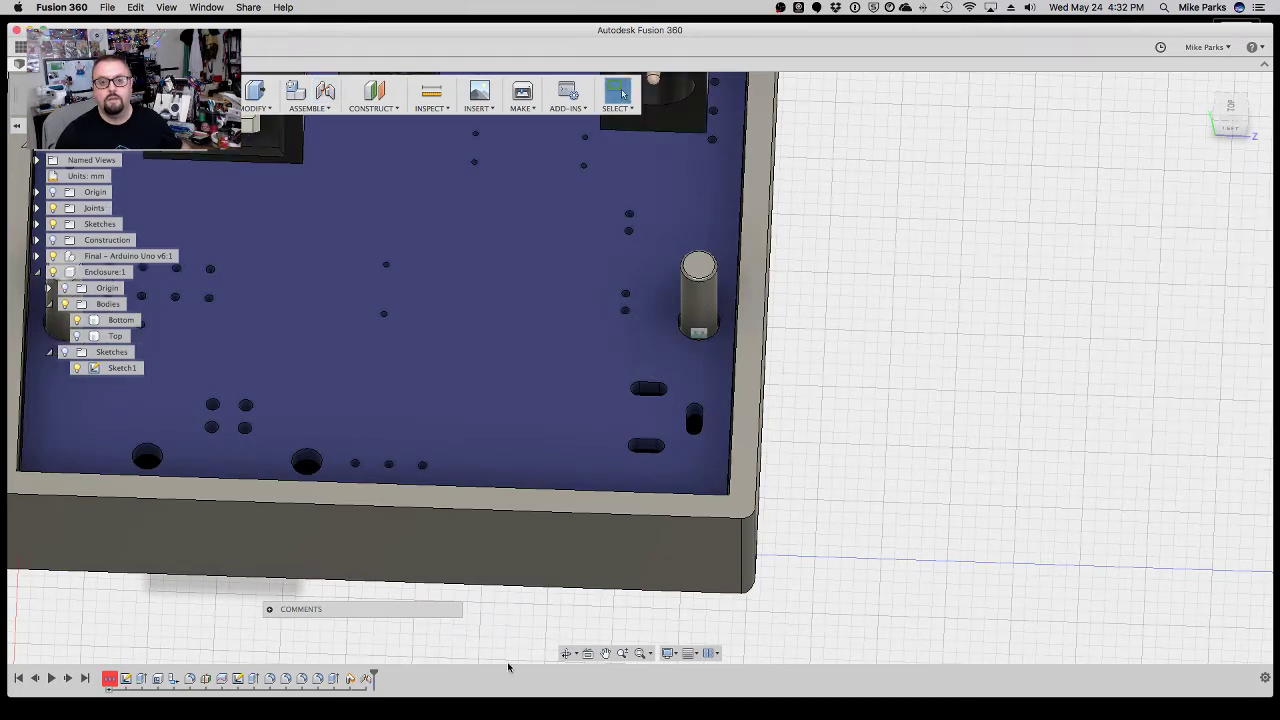
Inspect the joined board and electronic parts above the enclosure bottom, and undo the rigid joint.
{"action": "left_click", "coordinate": [566, 653]}
{"action": "left_click_drag", "start_coordinate": [829, 594], "coordinate": [861, 517]}
{"action": "scroll", "coordinate": [861, 517], "scroll_direction": "down", "scroll_amount": 5}
{"action": "left_click_drag", "start_coordinate": [857, 563], "coordinate": [861, 622]}
{"action": "left_click_drag", "start_coordinate": [463, 306], "coordinate": [459, 325]}
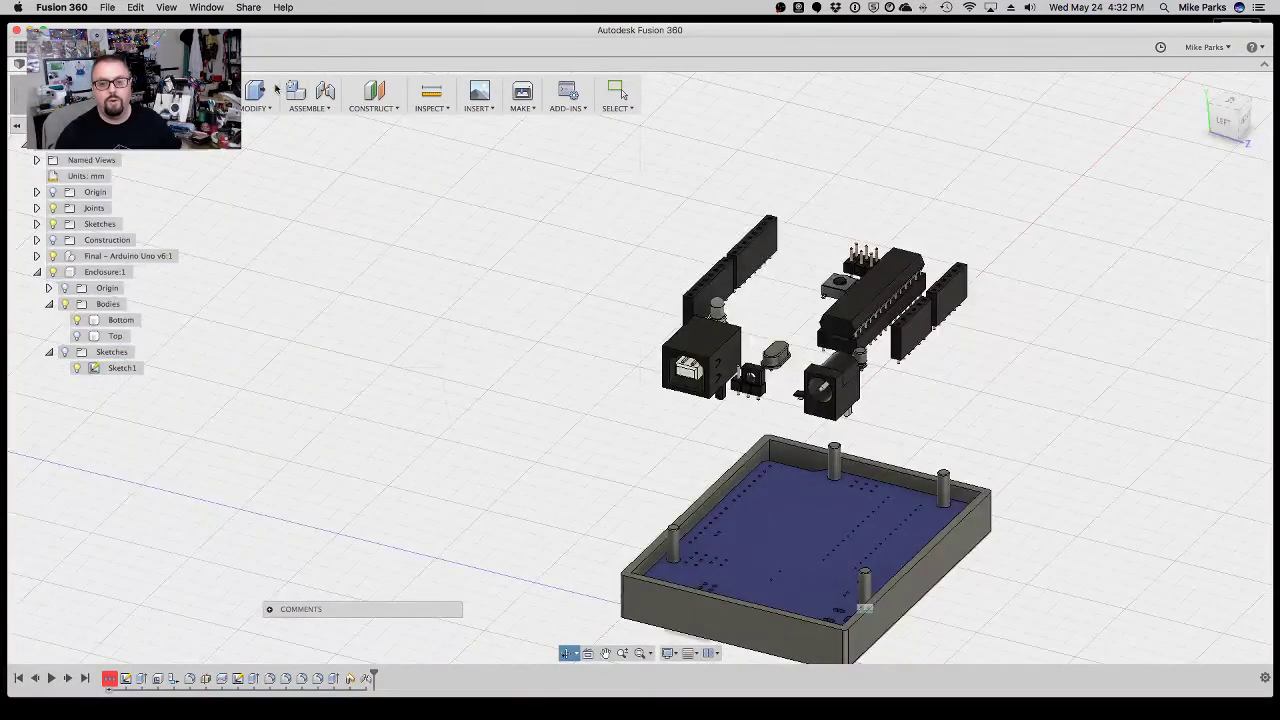
{"action": "left_click", "coordinate": [619, 93]}
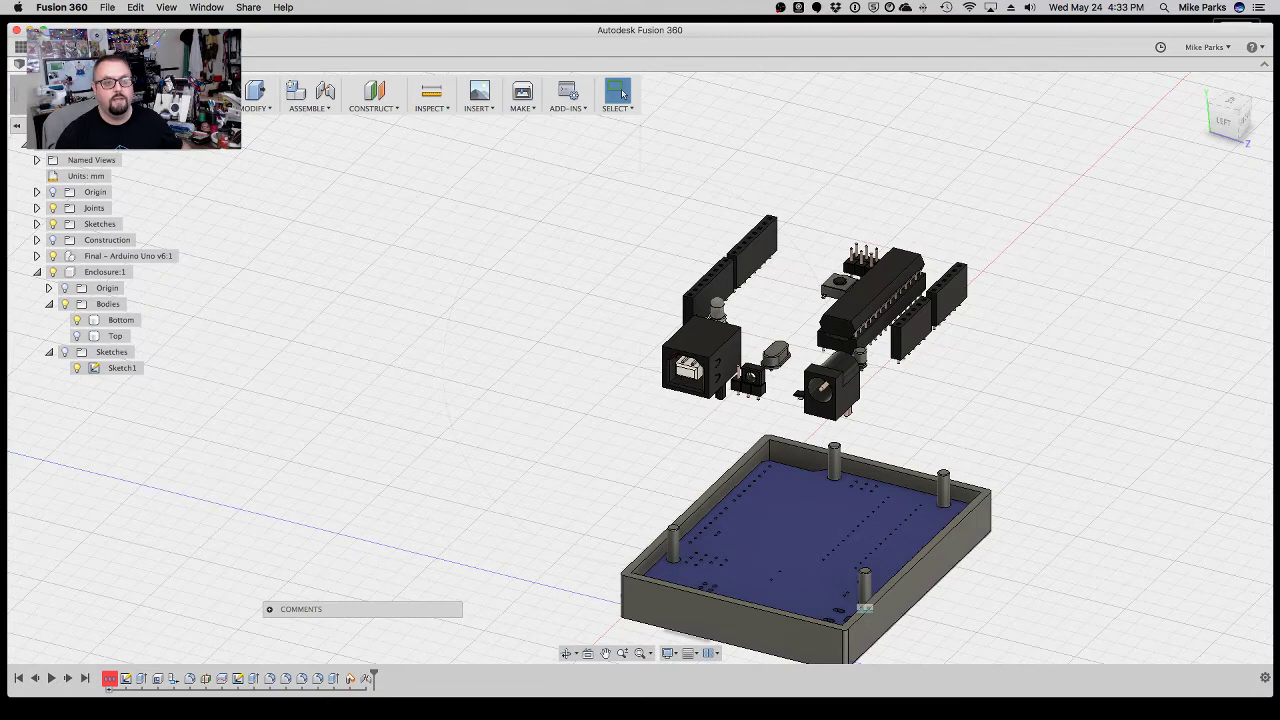
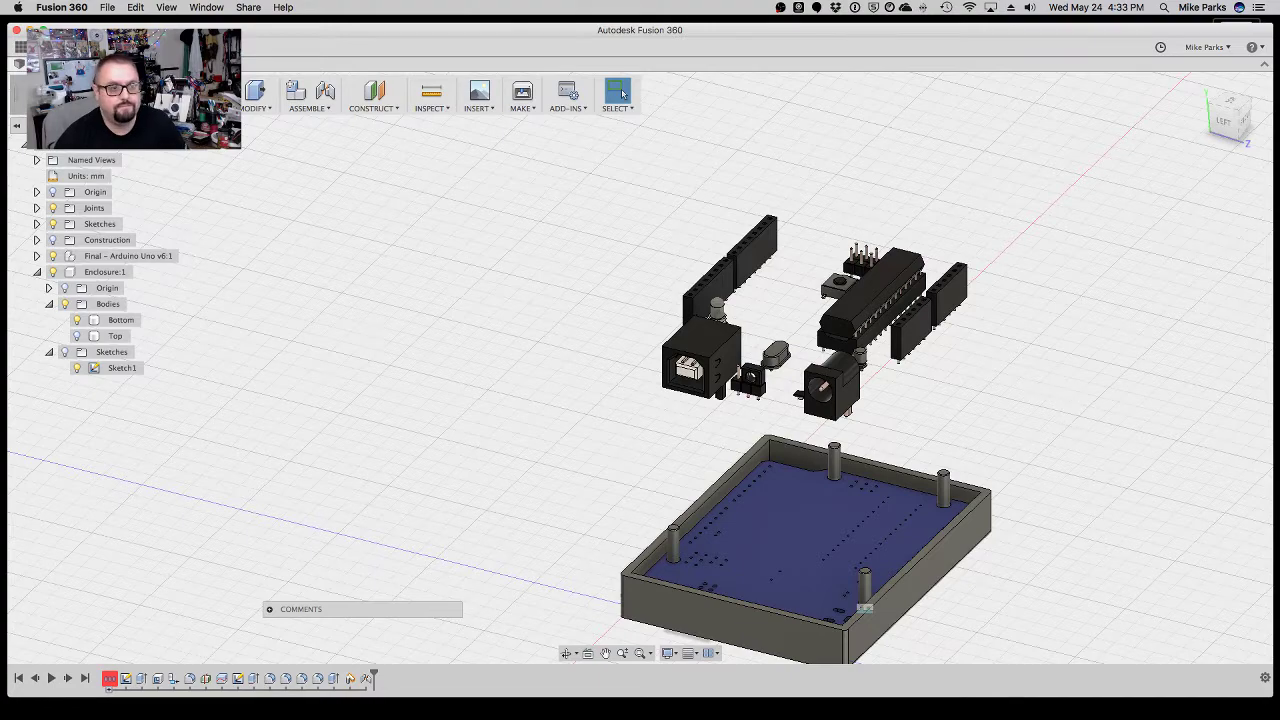
{"action": "key", "text": "super+z"}
{"action": "scroll", "coordinate": [611, 222], "scroll_direction": "down", "scroll_amount": 2}
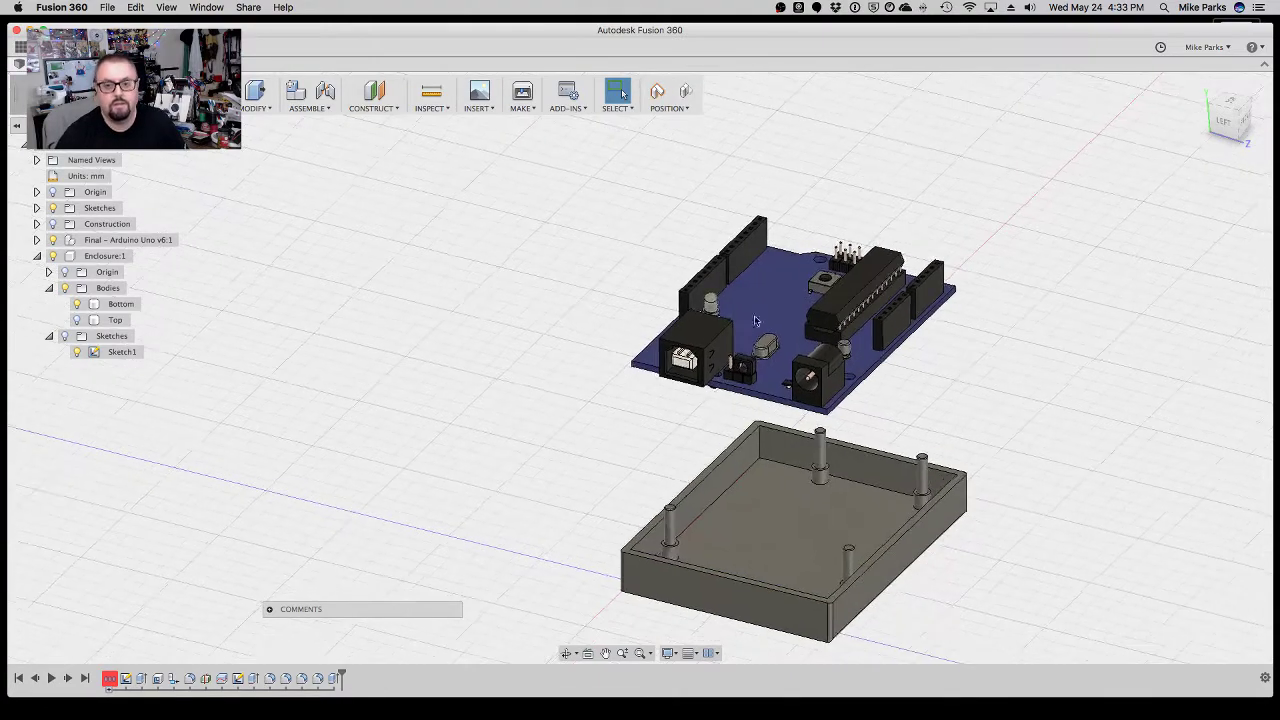
{"action": "left_click_drag", "start_coordinate": [1087, 424], "coordinate": [494, 157]}
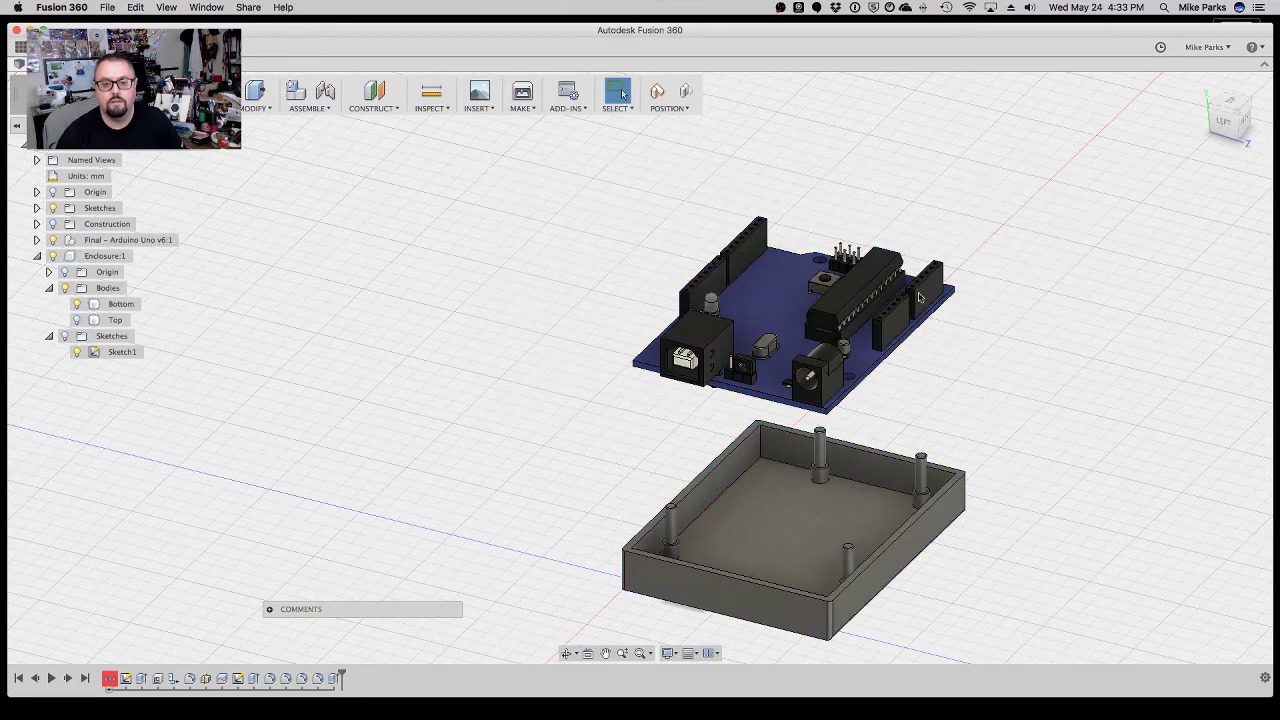
{"action": "left_click_drag", "start_coordinate": [601, 162], "coordinate": [990, 424]}
{"action": "left_click_drag", "start_coordinate": [1042, 178], "coordinate": [565, 420]}
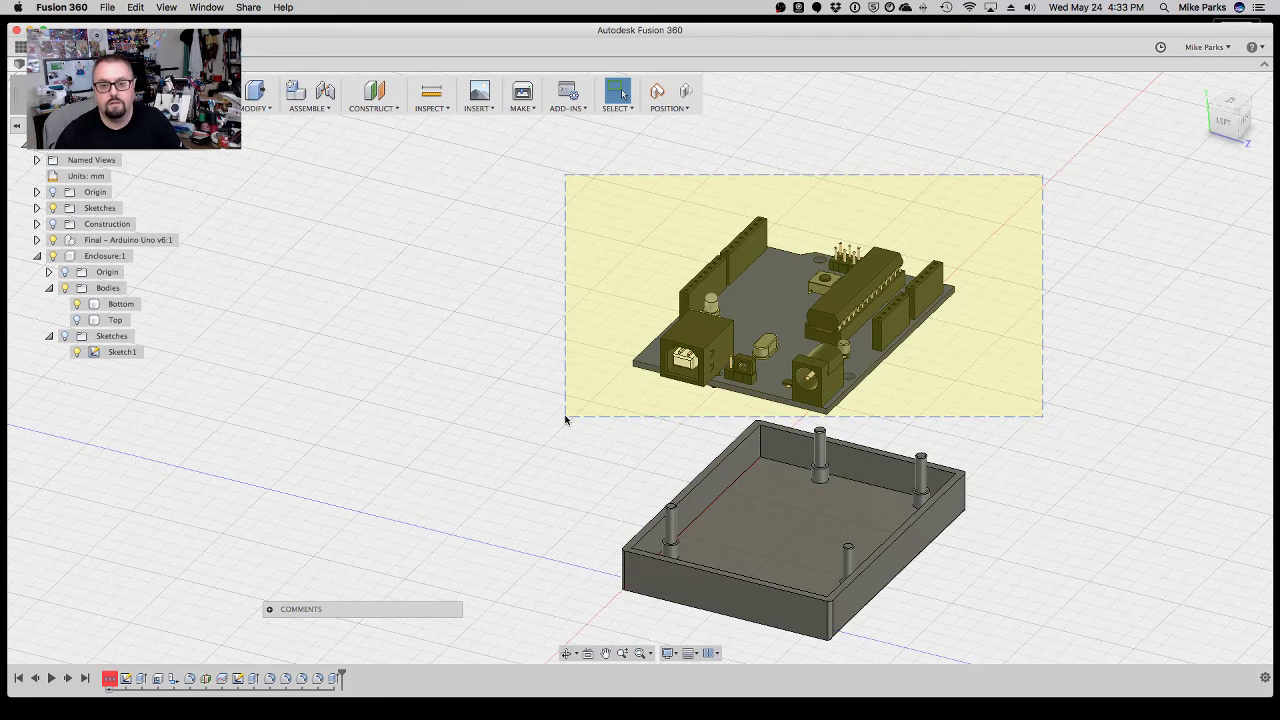
{"action": "left_click_drag", "start_coordinate": [565, 420], "coordinate": [565, 420]}
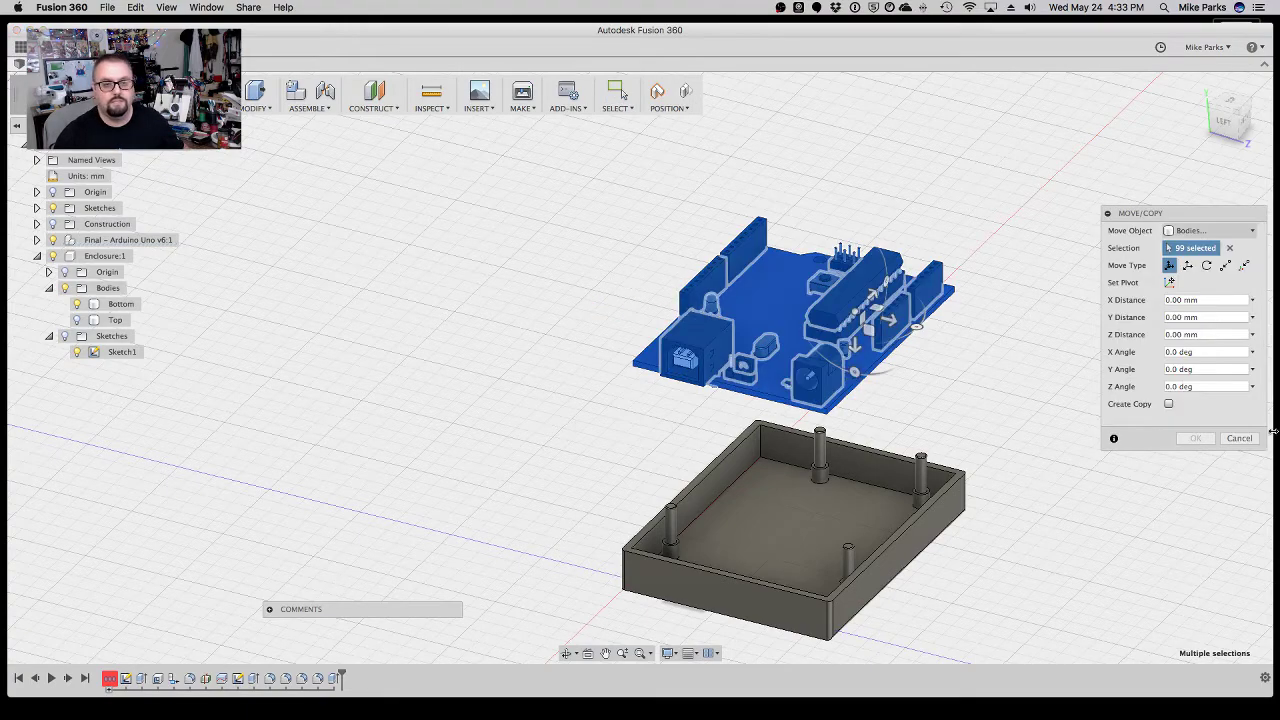
{"action": "left_click", "coordinate": [1240, 441]}
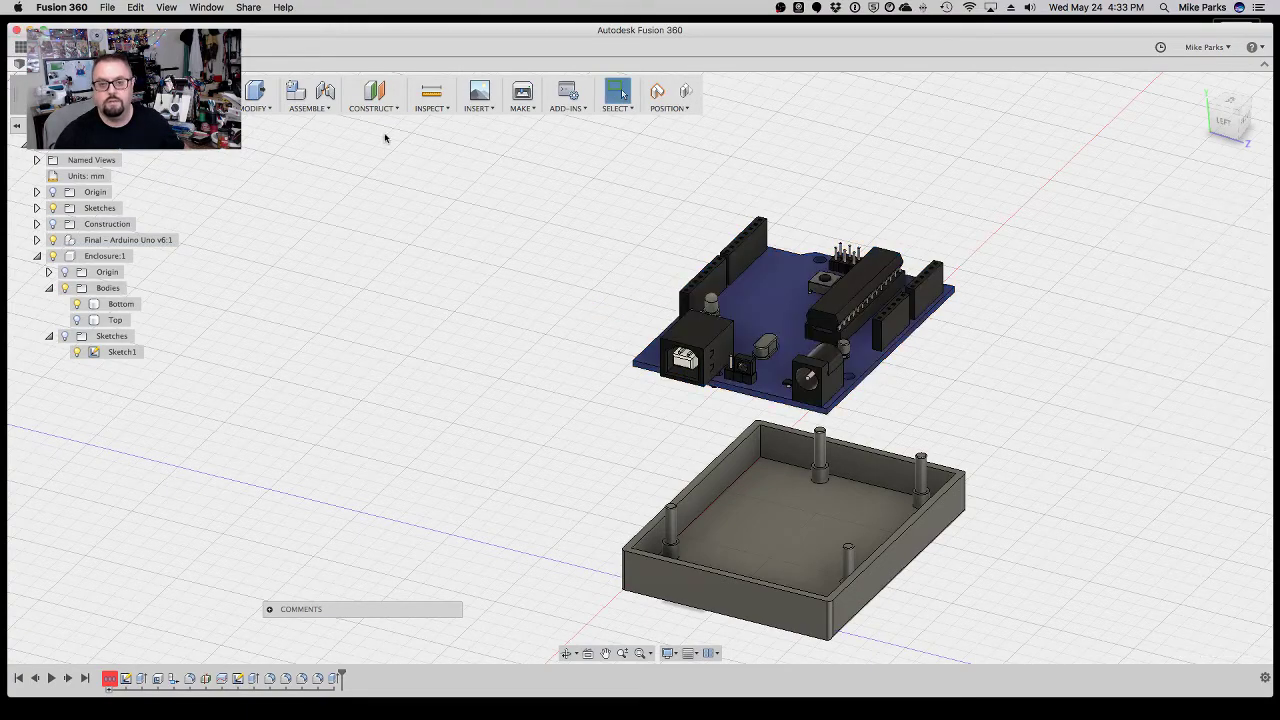
{"action": "left_click", "coordinate": [314, 108]}
{"action": "left_click", "coordinate": [334, 133]}
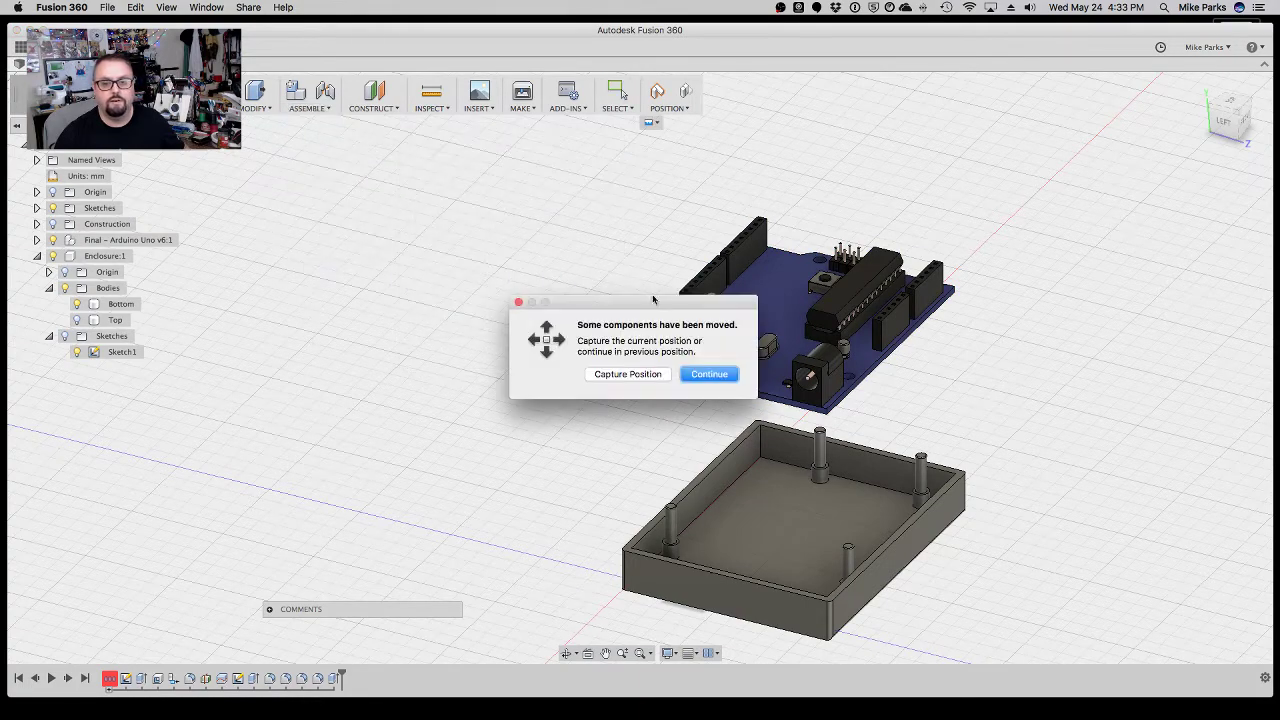
{"action": "left_click", "coordinate": [628, 374]}
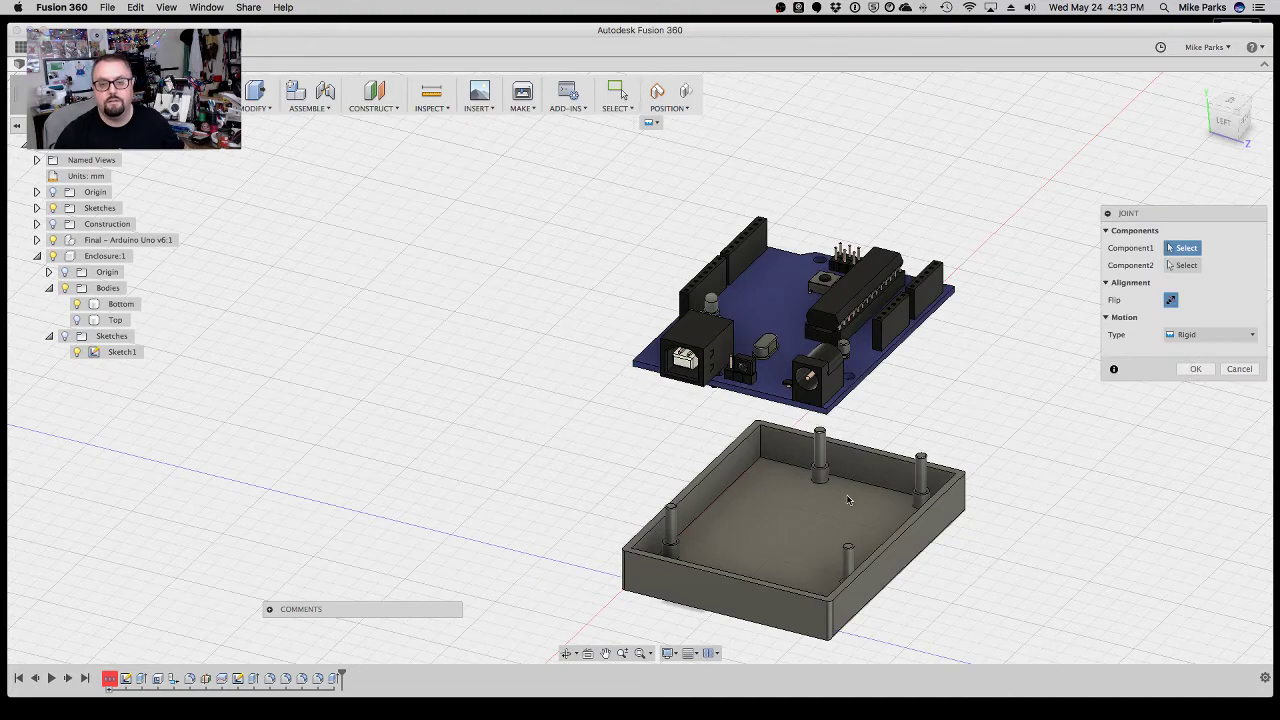
{"action": "left_click", "coordinate": [567, 653]}
{"action": "left_click_drag", "start_coordinate": [540, 560], "coordinate": [607, 516]}
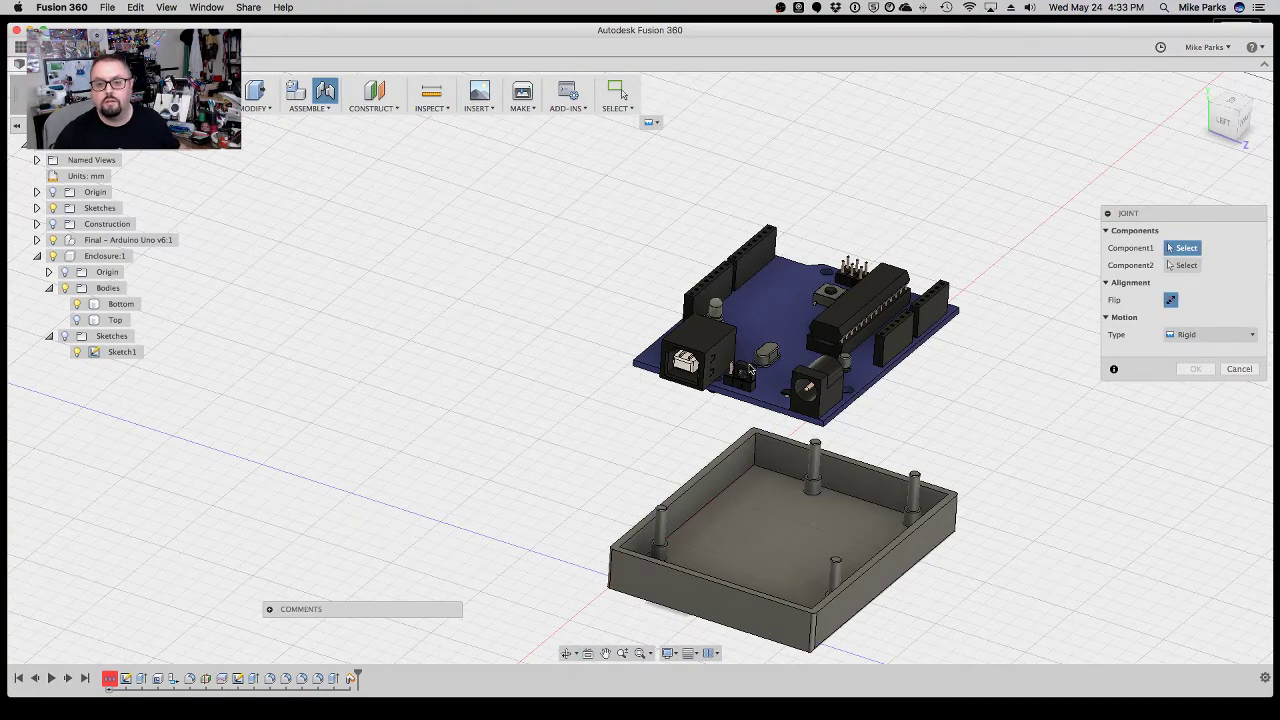
{"action": "left_click", "coordinate": [826, 274]}
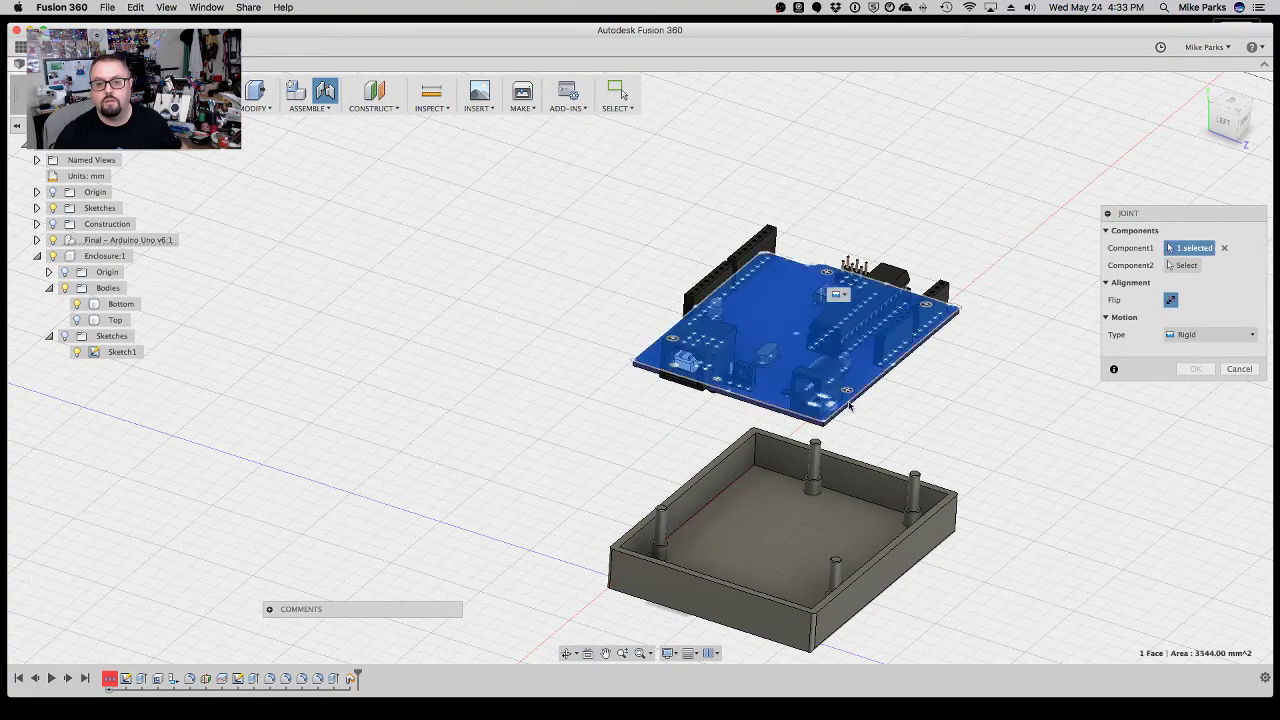
{"action": "left_click", "coordinate": [1239, 369]}
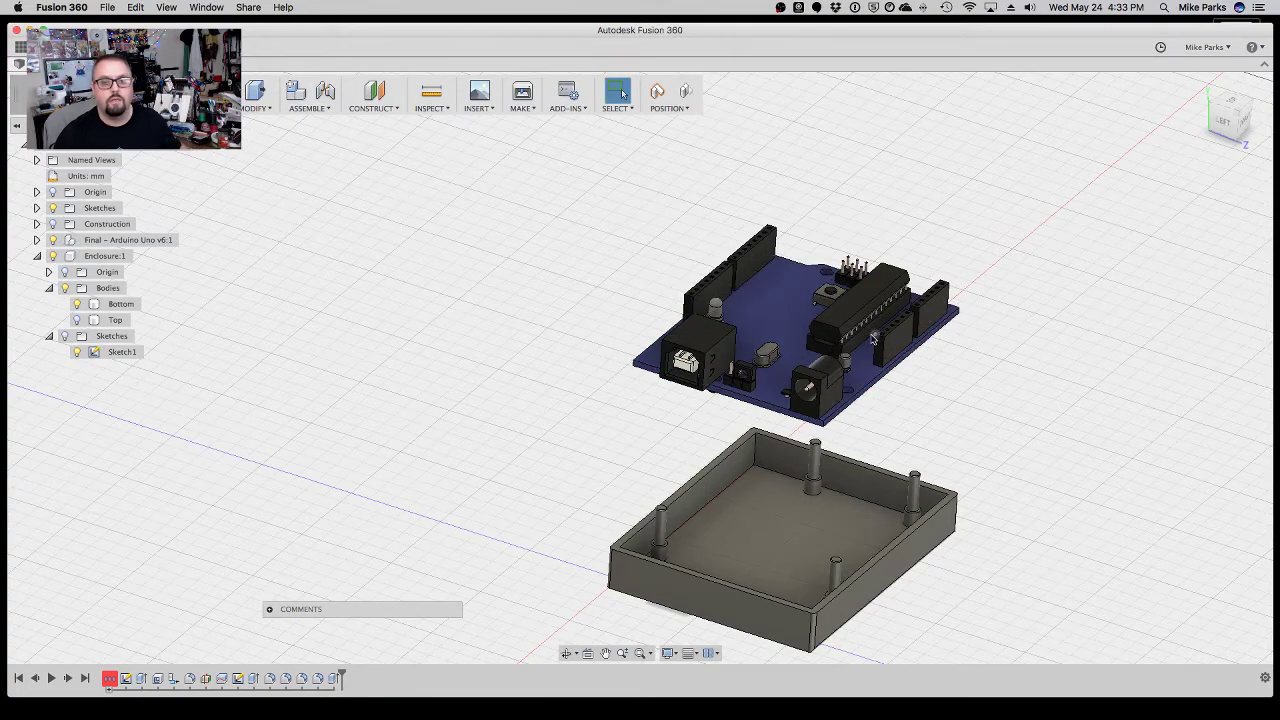
Create a selection set from the Final - Arduino Uno v6 component.
{"action": "scroll", "coordinate": [852, 330], "scroll_direction": "up", "scroll_amount": 1}
{"action": "left_click", "coordinate": [115, 241]}
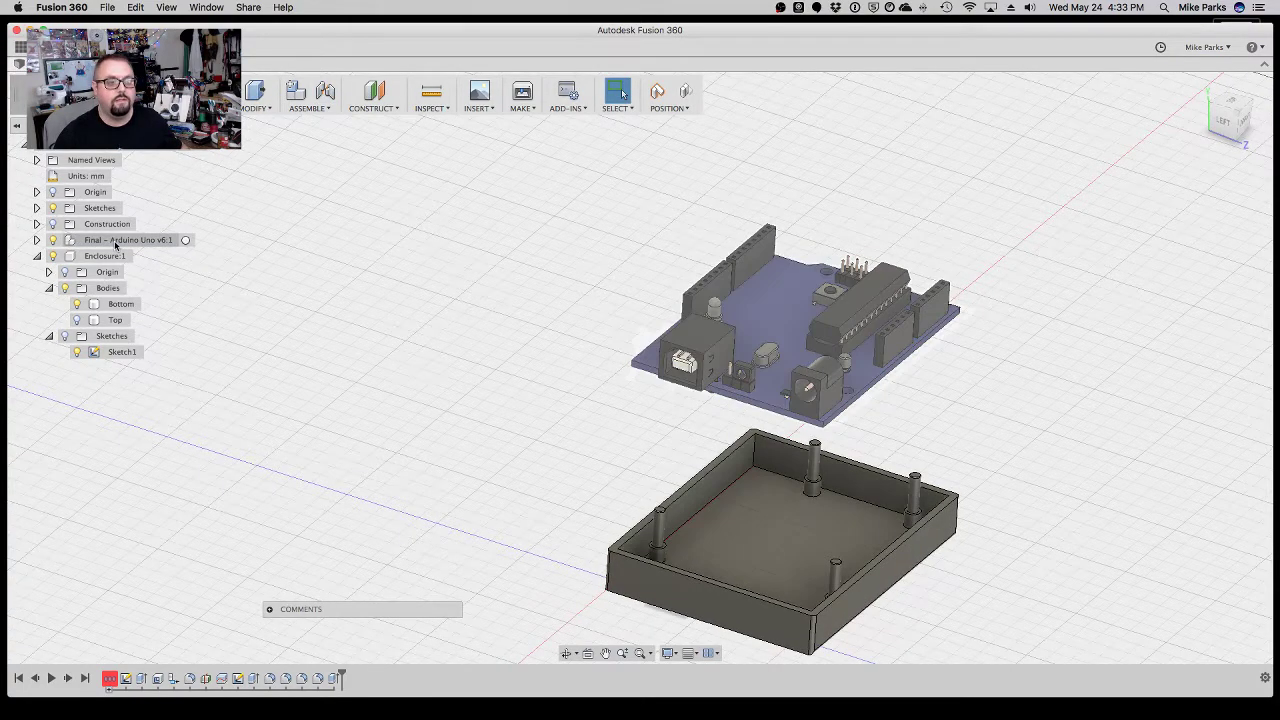
{"action": "right_click", "coordinate": [116, 243]}
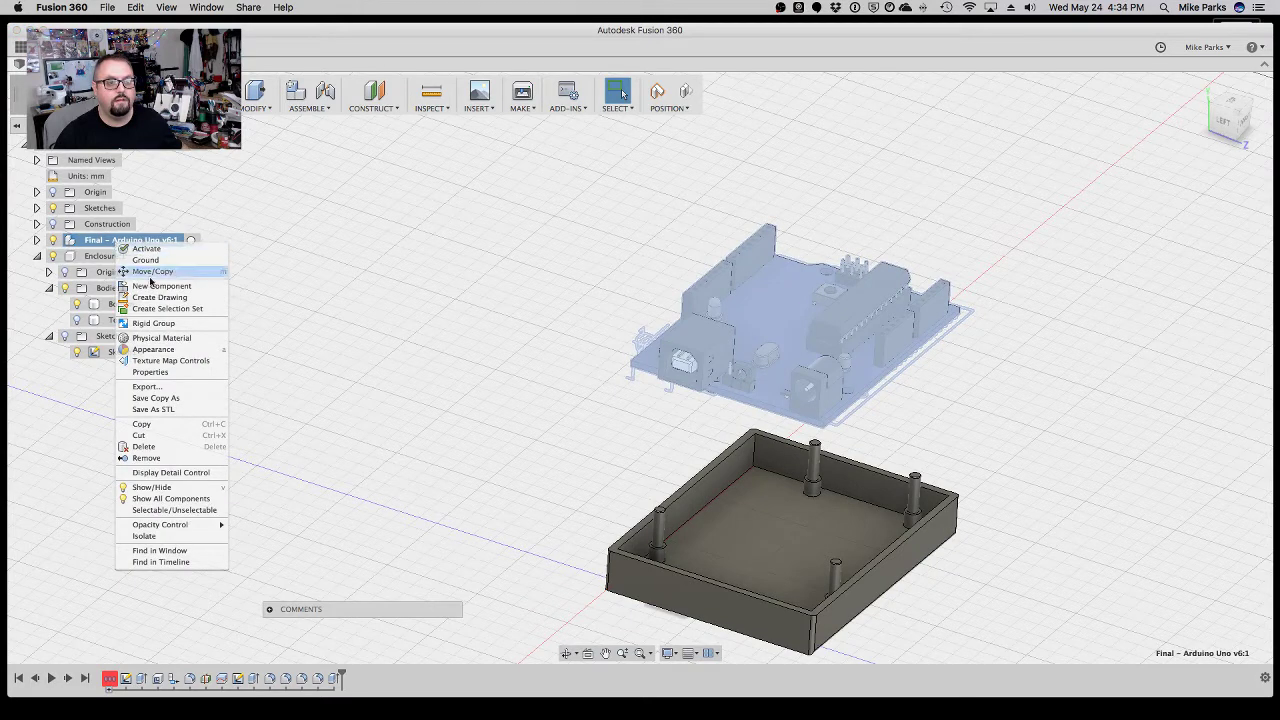
{"action": "left_click", "coordinate": [172, 309]}
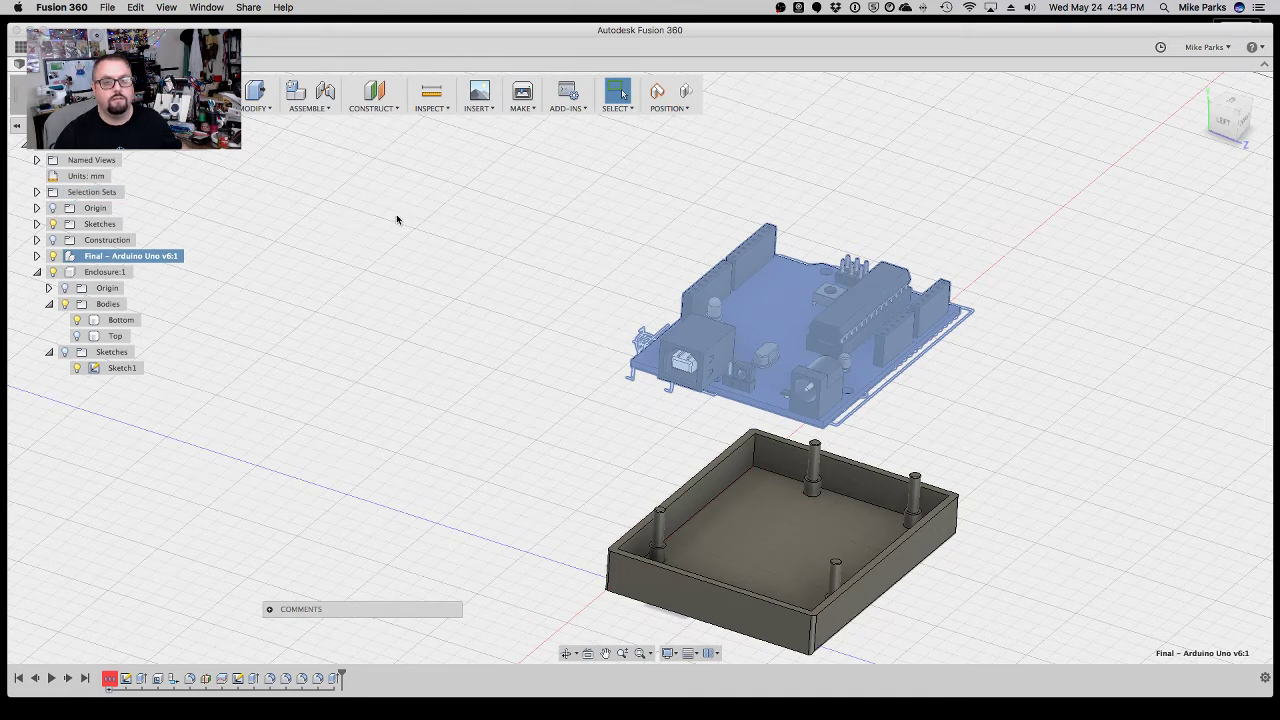
{"action": "key", "text": "j"}
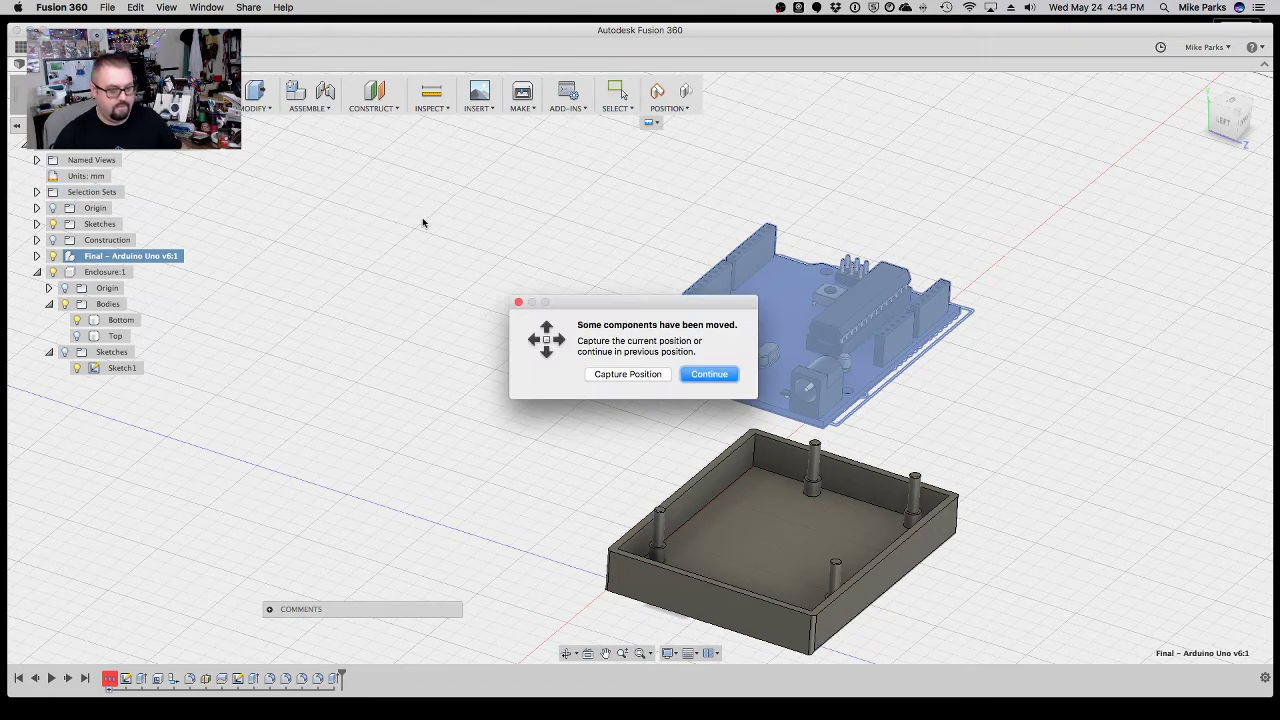
{"action": "left_click", "coordinate": [640, 376]}
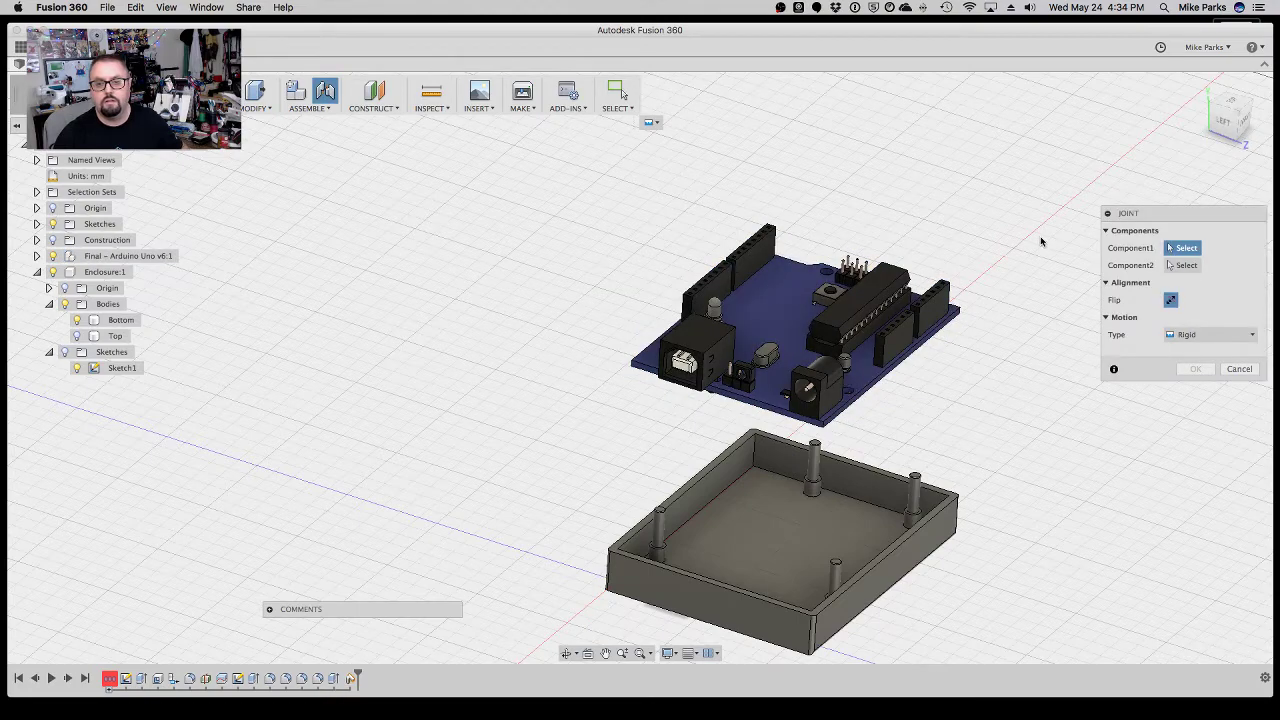
{"action": "left_click", "coordinate": [1241, 336]}
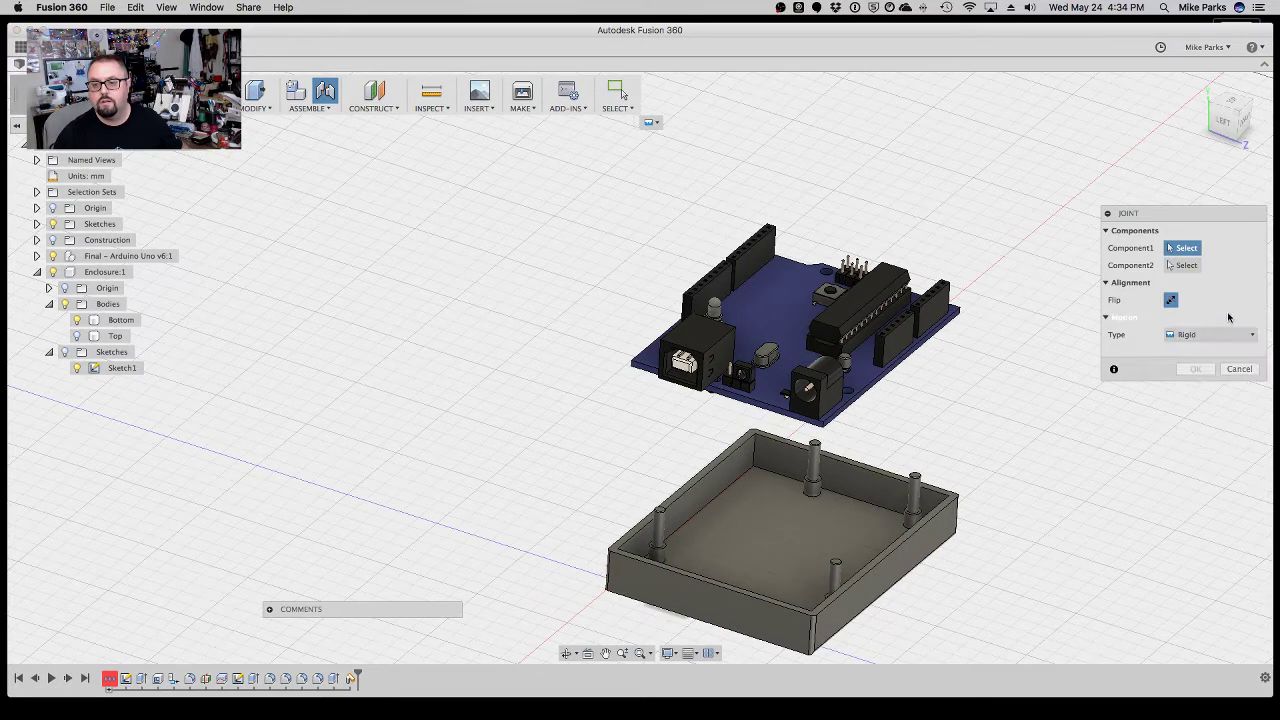
{"action": "left_click", "coordinate": [1157, 316]}
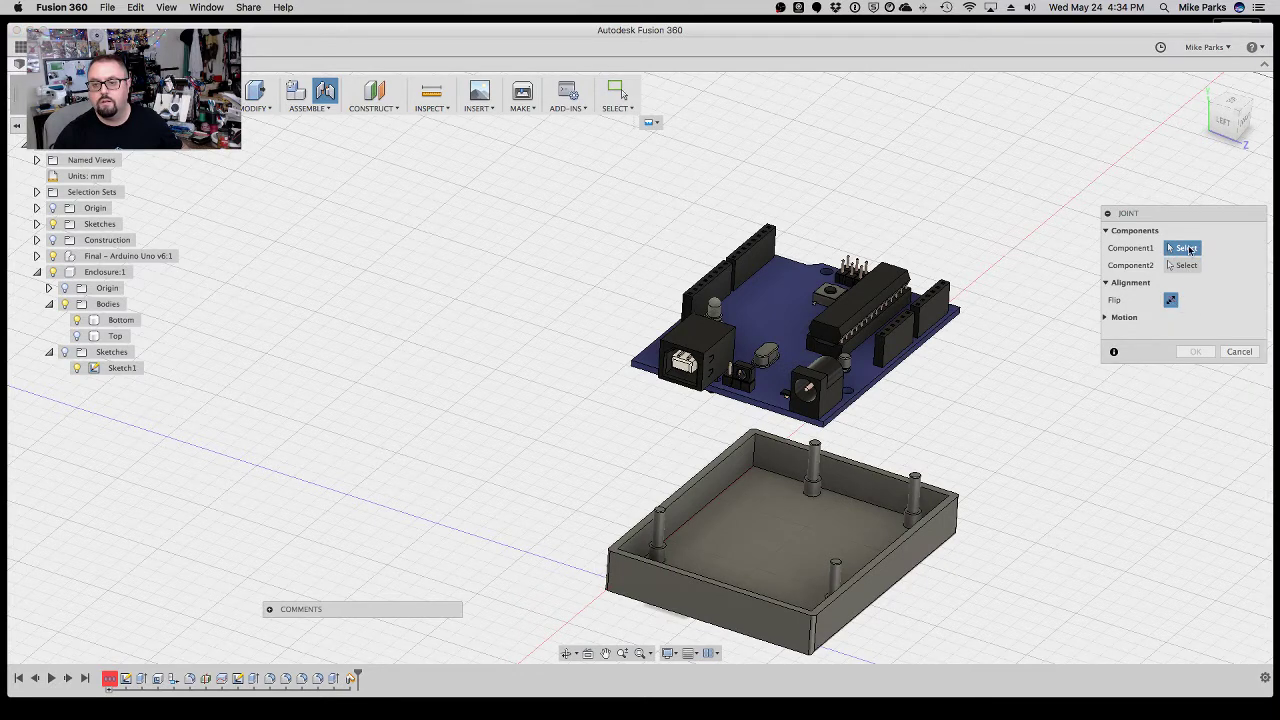
{"action": "left_click", "coordinate": [566, 653]}
{"action": "key", "text": "Escape"}
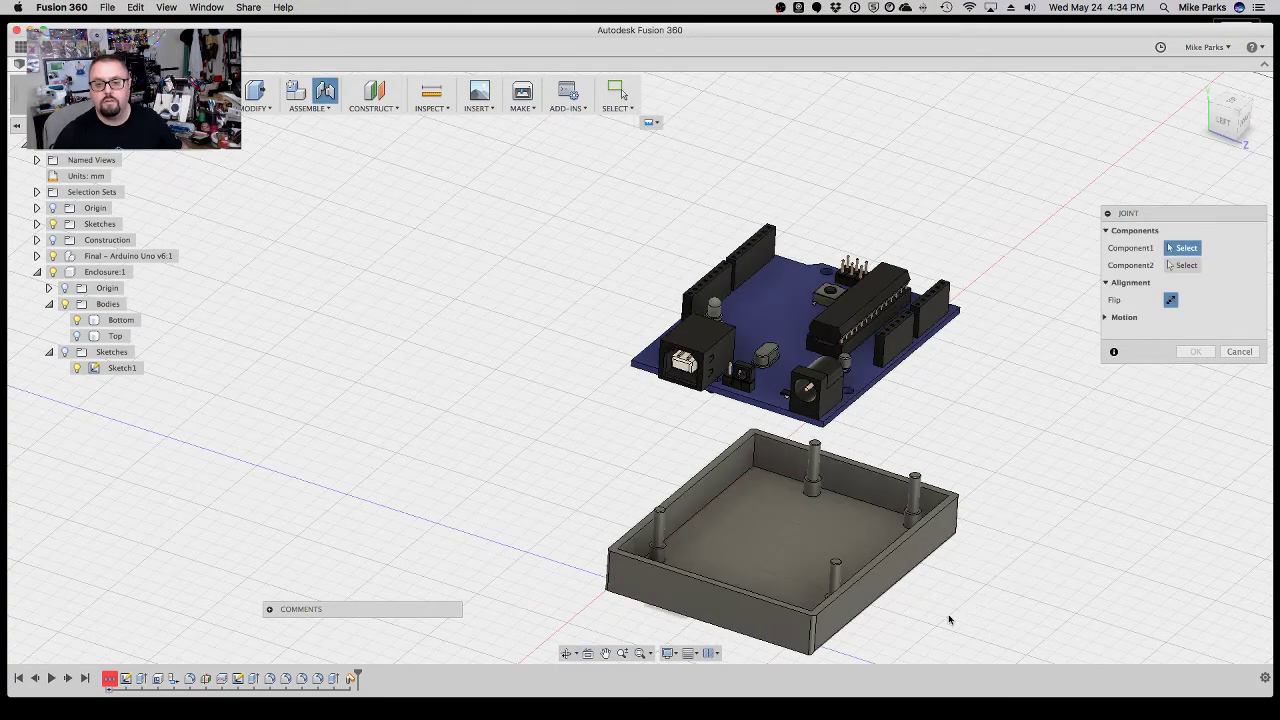
{"action": "left_click", "coordinate": [566, 653]}
{"action": "left_click_drag", "start_coordinate": [566, 610], "coordinate": [585, 505]}
{"action": "key", "text": "Escape"}
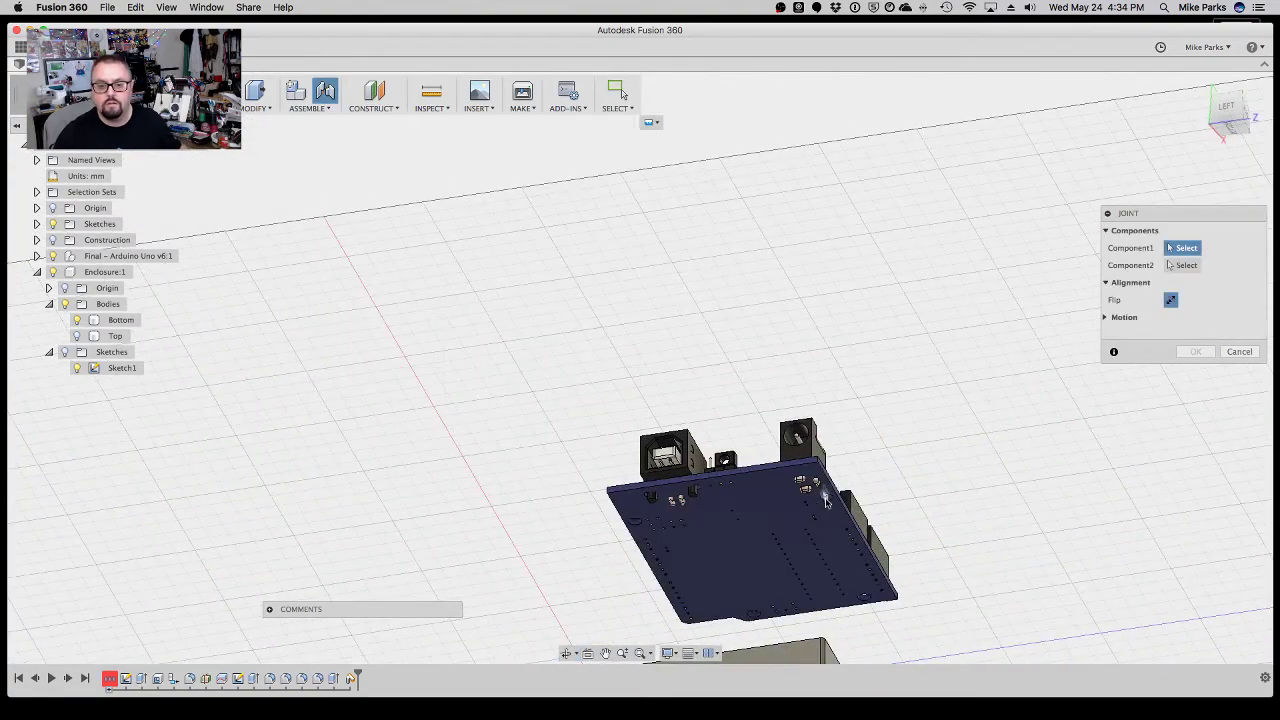
{"action": "scroll", "coordinate": [826, 500], "scroll_direction": "up", "scroll_amount": 1}
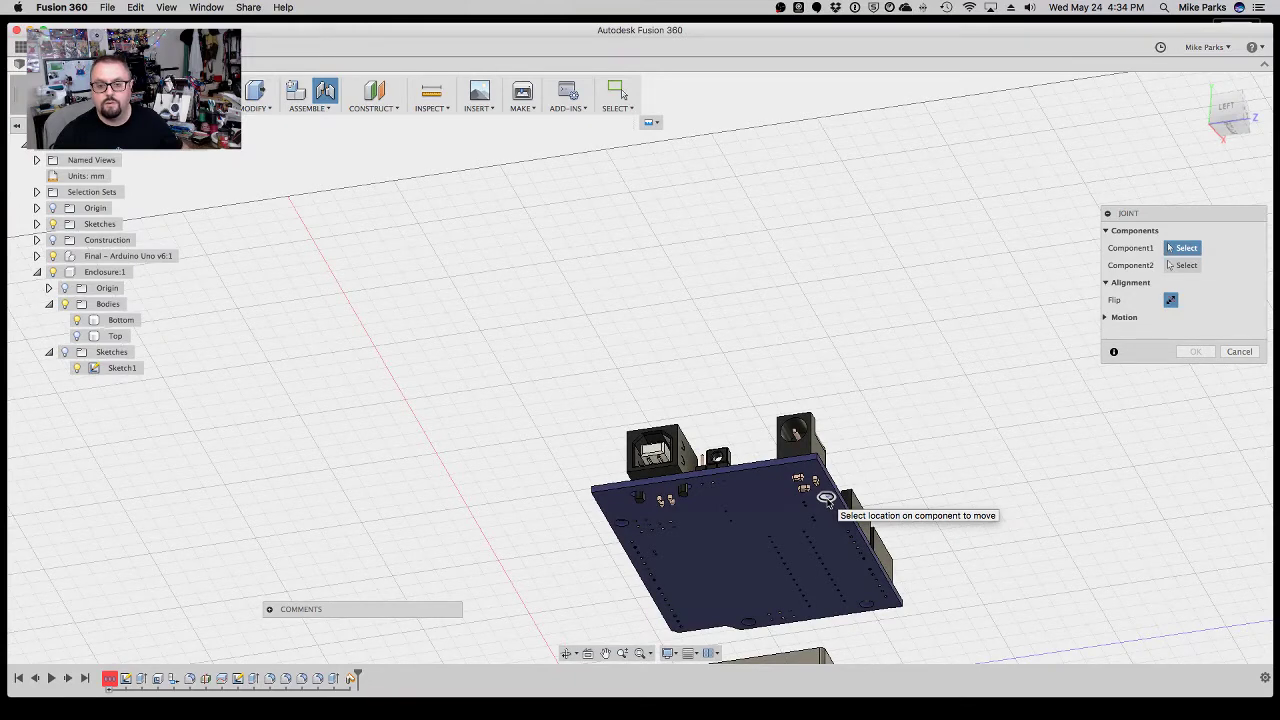
{"action": "left_click", "coordinate": [826, 500]}
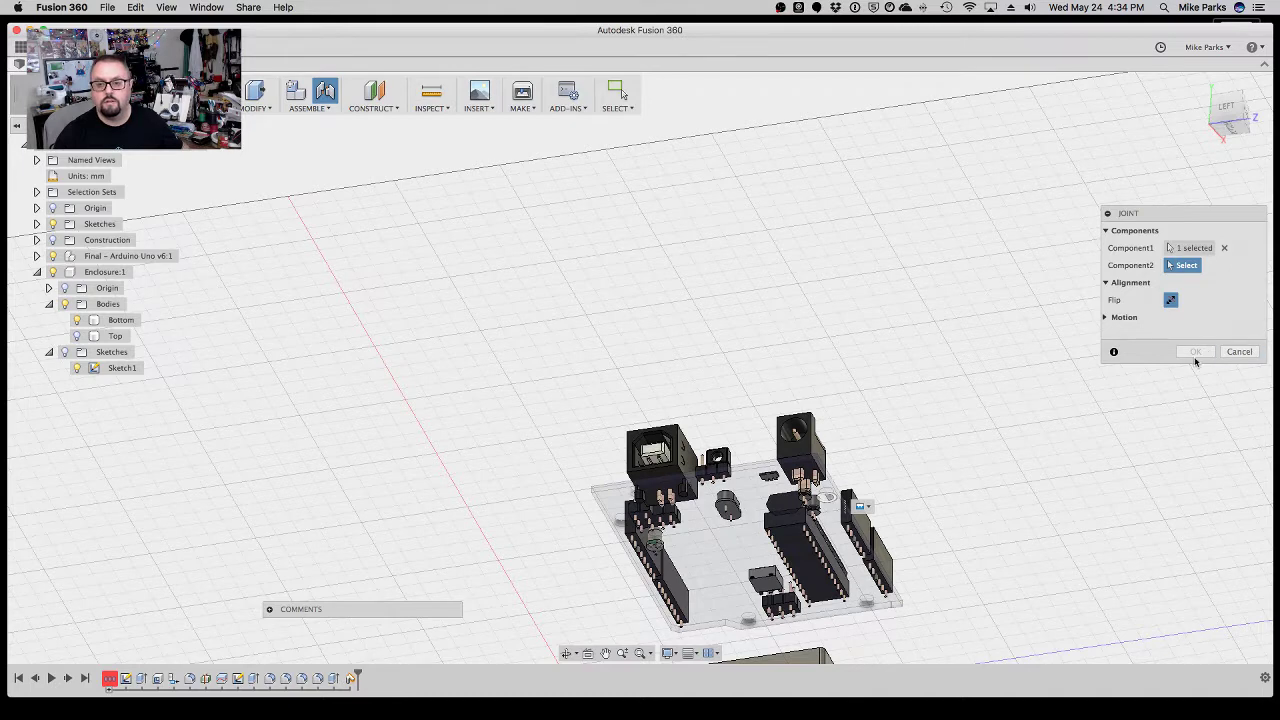
{"action": "key", "text": "Escape"}
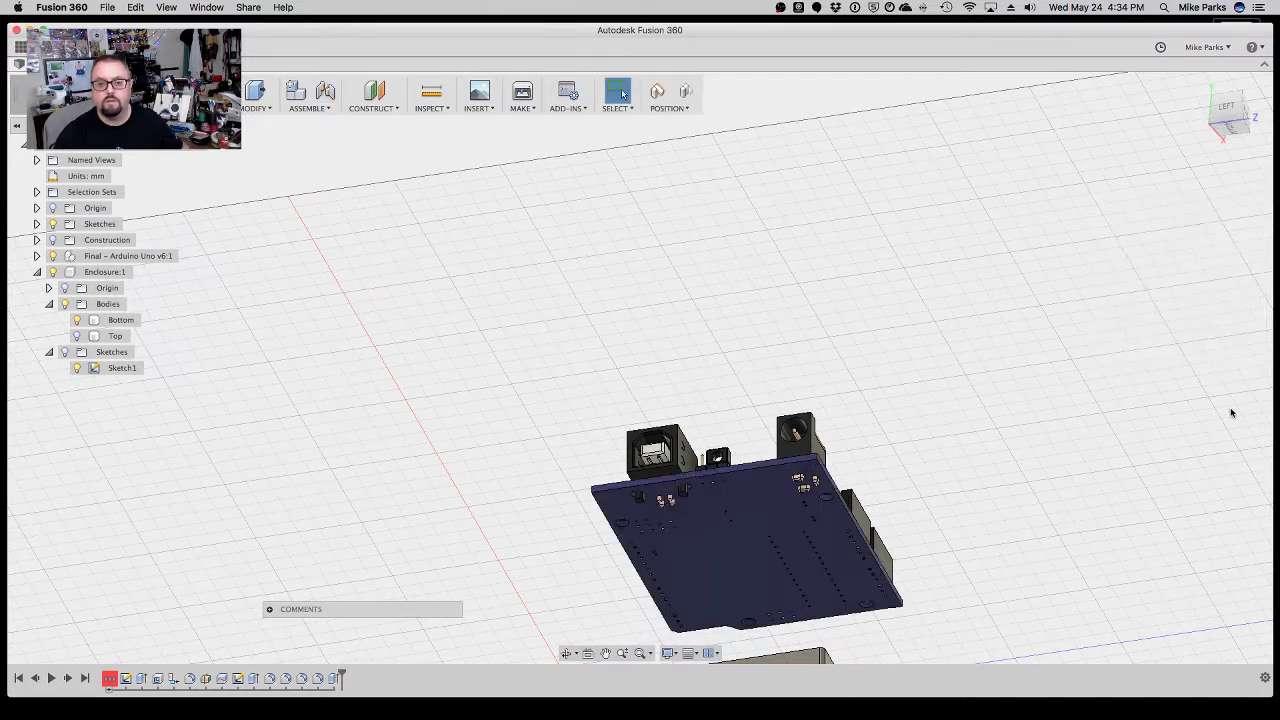
{"action": "scroll", "coordinate": [802, 415], "scroll_direction": "down", "scroll_amount": 5}
{"action": "left_click", "coordinate": [567, 653]}
{"action": "left_click_drag", "start_coordinate": [606, 608], "coordinate": [790, 356]}
{"action": "key", "text": "Escape"}
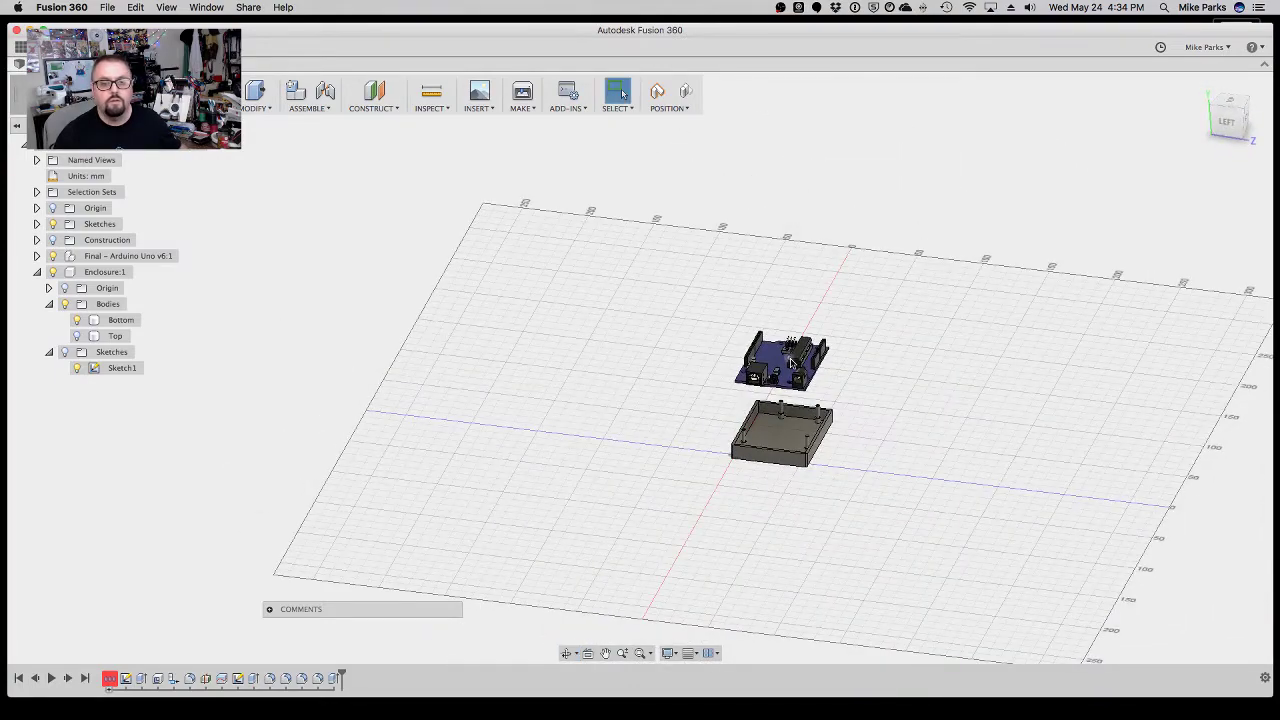
{"action": "left_click", "coordinate": [37, 192]}
{"action": "left_click", "coordinate": [100, 208]}
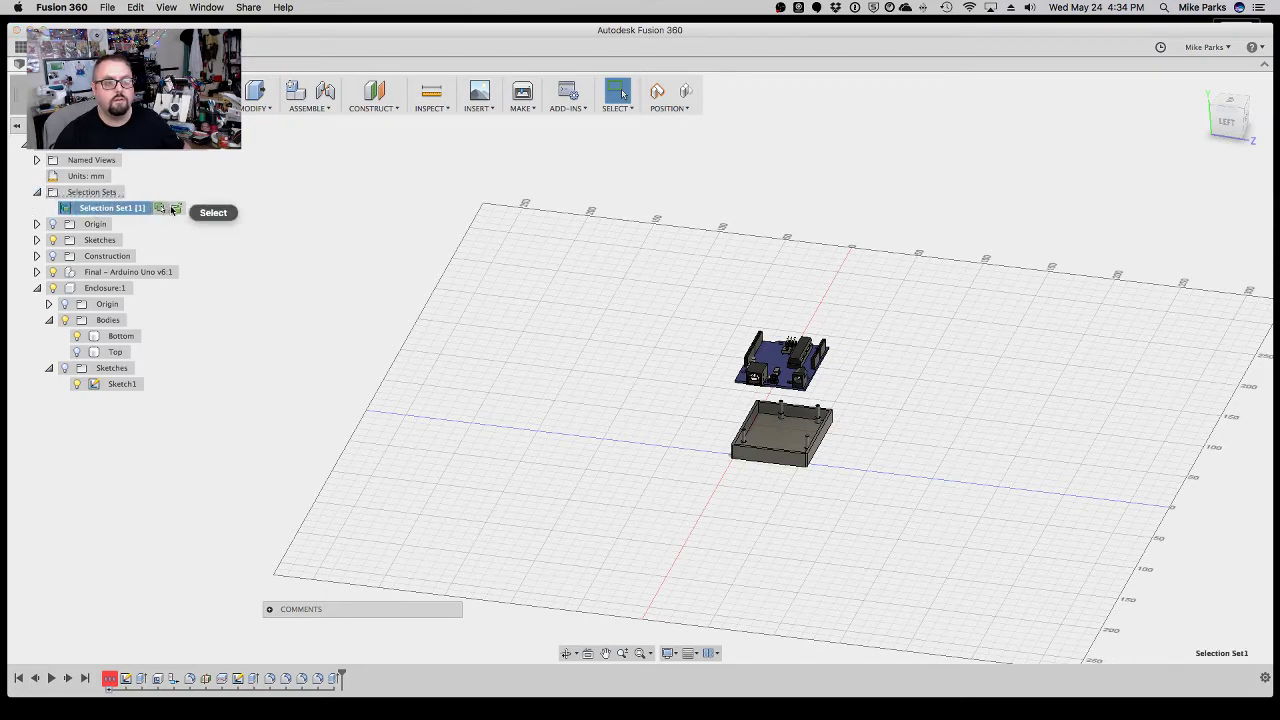
{"action": "left_click", "coordinate": [159, 208]}
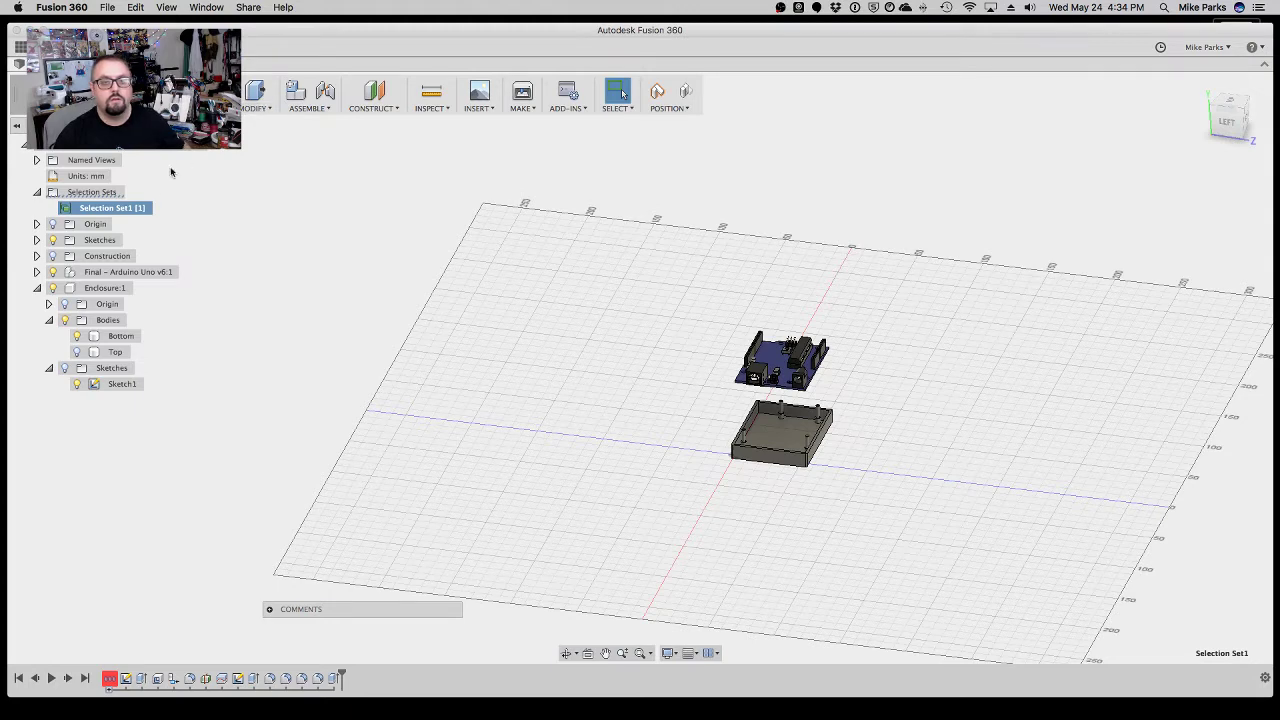
{"action": "left_click", "coordinate": [308, 110]}
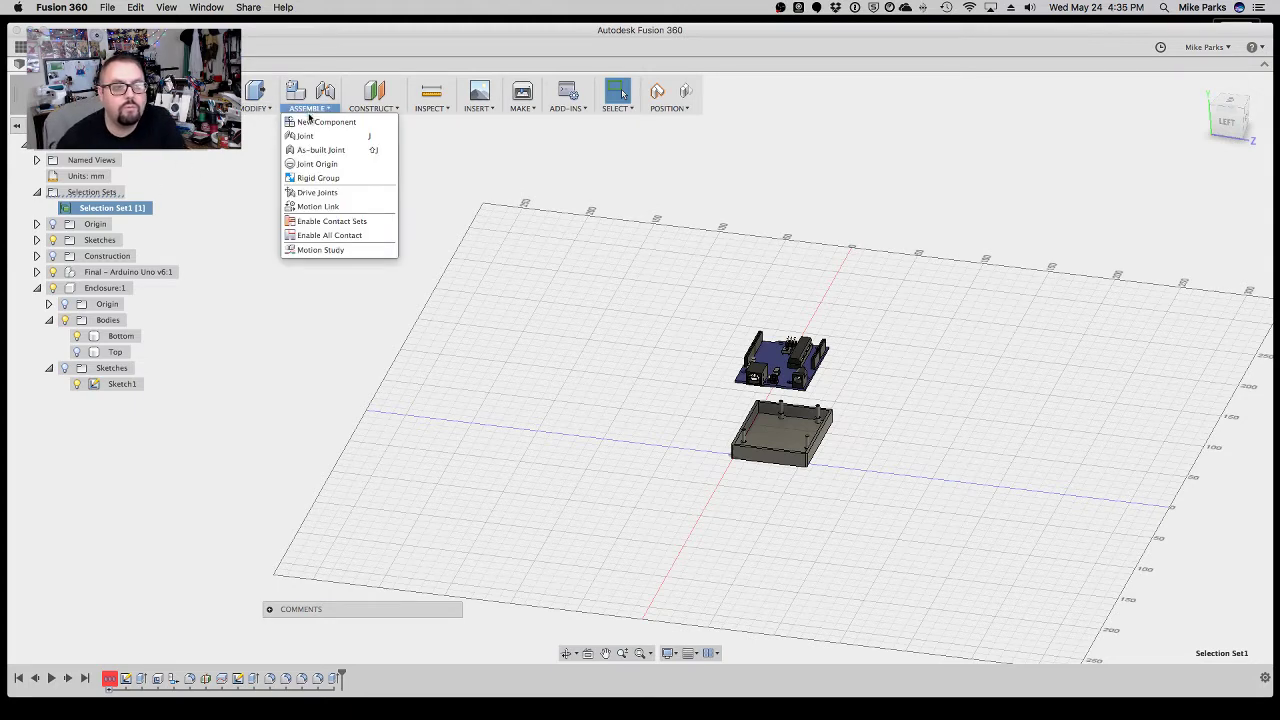
{"action": "left_click", "coordinate": [336, 178]}
{"action": "left_click", "coordinate": [656, 375]}
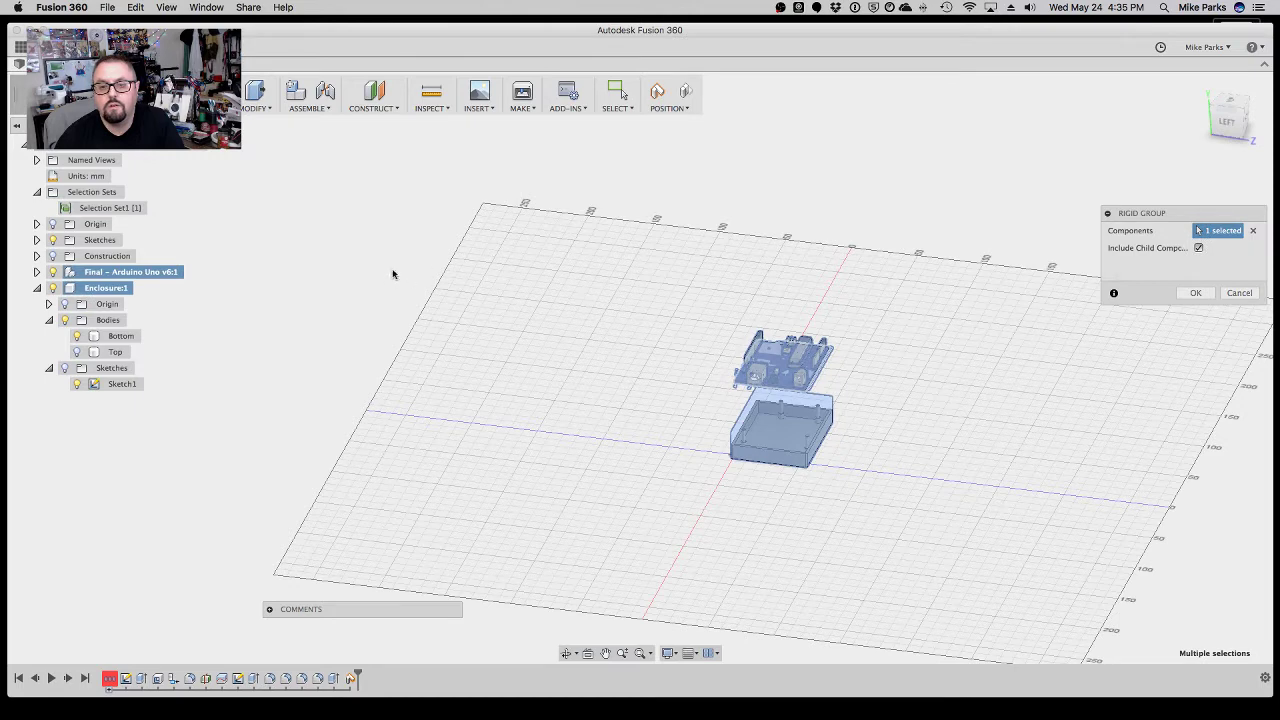
{"action": "left_click", "coordinate": [87, 209]}
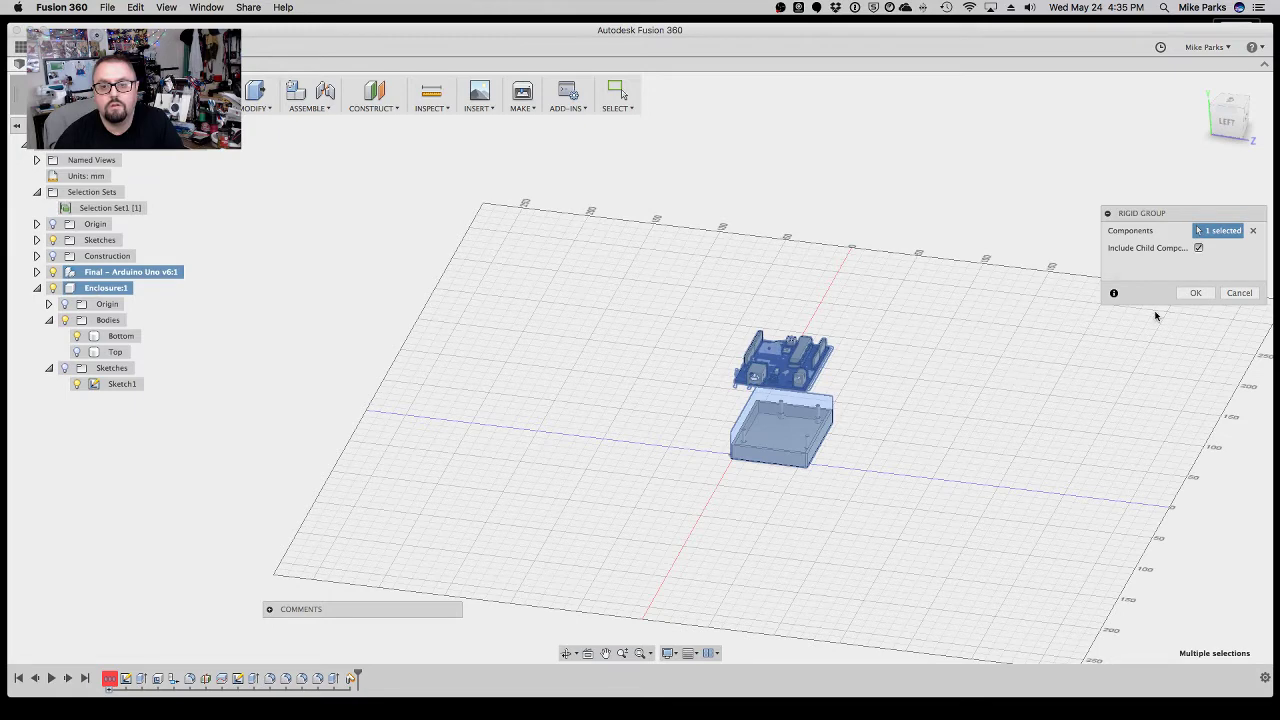
{"action": "left_click", "coordinate": [1239, 293]}
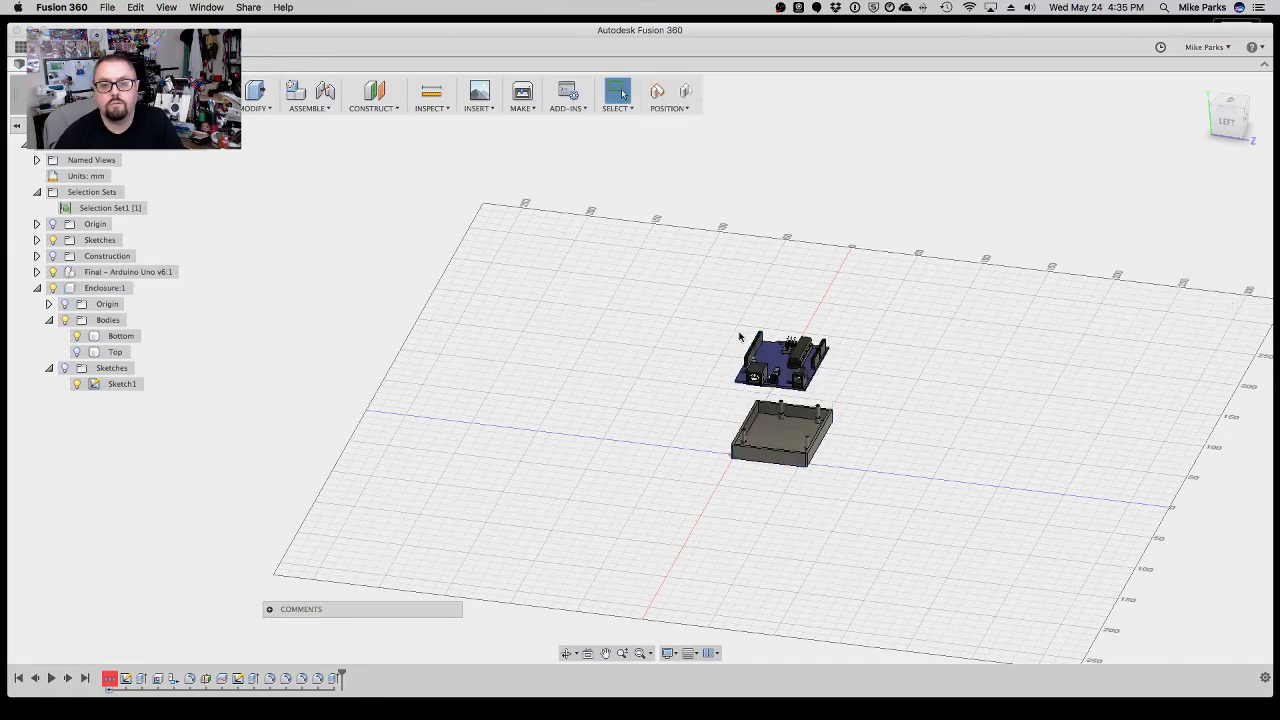
{"action": "left_click", "coordinate": [112, 209]}
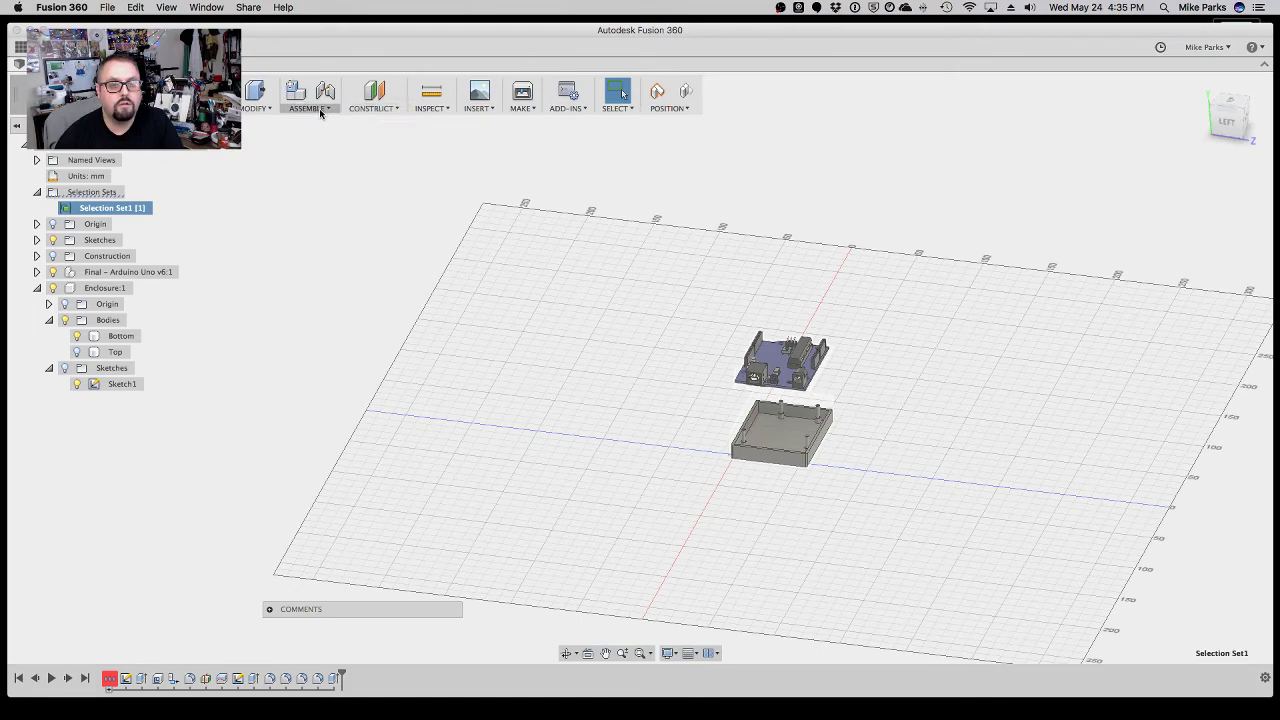
{"action": "left_click", "coordinate": [375, 108]}
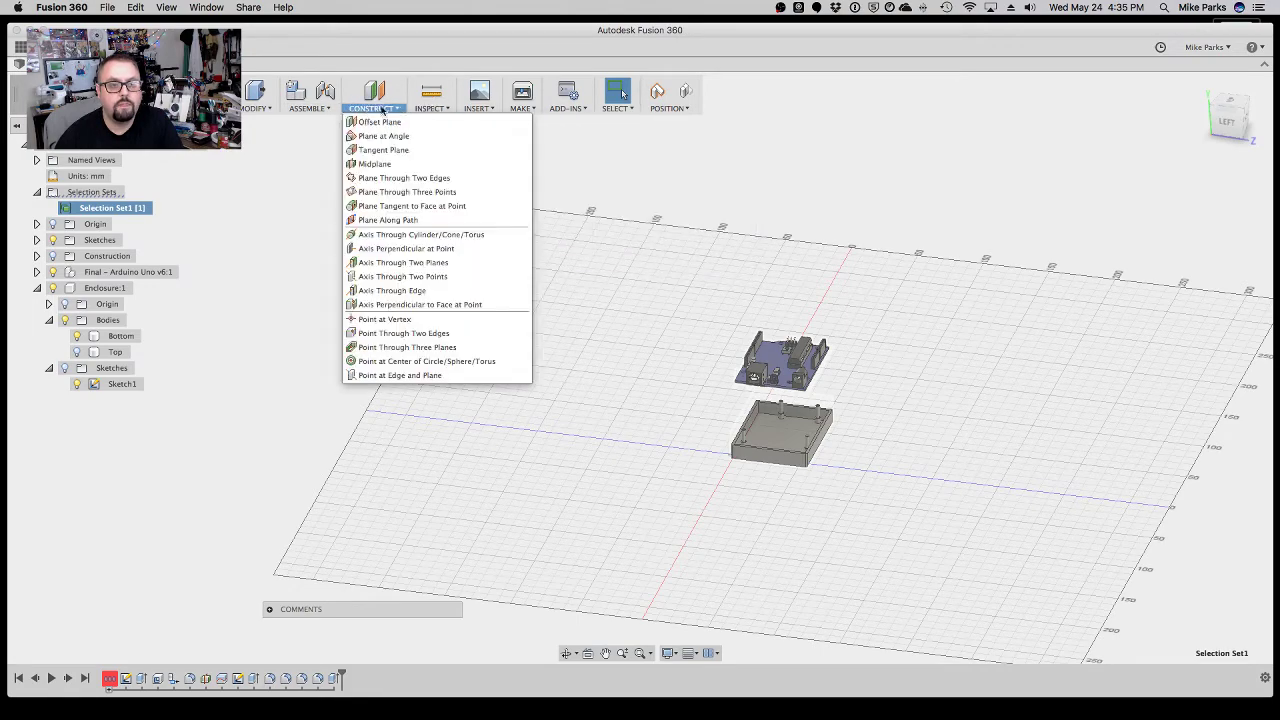
{"action": "left_click", "coordinate": [311, 108]}
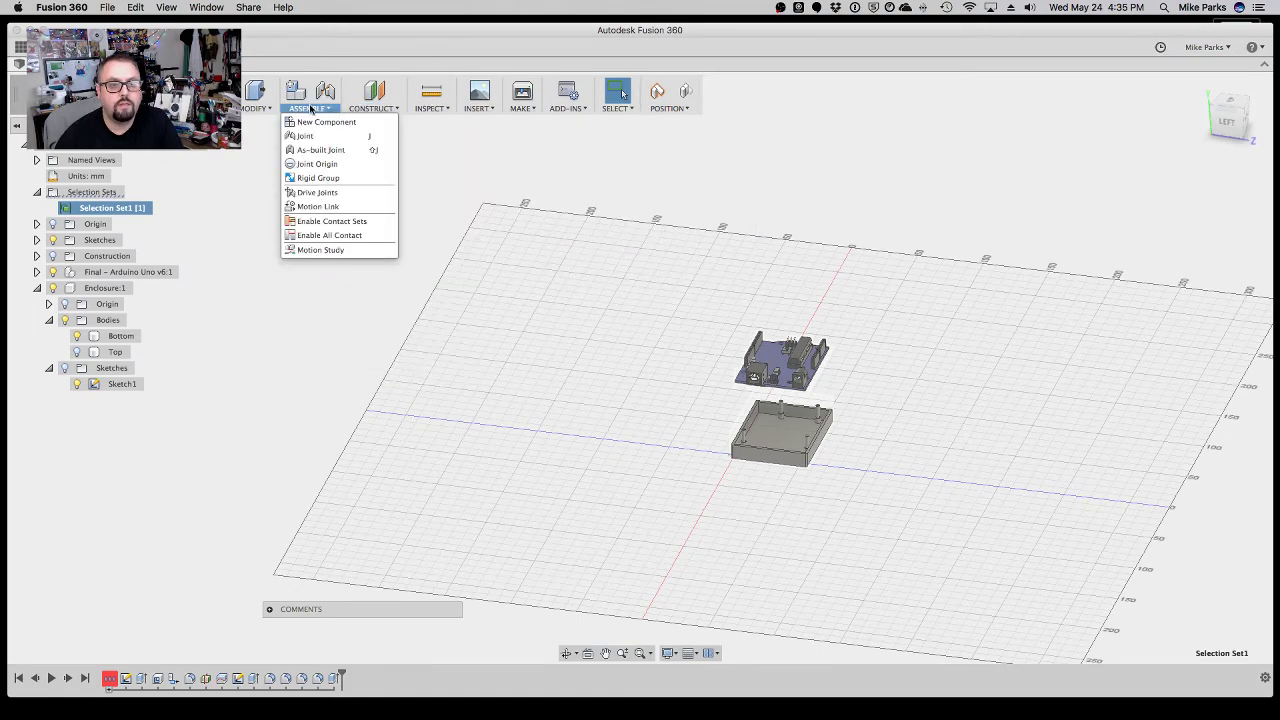
{"action": "left_click", "coordinate": [309, 178]}
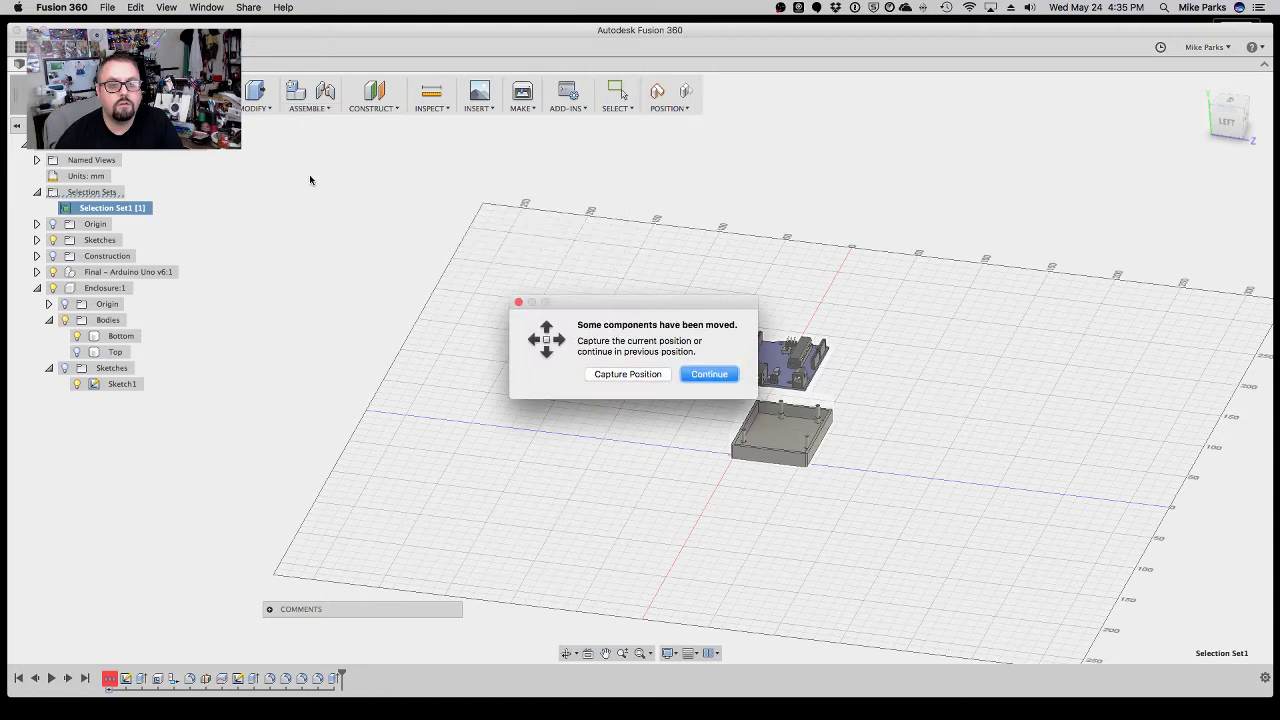
{"action": "left_click", "coordinate": [624, 376]}
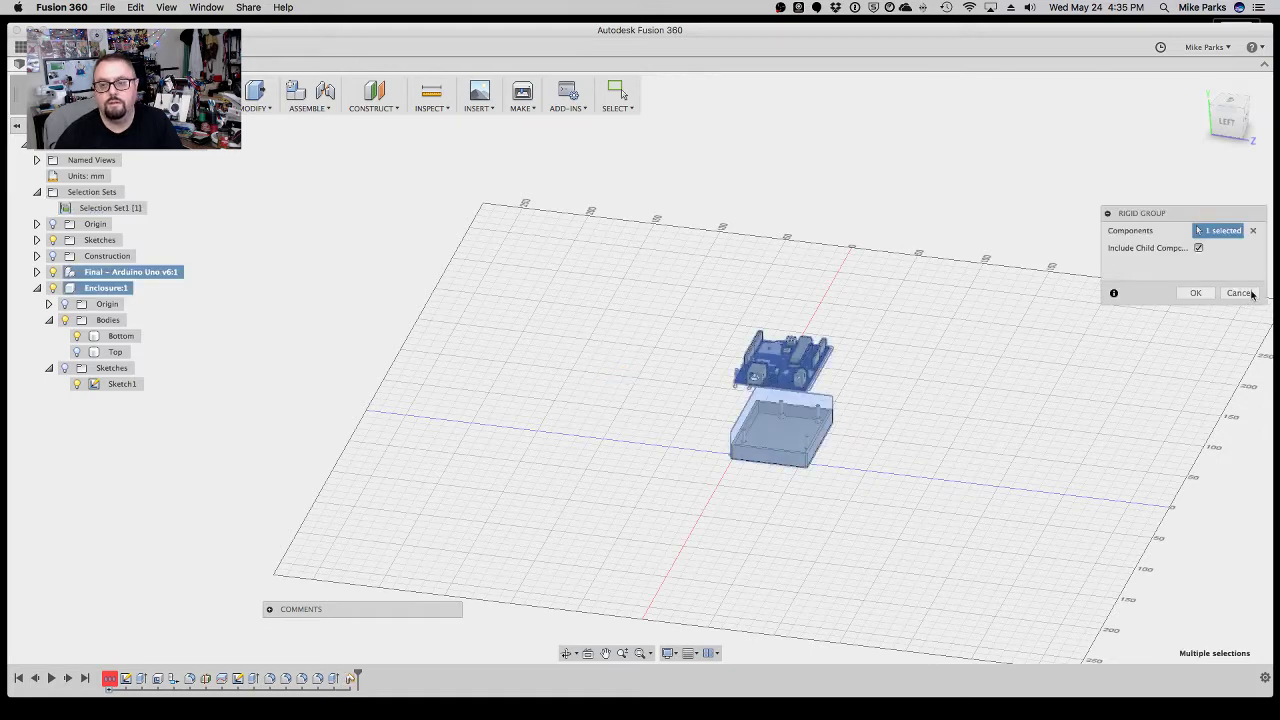
{"action": "left_click", "coordinate": [1240, 293]}
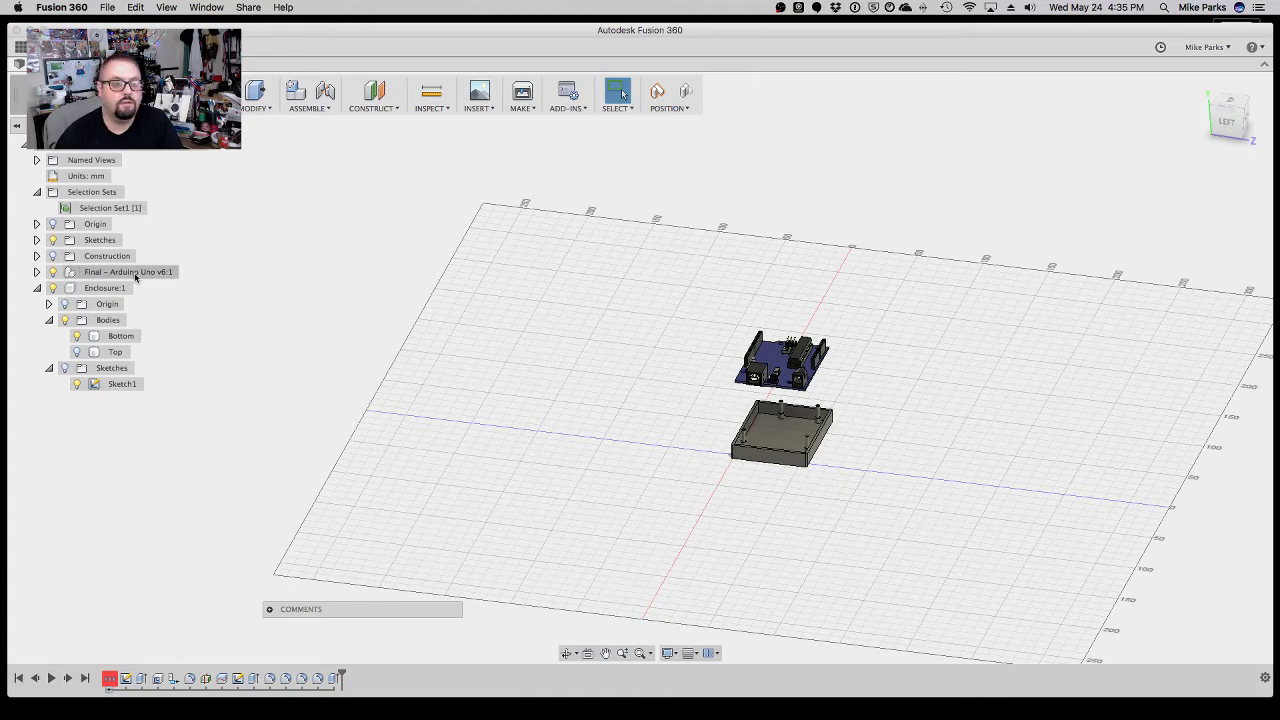
With the Arduino Uno component activated and its position captured, rigidly group all its parts including child components, and return to the top-level assembly.
{"action": "left_click", "coordinate": [186, 271]}
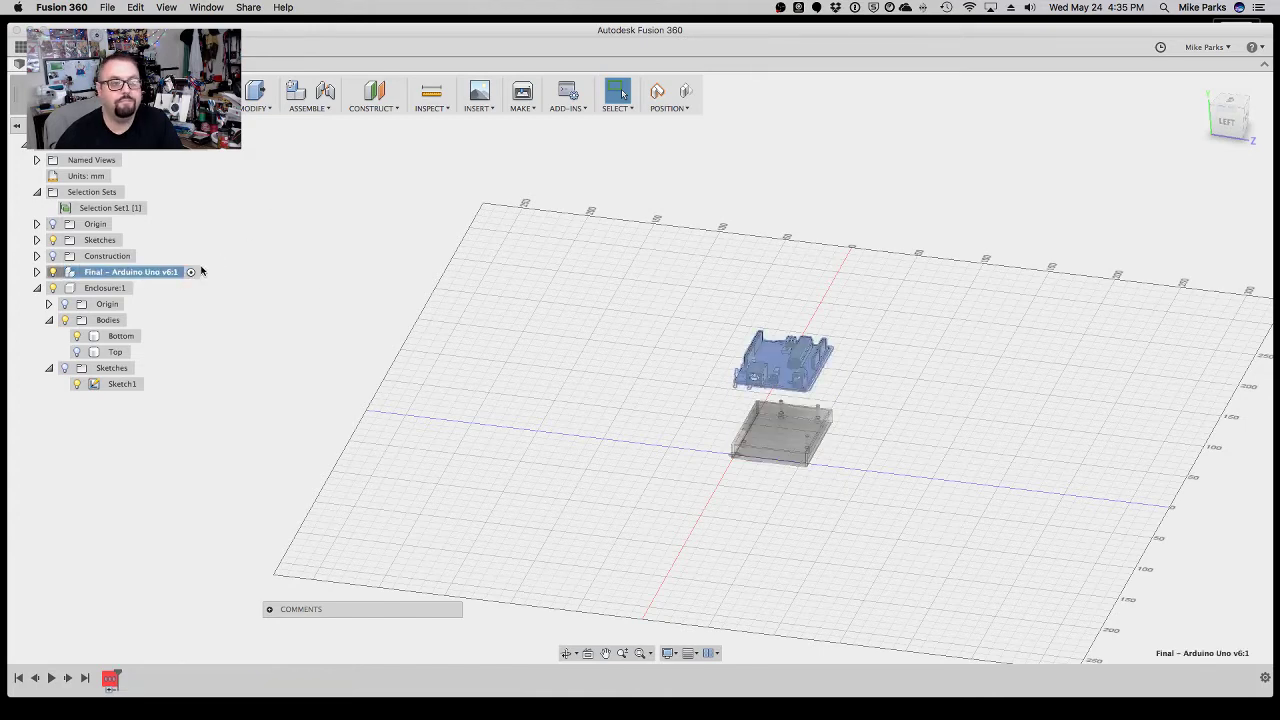
{"action": "left_click", "coordinate": [386, 105]}
{"action": "left_click", "coordinate": [318, 108]}
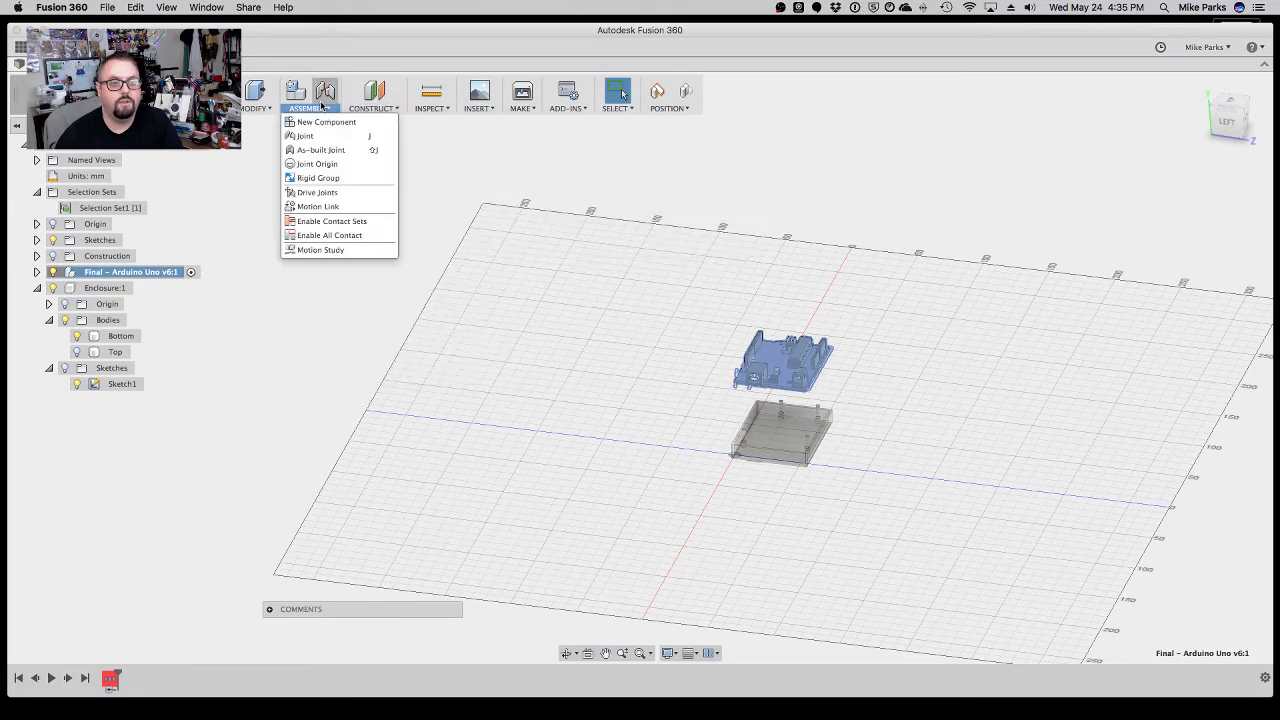
{"action": "left_click", "coordinate": [319, 178]}
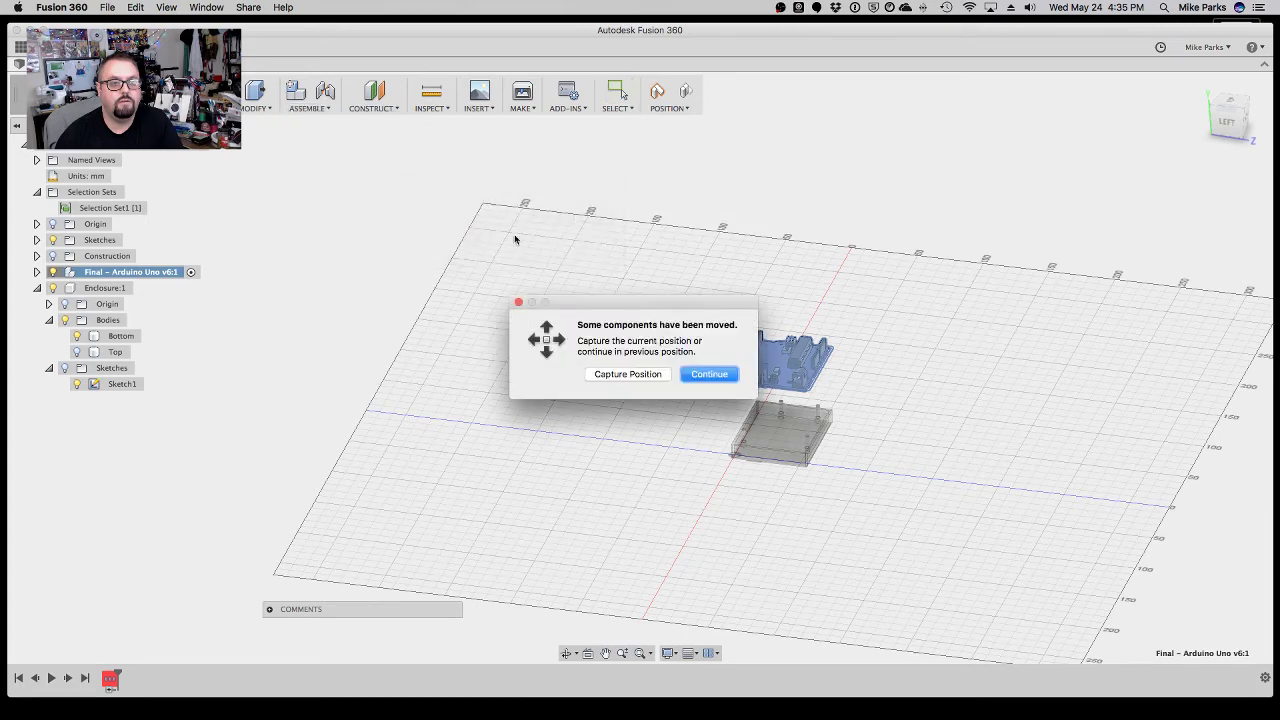
{"action": "left_click", "coordinate": [648, 376]}
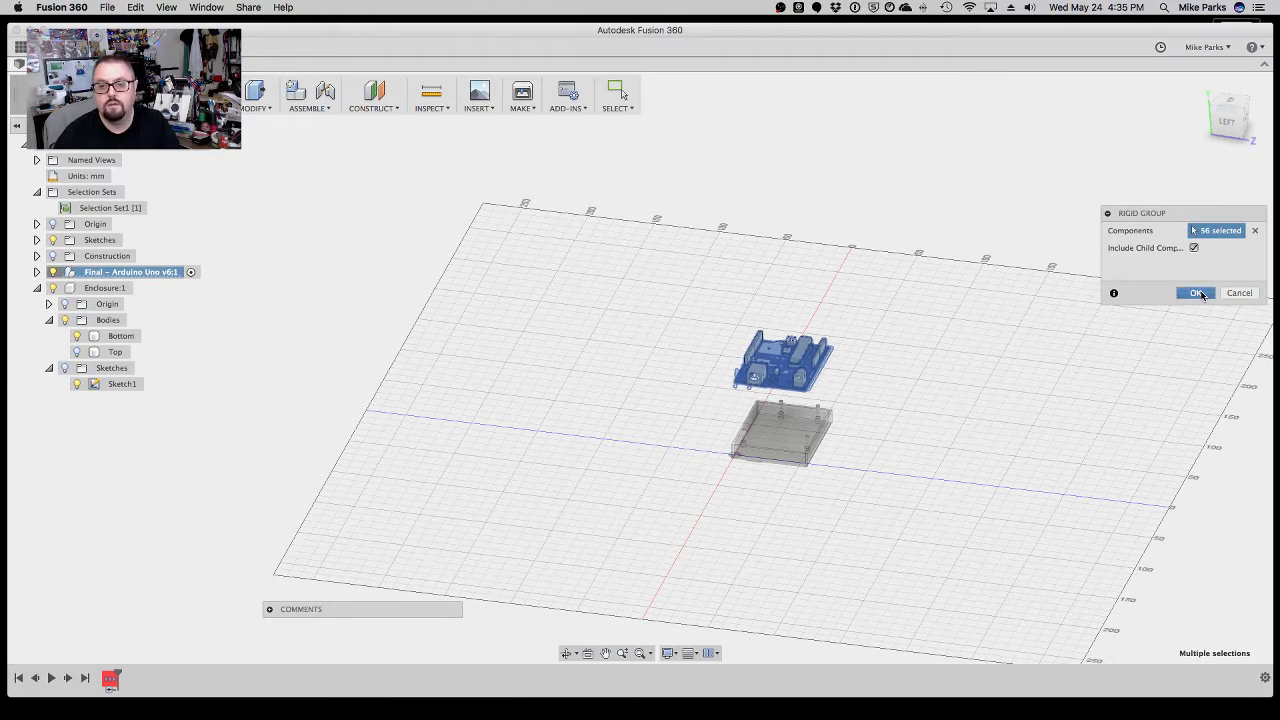
{"action": "key", "text": "Return"}
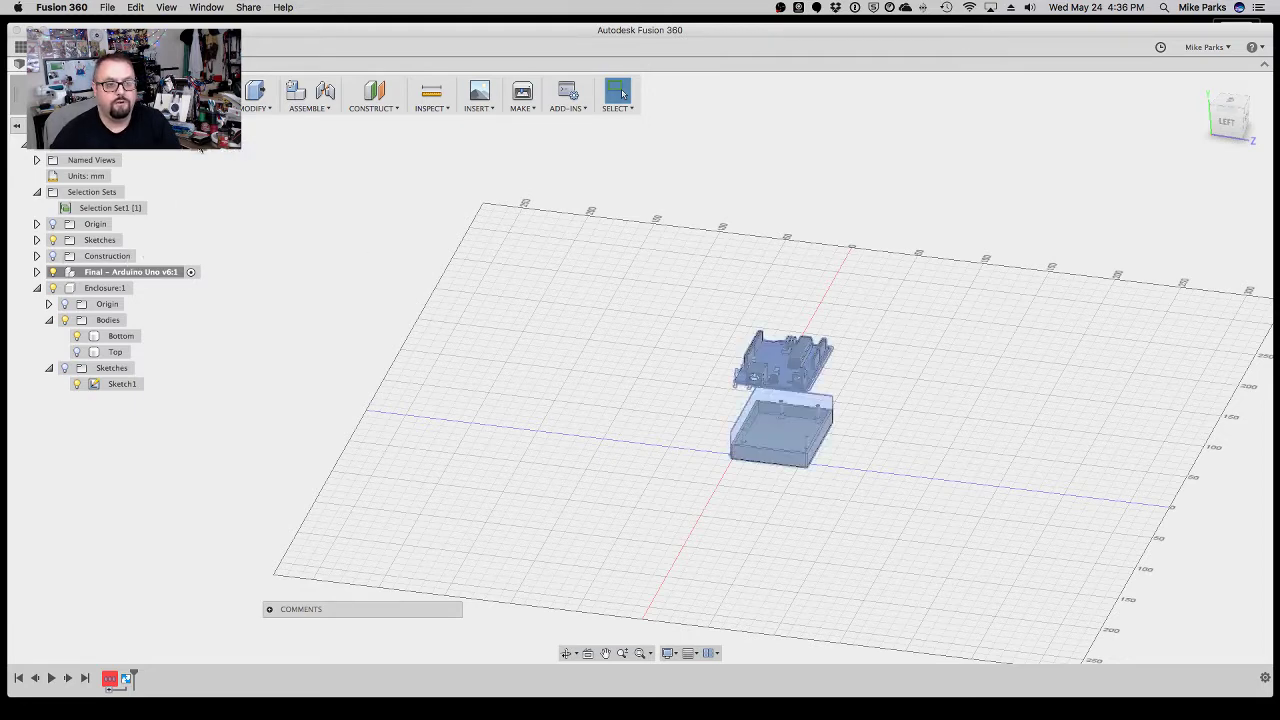
{"action": "left_click", "coordinate": [190, 271]}
{"action": "left_click", "coordinate": [552, 348]}
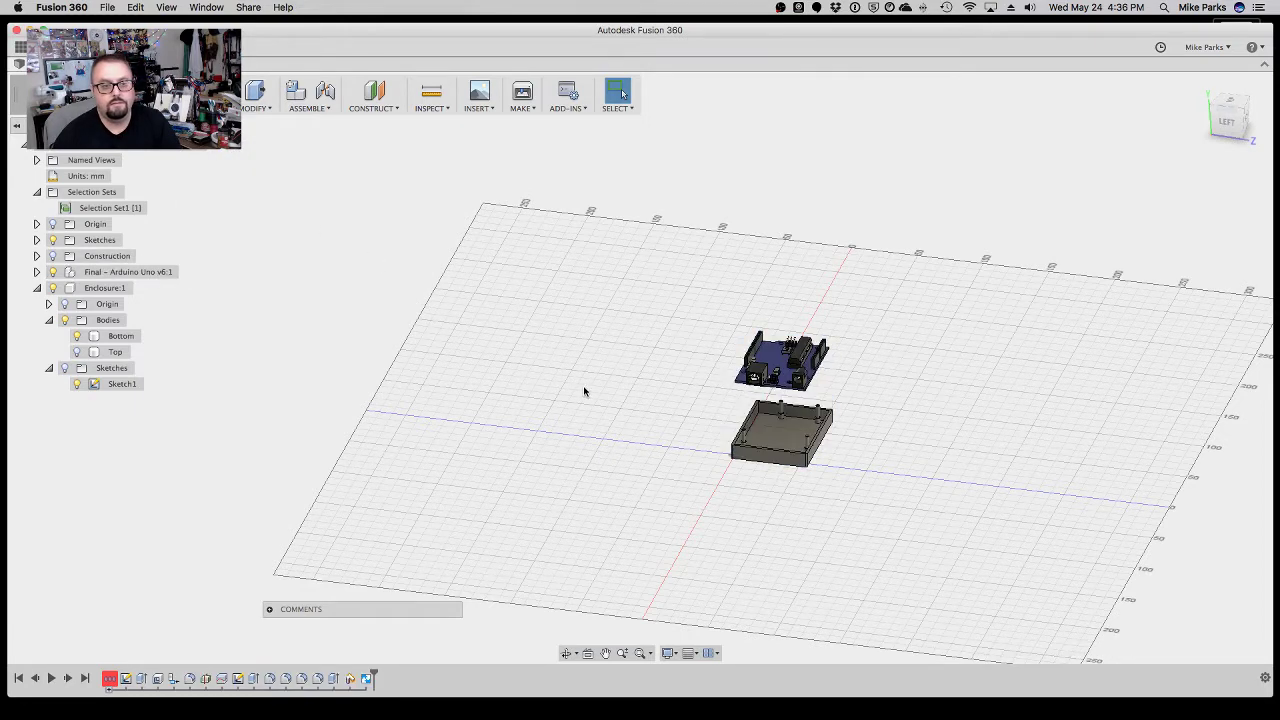
Inspect the enclosure bottom's pegs and supports beneath the raised Arduino board at close range.
{"action": "left_click", "coordinate": [567, 653]}
{"action": "left_click_drag", "start_coordinate": [880, 518], "coordinate": [856, 491]}
{"action": "scroll", "coordinate": [856, 490], "scroll_direction": "up", "scroll_amount": 10}
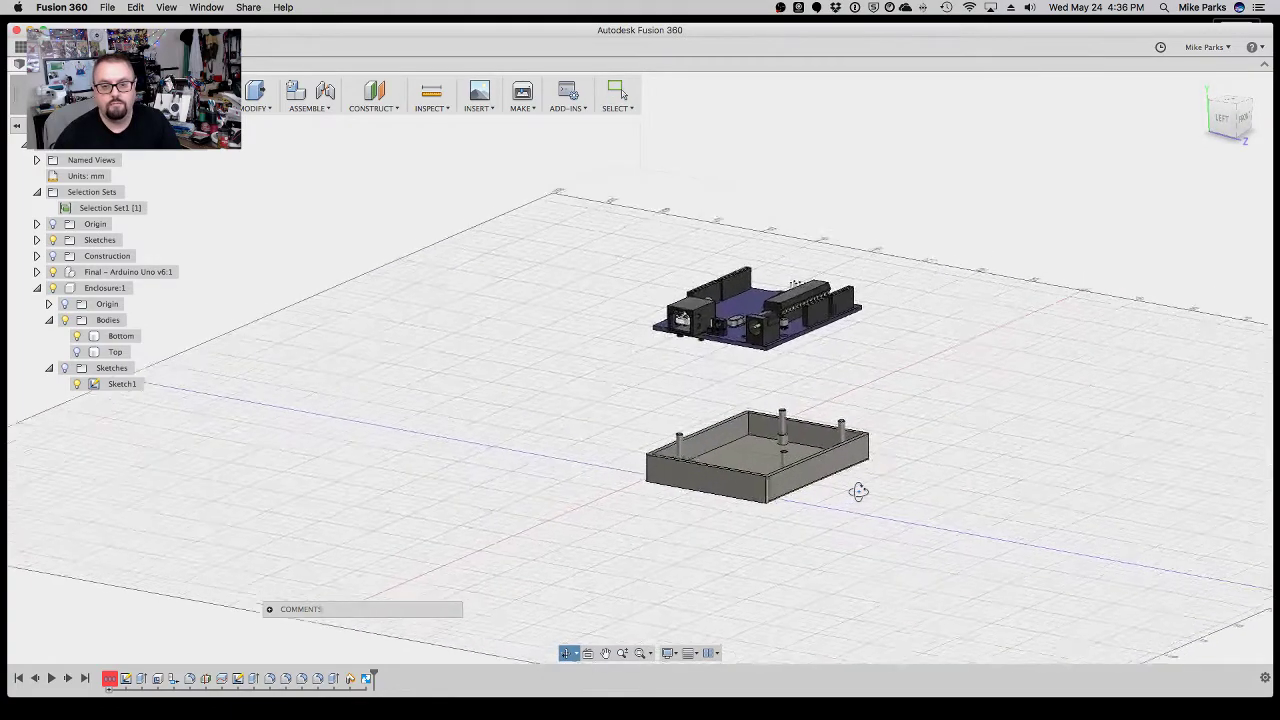
{"action": "left_click_drag", "start_coordinate": [804, 472], "coordinate": [549, 317]}
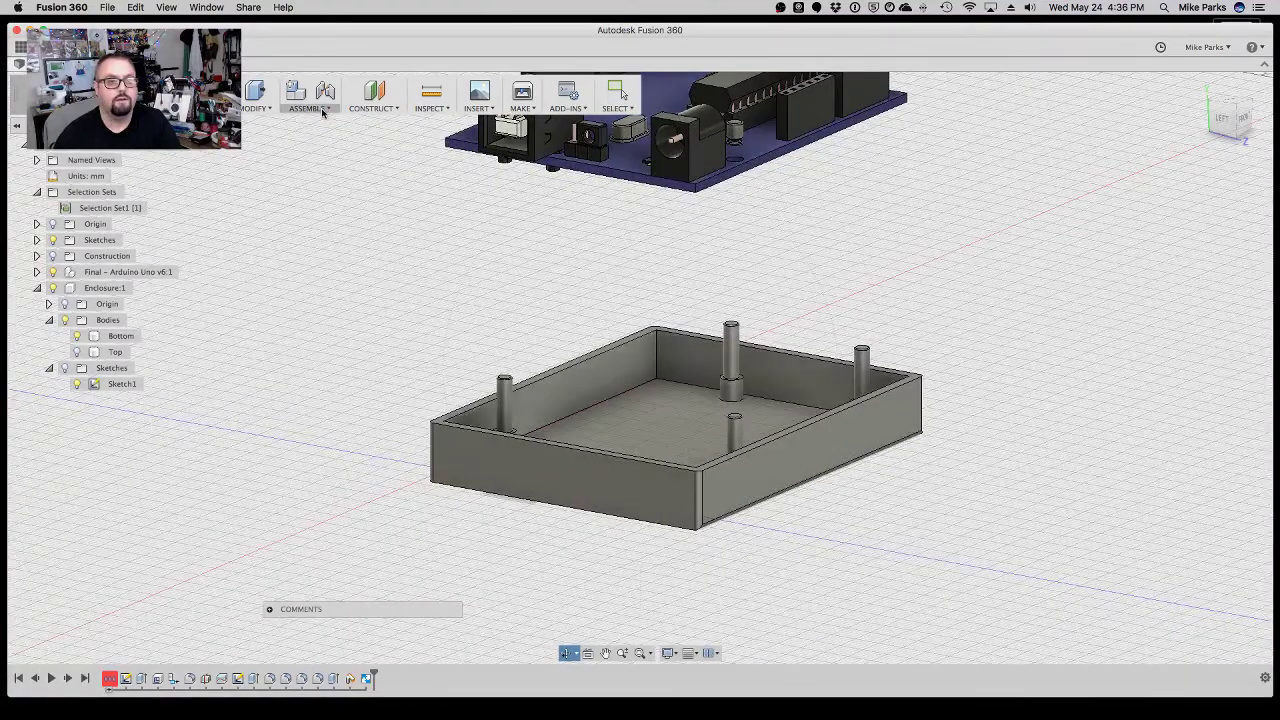
{"action": "key", "text": "Escape"}
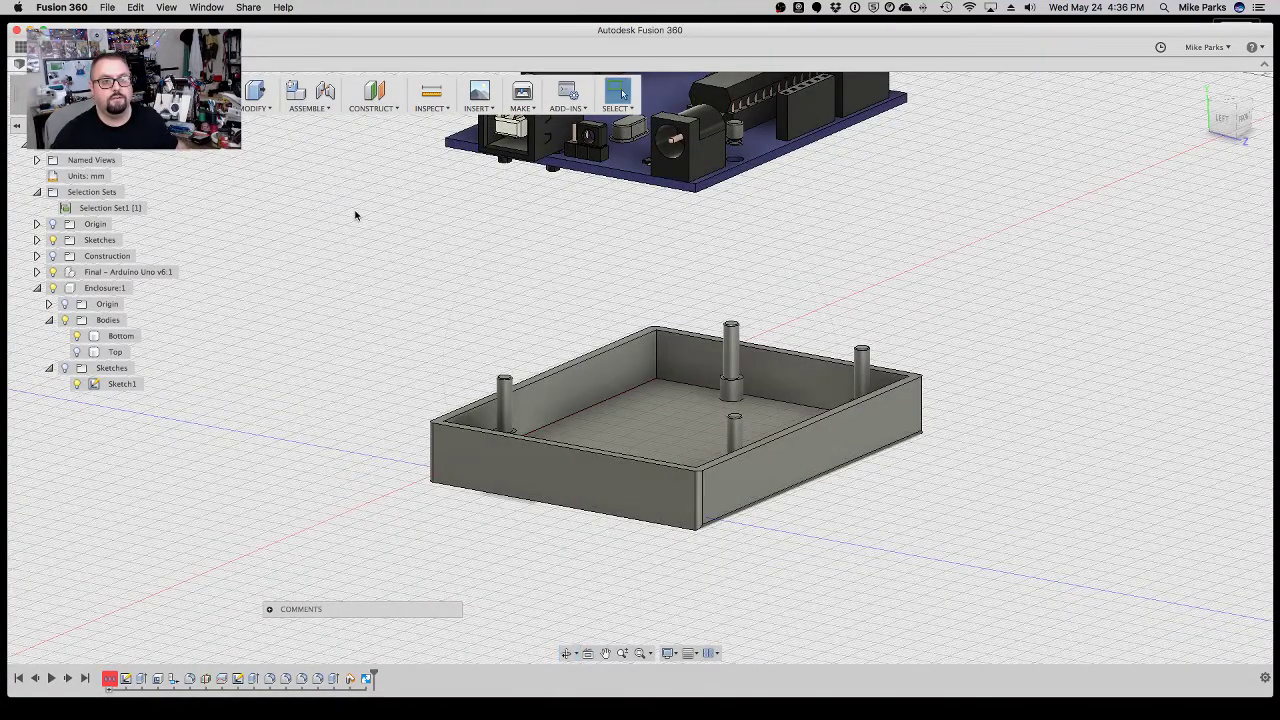
{"action": "key", "text": "j"}
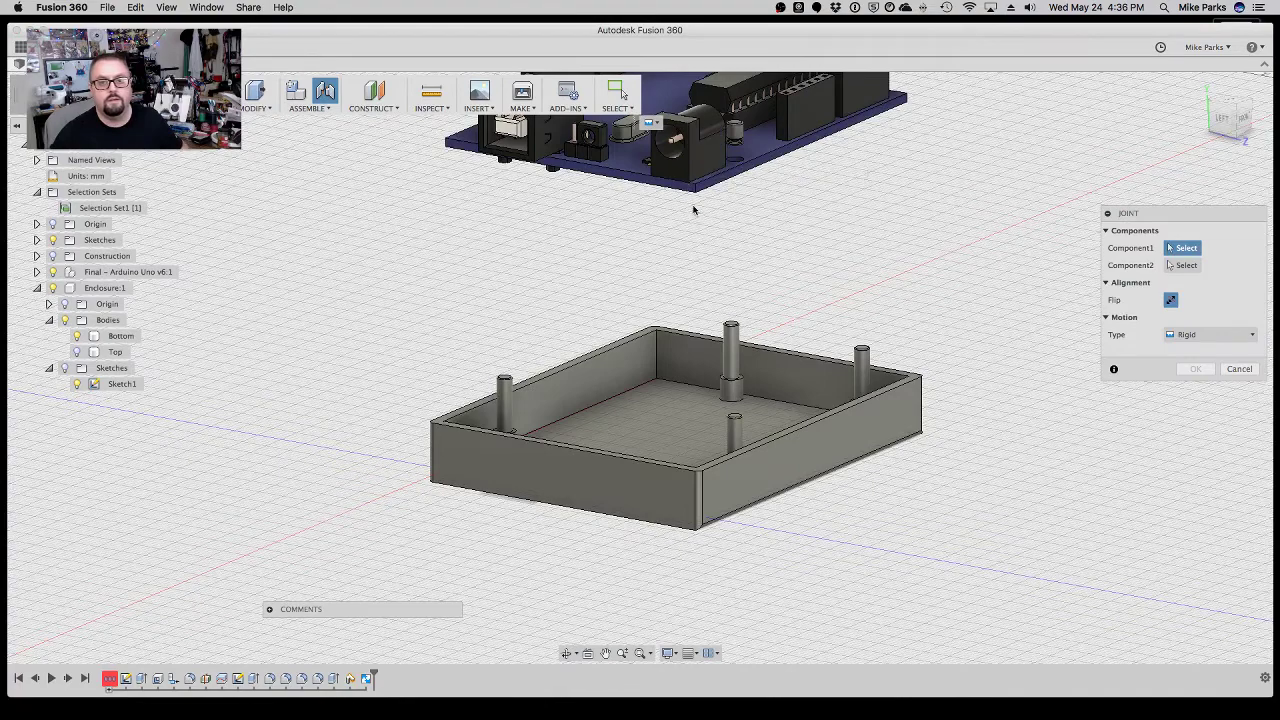
{"action": "left_click", "coordinate": [566, 653]}
{"action": "left_click_drag", "start_coordinate": [600, 560], "coordinate": [640, 430]}
{"action": "key", "text": "Escape"}
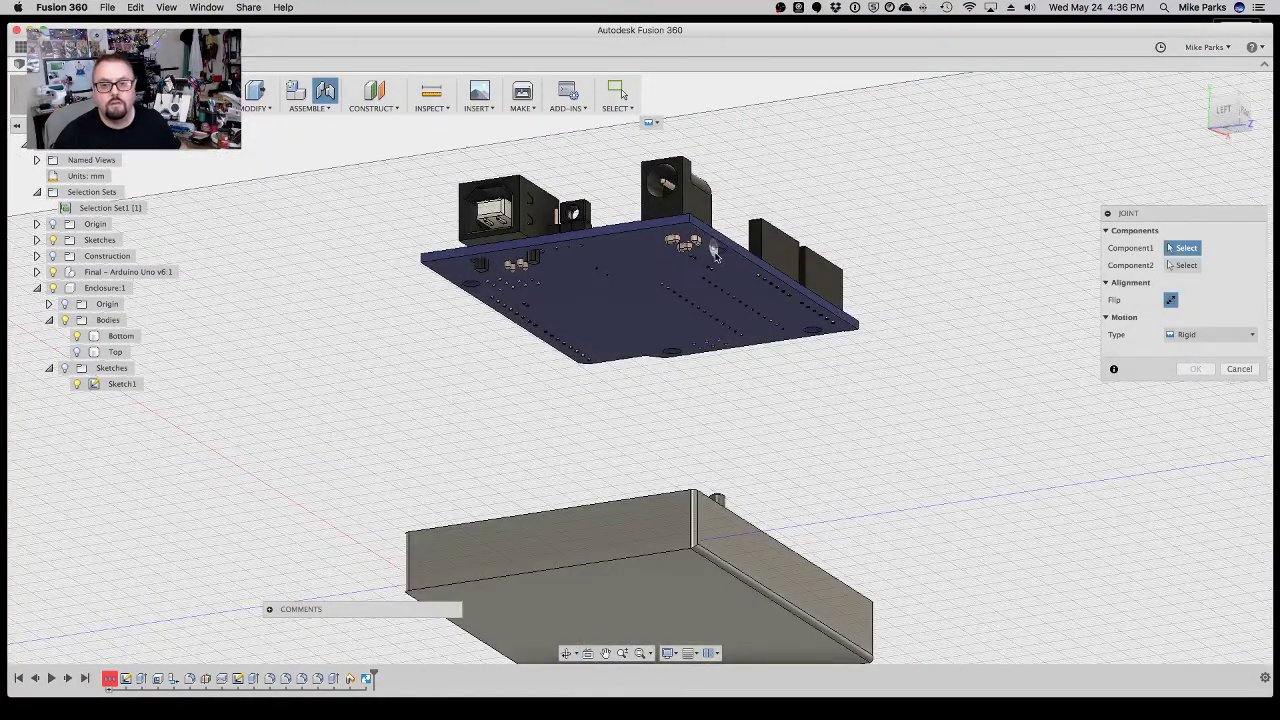
{"action": "left_click", "coordinate": [712, 254]}
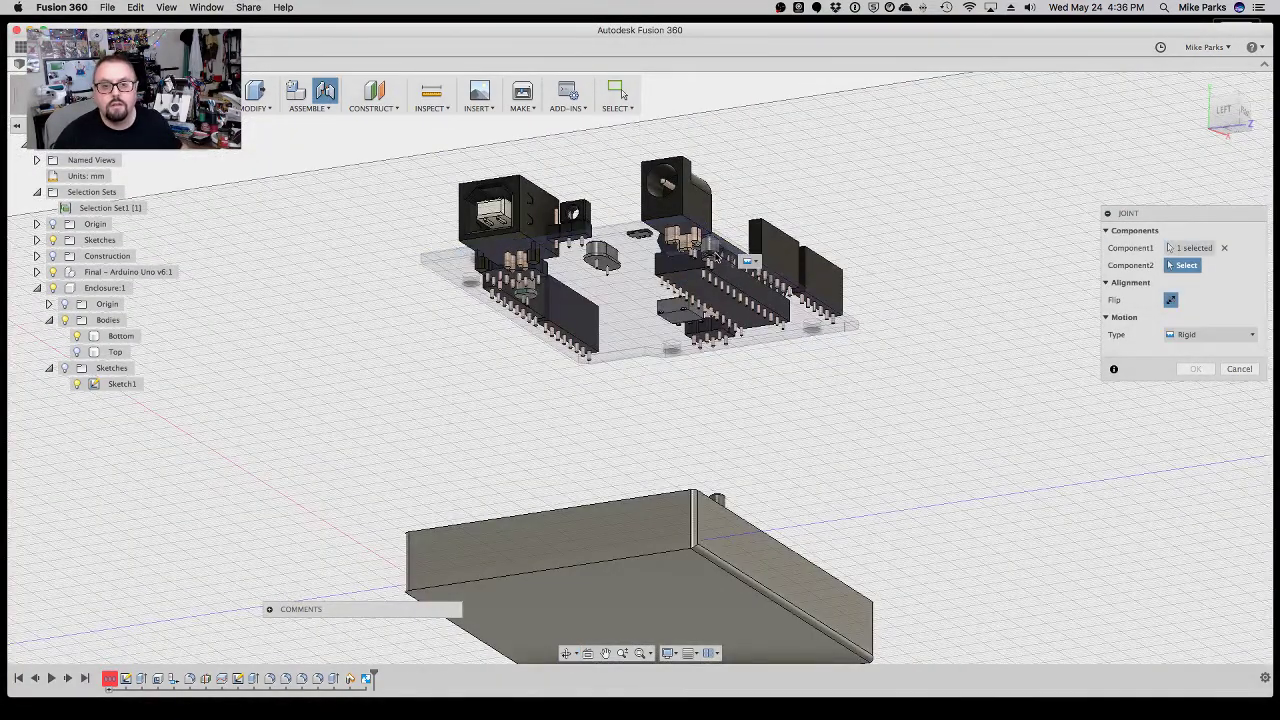
{"action": "left_click", "coordinate": [1239, 368]}
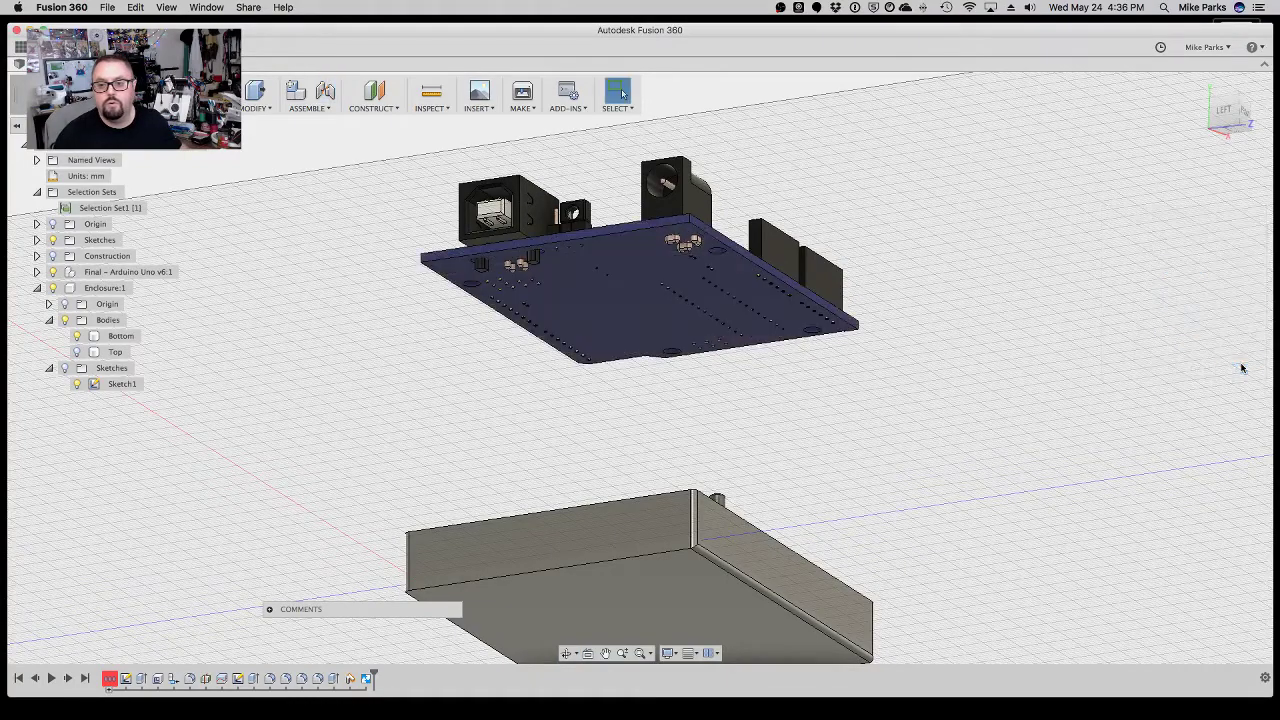
Create a Rigid joint between the mounting hole beside the power jack on the board's underside and the matching standoff's shoulder in the enclosure bottom.
{"action": "key", "text": "j"}
{"action": "left_click", "coordinate": [717, 254]}
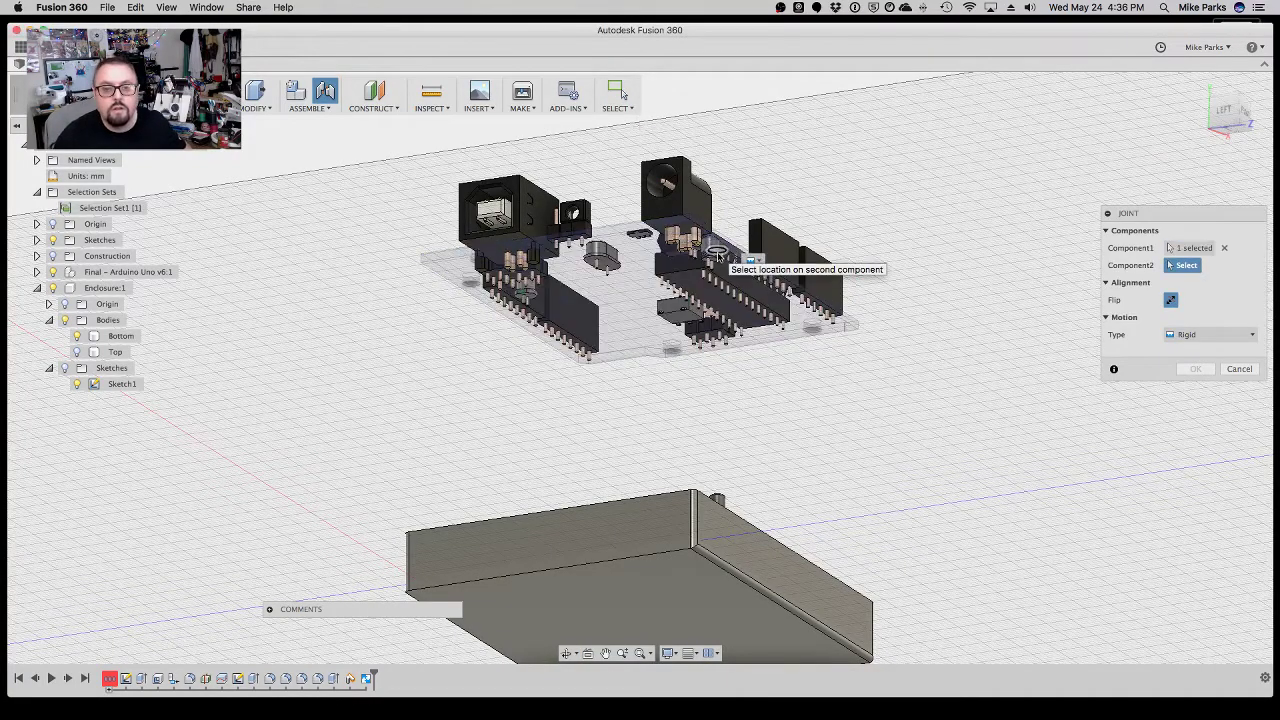
{"action": "left_click", "coordinate": [565, 655]}
{"action": "left_click_drag", "start_coordinate": [577, 423], "coordinate": [619, 474]}
{"action": "key", "text": "Escape"}
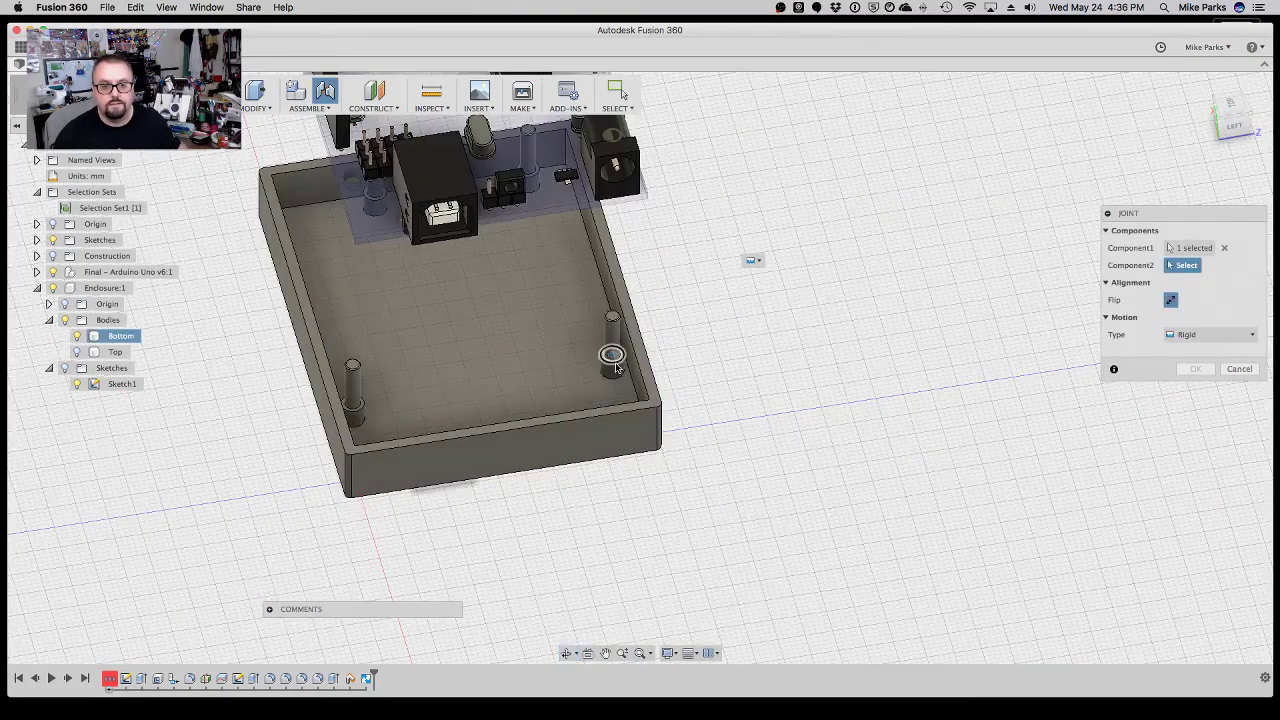
{"action": "left_click", "coordinate": [609, 354]}
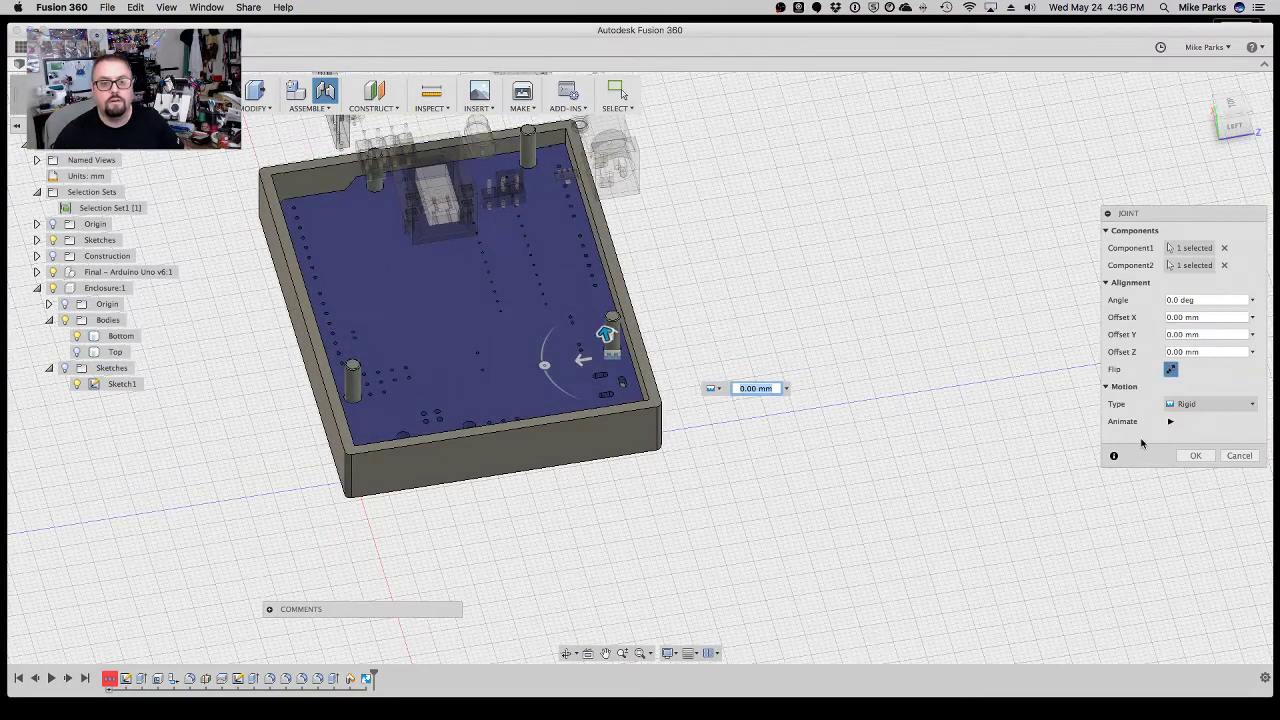
{"action": "left_click", "coordinate": [1196, 456]}
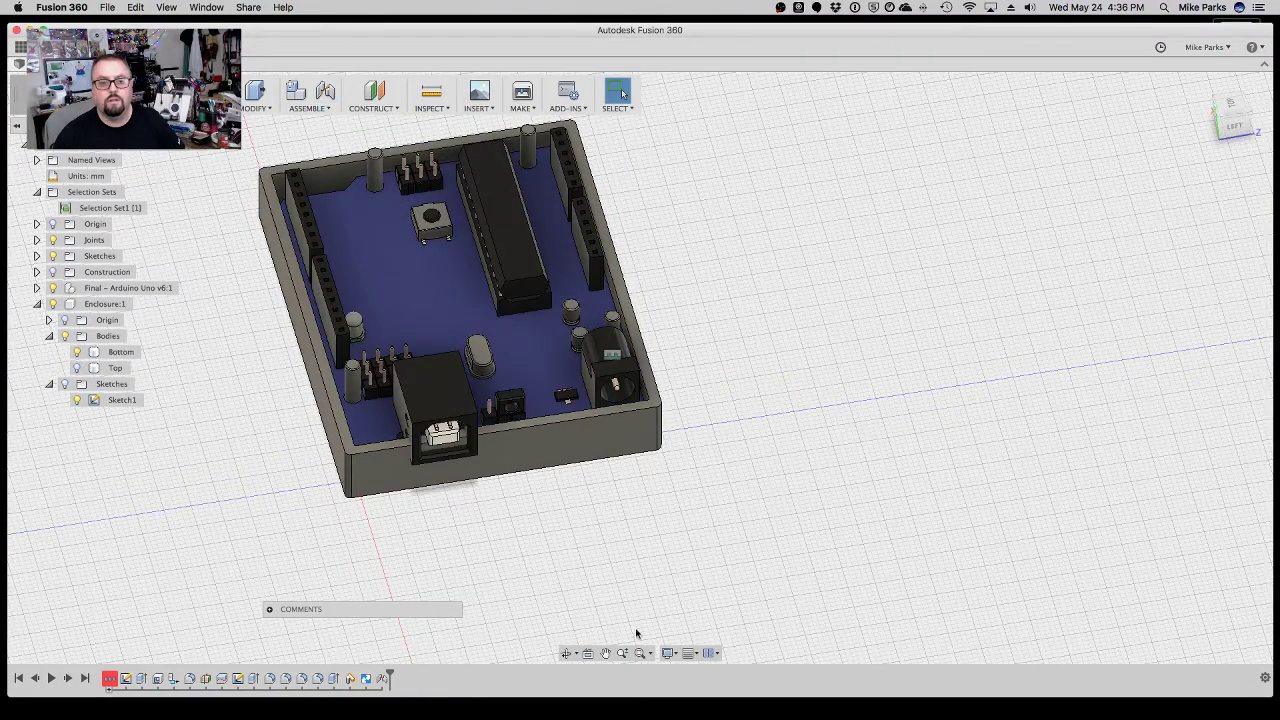
Examine how the Arduino board fits in the enclosure bottom from above, from the connector side and at an angle.
{"action": "left_click", "coordinate": [566, 653]}
{"action": "left_click_drag", "start_coordinate": [806, 551], "coordinate": [696, 604]}
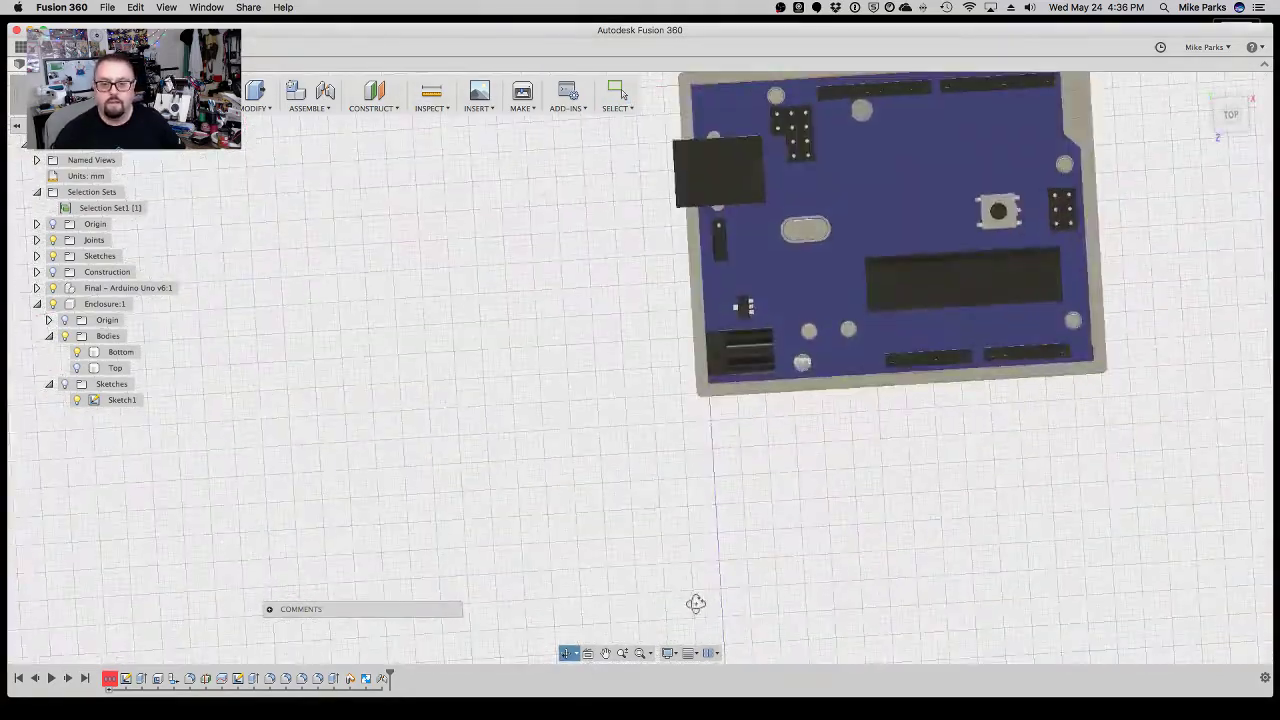
{"action": "left_click", "coordinate": [1230, 116]}
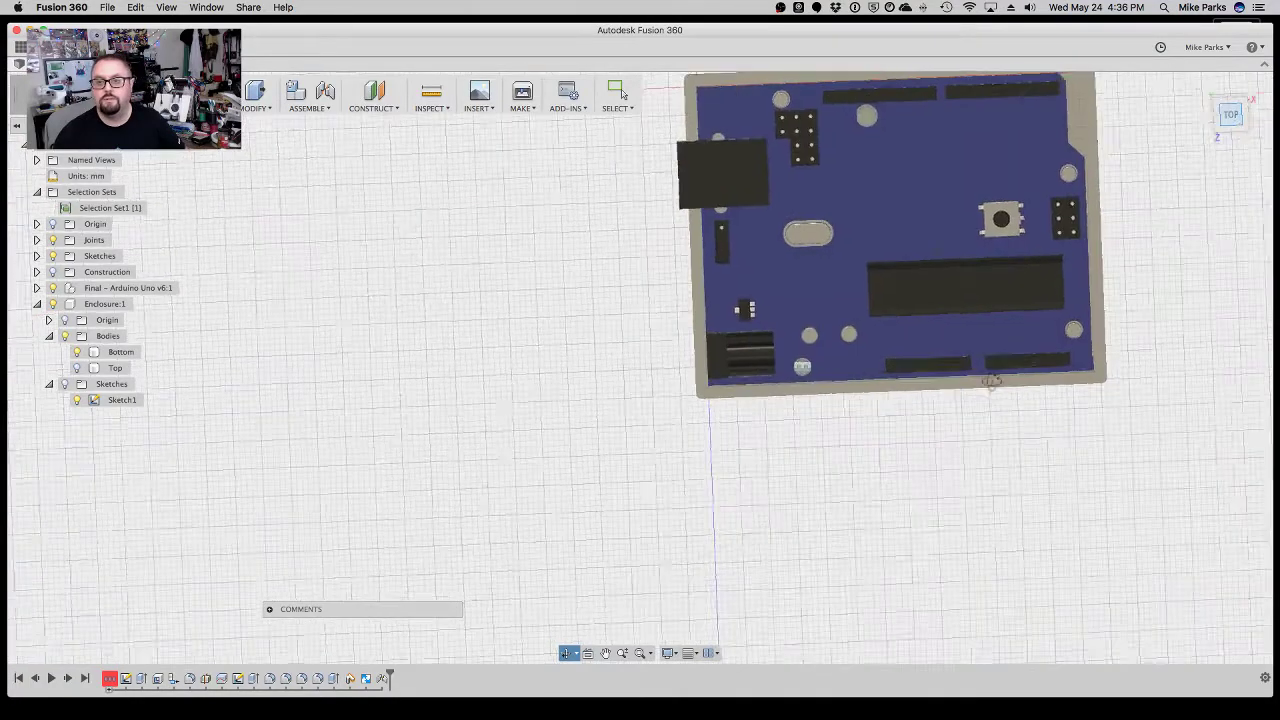
{"action": "left_click", "coordinate": [604, 653]}
{"action": "left_click_drag", "start_coordinate": [675, 536], "coordinate": [587, 580]}
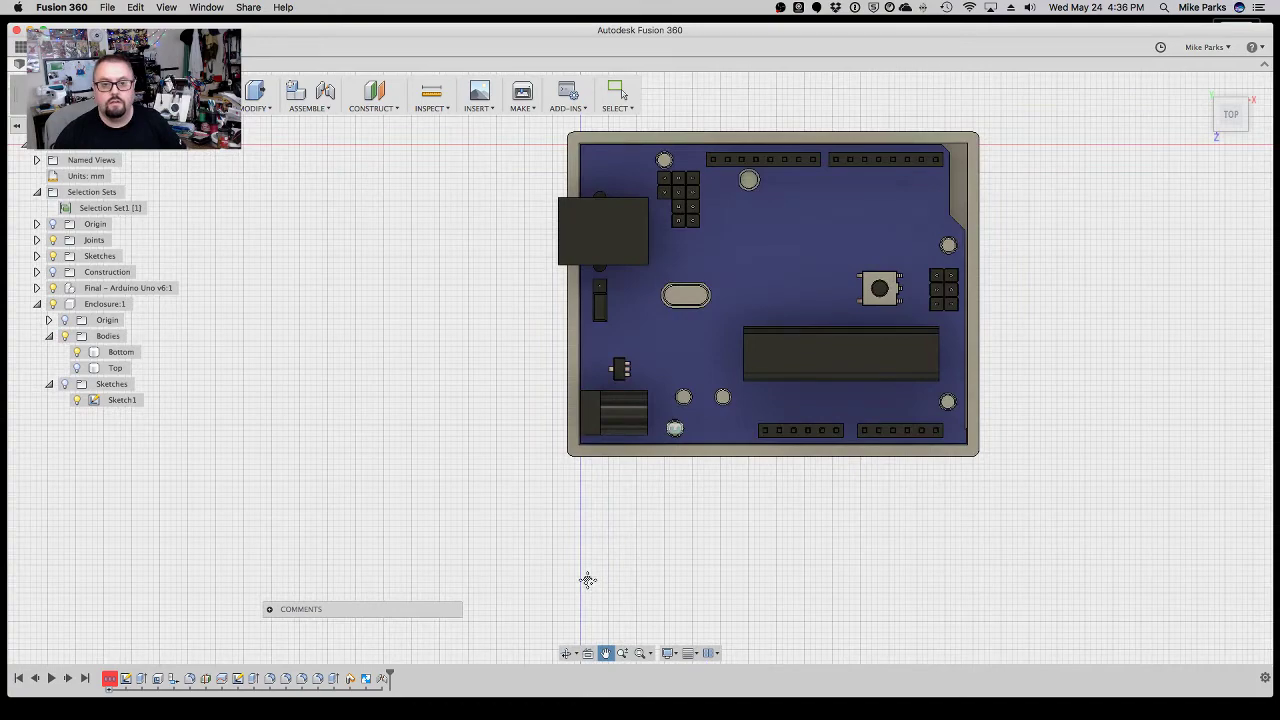
{"action": "left_click", "coordinate": [566, 653]}
{"action": "left_click_drag", "start_coordinate": [560, 571], "coordinate": [574, 388]}
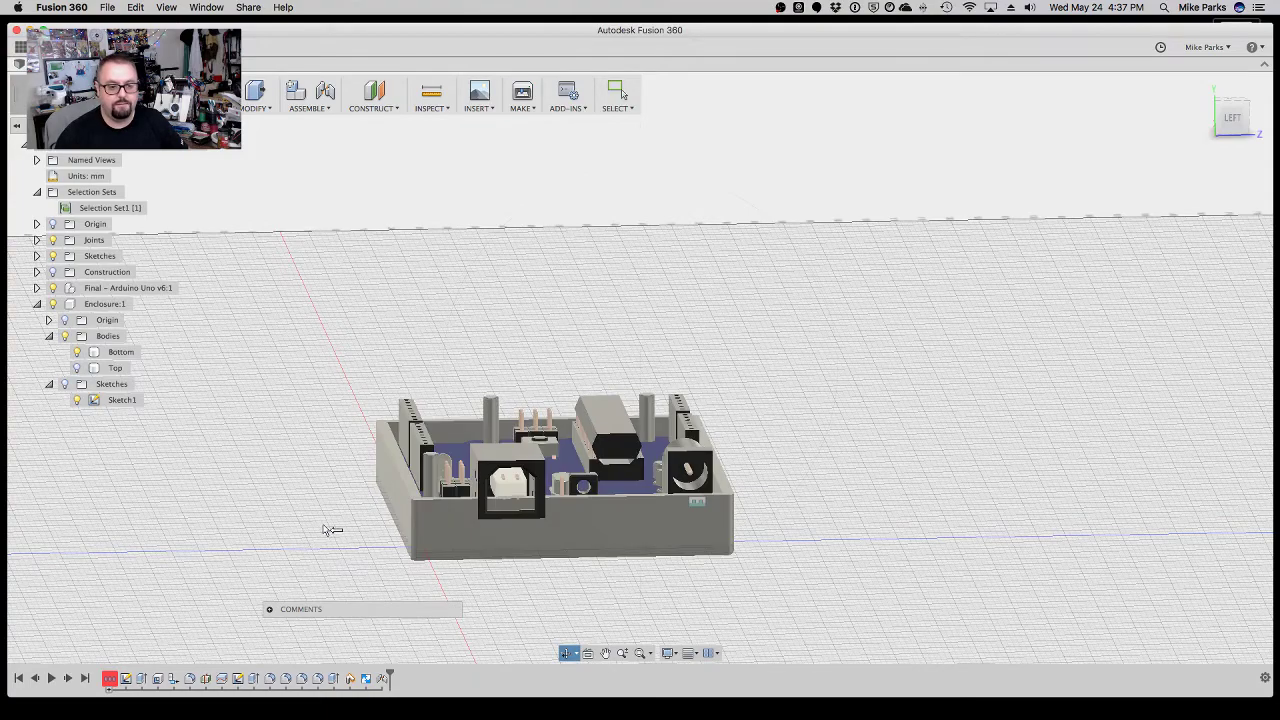
{"action": "left_click_drag", "start_coordinate": [390, 562], "coordinate": [262, 551]}
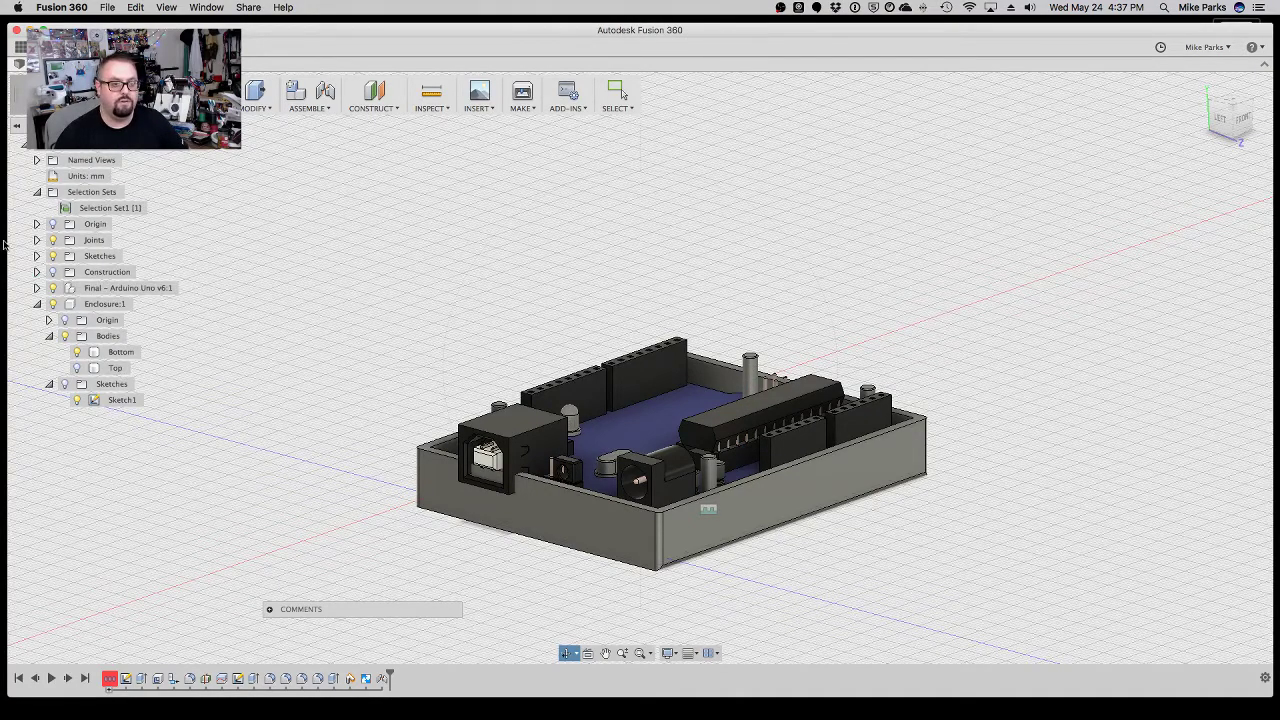
Activate the Enclosure component and isolate its Top body by hiding the Arduino board and the Bottom body.
{"action": "left_click", "coordinate": [140, 304]}
{"action": "left_click", "coordinate": [53, 288]}
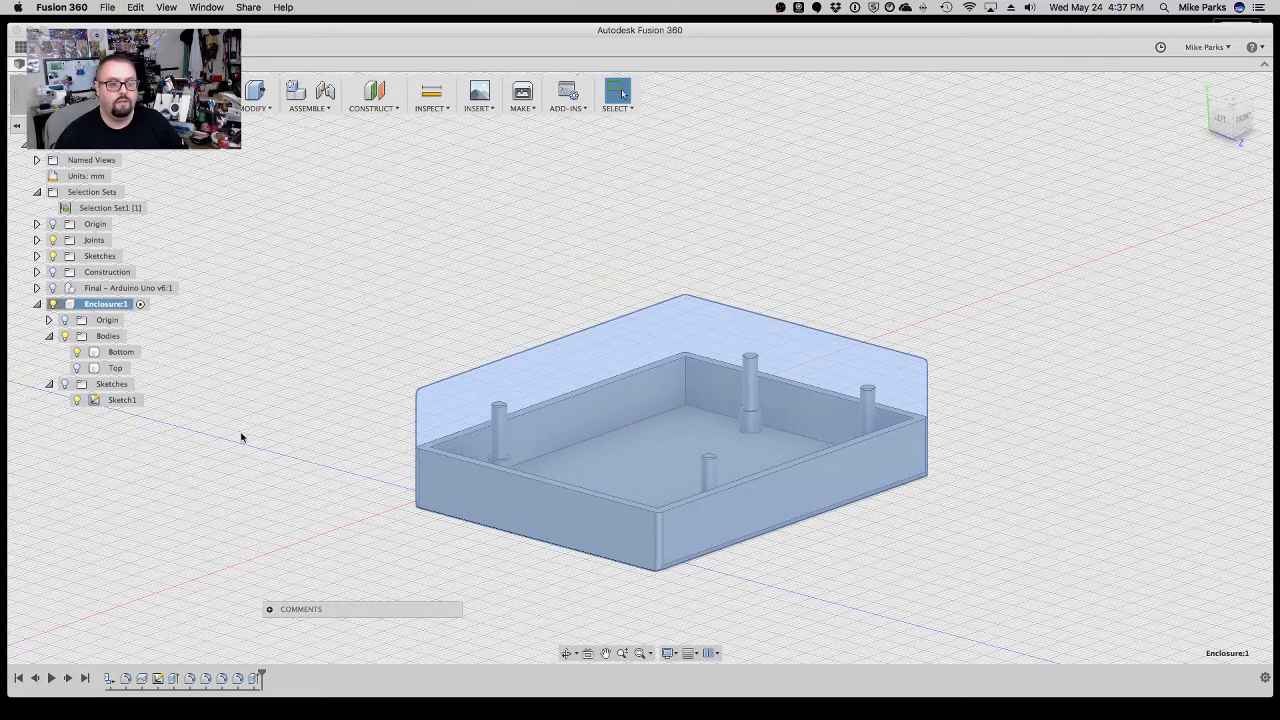
{"action": "left_click", "coordinate": [77, 368]}
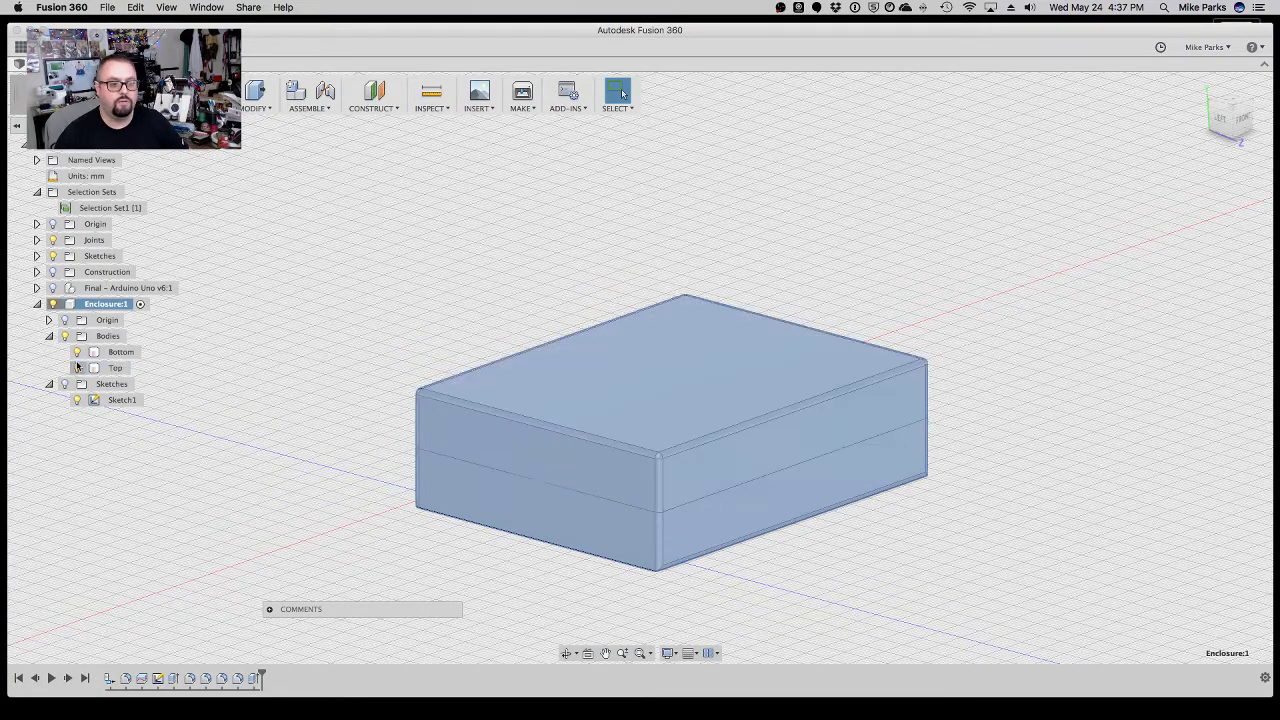
{"action": "left_click", "coordinate": [77, 352]}
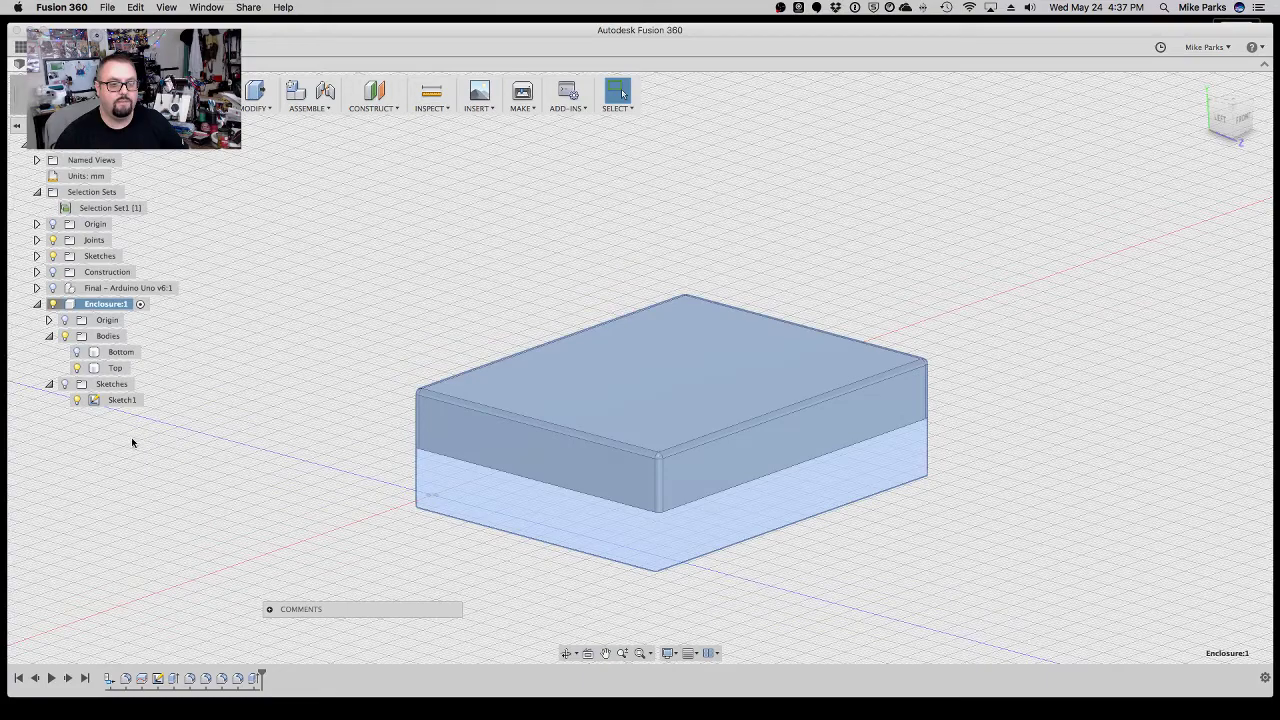
{"action": "left_click", "coordinate": [566, 653]}
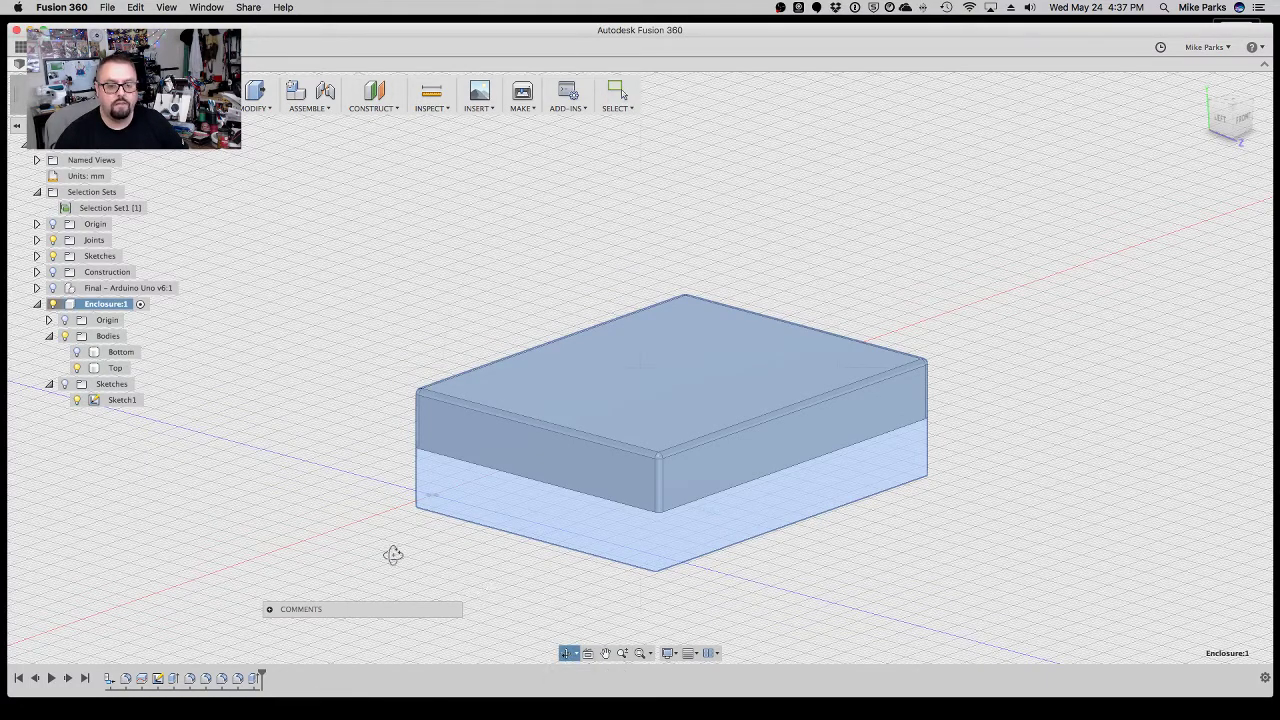
{"action": "left_click", "coordinate": [356, 537]}
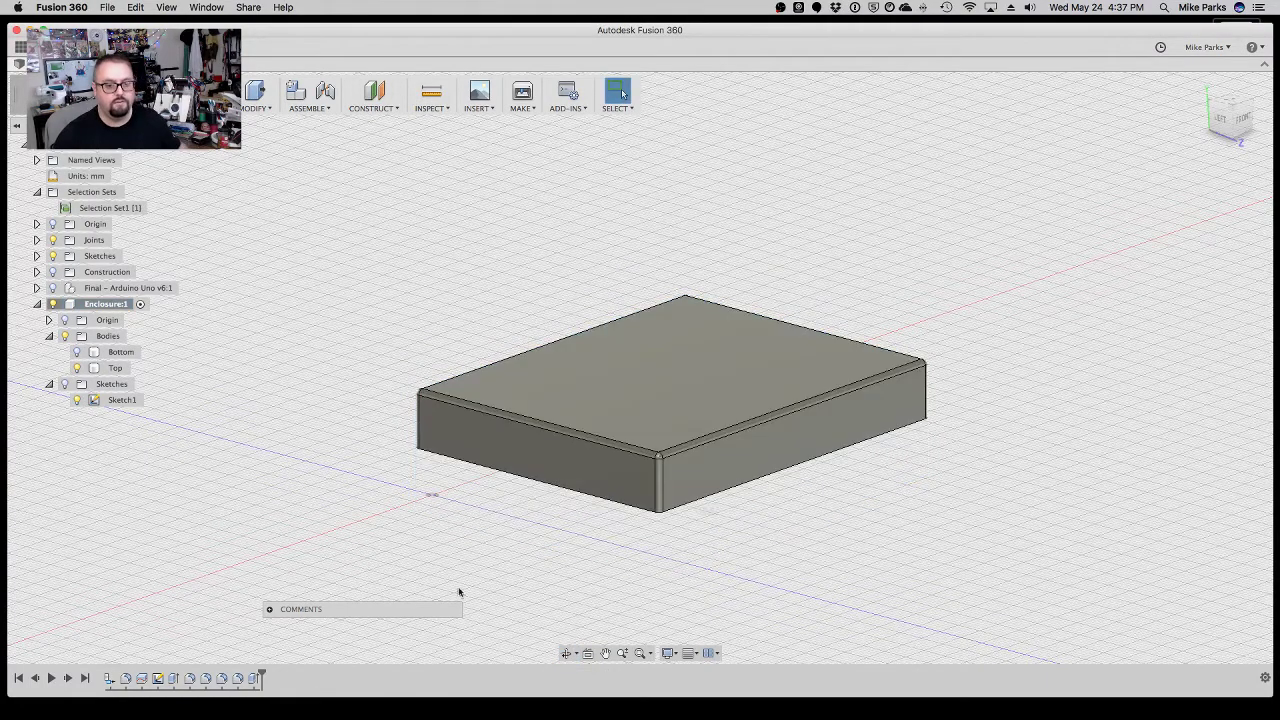
Start a new sketch on the inner face of the enclosure's Top body, viewed straight from below.
{"action": "left_click", "coordinate": [566, 653]}
{"action": "left_click_drag", "start_coordinate": [281, 436], "coordinate": [531, 351]}
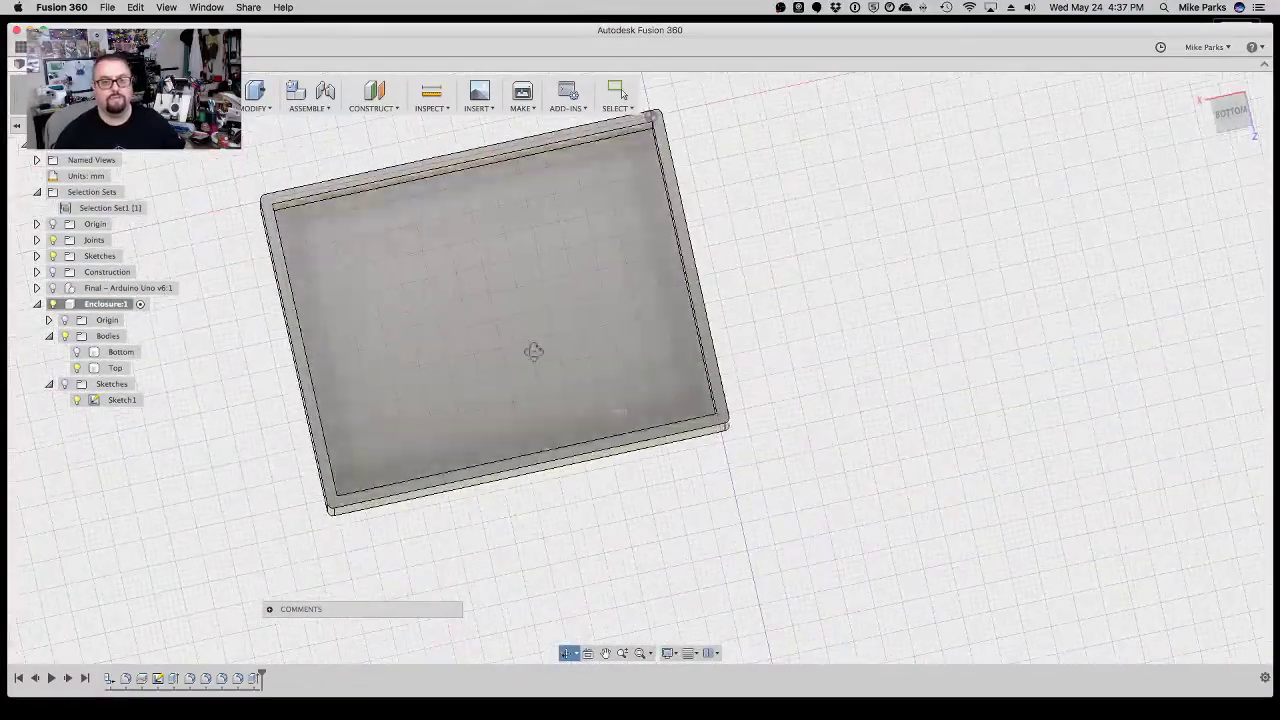
{"action": "left_click", "coordinate": [1232, 116]}
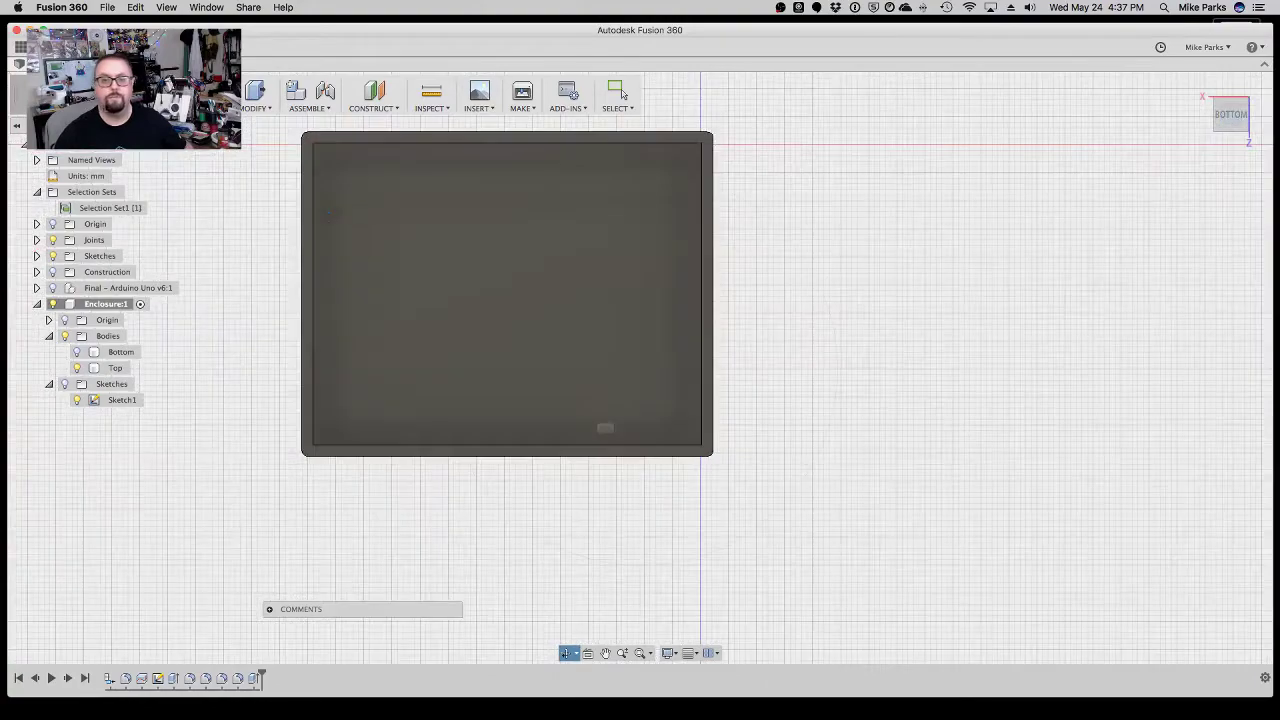
{"action": "left_click", "coordinate": [605, 653]}
{"action": "left_click_drag", "start_coordinate": [563, 546], "coordinate": [690, 606]}
{"action": "scroll", "coordinate": [537, 315], "scroll_direction": "up", "scroll_amount": 1}
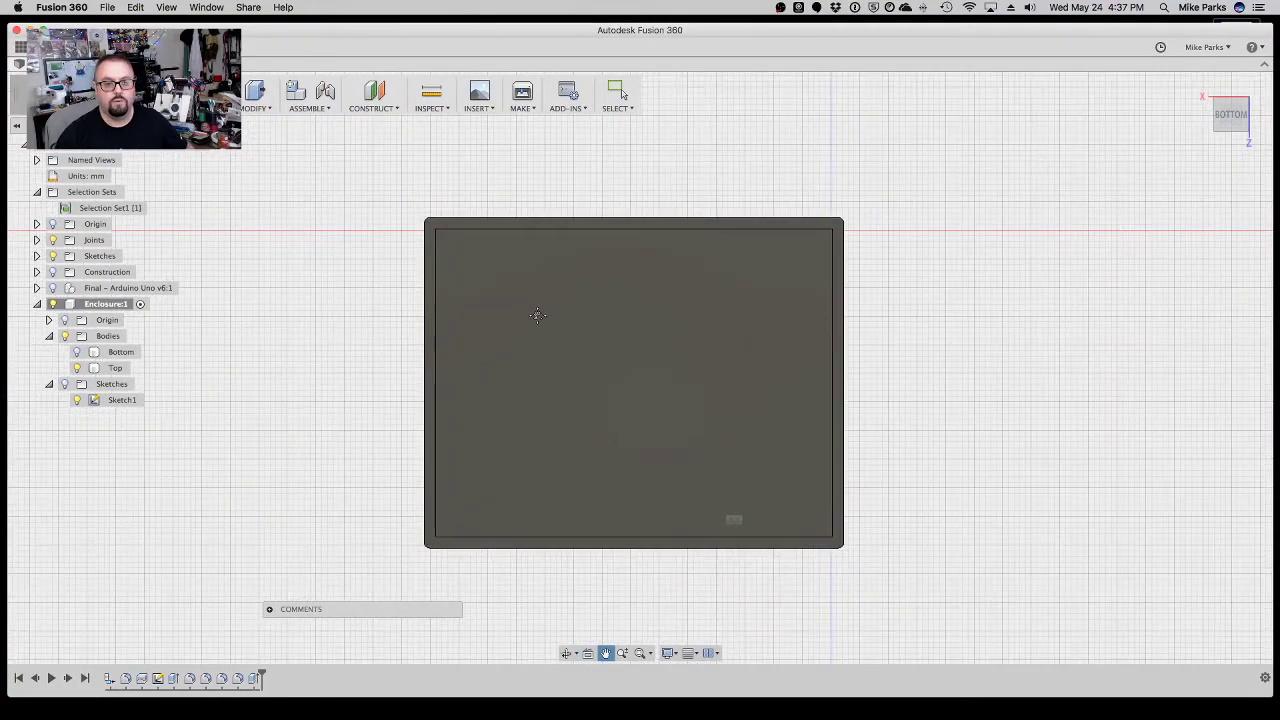
{"action": "key", "text": "Escape"}
{"action": "left_click", "coordinate": [633, 384]}
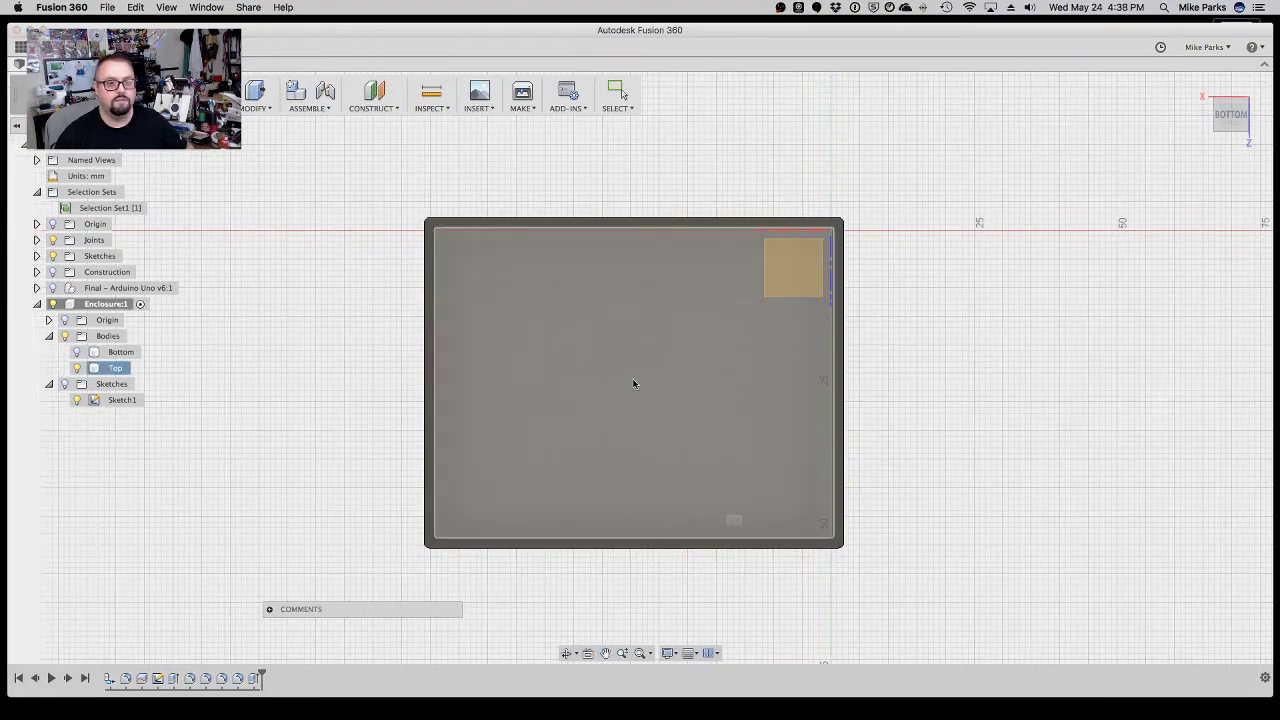
{"action": "left_click", "coordinate": [586, 357]}
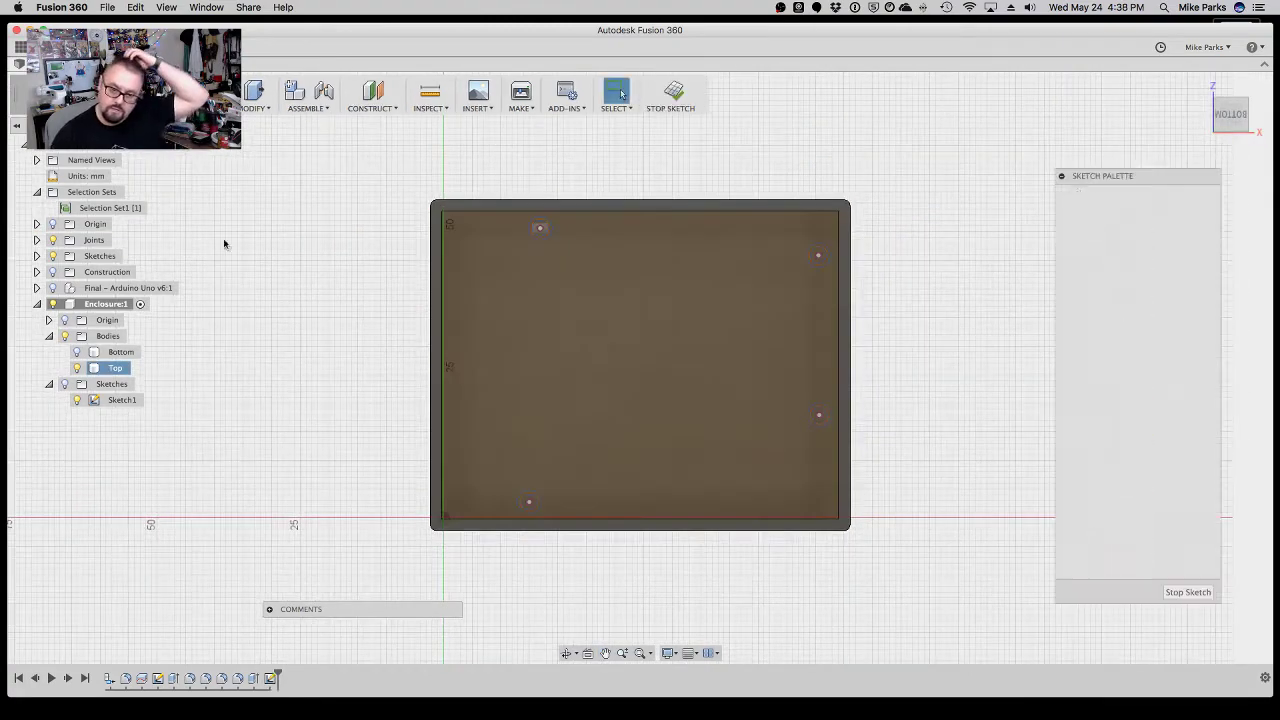
{"action": "left_click", "coordinate": [110, 108]}
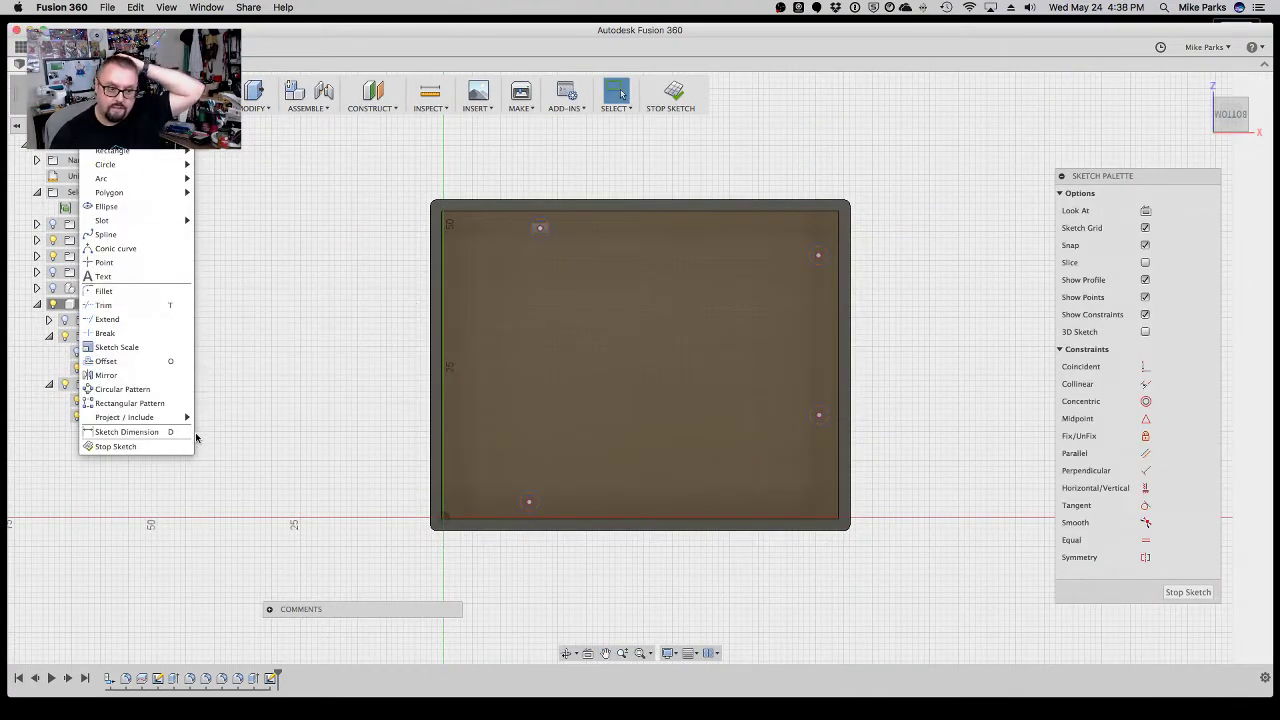
{"action": "mouse_move", "coordinate": [165, 417]}
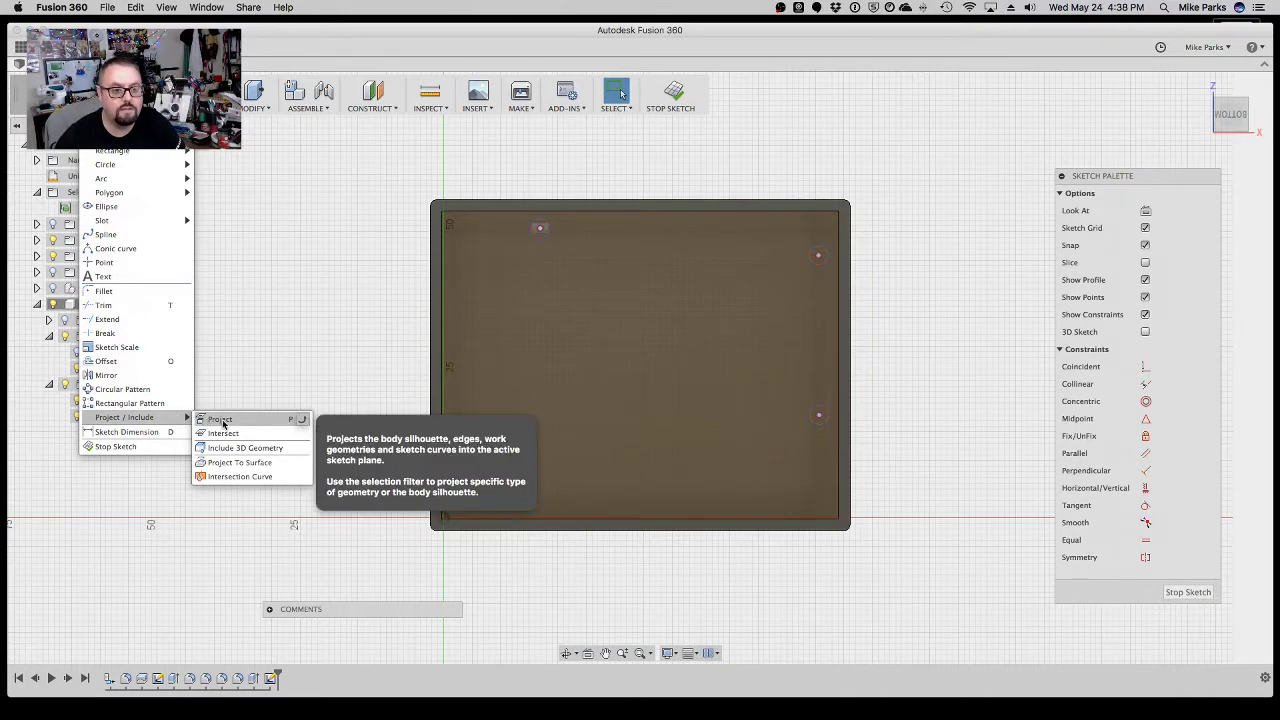
{"action": "left_click", "coordinate": [222, 420]}
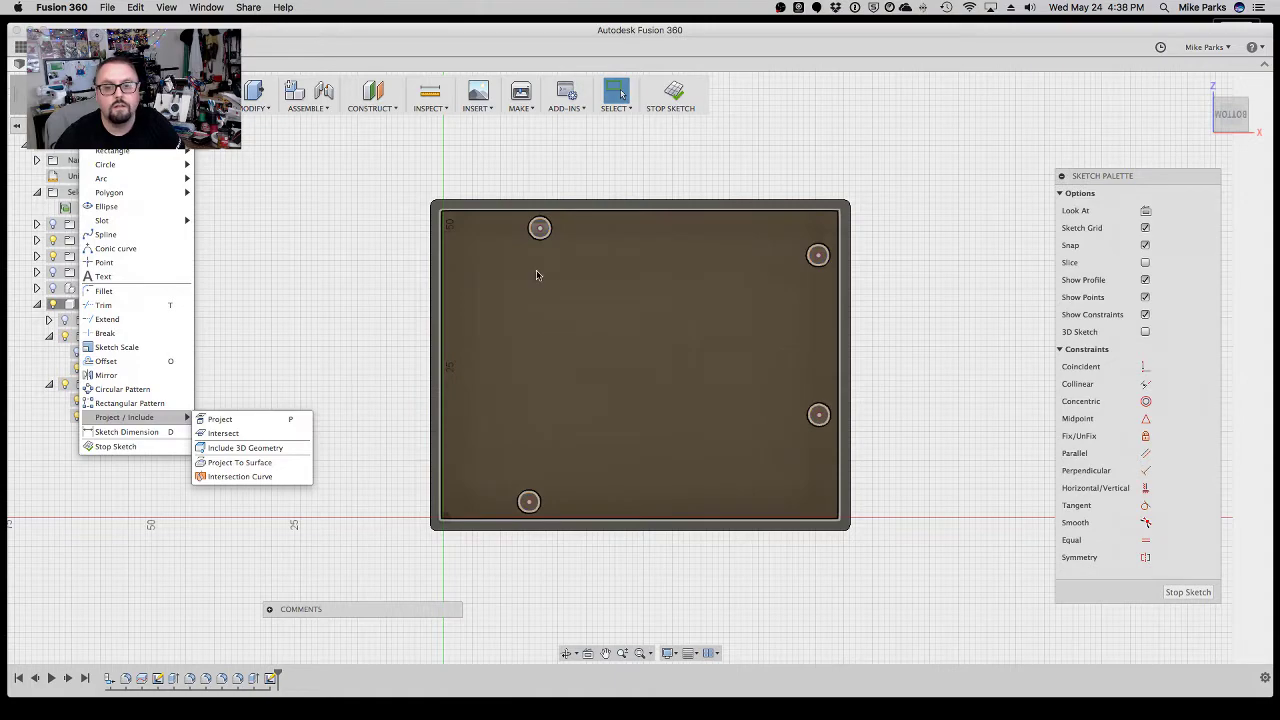
{"action": "scroll", "coordinate": [525, 301], "scroll_direction": "up", "scroll_amount": 5}
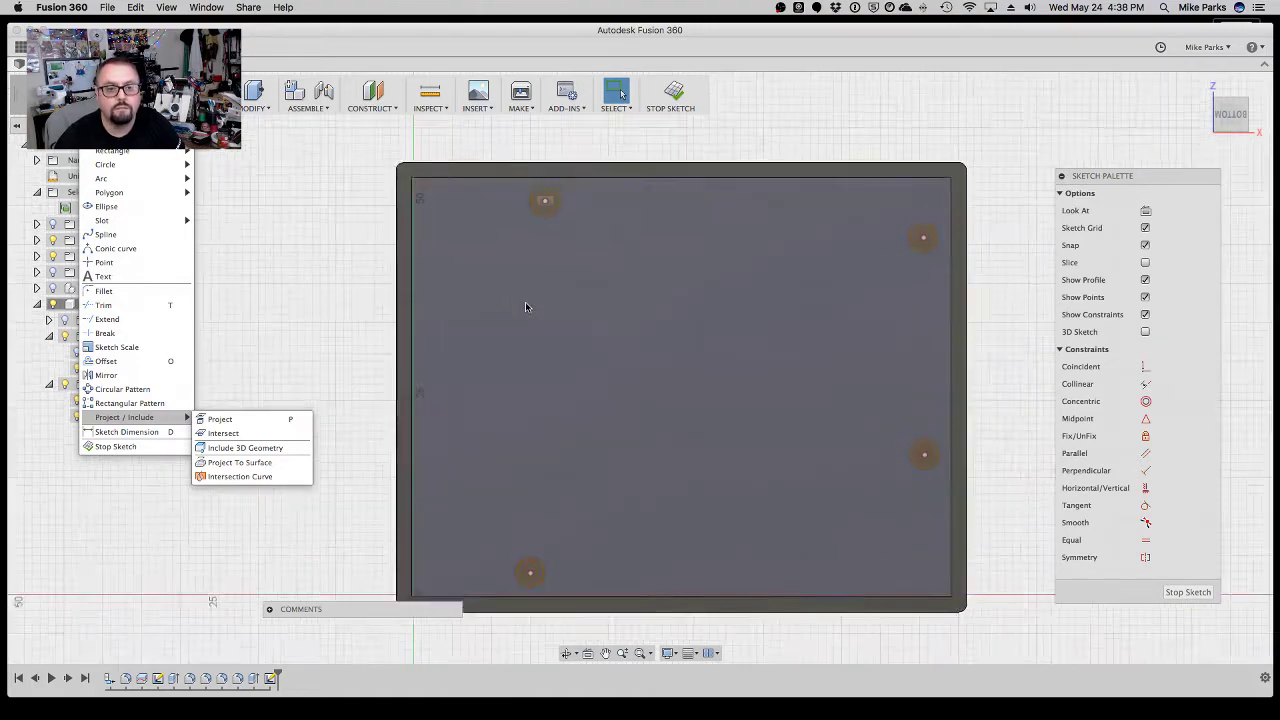
{"action": "scroll", "coordinate": [541, 213], "scroll_direction": "up", "scroll_amount": 3}
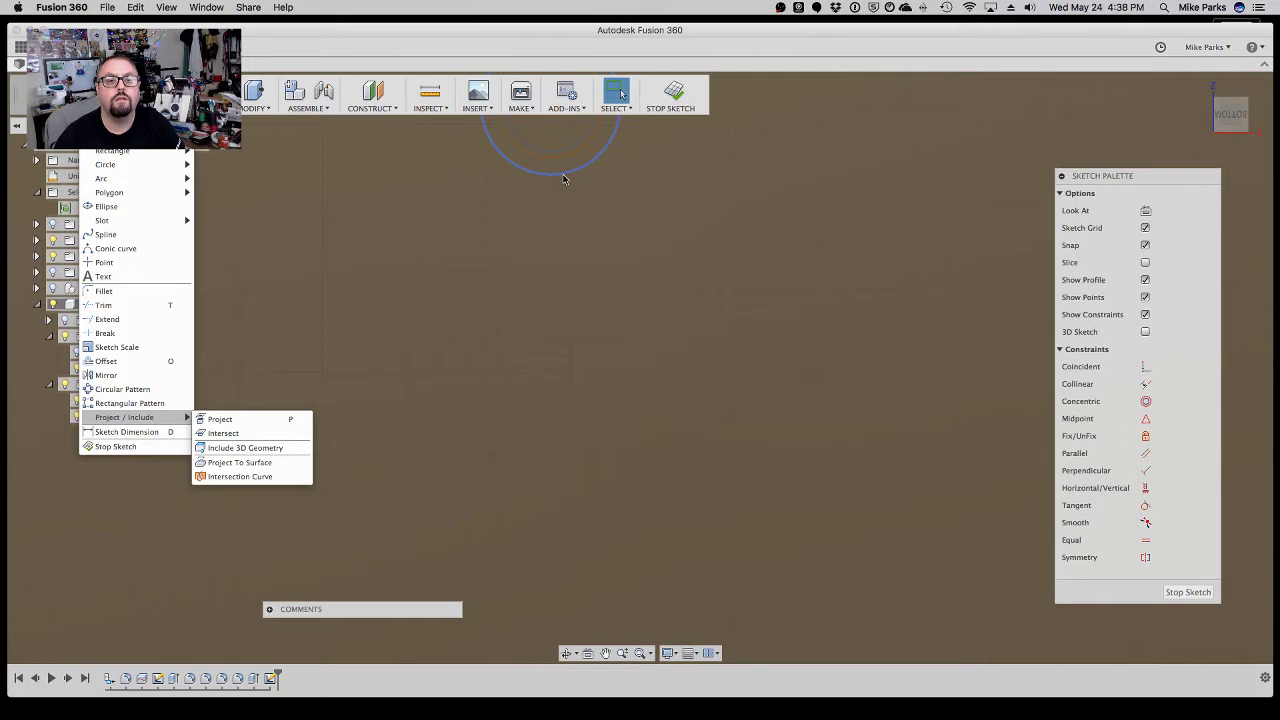
{"action": "mouse_move", "coordinate": [120, 151]}
{"action": "key", "text": "Escape"}
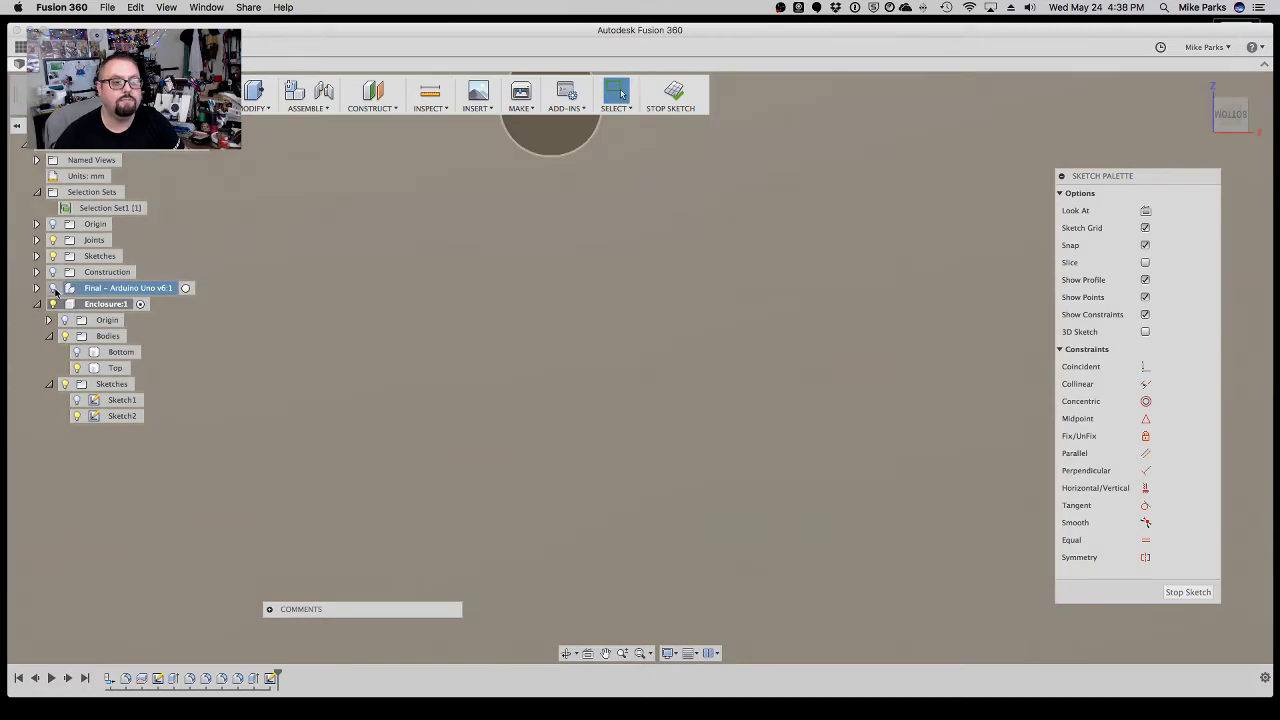
Show the Arduino Uno board behind the sketch face and pick the circular edges of its four mounting holes.
{"action": "left_click", "coordinate": [53, 288]}
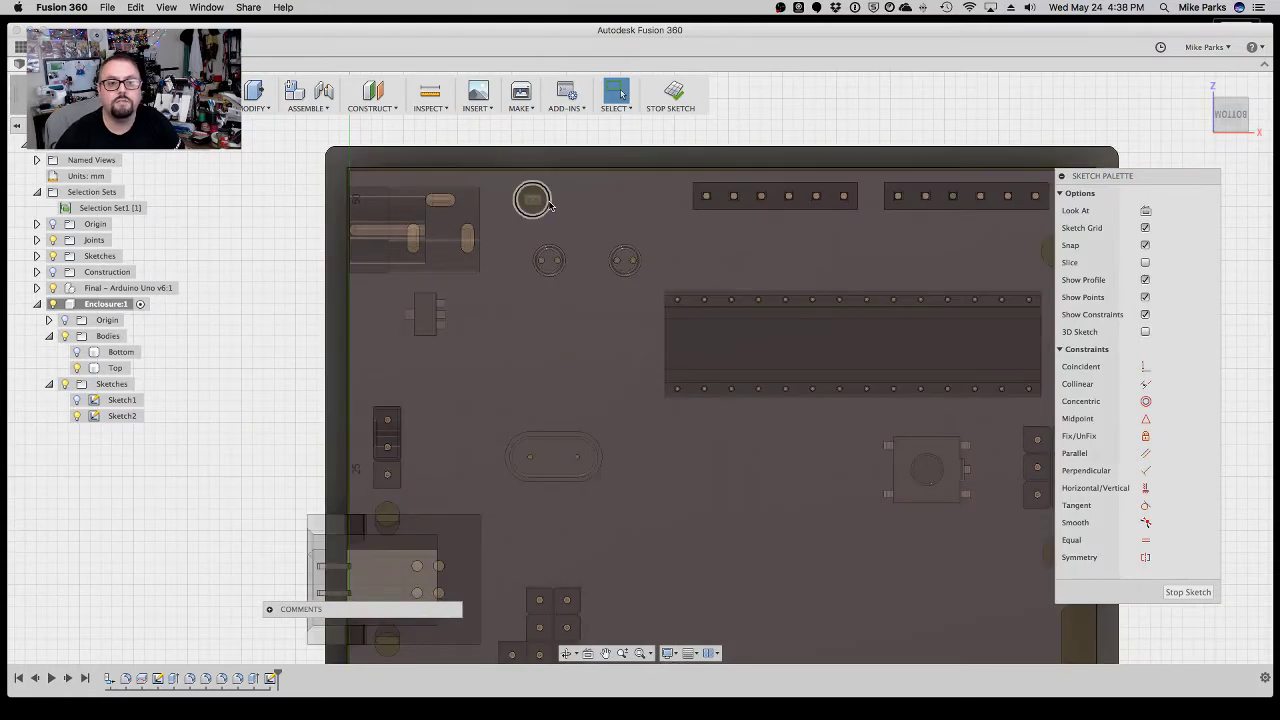
{"action": "left_click", "coordinate": [548, 204]}
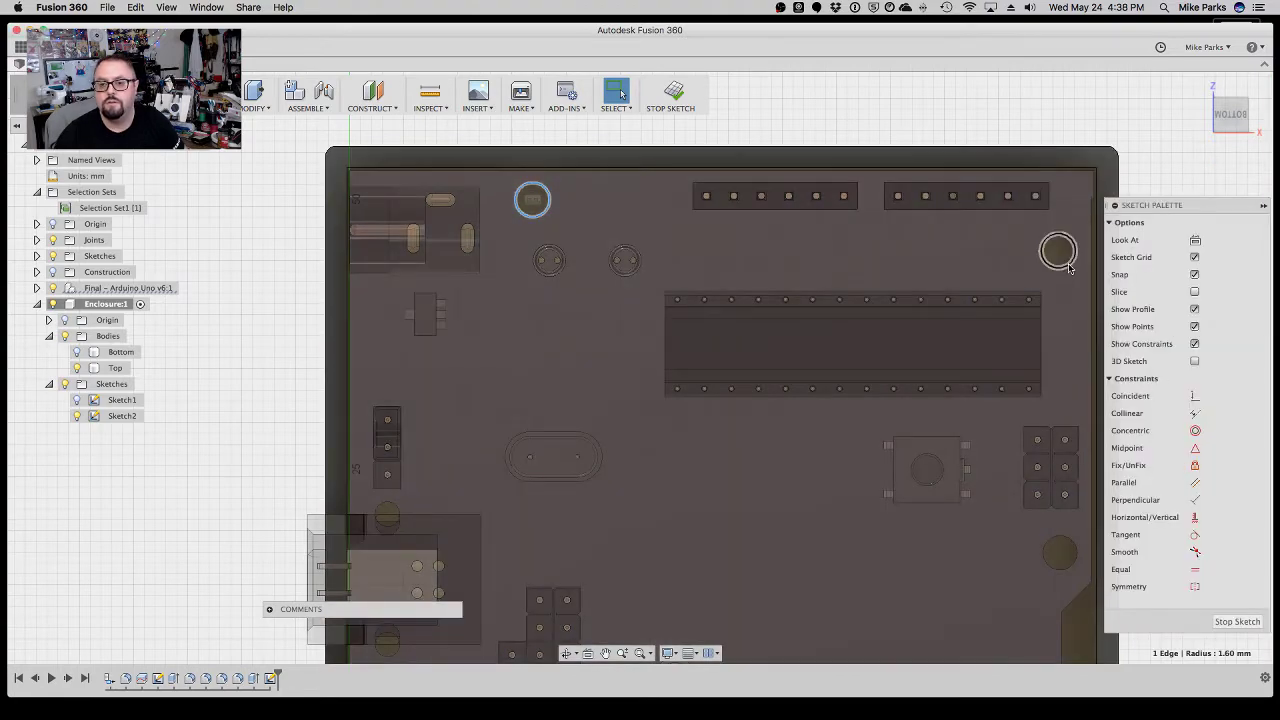
{"action": "left_click", "coordinate": [1062, 256]}
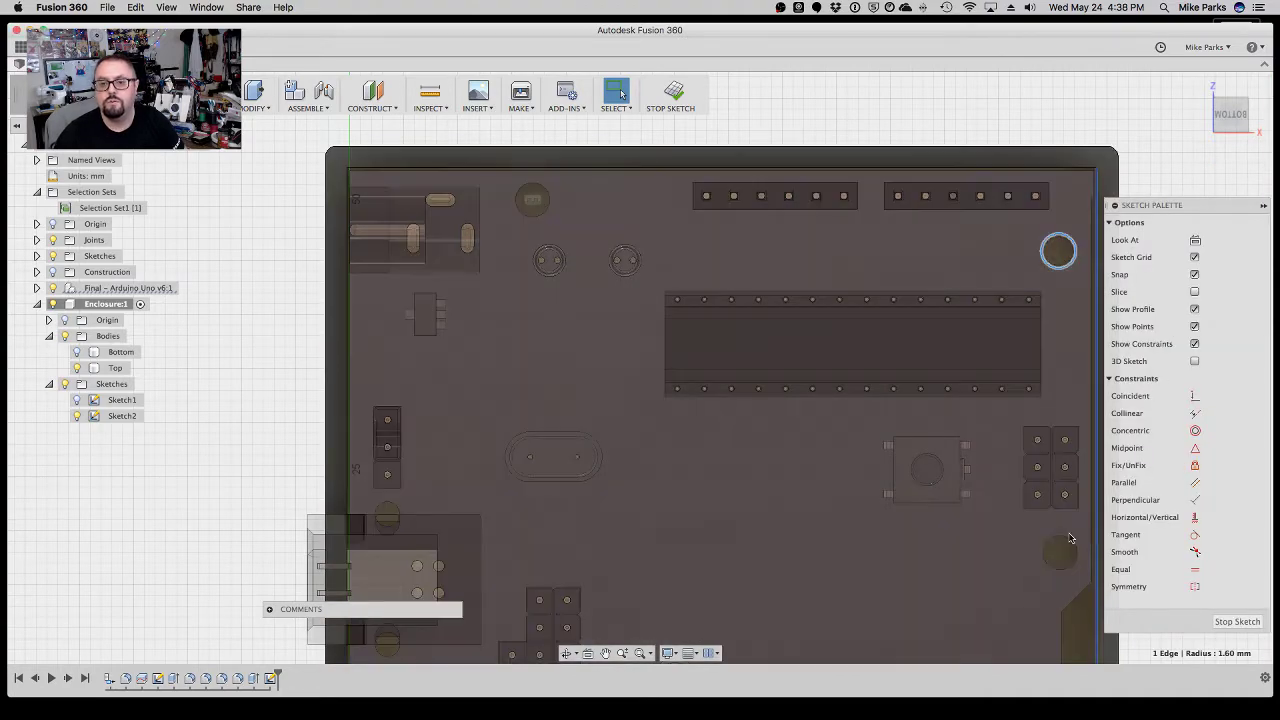
{"action": "left_click", "coordinate": [1062, 544]}
{"action": "scroll", "coordinate": [690, 509], "scroll_direction": "down", "scroll_amount": 5}
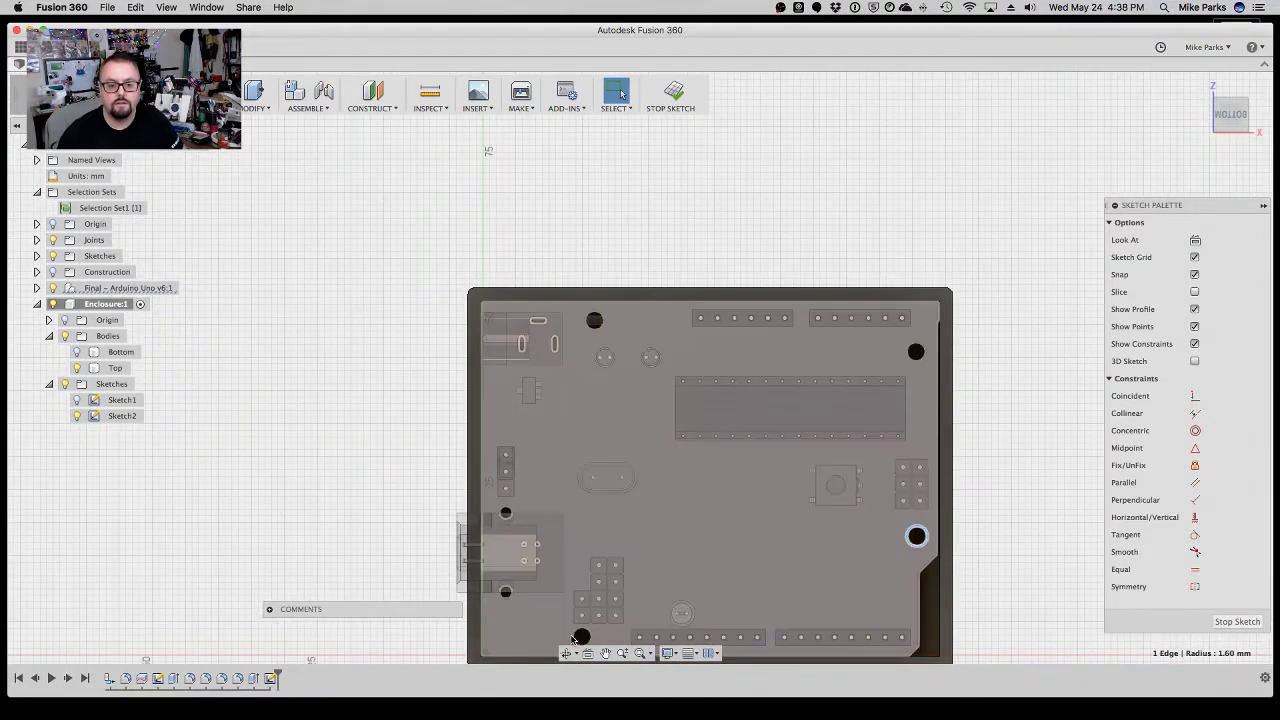
{"action": "scroll", "coordinate": [573, 635], "scroll_direction": "up", "scroll_amount": 1}
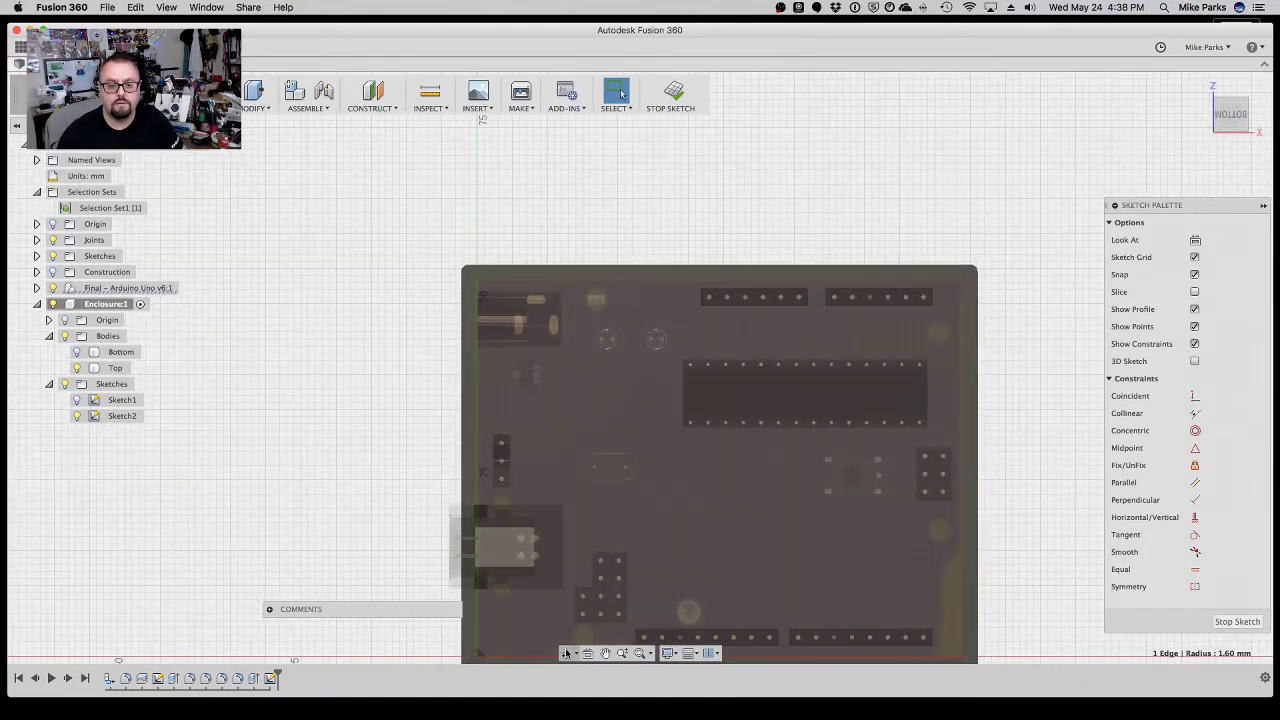
{"action": "left_click", "coordinate": [605, 653]}
{"action": "left_click_drag", "start_coordinate": [401, 551], "coordinate": [397, 398]}
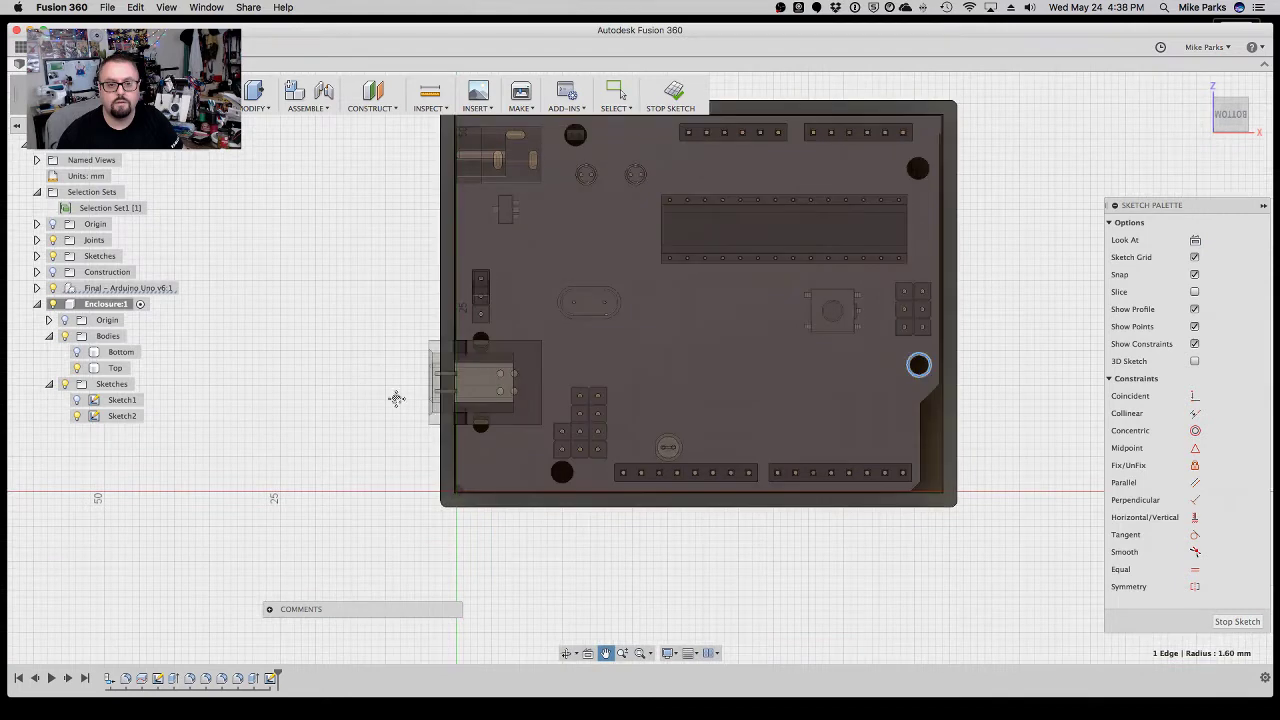
{"action": "key", "text": "Escape"}
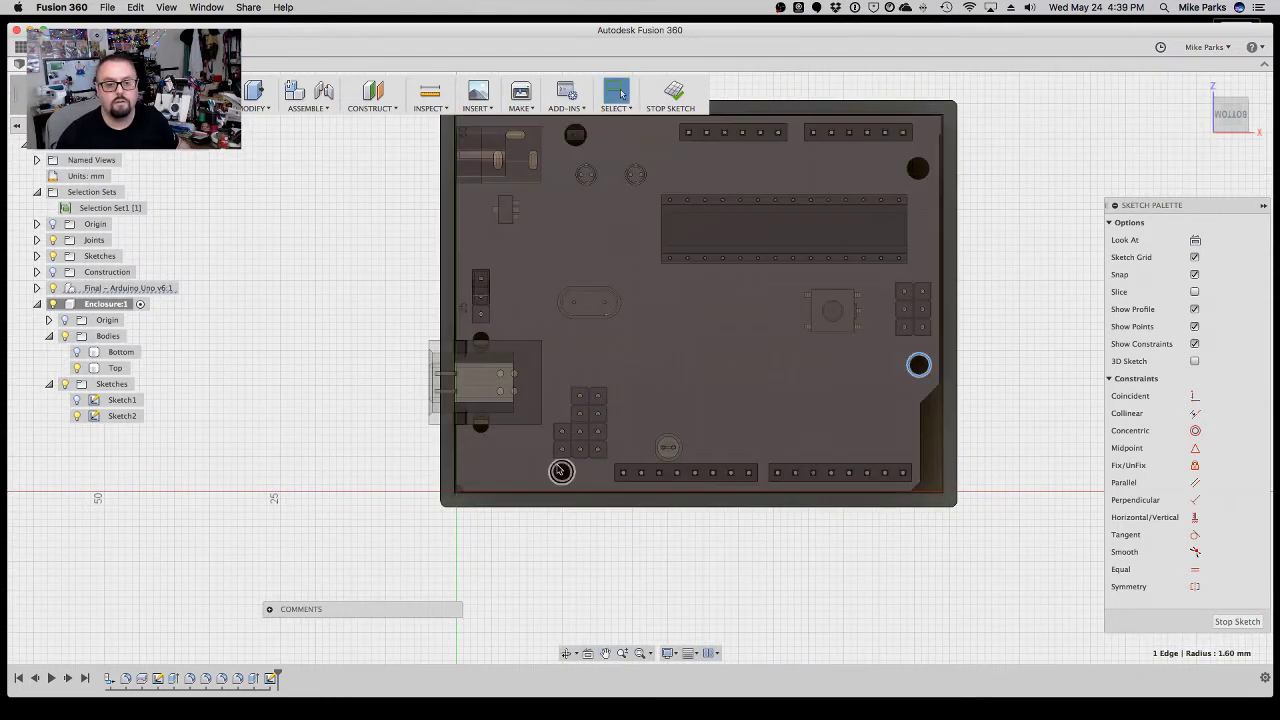
{"action": "left_click", "coordinate": [562, 471]}
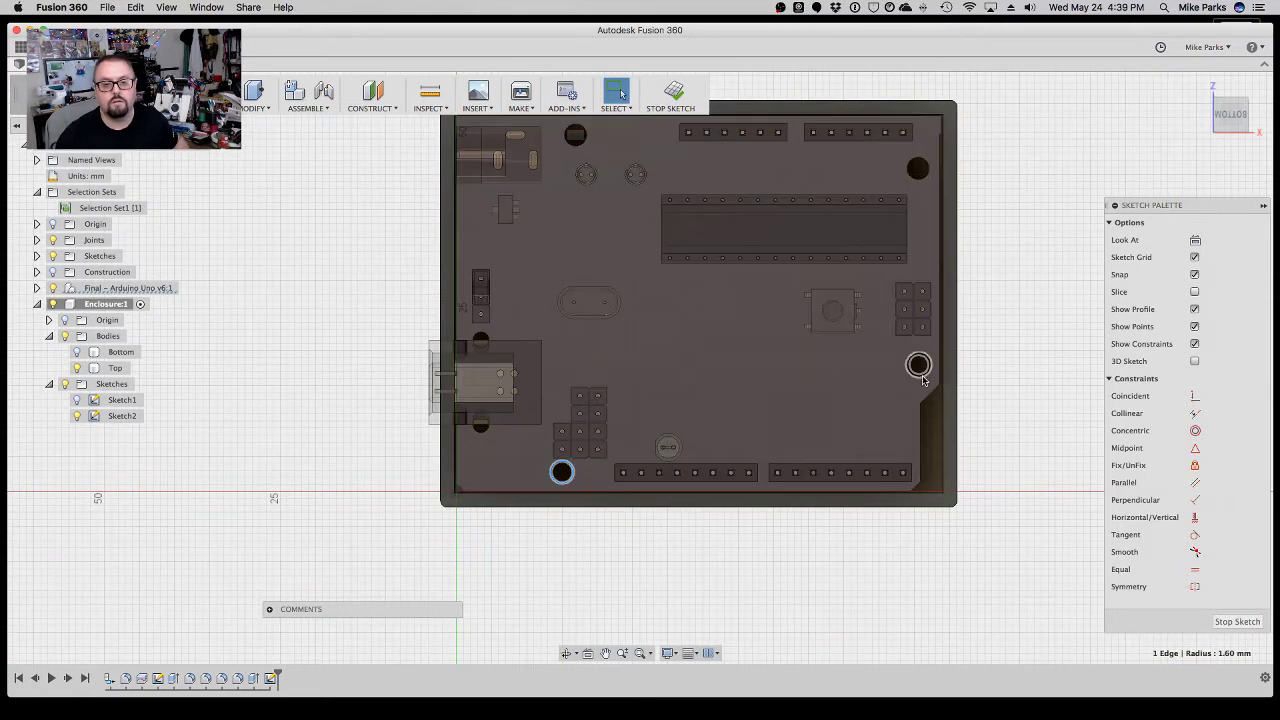
{"action": "left_click", "coordinate": [914, 380]}
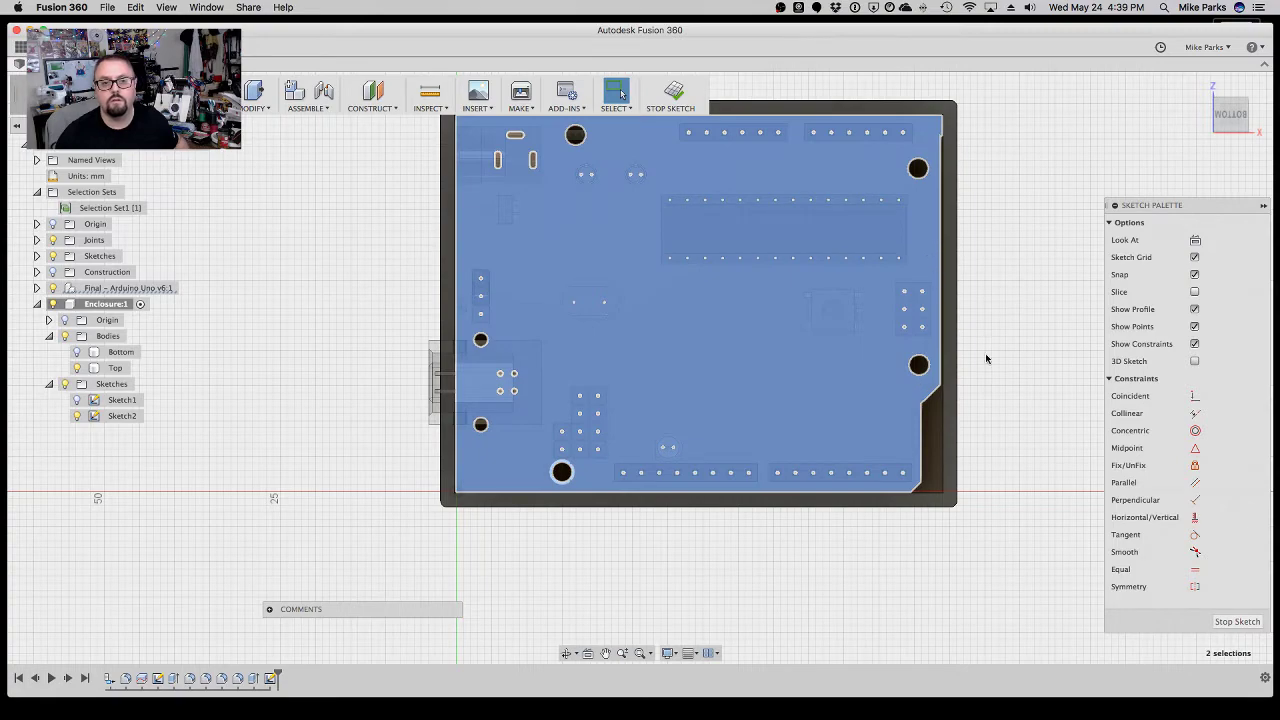
Project the circles of the board's four mounting holes into the sketch and hide the Arduino board.
{"action": "key", "text": "p"}
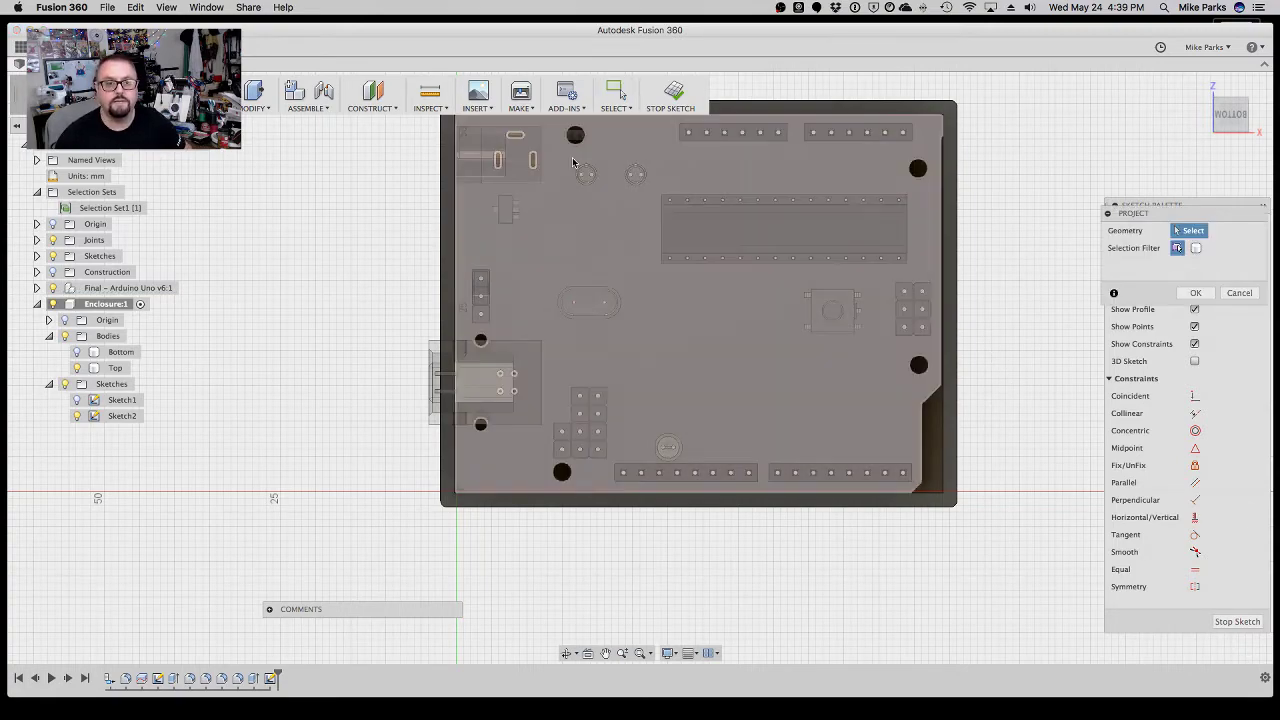
{"action": "scroll", "coordinate": [574, 168], "scroll_direction": "up", "scroll_amount": 5}
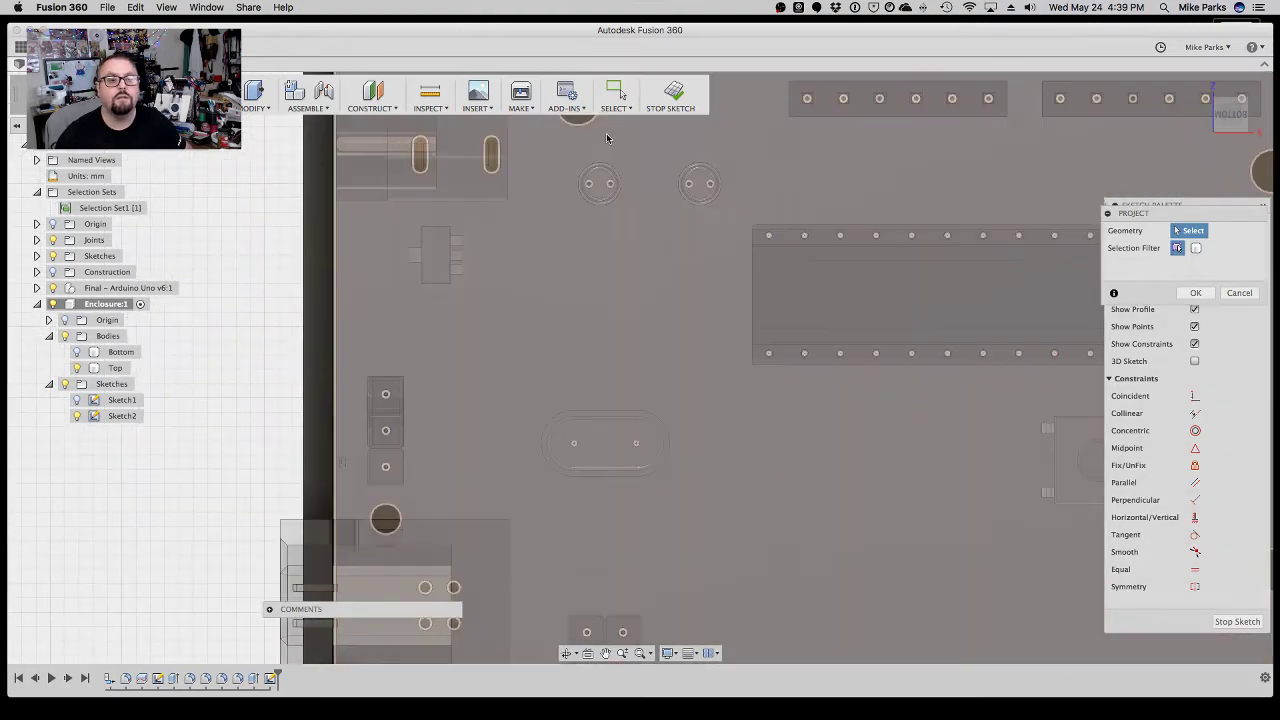
{"action": "scroll", "coordinate": [590, 140], "scroll_direction": "down", "scroll_amount": 5}
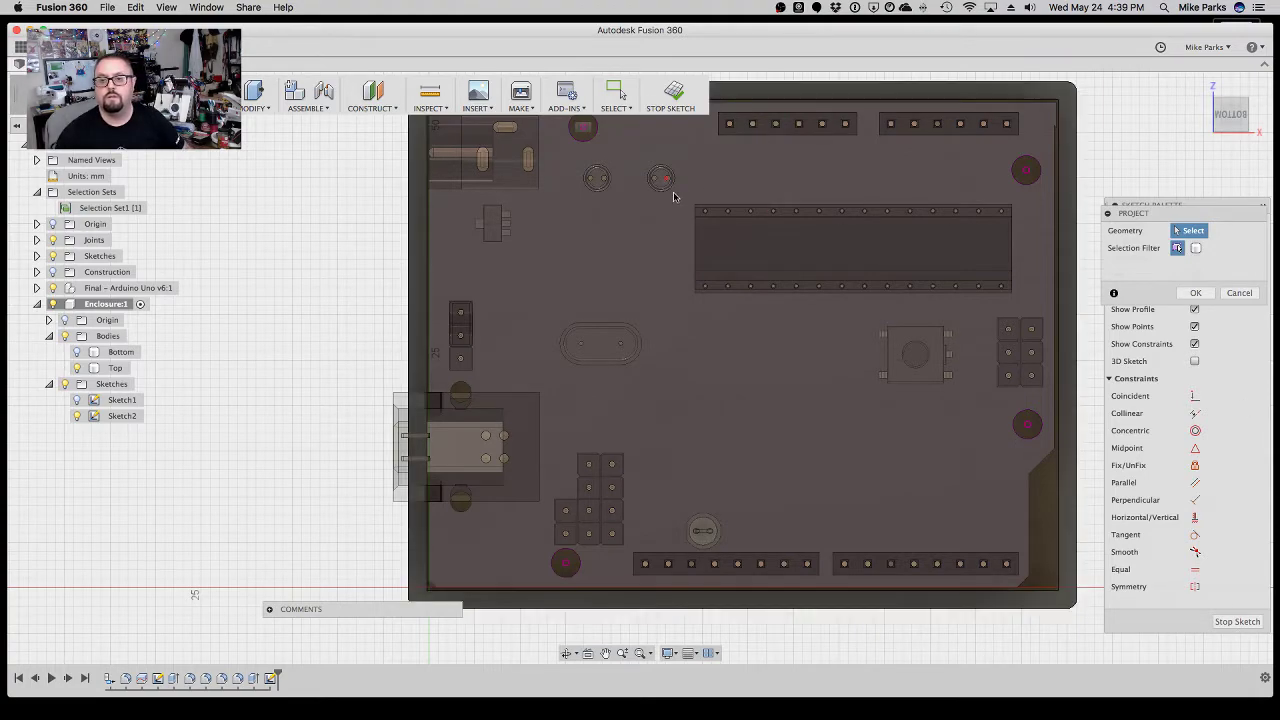
{"action": "scroll", "coordinate": [854, 315], "scroll_direction": "down", "scroll_amount": 3}
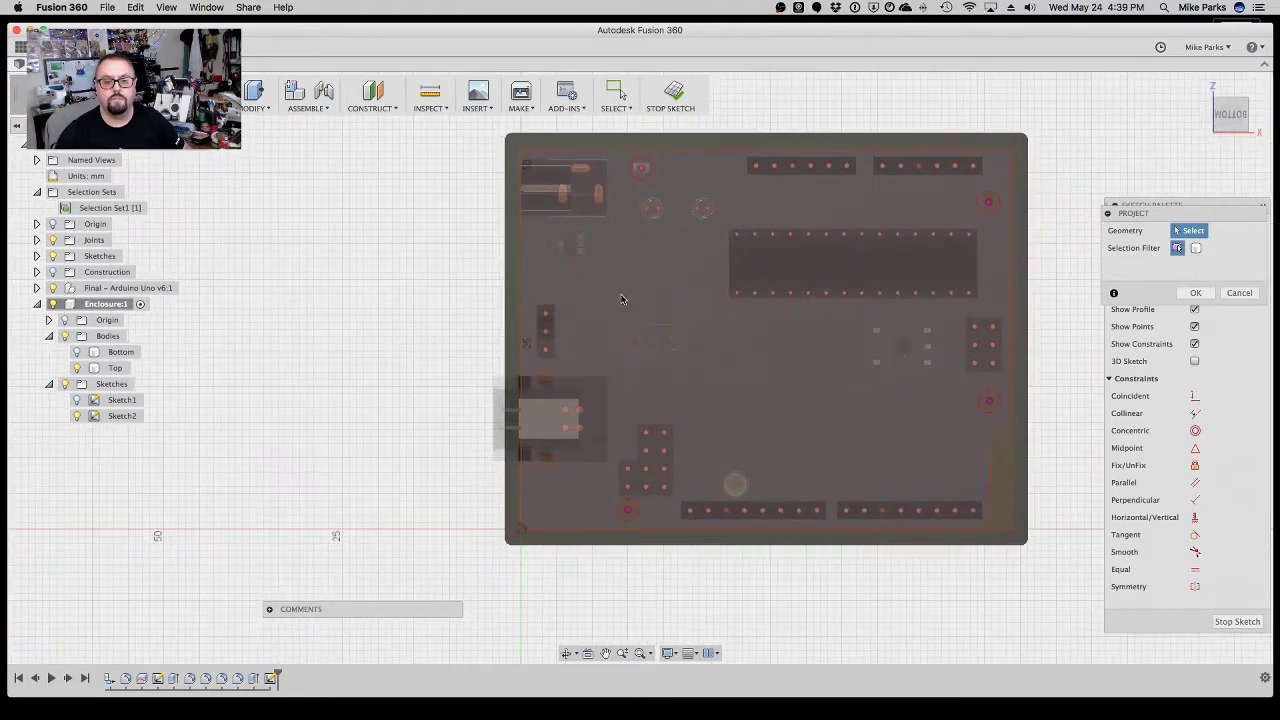
{"action": "left_click_drag", "start_coordinate": [1179, 215], "coordinate": [1072, 279]}
{"action": "left_click", "coordinate": [1100, 365]}
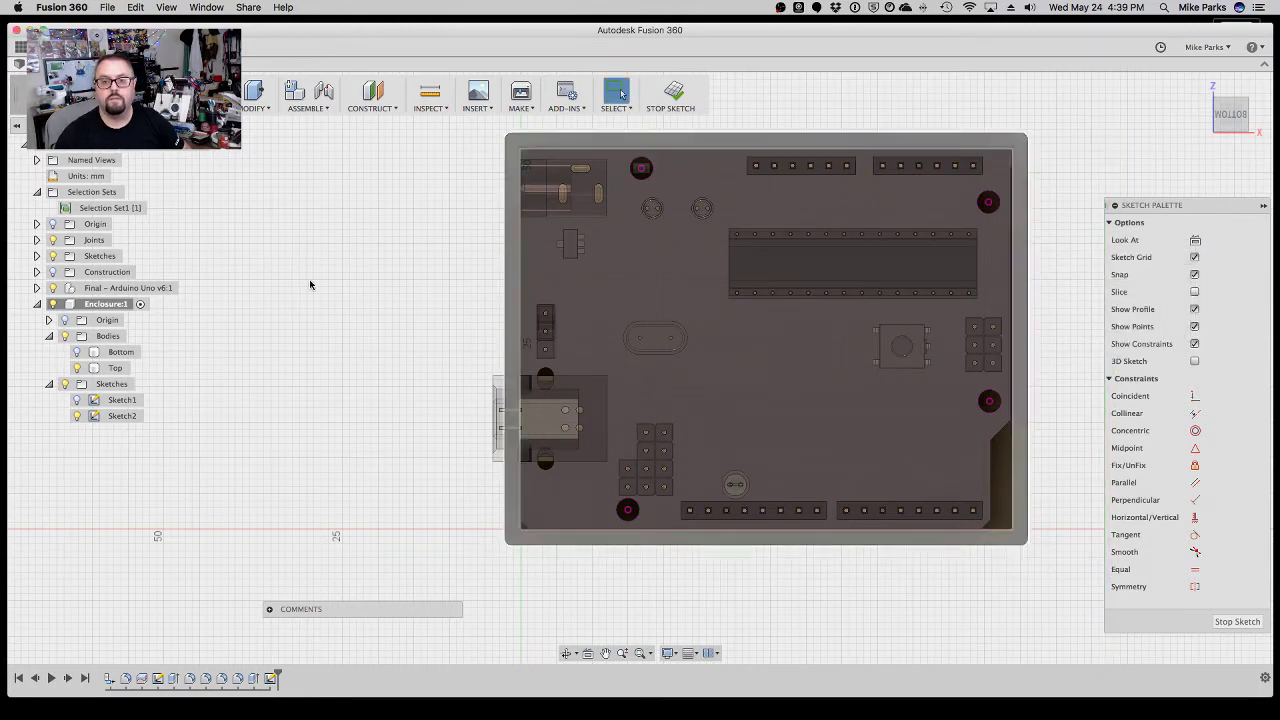
{"action": "left_click", "coordinate": [53, 288]}
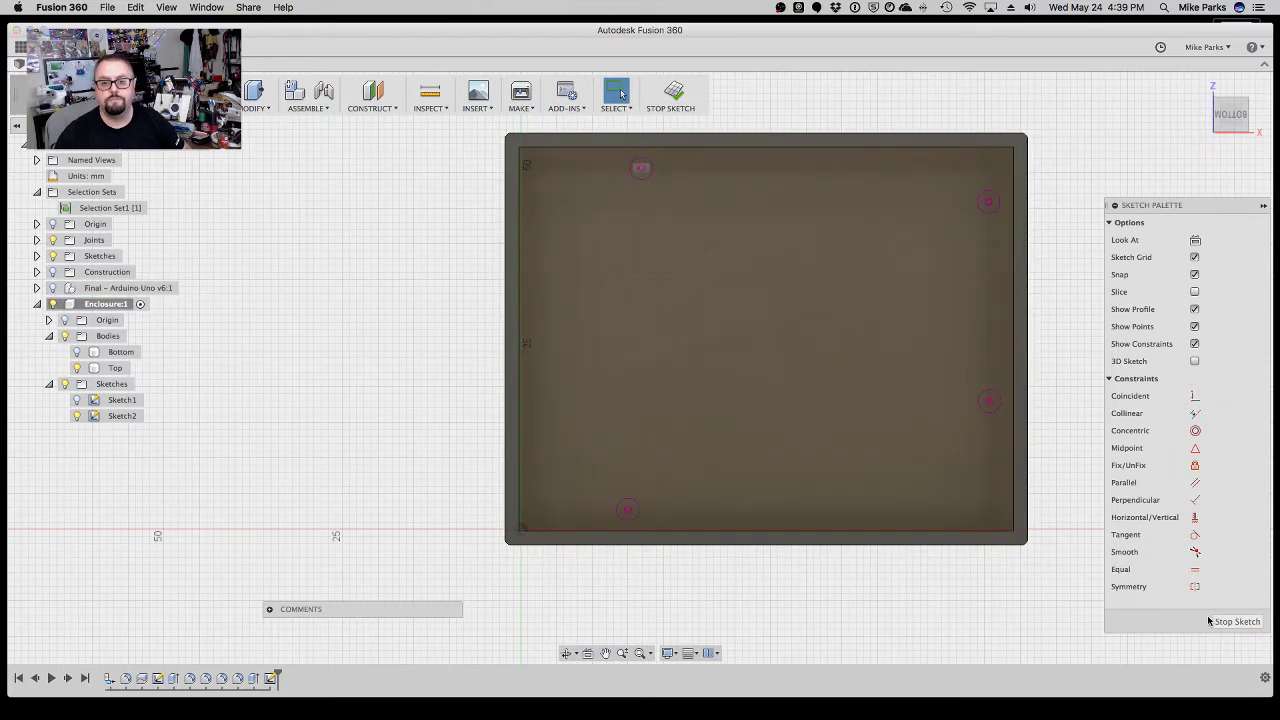
{"action": "left_click", "coordinate": [1227, 622]}
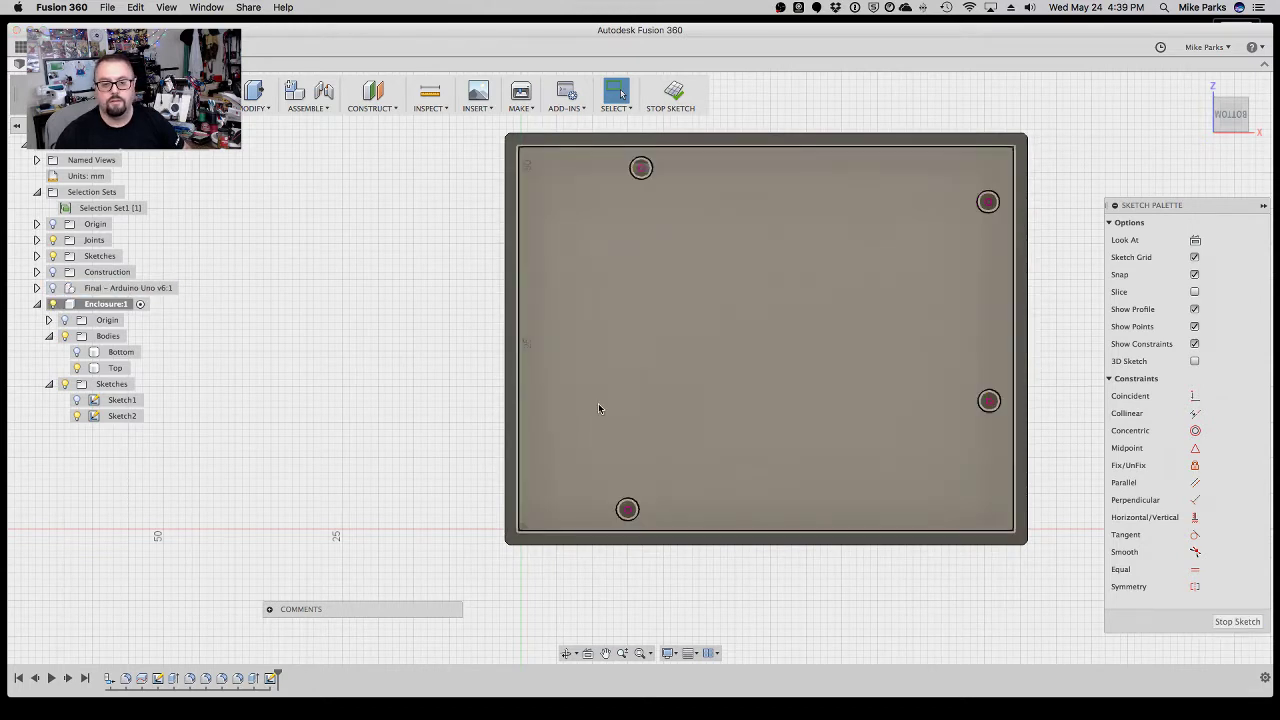
Offset the projected circle of the mounting hole beside the power jack outward by 0.25 mm.
{"action": "left_click", "coordinate": [645, 183]}
{"action": "scroll", "coordinate": [640, 191], "scroll_direction": "up", "scroll_amount": 5}
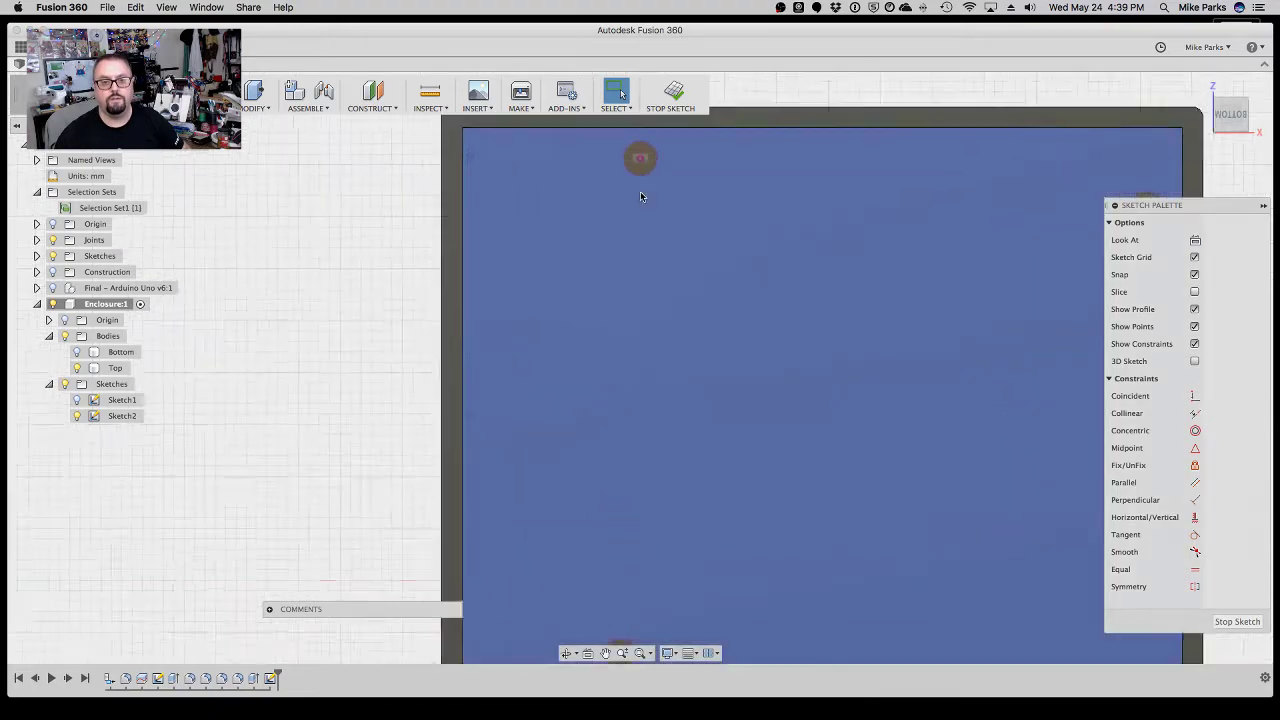
{"action": "left_click", "coordinate": [589, 655]}
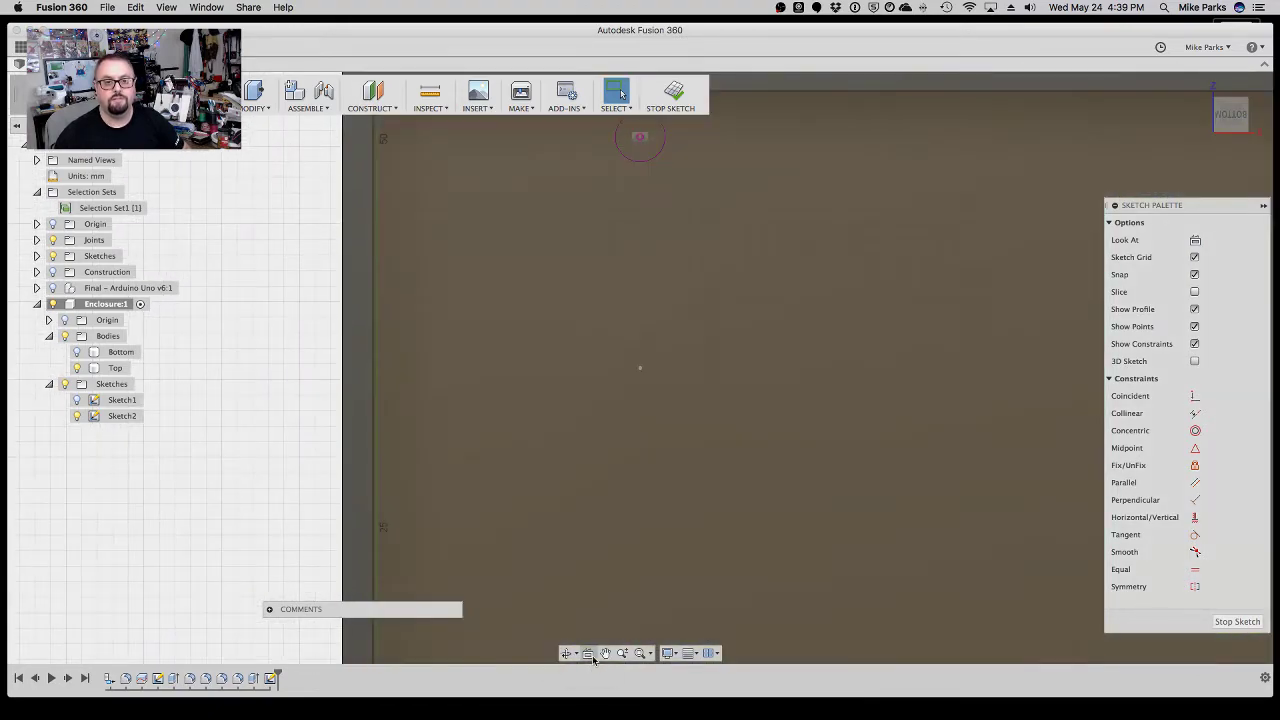
{"action": "left_click", "coordinate": [605, 653]}
{"action": "left_click_drag", "start_coordinate": [664, 132], "coordinate": [672, 296]}
{"action": "scroll", "coordinate": [672, 296], "scroll_direction": "up", "scroll_amount": 5}
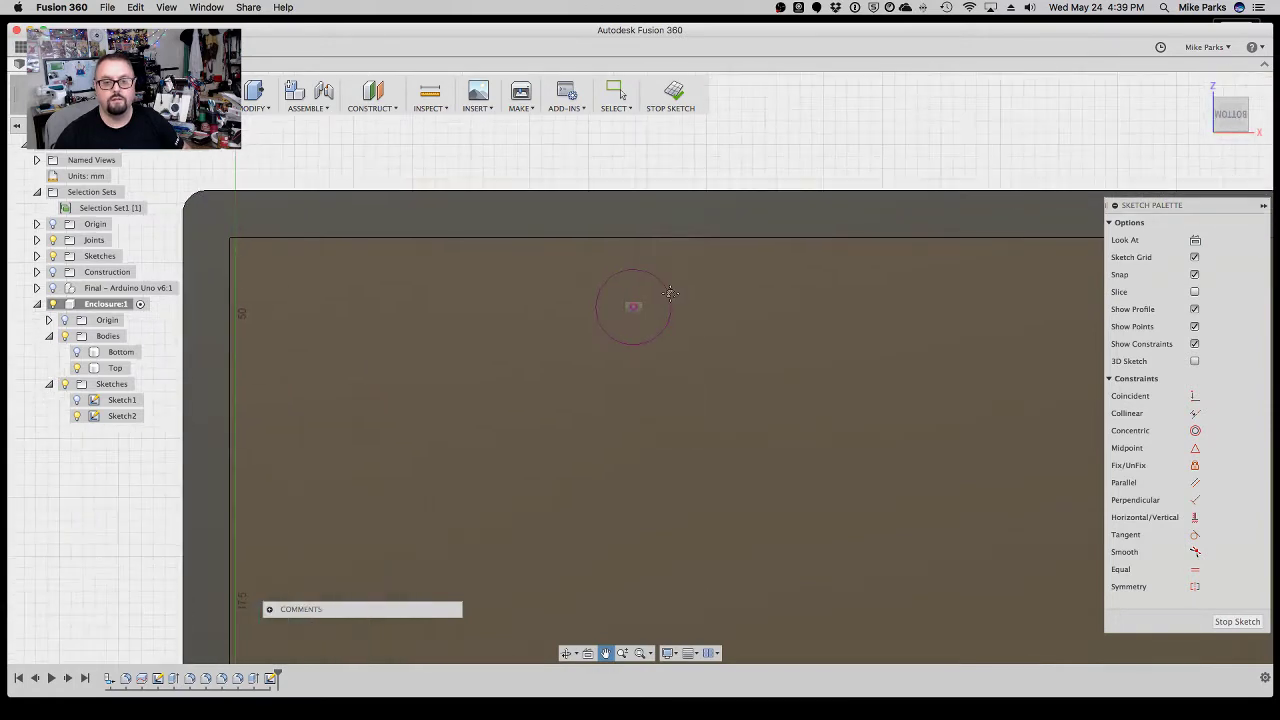
{"action": "key", "text": "Escape"}
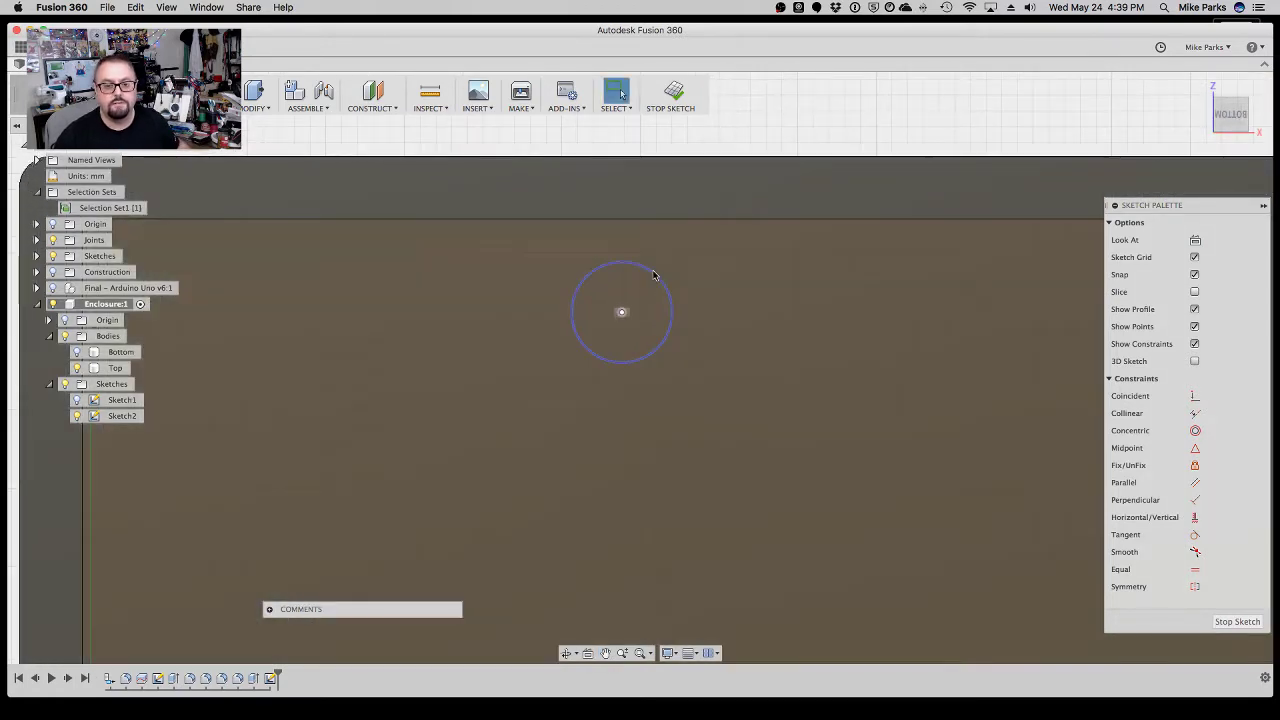
{"action": "left_click", "coordinate": [652, 275]}
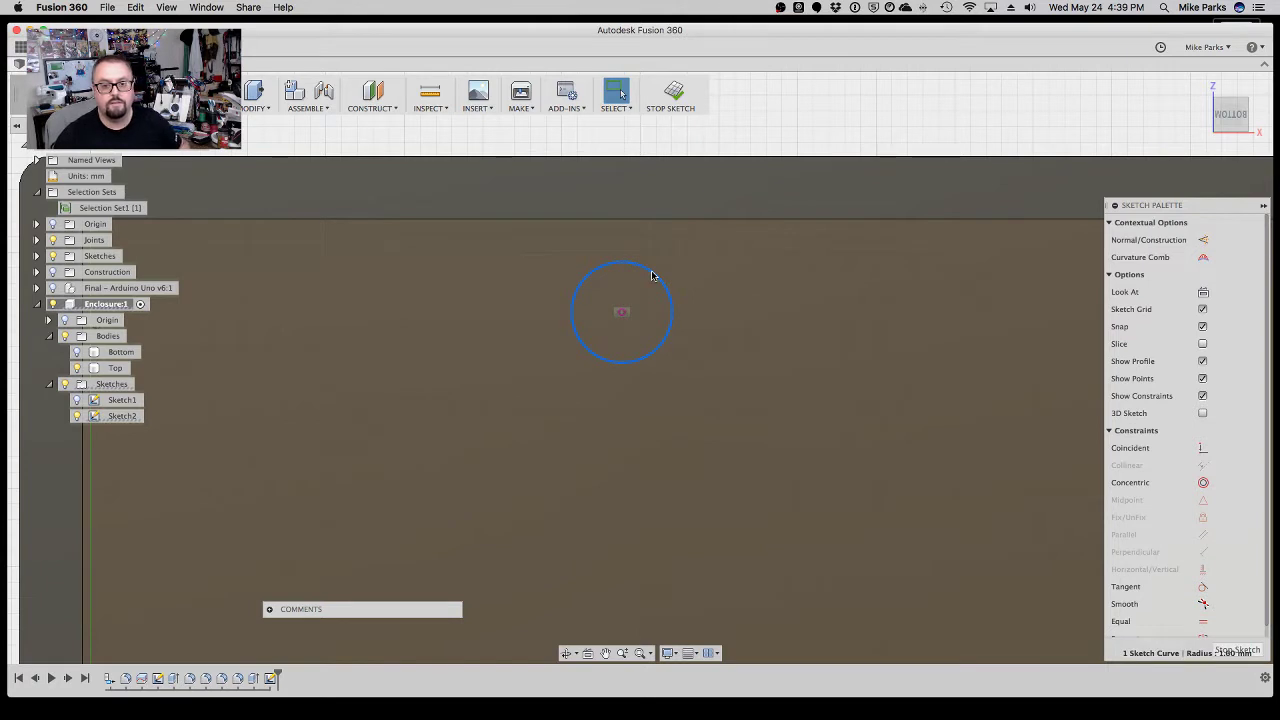
{"action": "key", "text": "o"}
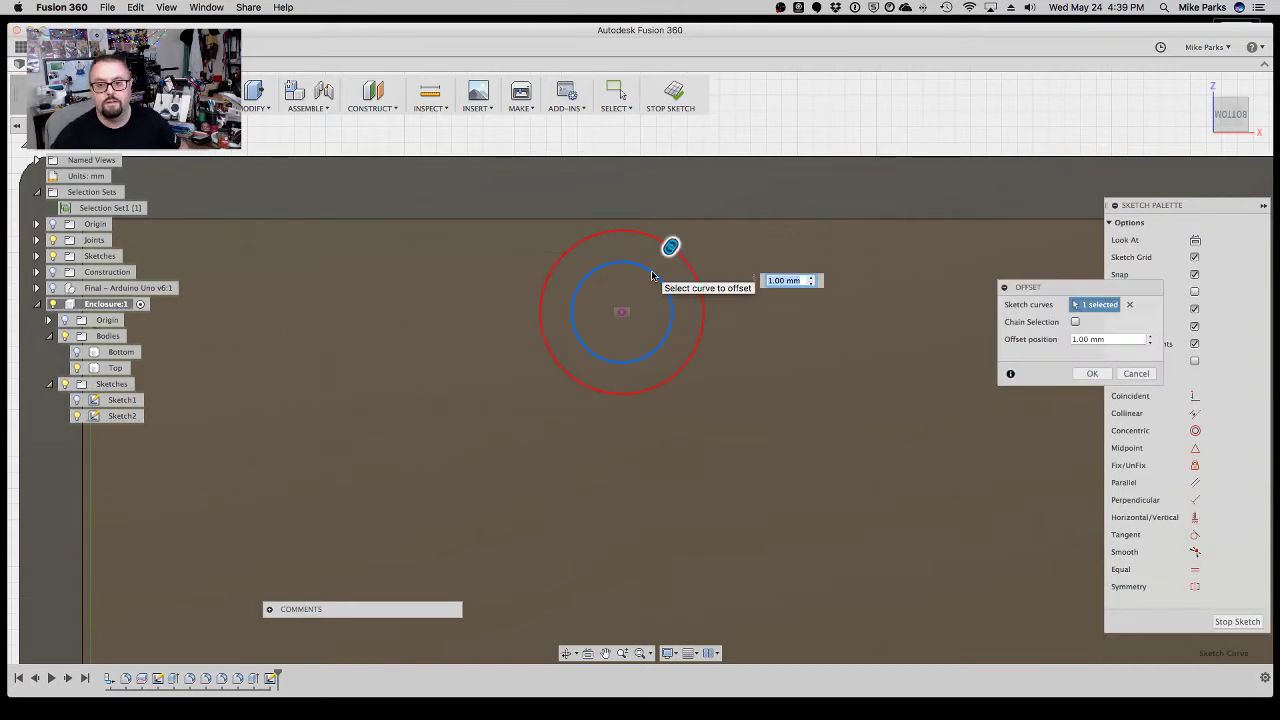
{"action": "left_click_drag", "start_coordinate": [671, 248], "coordinate": [653, 271]}
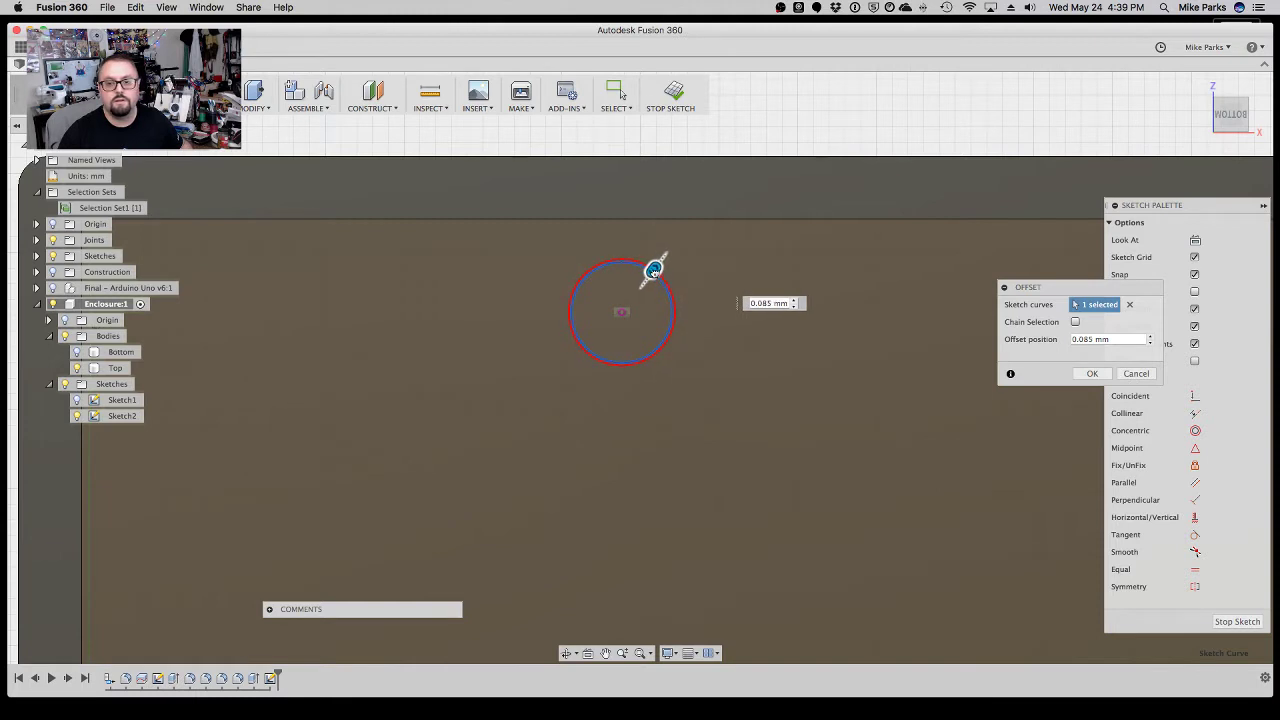
{"action": "type", "text": ".25"}
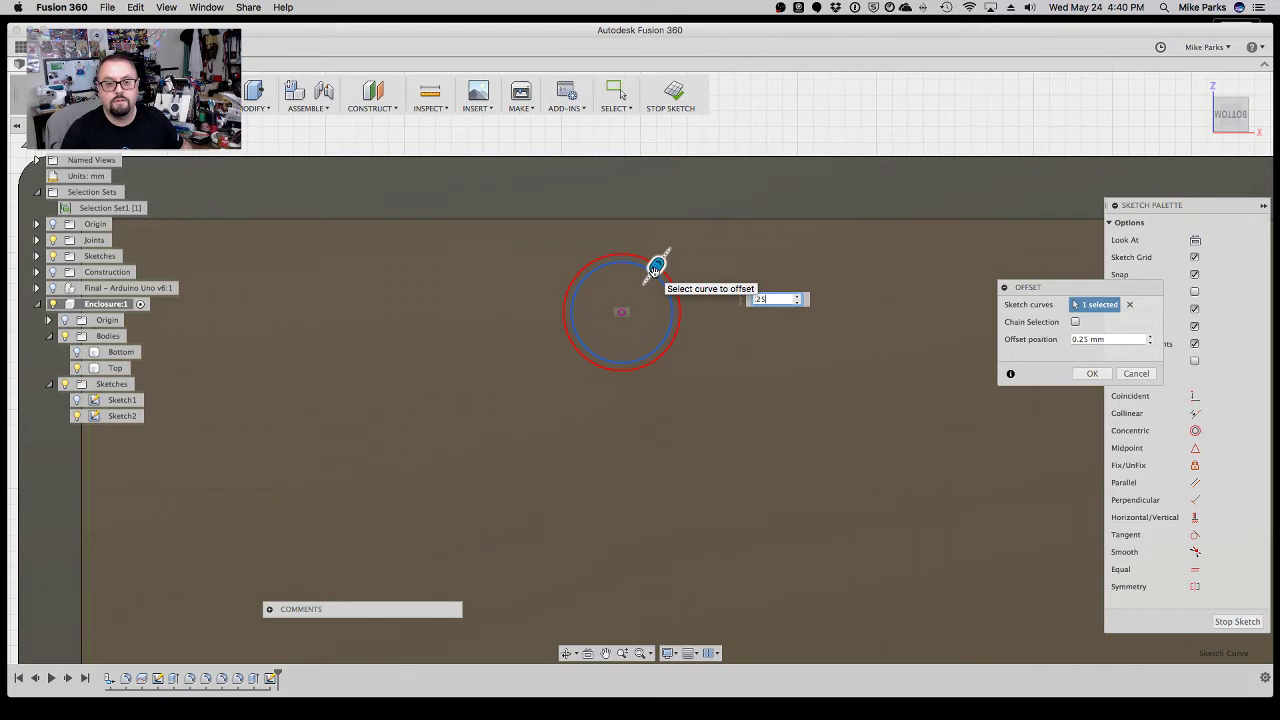
{"action": "key", "text": "Return"}
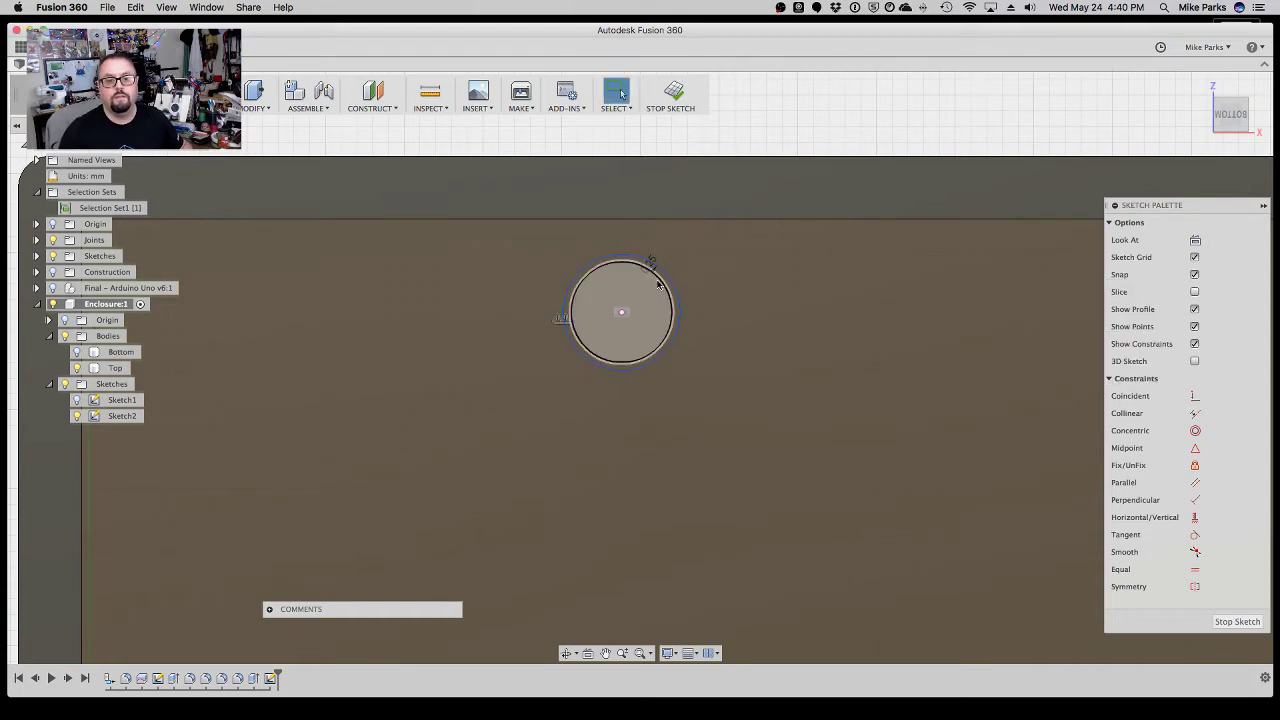
Add a second outward offset of 0.5 mm around the same projected hole circle.
{"action": "left_click", "coordinate": [659, 284]}
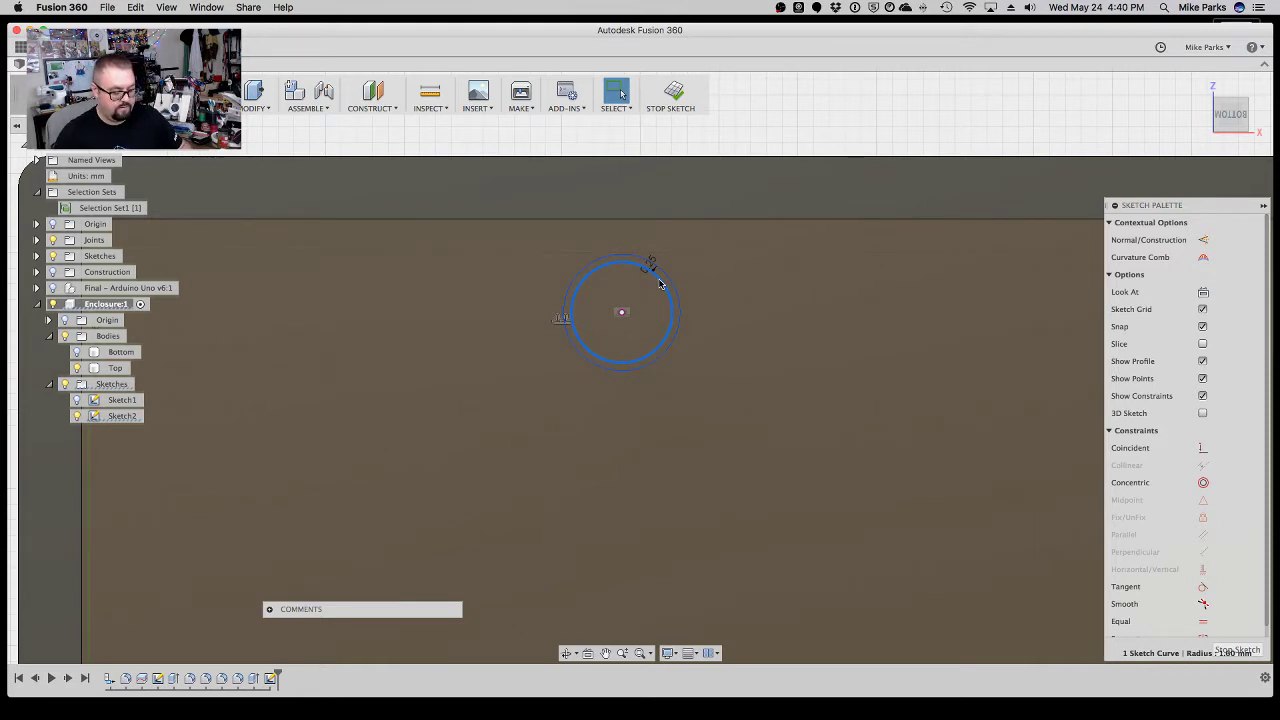
{"action": "key", "text": "o"}
{"action": "type", "text": ".5"}
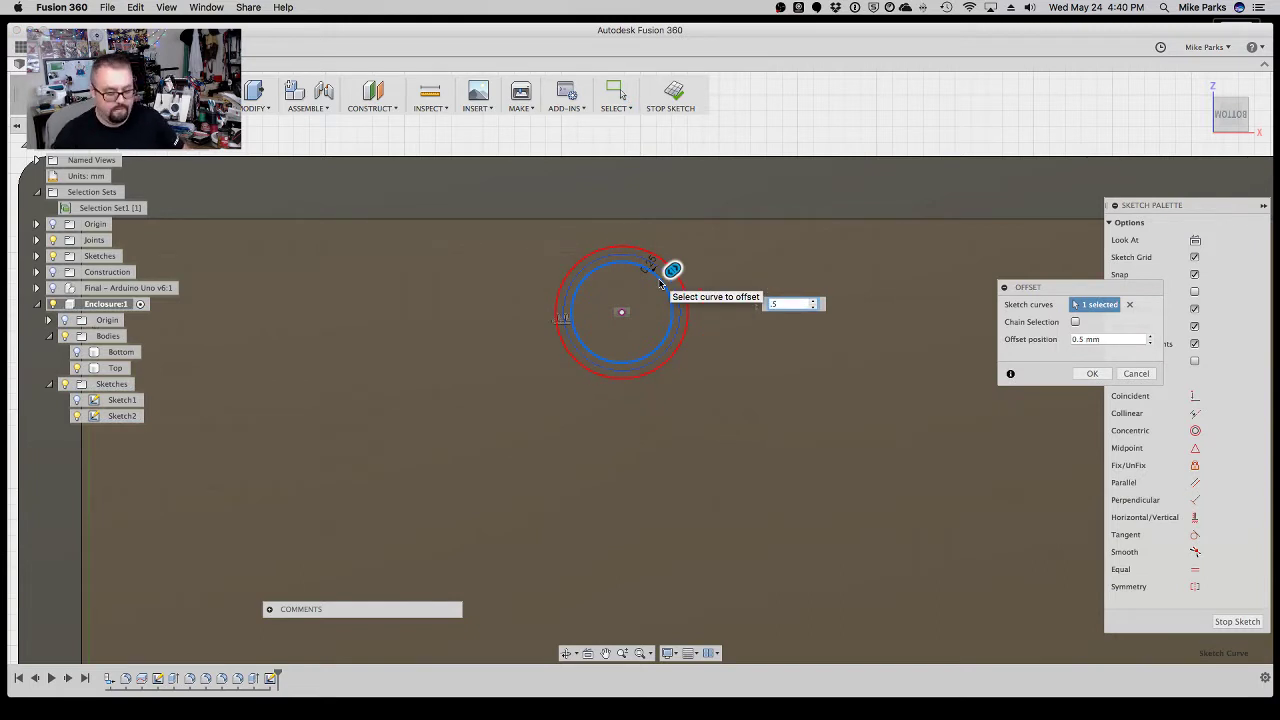
{"action": "key", "text": "Return"}
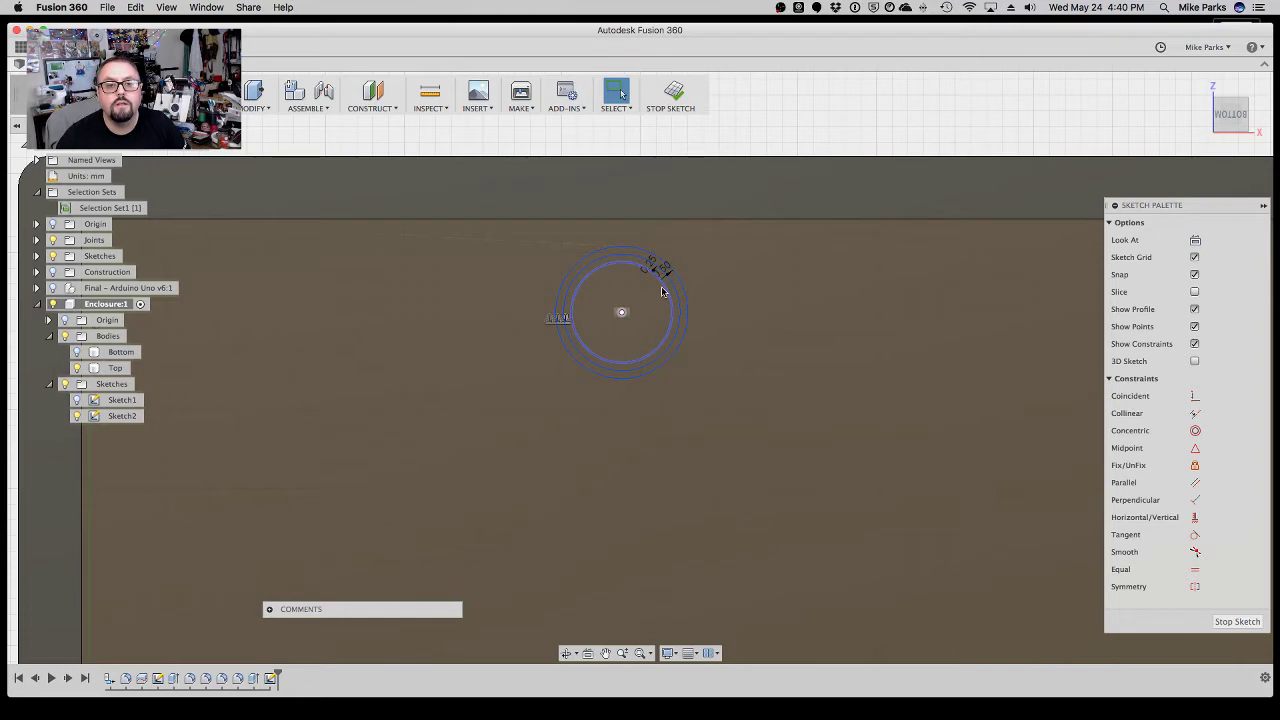
Remove both offset circles around the mounting hole beside the power jack, keeping the projected circle.
{"action": "scroll", "coordinate": [672, 292], "scroll_direction": "up", "scroll_amount": 3}
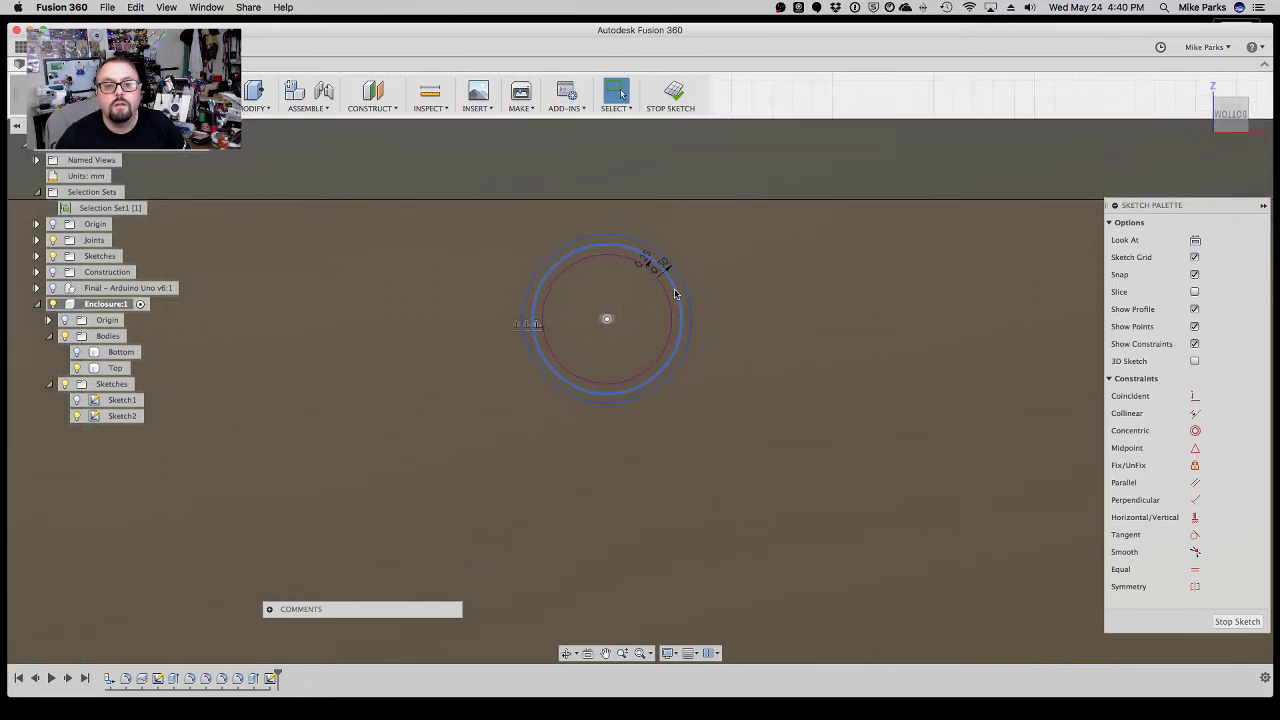
{"action": "scroll", "coordinate": [674, 293], "scroll_direction": "up", "scroll_amount": 3}
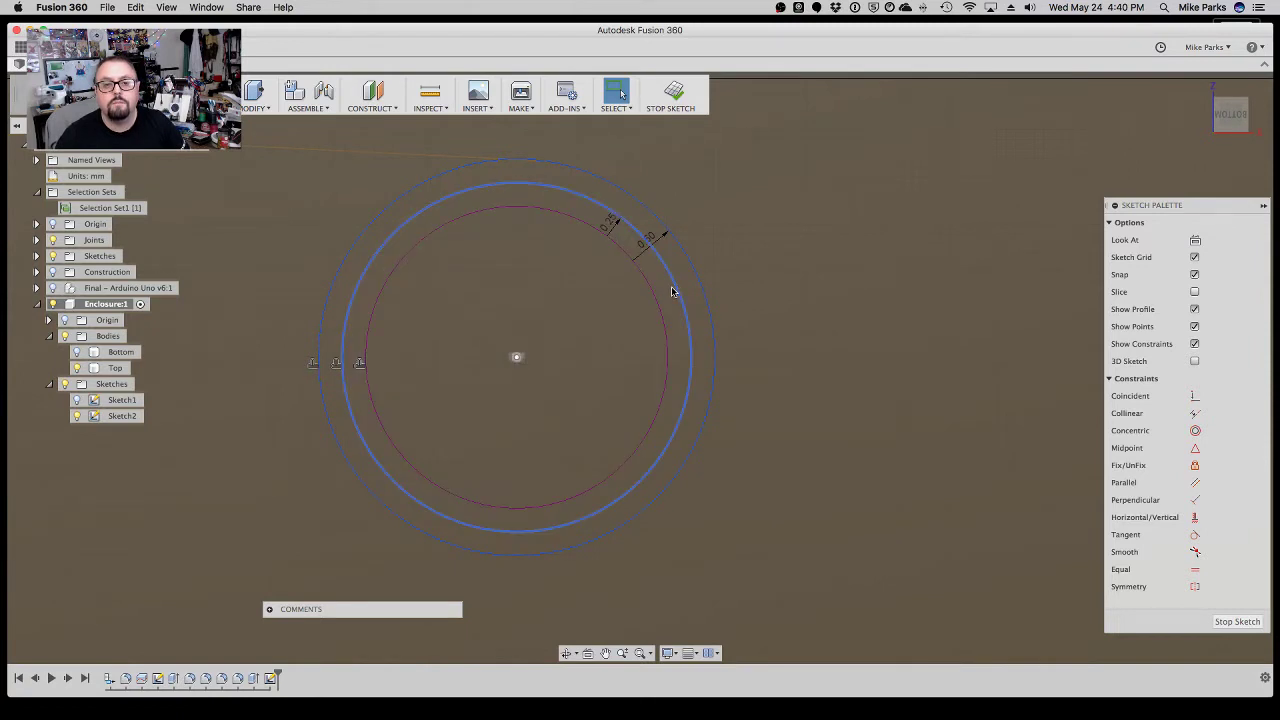
{"action": "left_click", "coordinate": [451, 206]}
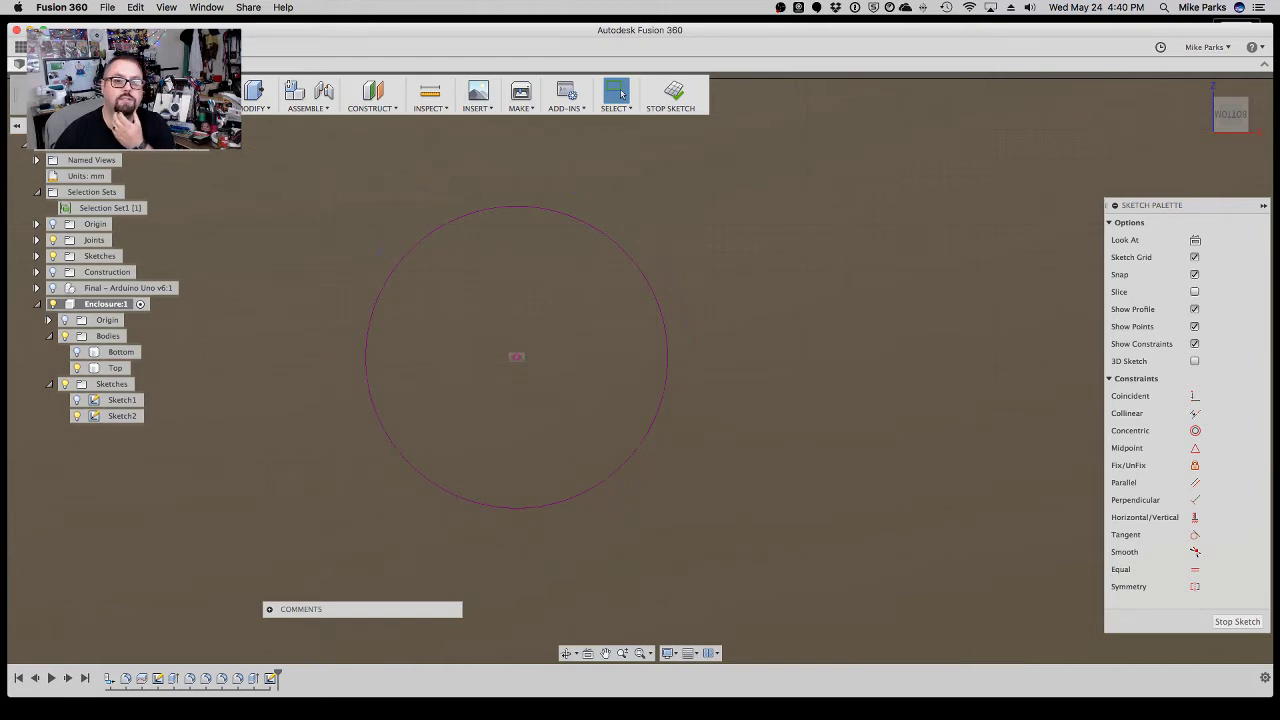
Offset the projected circle of the power-jack mounting hole outward by 0.5 mm.
{"action": "left_click", "coordinate": [616, 245]}
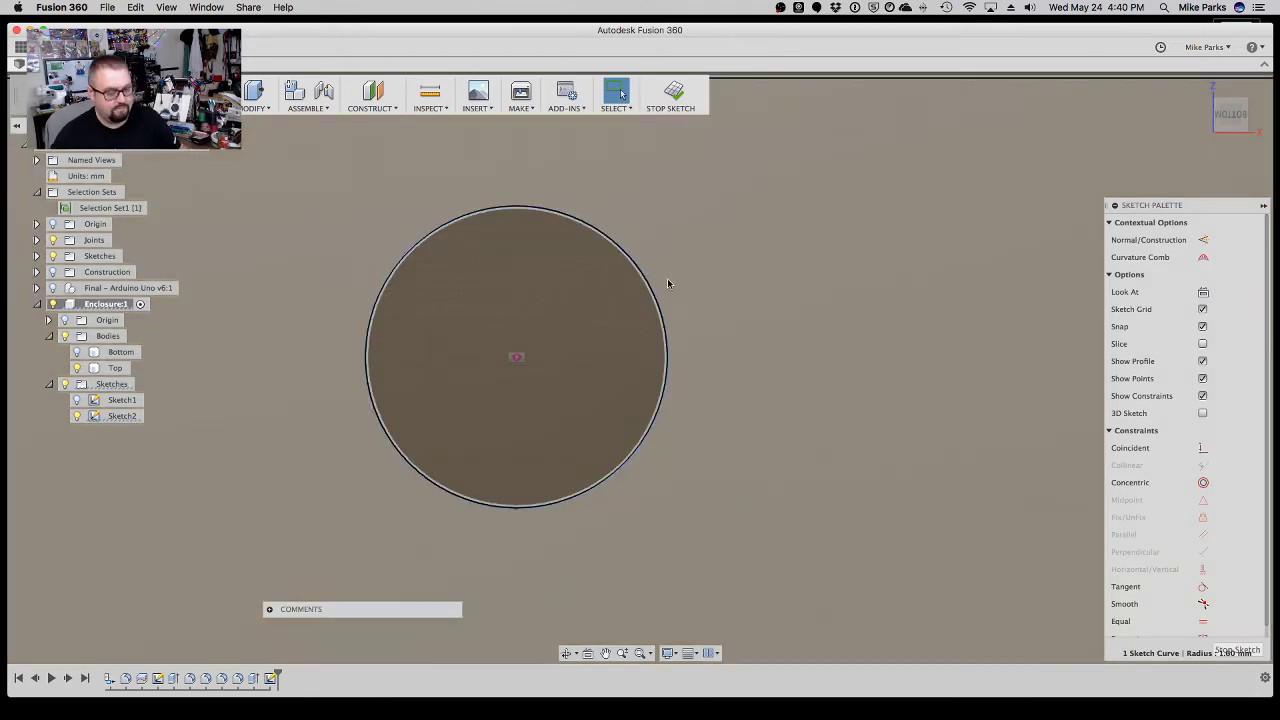
{"action": "key", "text": "o"}
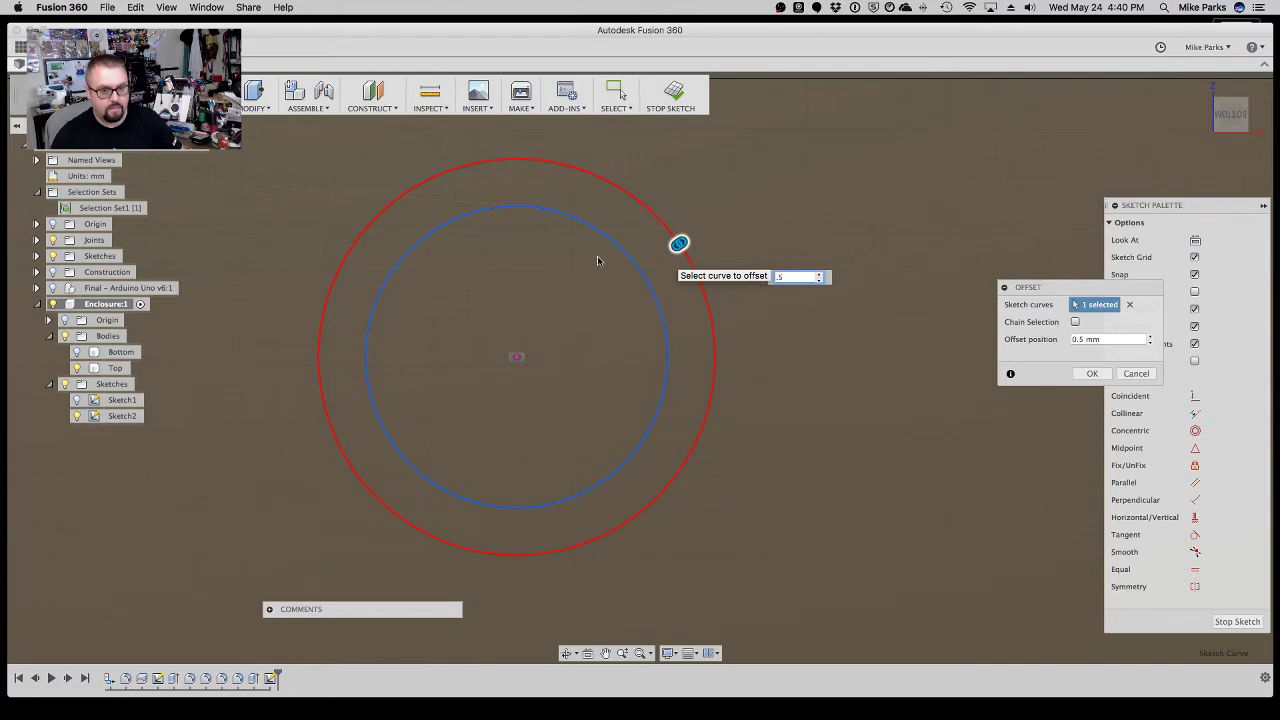
{"action": "key", "text": "Return"}
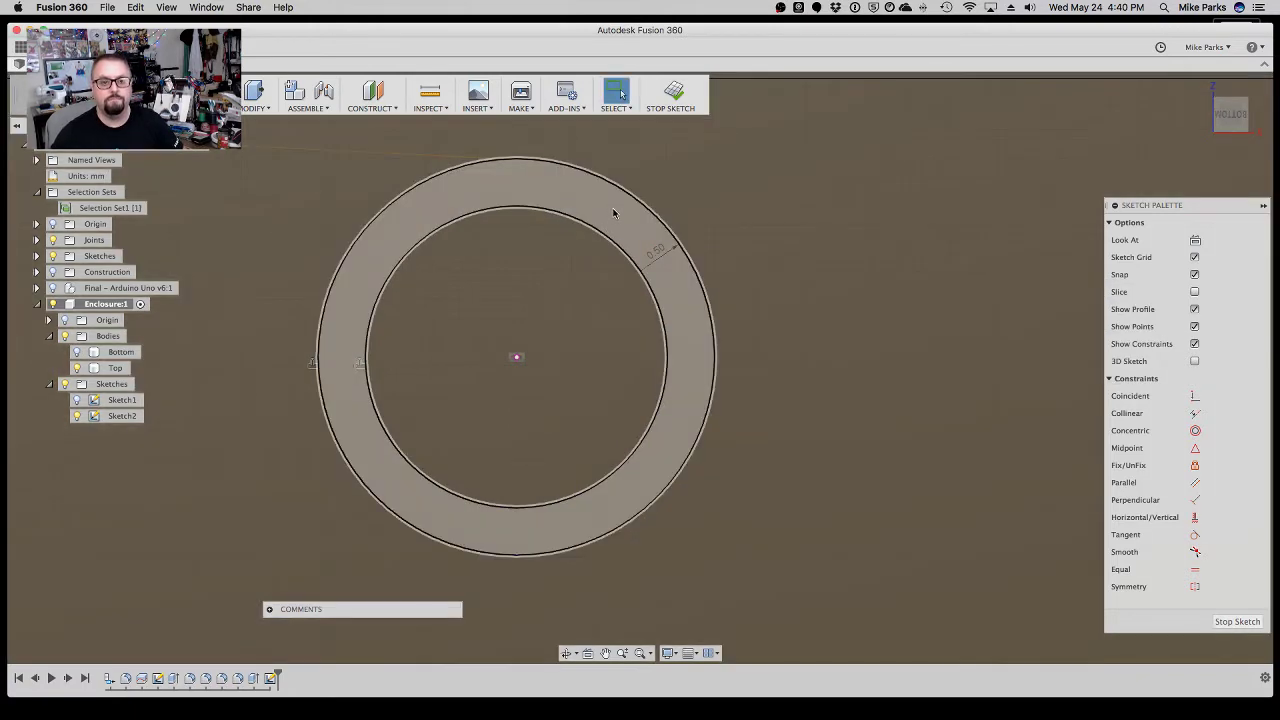
{"action": "scroll", "coordinate": [725, 325], "scroll_direction": "down", "scroll_amount": 10}
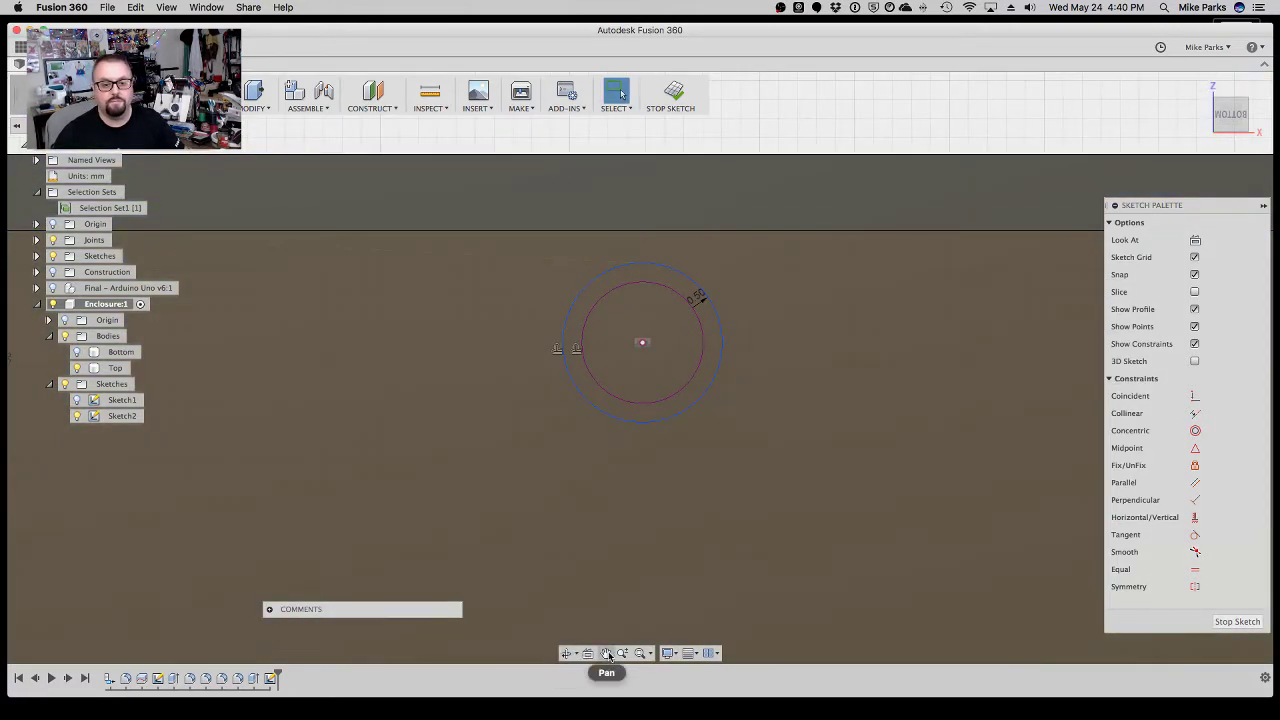
Offset the projected circle of the corner mounting hole at the end opposite the power jack outward by 0.5 mm.
{"action": "left_click", "coordinate": [605, 653]}
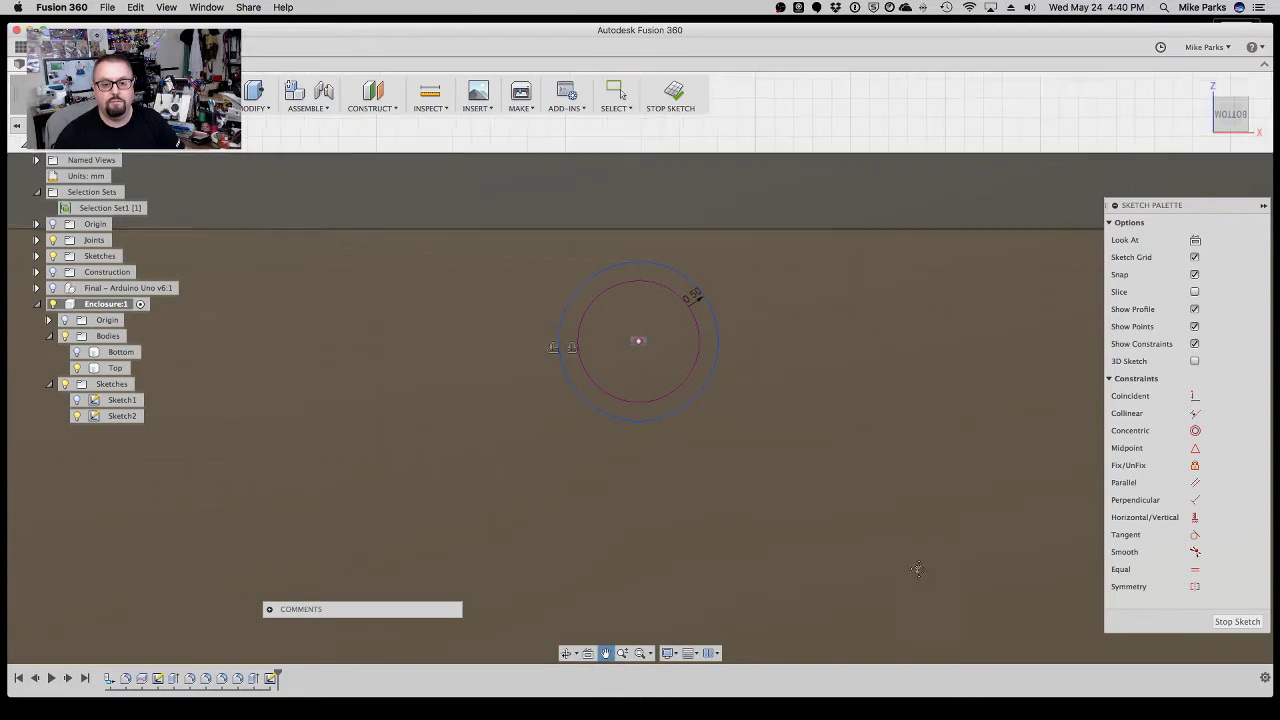
{"action": "left_click_drag", "start_coordinate": [938, 577], "coordinate": [367, 357]}
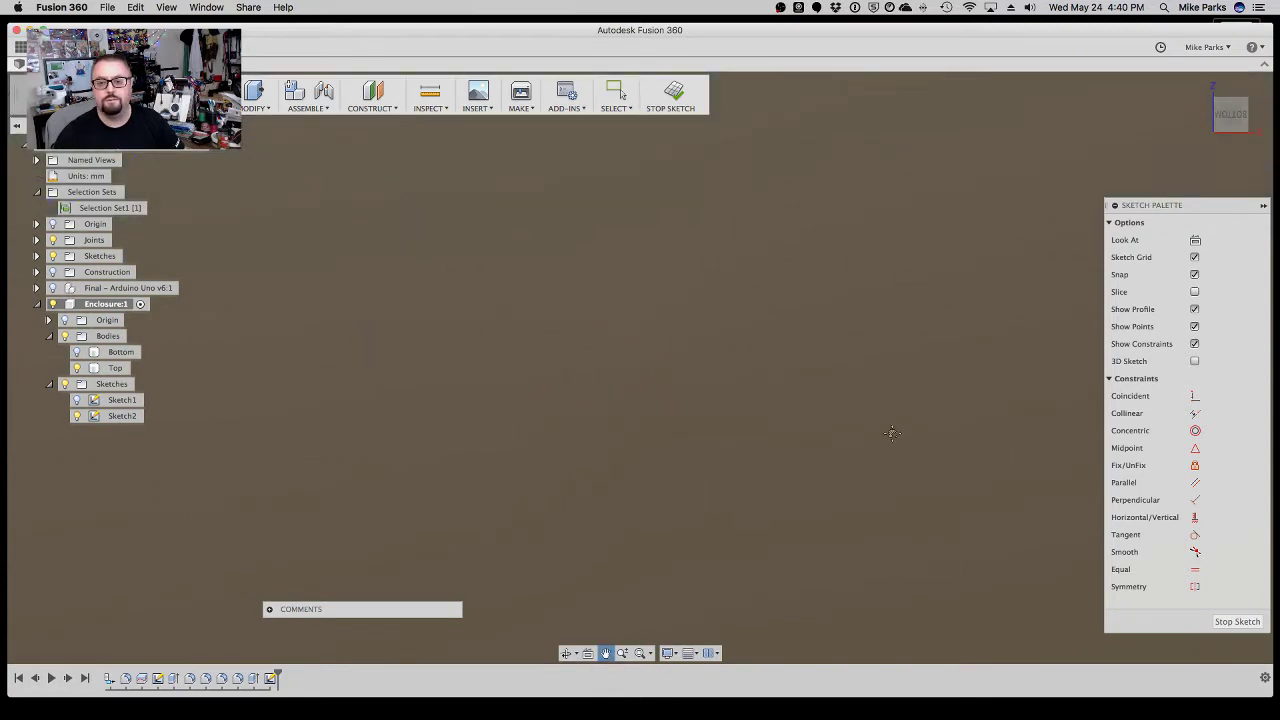
{"action": "key", "text": "Escape"}
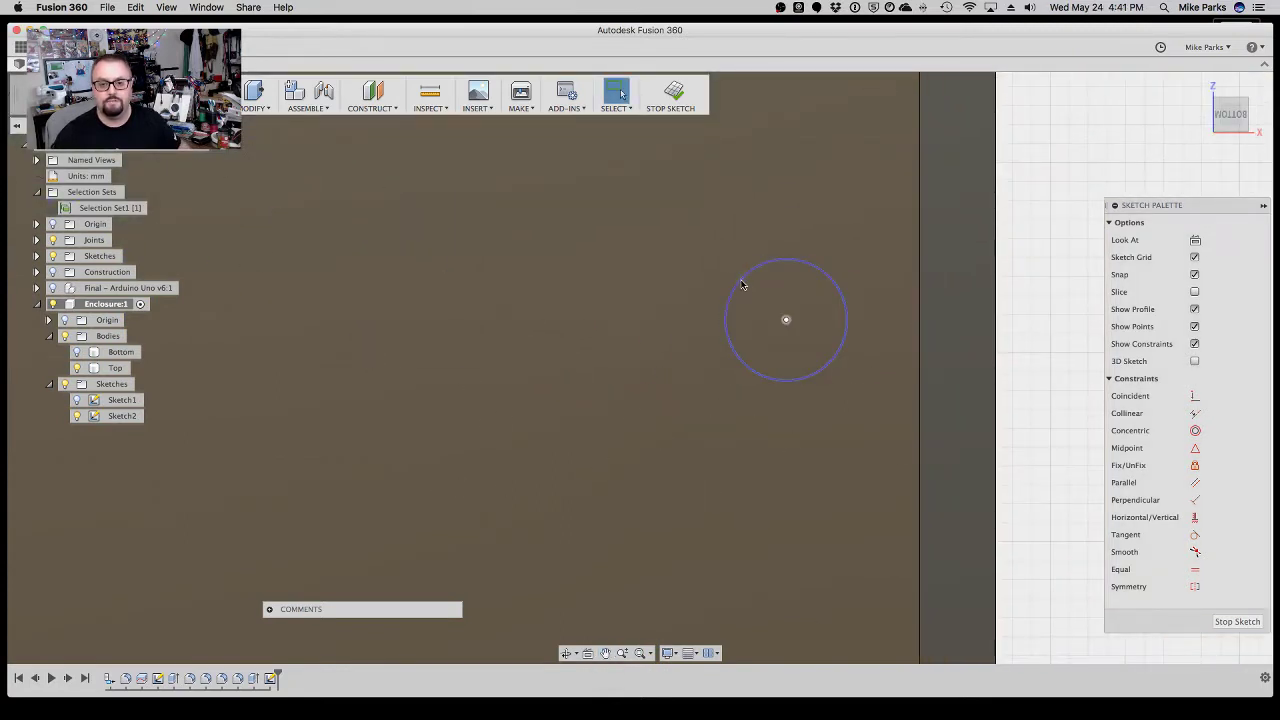
{"action": "left_click", "coordinate": [741, 282]}
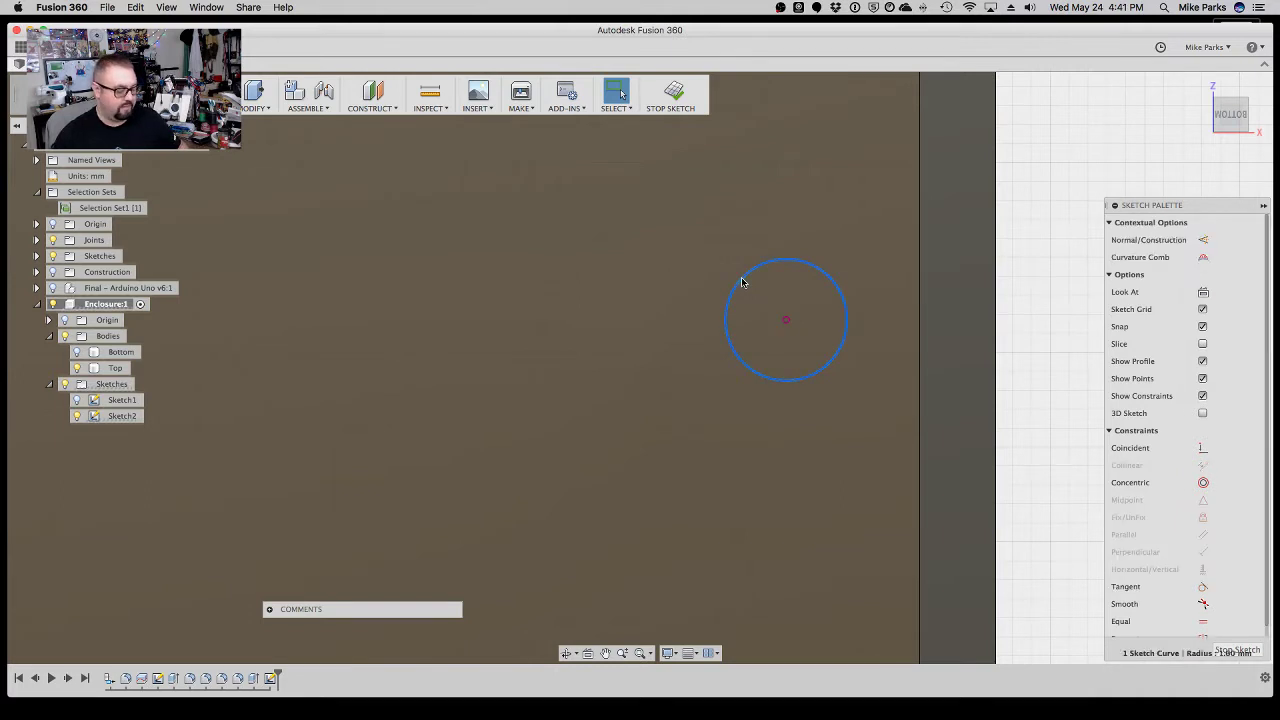
{"action": "key", "text": "o"}
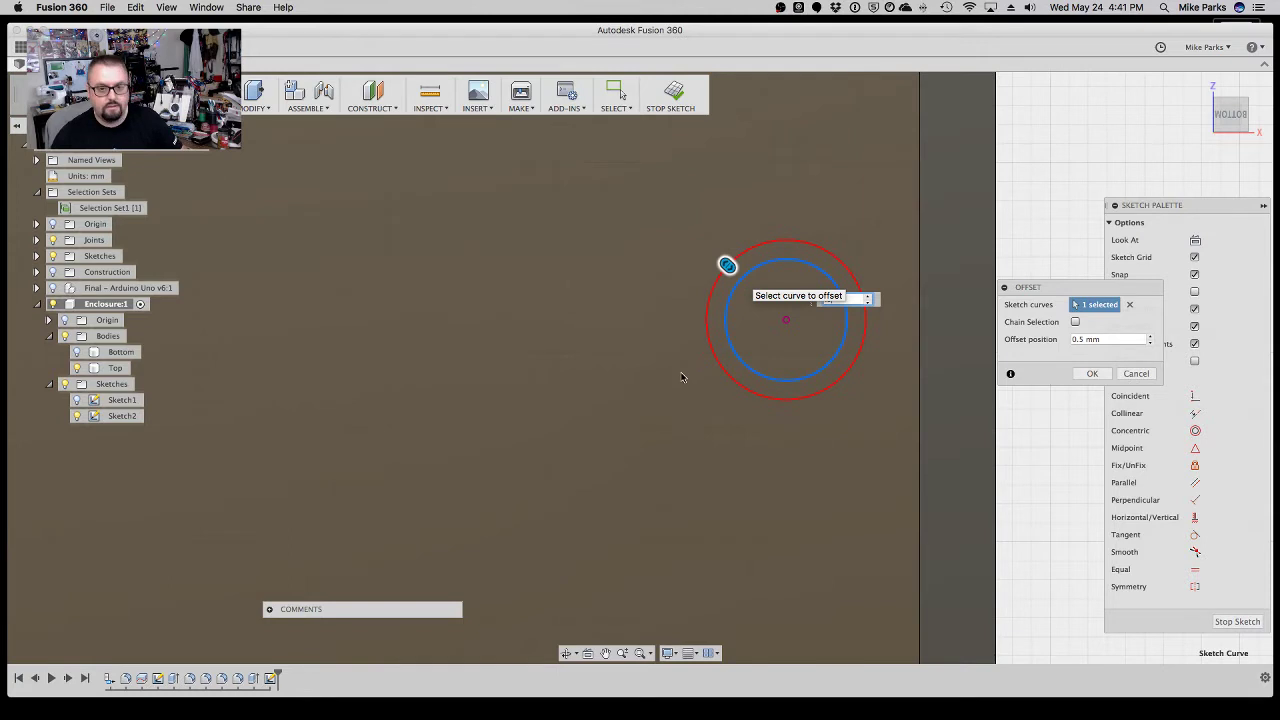
{"action": "key", "text": "Return"}
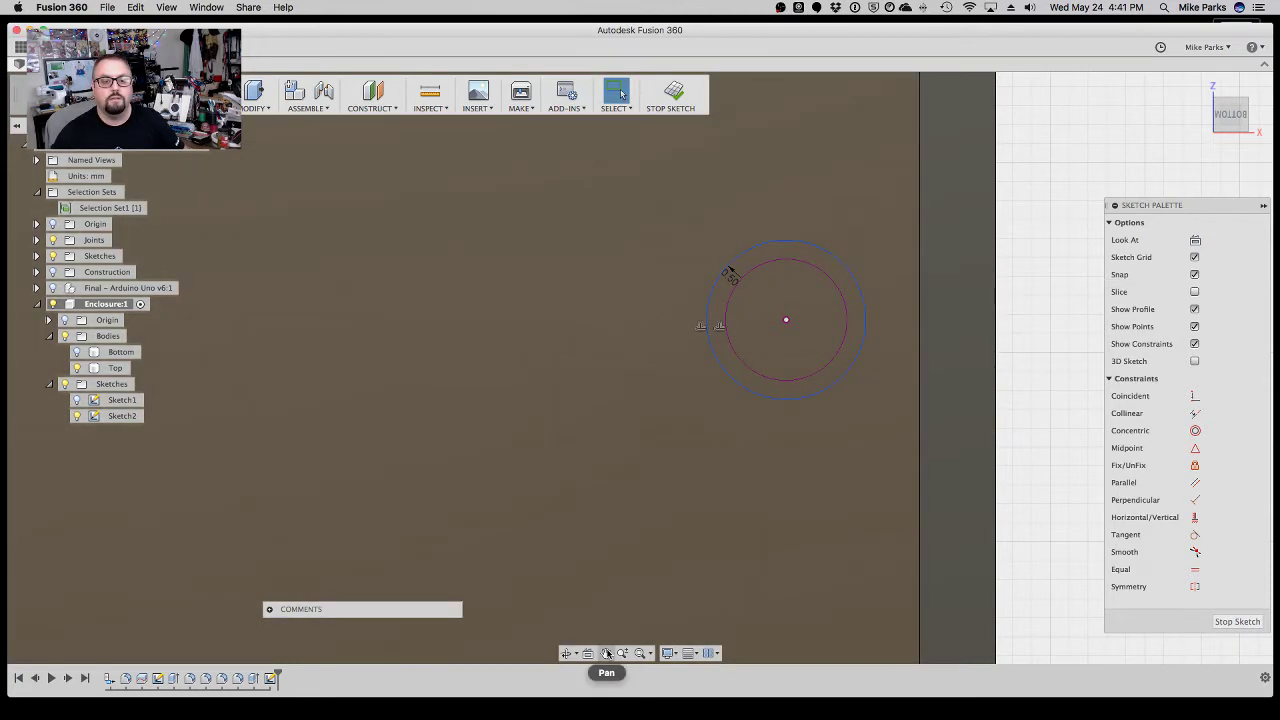
Offset the projected circle of the second mounting hole along that same short wall outward by 0.5 mm.
{"action": "left_click", "coordinate": [605, 653]}
{"action": "left_click_drag", "start_coordinate": [722, 552], "coordinate": [682, 550]}
{"action": "left_click_drag", "start_coordinate": [689, 428], "coordinate": [652, 445]}
{"action": "key", "text": "Escape"}
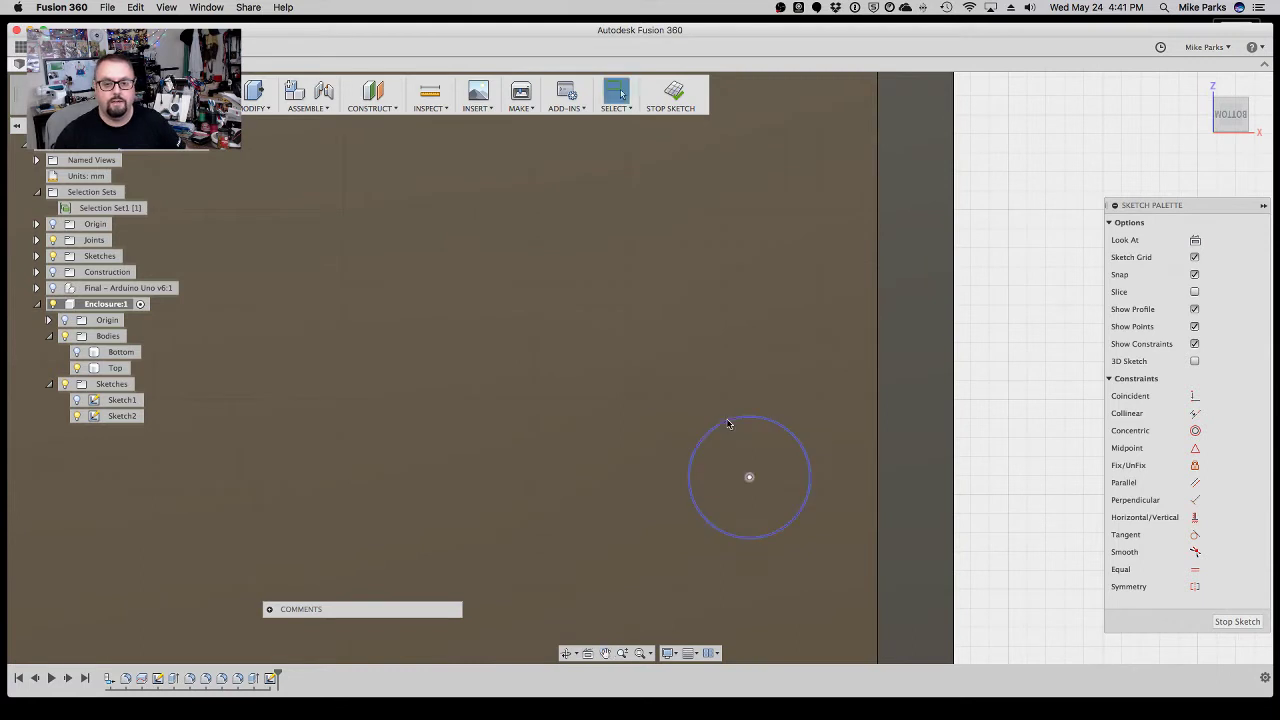
{"action": "left_click", "coordinate": [726, 425]}
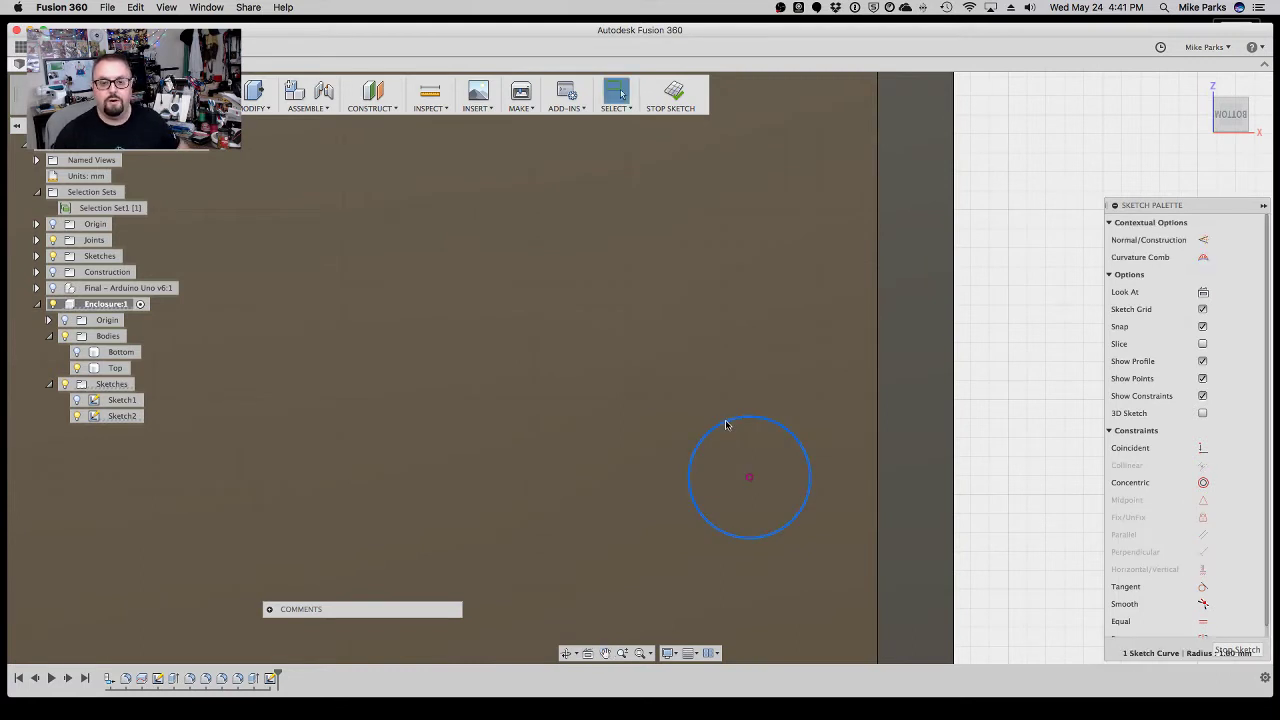
{"action": "key", "text": "o"}
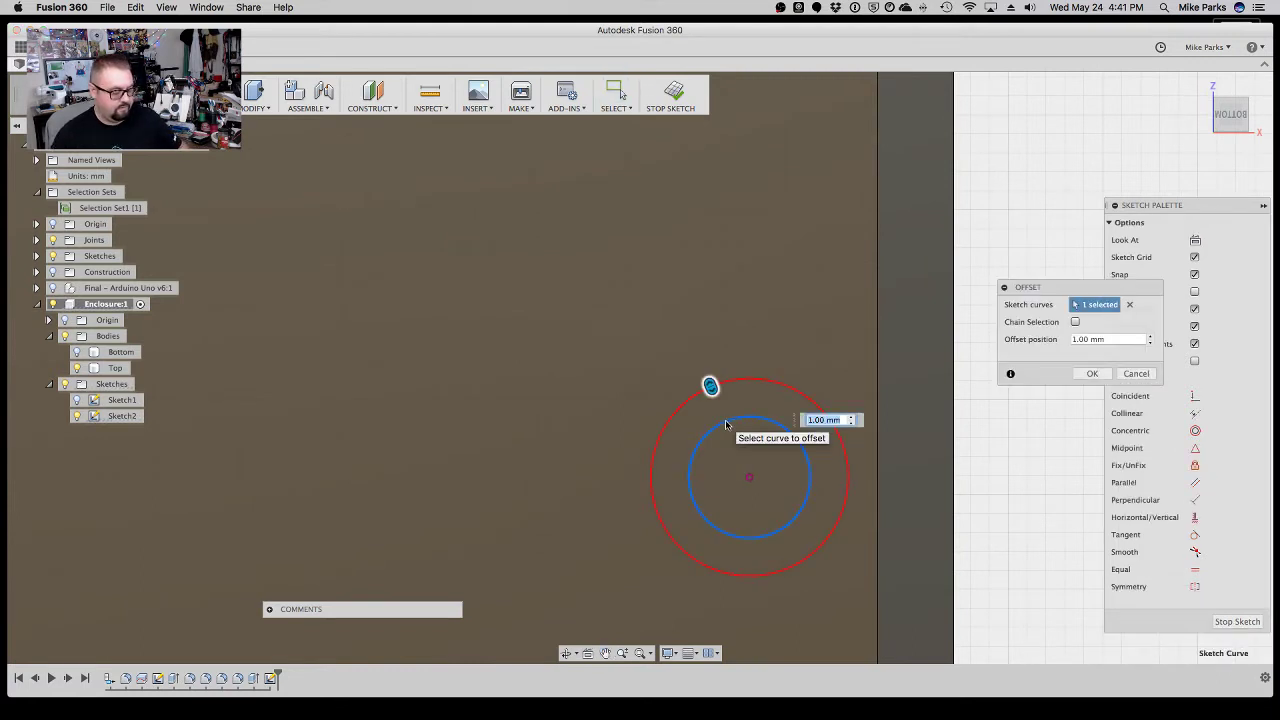
{"action": "type", "text": "0.5"}
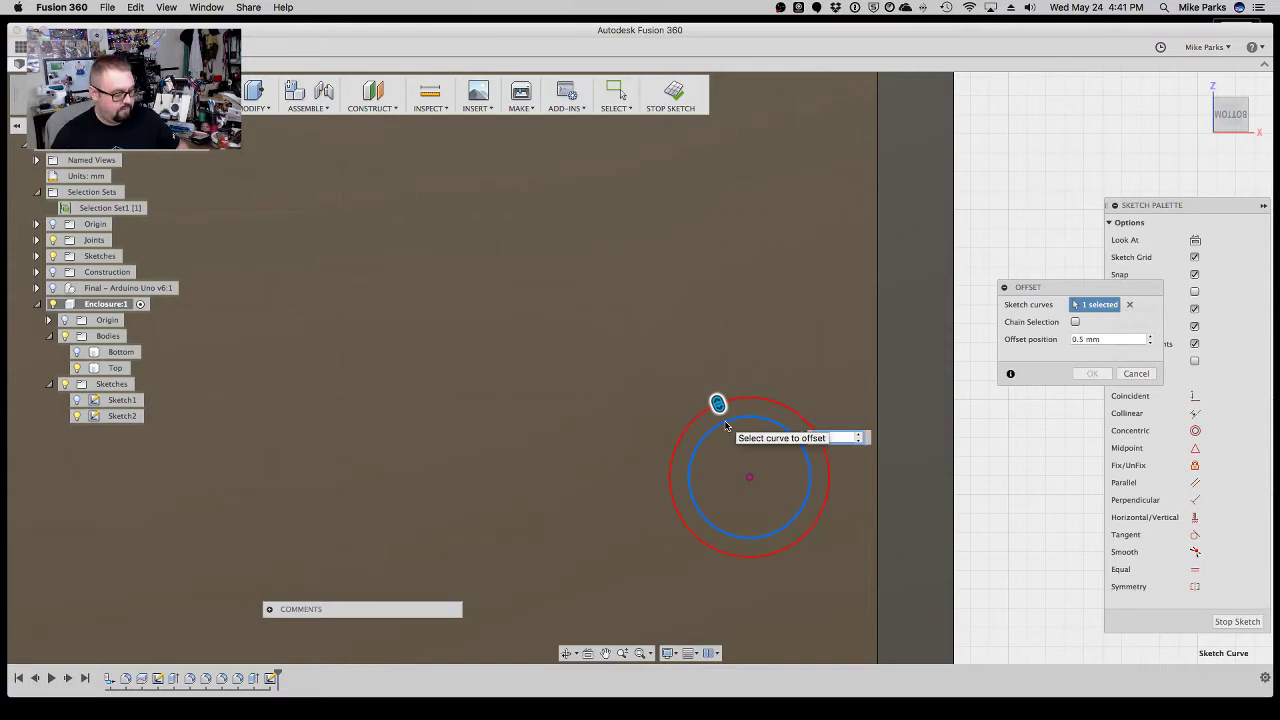
{"action": "key", "text": "Return"}
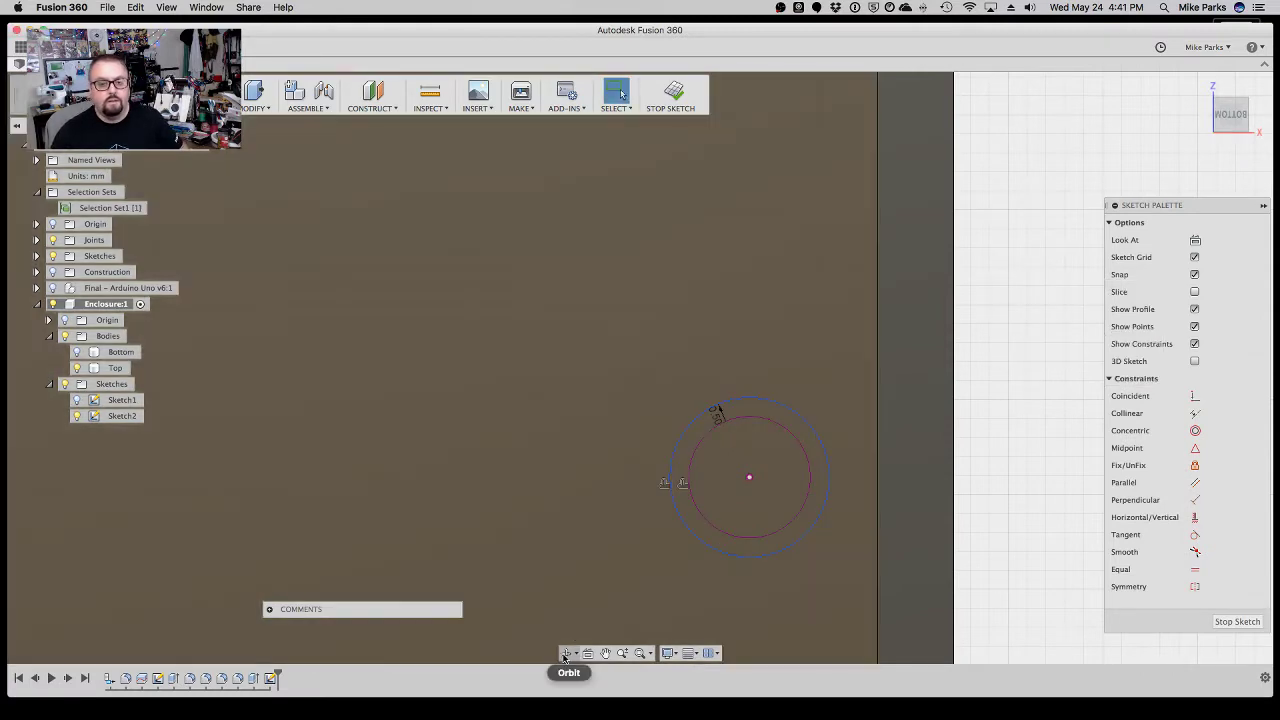
Offset the last remaining projected mounting-hole circle, near the opposite long wall, outward by 0.5 mm.
{"action": "left_click", "coordinate": [565, 654]}
{"action": "mouse_move", "coordinate": [474, 541]}
{"action": "left_mouse_down"}
{"action": "mouse_move", "coordinate": [891, 486]}
{"action": "mouse_move", "coordinate": [642, 561]}
{"action": "left_mouse_up"}
{"action": "left_click", "coordinate": [605, 653]}
{"action": "left_click_drag", "start_coordinate": [310, 304], "coordinate": [274, 260]}
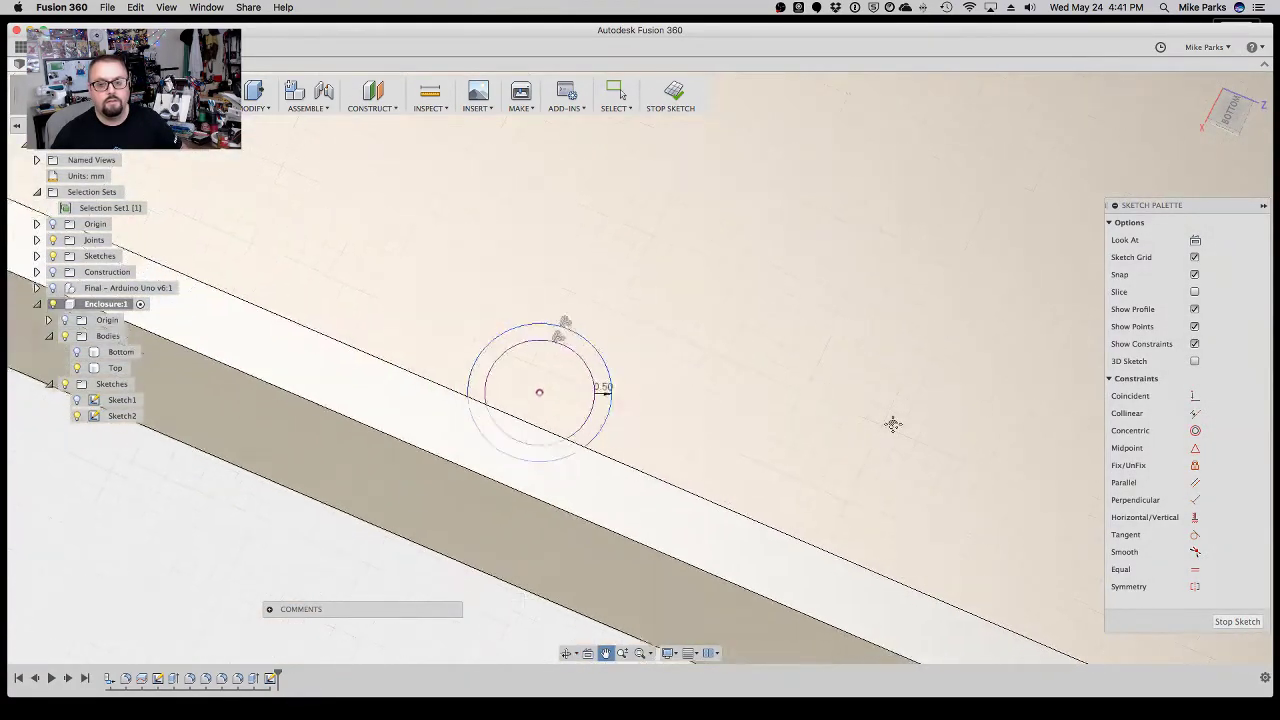
{"action": "scroll", "coordinate": [923, 443], "scroll_direction": "down", "scroll_amount": 3}
{"action": "scroll", "coordinate": [476, 281], "scroll_direction": "up", "scroll_amount": 3}
{"action": "left_click_drag", "start_coordinate": [783, 271], "coordinate": [814, 523]}
{"action": "scroll", "coordinate": [771, 457], "scroll_direction": "down", "scroll_amount": 3}
{"action": "scroll", "coordinate": [775, 400], "scroll_direction": "down", "scroll_amount": 8}
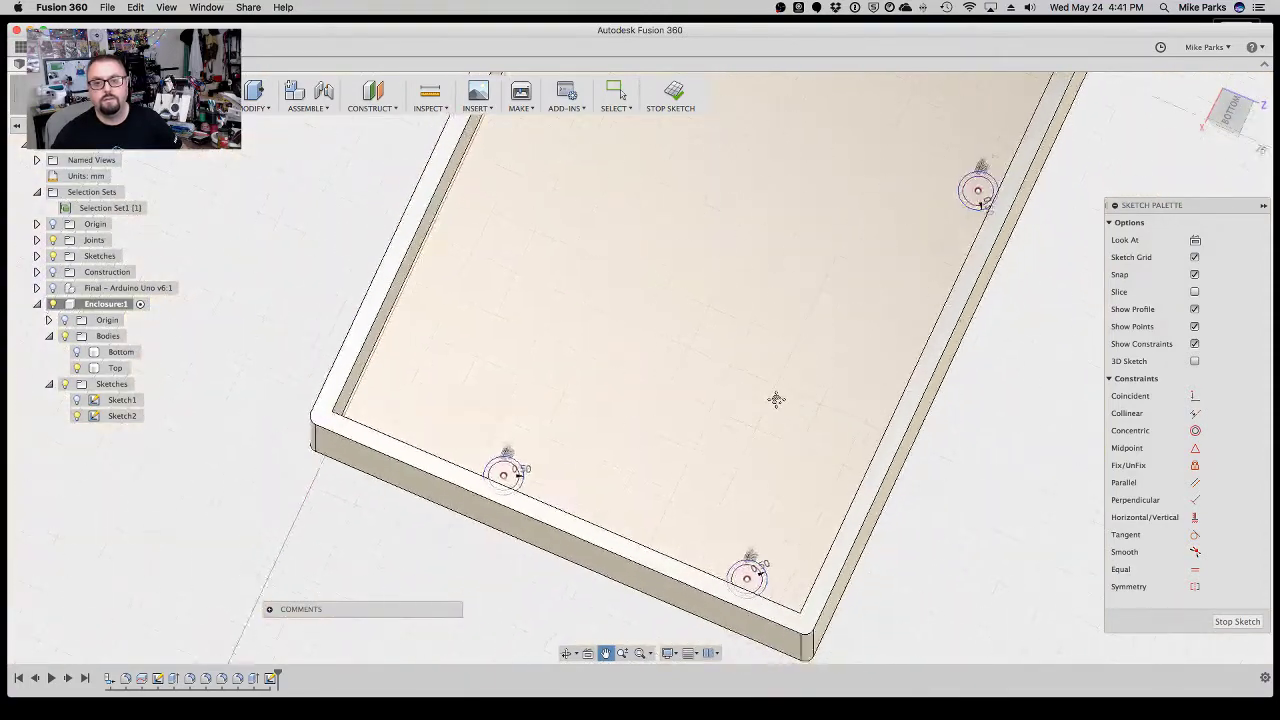
{"action": "scroll", "coordinate": [648, 156], "scroll_direction": "up", "scroll_amount": 10}
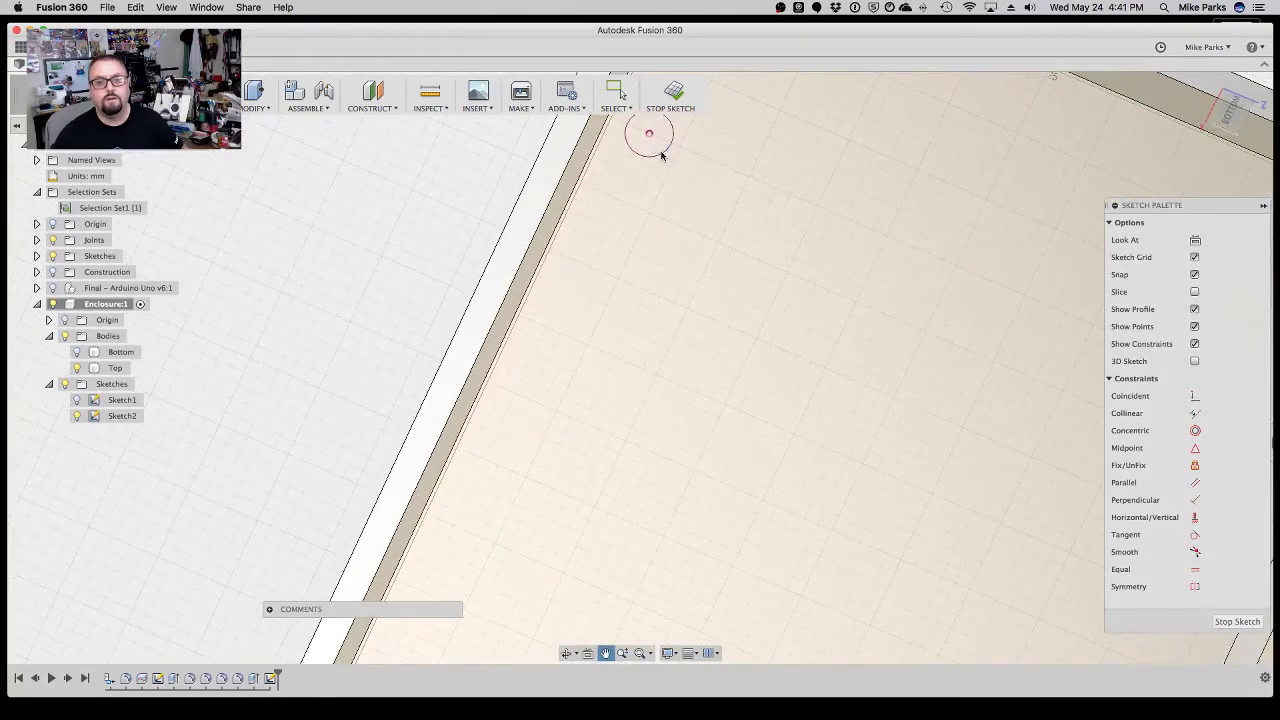
{"action": "key", "text": "Escape"}
{"action": "left_click", "coordinate": [662, 157]}
{"action": "key", "text": "o"}
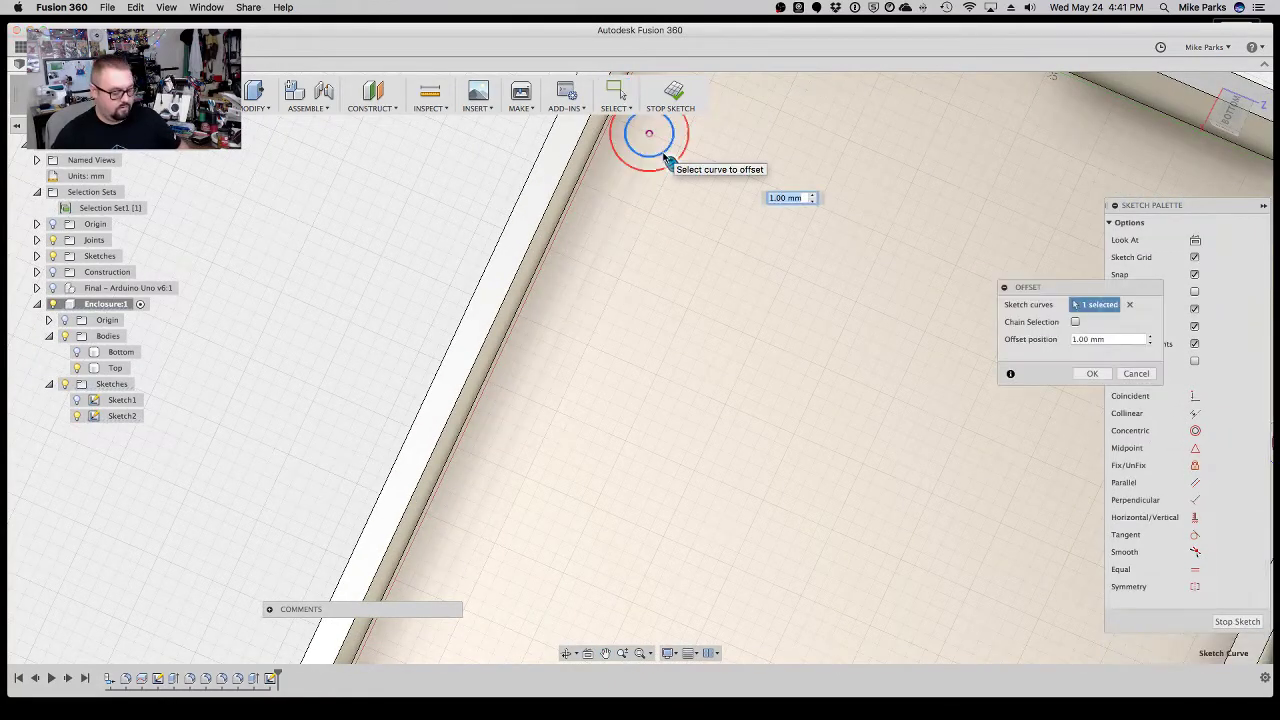
{"action": "type", "text": ".5"}
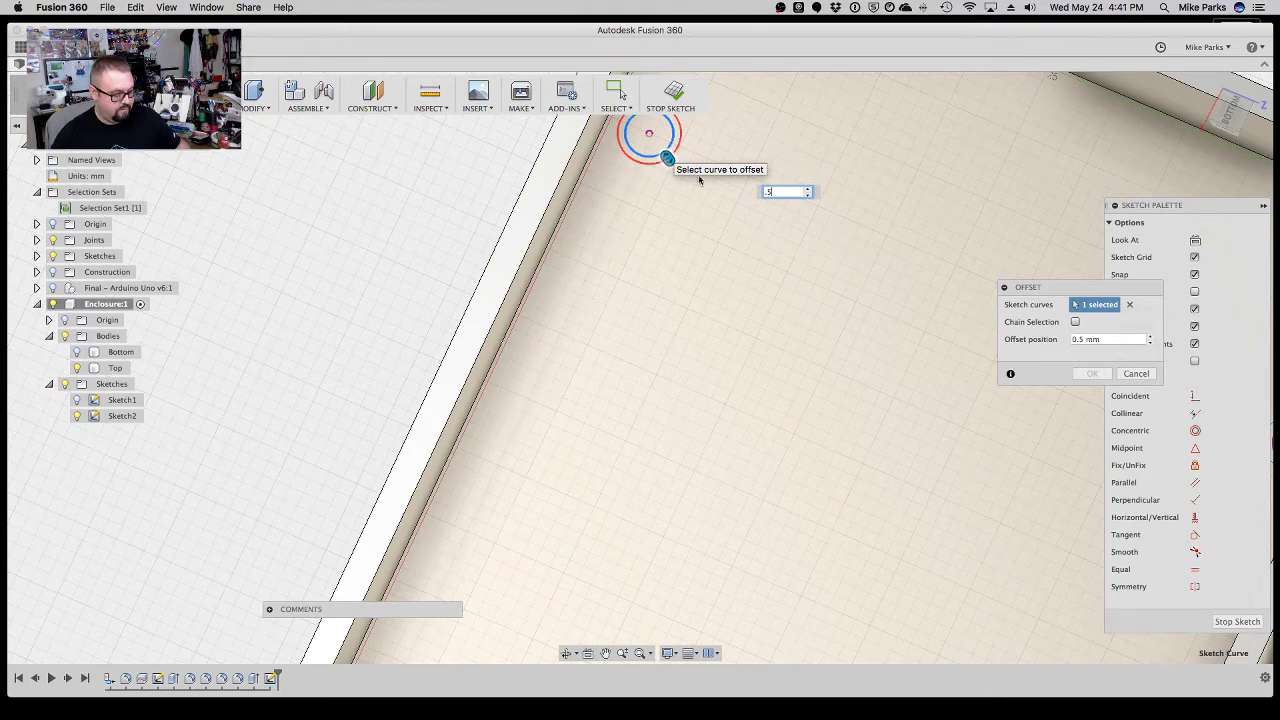
{"action": "left_click", "coordinate": [1086, 373]}
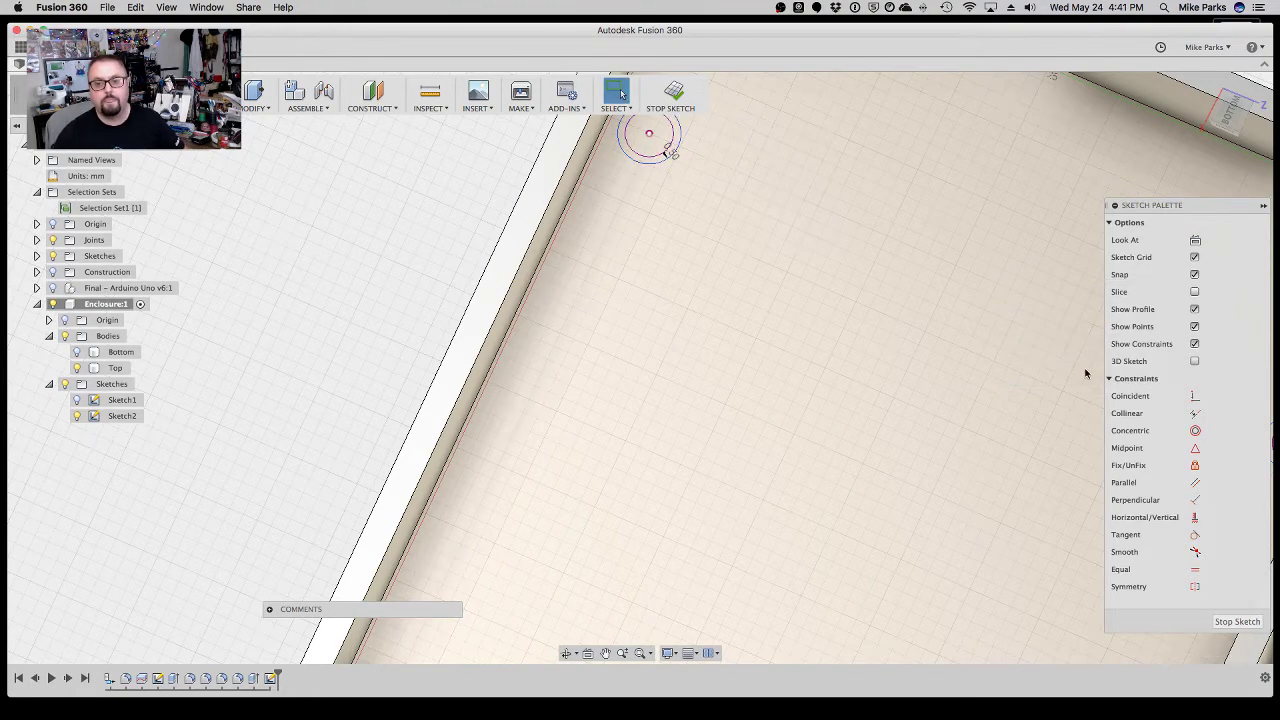
Finish the mounting-hole sketch and make the Enclosure's sketches visible, with the Bottom body hidden and the Top body shown.
{"action": "left_click", "coordinate": [1238, 621]}
{"action": "scroll", "coordinate": [700, 401], "scroll_direction": "down", "scroll_amount": 3}
{"action": "scroll", "coordinate": [700, 401], "scroll_direction": "down", "scroll_amount": 3}
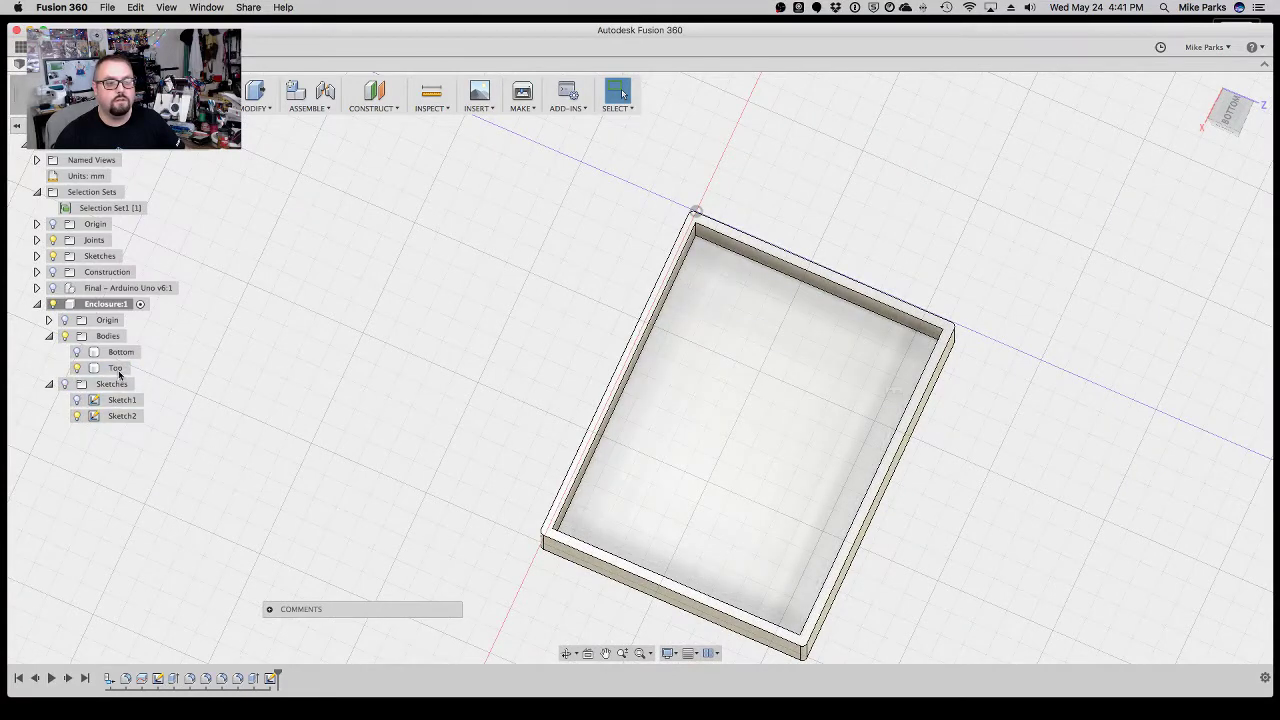
{"action": "left_click", "coordinate": [76, 353]}
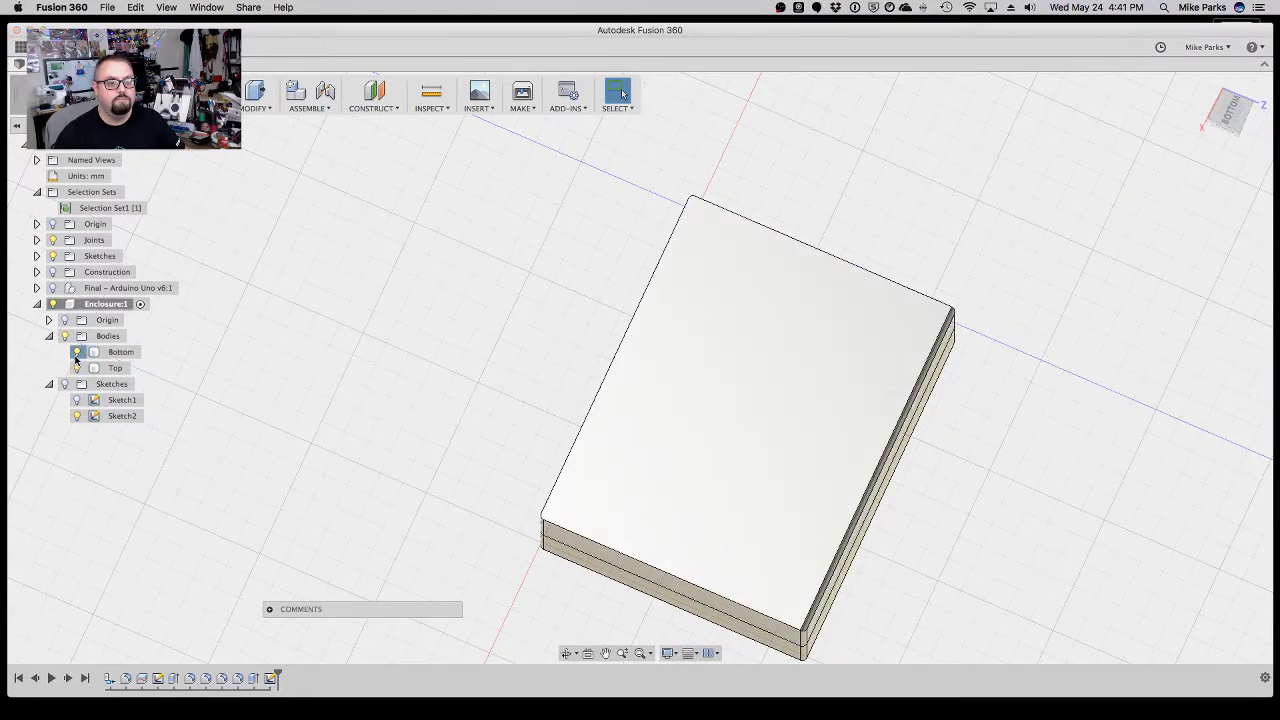
{"action": "left_click", "coordinate": [76, 355]}
{"action": "left_click", "coordinate": [76, 369]}
{"action": "left_click", "coordinate": [76, 369]}
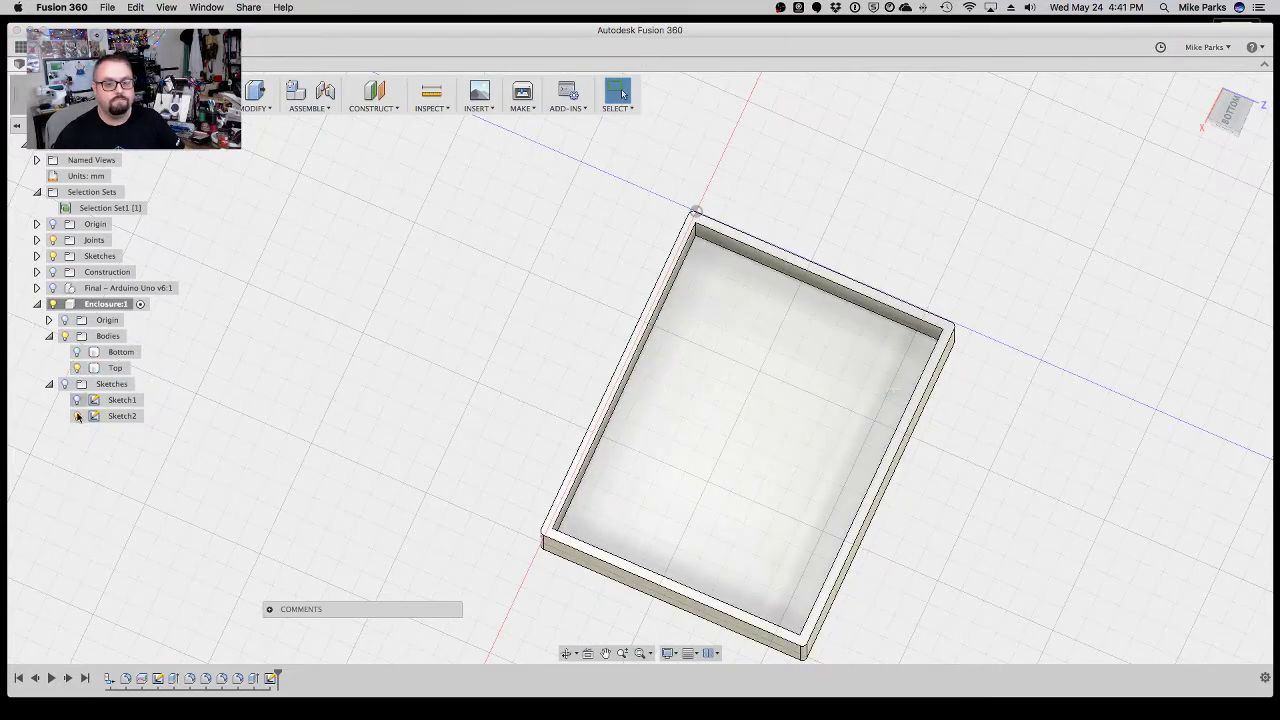
{"action": "left_click", "coordinate": [77, 401]}
{"action": "left_click", "coordinate": [65, 385]}
Extrude the four ring profiles around the mounting holes 12 mm from the inside face of the enclosure top.
{"action": "left_click", "coordinate": [566, 653]}
{"action": "left_click_drag", "start_coordinate": [651, 593], "coordinate": [573, 563]}
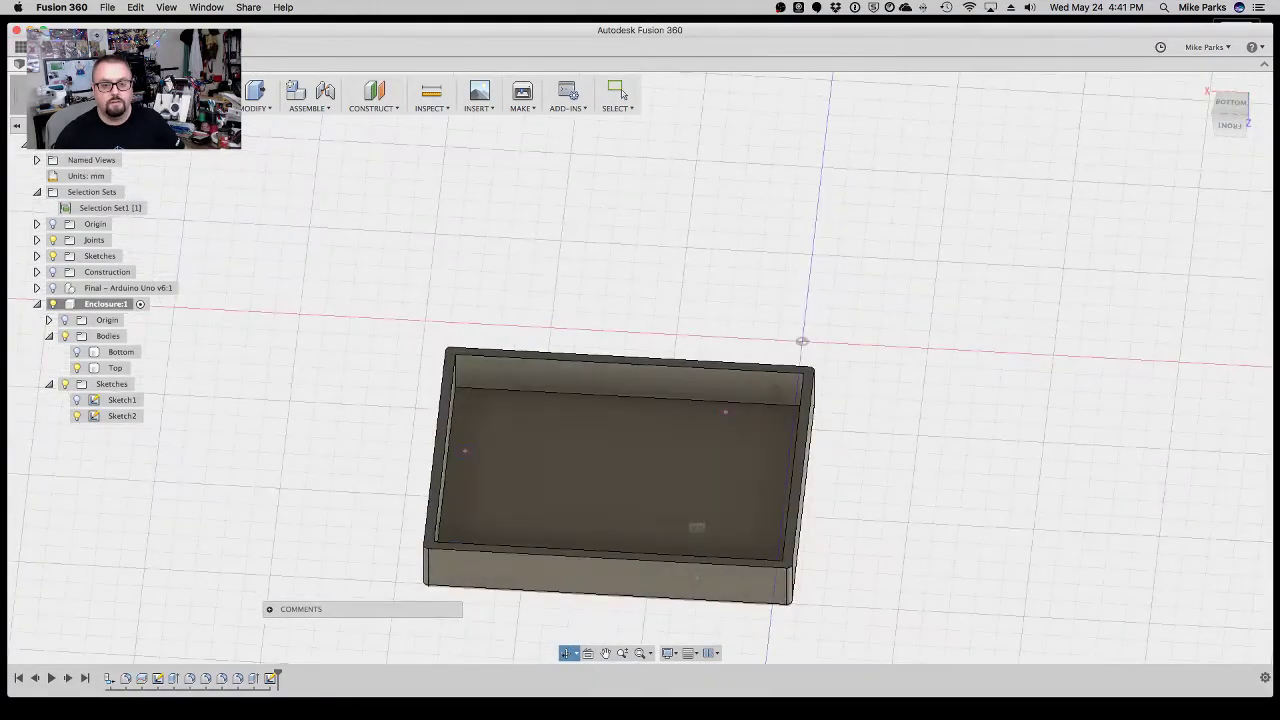
{"action": "left_click", "coordinate": [1228, 98]}
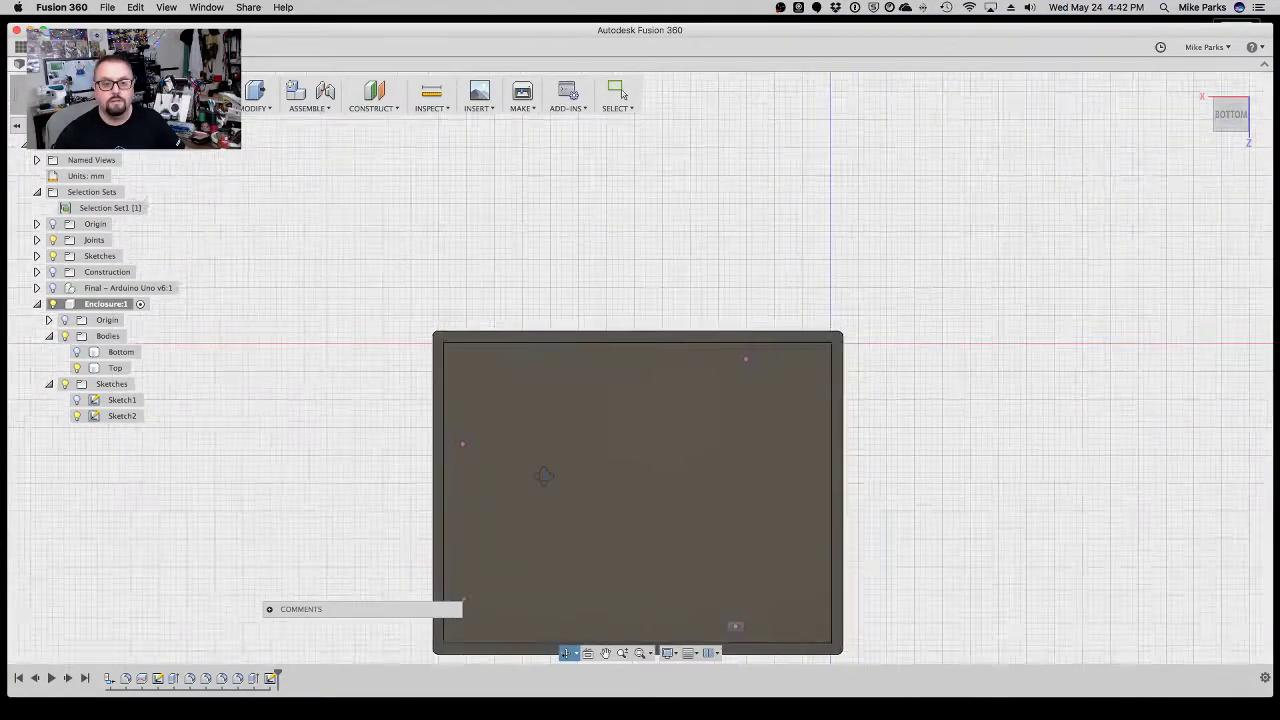
{"action": "scroll", "coordinate": [543, 476], "scroll_direction": "up", "scroll_amount": 4}
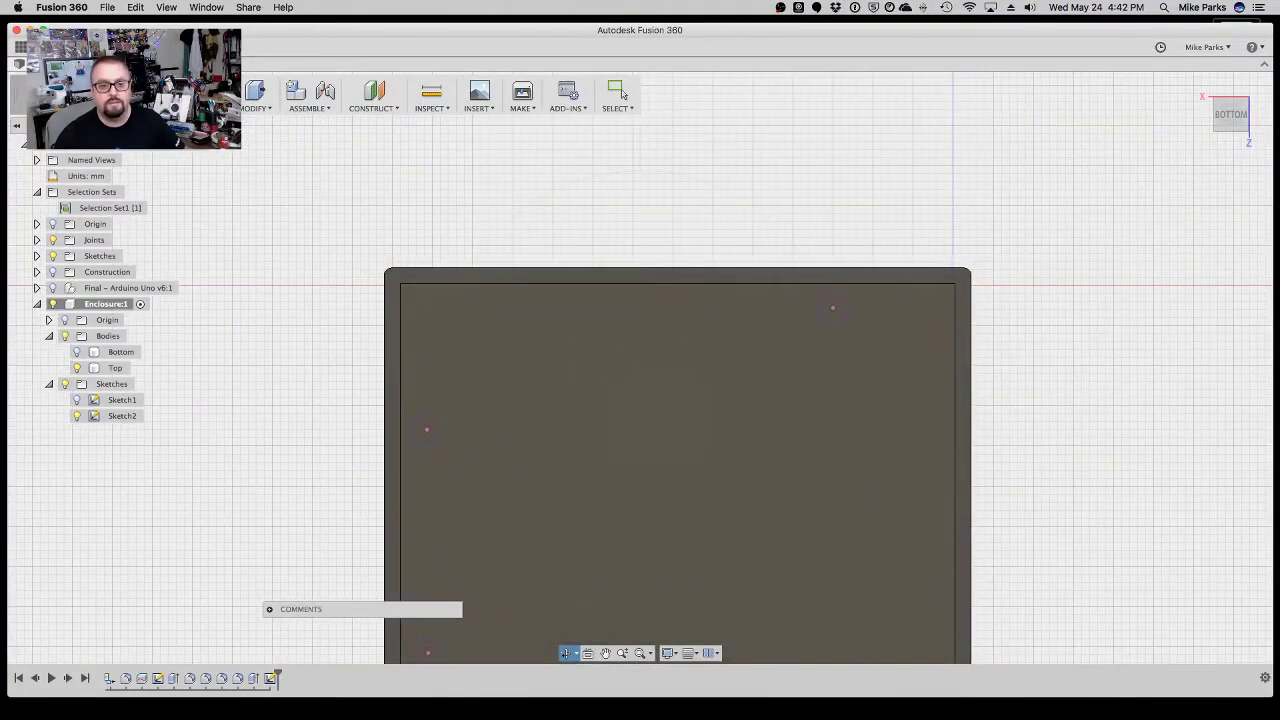
{"action": "left_click", "coordinate": [605, 653]}
{"action": "left_click_drag", "start_coordinate": [626, 603], "coordinate": [648, 452]}
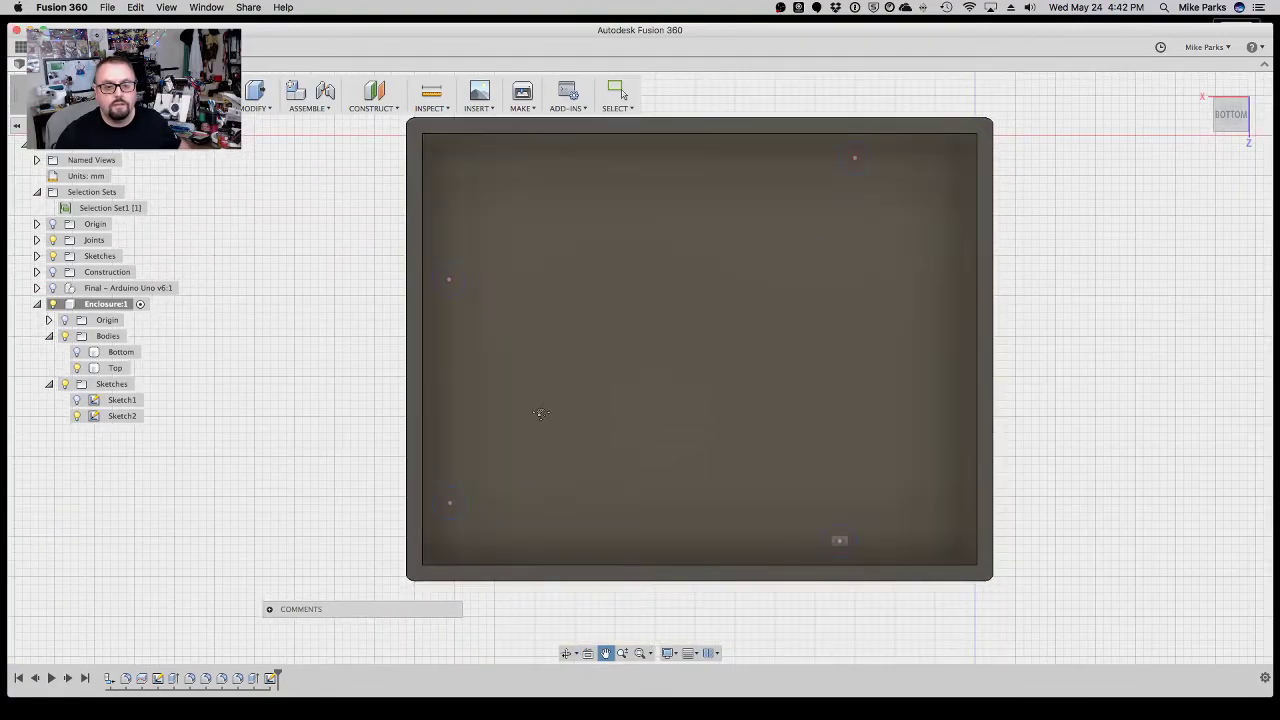
{"action": "key", "text": "Escape"}
{"action": "scroll", "coordinate": [481, 370], "scroll_direction": "up", "scroll_amount": 2}
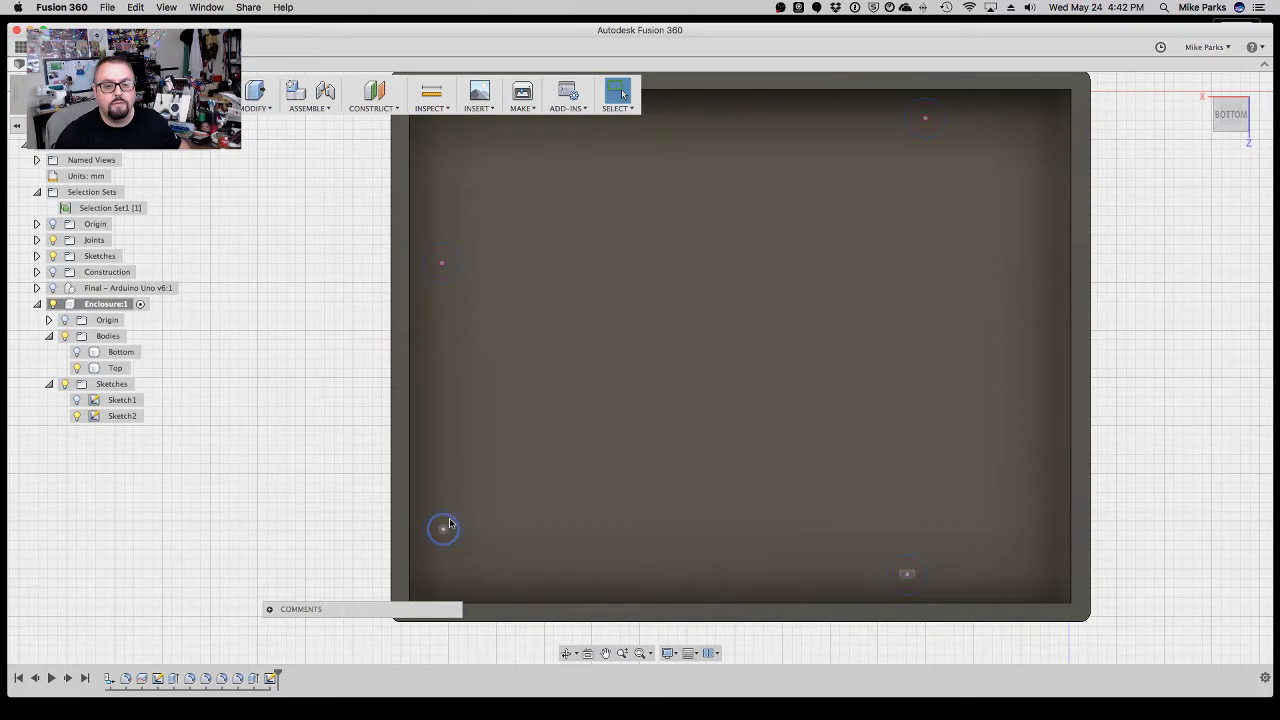
{"action": "left_click", "coordinate": [452, 485]}
{"action": "key", "text": "e"}
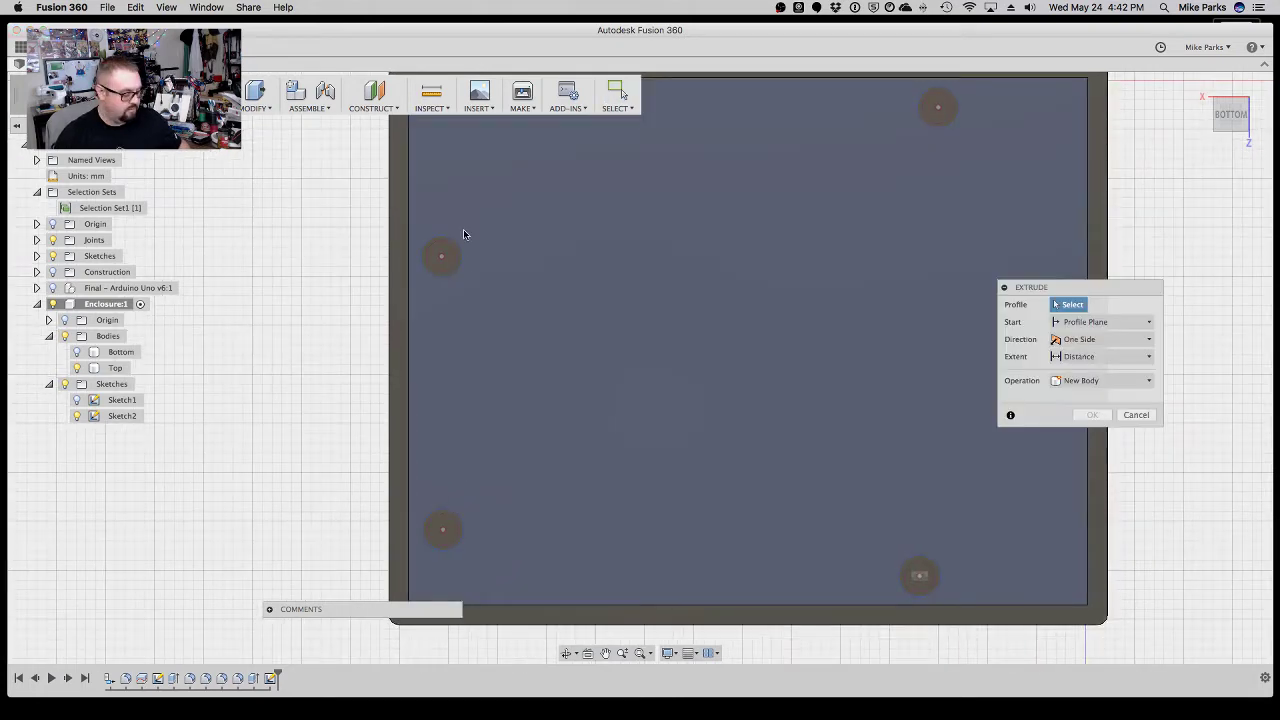
{"action": "left_click", "coordinate": [455, 246]}
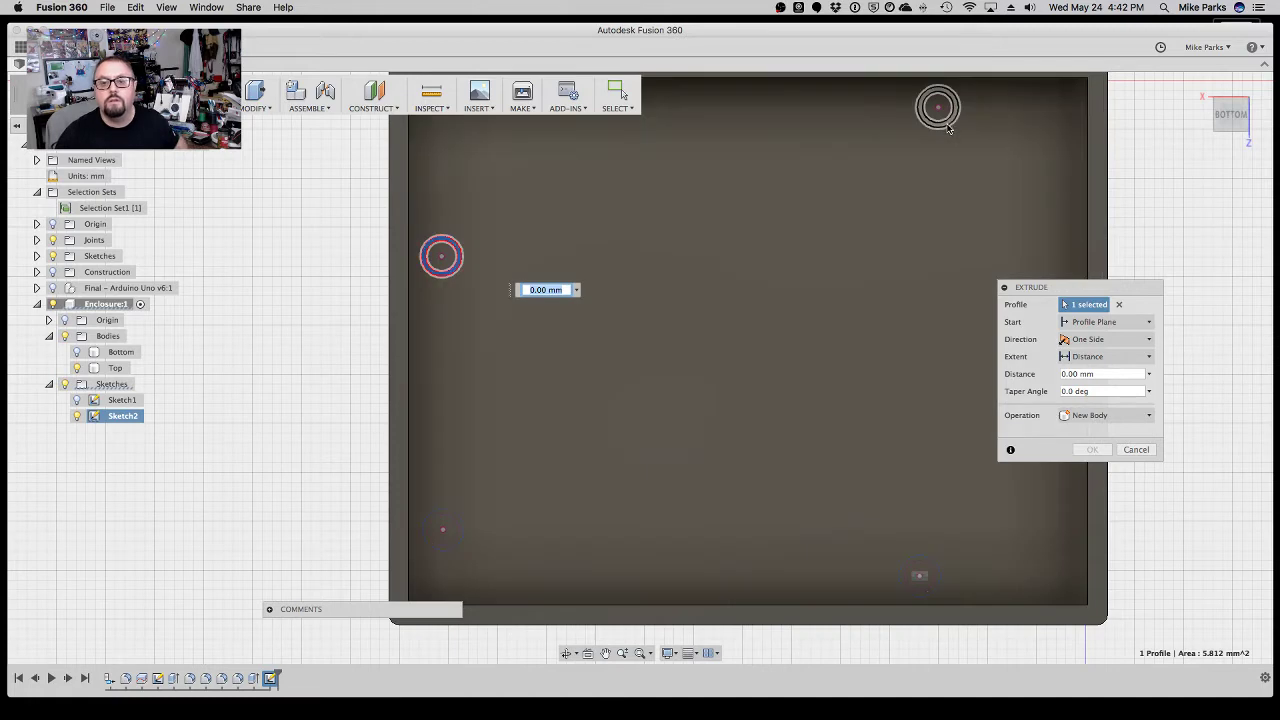
{"action": "left_click", "coordinate": [947, 126]}
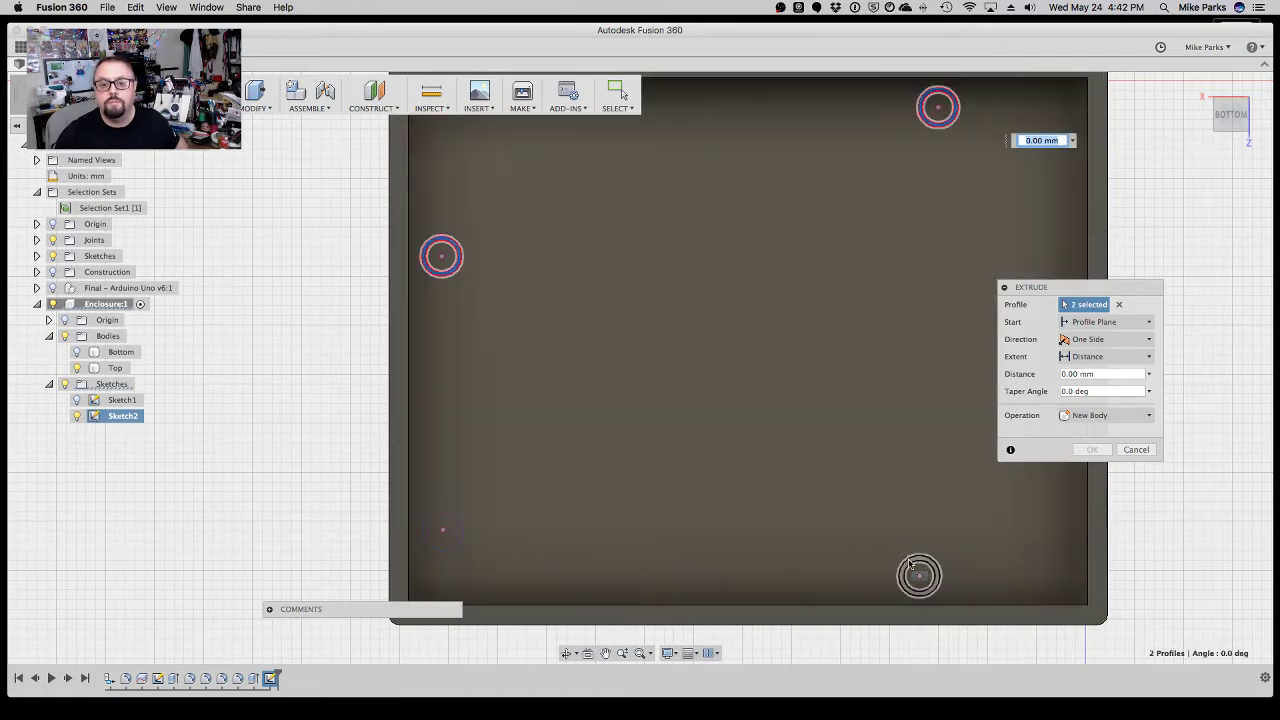
{"action": "left_click", "coordinate": [920, 553]}
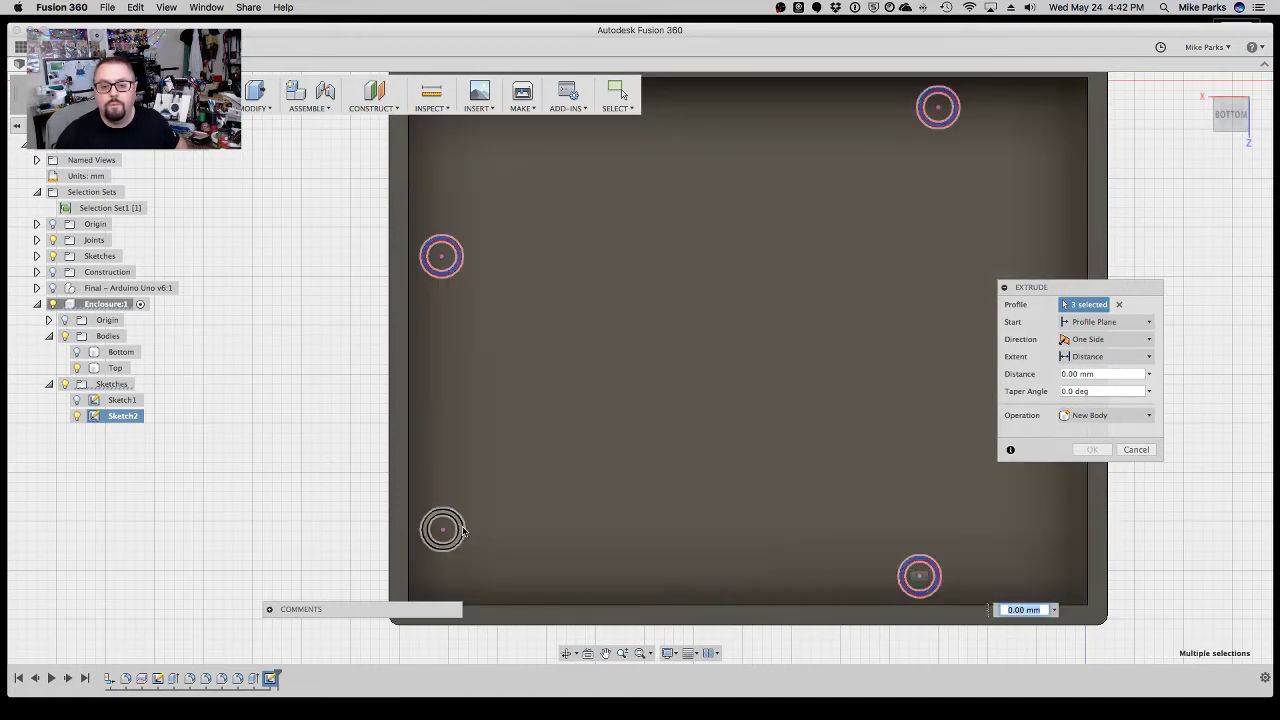
{"action": "left_click", "coordinate": [463, 531]}
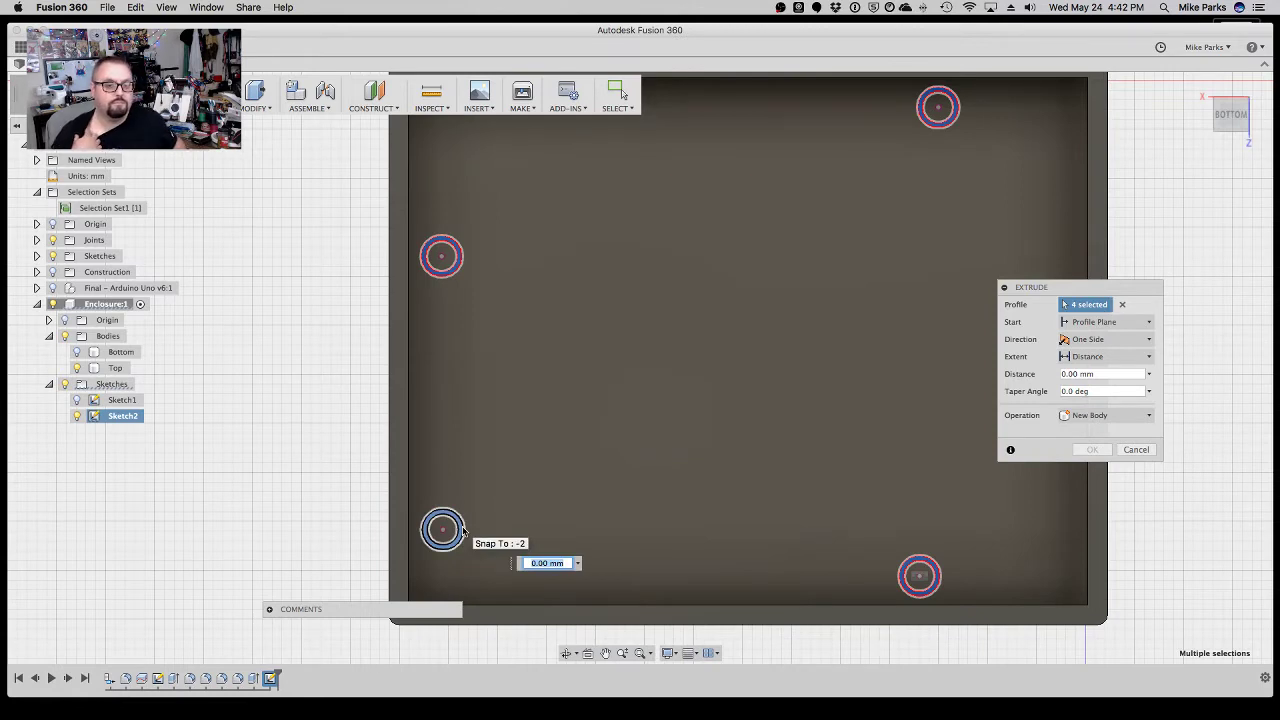
{"action": "left_click", "coordinate": [566, 653]}
{"action": "left_click_drag", "start_coordinate": [445, 530], "coordinate": [430, 553]}
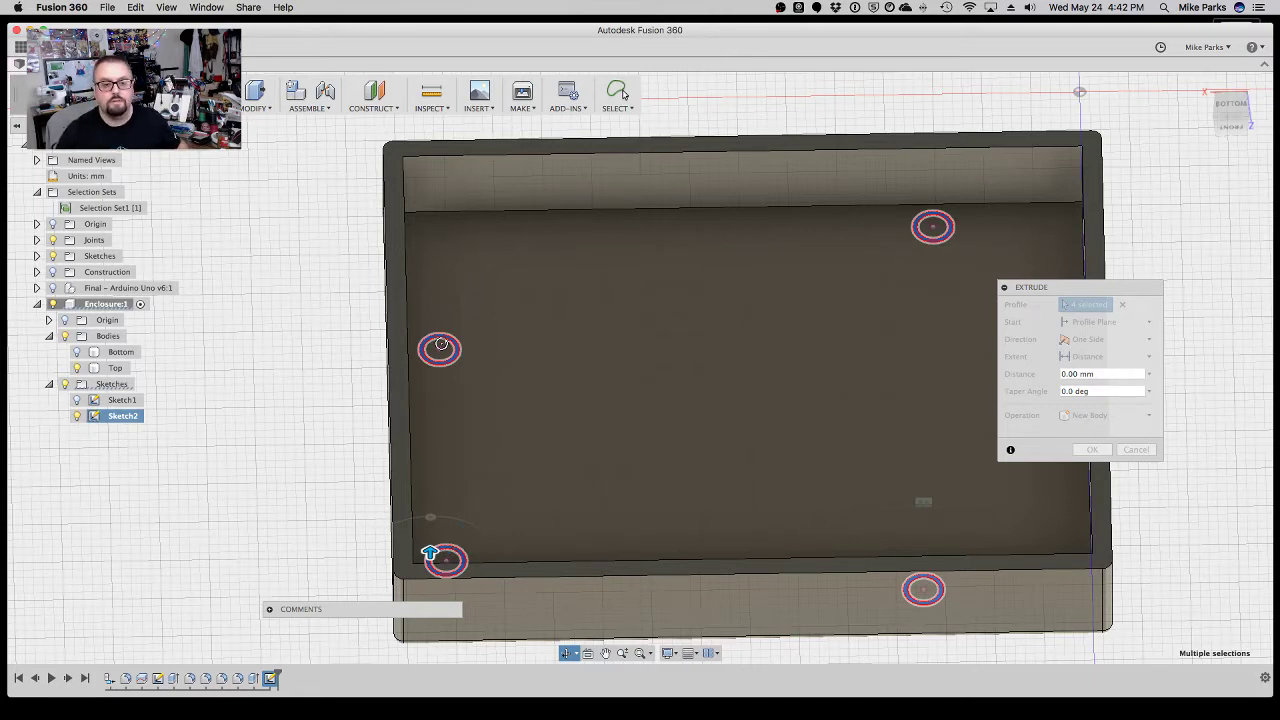
{"action": "key", "text": "Escape"}
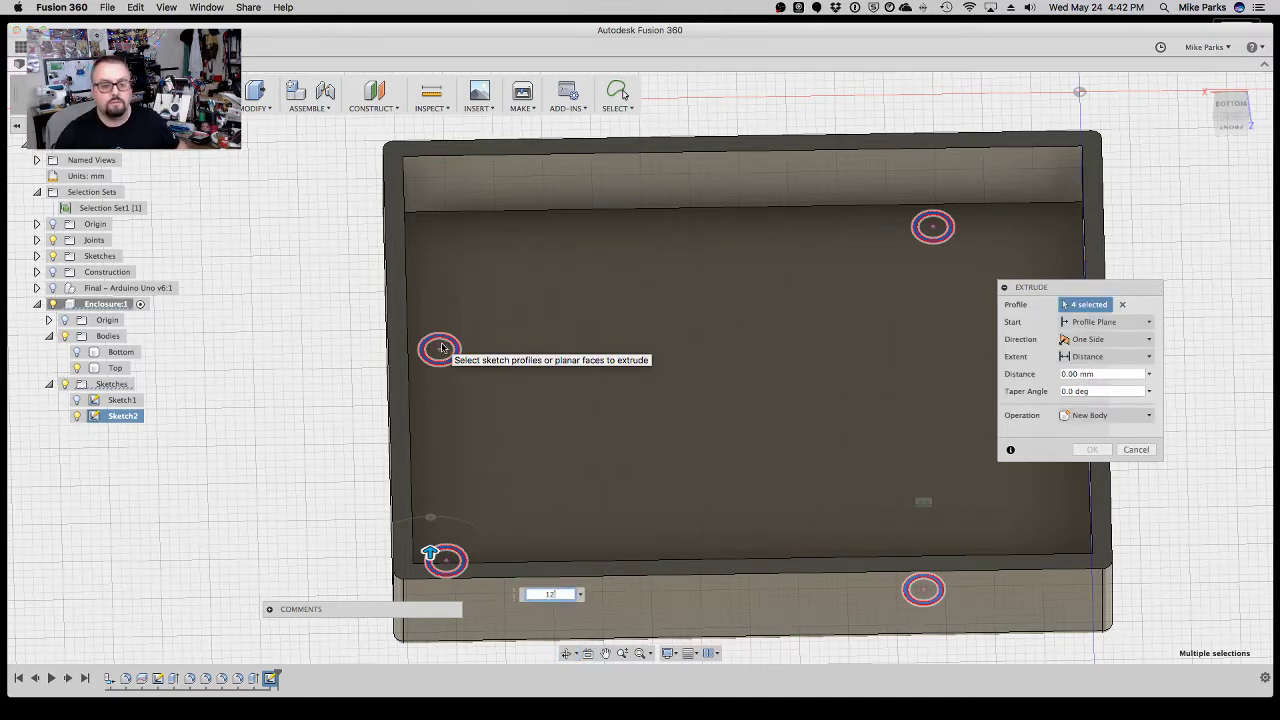
{"action": "key", "text": "Return"}
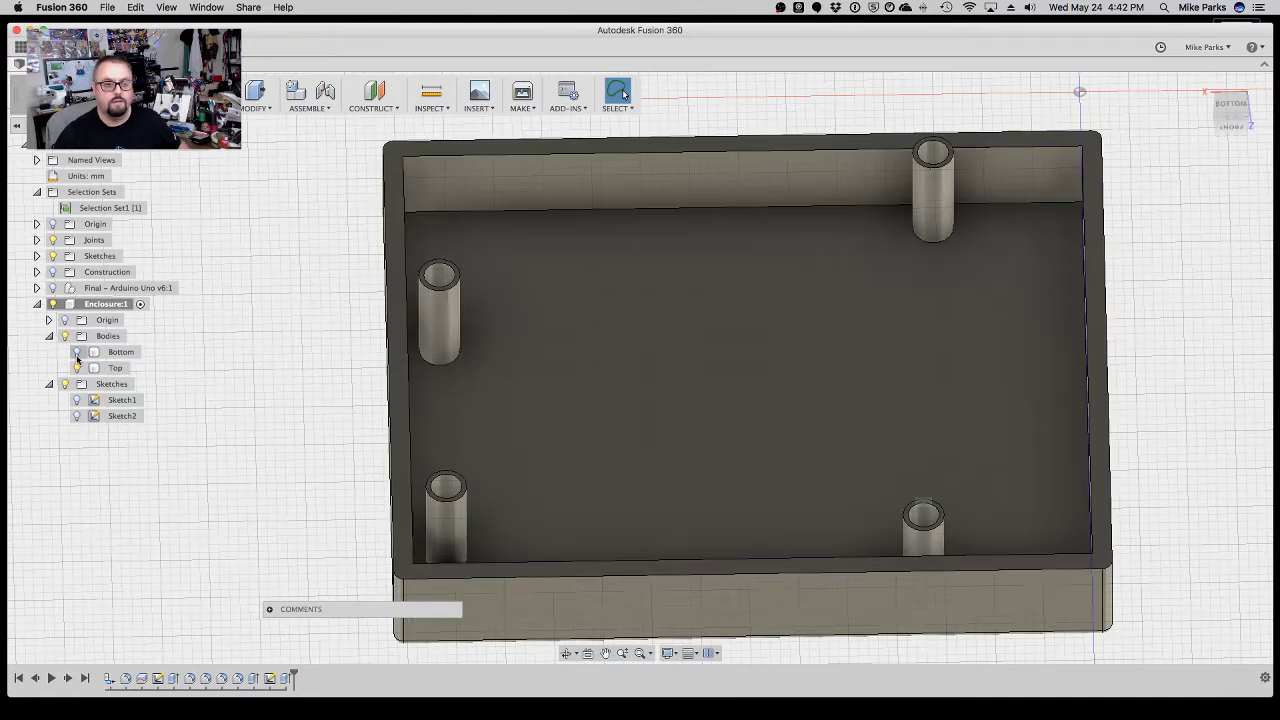
Show the Bottom body of the enclosure together with the Top body.
{"action": "left_click", "coordinate": [77, 353]}
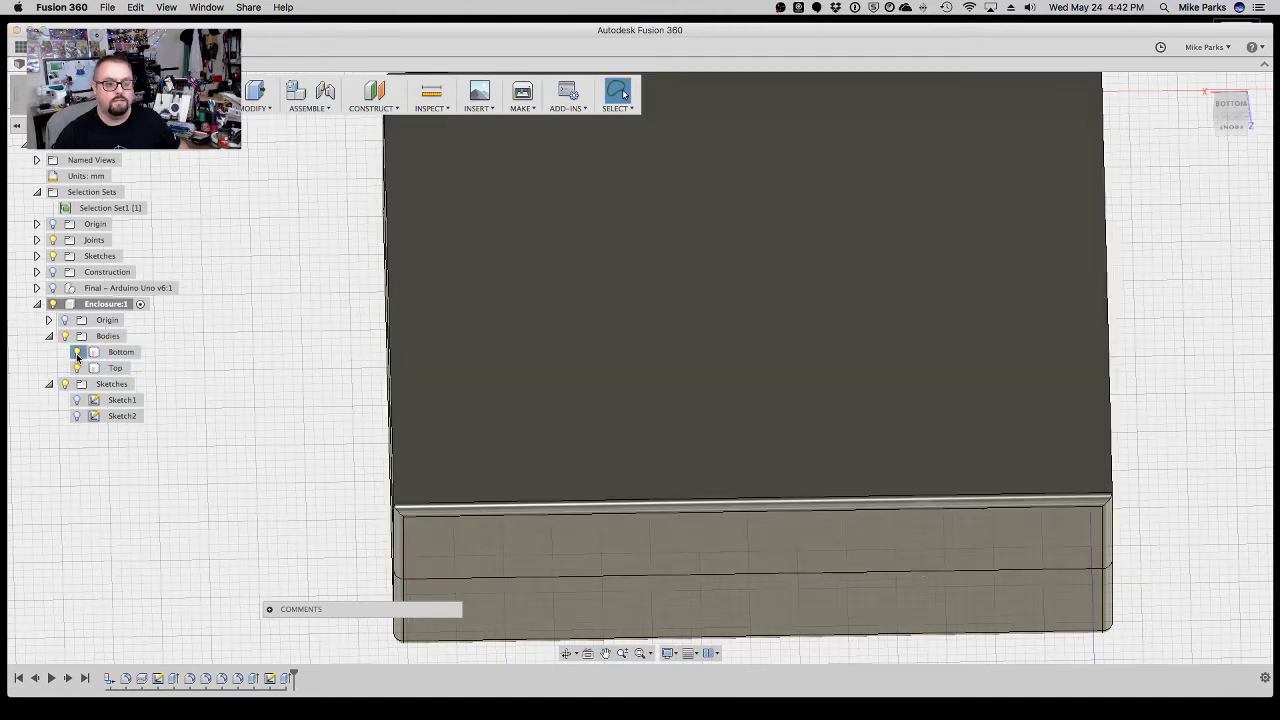
{"action": "left_click", "coordinate": [77, 354]}
{"action": "left_click", "coordinate": [77, 353]}
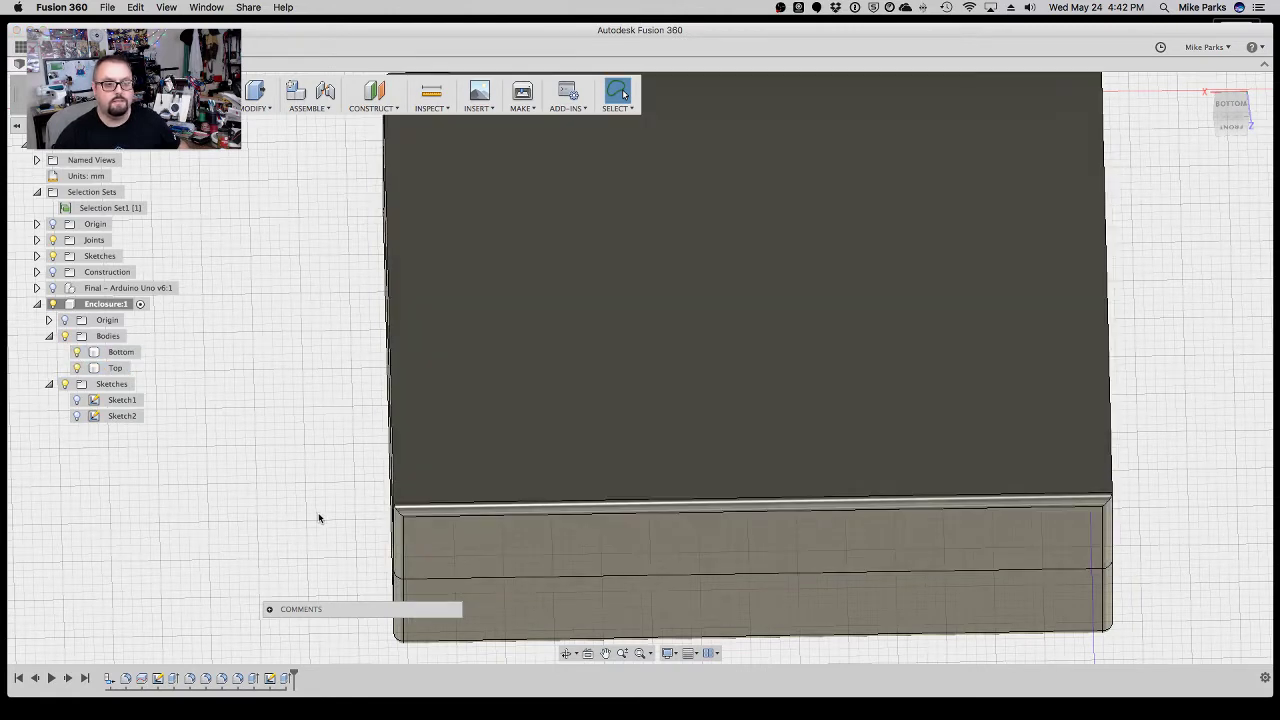
Set the visual style to Shaded with Hidden Edges for a three-quarter view of the closed enclosure.
{"action": "left_click", "coordinate": [565, 654]}
{"action": "left_click_drag", "start_coordinate": [334, 531], "coordinate": [494, 454]}
{"action": "scroll", "coordinate": [488, 451], "scroll_direction": "down", "scroll_amount": 5}
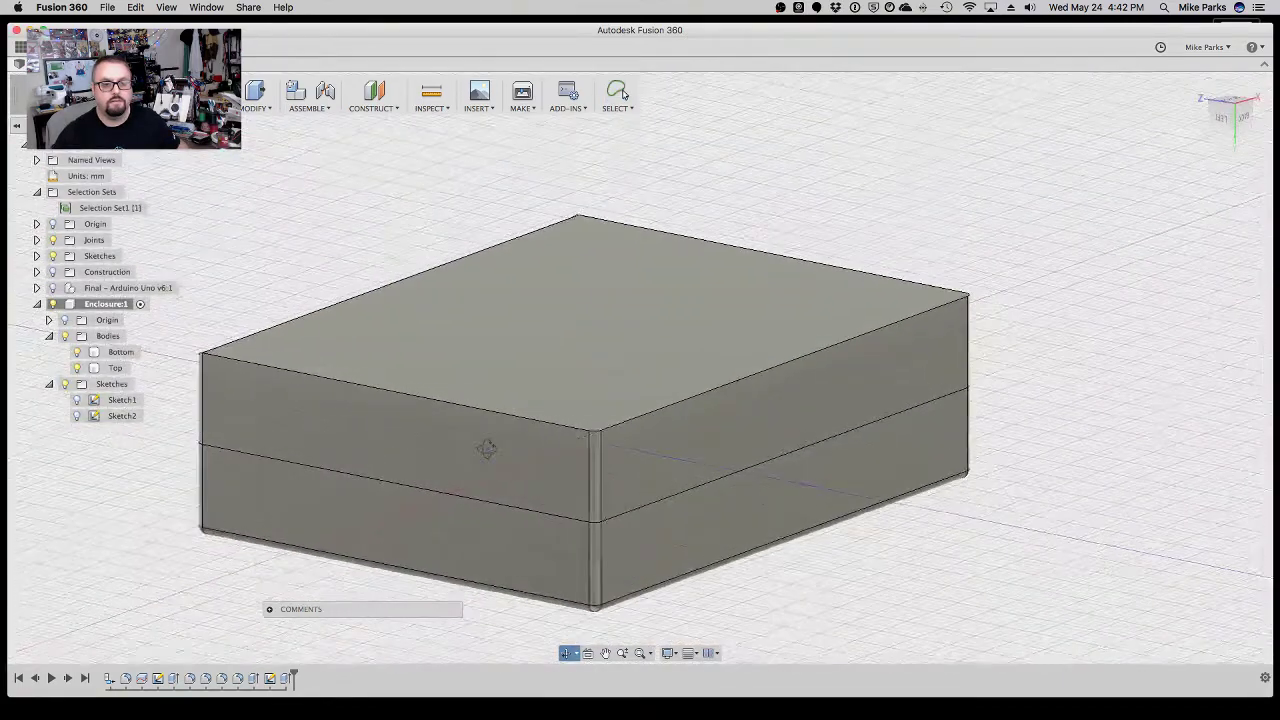
{"action": "left_click_drag", "start_coordinate": [622, 558], "coordinate": [565, 506]}
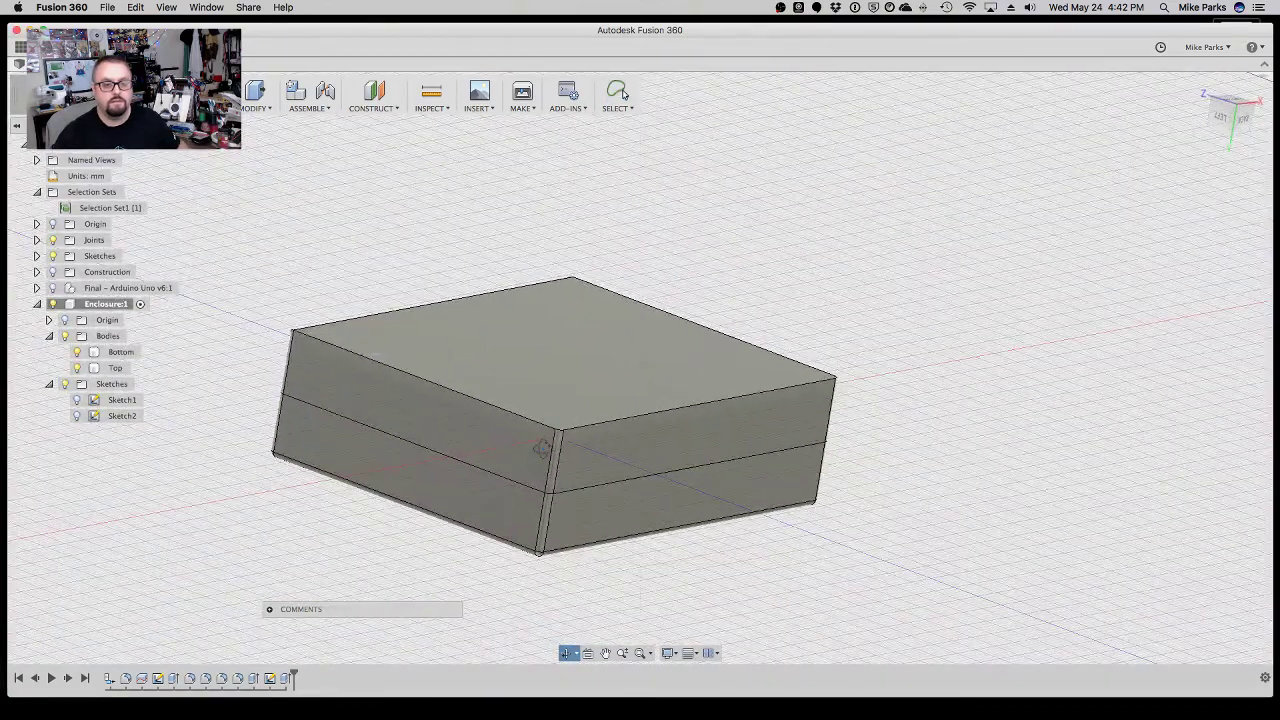
{"action": "key", "text": "Escape"}
{"action": "left_click", "coordinate": [715, 655]}
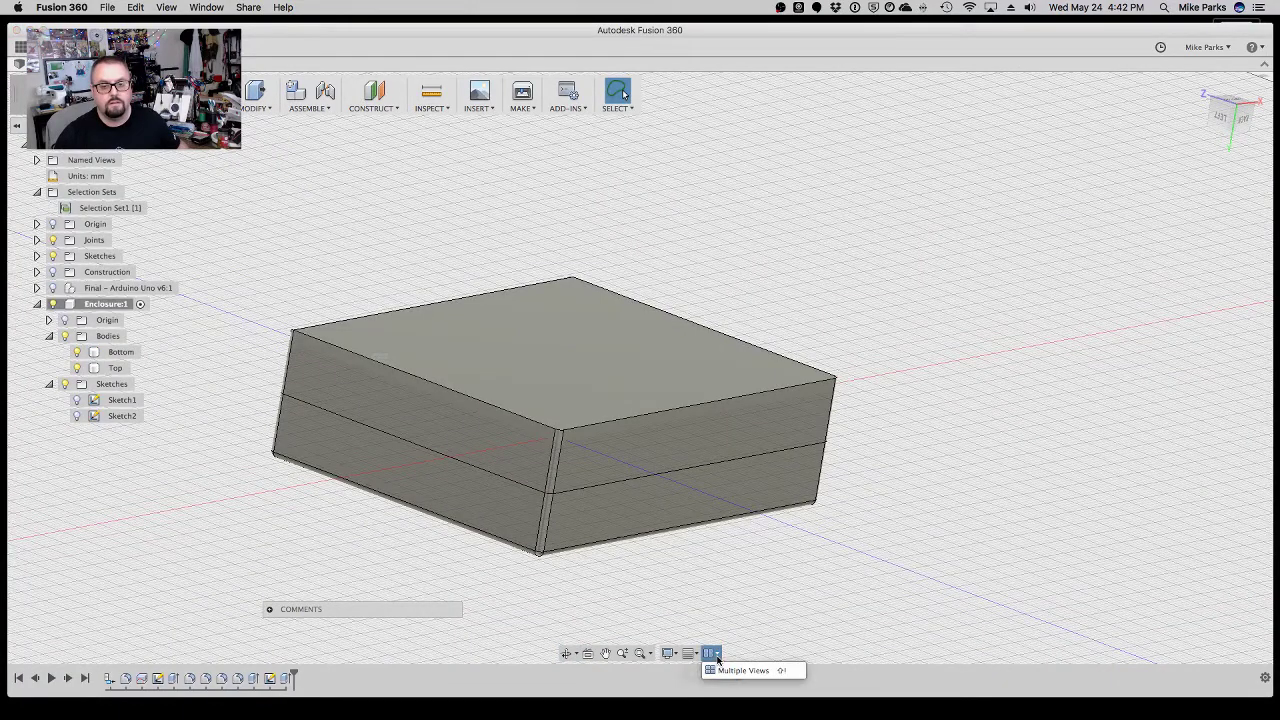
{"action": "left_click", "coordinate": [668, 653]}
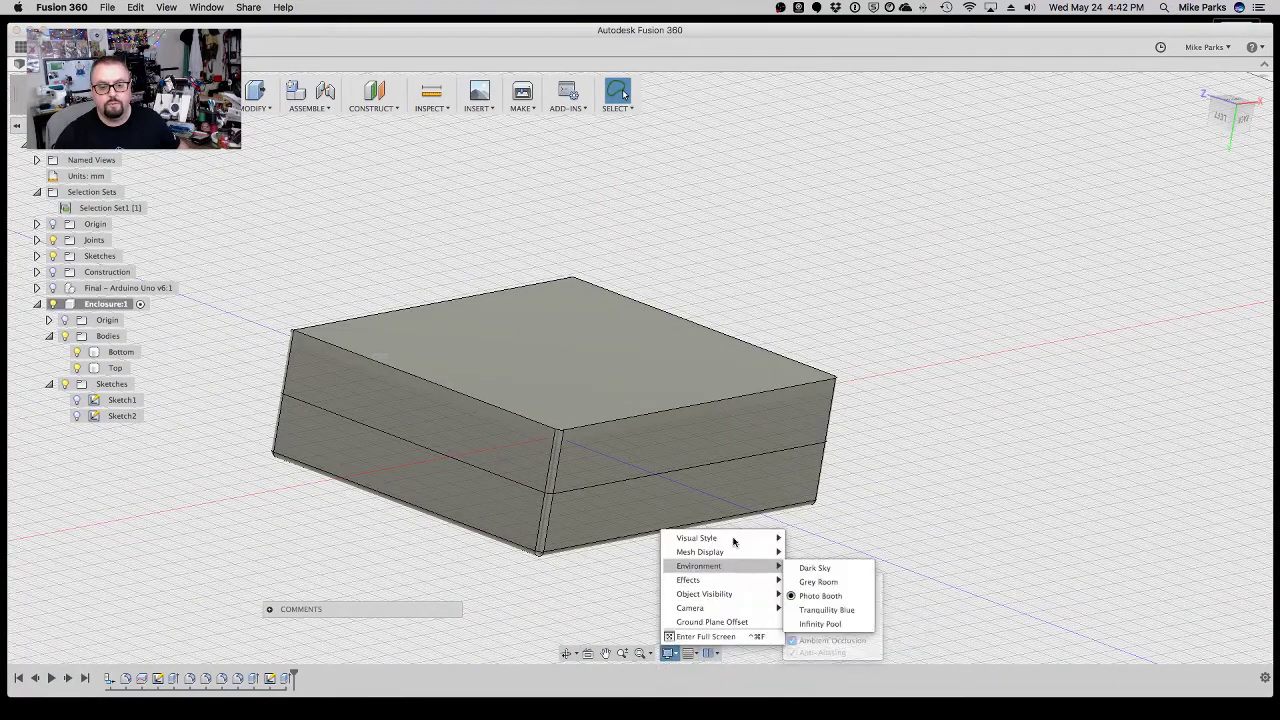
{"action": "left_click", "coordinate": [830, 565]}
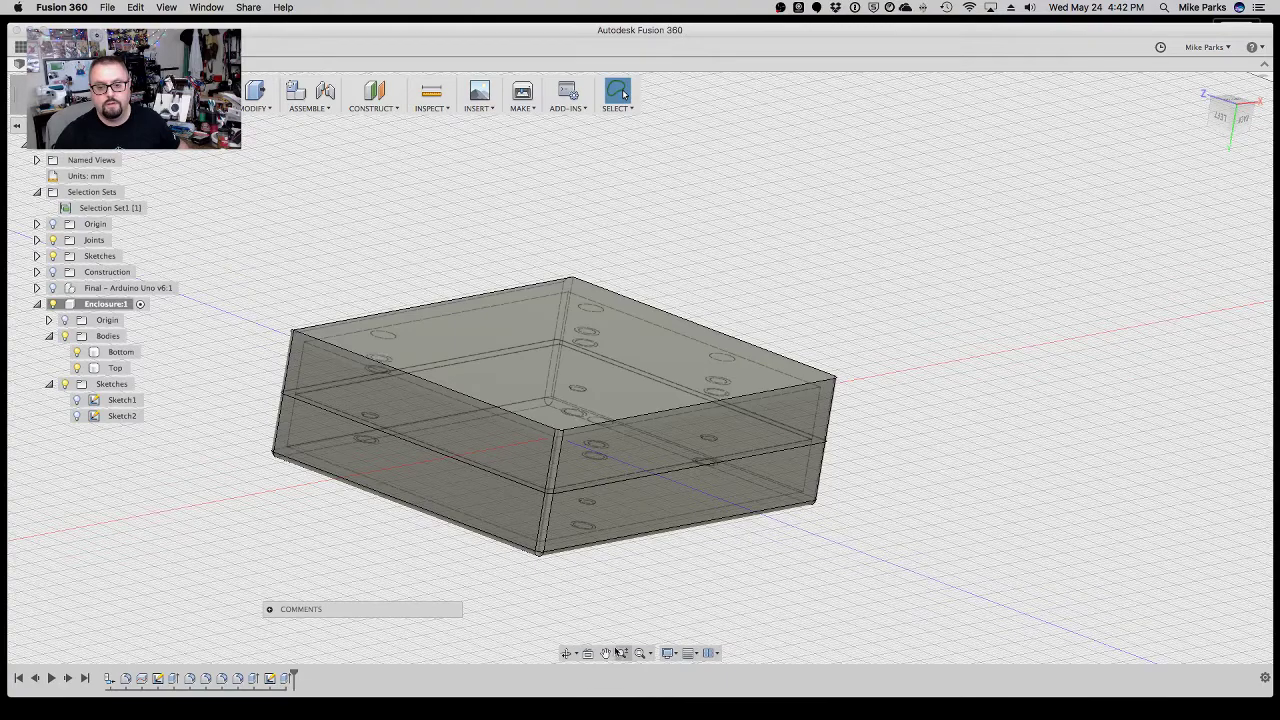
Set the visual style to Wireframe with Hidden Edges and examine the standoffs inside the enclosure, ending in the home view.
{"action": "left_click", "coordinate": [668, 653]}
{"action": "mouse_move", "coordinate": [735, 538]}
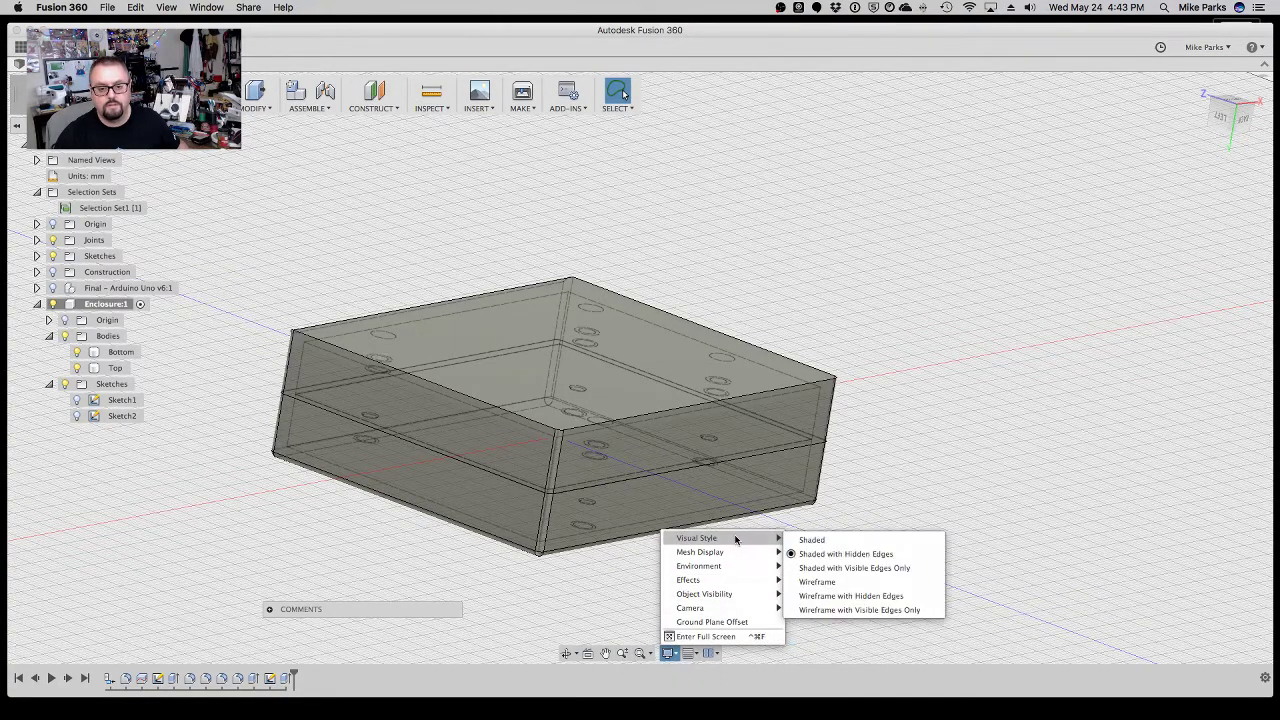
{"action": "left_click", "coordinate": [813, 607]}
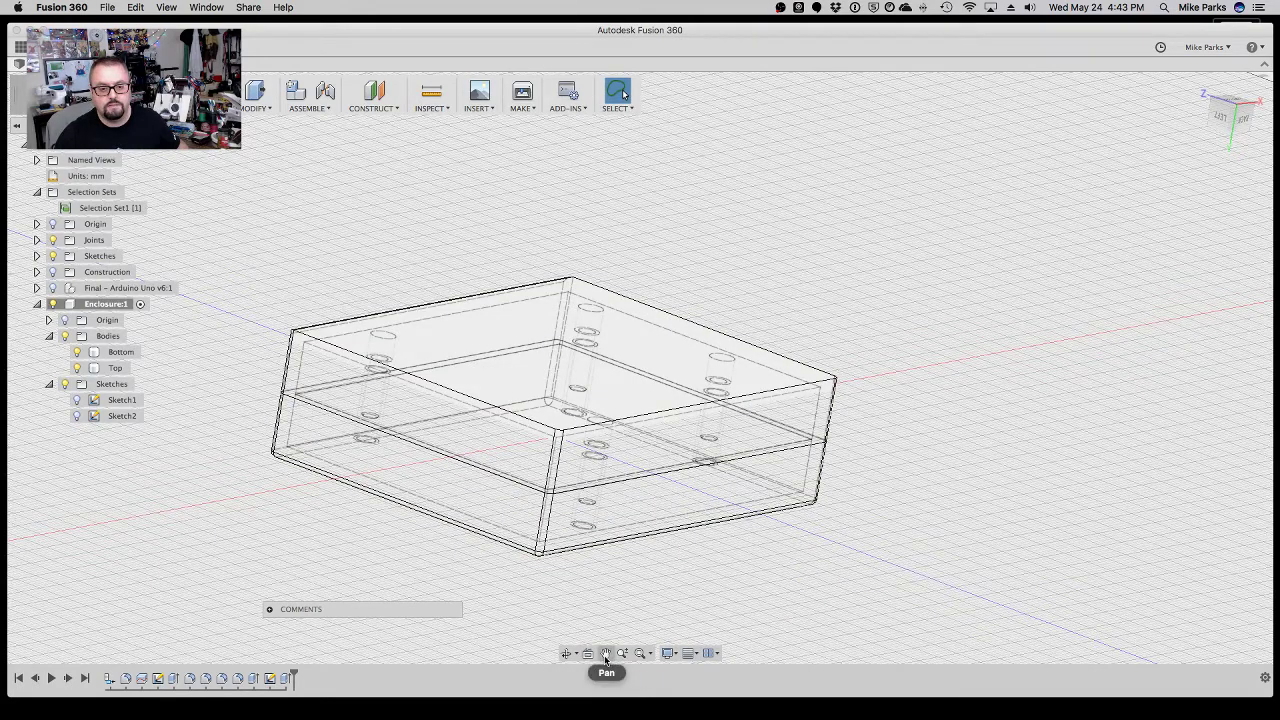
{"action": "left_click", "coordinate": [566, 653]}
{"action": "mouse_move", "coordinate": [560, 610]}
{"action": "left_mouse_down"}
{"action": "mouse_move", "coordinate": [527, 578]}
{"action": "mouse_move", "coordinate": [563, 554]}
{"action": "mouse_move", "coordinate": [706, 540]}
{"action": "left_mouse_up"}
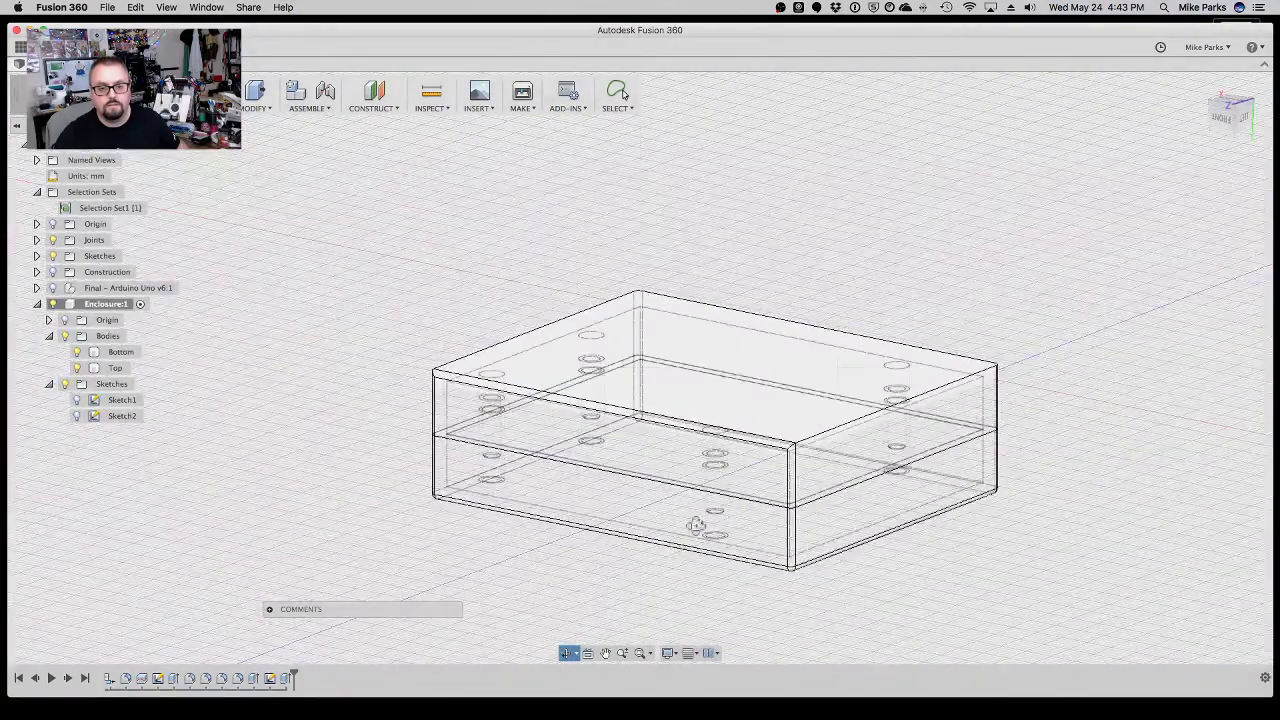
{"action": "scroll", "coordinate": [708, 550], "scroll_direction": "up", "scroll_amount": 5}
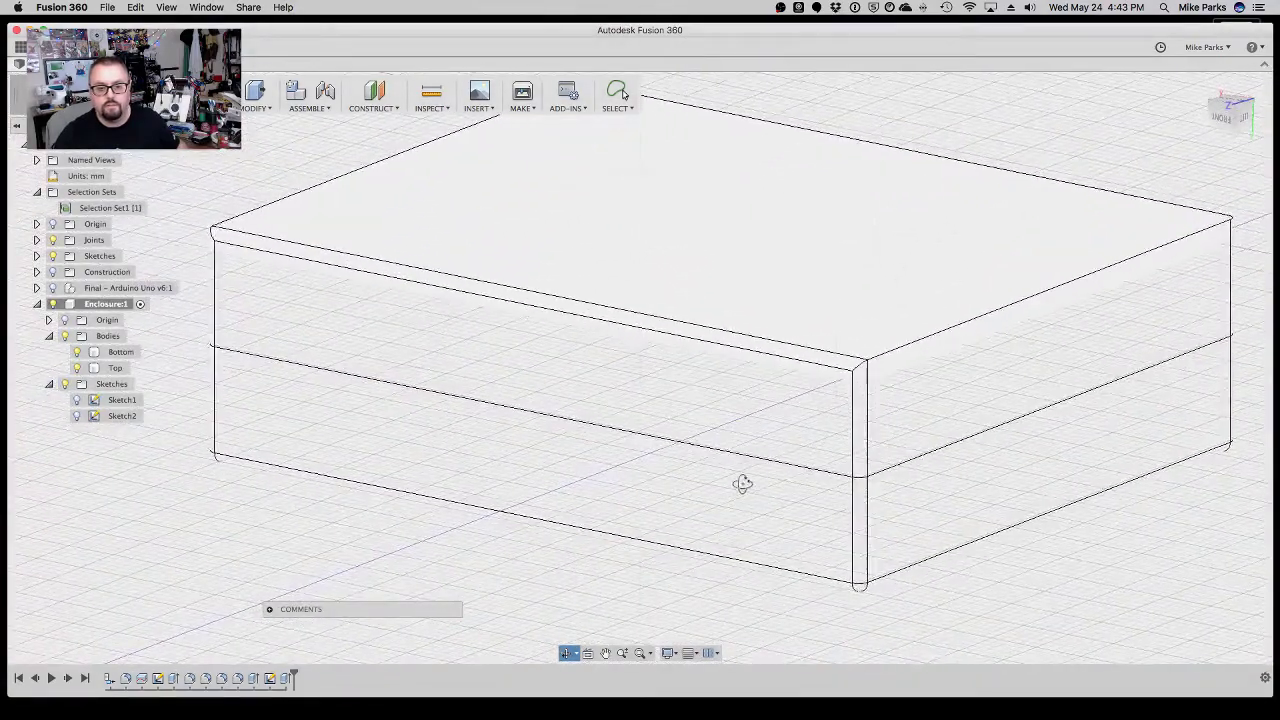
{"action": "key", "text": "Escape"}
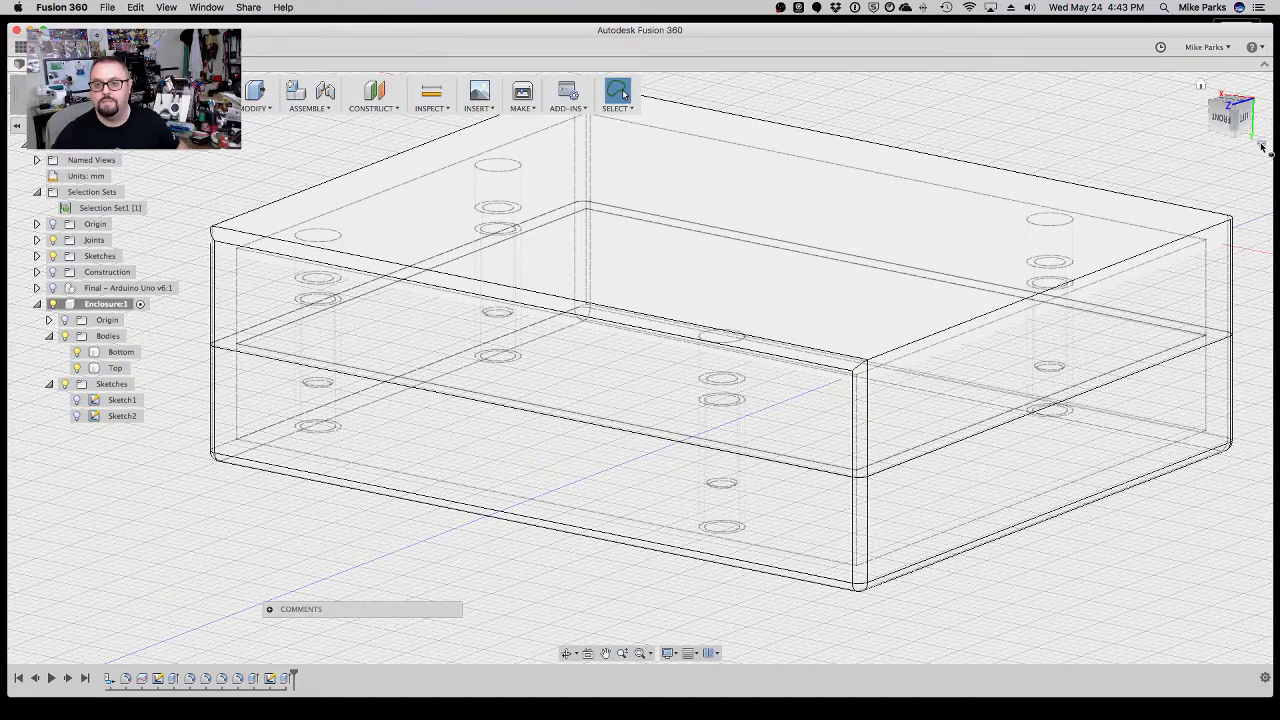
{"action": "left_click", "coordinate": [1261, 146]}
{"action": "left_click", "coordinate": [1202, 88]}
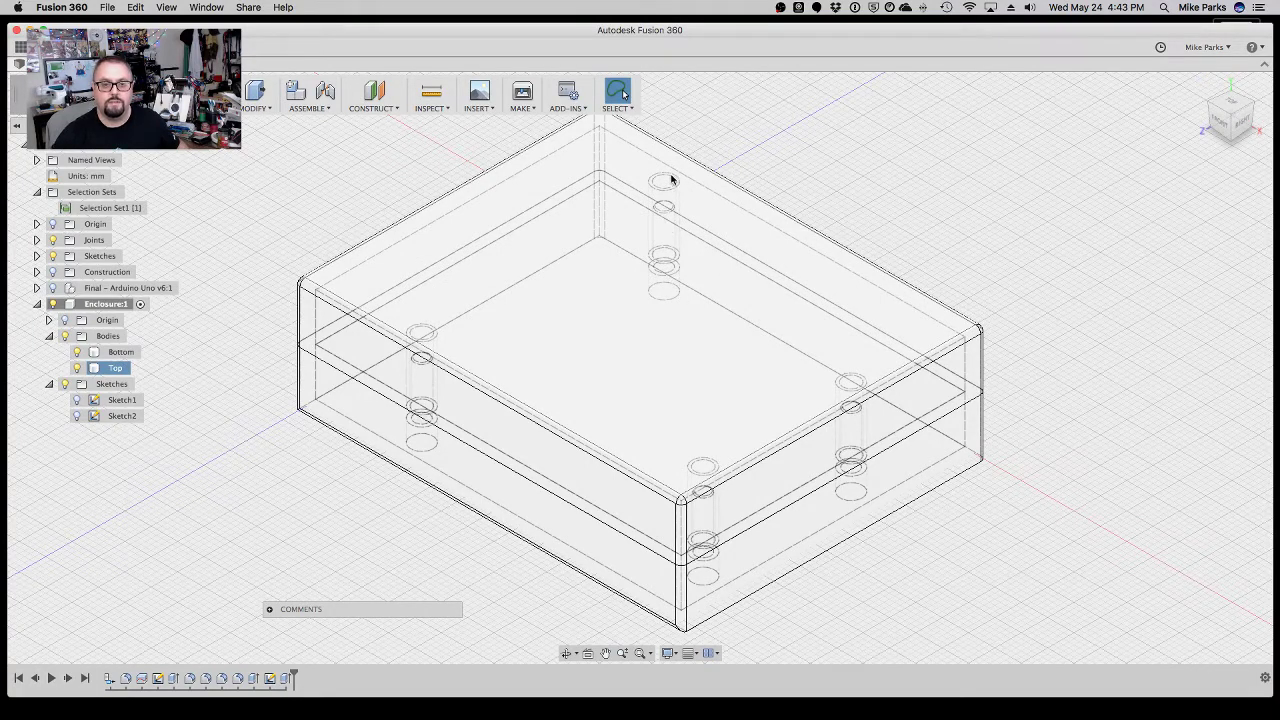
{"action": "left_click", "coordinate": [620, 634]}
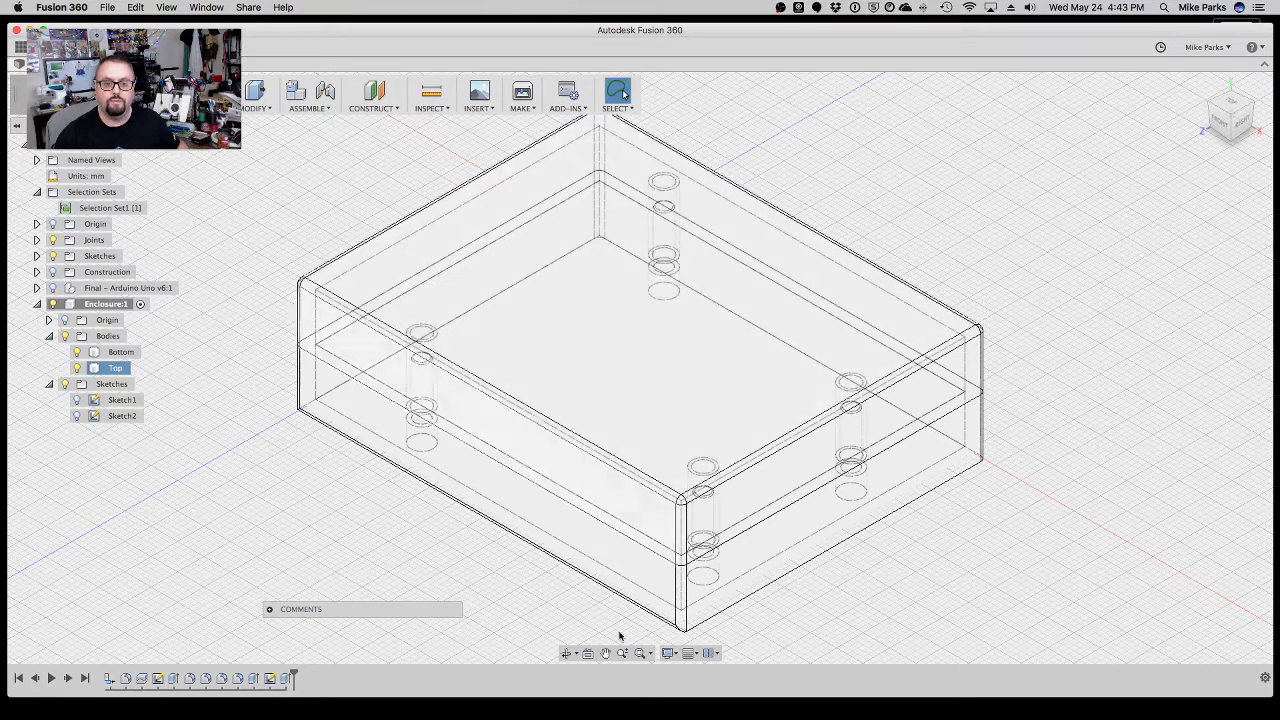
Show the Arduino Uno component and examine how it sits inside the wireframe enclosure.
{"action": "left_click", "coordinate": [54, 288]}
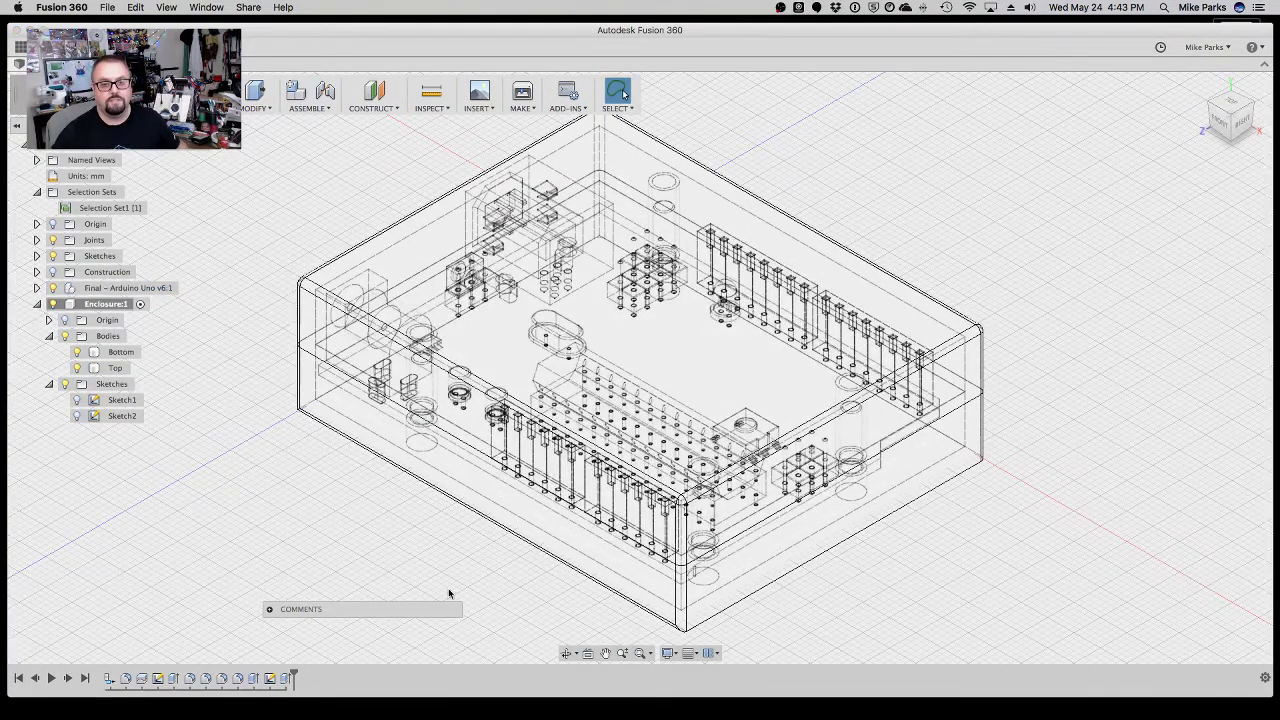
{"action": "left_click", "coordinate": [566, 653]}
{"action": "left_click_drag", "start_coordinate": [403, 597], "coordinate": [509, 572]}
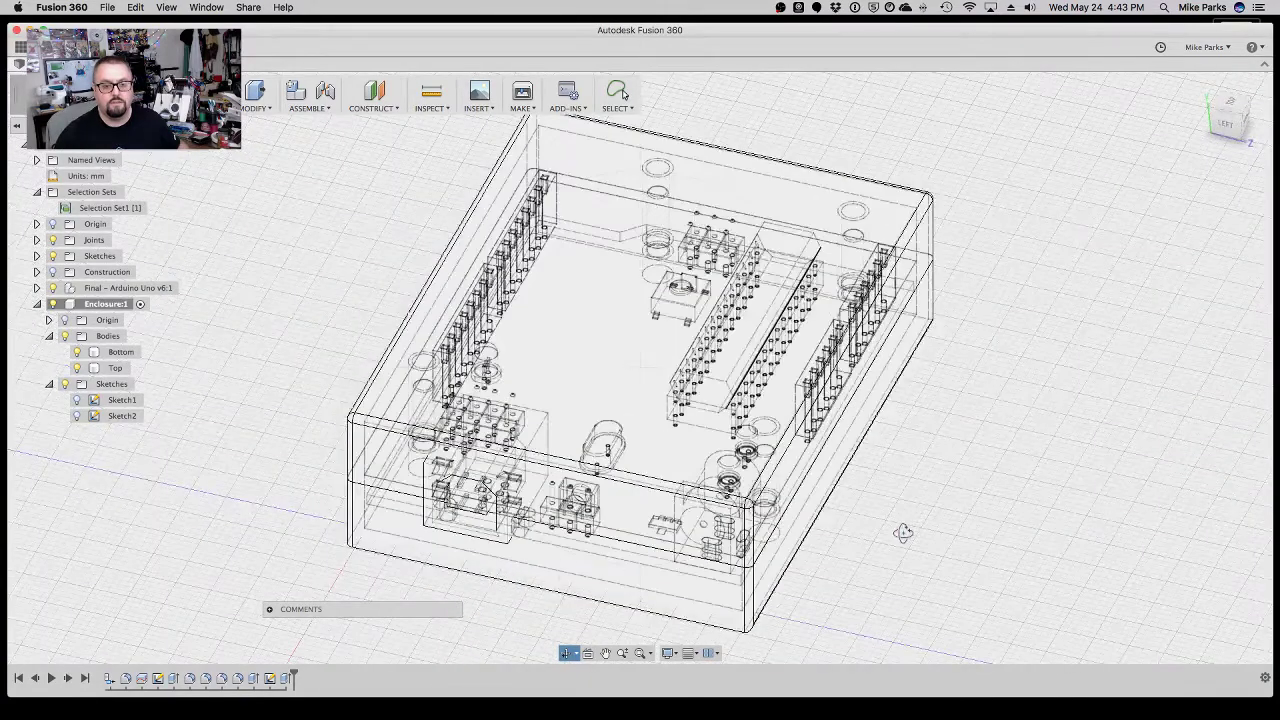
{"action": "left_click_drag", "start_coordinate": [909, 529], "coordinate": [829, 560]}
{"action": "left_click_drag", "start_coordinate": [346, 514], "coordinate": [433, 437]}
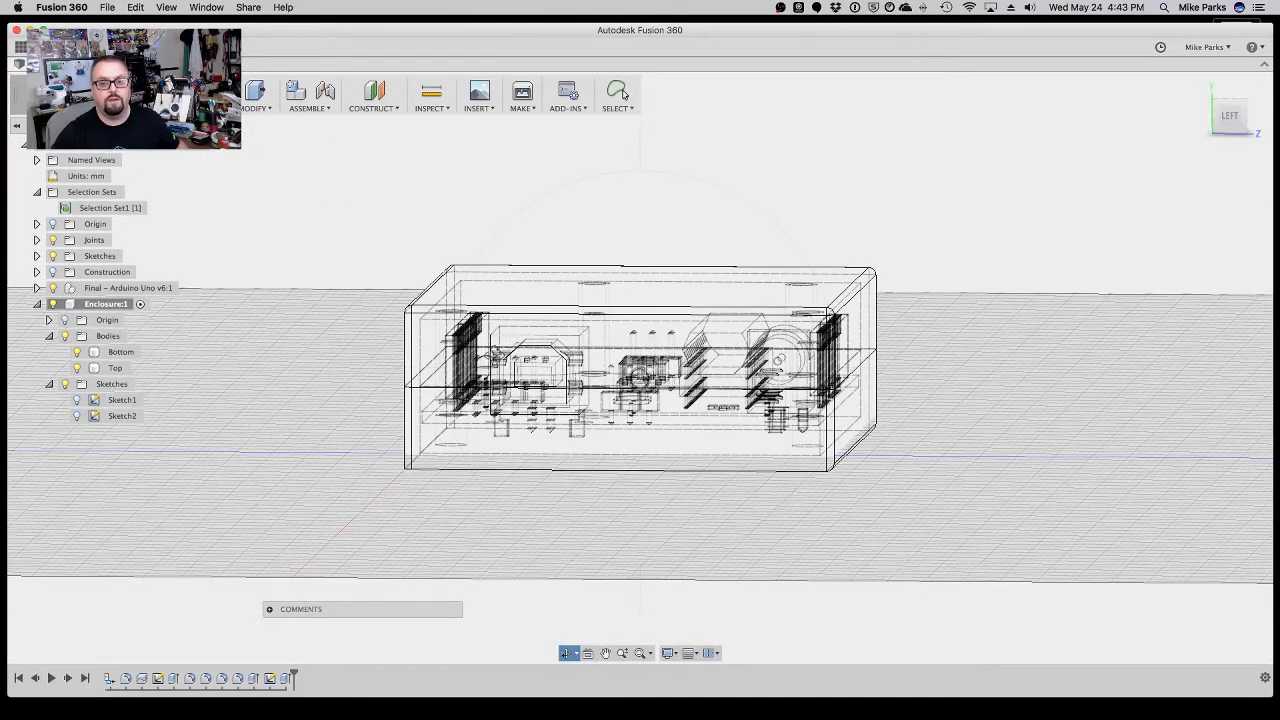
{"action": "key", "text": "Escape"}
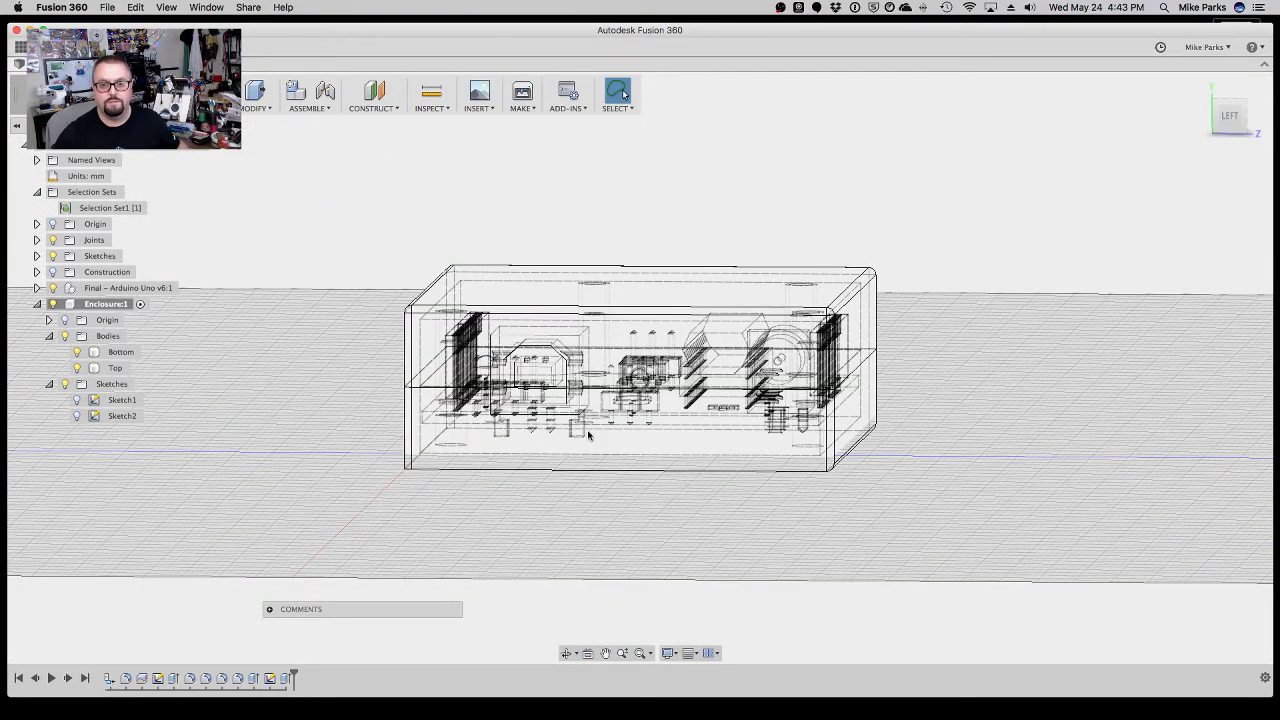
Set the visual style to Shaded with Visible Edges Only and face the enclosure's left side, where the USB connector sits.
{"action": "left_click", "coordinate": [678, 657]}
{"action": "mouse_move", "coordinate": [760, 538]}
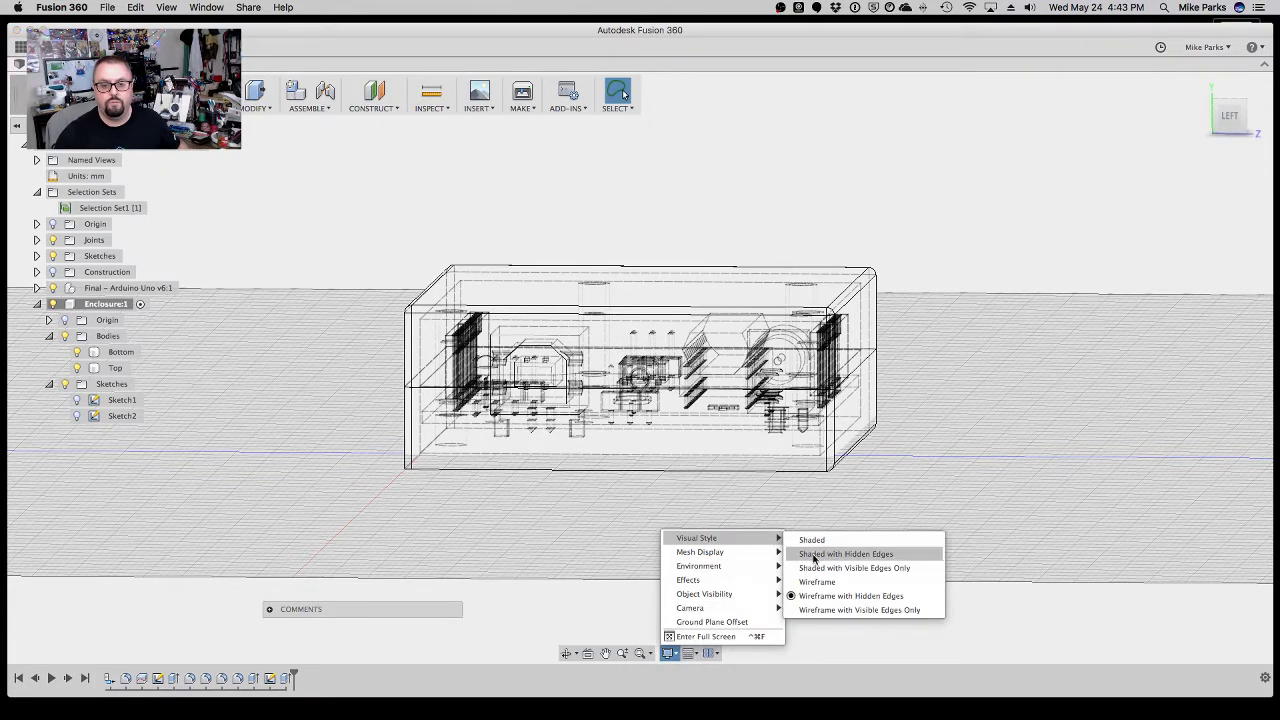
{"action": "left_click", "coordinate": [811, 568]}
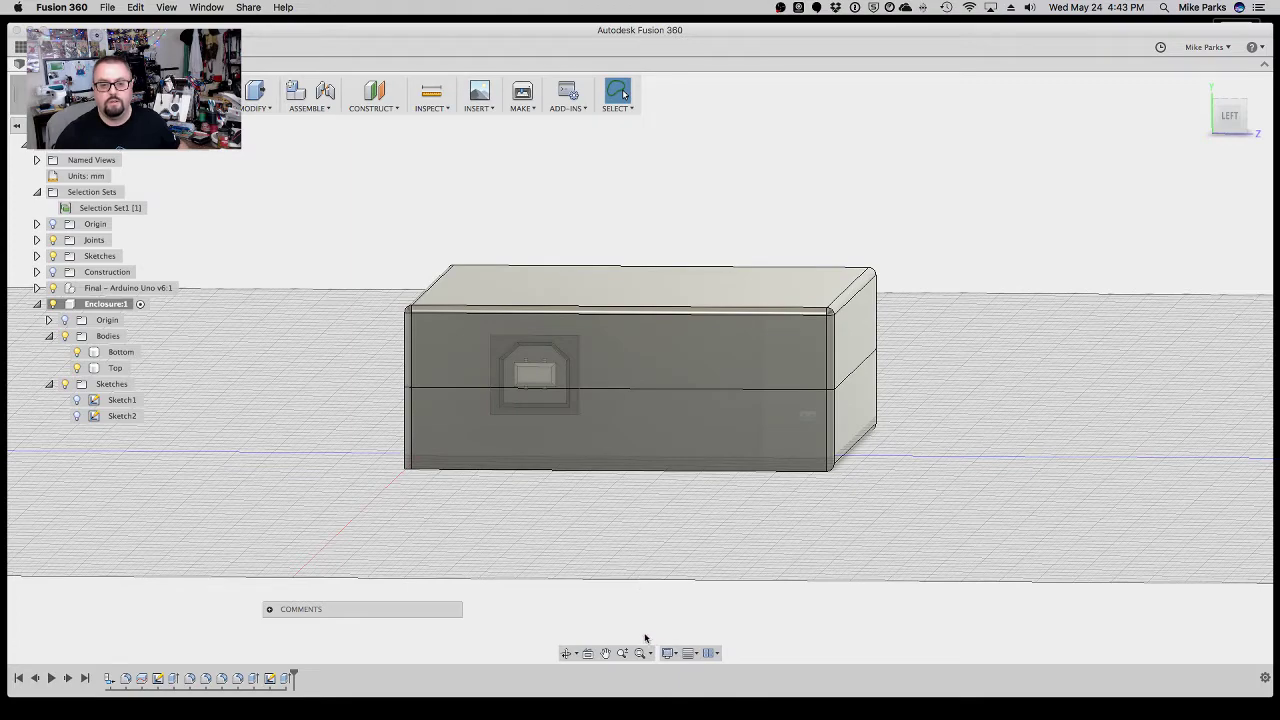
{"action": "left_click", "coordinate": [1230, 115]}
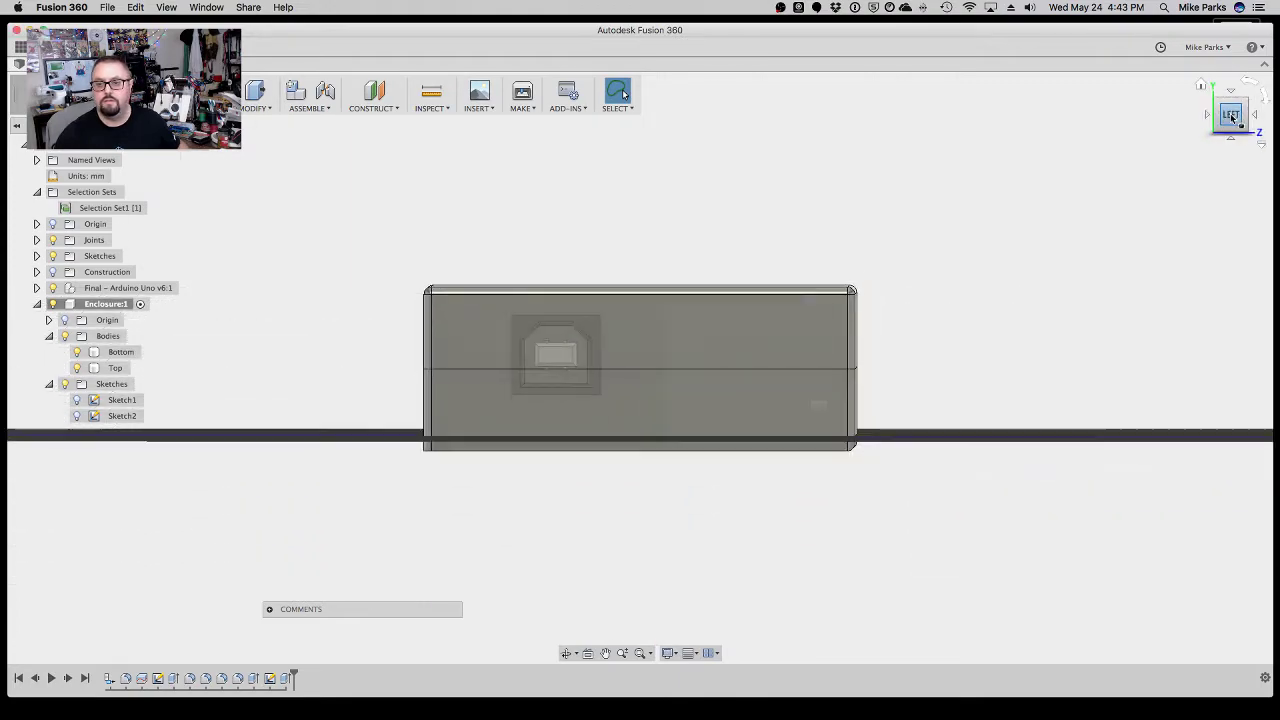
{"action": "left_click", "coordinate": [740, 310]}
{"action": "left_click", "coordinate": [180, 334]}
{"action": "left_click", "coordinate": [766, 331]}
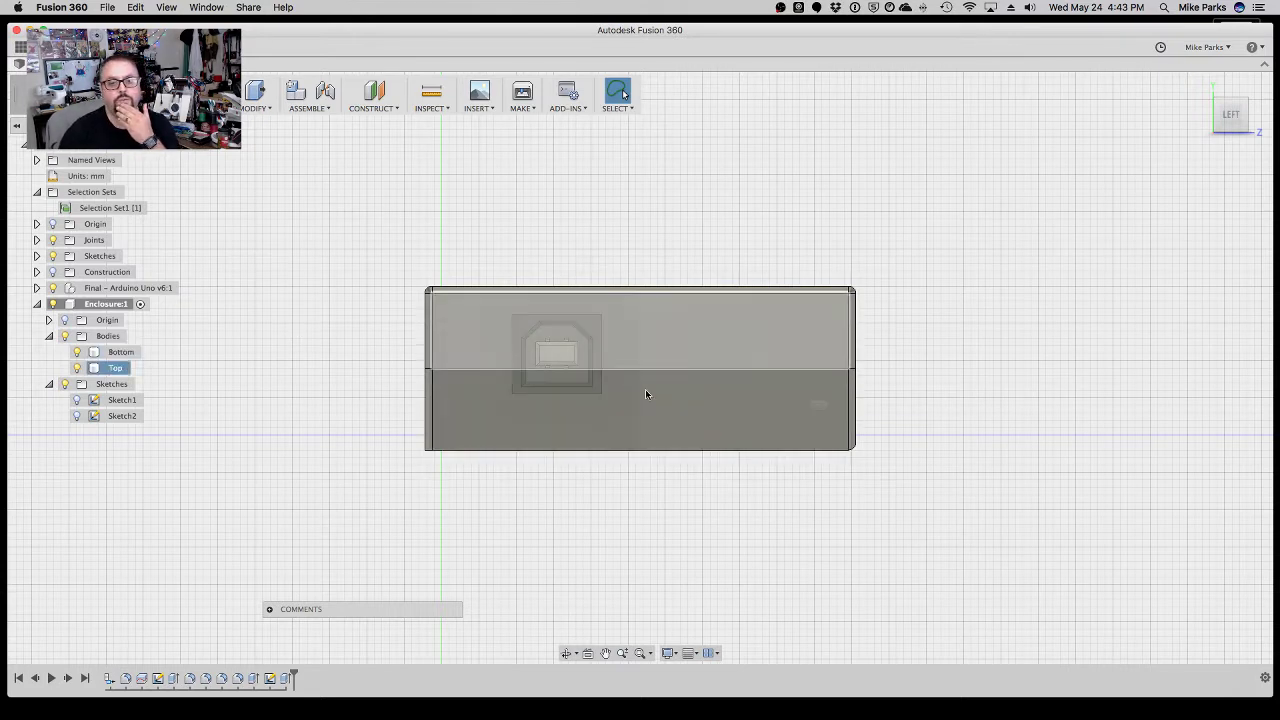
{"action": "left_click", "coordinate": [549, 385]}
{"action": "left_click", "coordinate": [548, 372]}
{"action": "left_click", "coordinate": [546, 357]}
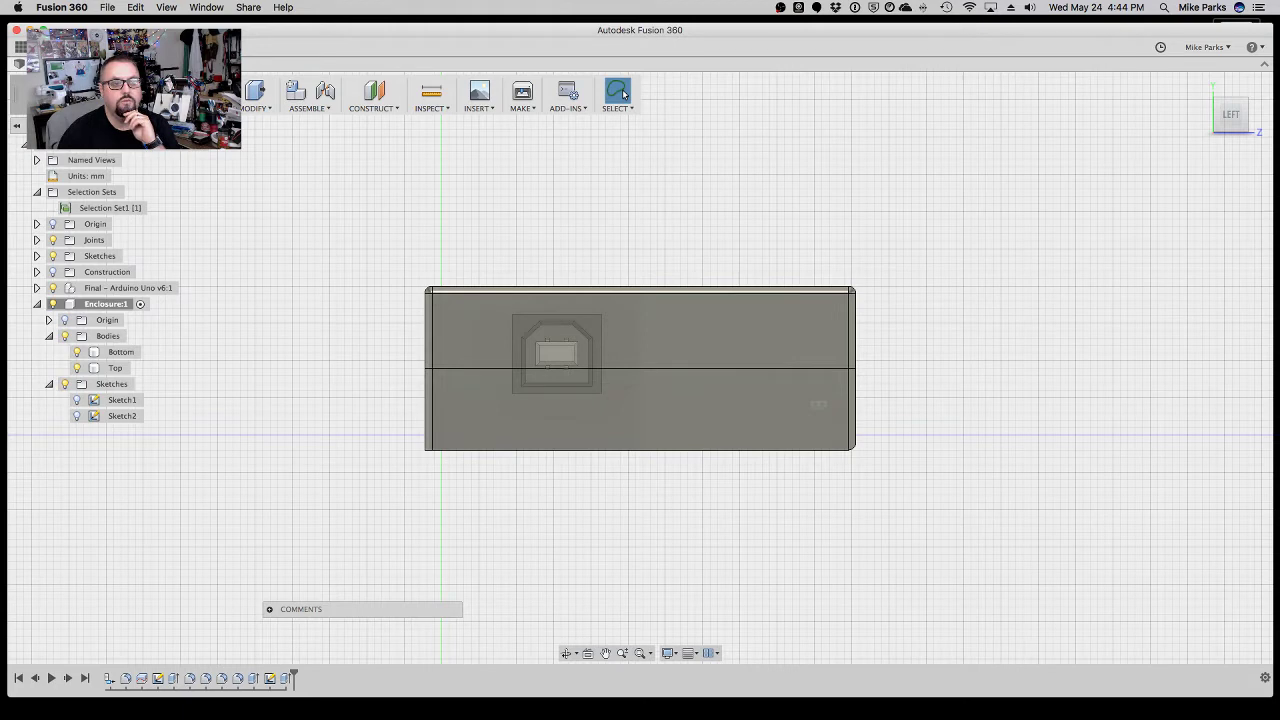
Create an offset construction plane at 0.00 mm from the Top body's left outer face.
{"action": "left_click", "coordinate": [385, 107]}
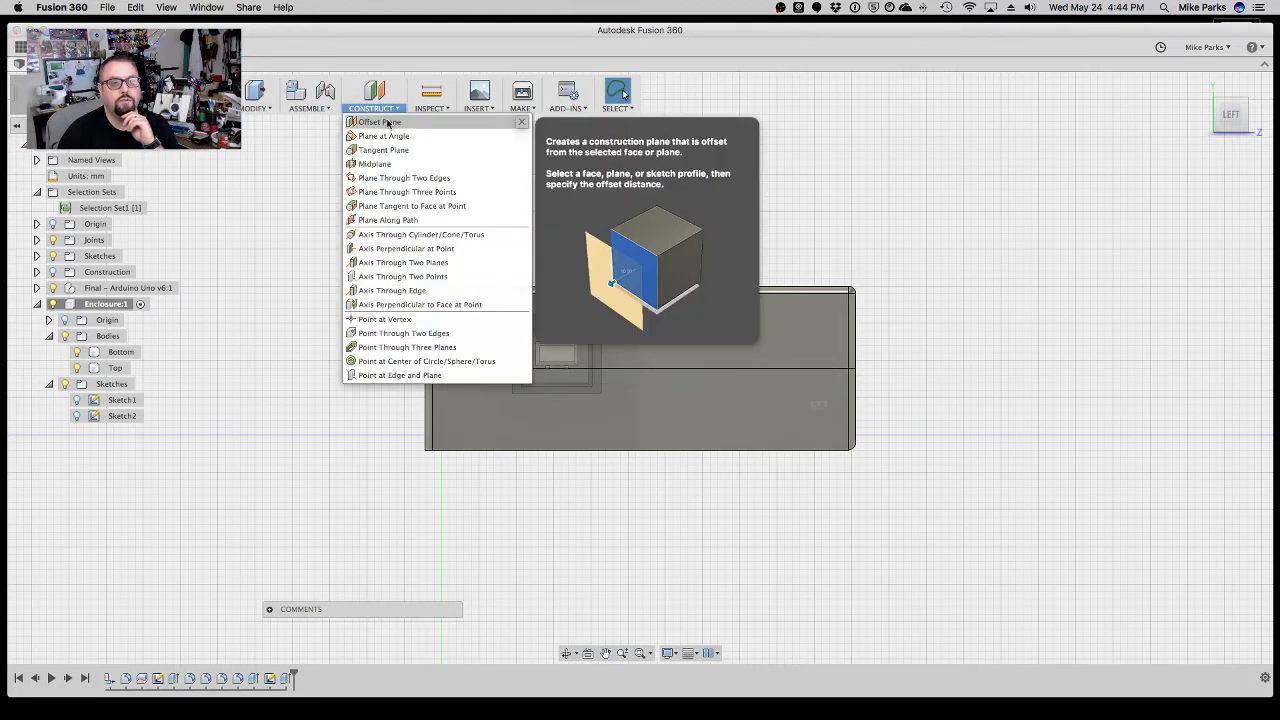
{"action": "left_click", "coordinate": [388, 122]}
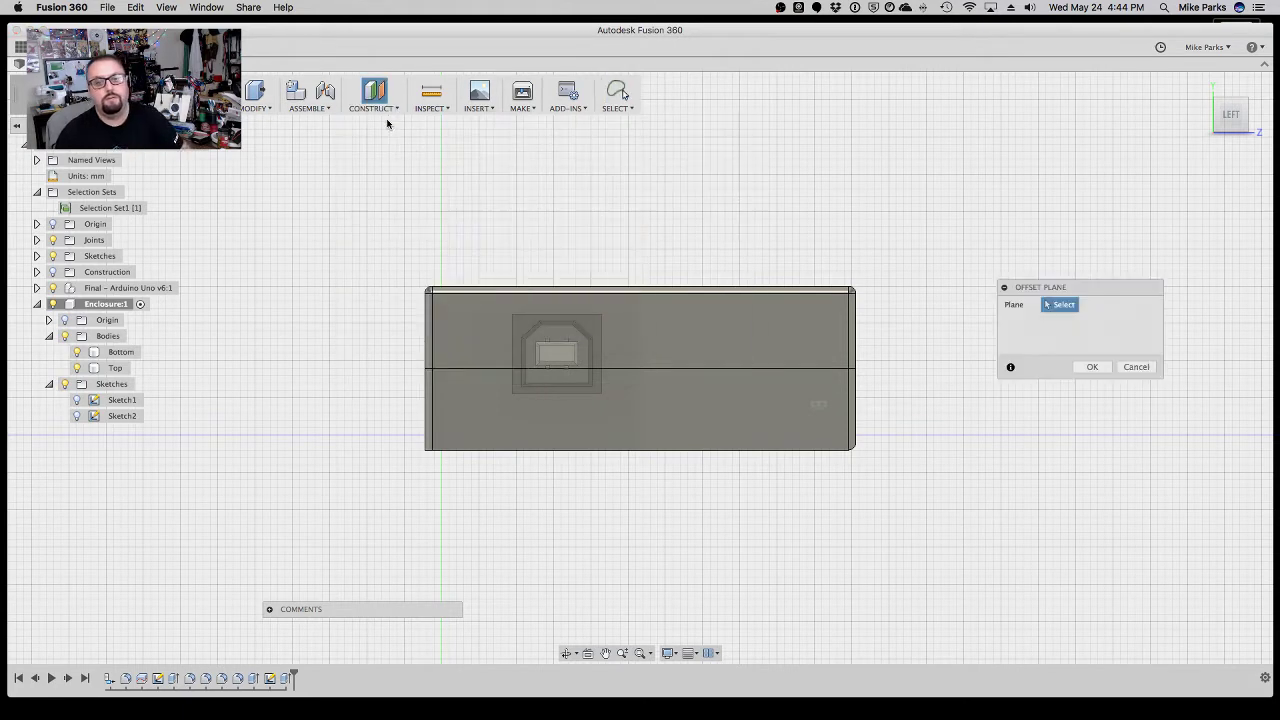
{"action": "left_click", "coordinate": [741, 335]}
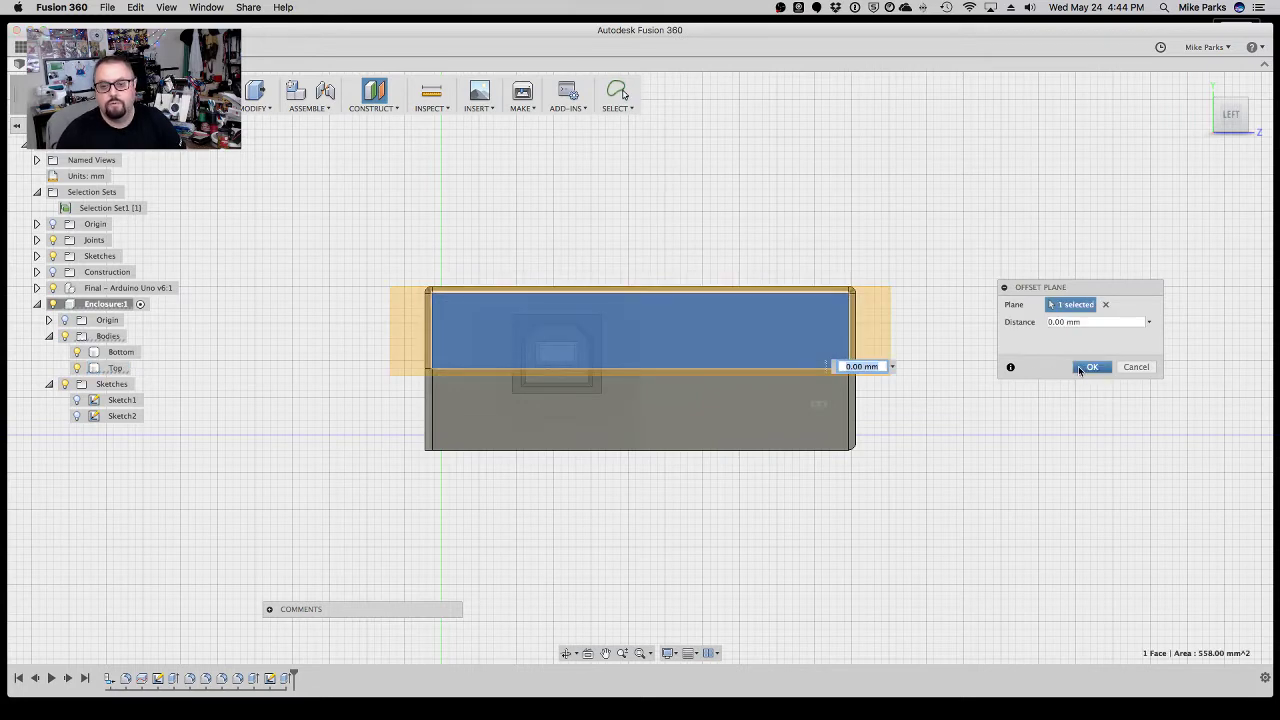
{"action": "key", "text": "Return"}
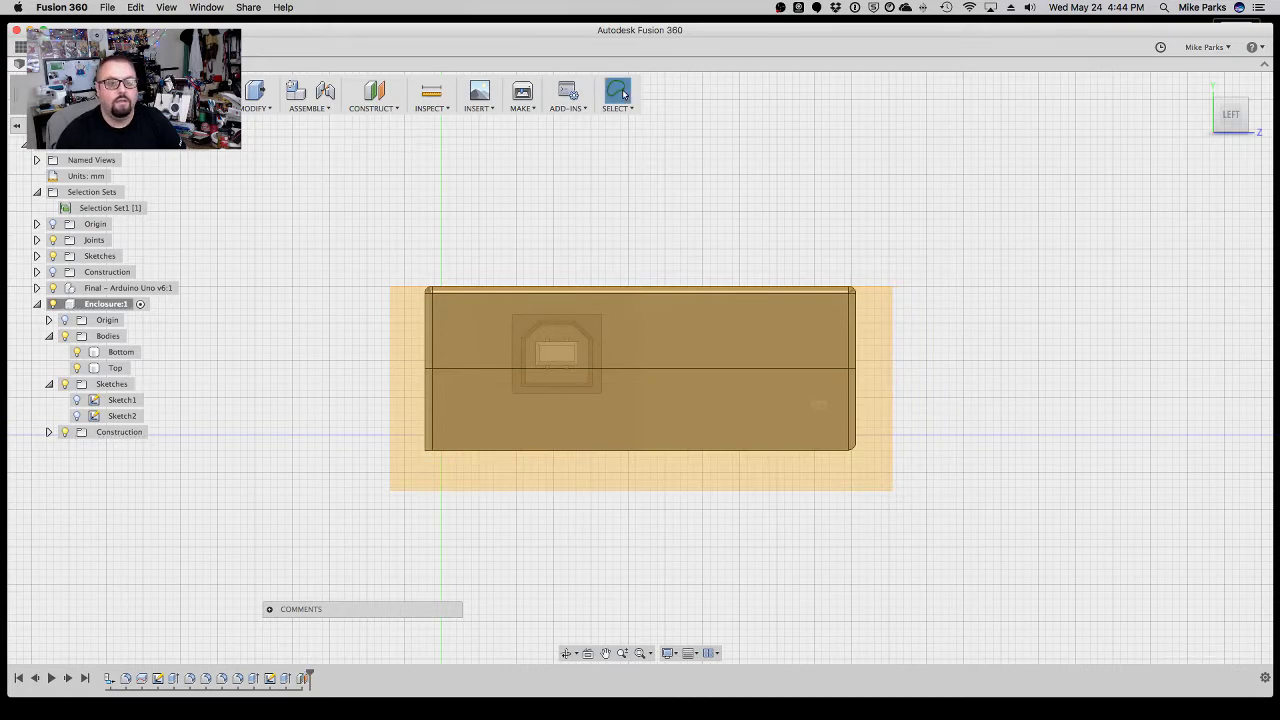
Create a sketch on the new construction plane and start the Project command in it.
{"action": "left_click", "coordinate": [674, 310]}
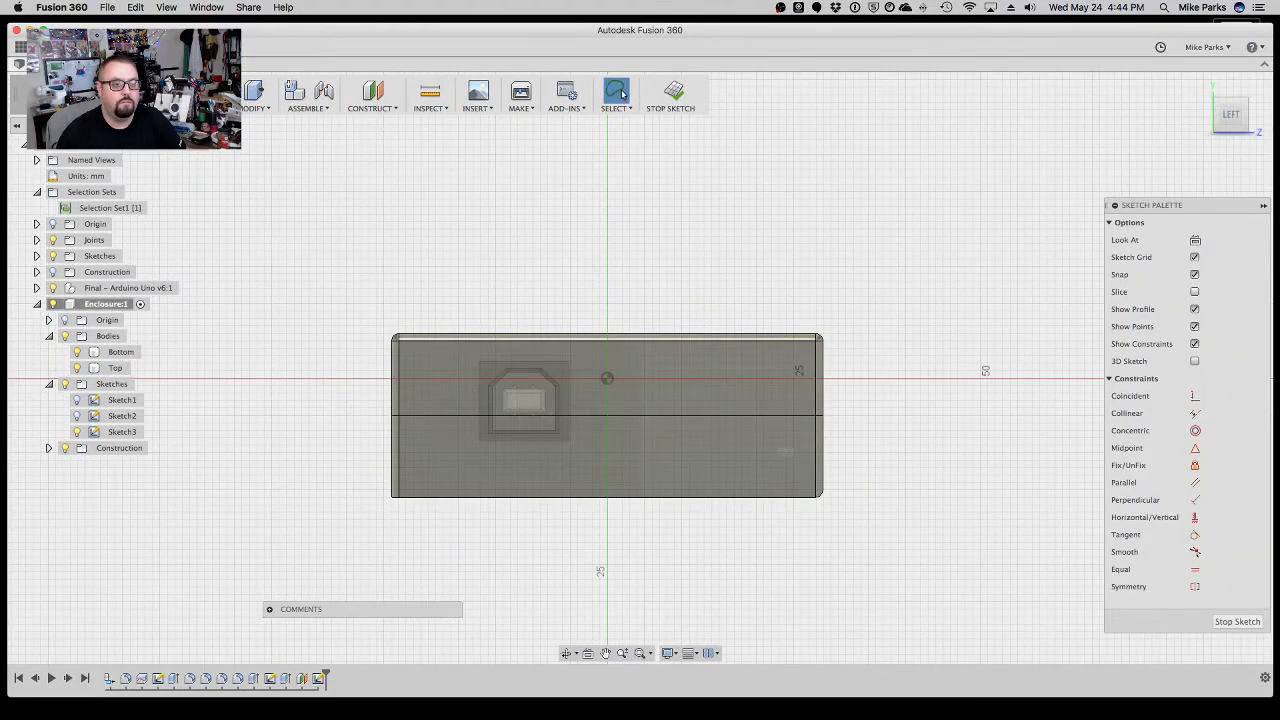
{"action": "left_click", "coordinate": [110, 100]}
{"action": "mouse_move", "coordinate": [135, 418]}
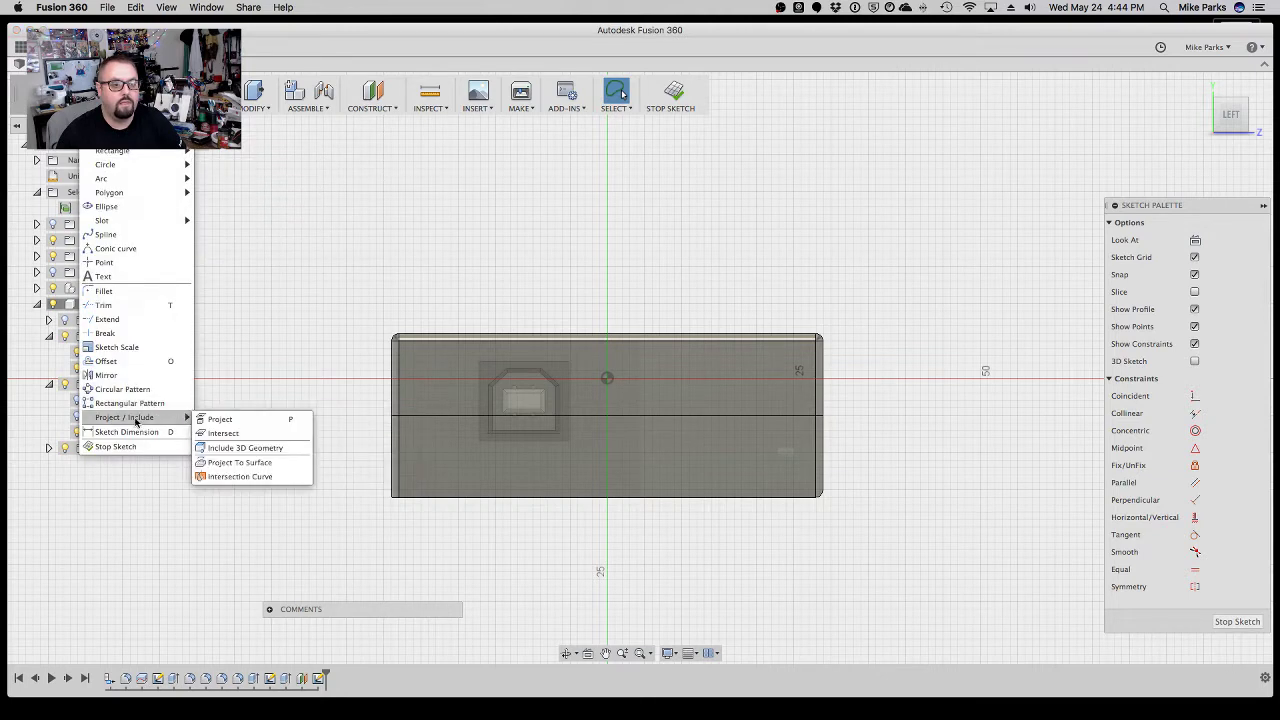
{"action": "left_click", "coordinate": [220, 420]}
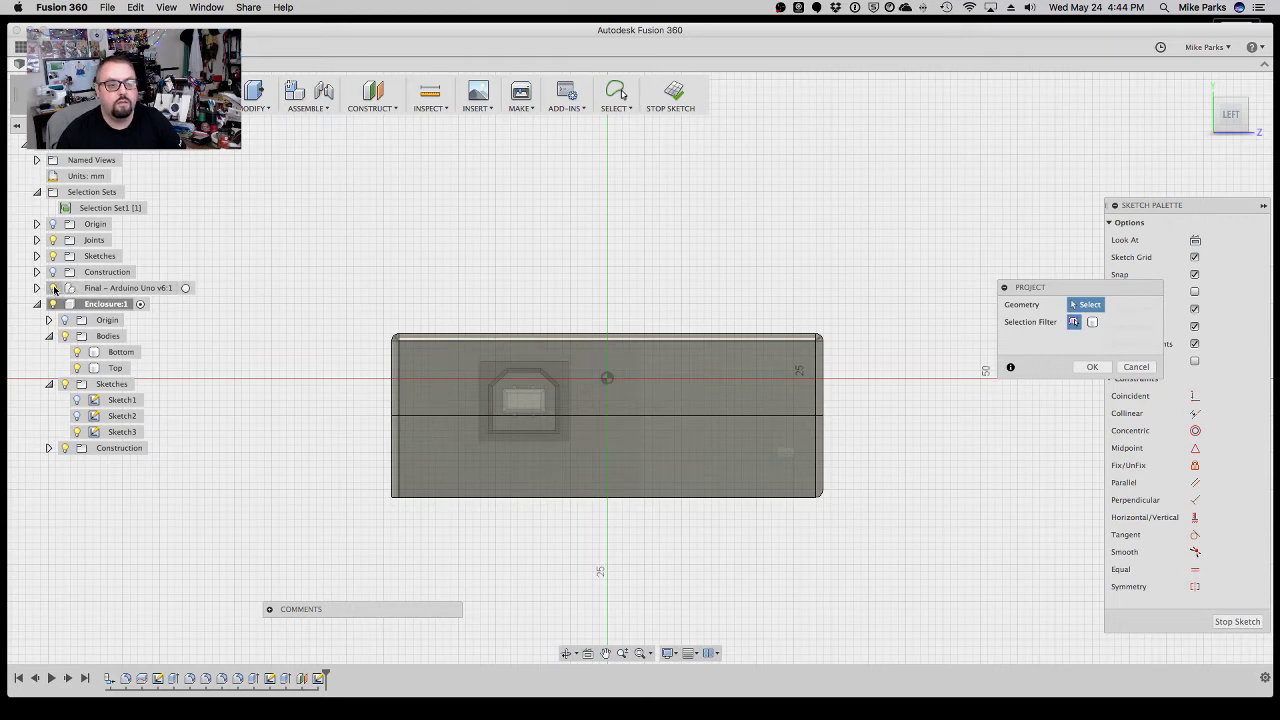
Toggle the Arduino Uno component's visibility to examine where the USB connector sits behind the enclosure's left wall.
{"action": "scroll", "coordinate": [482, 375], "scroll_direction": "up", "scroll_amount": 2}
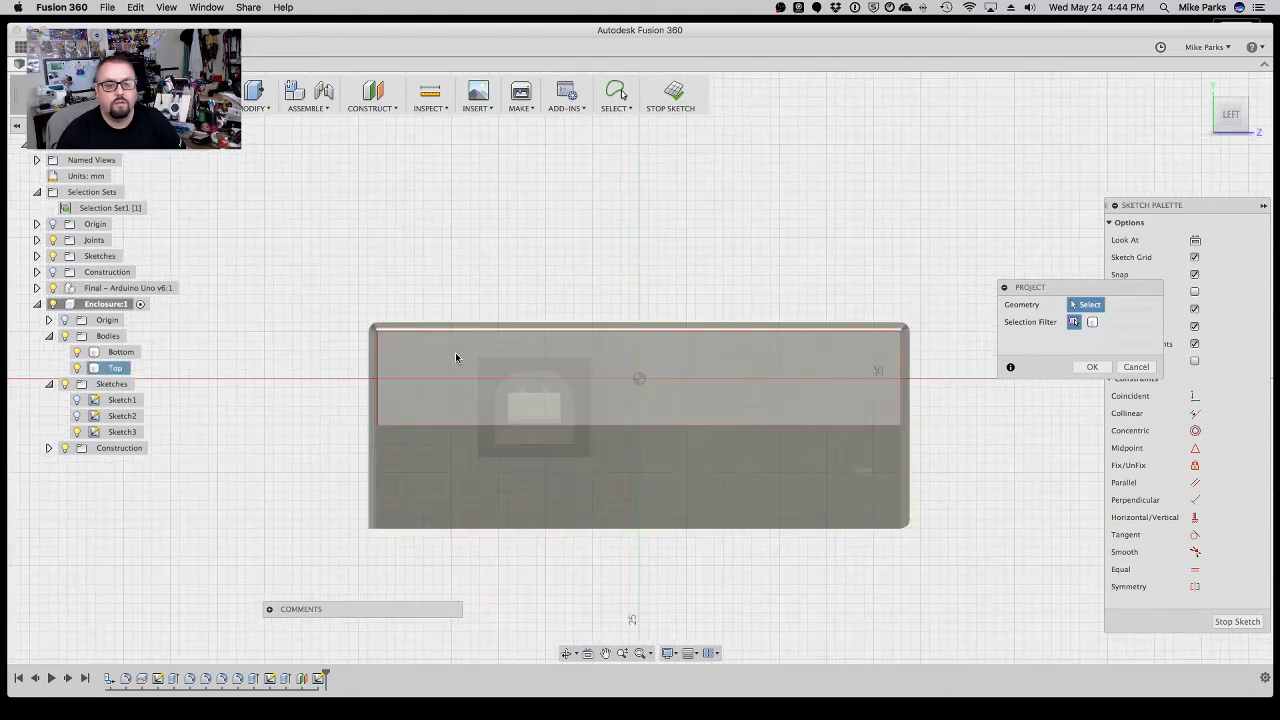
{"action": "scroll", "coordinate": [457, 355], "scroll_direction": "up", "scroll_amount": 3}
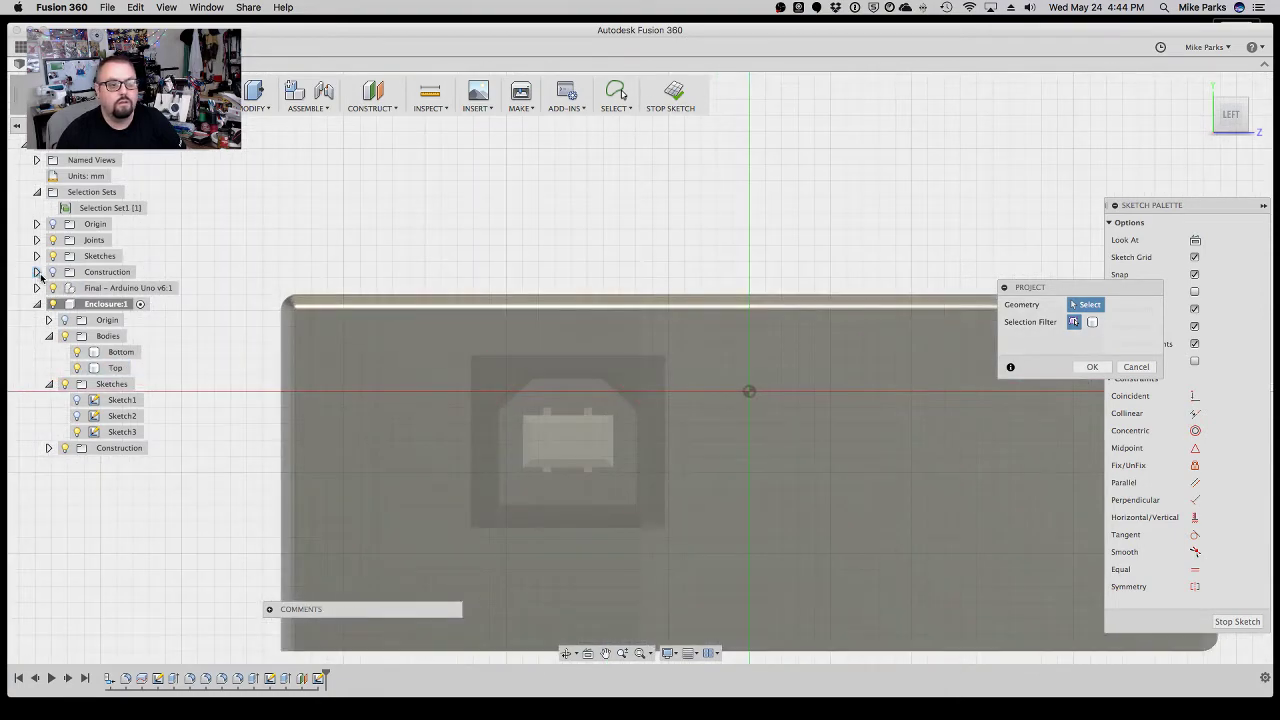
{"action": "left_click", "coordinate": [53, 288]}
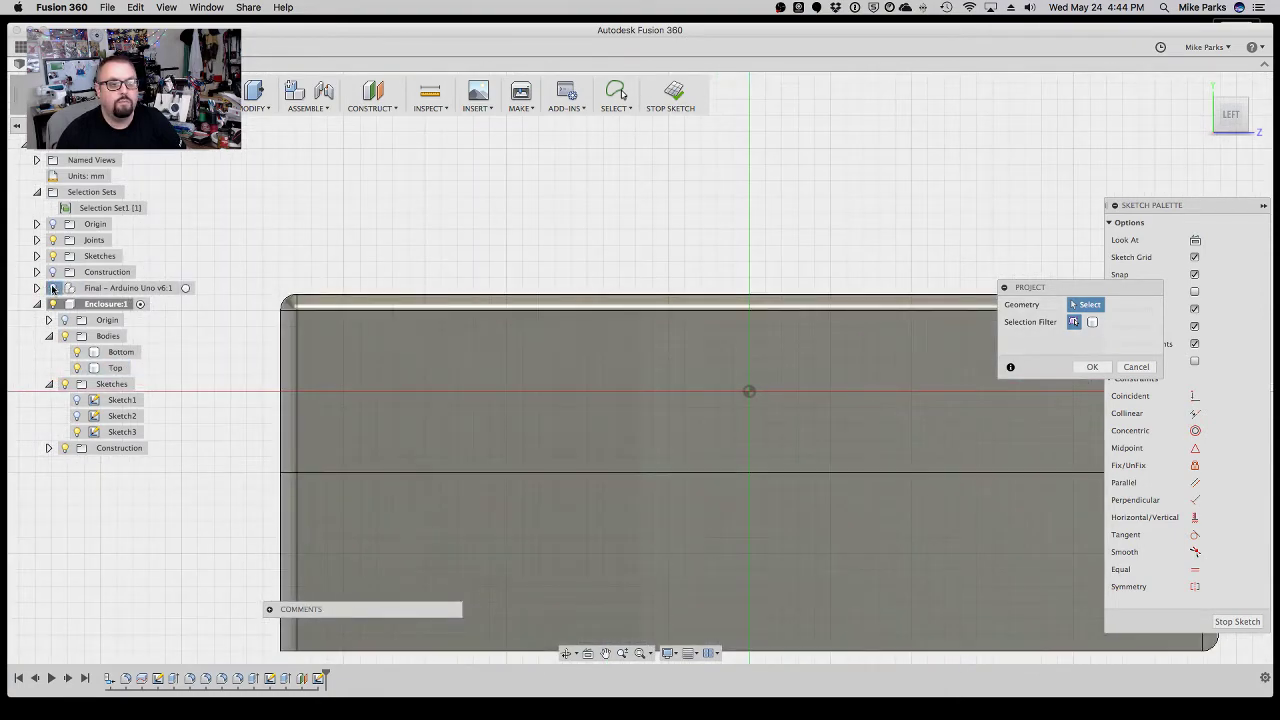
{"action": "scroll", "coordinate": [471, 337], "scroll_direction": "up", "scroll_amount": 4}
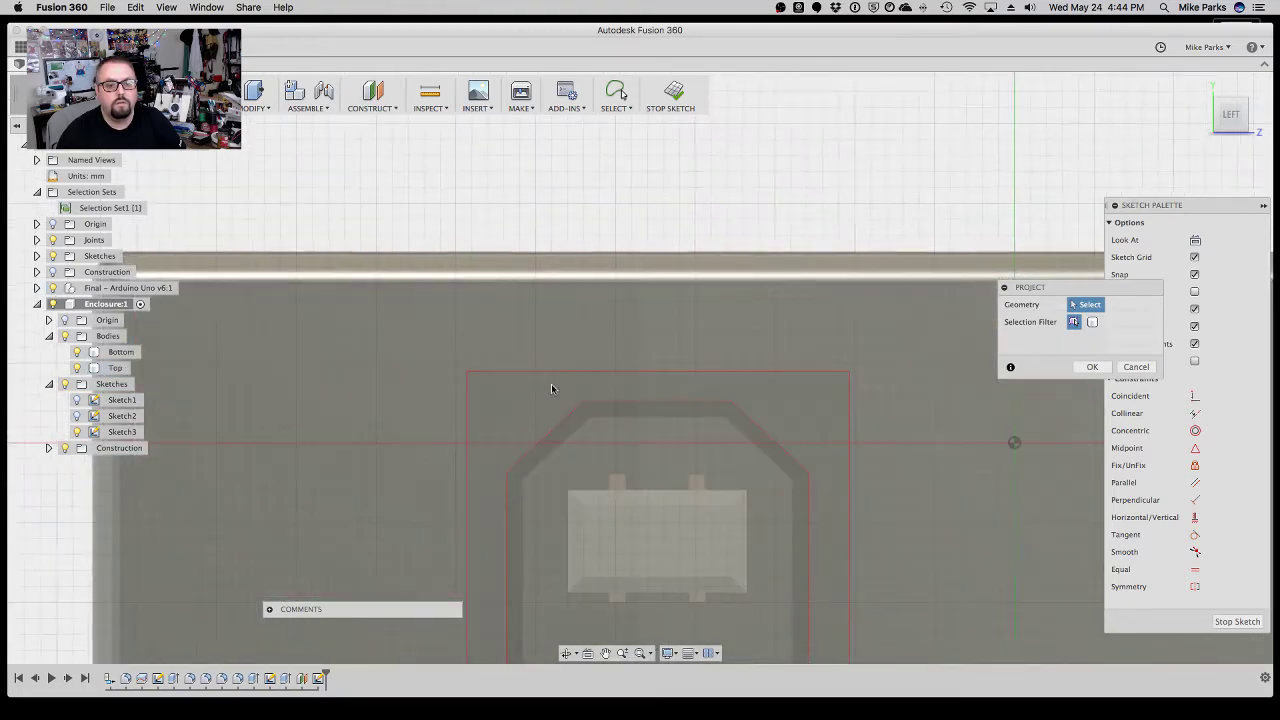
{"action": "scroll", "coordinate": [181, 263], "scroll_direction": "down", "scroll_amount": 5}
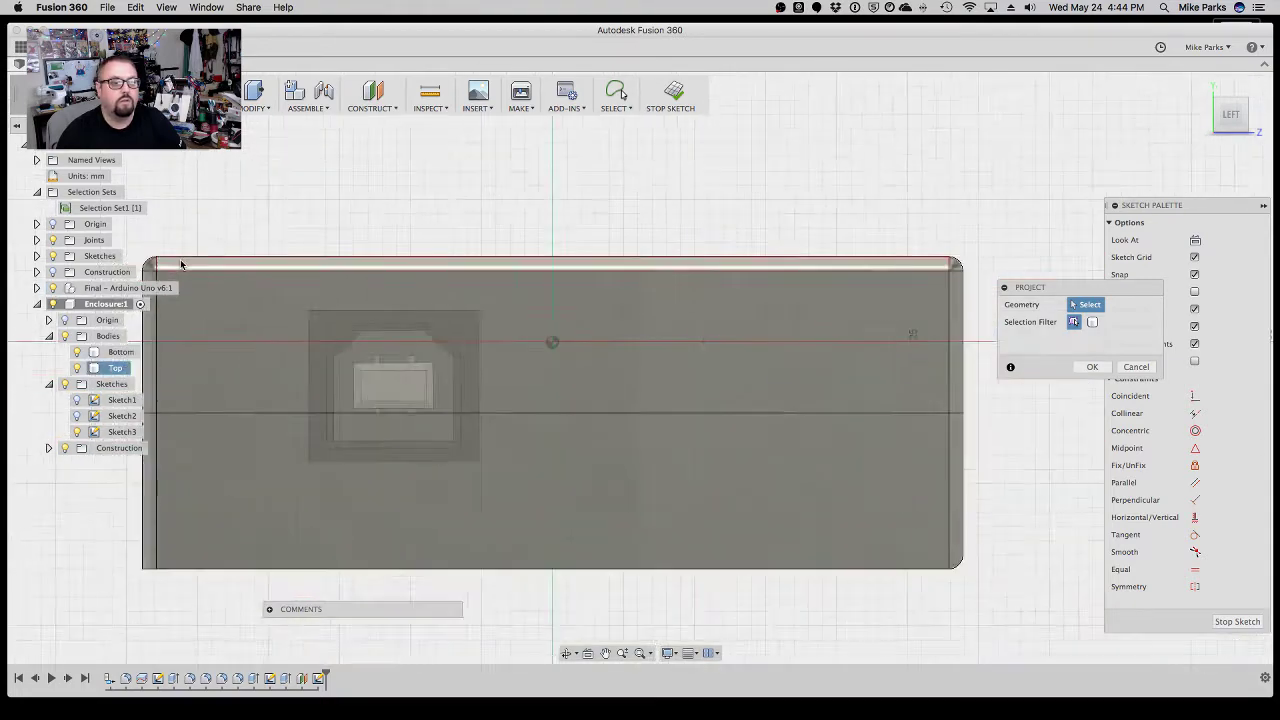
{"action": "scroll", "coordinate": [181, 263], "scroll_direction": "down", "scroll_amount": 2}
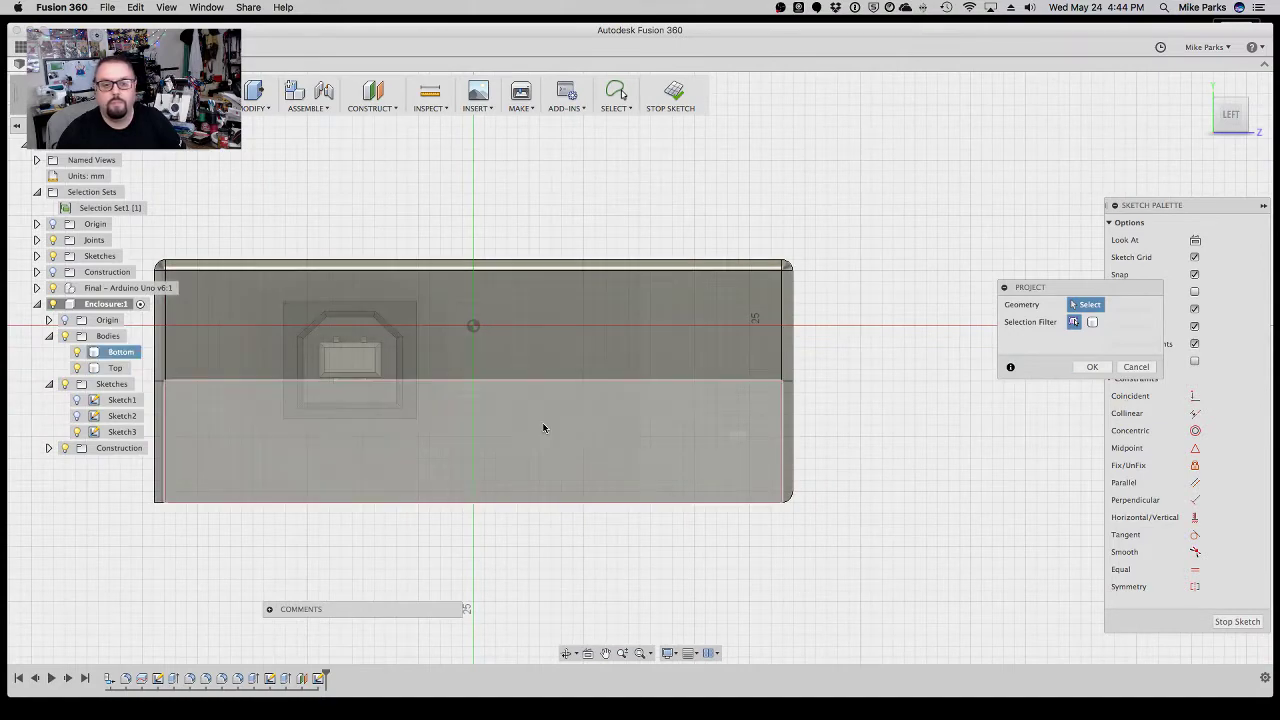
{"action": "left_click", "coordinate": [566, 653]}
{"action": "mouse_move", "coordinate": [386, 502]}
{"action": "left_mouse_down"}
{"action": "mouse_move", "coordinate": [477, 514]}
{"action": "mouse_move", "coordinate": [386, 514]}
{"action": "mouse_move", "coordinate": [398, 496]}
{"action": "left_mouse_up"}
{"action": "key", "text": "Escape"}
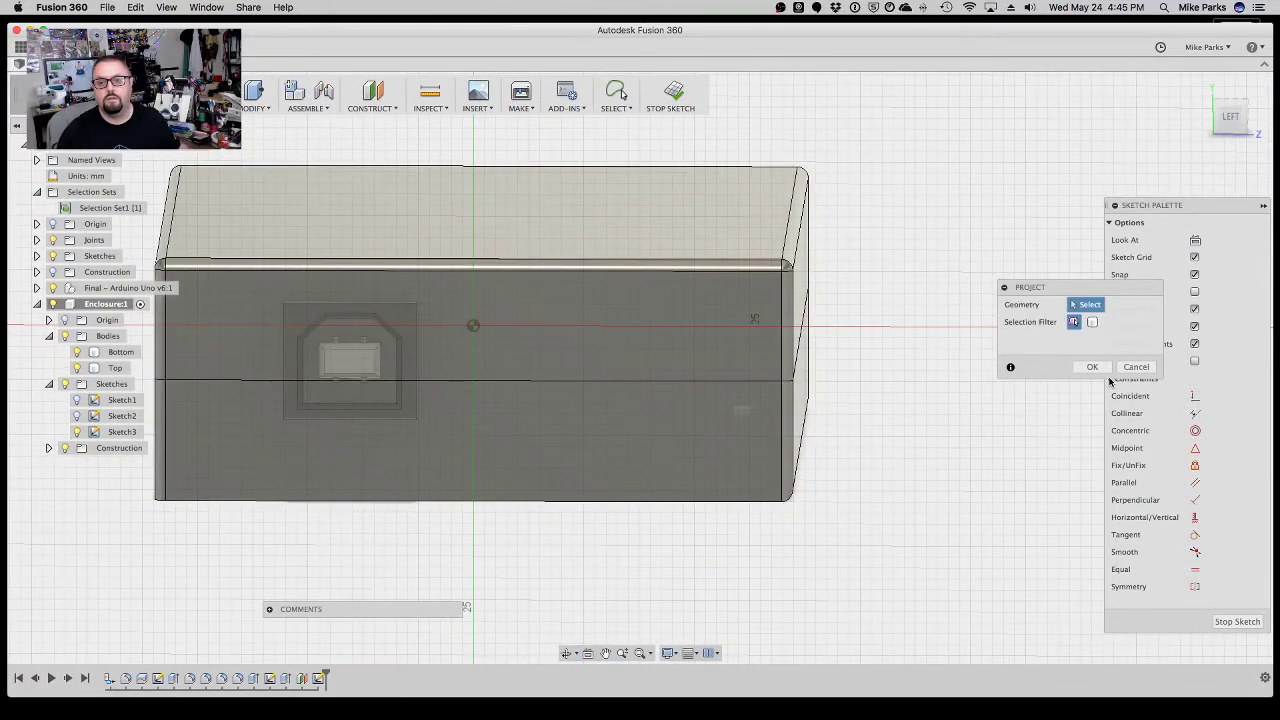
{"action": "left_click", "coordinate": [1091, 323]}
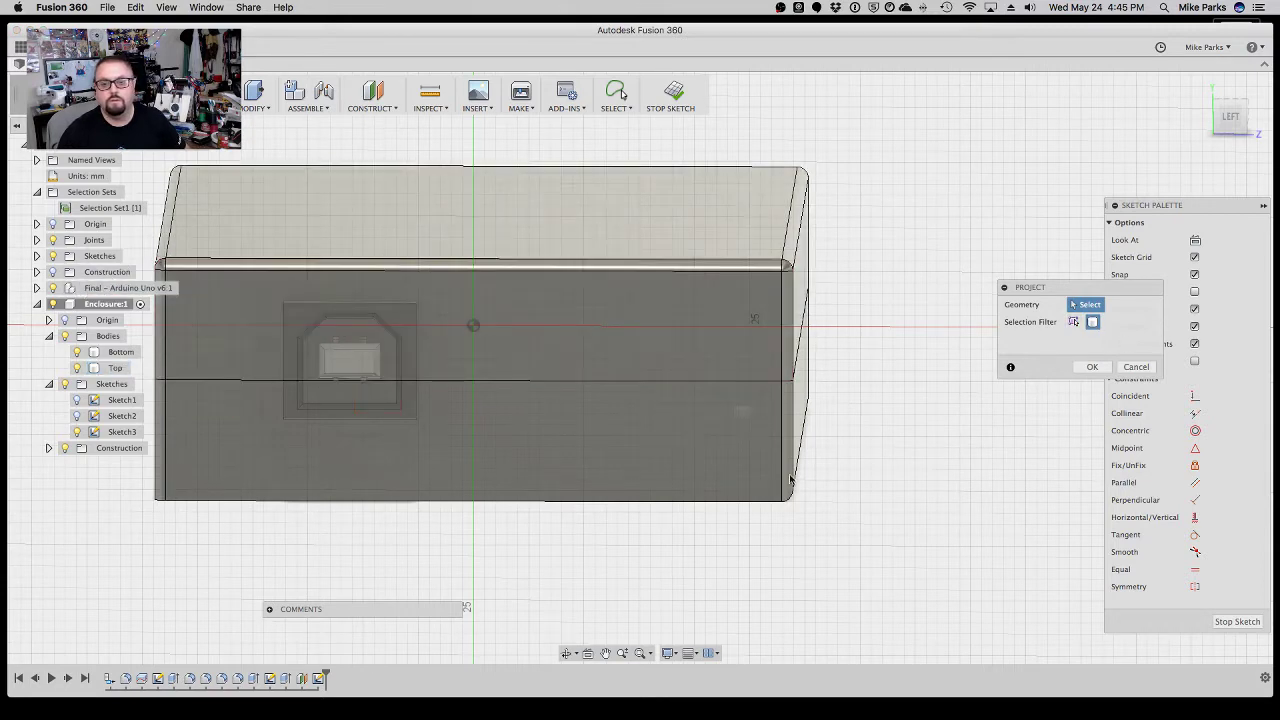
{"action": "left_click", "coordinate": [566, 653]}
{"action": "mouse_move", "coordinate": [540, 583]}
{"action": "left_mouse_down"}
{"action": "mouse_move", "coordinate": [553, 545]}
{"action": "mouse_move", "coordinate": [531, 584]}
{"action": "left_mouse_up"}
{"action": "left_click", "coordinate": [36, 288]}
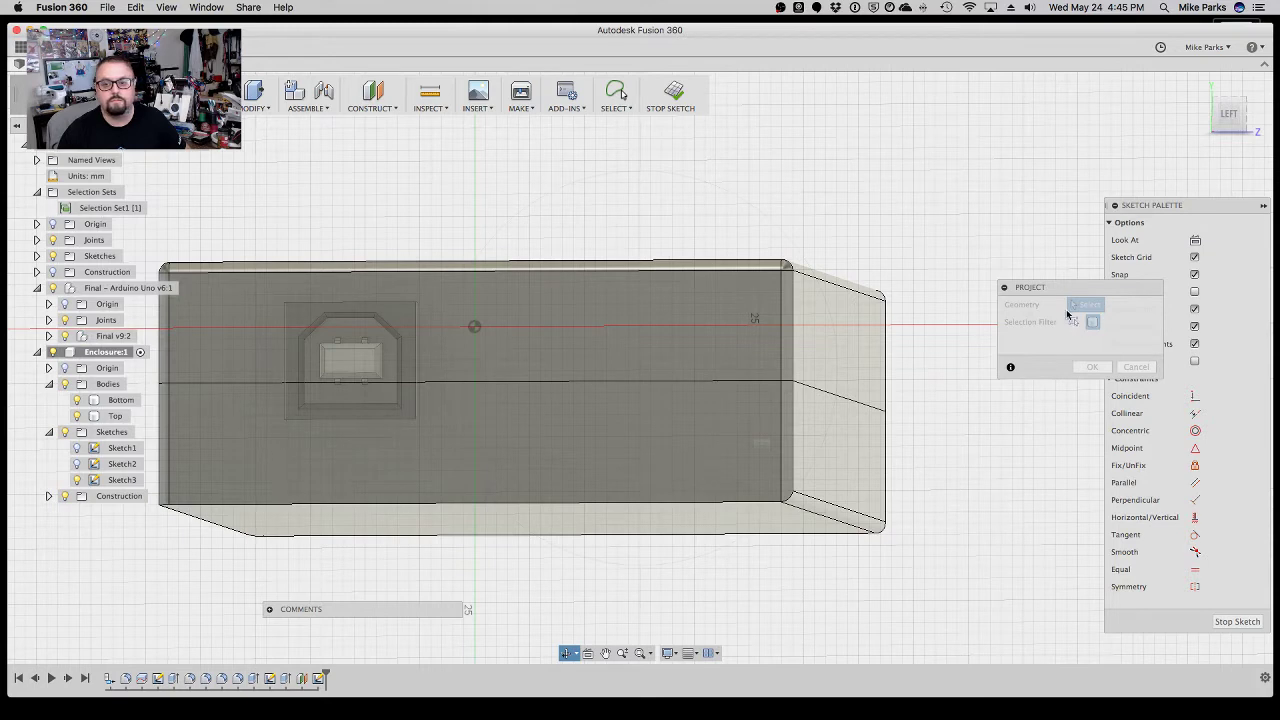
{"action": "left_click", "coordinate": [1229, 113]}
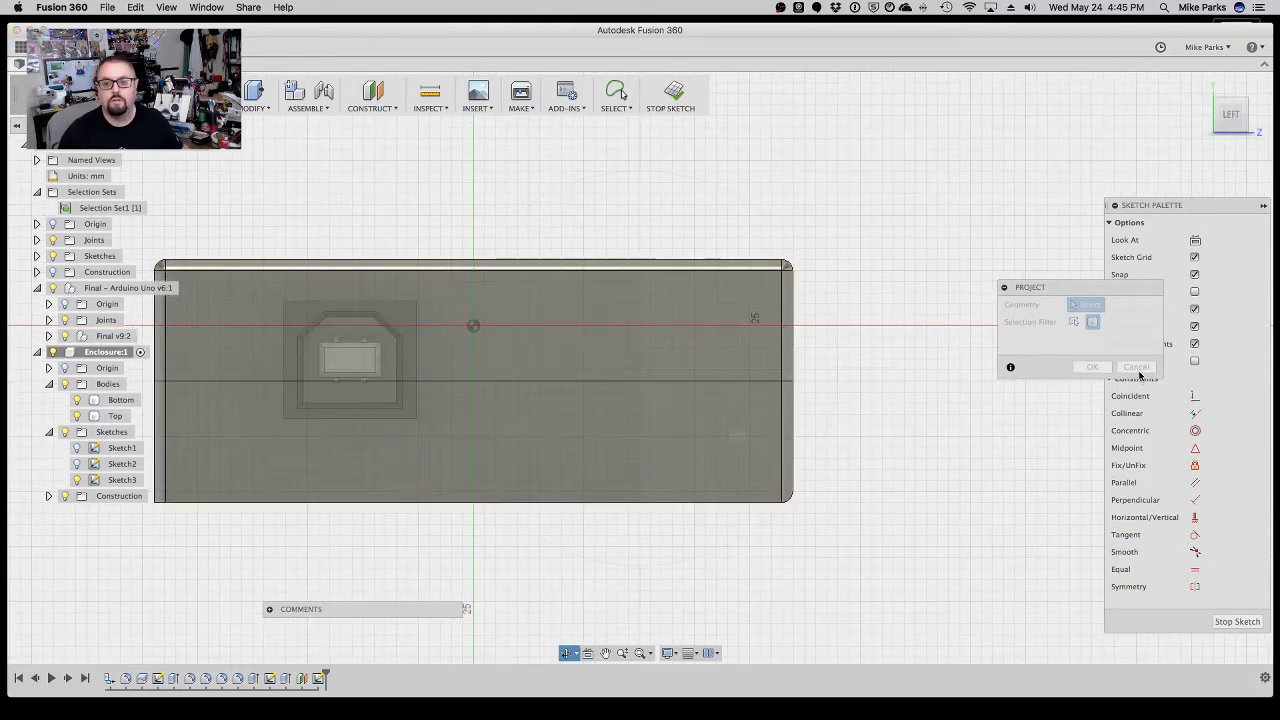
{"action": "left_click", "coordinate": [1136, 367]}
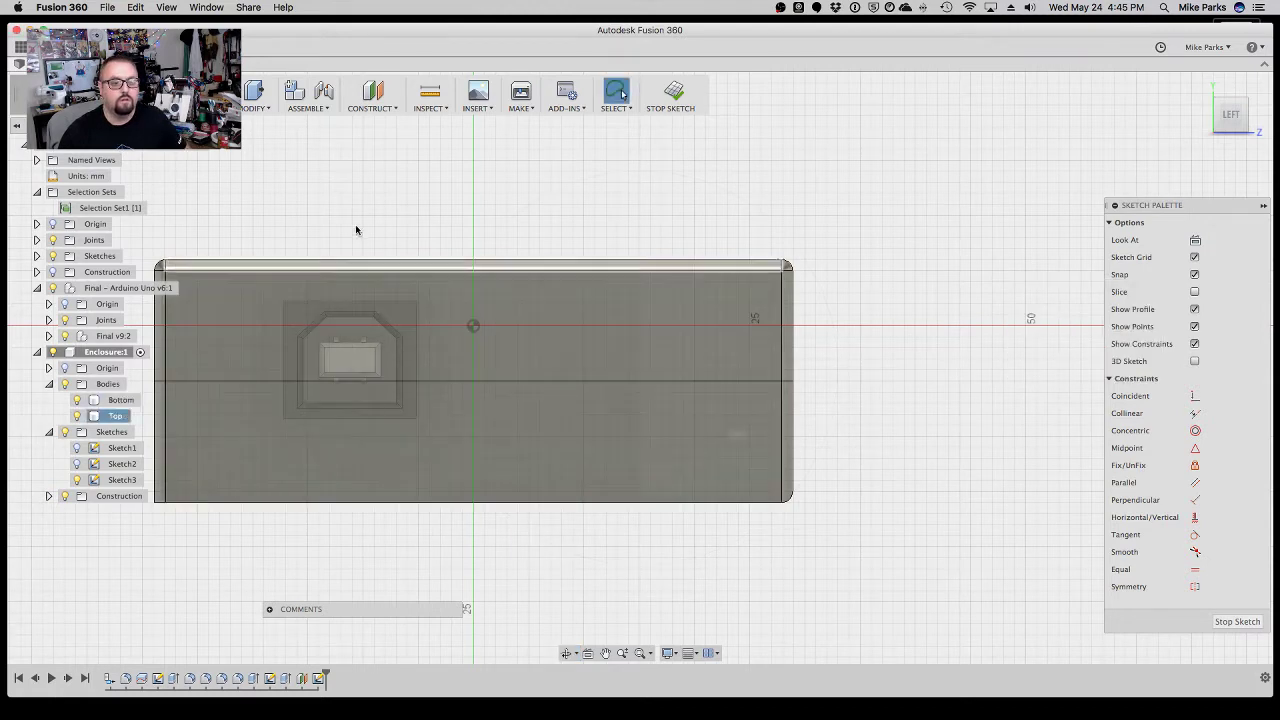
{"action": "right_click", "coordinate": [592, 282]}
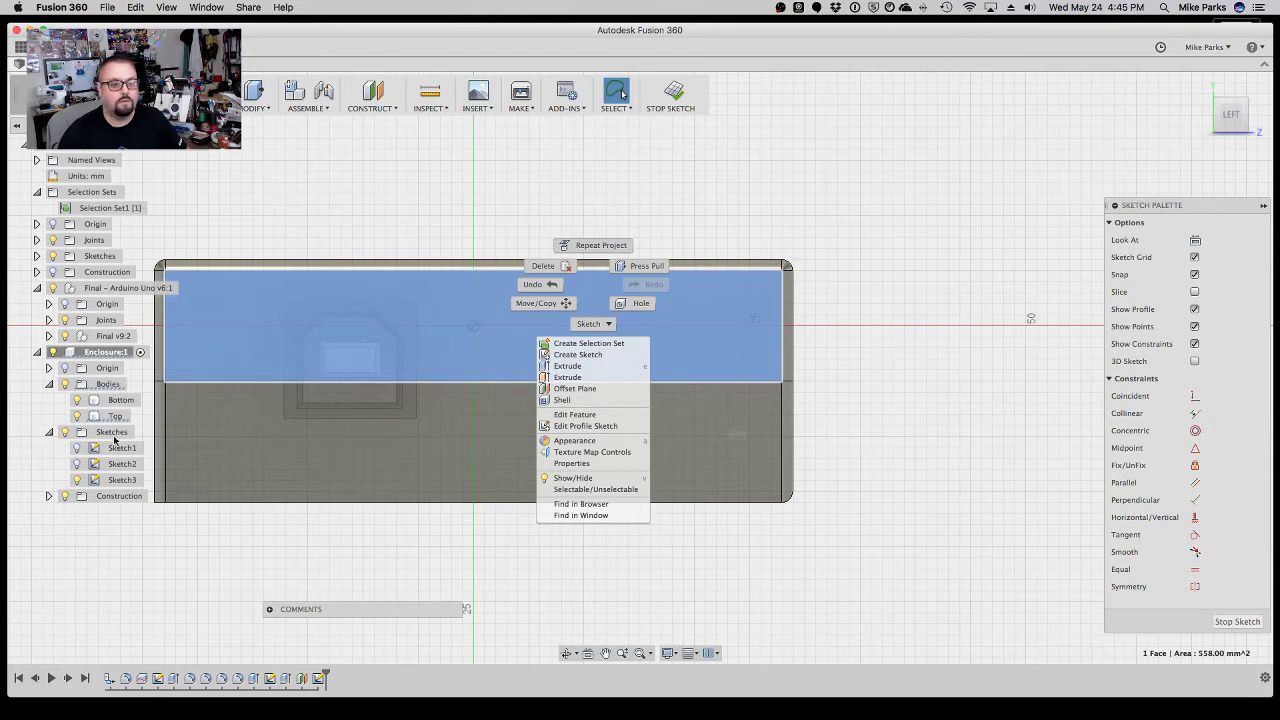
{"action": "key", "text": "Escape"}
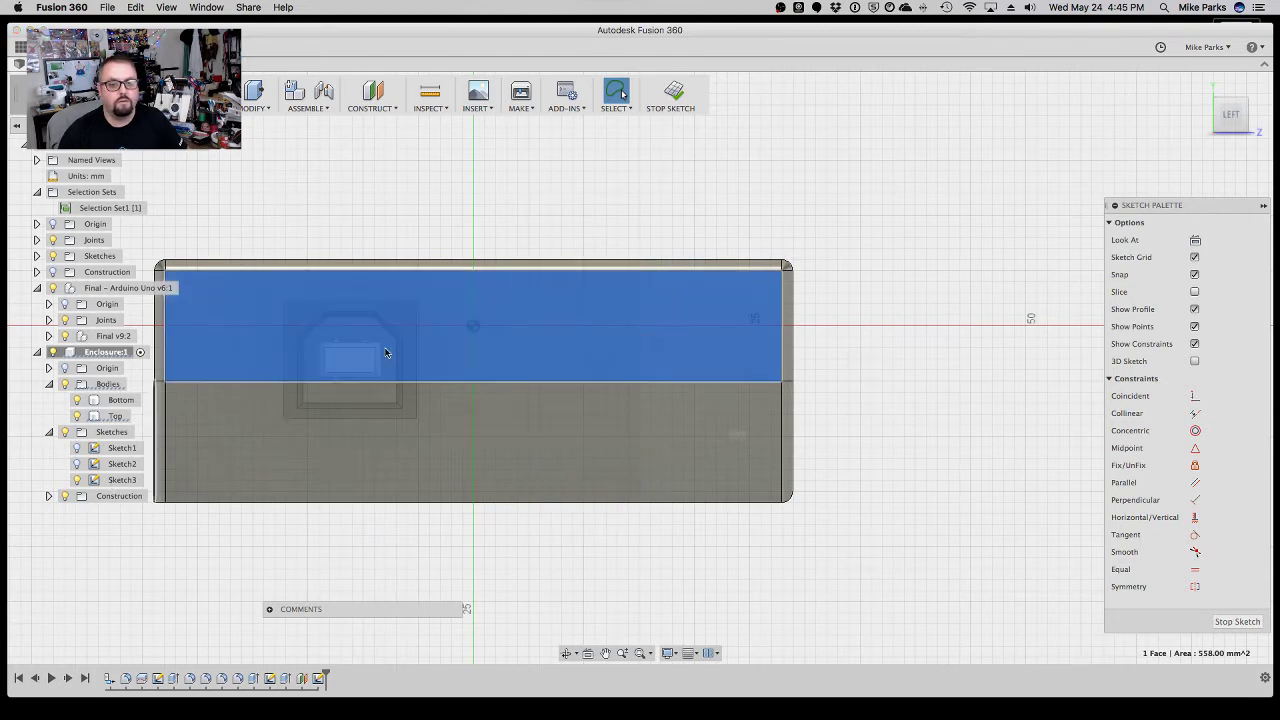
{"action": "right_click", "coordinate": [578, 302]}
{"action": "key", "text": "Escape"}
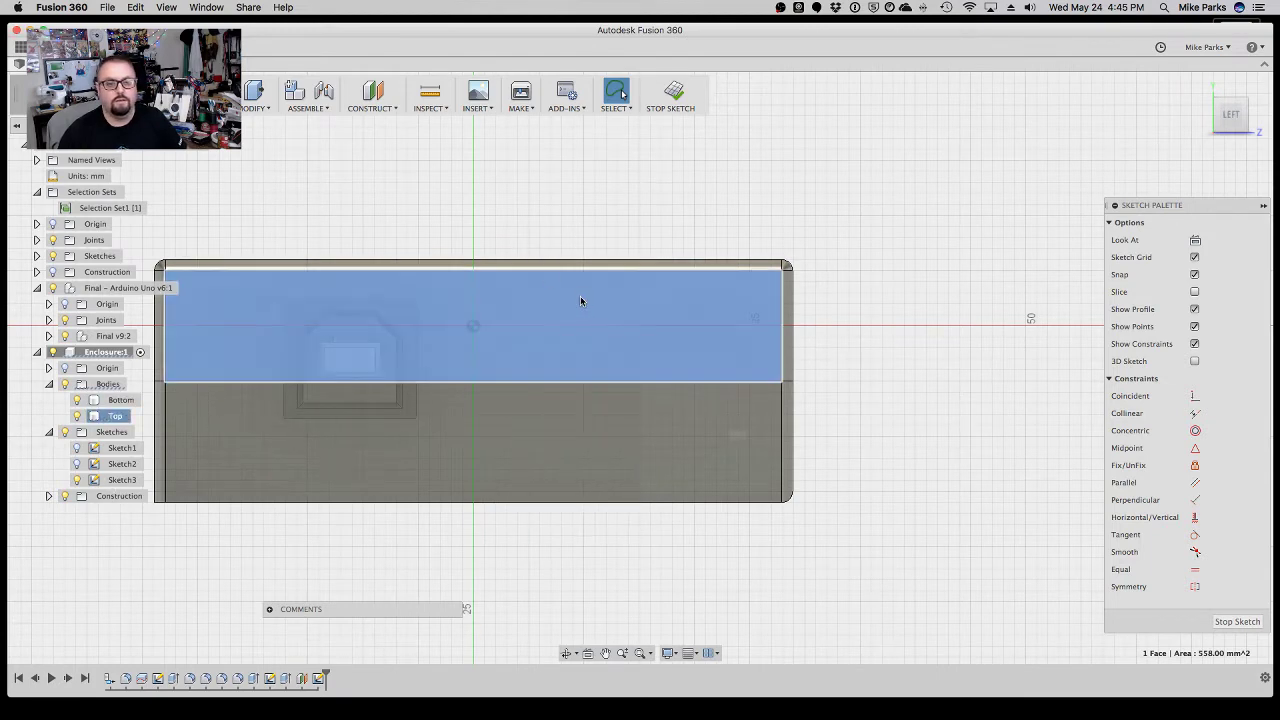
{"action": "left_click", "coordinate": [605, 653]}
{"action": "left_click_drag", "start_coordinate": [582, 555], "coordinate": [686, 522]}
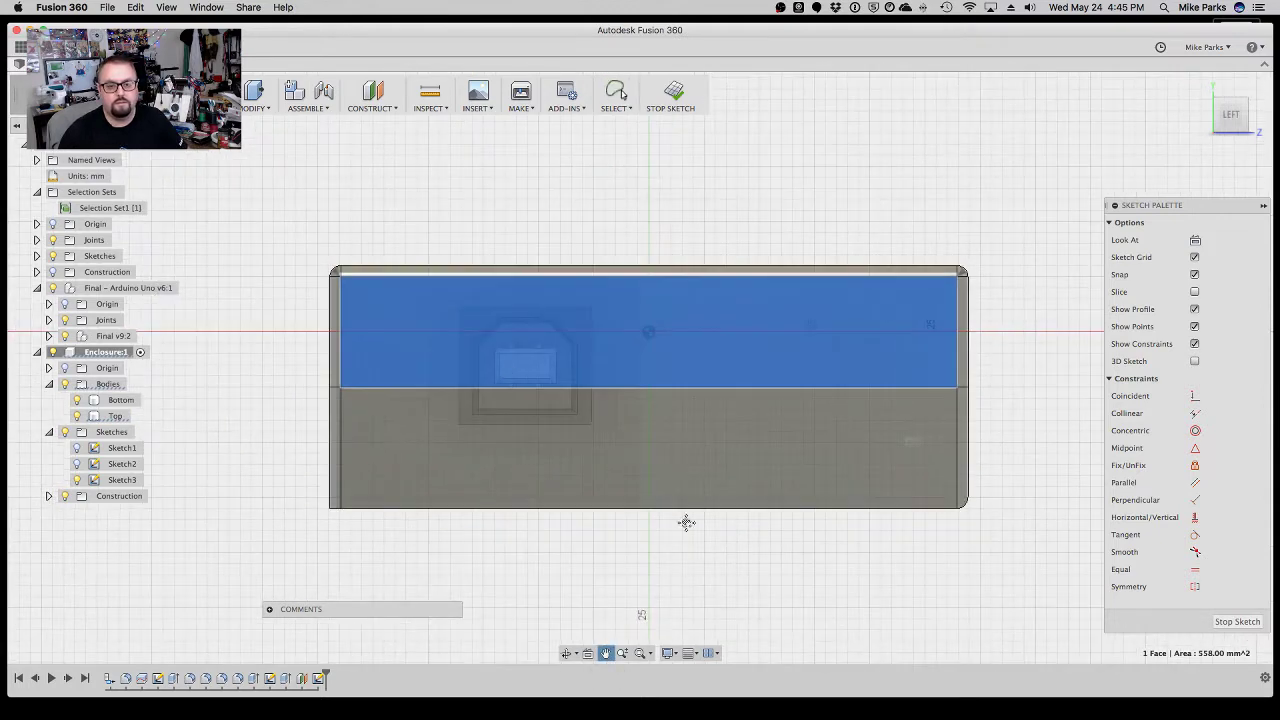
{"action": "left_click", "coordinate": [100, 108]}
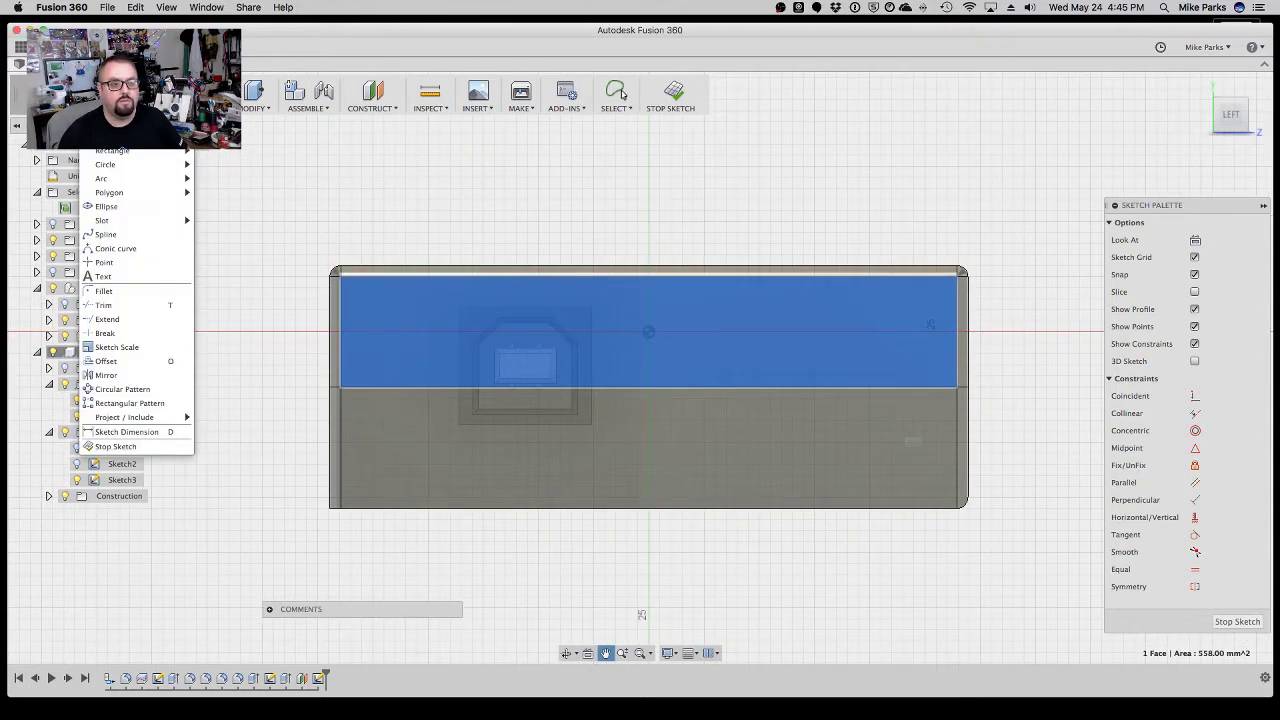
{"action": "key", "text": "Escape"}
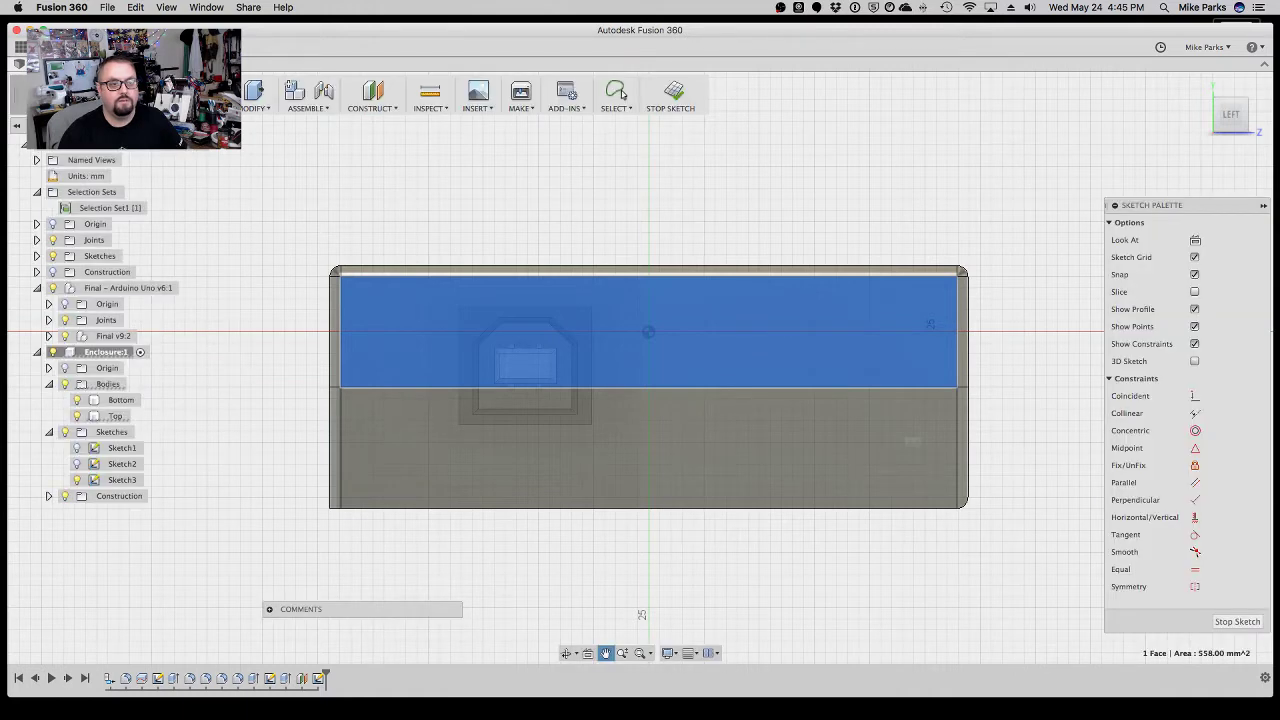
Save the design with the version description User Saved and clear the face selection.
{"action": "key", "text": "super+s"}
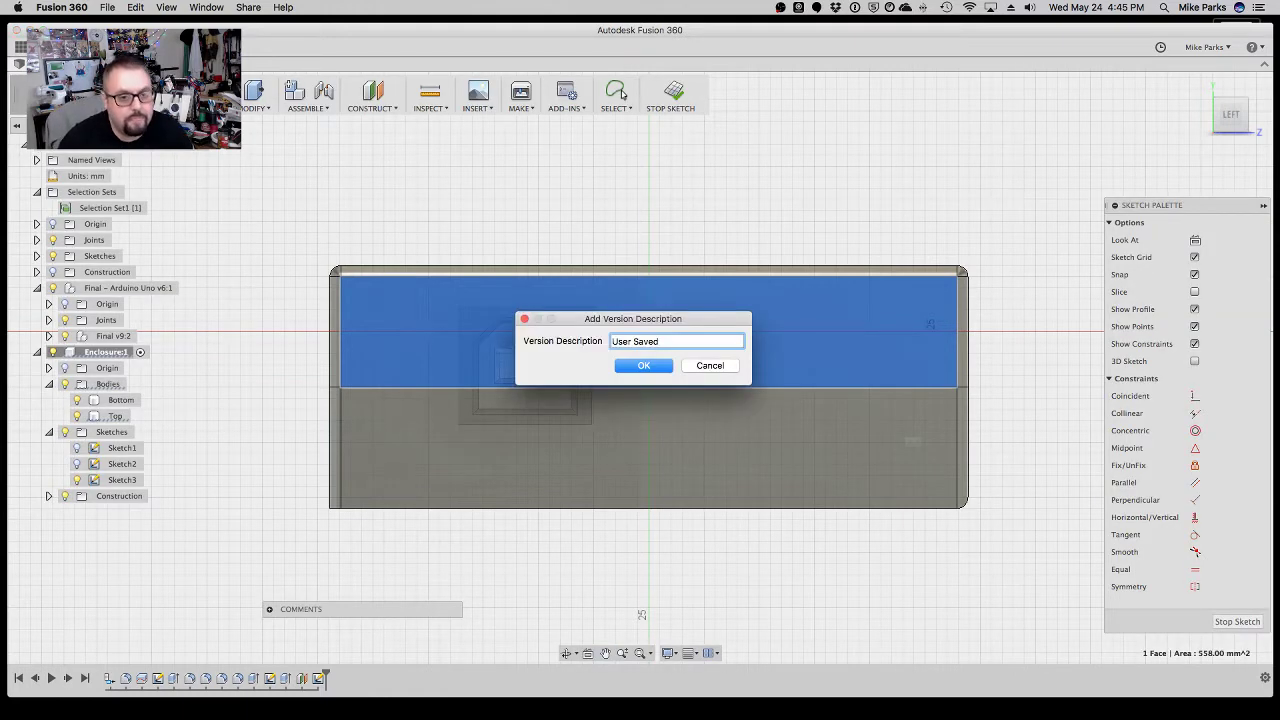
{"action": "left_click", "coordinate": [645, 368]}
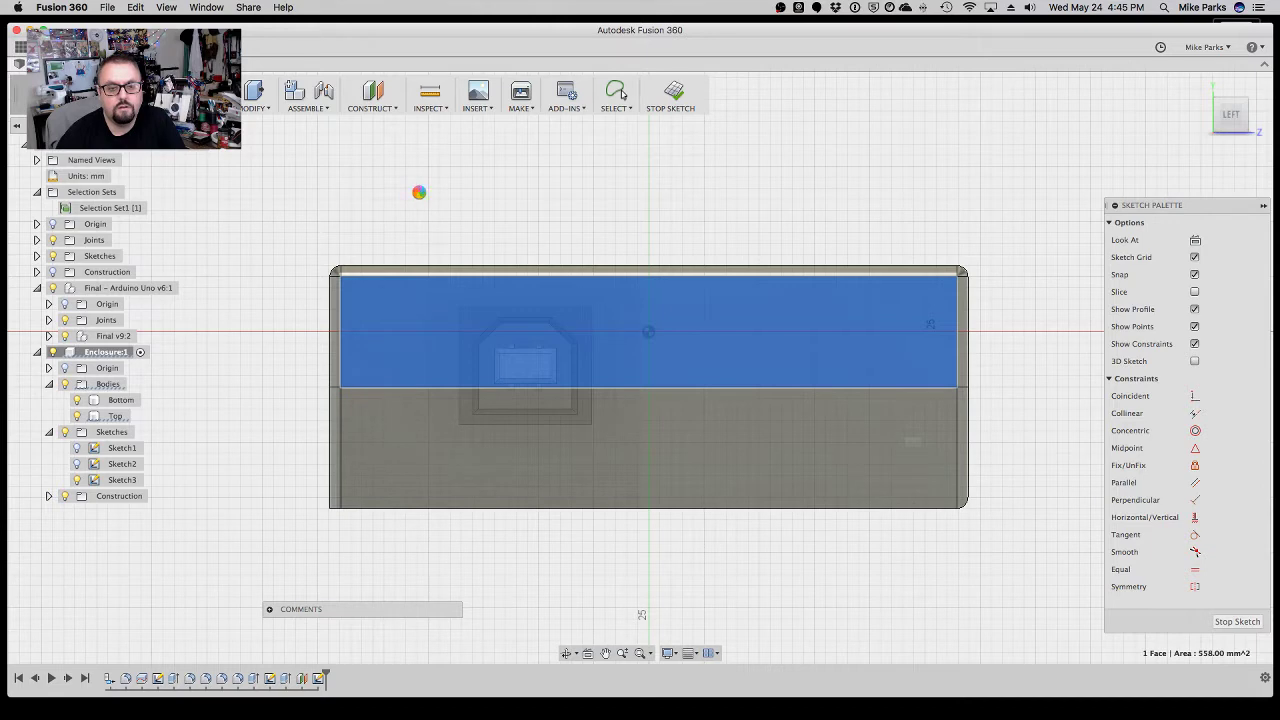
{"action": "left_click", "coordinate": [267, 309]}
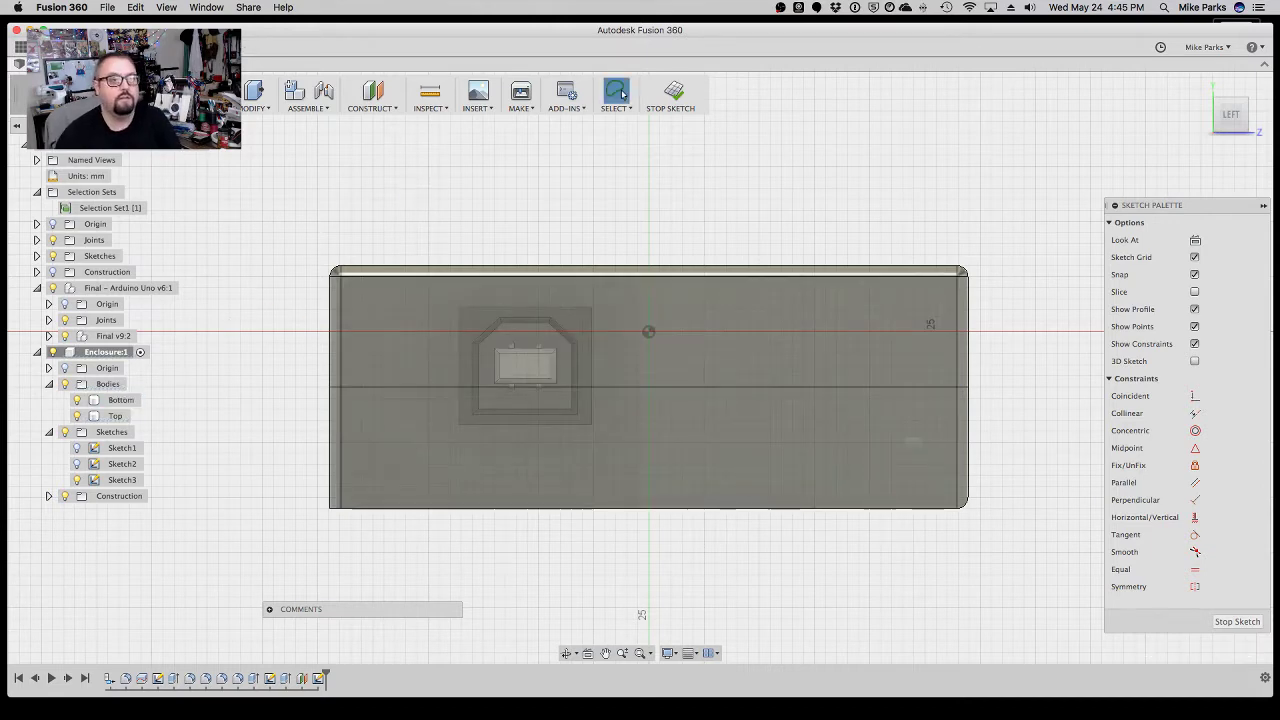
Restart Project, switch to the Arduino Uno as the active component, and try selecting the USB connector's outer front edges.
{"action": "left_click", "coordinate": [125, 95]}
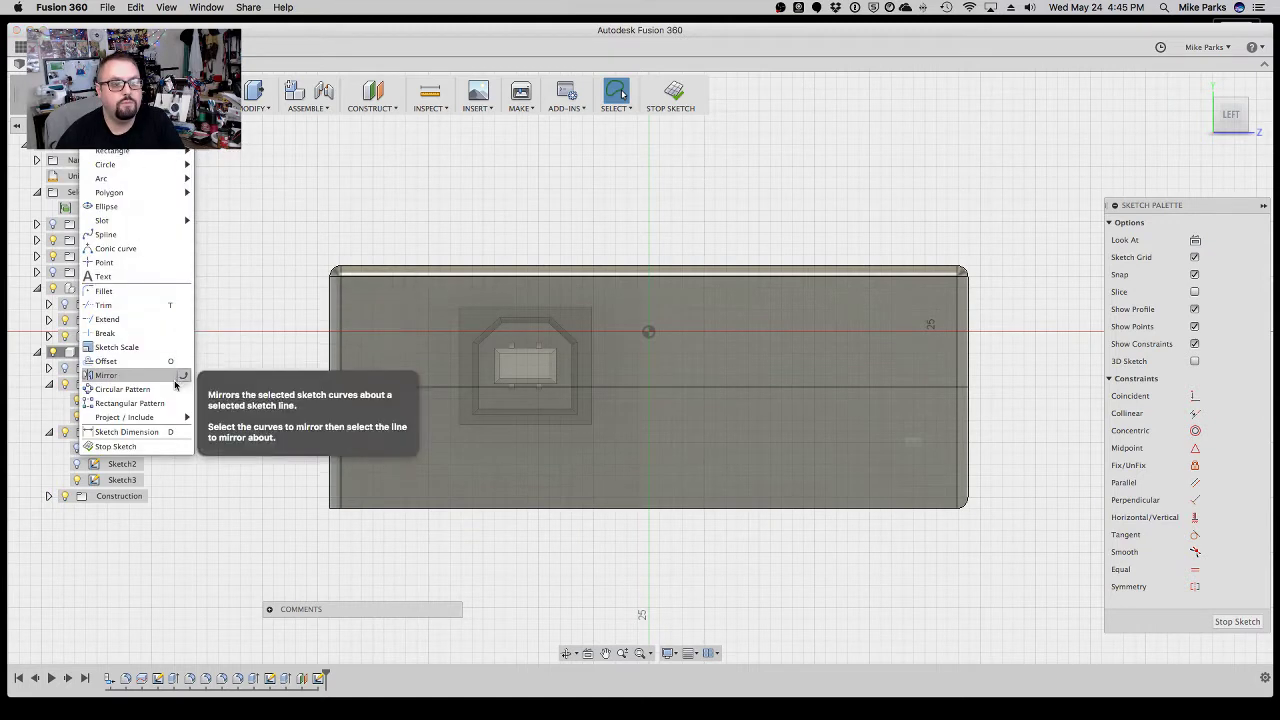
{"action": "left_click", "coordinate": [203, 421]}
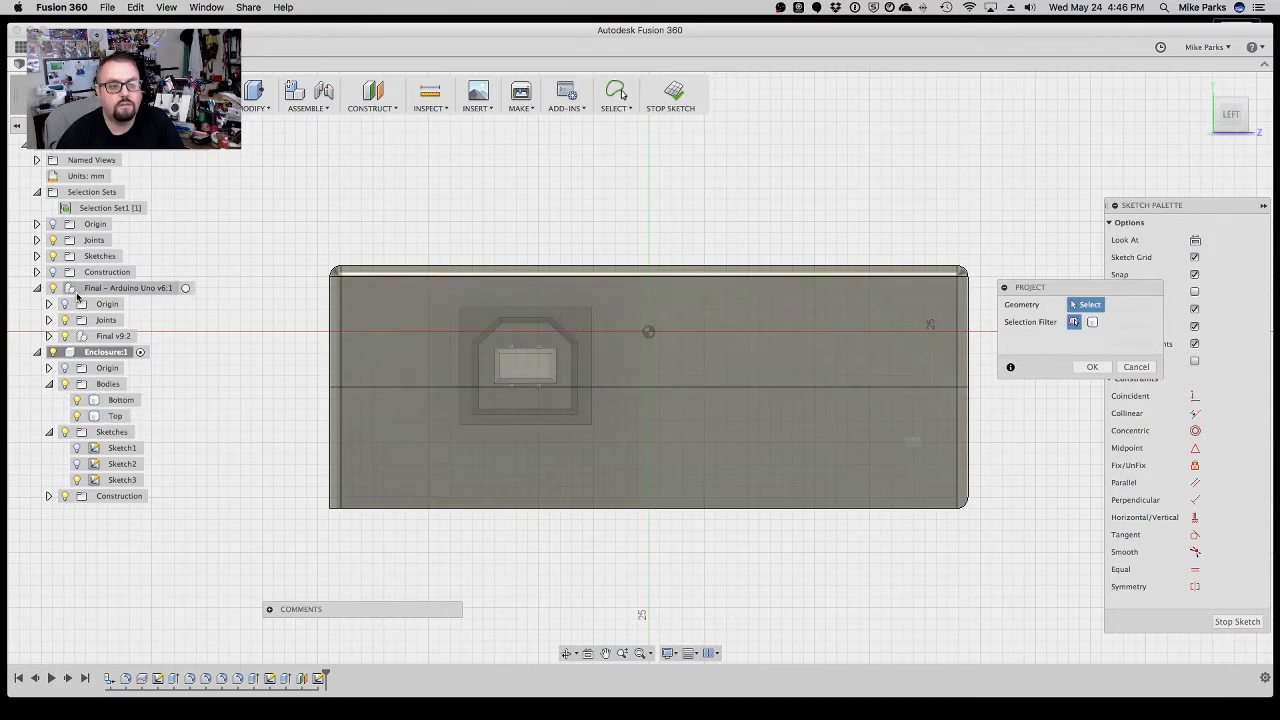
{"action": "left_click", "coordinate": [185, 288]}
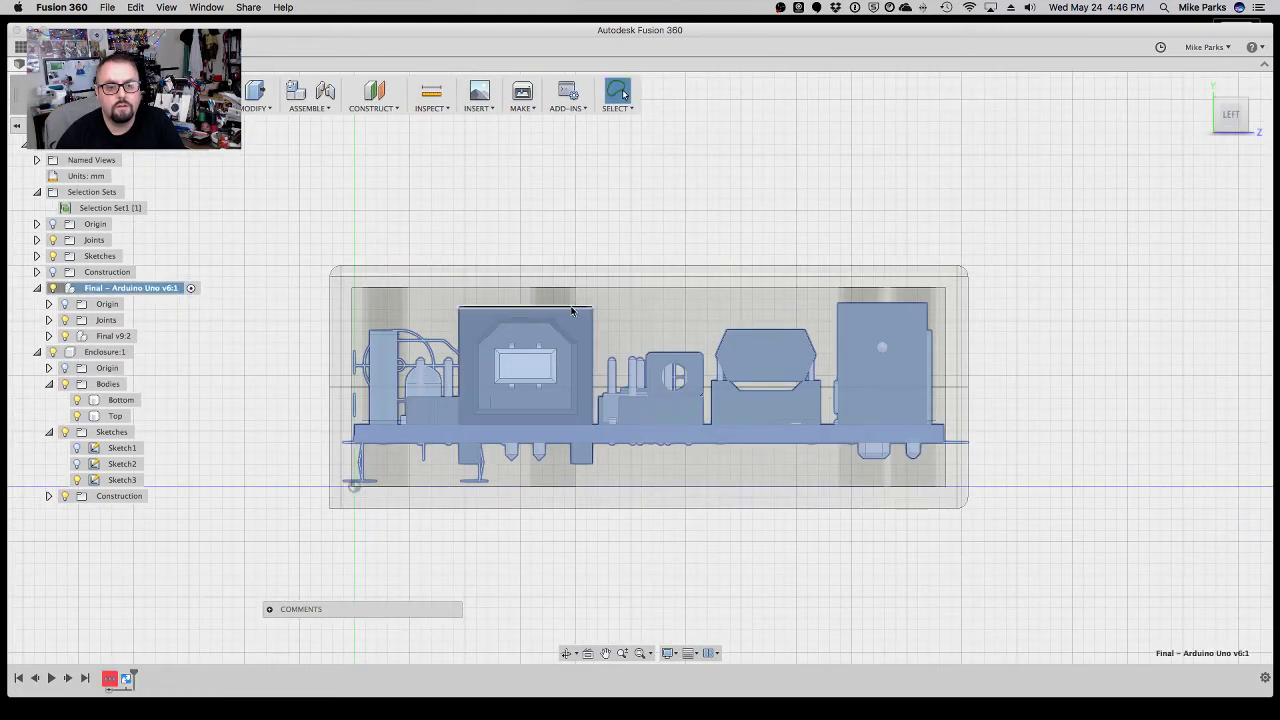
{"action": "left_click", "coordinate": [571, 310]}
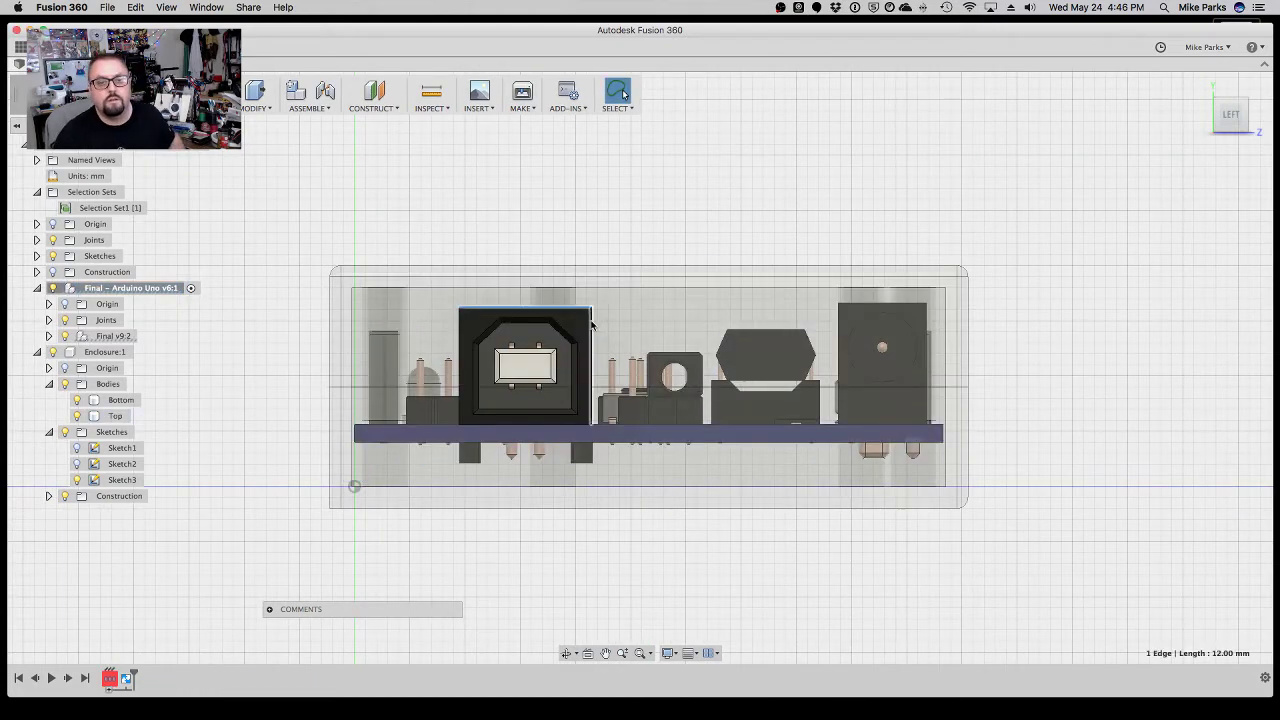
{"action": "left_click", "coordinate": [591, 325], "text": "shift"}
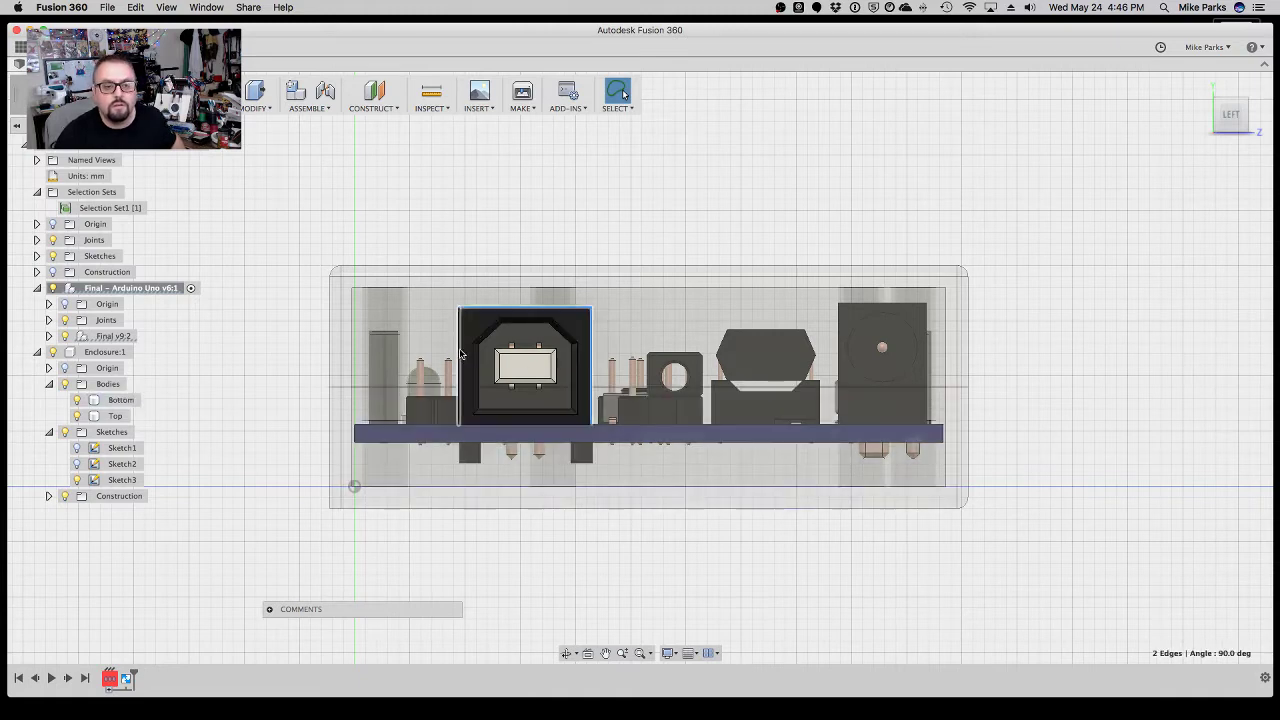
{"action": "left_click", "coordinate": [460, 353], "text": "shift"}
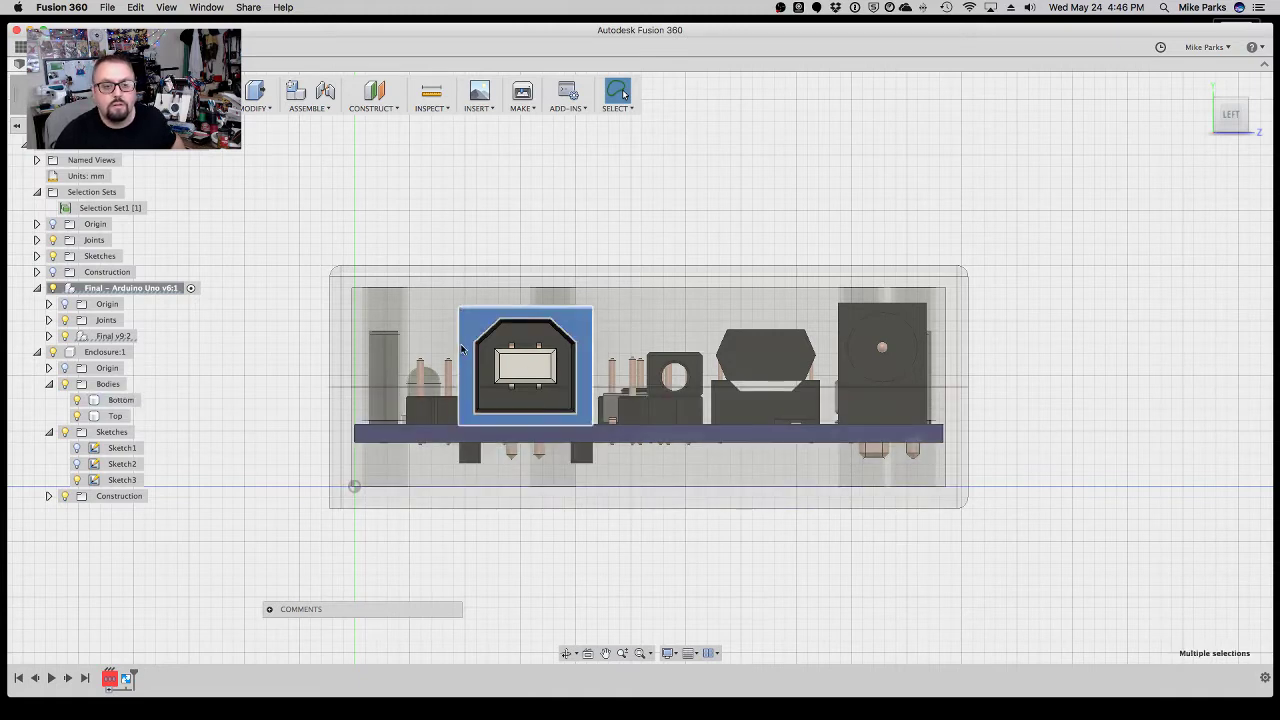
{"action": "left_click", "coordinate": [475, 335]}
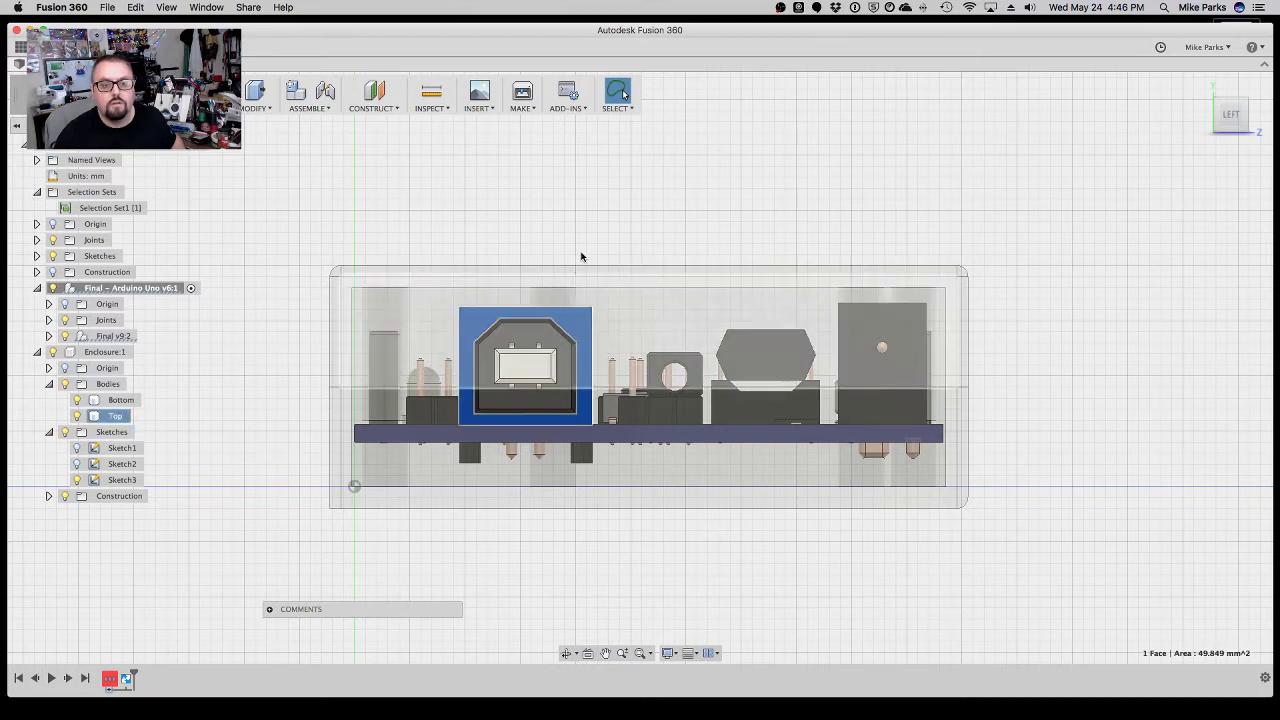
{"action": "left_click", "coordinate": [575, 309]}
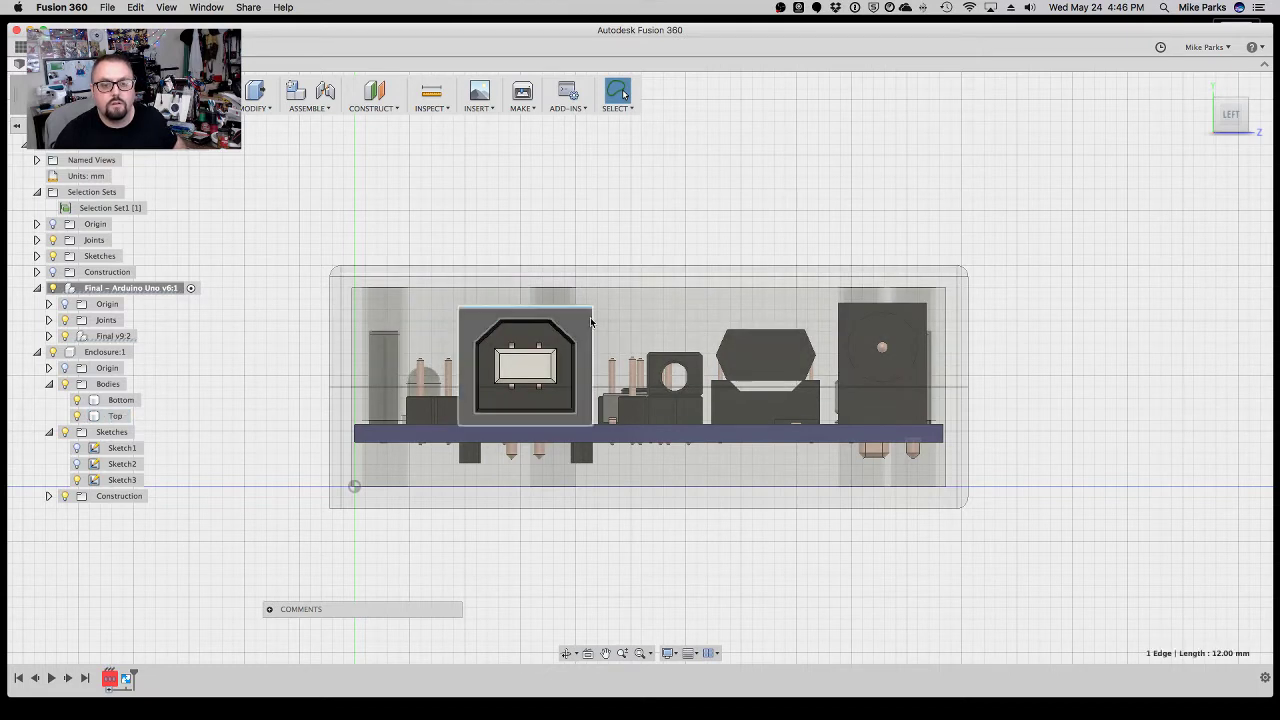
{"action": "left_click", "coordinate": [591, 322], "text": "shift"}
{"action": "left_click", "coordinate": [458, 338], "text": "shift"}
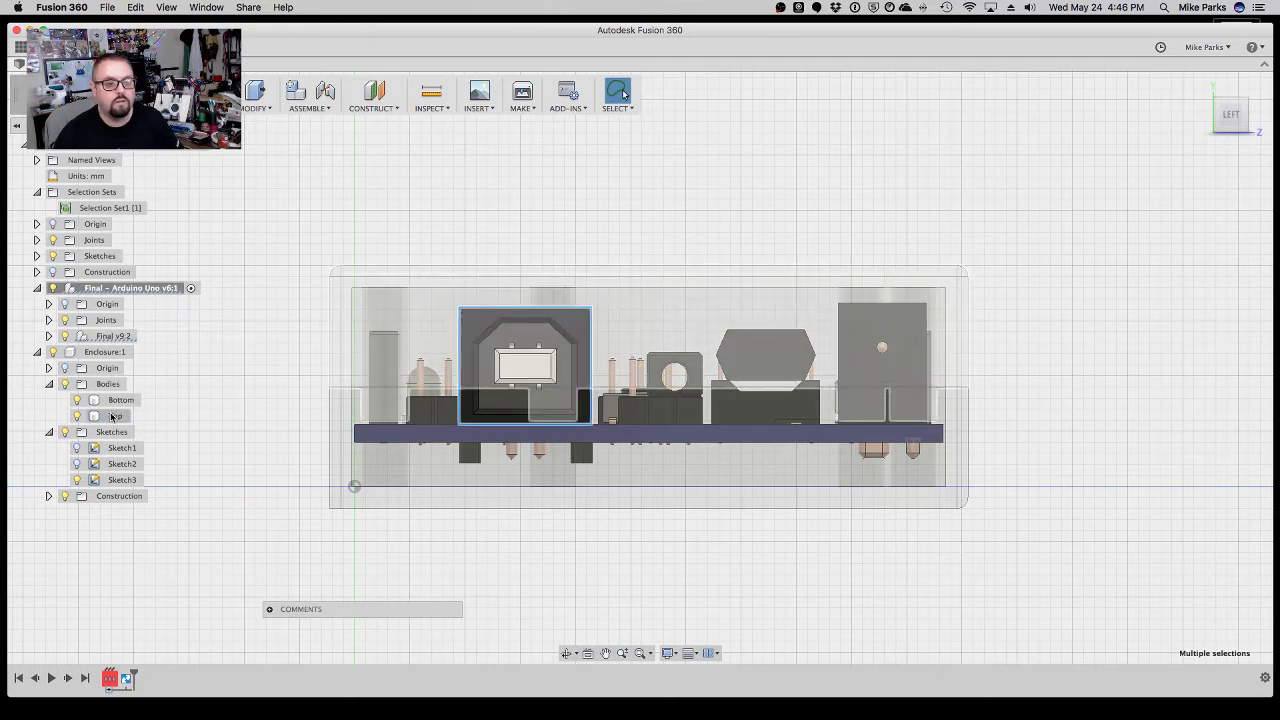
Reactivate the Enclosure component and start Project in a new sketch on the Top body's left outer face.
{"action": "left_click", "coordinate": [98, 385]}
{"action": "left_click", "coordinate": [141, 352]}
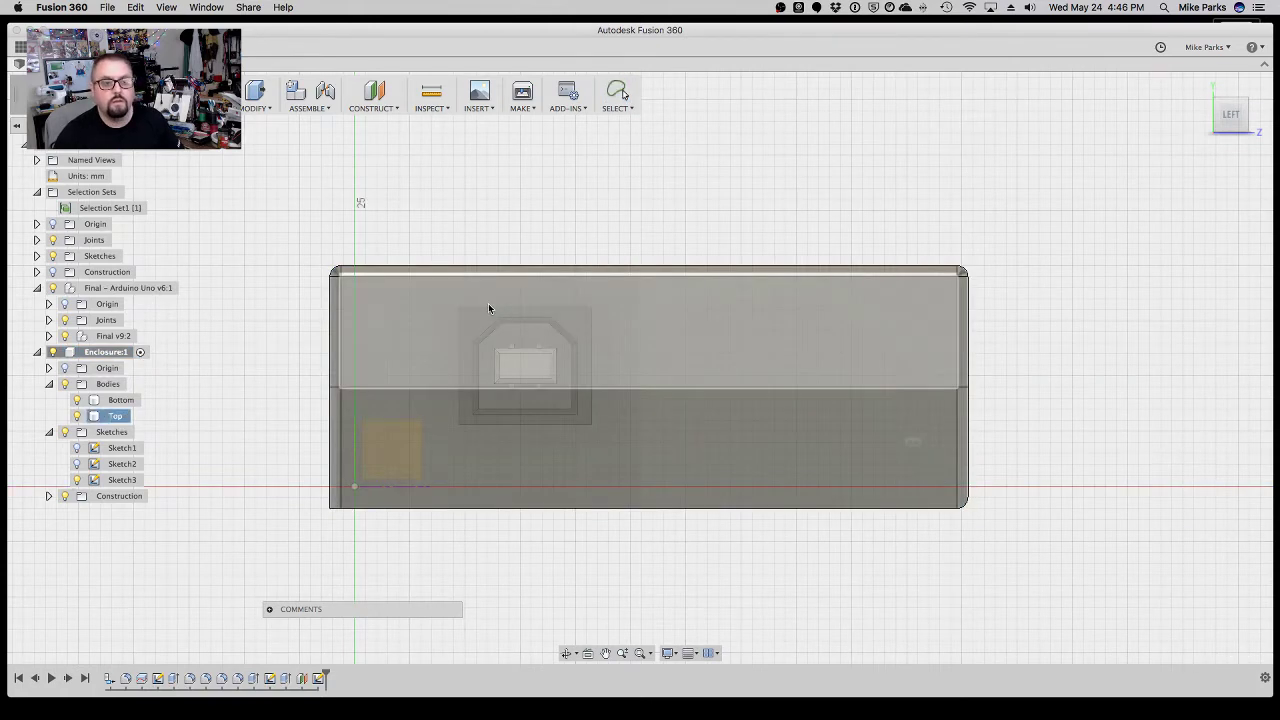
{"action": "left_click", "coordinate": [407, 440]}
{"action": "key", "text": "p"}
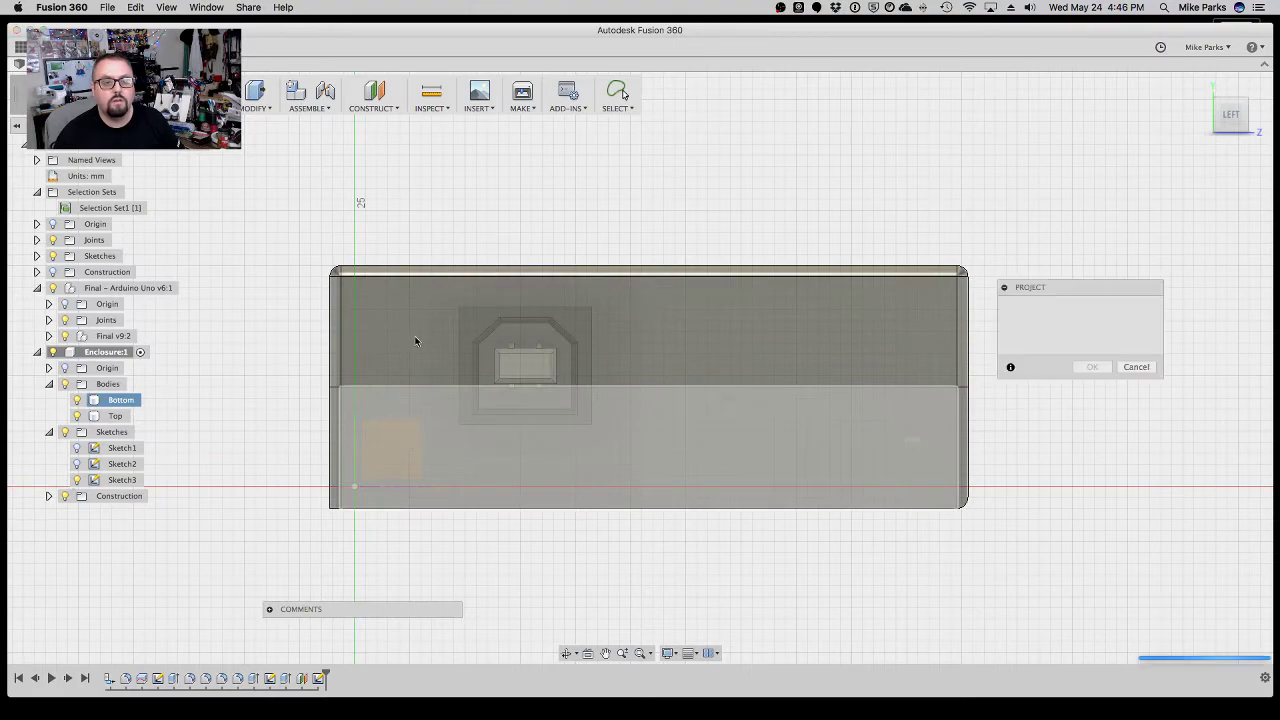
{"action": "left_click", "coordinate": [414, 337]}
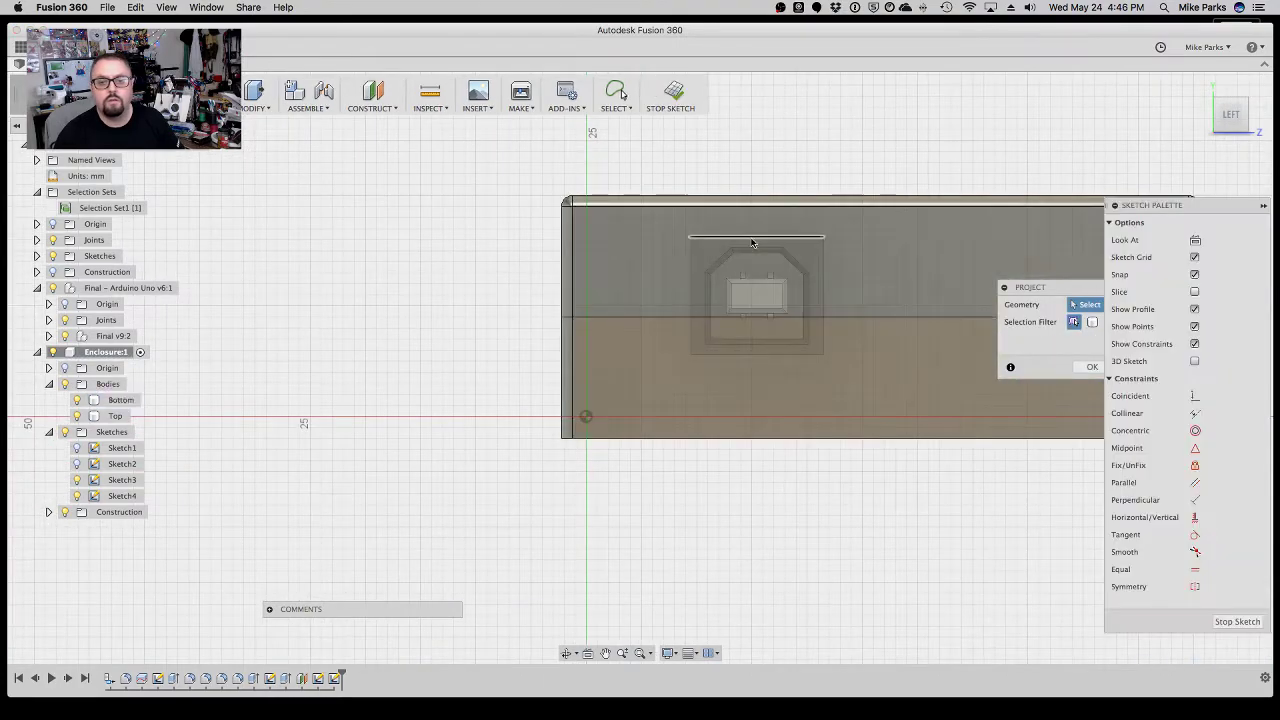
Project the USB connector's front face, including its outer rectangle and inner opening outline, into the new sketch.
{"action": "left_click", "coordinate": [839, 245]}
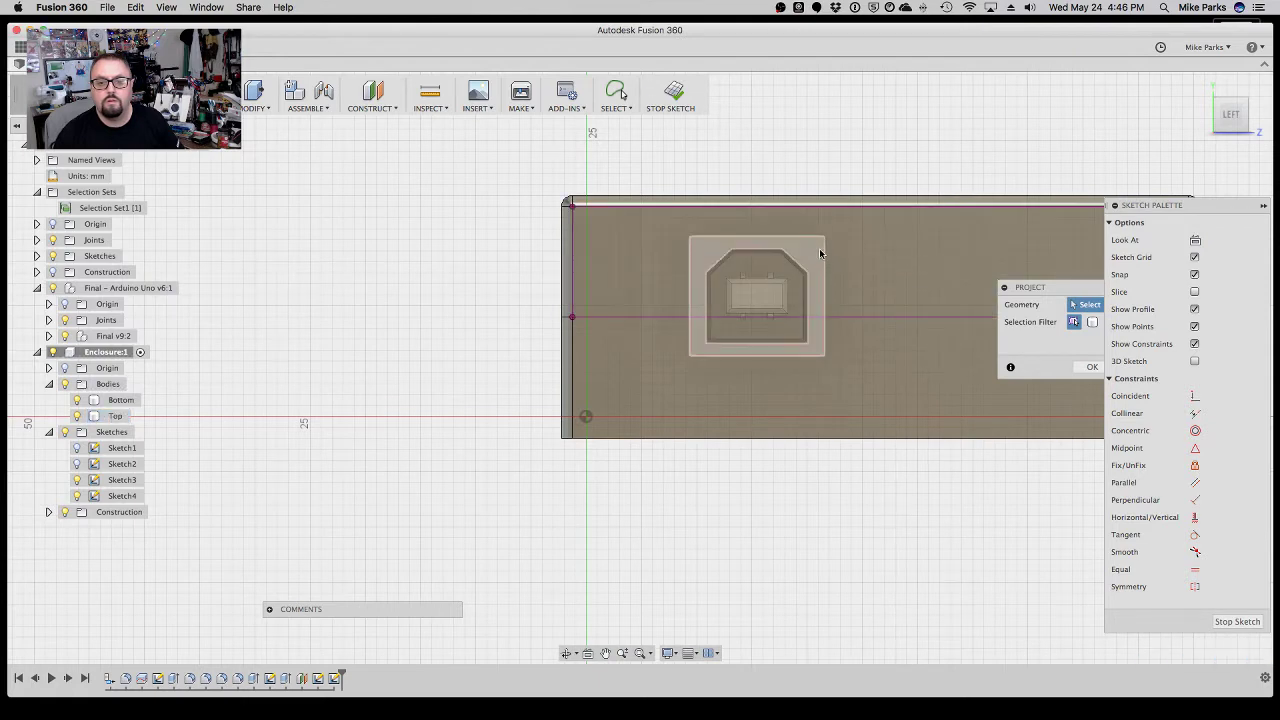
{"action": "left_click", "coordinate": [840, 263]}
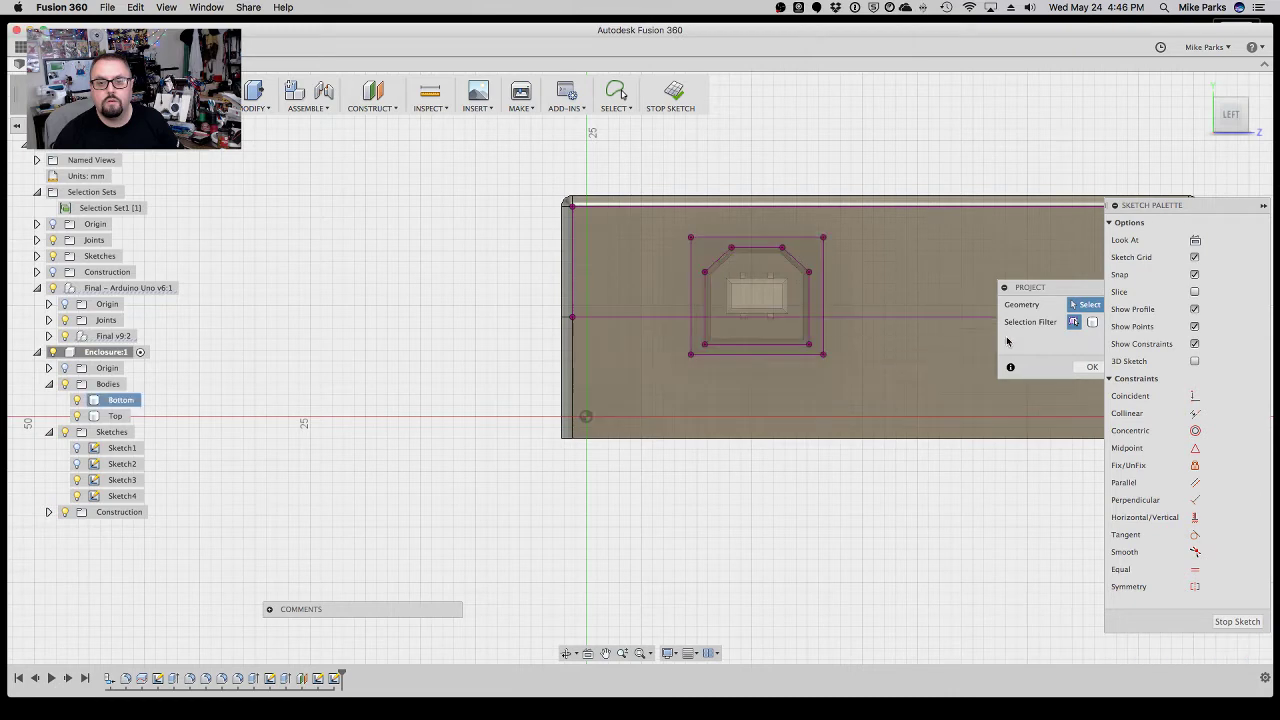
{"action": "left_click", "coordinate": [1091, 367]}
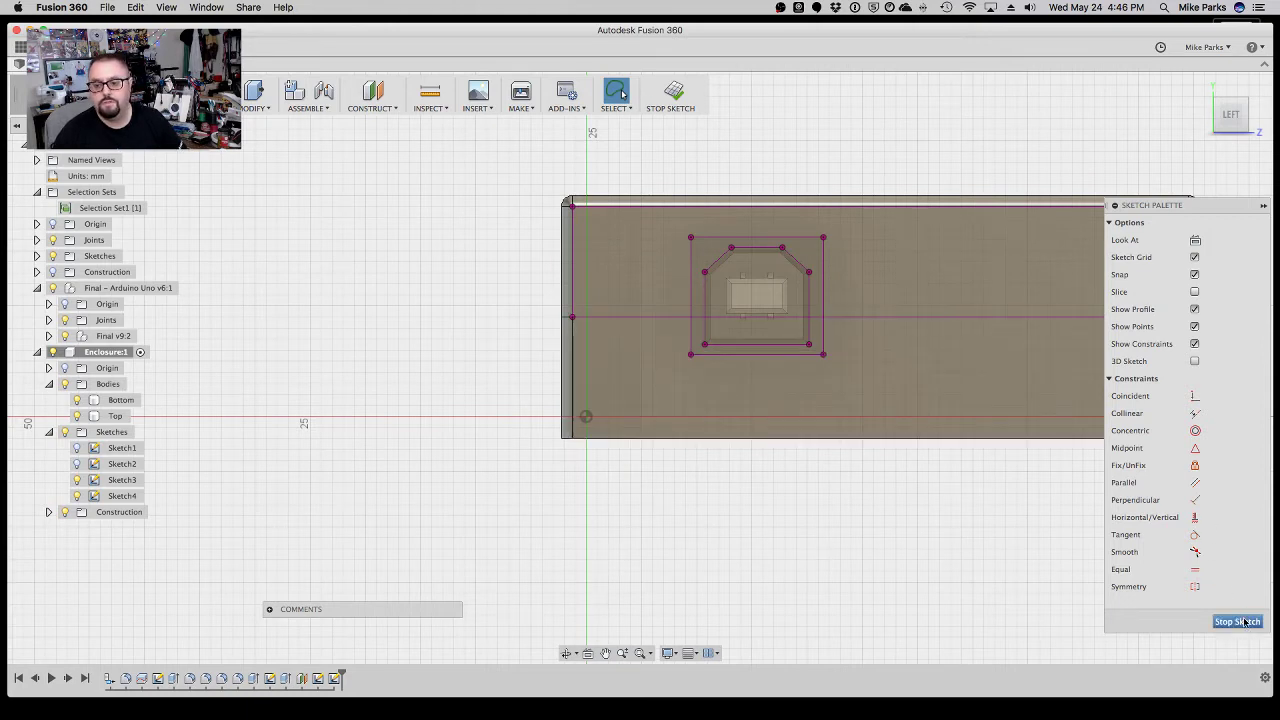
Offset the projected outer rectangle of the USB connector outward by 1 mm and finish the sketch.
{"action": "key", "text": "o"}
{"action": "left_click", "coordinate": [800, 238]}
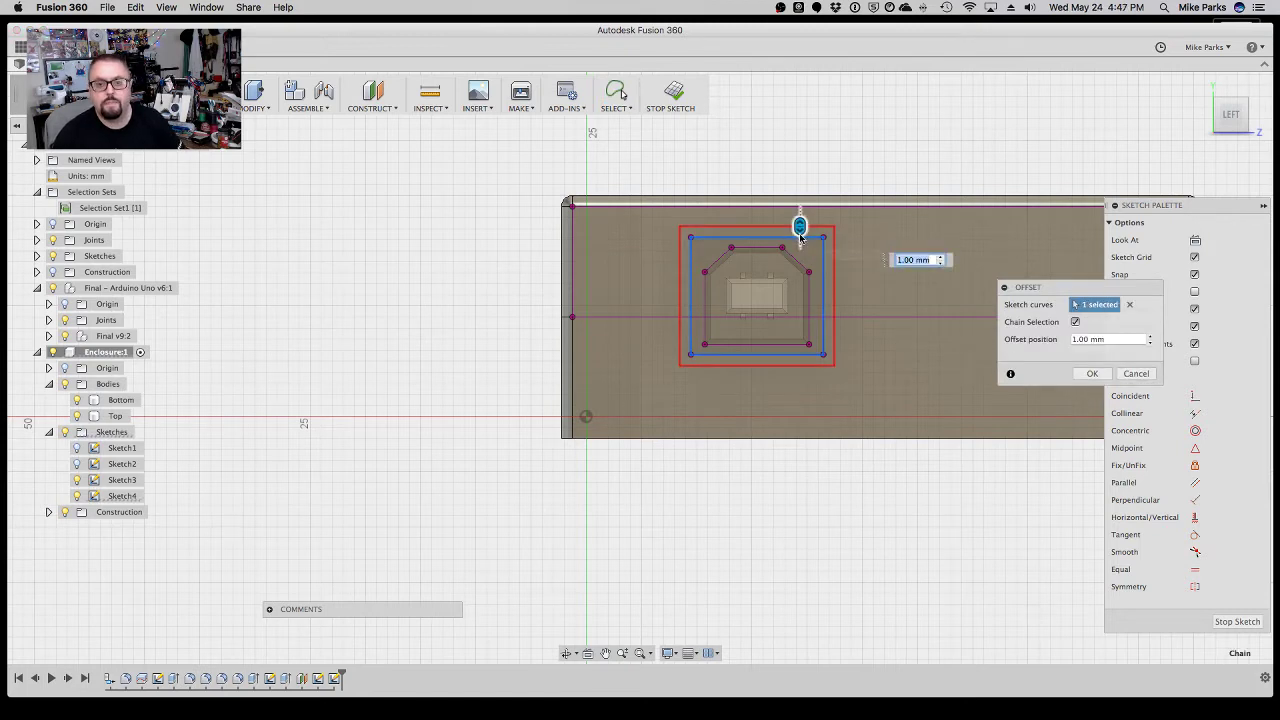
{"action": "left_click_drag", "start_coordinate": [800, 226], "coordinate": [800, 221]}
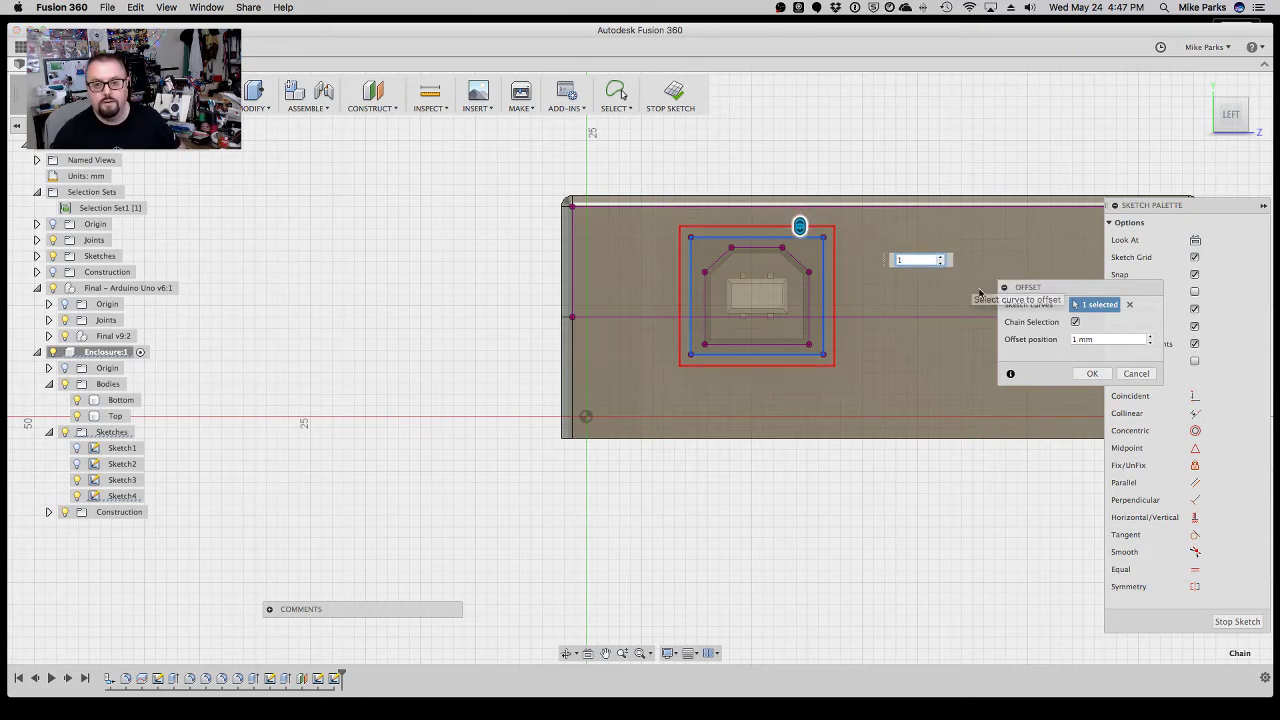
{"action": "left_click", "coordinate": [1088, 374]}
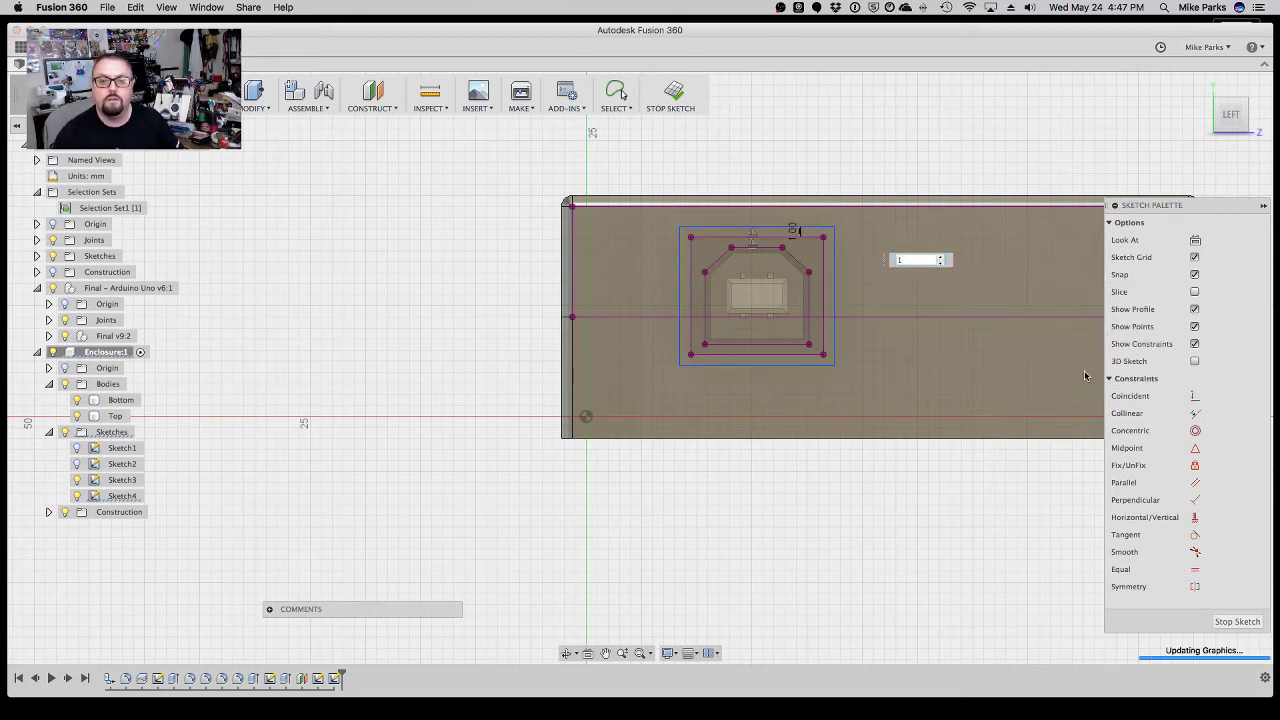
{"action": "left_click", "coordinate": [1240, 622]}
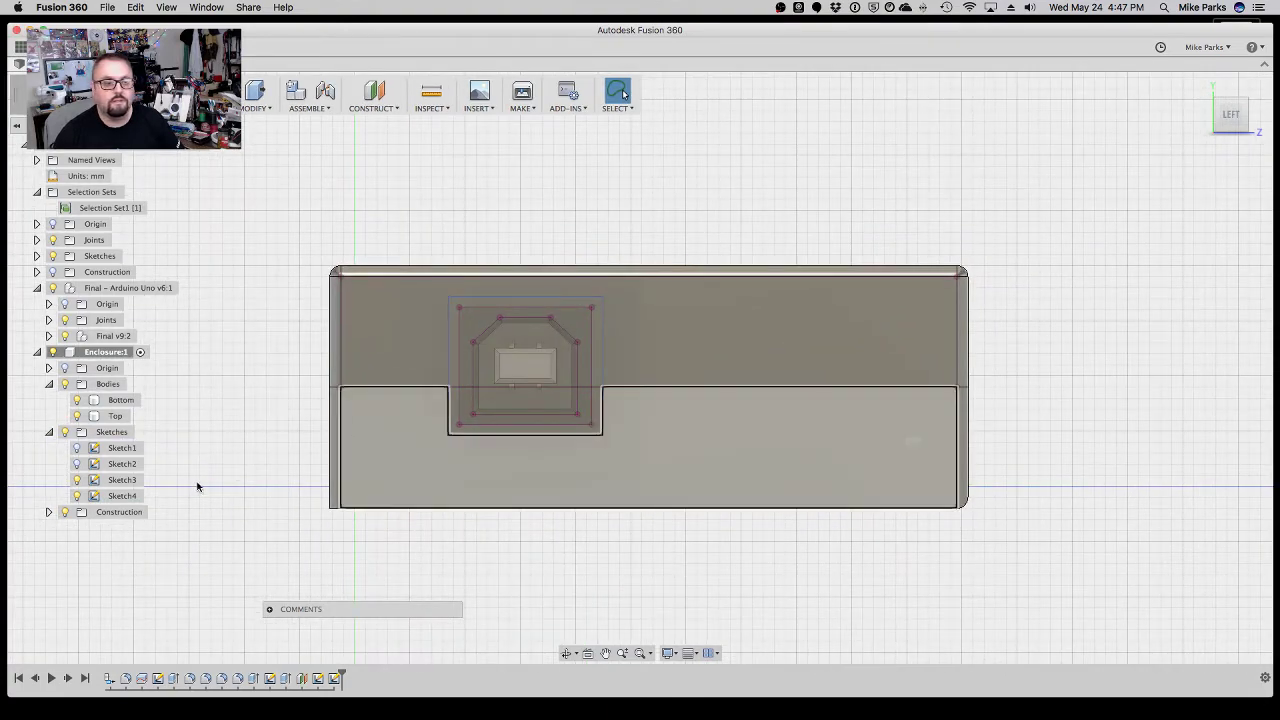
Hide Sketch3, keep Sketch4 visible, and tilt the view to inspect the left wall.
{"action": "left_click", "coordinate": [78, 496]}
{"action": "left_click", "coordinate": [78, 480]}
{"action": "left_click", "coordinate": [78, 496]}
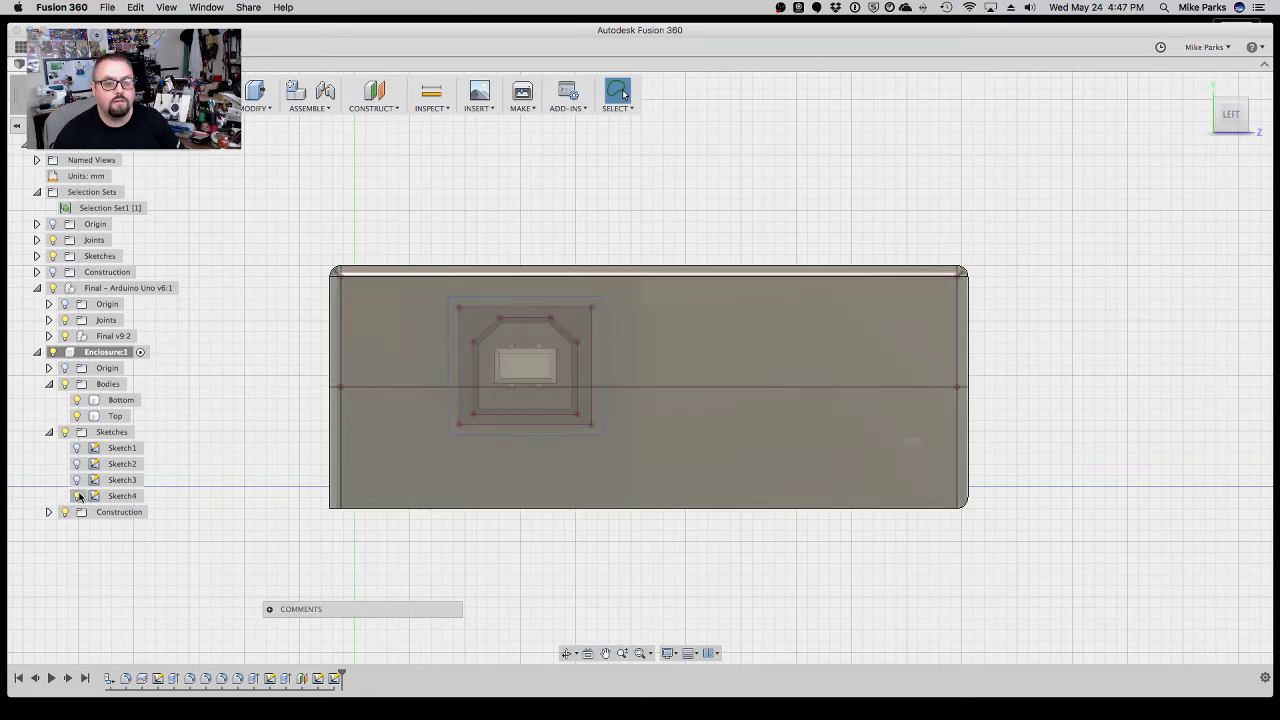
{"action": "left_click", "coordinate": [78, 480]}
{"action": "left_click", "coordinate": [565, 653]}
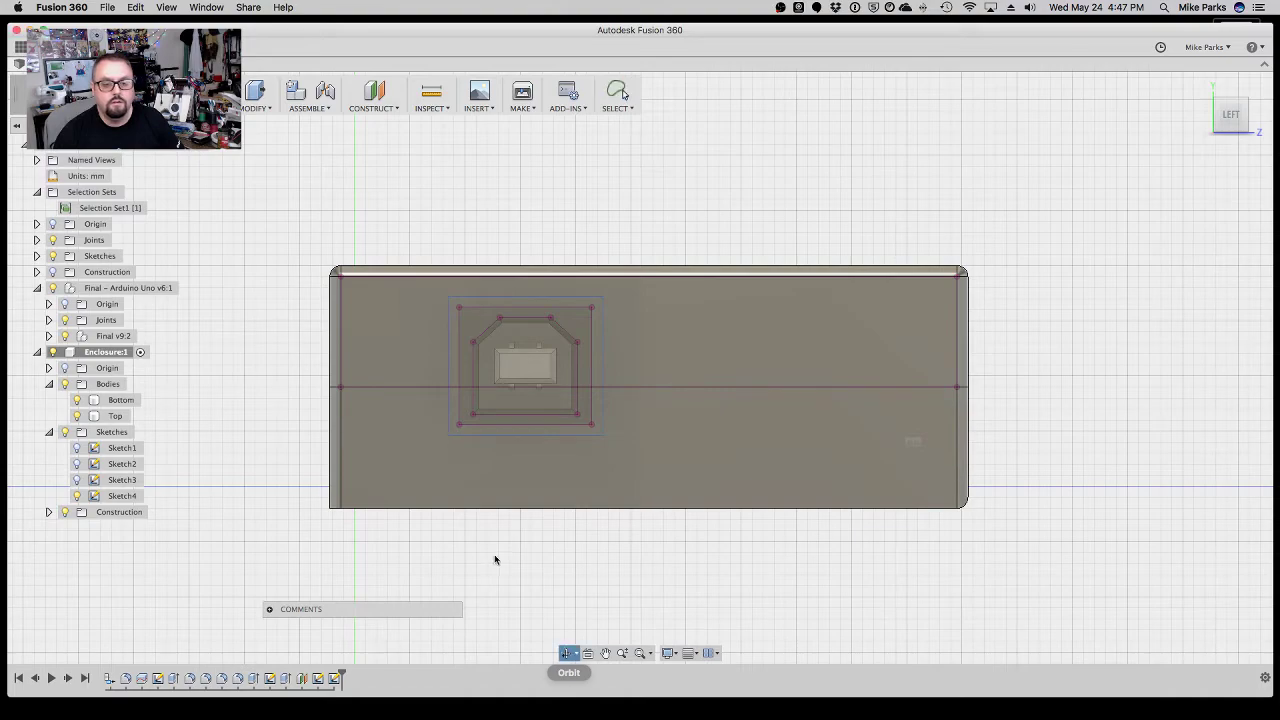
{"action": "mouse_move", "coordinate": [494, 560]}
{"action": "left_mouse_down"}
{"action": "mouse_move", "coordinate": [600, 560]}
{"action": "mouse_move", "coordinate": [486, 563]}
{"action": "left_mouse_up"}
{"action": "key", "text": "Escape"}
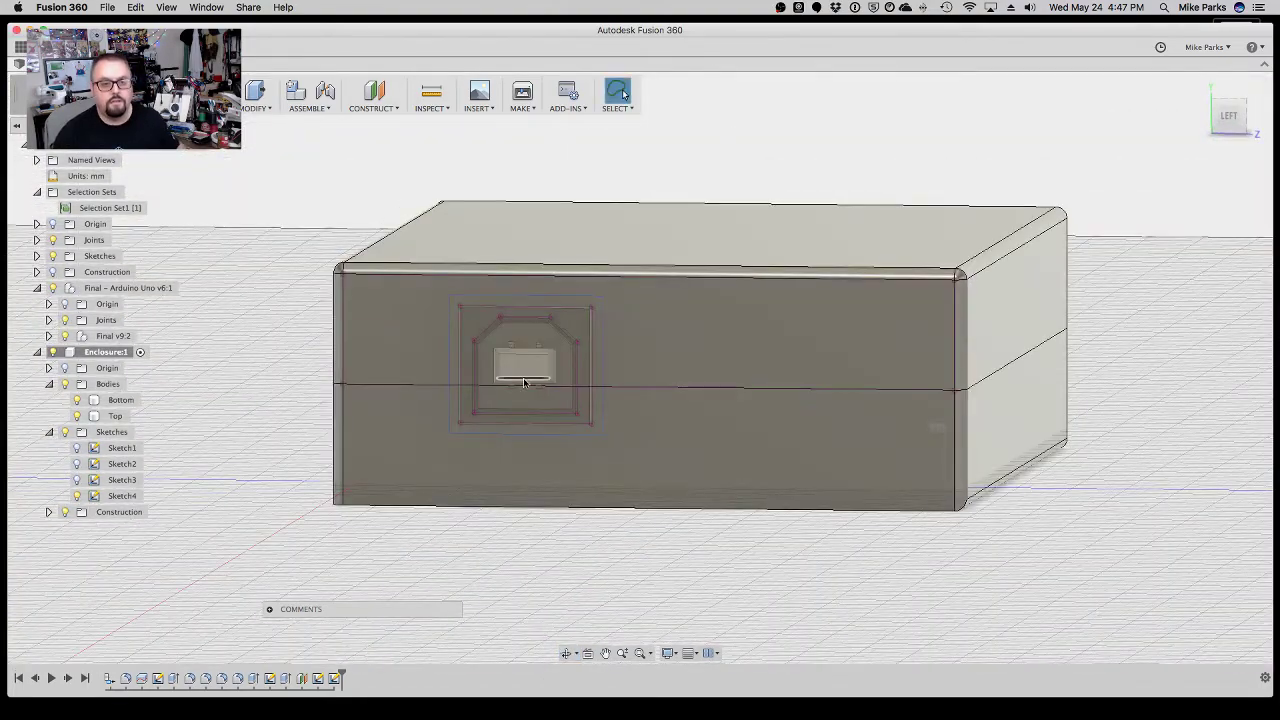
Check the projected connector outline on the left wall and reopen Sketch4 for editing.
{"action": "left_click", "coordinate": [568, 314]}
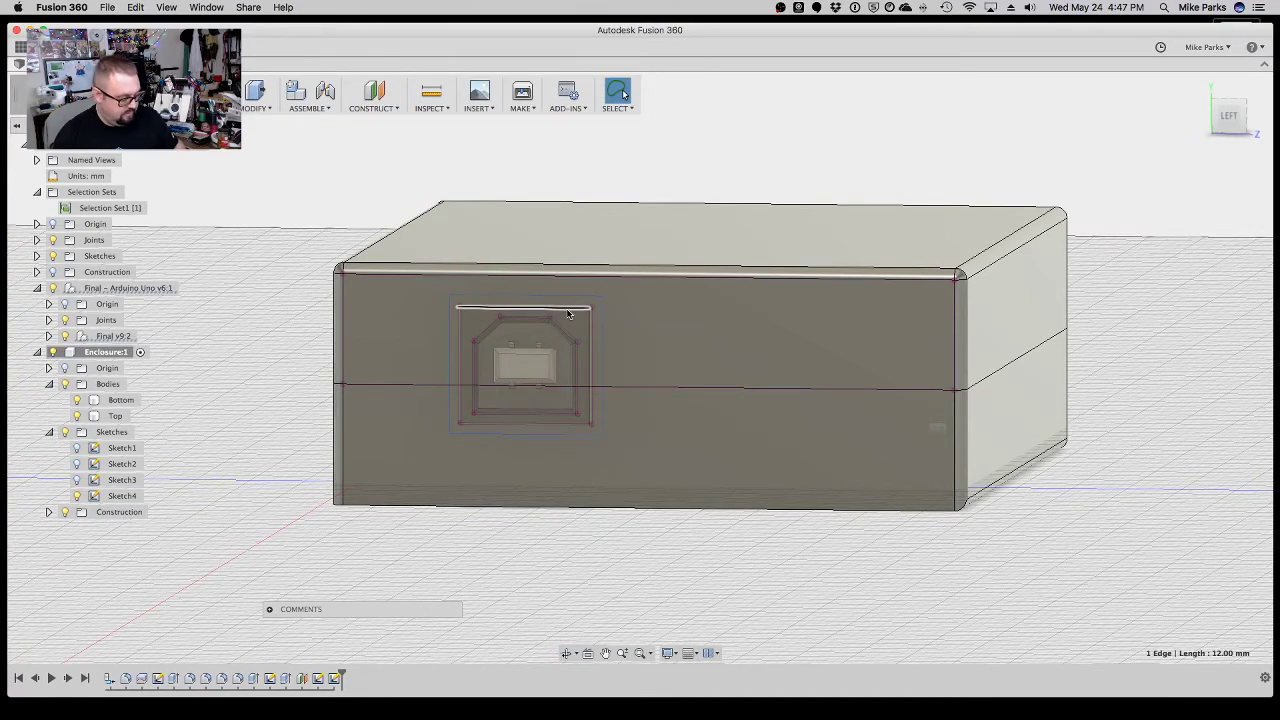
{"action": "left_click", "coordinate": [565, 337]}
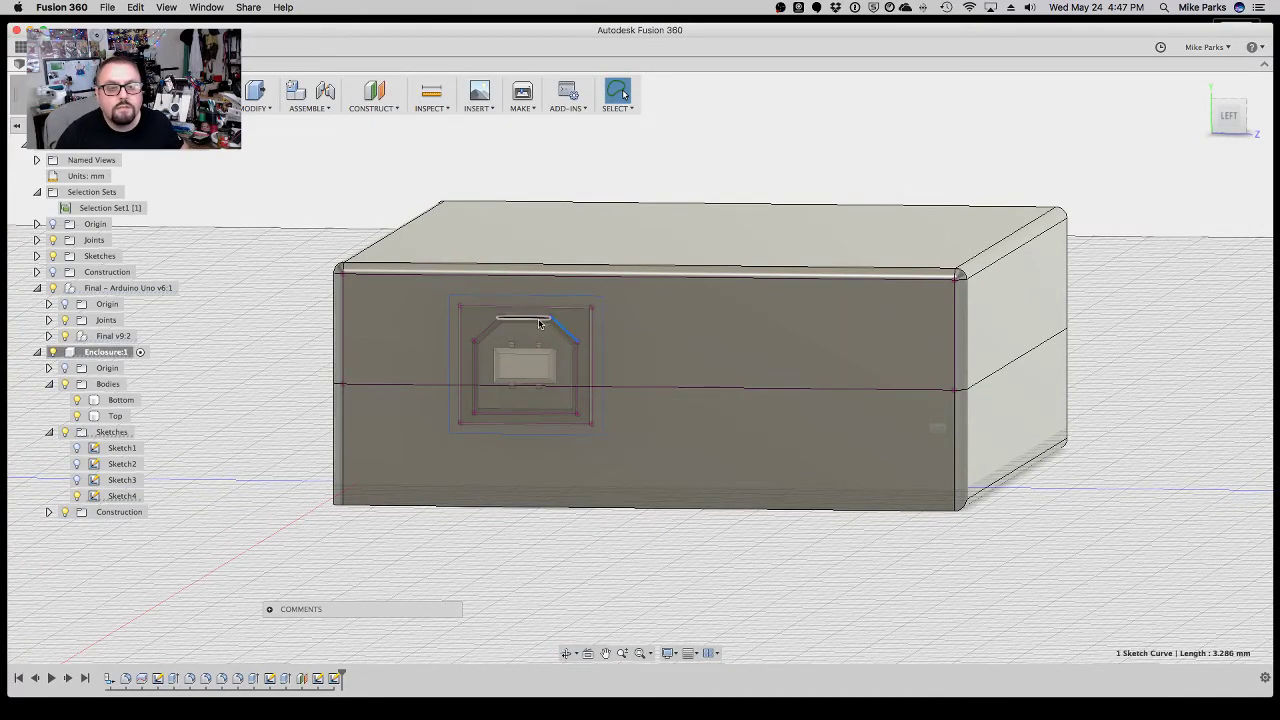
{"action": "scroll", "coordinate": [539, 323], "scroll_direction": "up", "scroll_amount": 5}
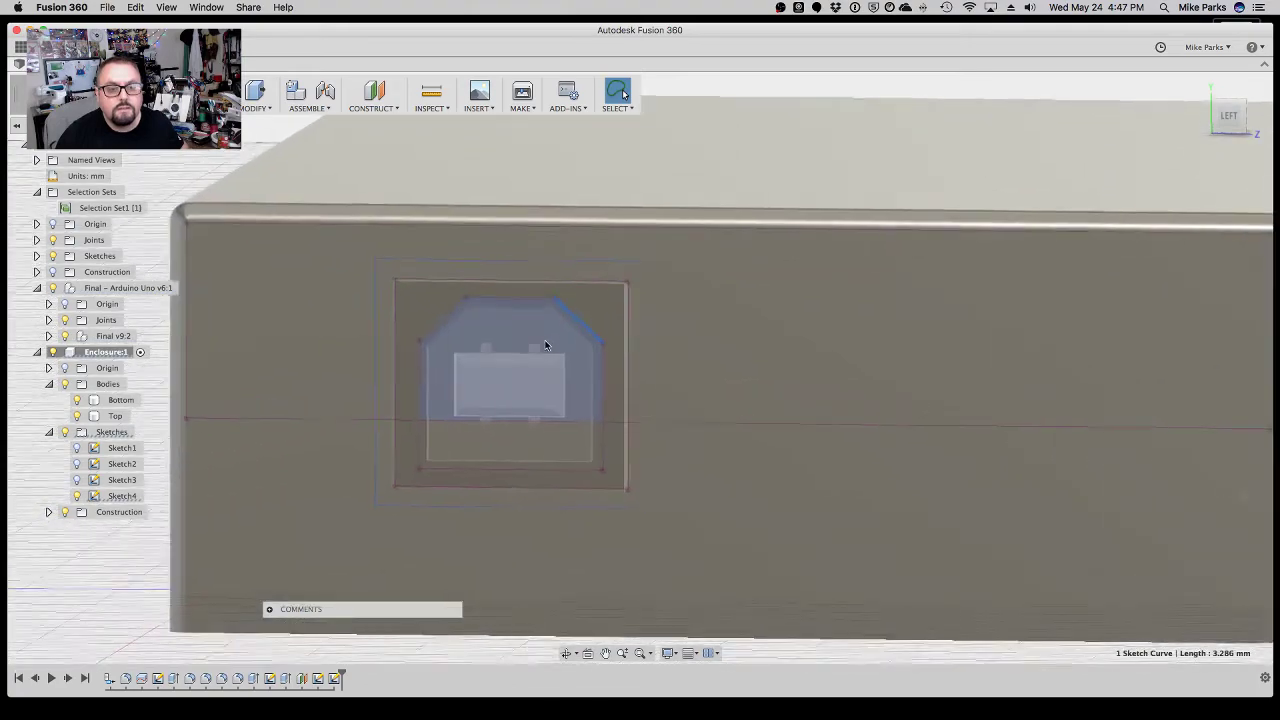
{"action": "right_click", "coordinate": [718, 300]}
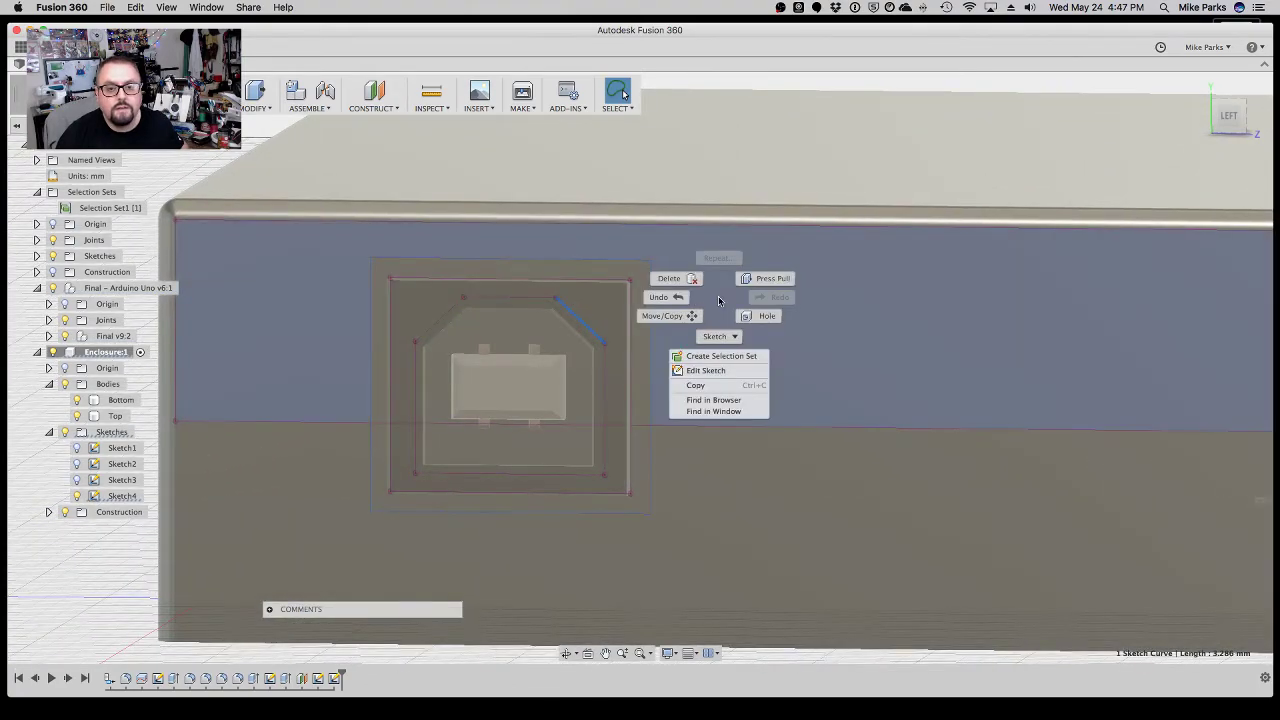
{"action": "left_click", "coordinate": [124, 497]}
{"action": "right_click", "coordinate": [124, 497]}
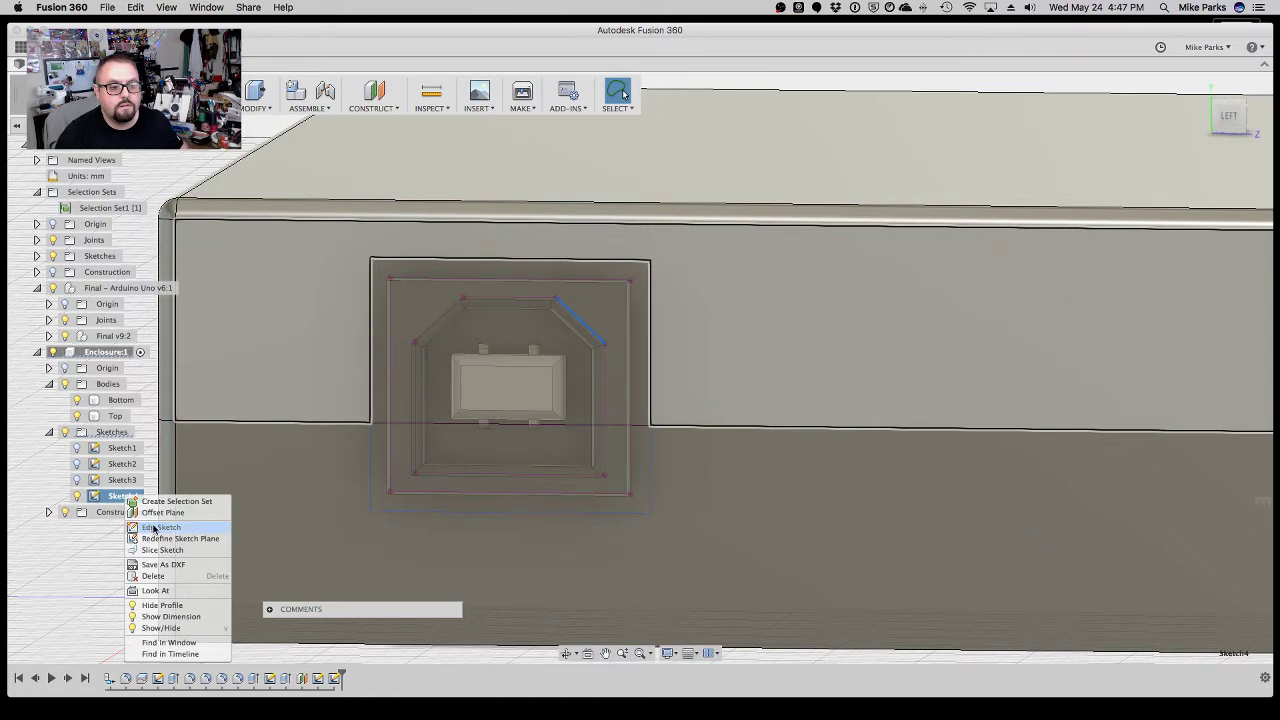
{"action": "left_click", "coordinate": [155, 527]}
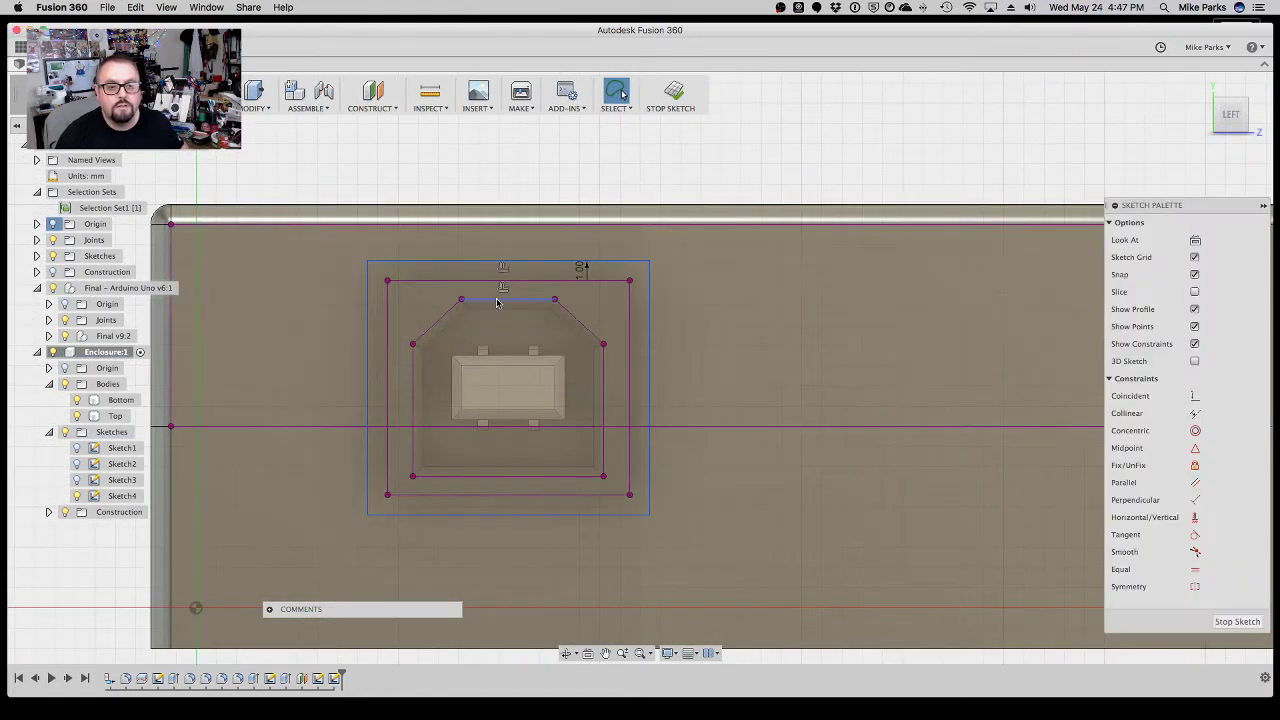
Convert the projected USB connector outlines inside the offset rectangle to construction lines and finish the sketch.
{"action": "left_click", "coordinate": [577, 318]}
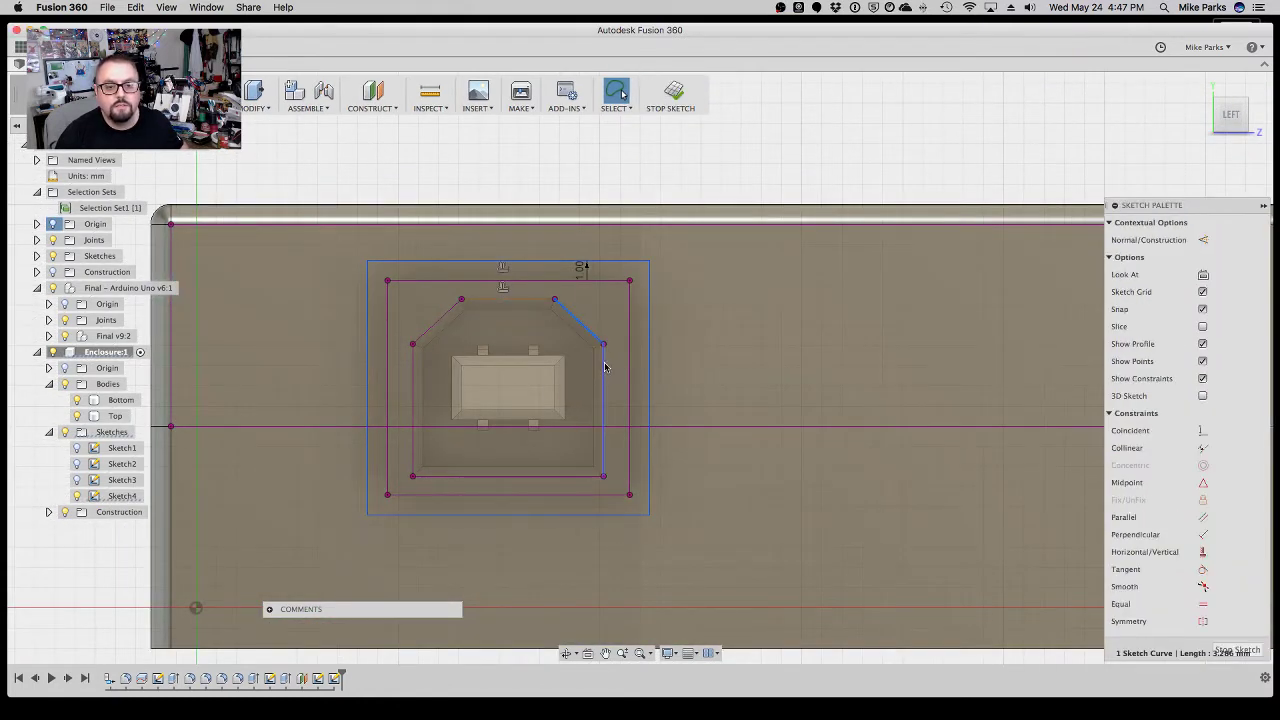
{"action": "key", "text": "Delete"}
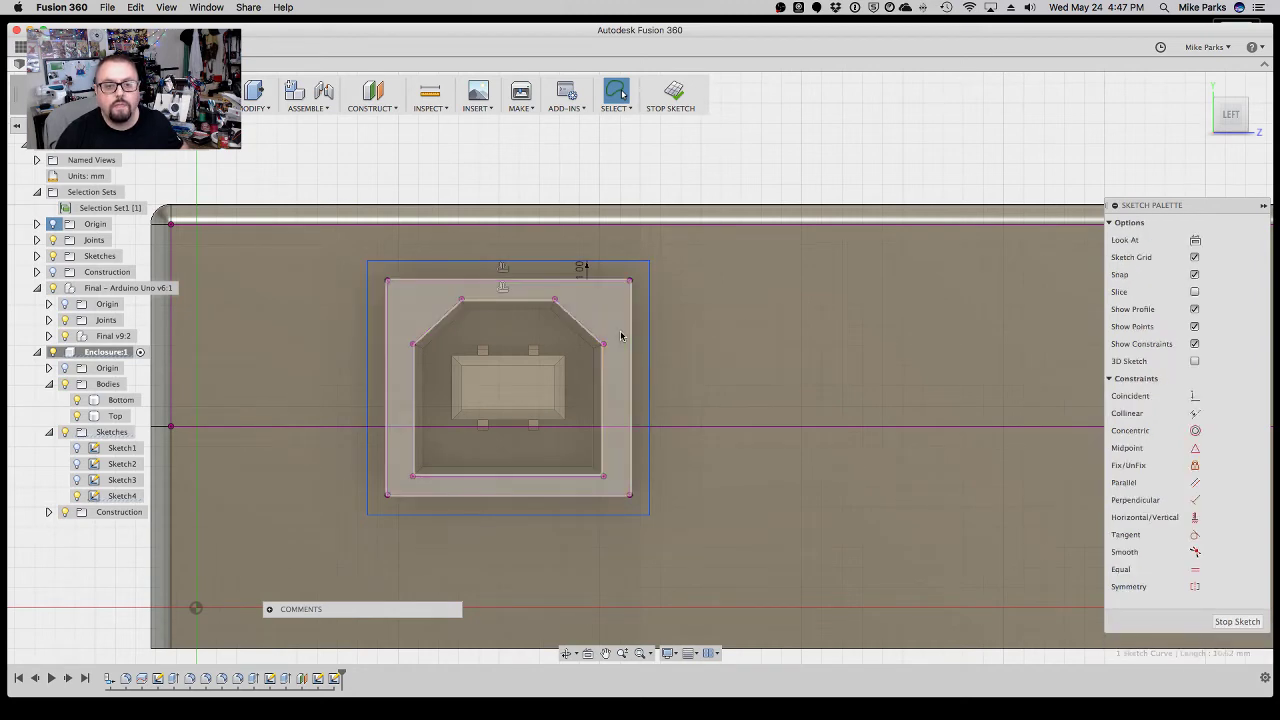
{"action": "left_click", "coordinate": [520, 280]}
{"action": "key", "text": "Delete"}
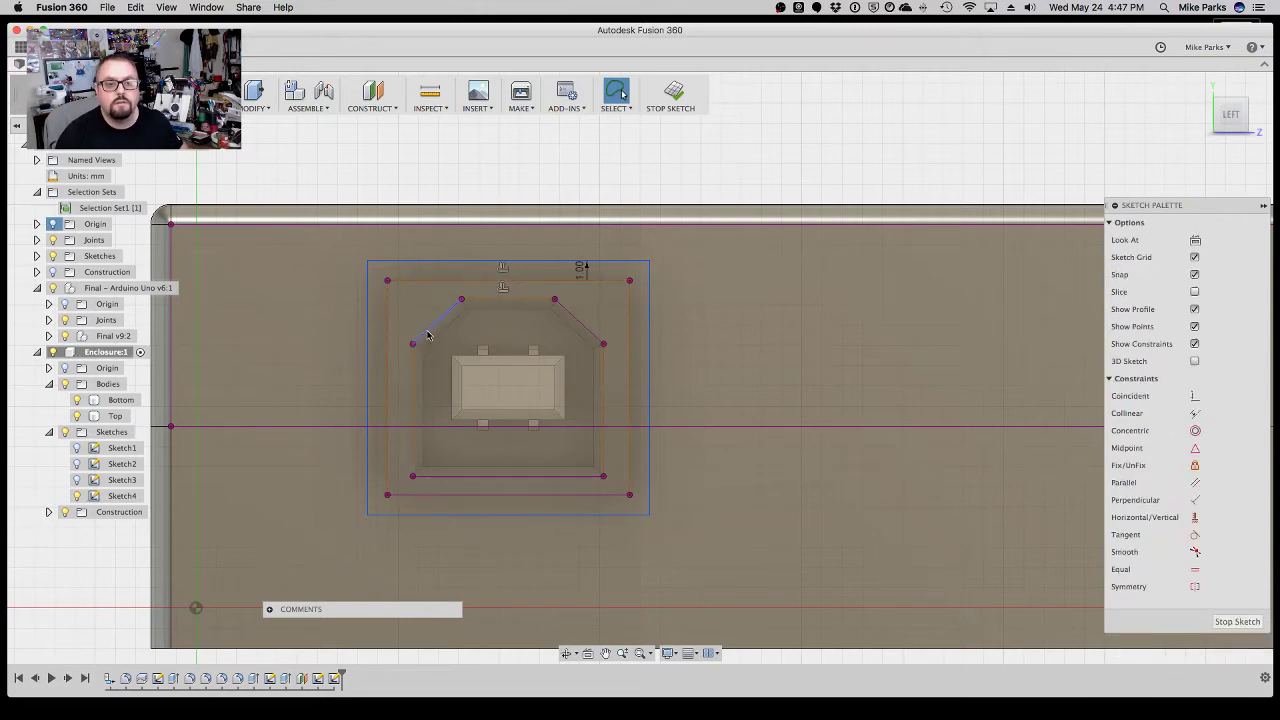
{"action": "left_click", "coordinate": [482, 477]}
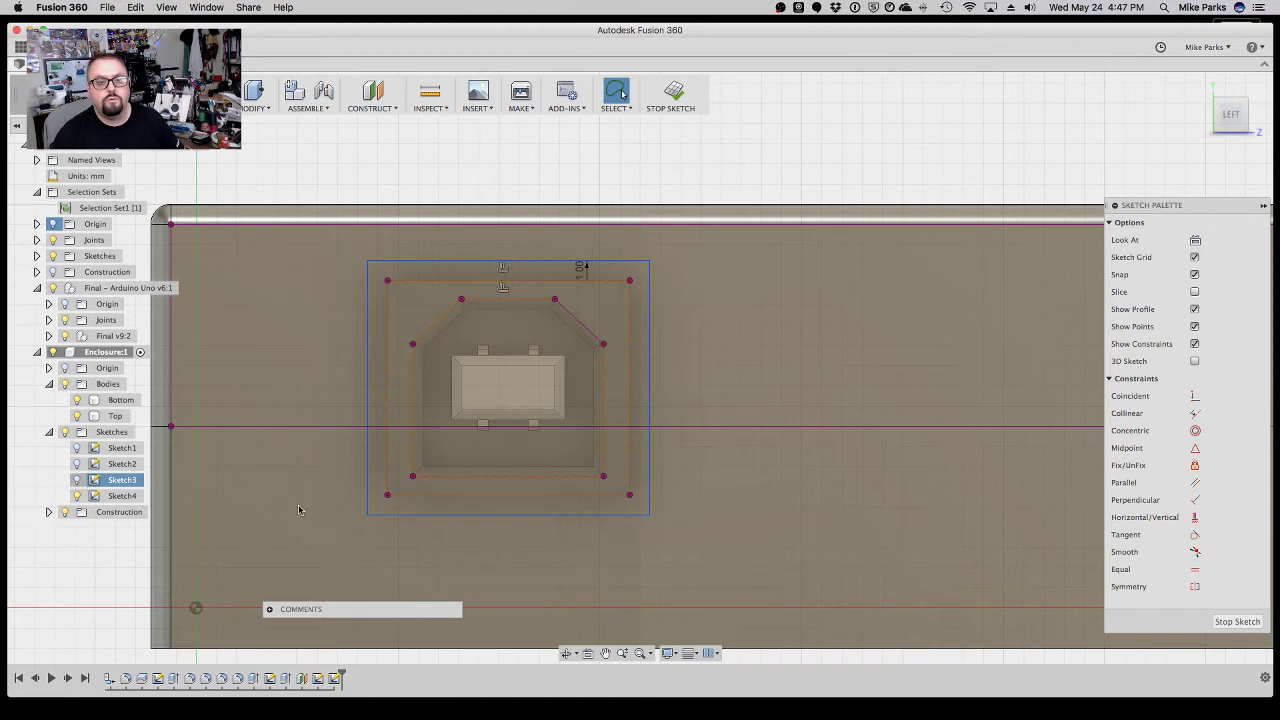
{"action": "left_click", "coordinate": [1238, 622]}
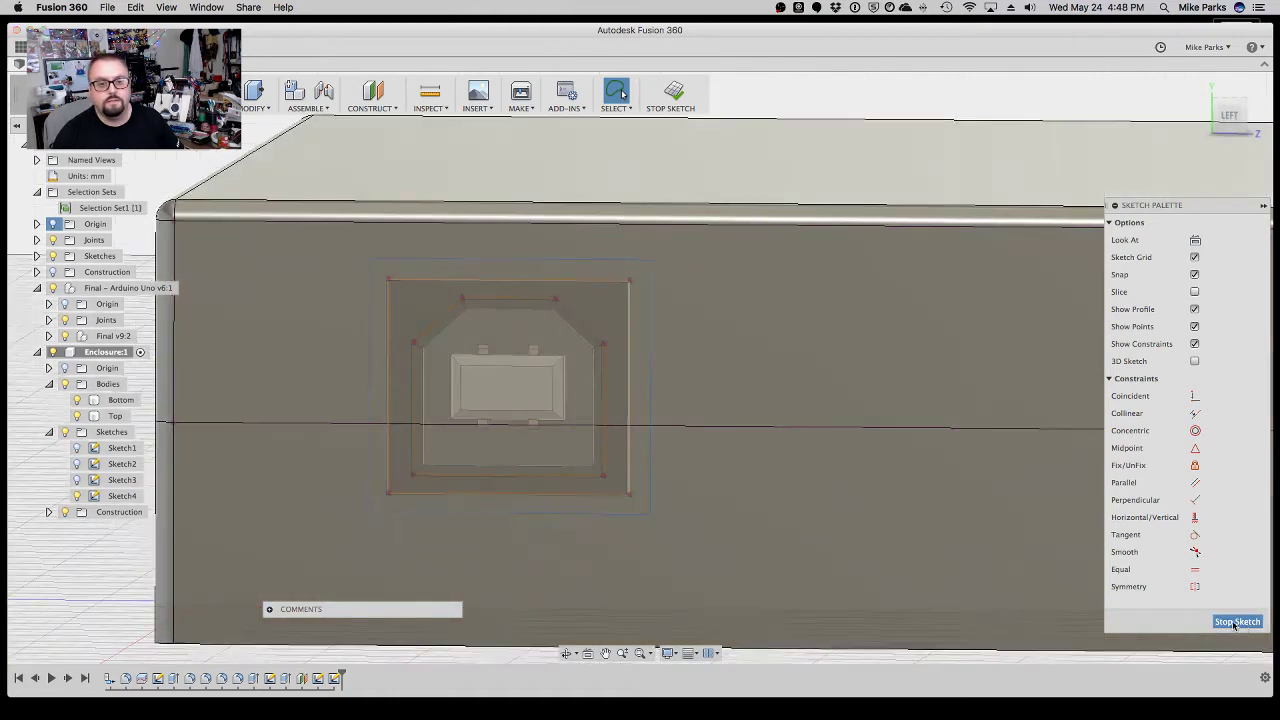
Hide the Bottom body and start an inward cut extrusion of the offset rectangle's upper part on the Top body.
{"action": "left_click", "coordinate": [571, 655]}
{"action": "mouse_move", "coordinate": [640, 598]}
{"action": "left_mouse_down"}
{"action": "mouse_move", "coordinate": [671, 591]}
{"action": "mouse_move", "coordinate": [594, 586]}
{"action": "mouse_move", "coordinate": [677, 589]}
{"action": "mouse_move", "coordinate": [632, 574]}
{"action": "left_mouse_up"}
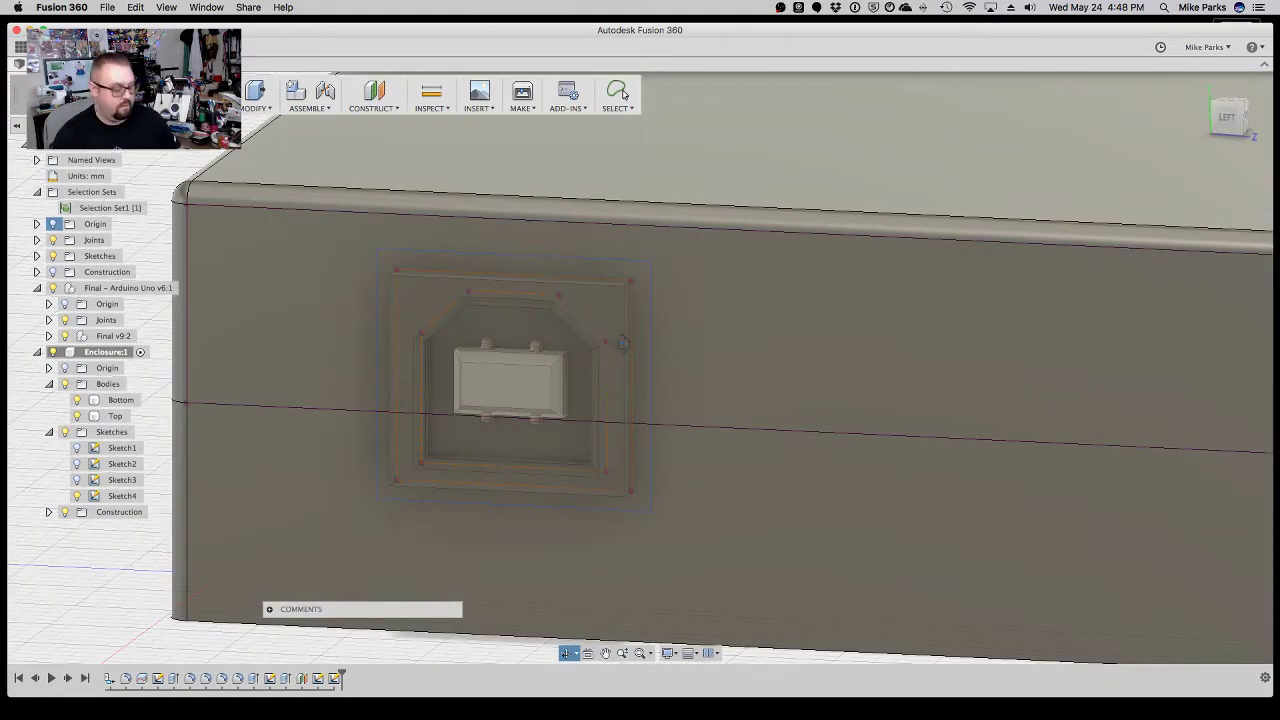
{"action": "key", "text": "e"}
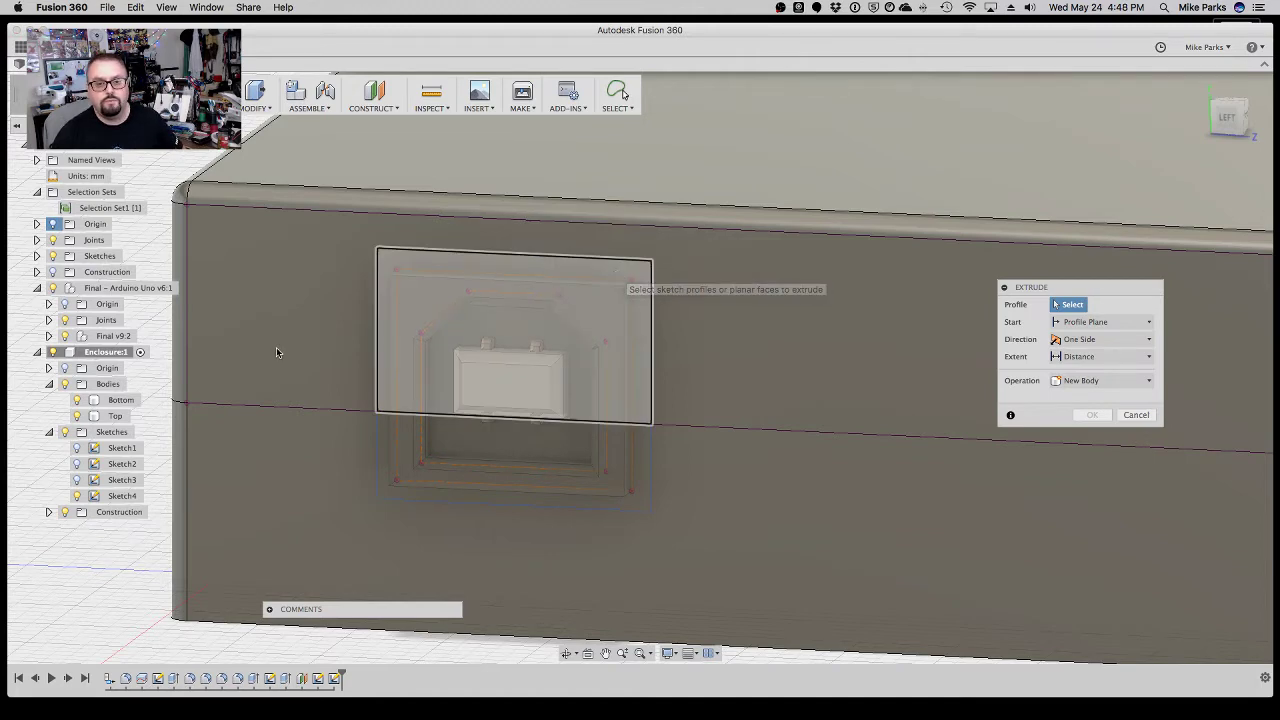
{"action": "left_click", "coordinate": [77, 401]}
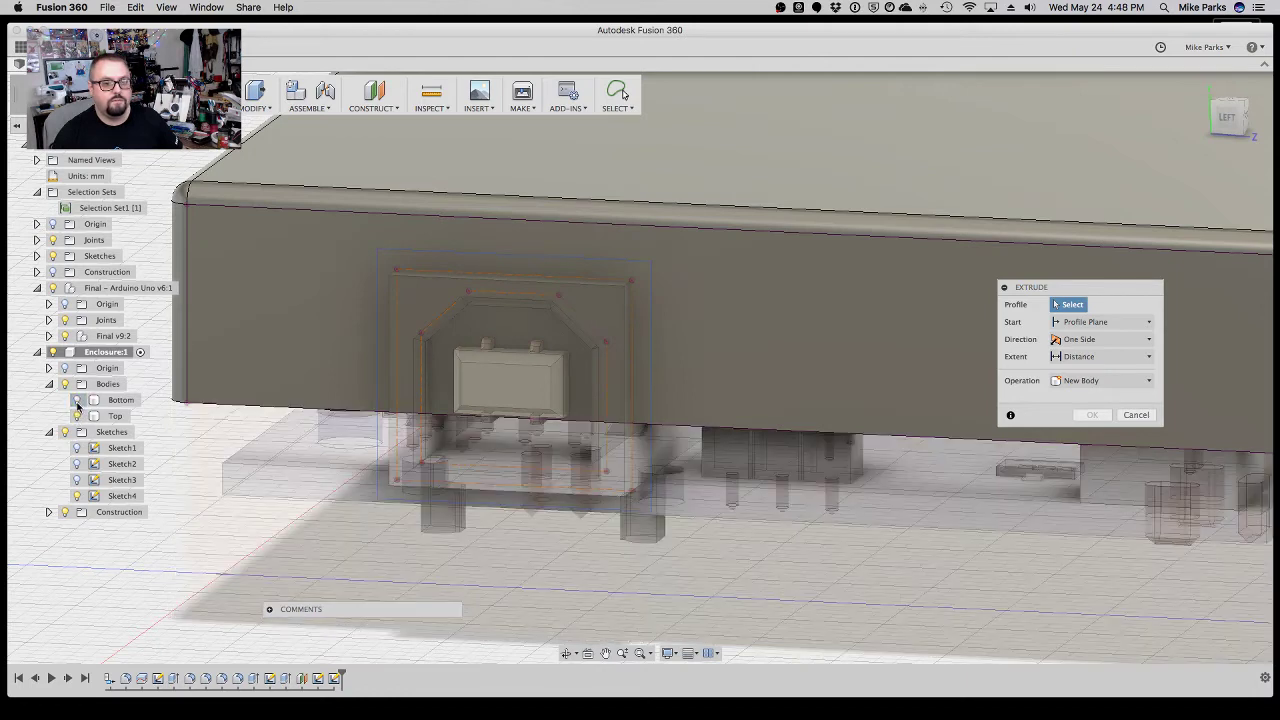
{"action": "left_click", "coordinate": [509, 343]}
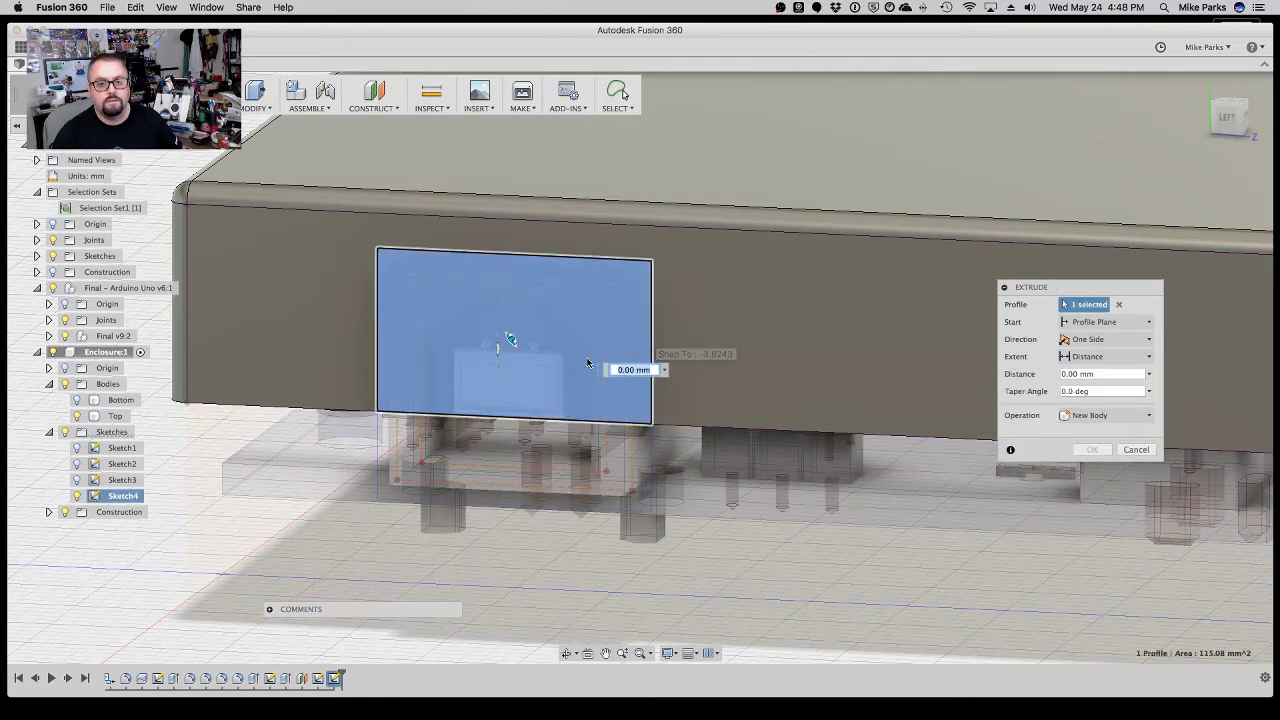
{"action": "left_click_drag", "start_coordinate": [510, 338], "coordinate": [591, 276]}
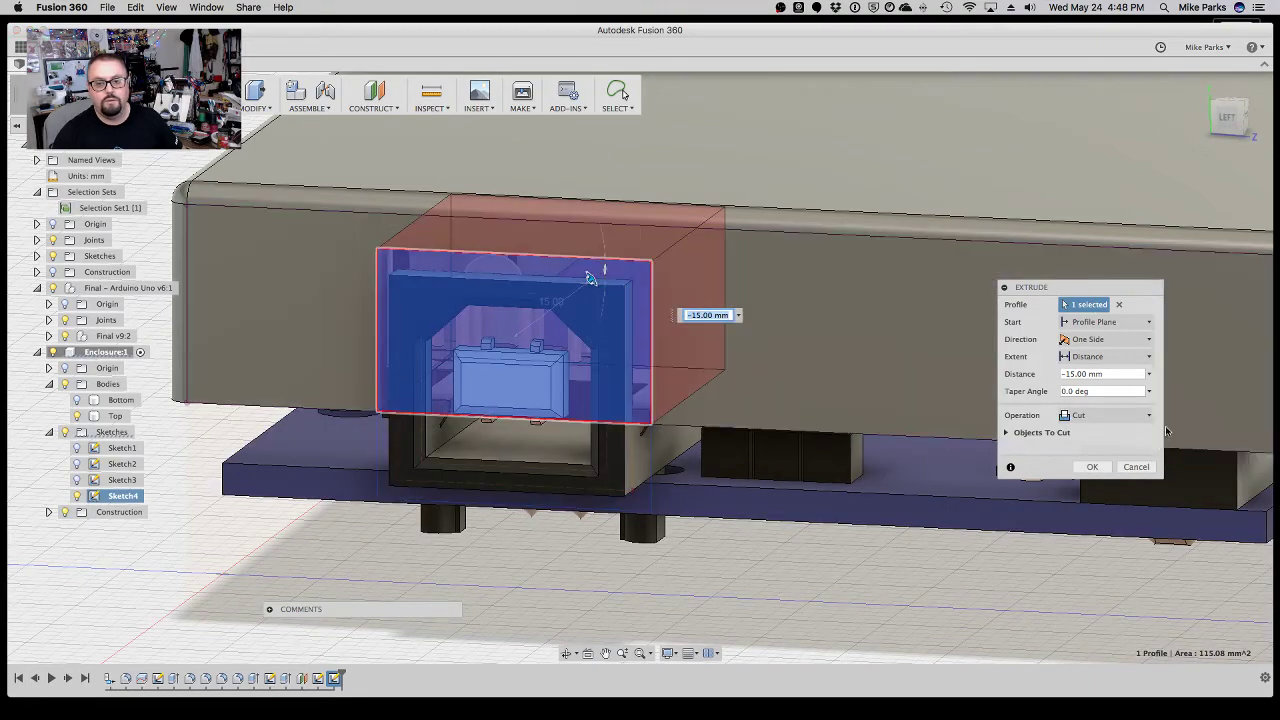
Set the cut's extent to To Object, using the inner face of the Top body's left wall, and complete the extrusion.
{"action": "left_click", "coordinate": [1121, 358]}
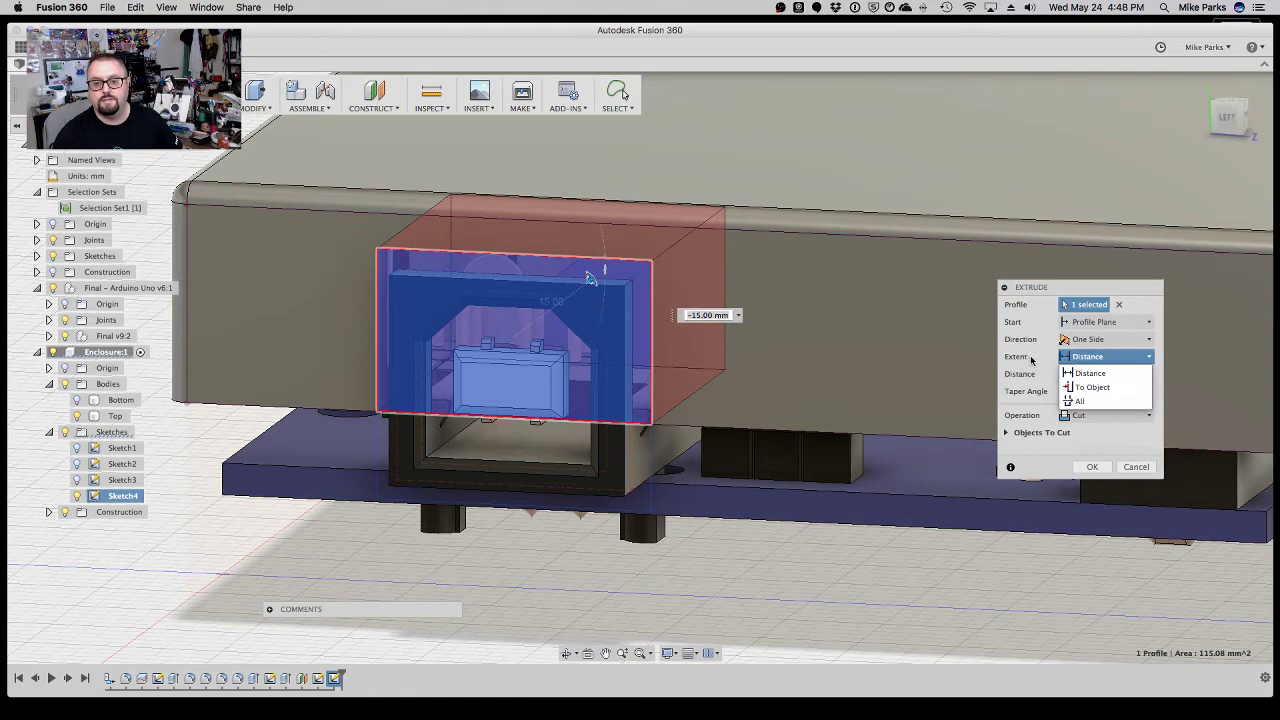
{"action": "left_click", "coordinate": [1079, 390]}
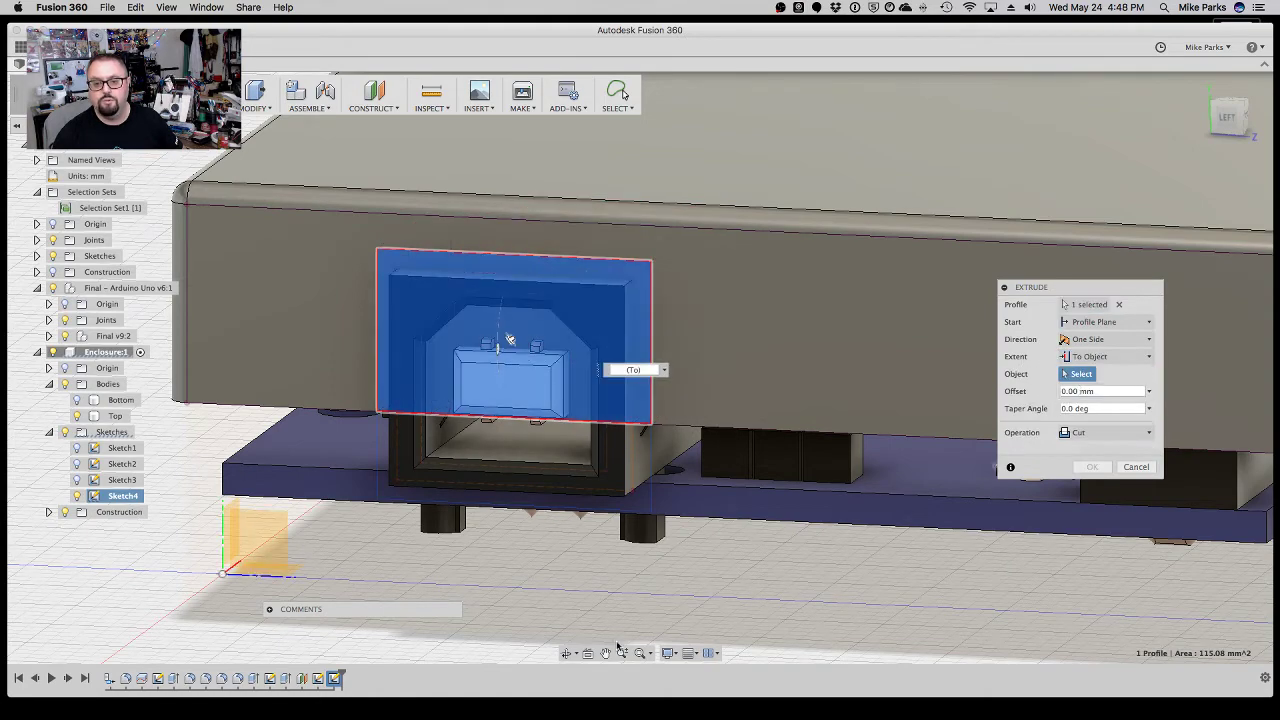
{"action": "left_click", "coordinate": [566, 653]}
{"action": "mouse_move", "coordinate": [584, 572]}
{"action": "left_mouse_down"}
{"action": "mouse_move", "coordinate": [508, 344]}
{"action": "mouse_move", "coordinate": [508, 383]}
{"action": "left_mouse_up"}
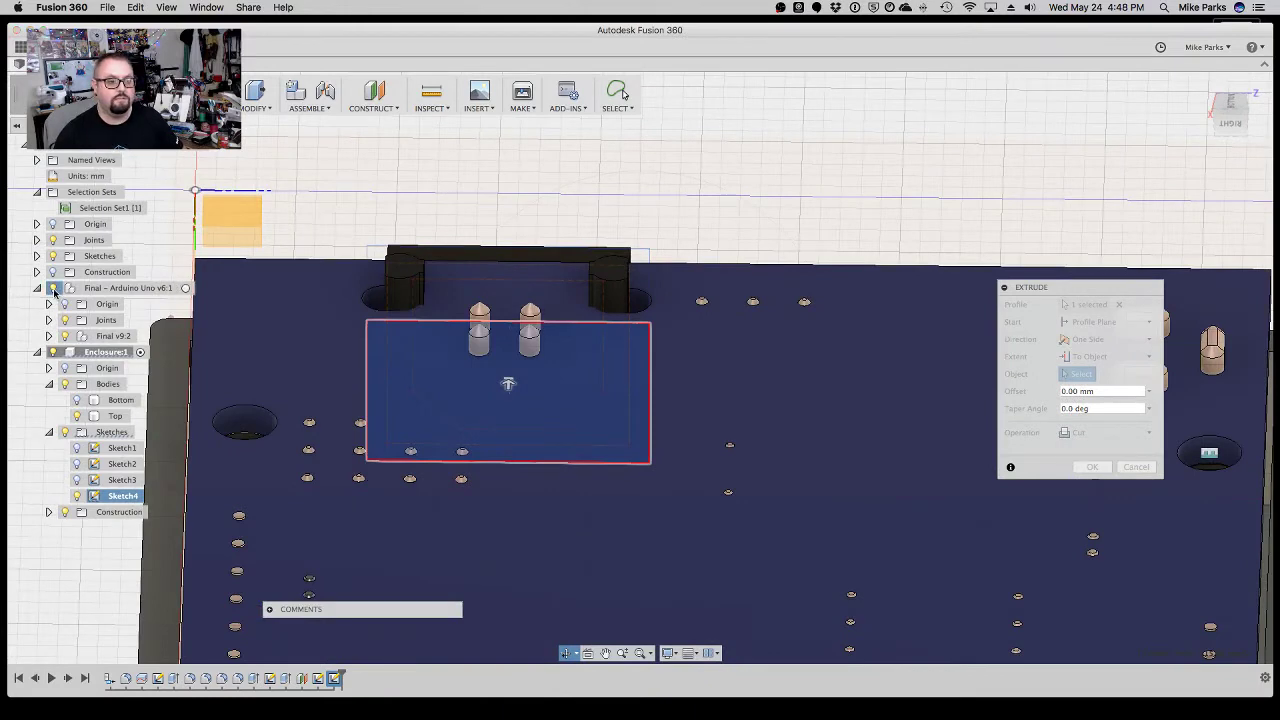
{"action": "left_click", "coordinate": [54, 288]}
{"action": "key", "text": "Escape"}
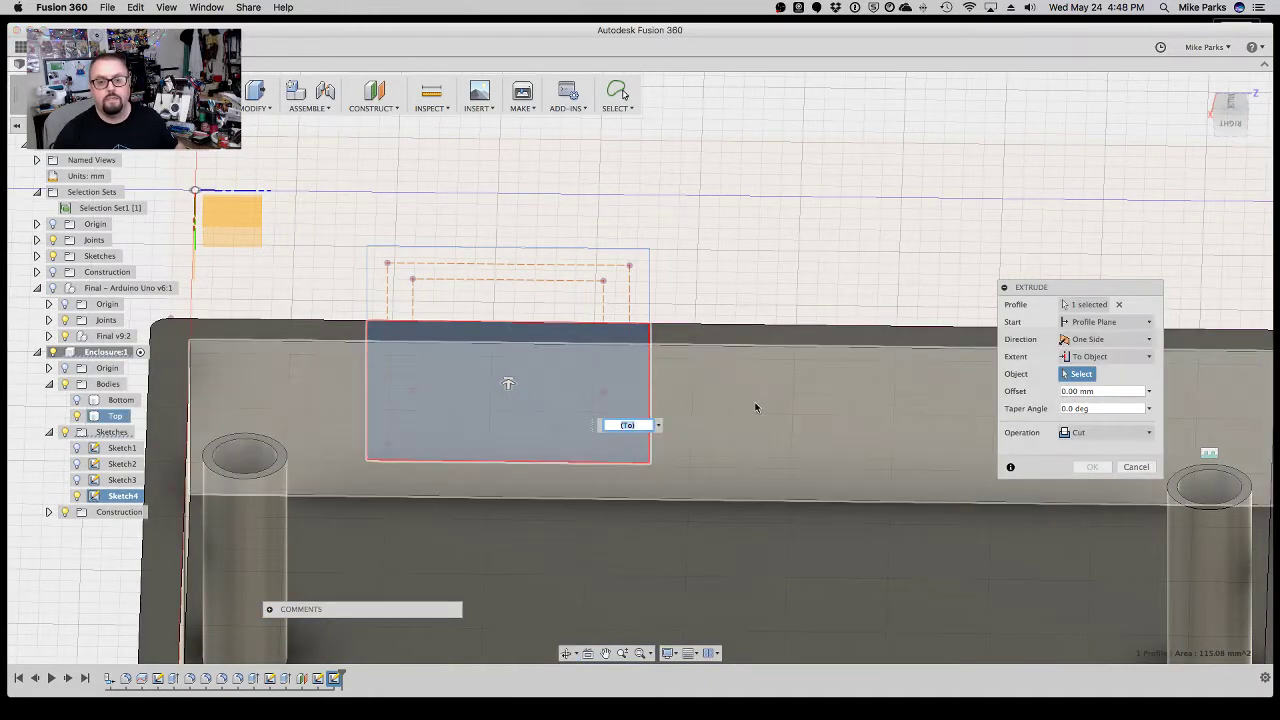
{"action": "left_click", "coordinate": [756, 403]}
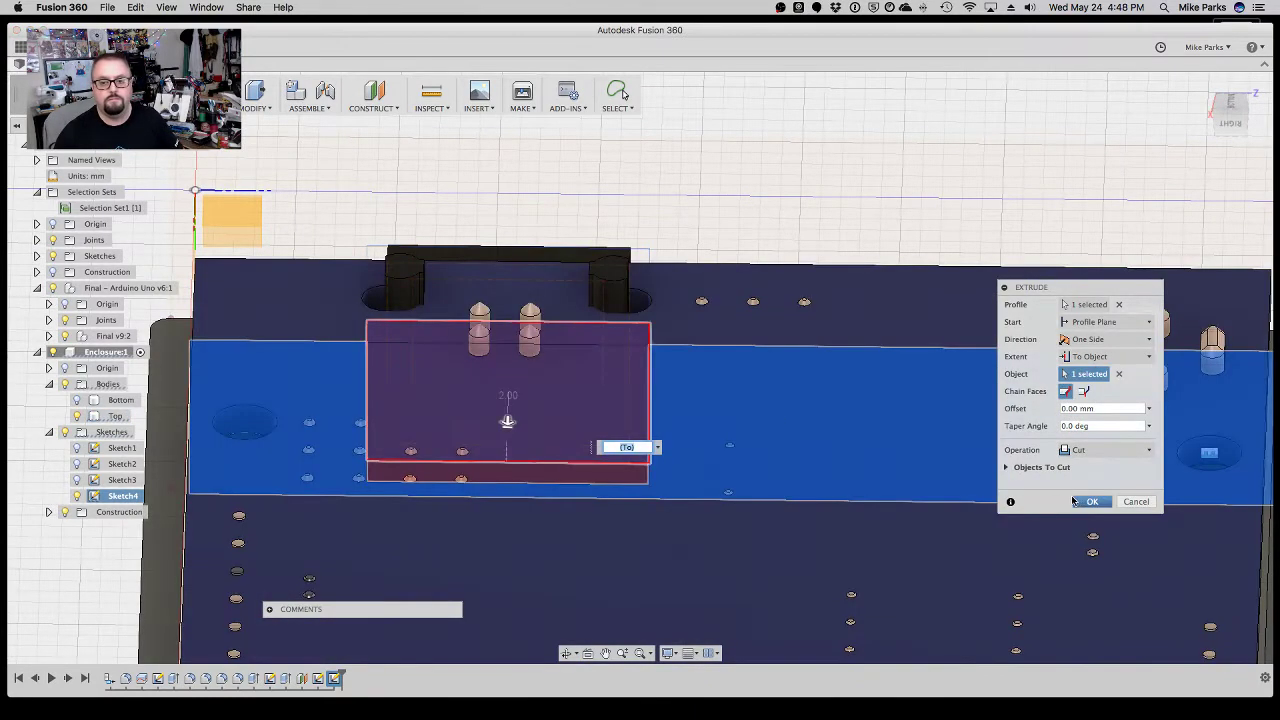
{"action": "left_click", "coordinate": [1092, 501]}
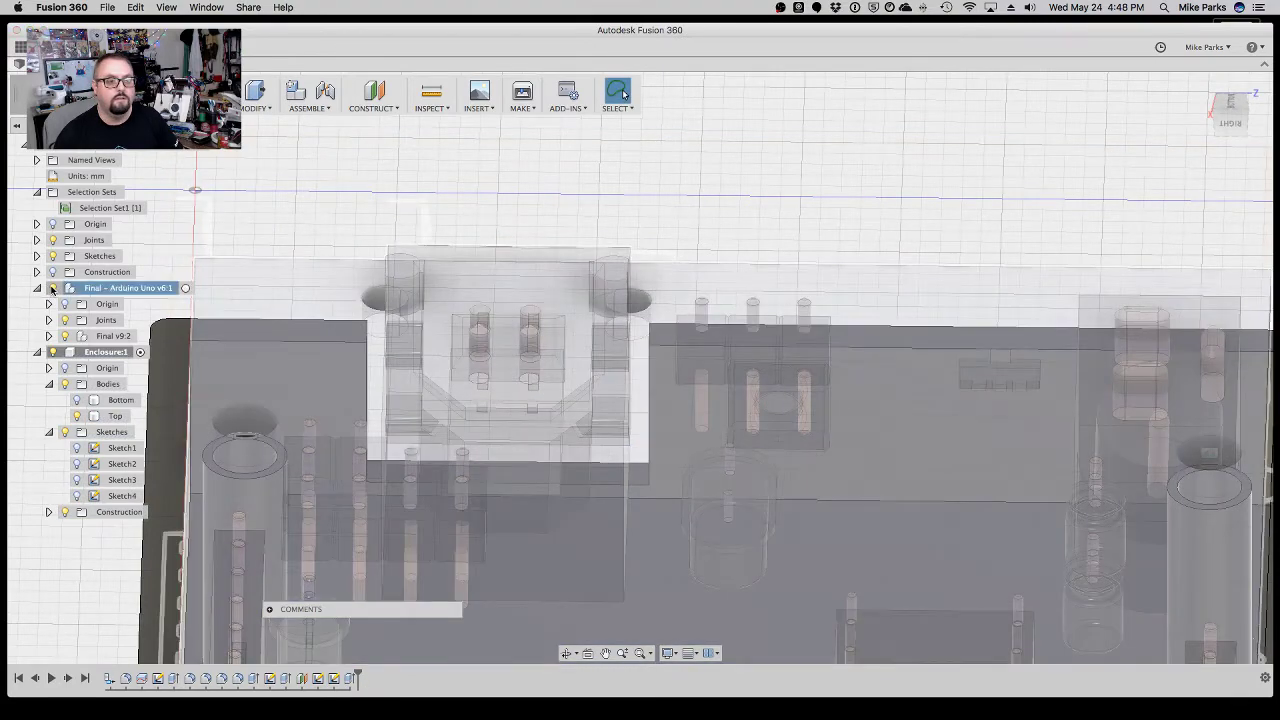
Hide the Arduino Uno and the Top body, and show the Bottom body and Sketch4.
{"action": "left_click", "coordinate": [54, 288]}
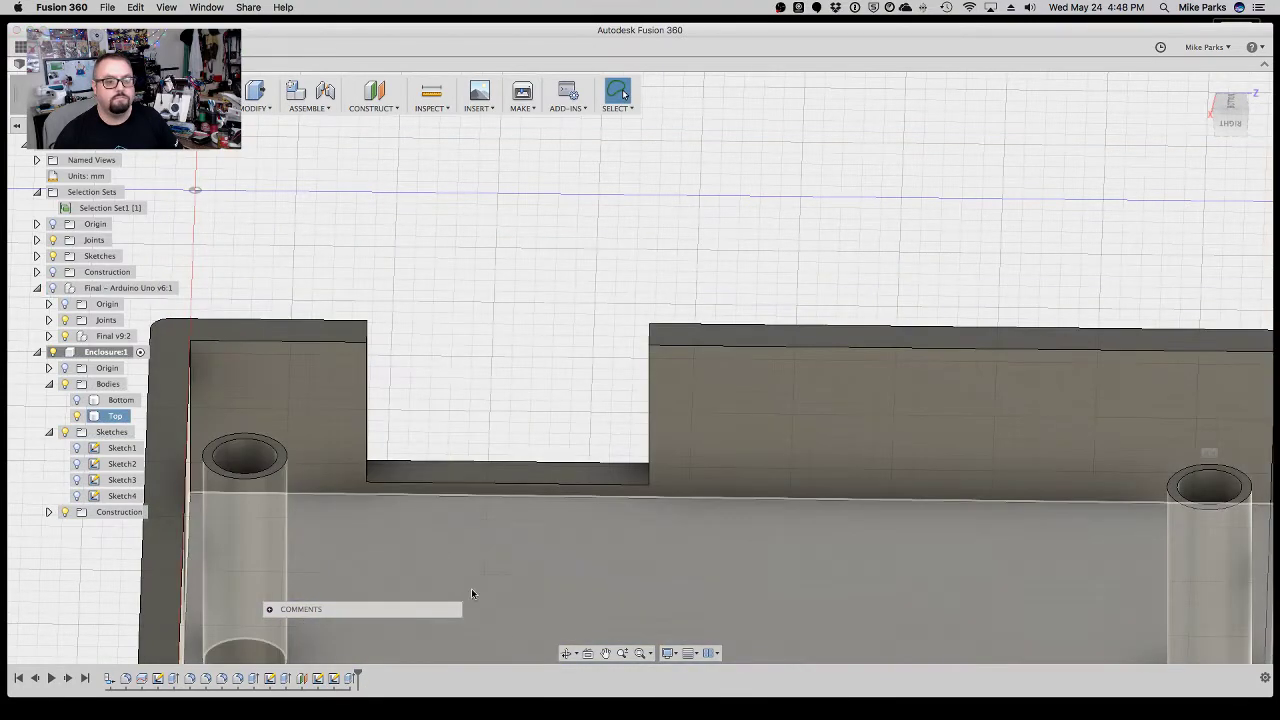
{"action": "left_click", "coordinate": [565, 653]}
{"action": "mouse_move", "coordinate": [513, 313]}
{"action": "left_mouse_down"}
{"action": "mouse_move", "coordinate": [520, 506]}
{"action": "mouse_move", "coordinate": [560, 500]}
{"action": "mouse_move", "coordinate": [511, 329]}
{"action": "left_mouse_up"}
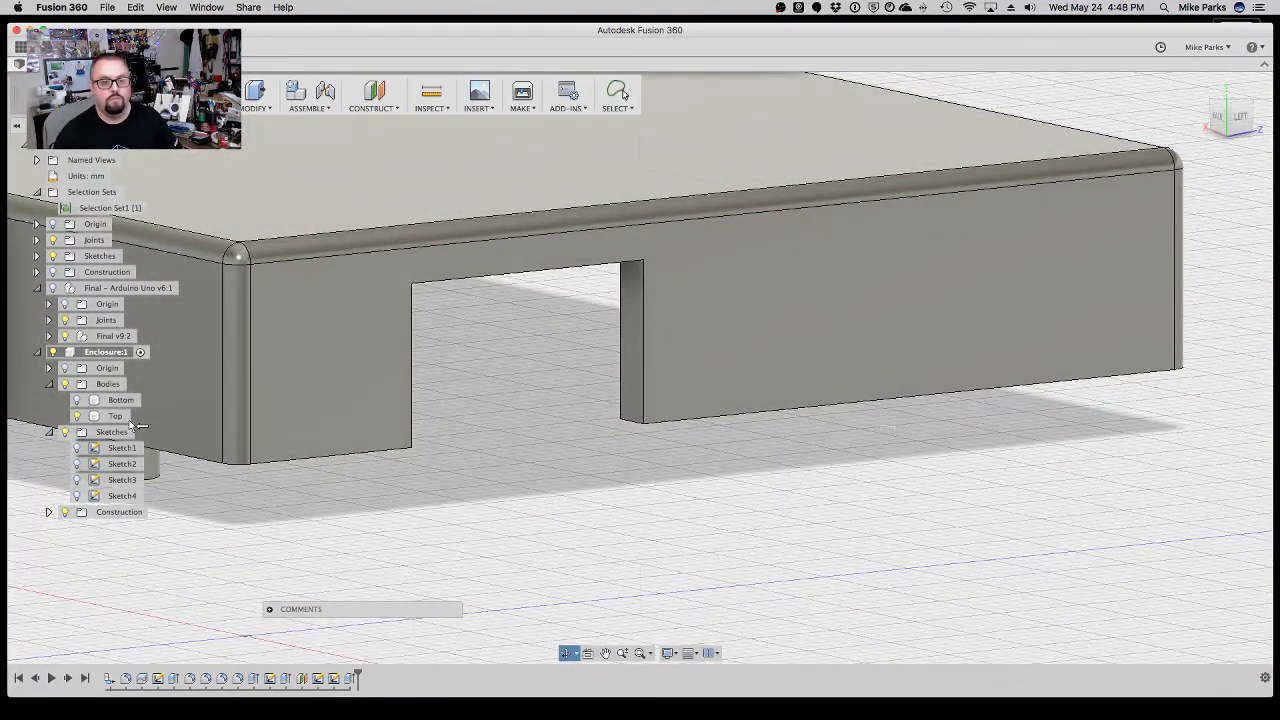
{"action": "left_click", "coordinate": [77, 400]}
{"action": "left_click", "coordinate": [77, 416]}
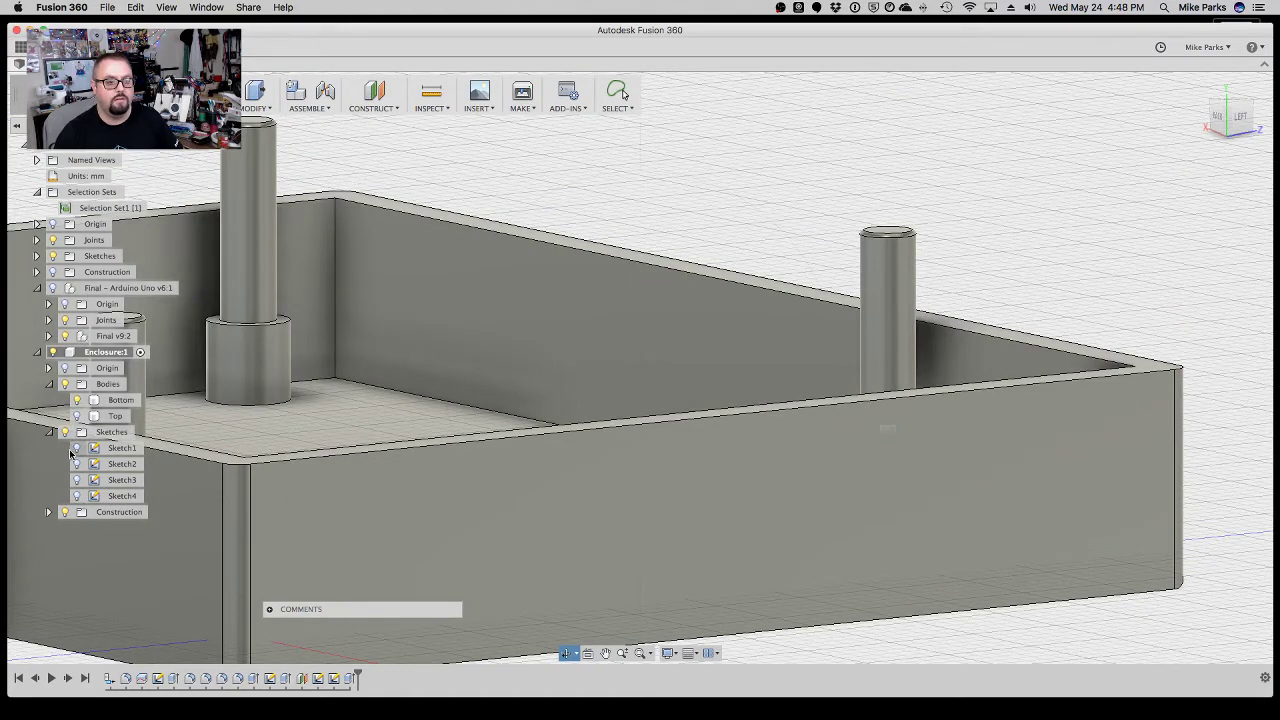
{"action": "left_click", "coordinate": [77, 496]}
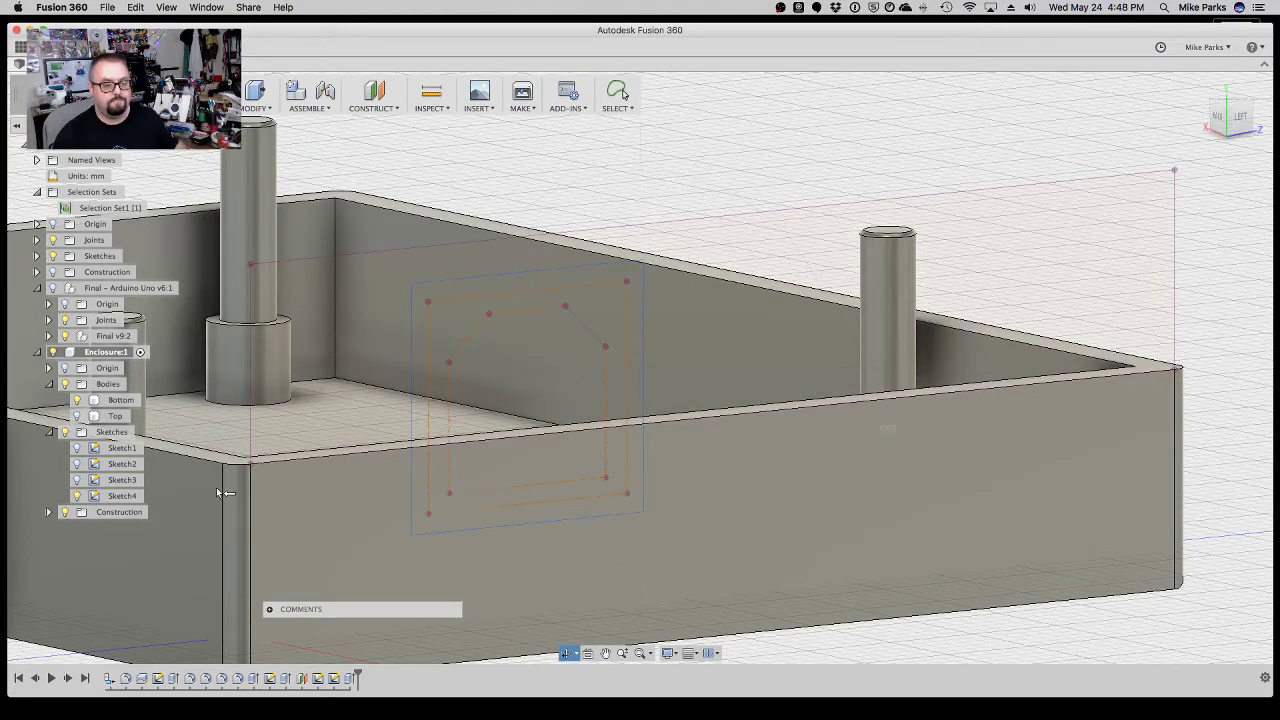
{"action": "key", "text": "Escape"}
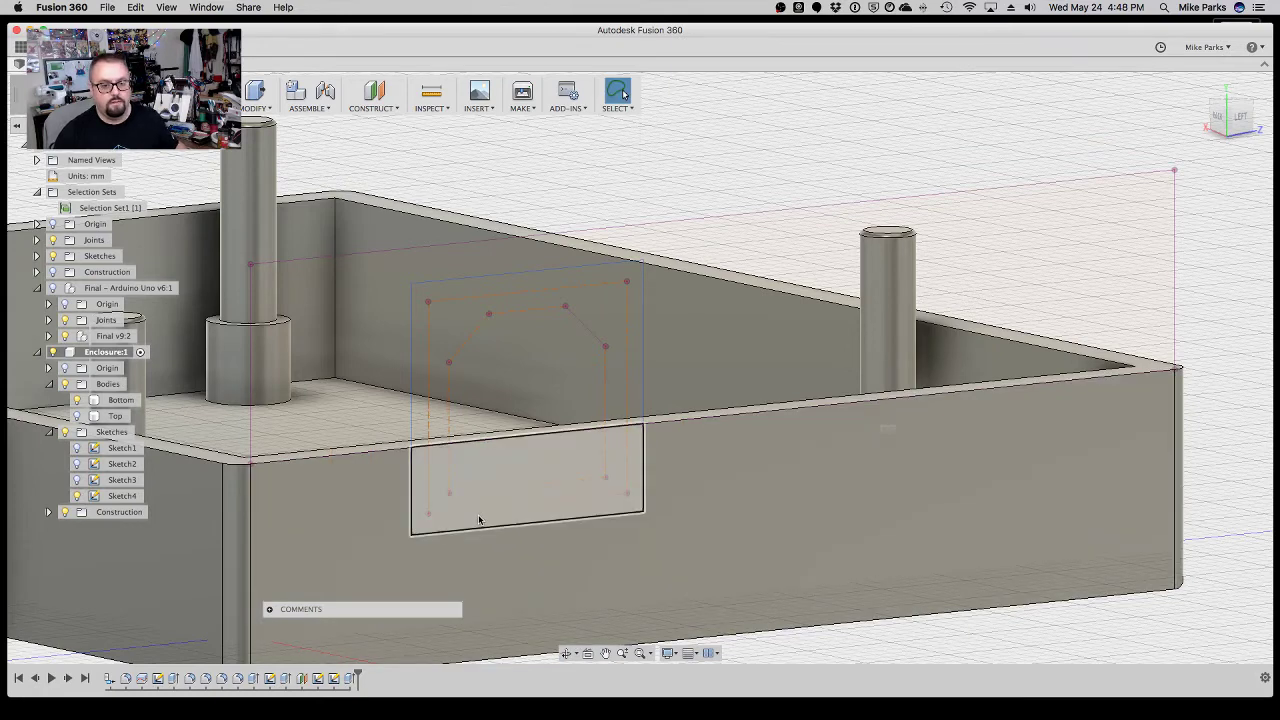
Start an inward cut extrusion of the offset rectangle's lower part on the Bottom body's left wall.
{"action": "key", "text": "e"}
{"action": "left_click", "coordinate": [479, 520]}
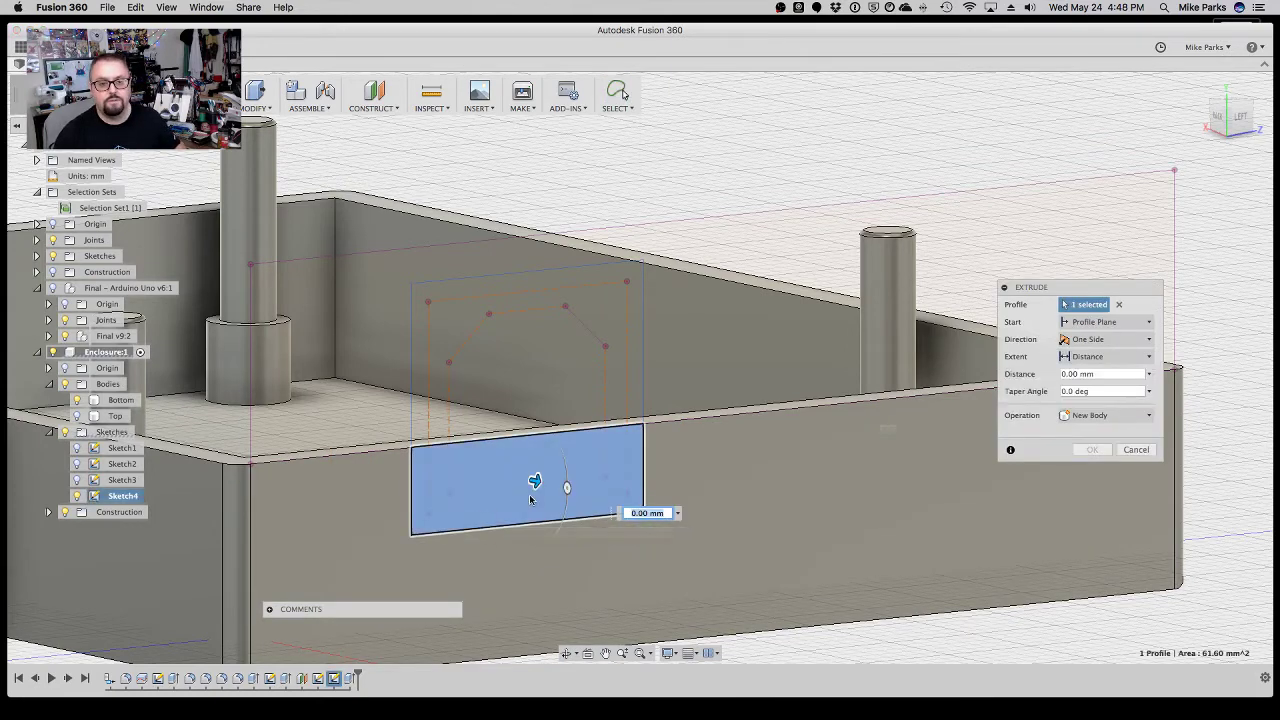
{"action": "left_click_drag", "start_coordinate": [531, 482], "coordinate": [427, 458]}
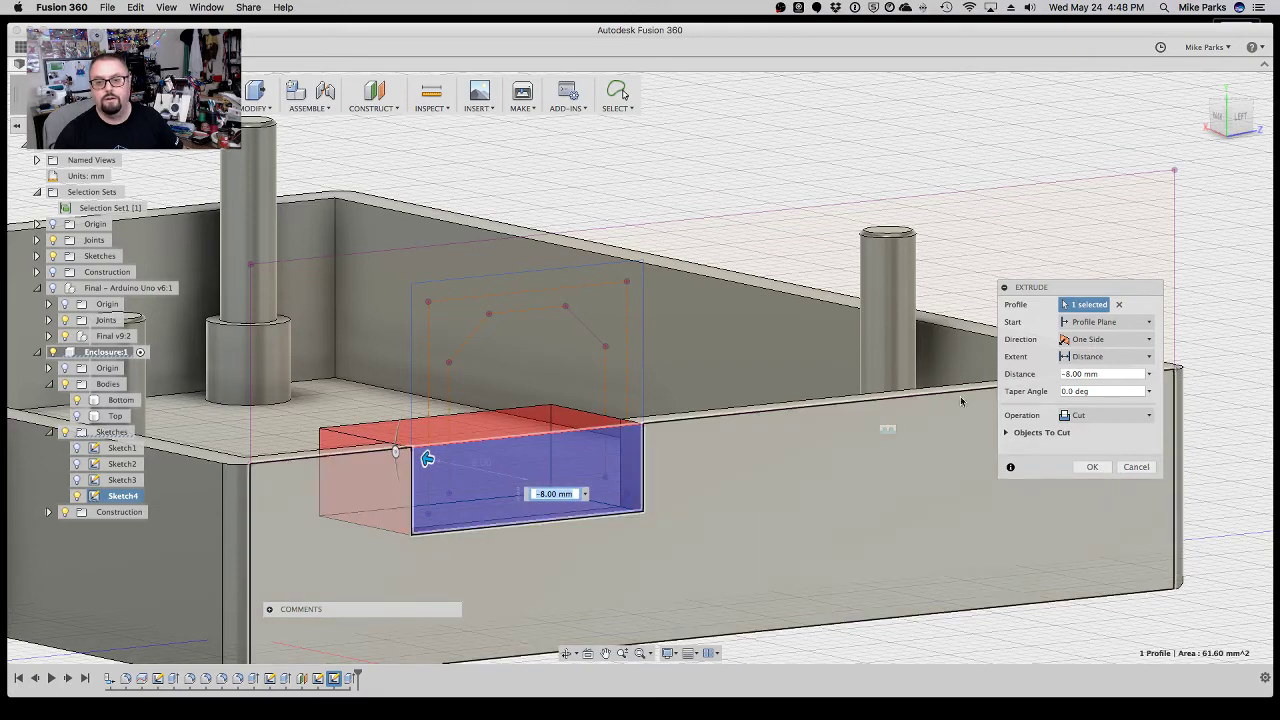
{"action": "left_click", "coordinate": [566, 653]}
{"action": "left_click_drag", "start_coordinate": [508, 556], "coordinate": [645, 525]}
{"action": "key", "text": "Escape"}
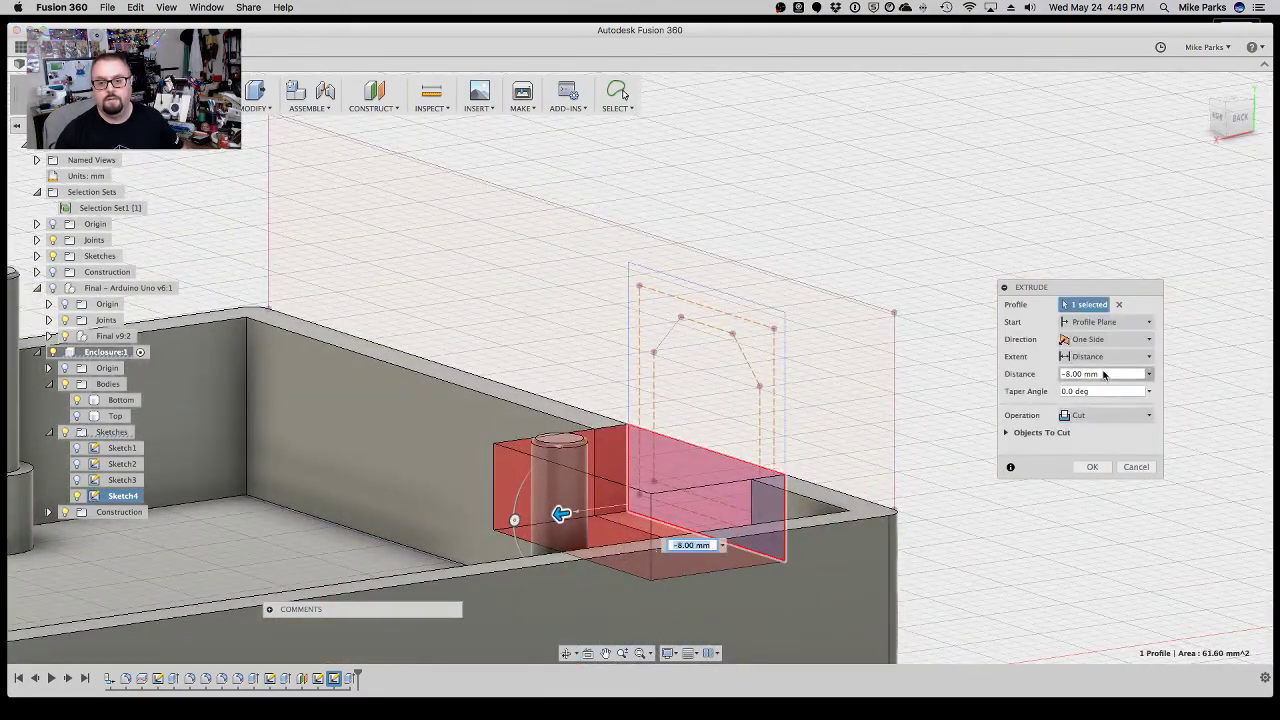
Set the cut's extent to To Object, using the inner face of the Bottom body's left wall, and complete the extrusion.
{"action": "left_click", "coordinate": [1104, 356]}
{"action": "left_click", "coordinate": [1091, 387]}
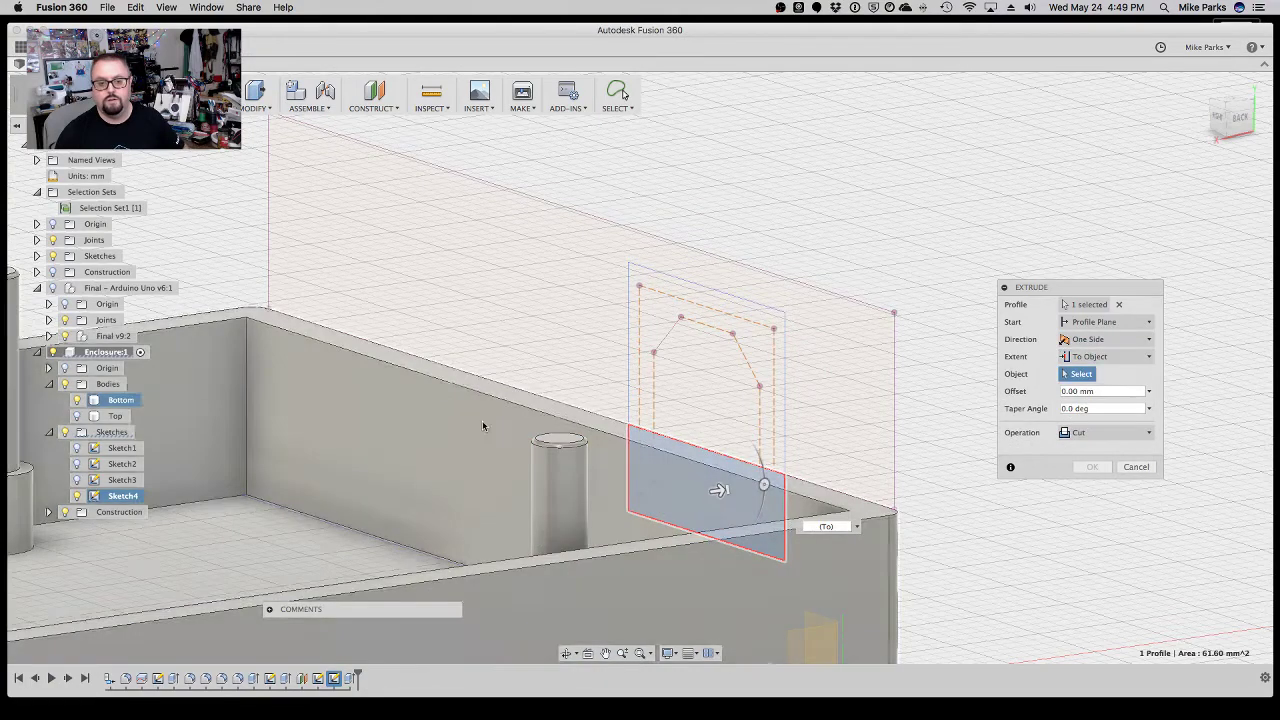
{"action": "left_click", "coordinate": [449, 430]}
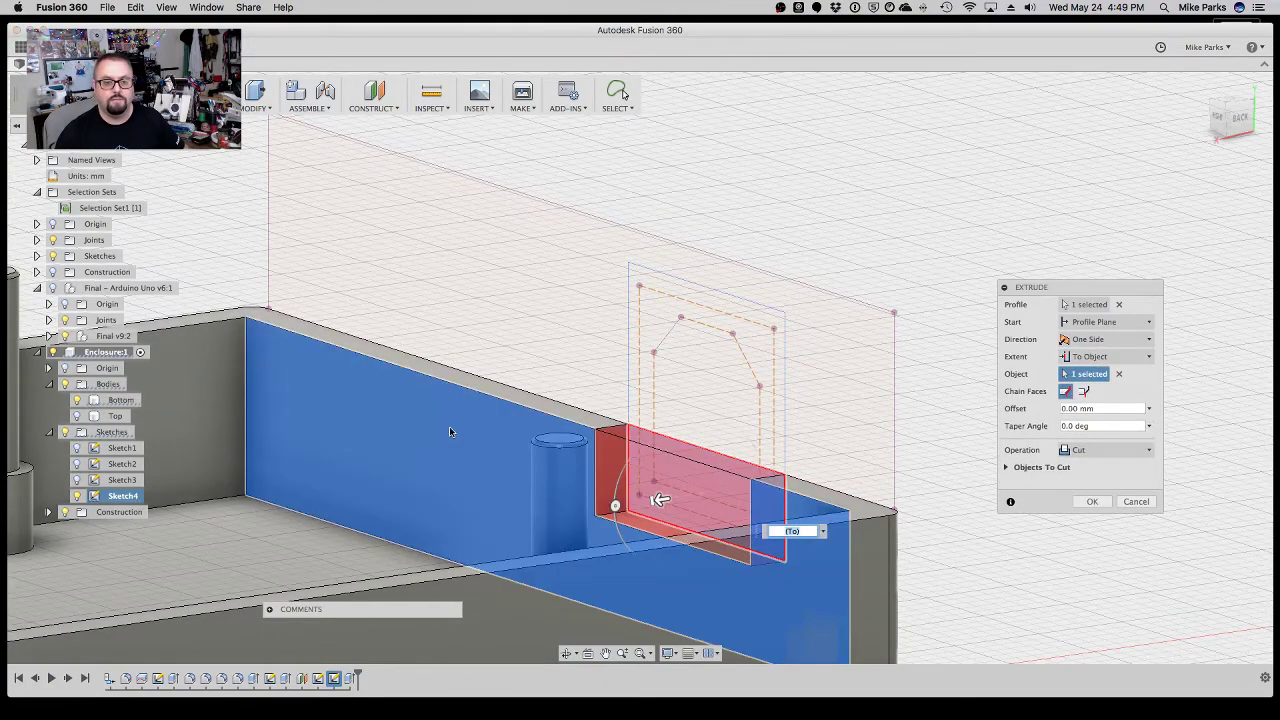
{"action": "left_click", "coordinate": [1092, 502]}
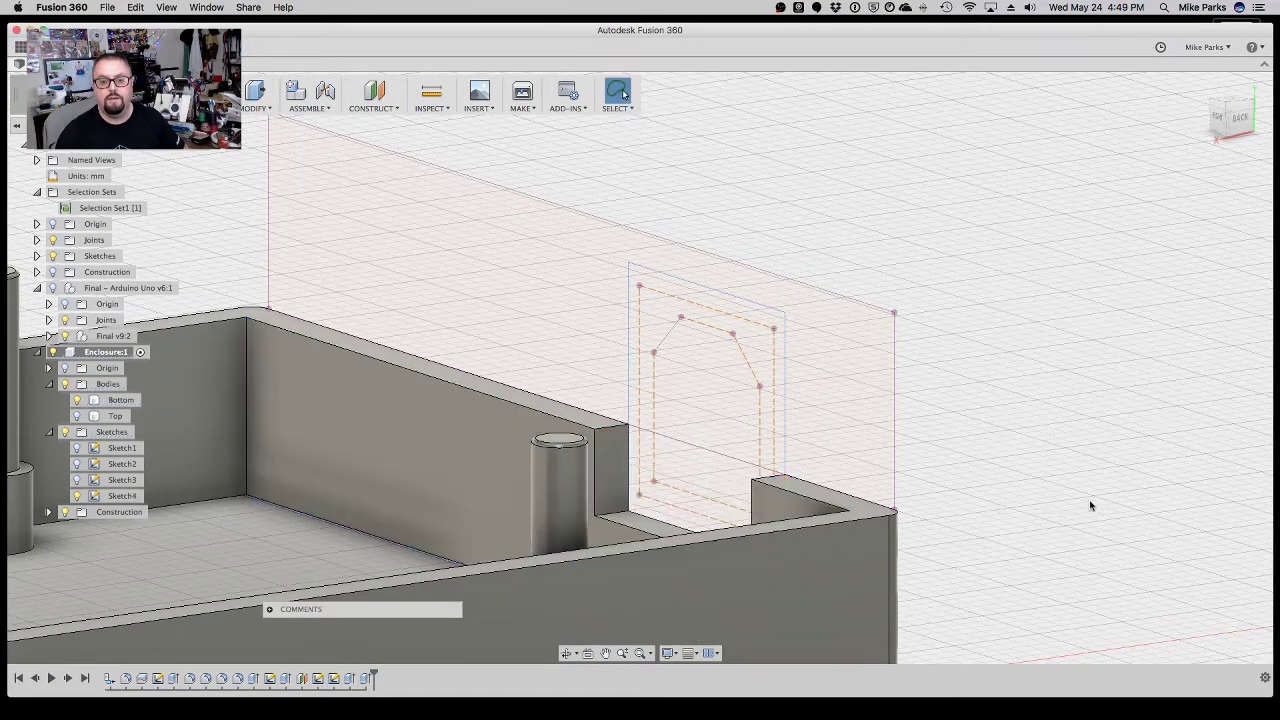
Hide the Enclosure's sketches, show the Top body and view the finished USB opening from the left side.
{"action": "left_click", "coordinate": [64, 432]}
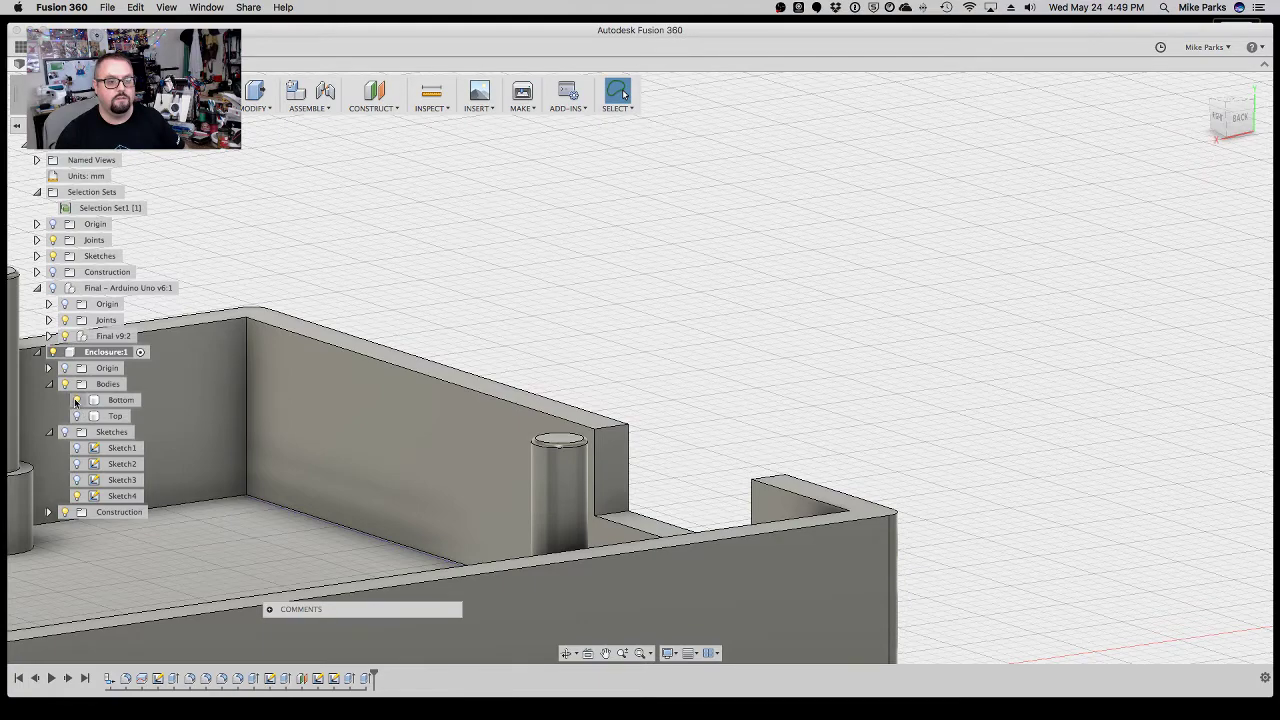
{"action": "left_click", "coordinate": [77, 416]}
{"action": "left_click", "coordinate": [565, 653]}
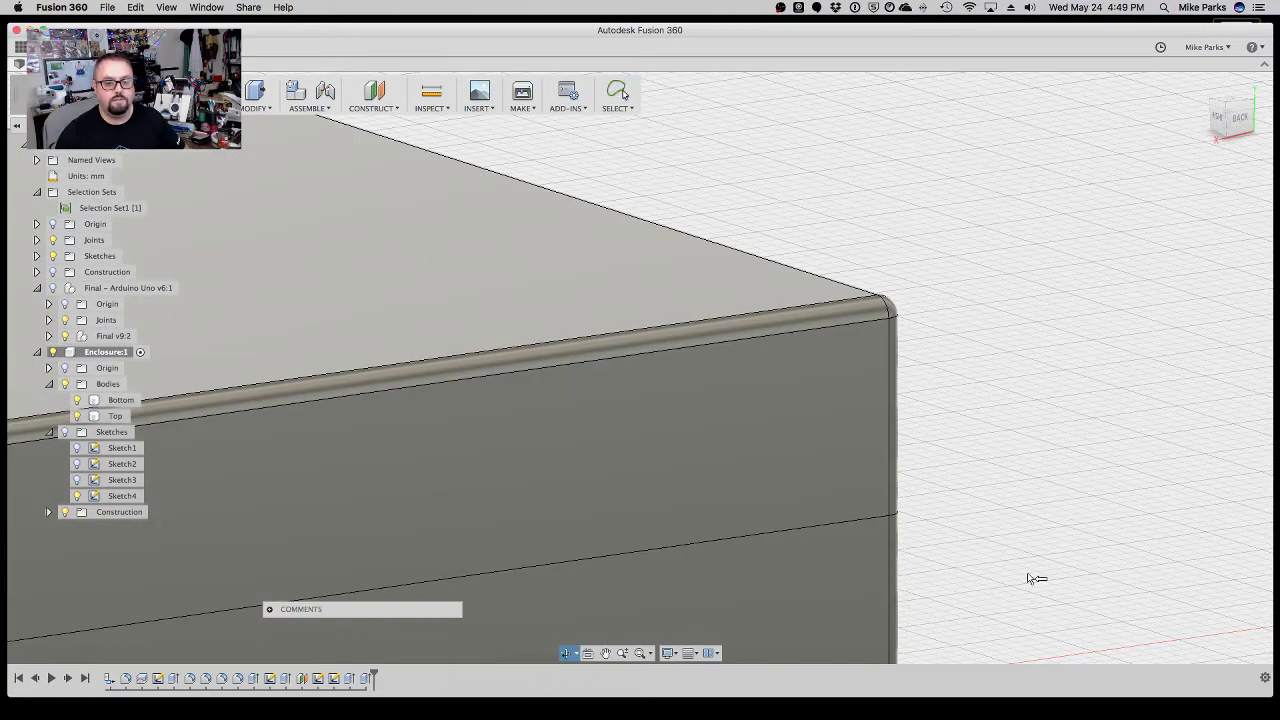
{"action": "key", "text": "Escape"}
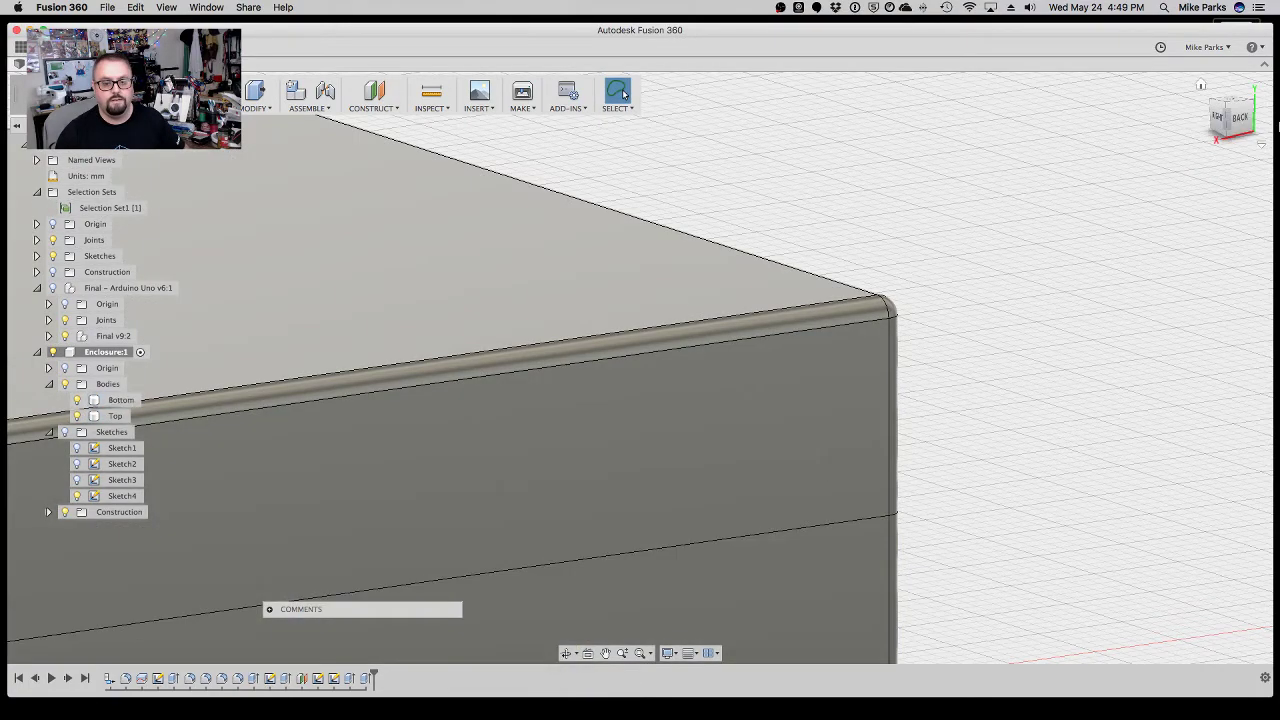
{"action": "left_click", "coordinate": [1202, 89]}
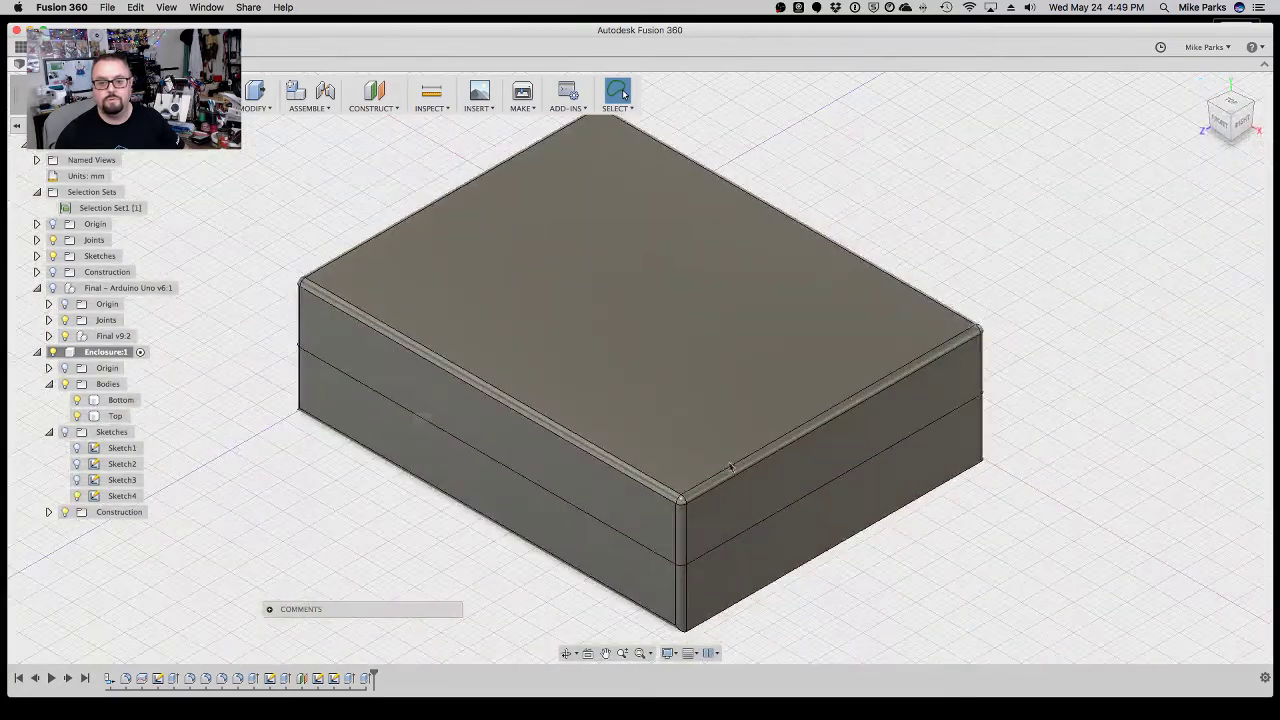
{"action": "left_click", "coordinate": [565, 653]}
{"action": "left_click_drag", "start_coordinate": [420, 486], "coordinate": [571, 456]}
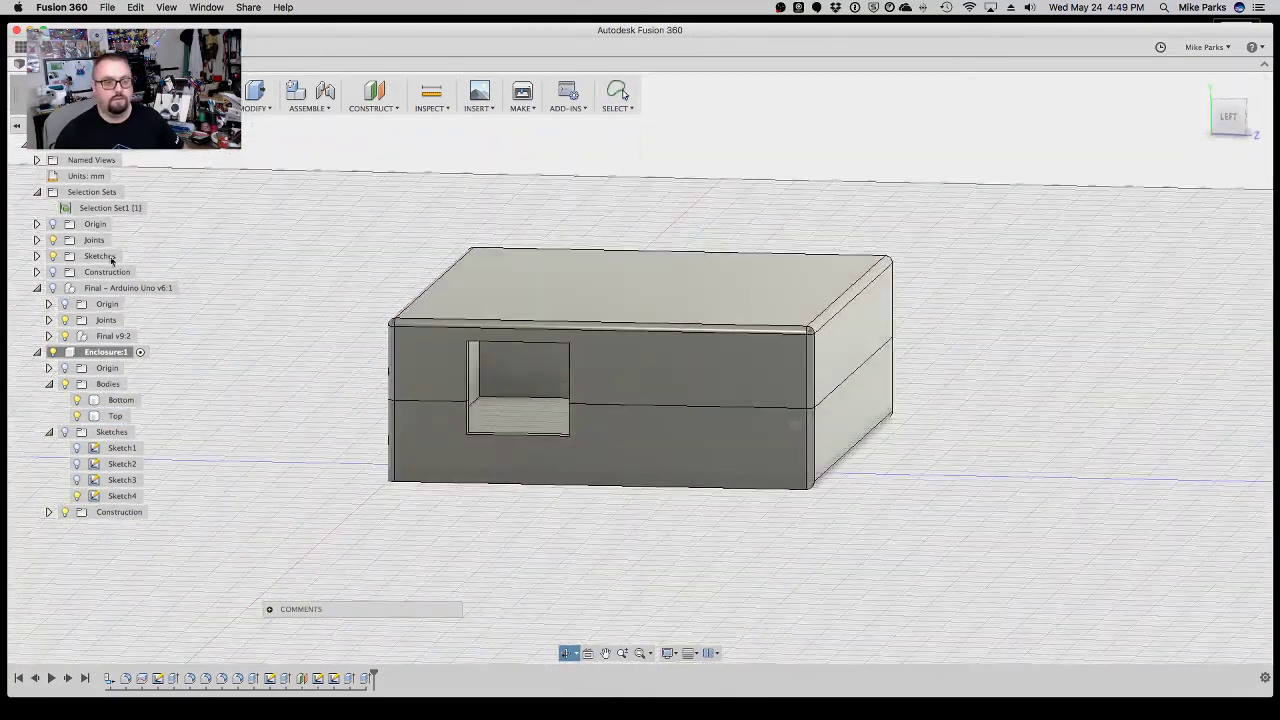
Show the Arduino Uno, activate the top-level component, check the USB connector's fit, and hide the Top body to inspect the board inside.
{"action": "left_click", "coordinate": [53, 288]}
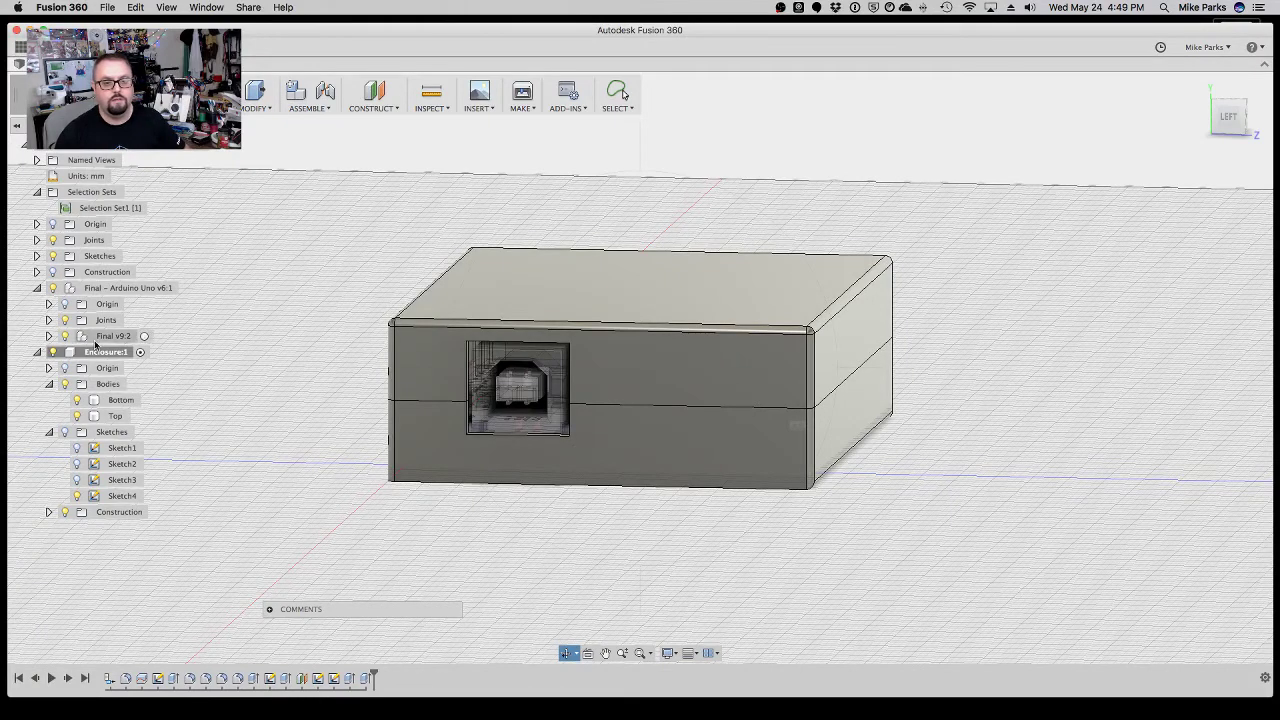
{"action": "left_click", "coordinate": [199, 145]}
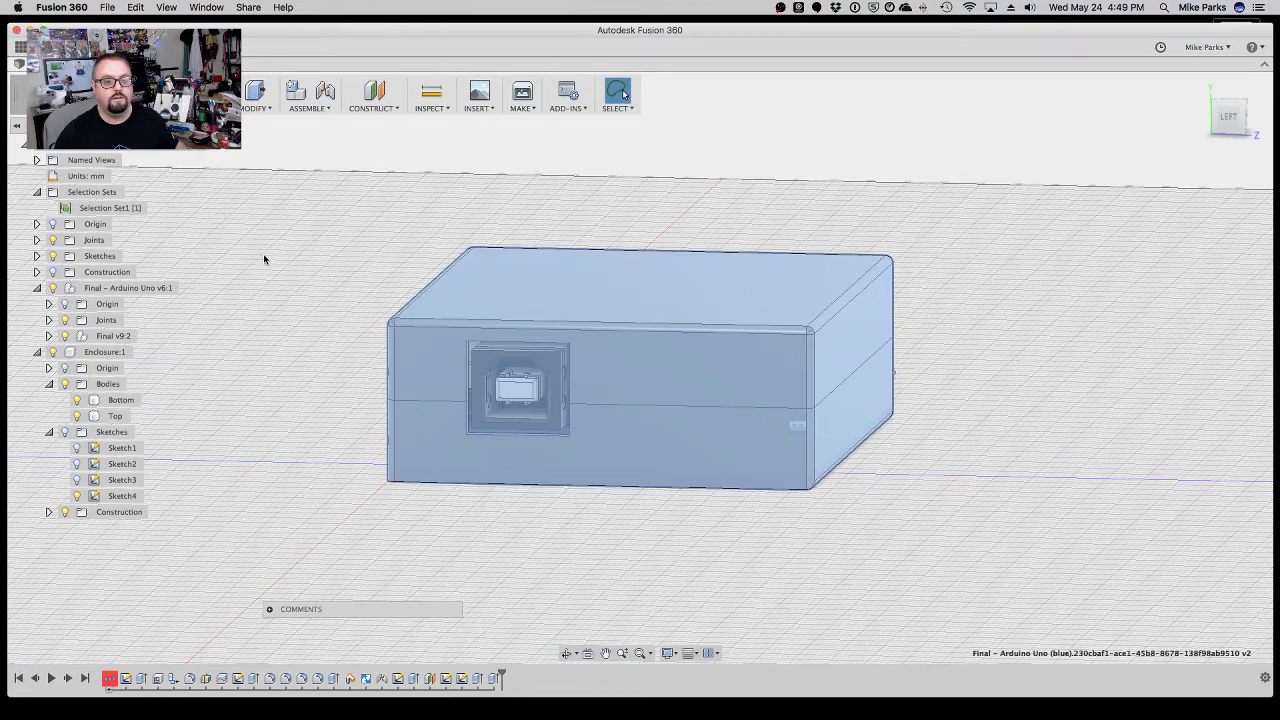
{"action": "left_click", "coordinate": [287, 271]}
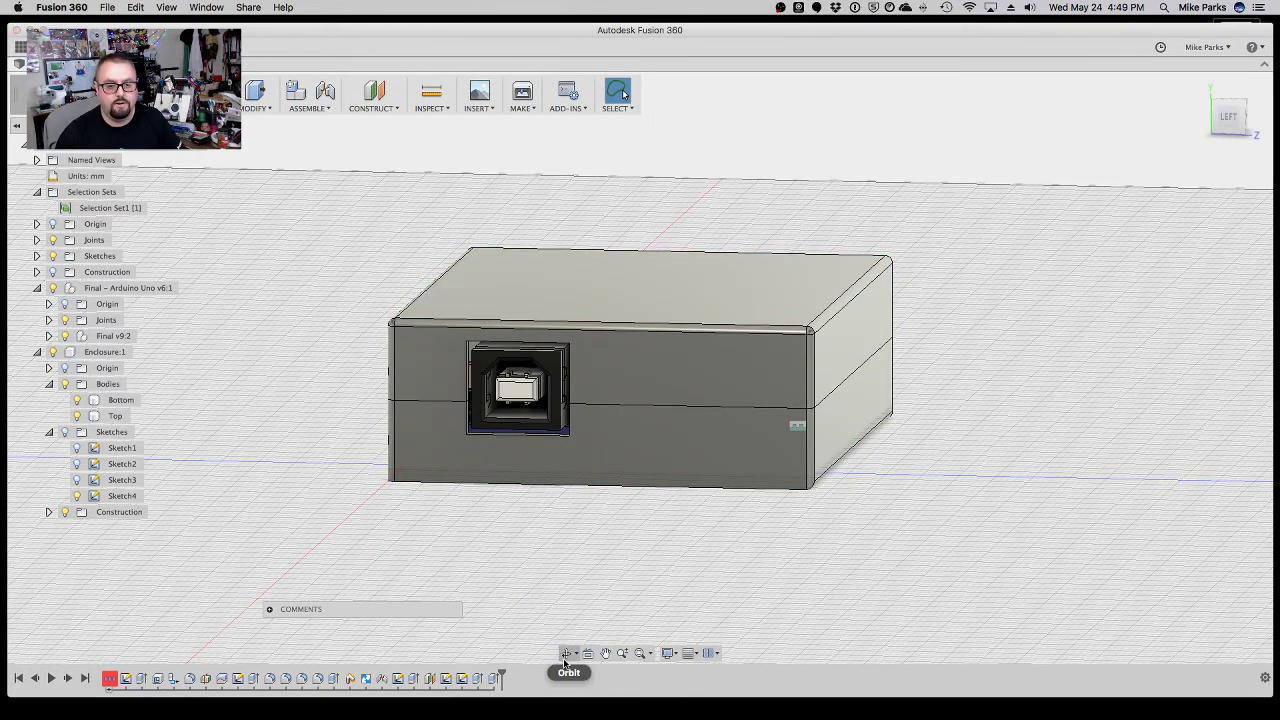
{"action": "left_click", "coordinate": [565, 655]}
{"action": "left_click_drag", "start_coordinate": [551, 600], "coordinate": [441, 619]}
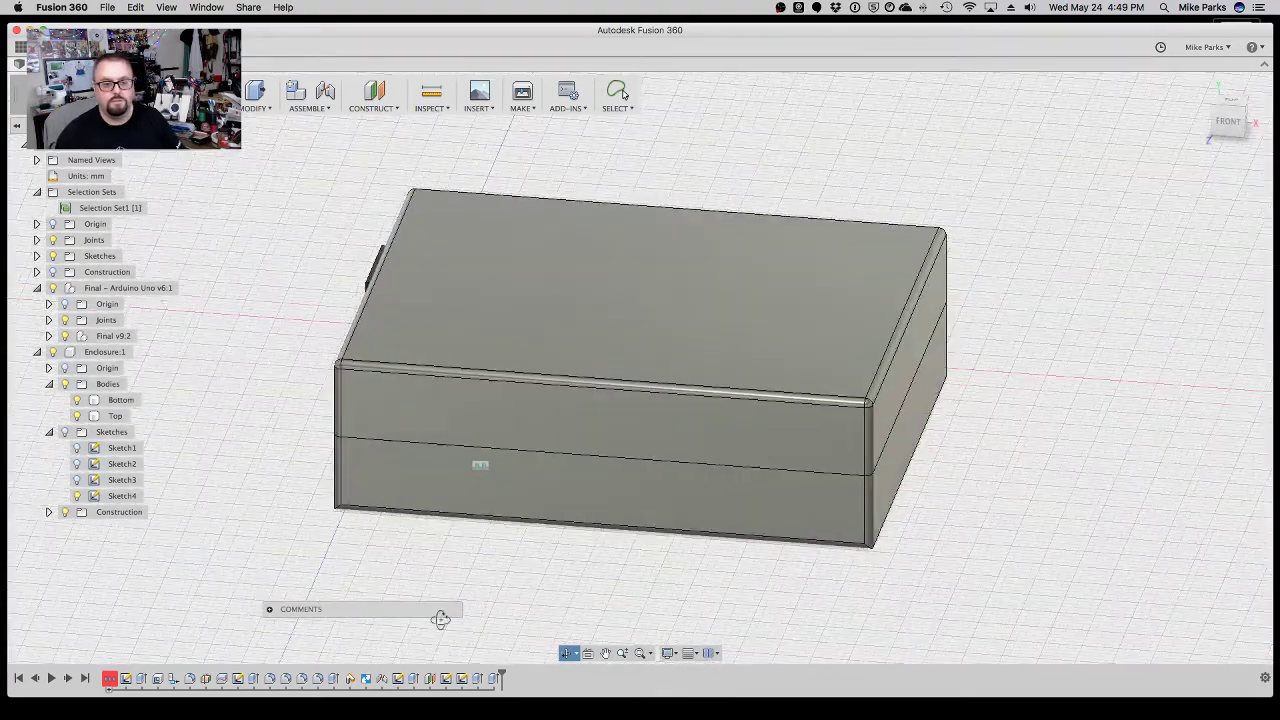
{"action": "left_click", "coordinate": [77, 416]}
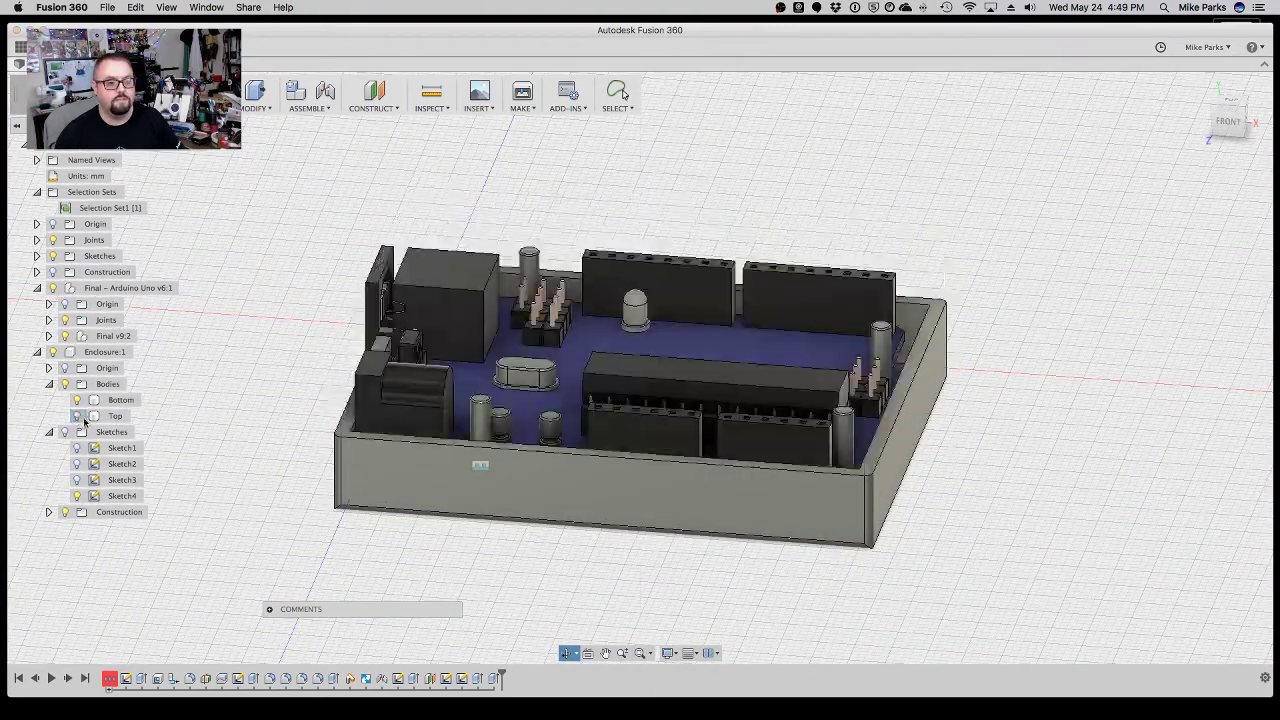
{"action": "left_click_drag", "start_coordinate": [554, 603], "coordinate": [543, 571]}
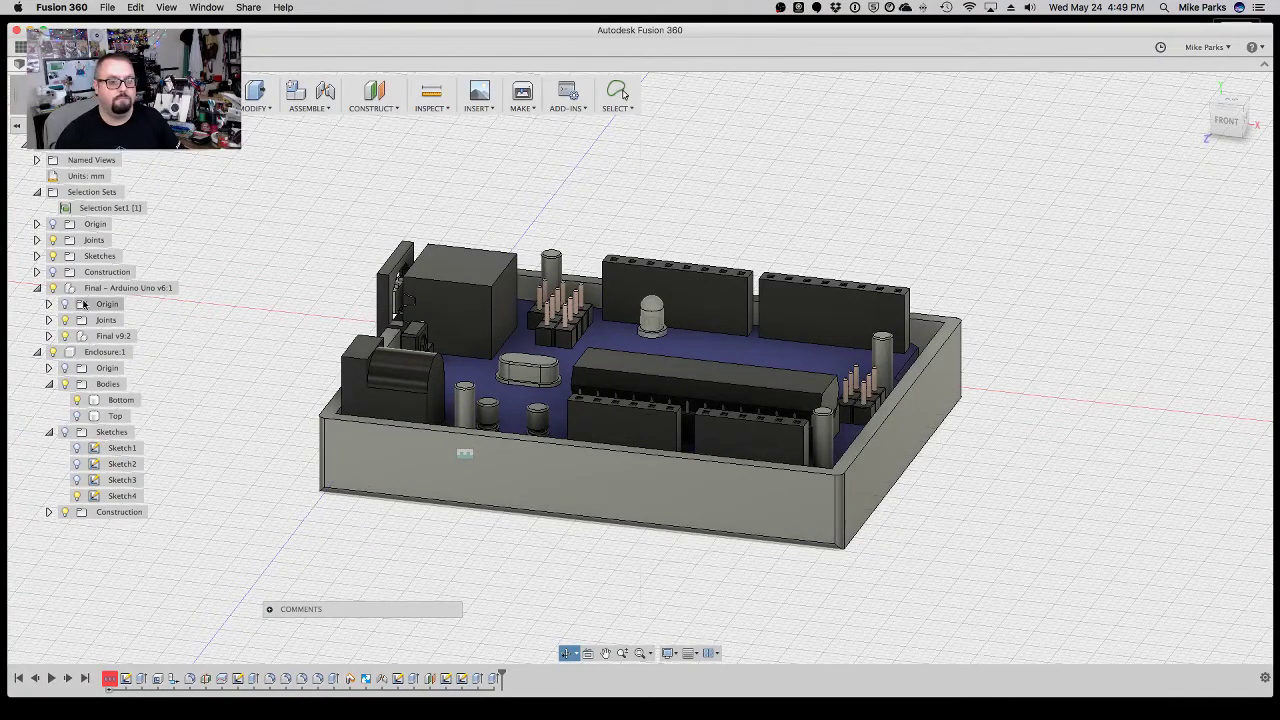
Hide the Bottom body and the Arduino Uno, activate the Enclosure component and show the Top body.
{"action": "left_click", "coordinate": [77, 401]}
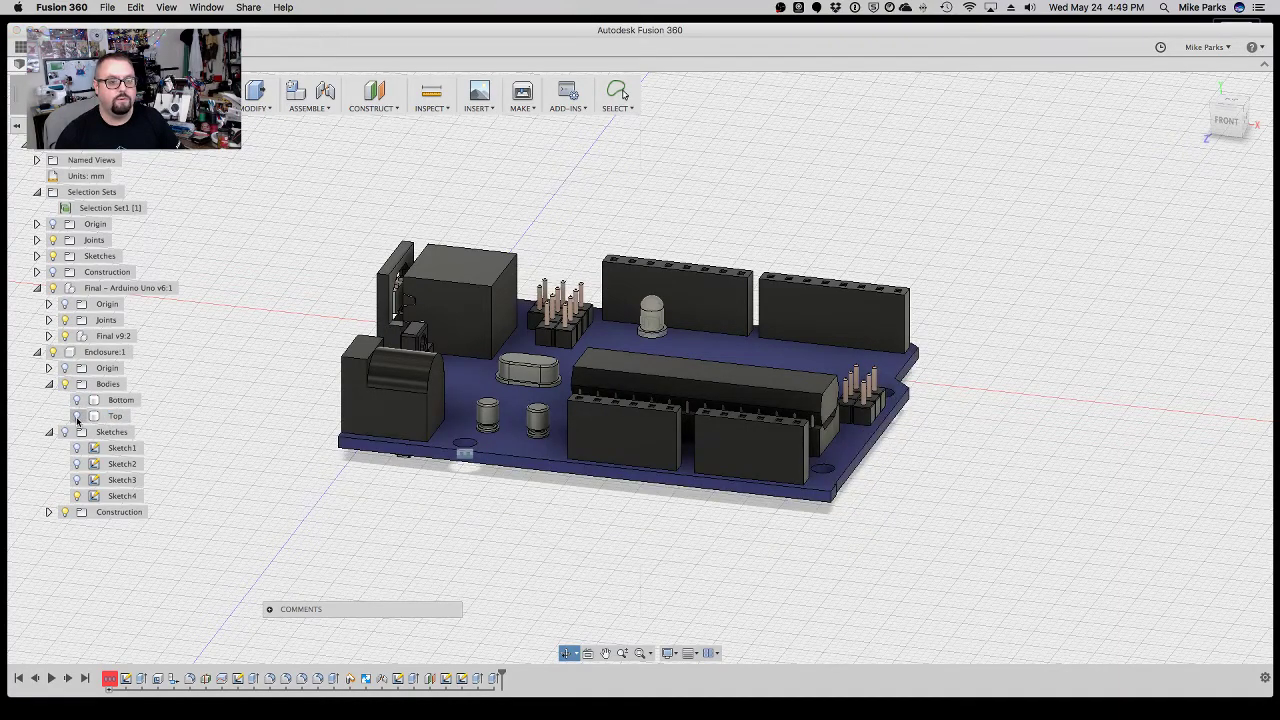
{"action": "left_click", "coordinate": [53, 288]}
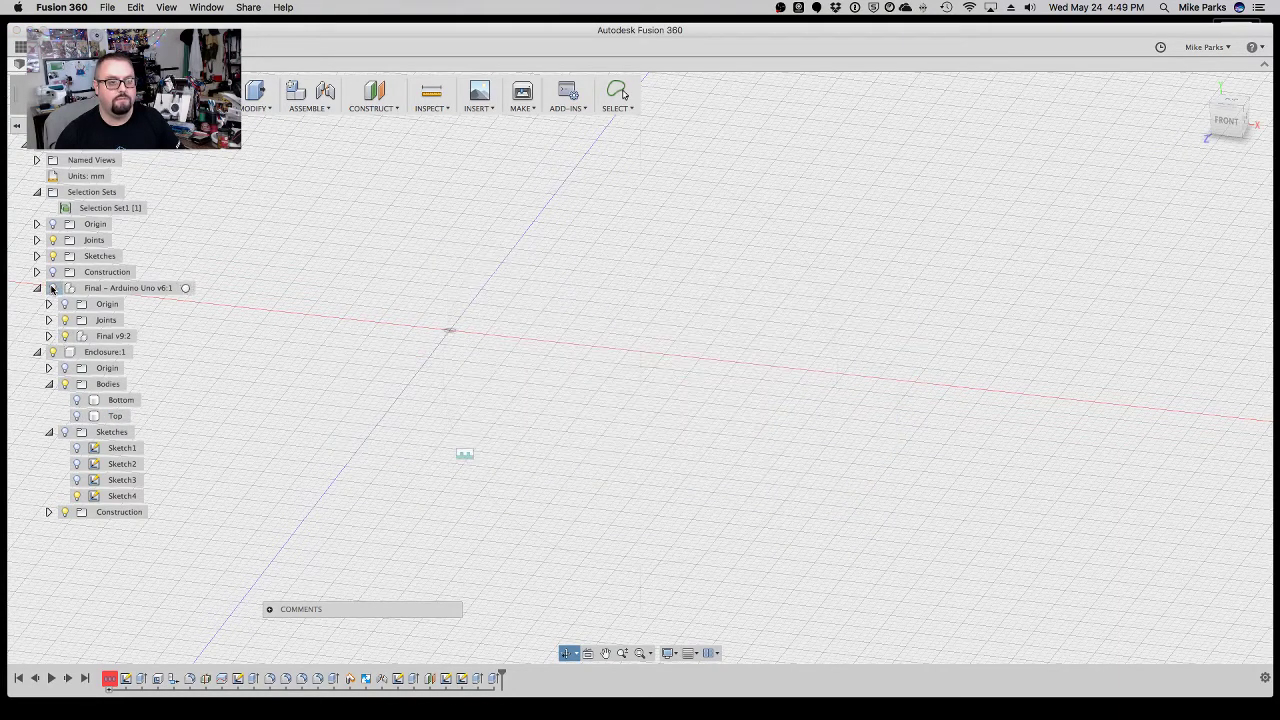
{"action": "left_click", "coordinate": [141, 352]}
{"action": "left_click", "coordinate": [77, 416]}
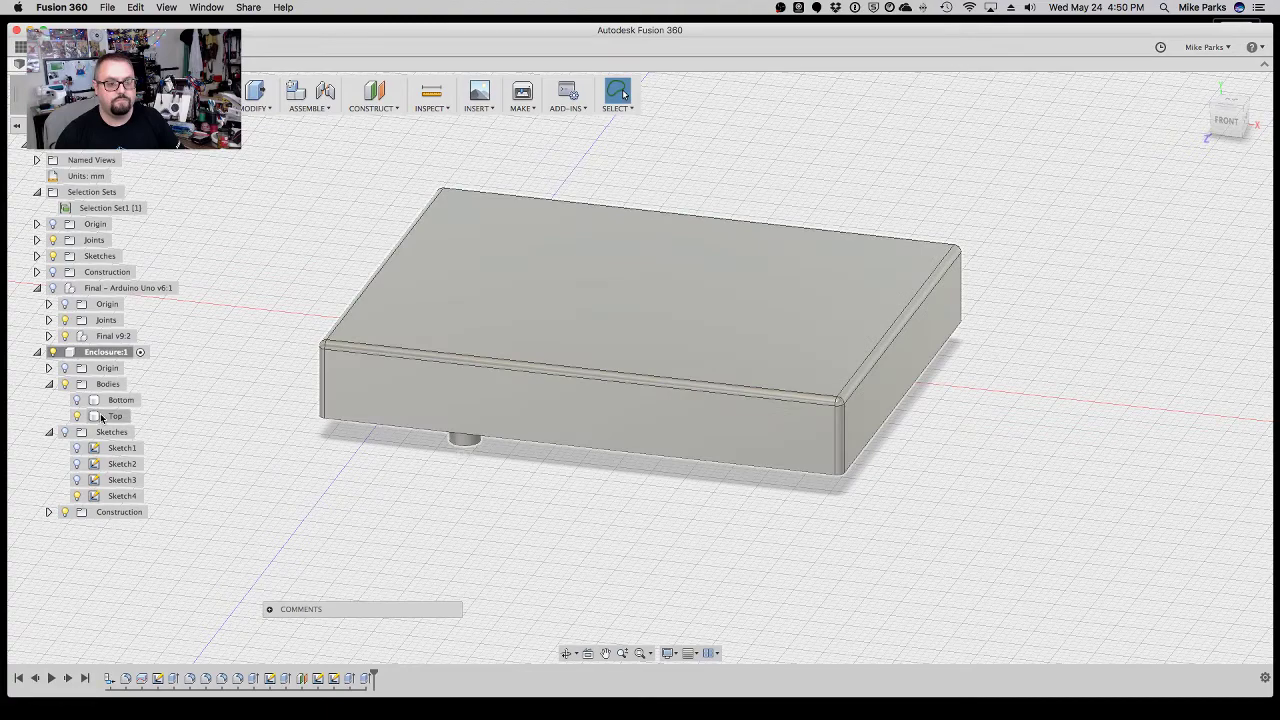
Set the visual style to Shaded with Hidden Edges and look at the Top body straight from the top.
{"action": "left_click", "coordinate": [566, 653]}
{"action": "left_click_drag", "start_coordinate": [483, 517], "coordinate": [548, 577]}
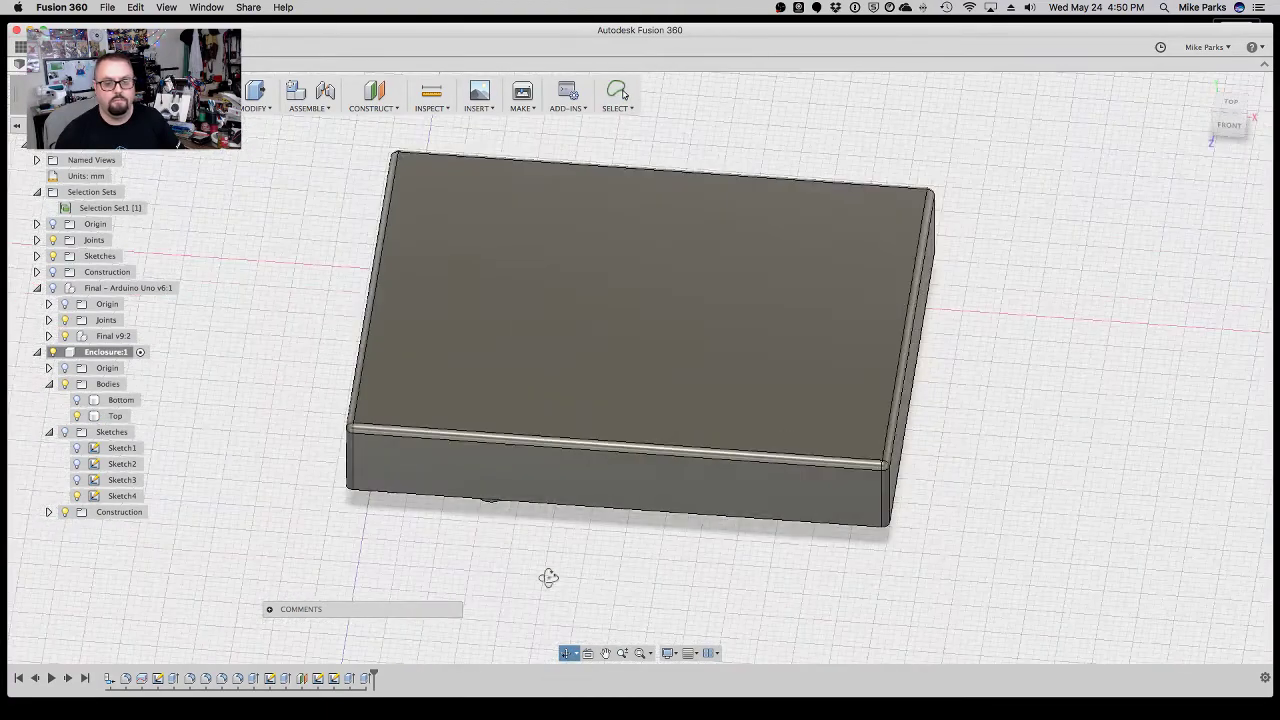
{"action": "left_click", "coordinate": [668, 653]}
{"action": "mouse_move", "coordinate": [729, 541]}
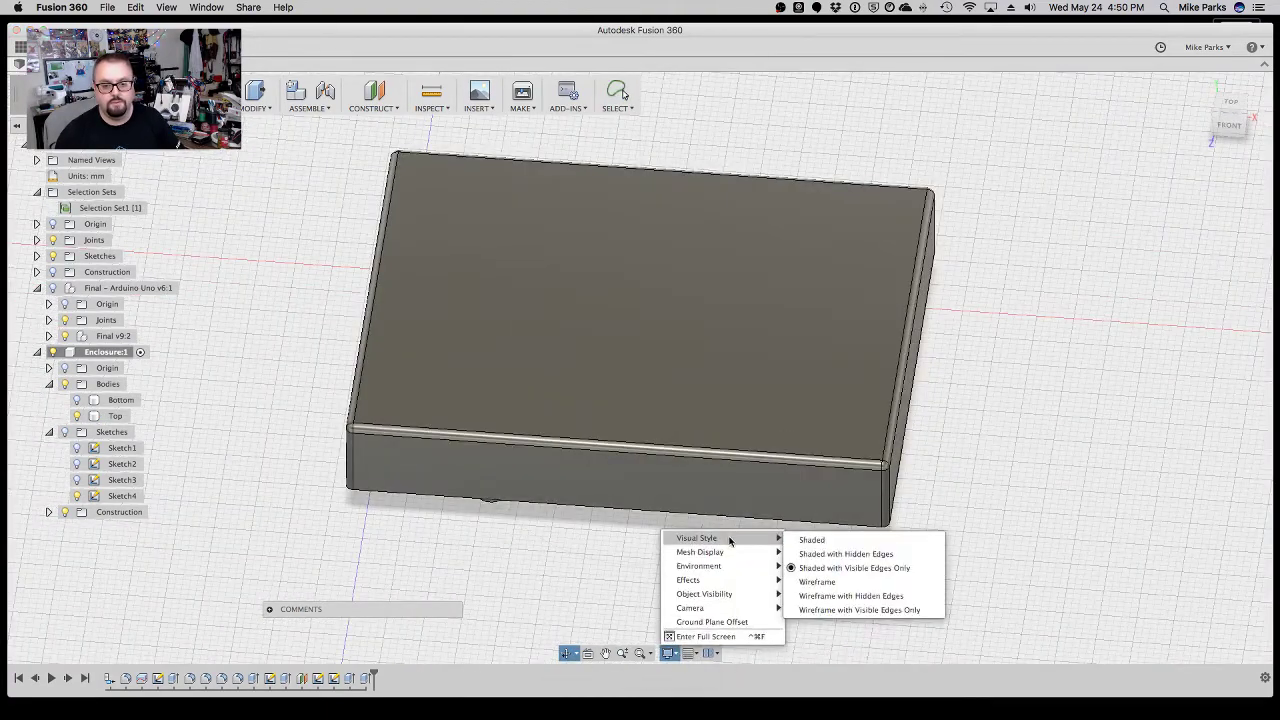
{"action": "left_click", "coordinate": [834, 554]}
{"action": "left_click_drag", "start_coordinate": [561, 565], "coordinate": [570, 598]}
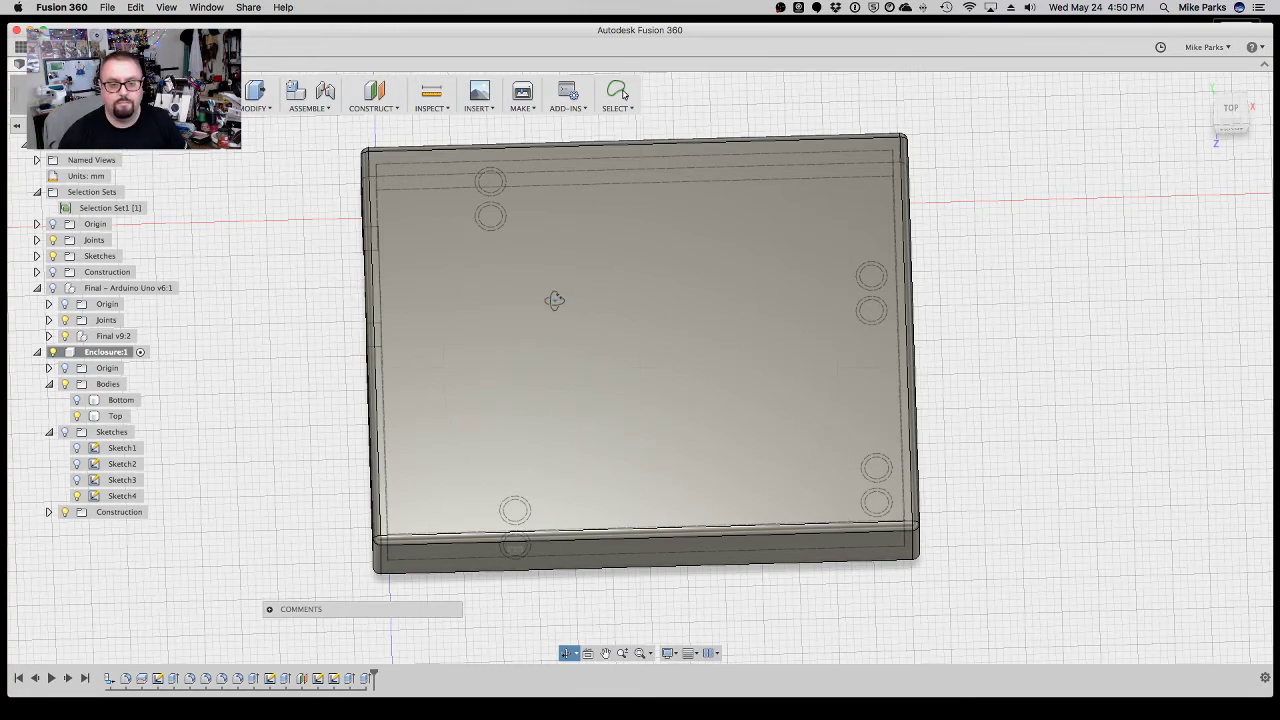
{"action": "left_click_drag", "start_coordinate": [556, 323], "coordinate": [534, 302]}
{"action": "left_click_drag", "start_coordinate": [340, 349], "coordinate": [351, 394]}
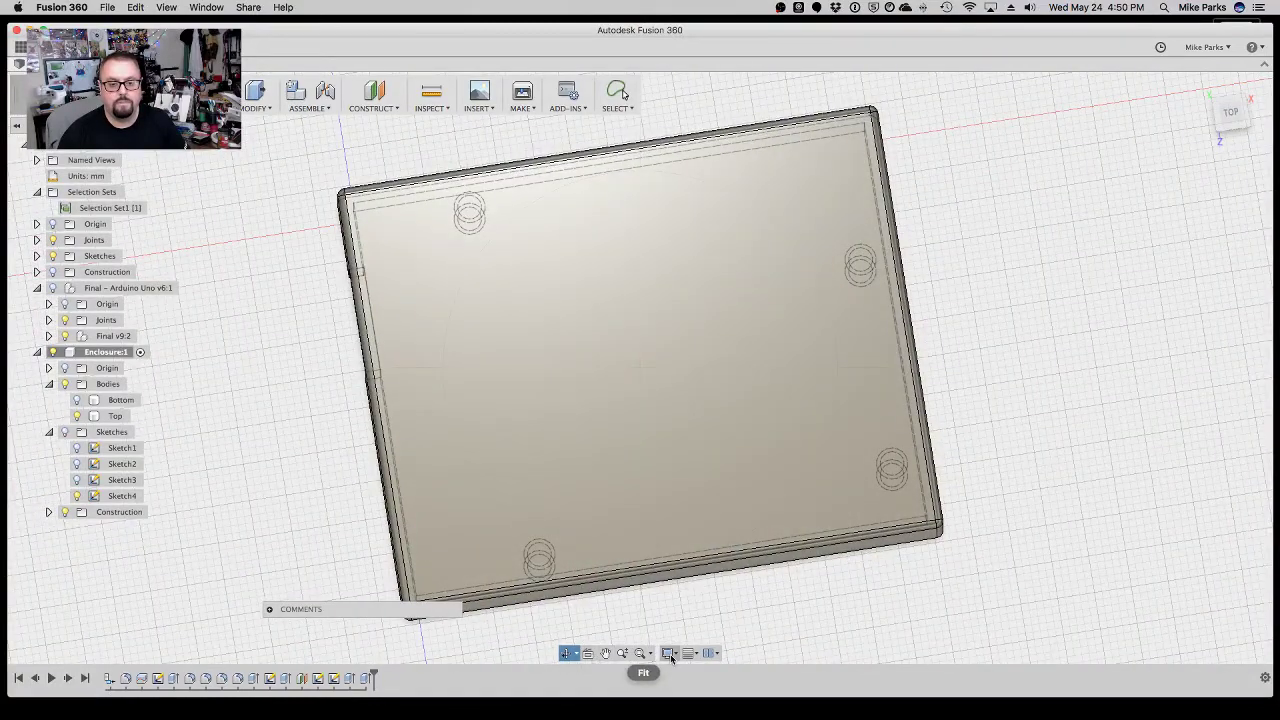
{"action": "left_click", "coordinate": [1229, 115]}
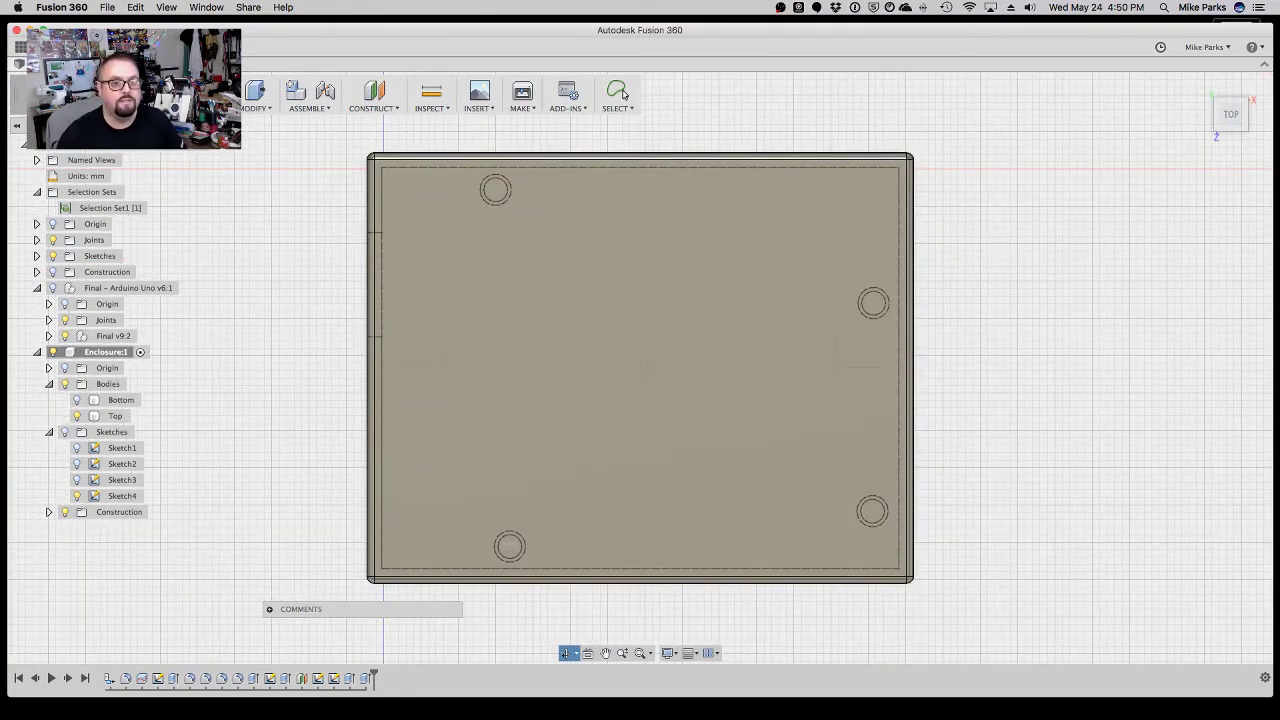
{"action": "key", "text": "Escape"}
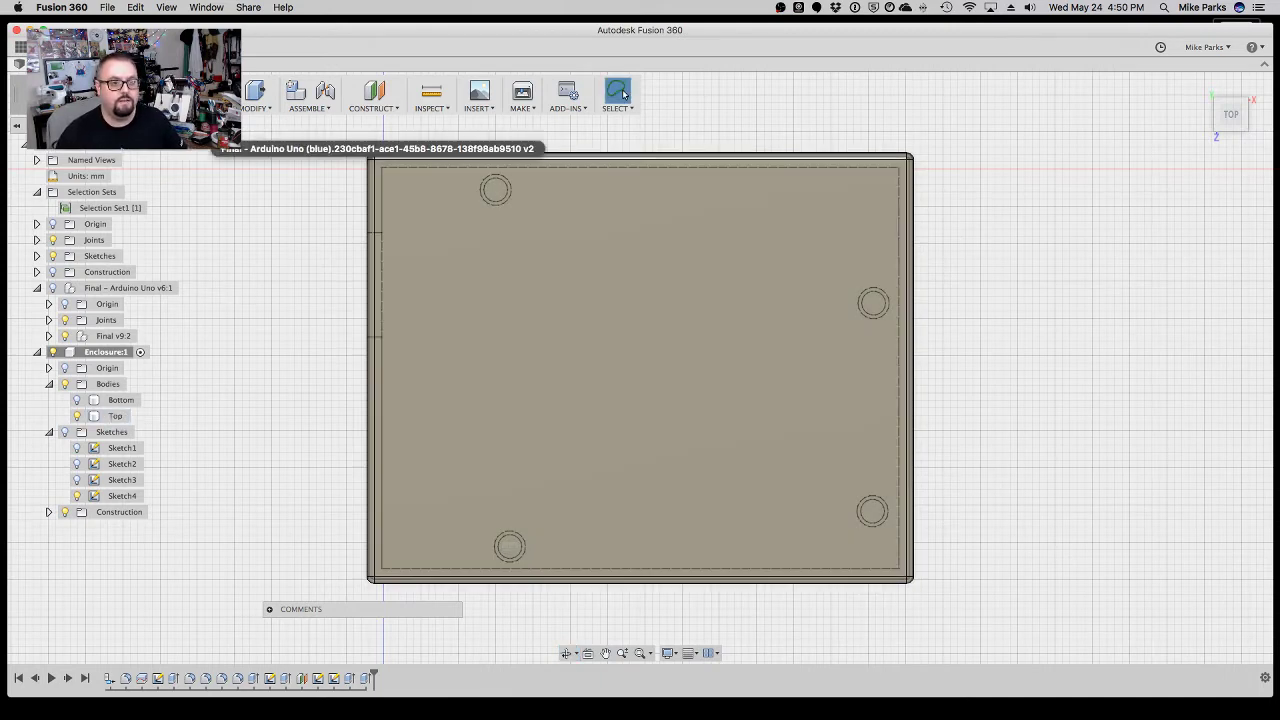
Create a sketch on the Top body's upper face and place the text "GOR" in its left half.
{"action": "left_click", "coordinate": [596, 375]}
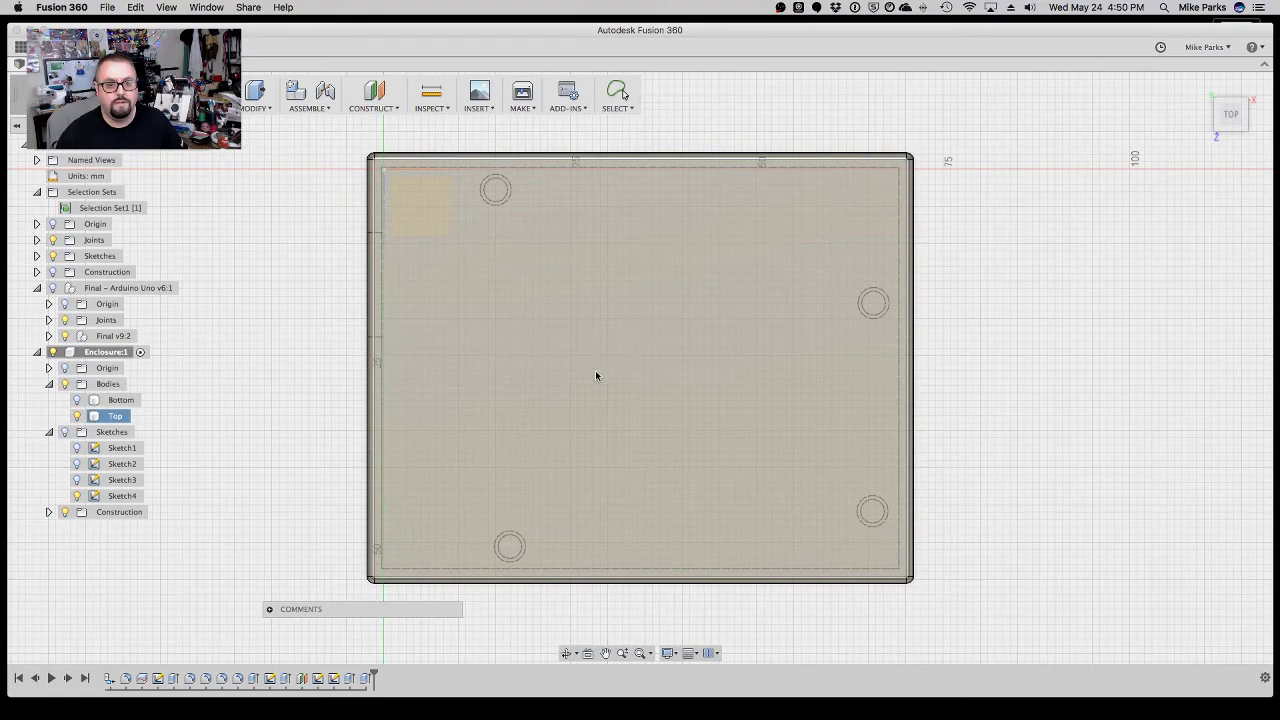
{"action": "left_click", "coordinate": [601, 372]}
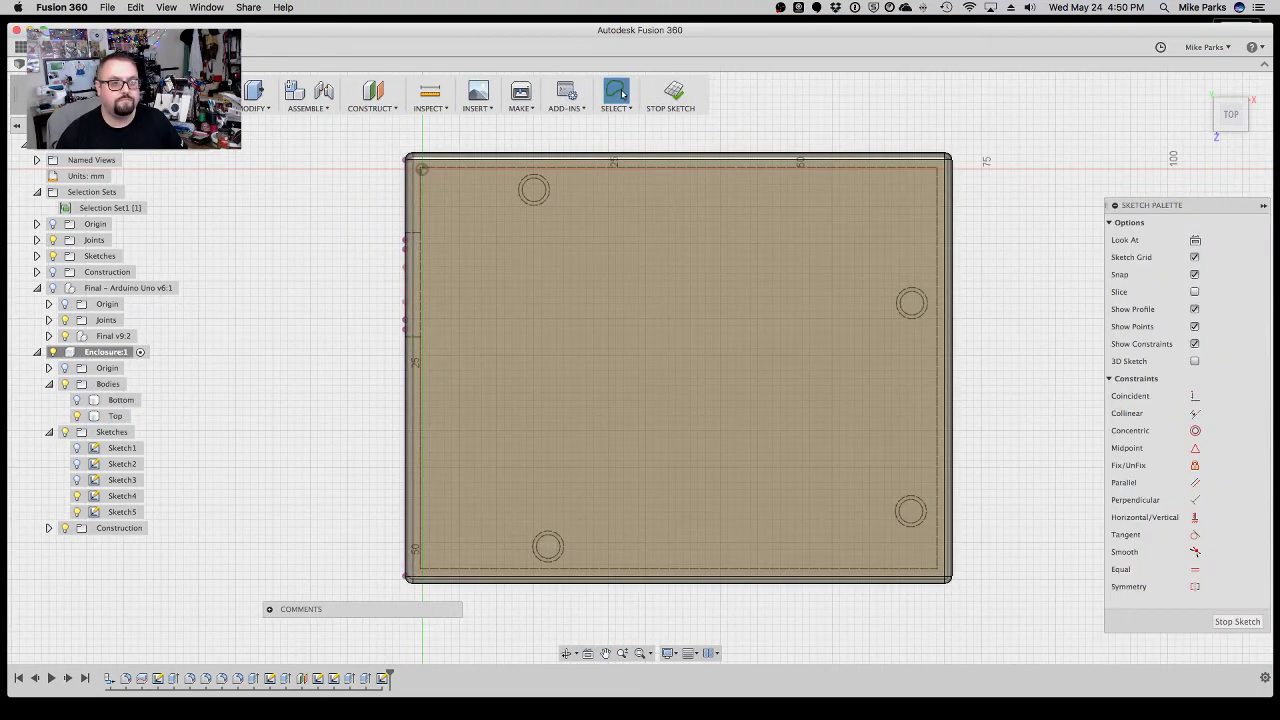
{"action": "left_click", "coordinate": [190, 100]}
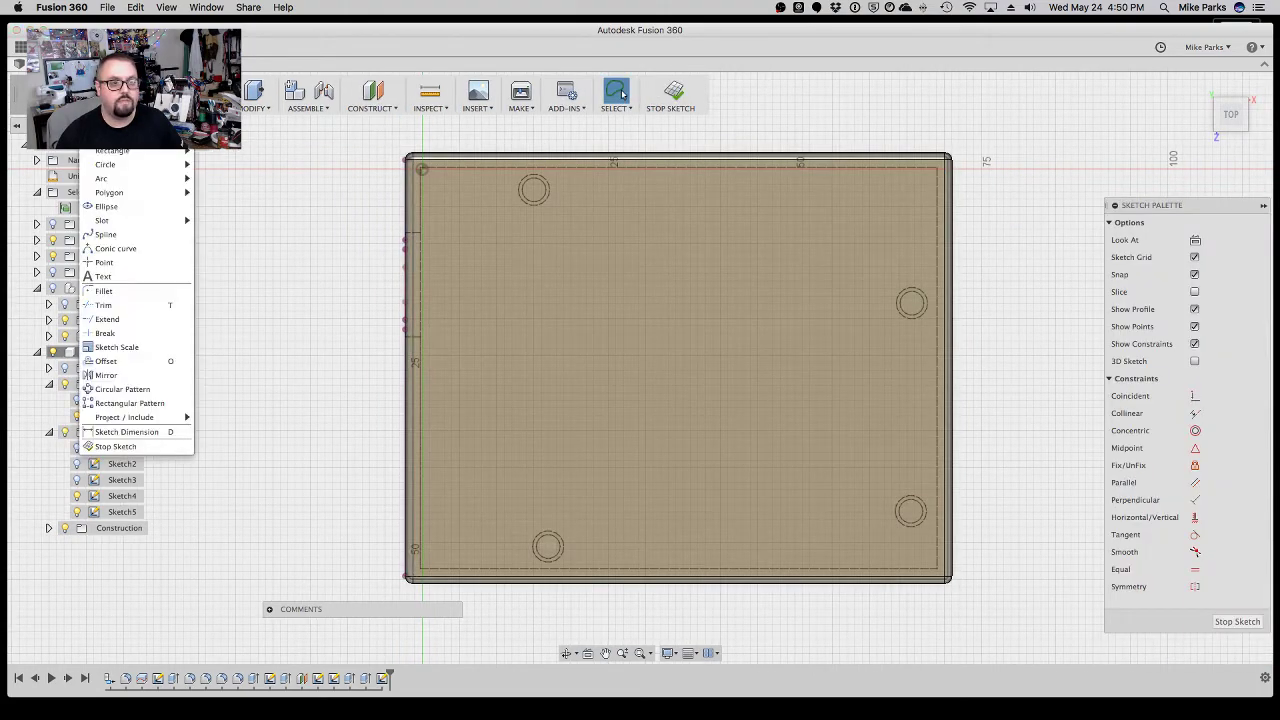
{"action": "left_click", "coordinate": [513, 357]}
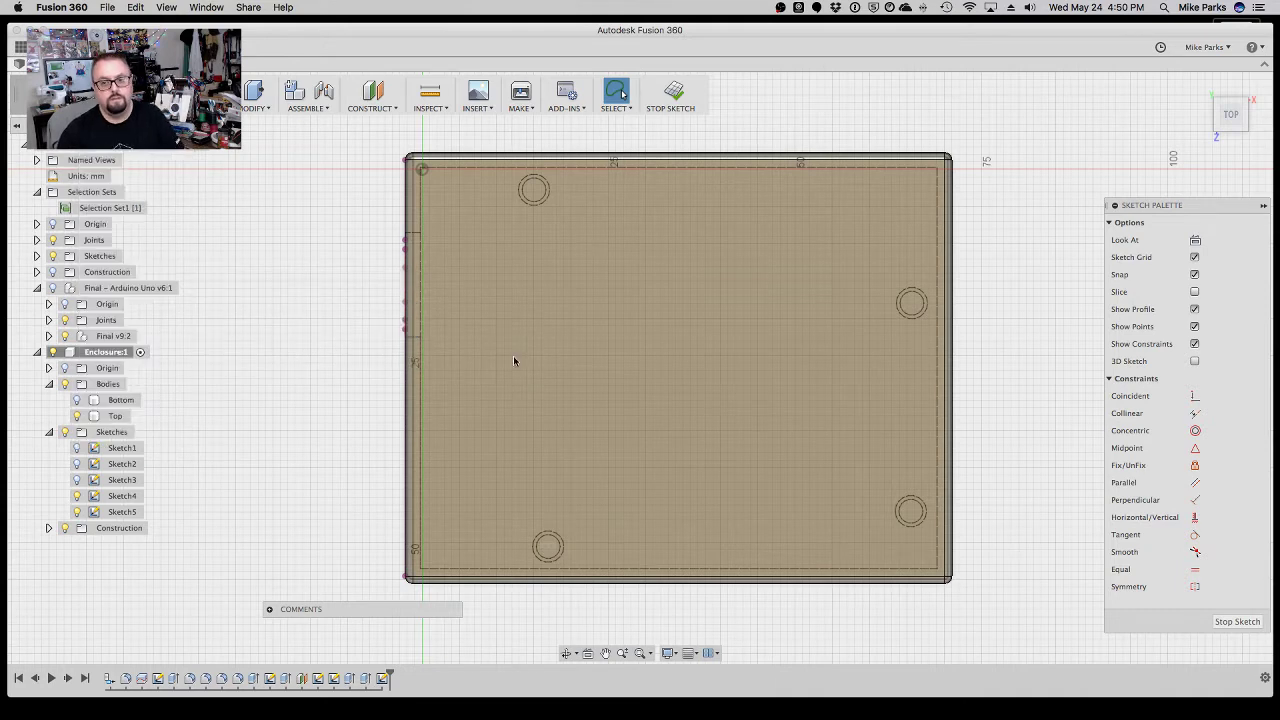
{"action": "left_click", "coordinate": [586, 334]}
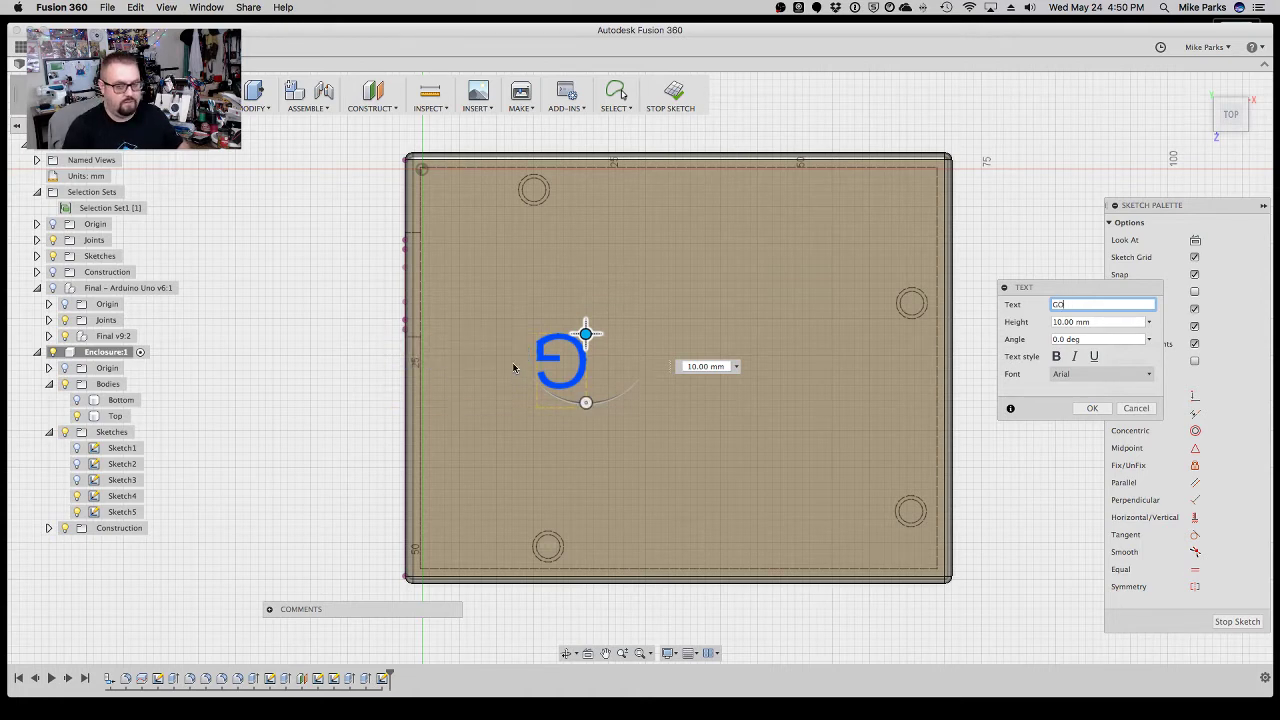
{"action": "type", "text": "R"}
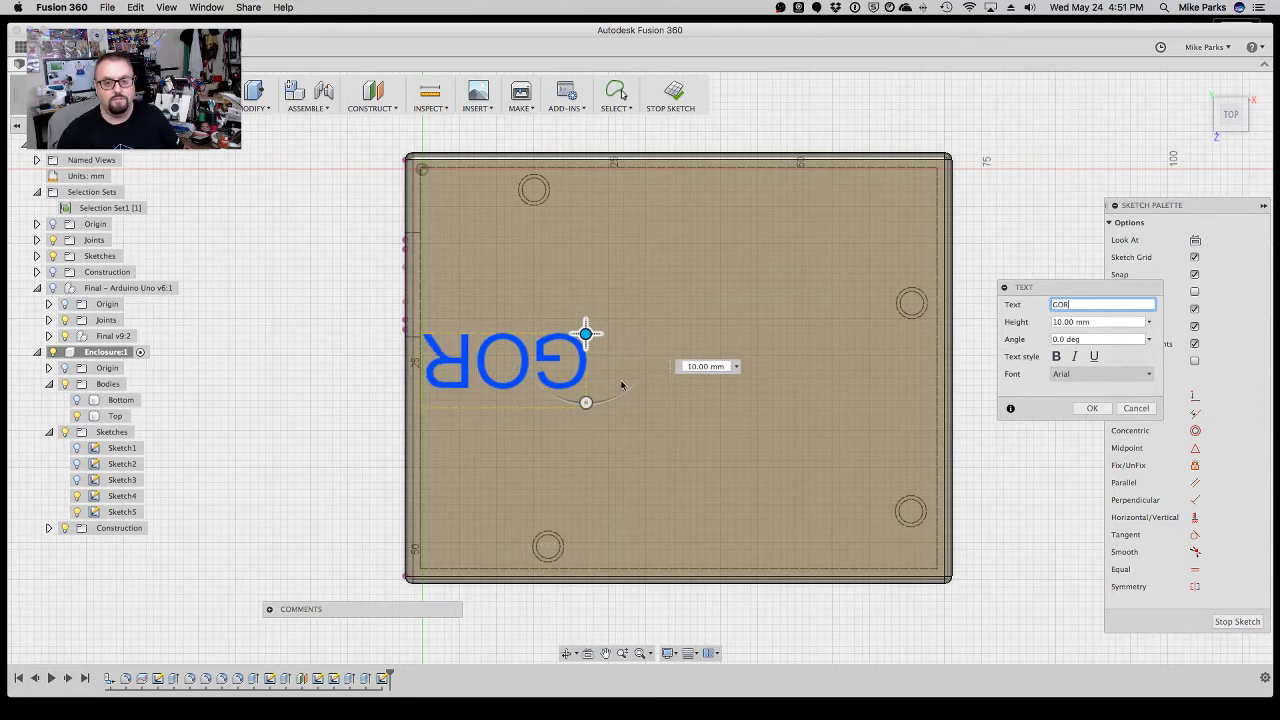
Rotate the text to 180 degrees and move it to the lower part of the face, between the two lower standoffs.
{"action": "left_click_drag", "start_coordinate": [586, 403], "coordinate": [585, 214]}
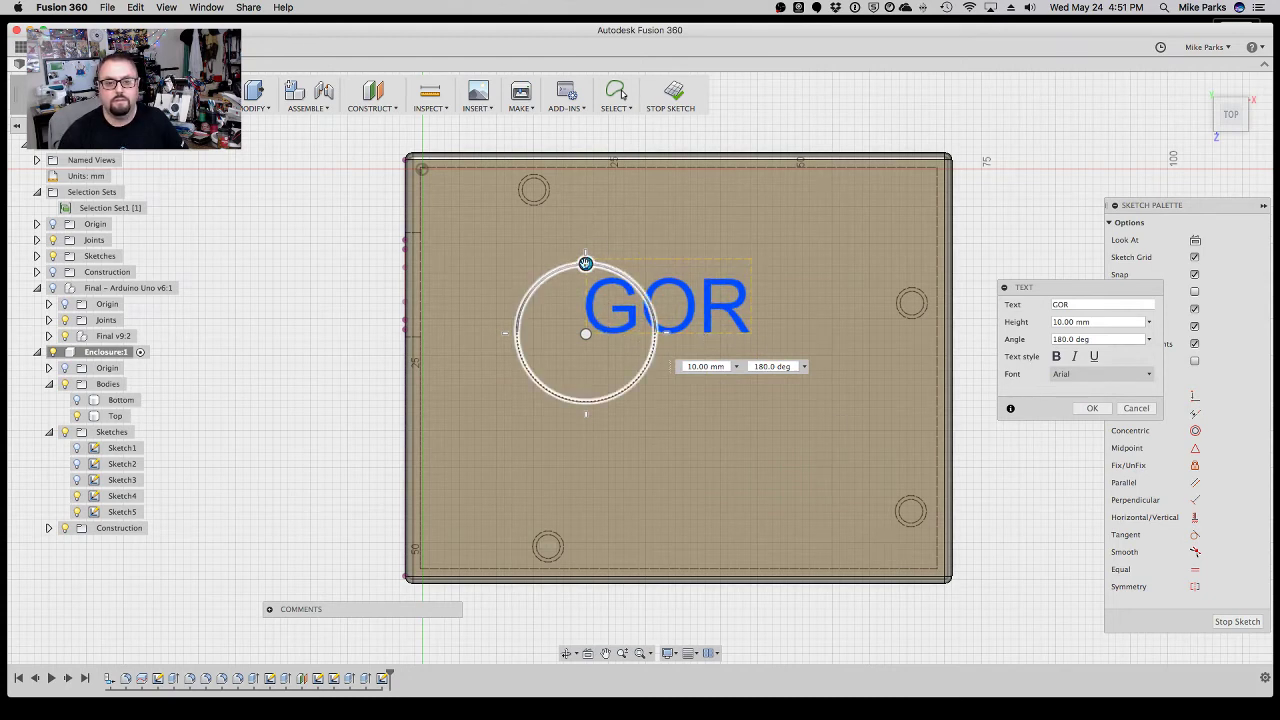
{"action": "left_click_drag", "start_coordinate": [586, 334], "coordinate": [666, 534]}
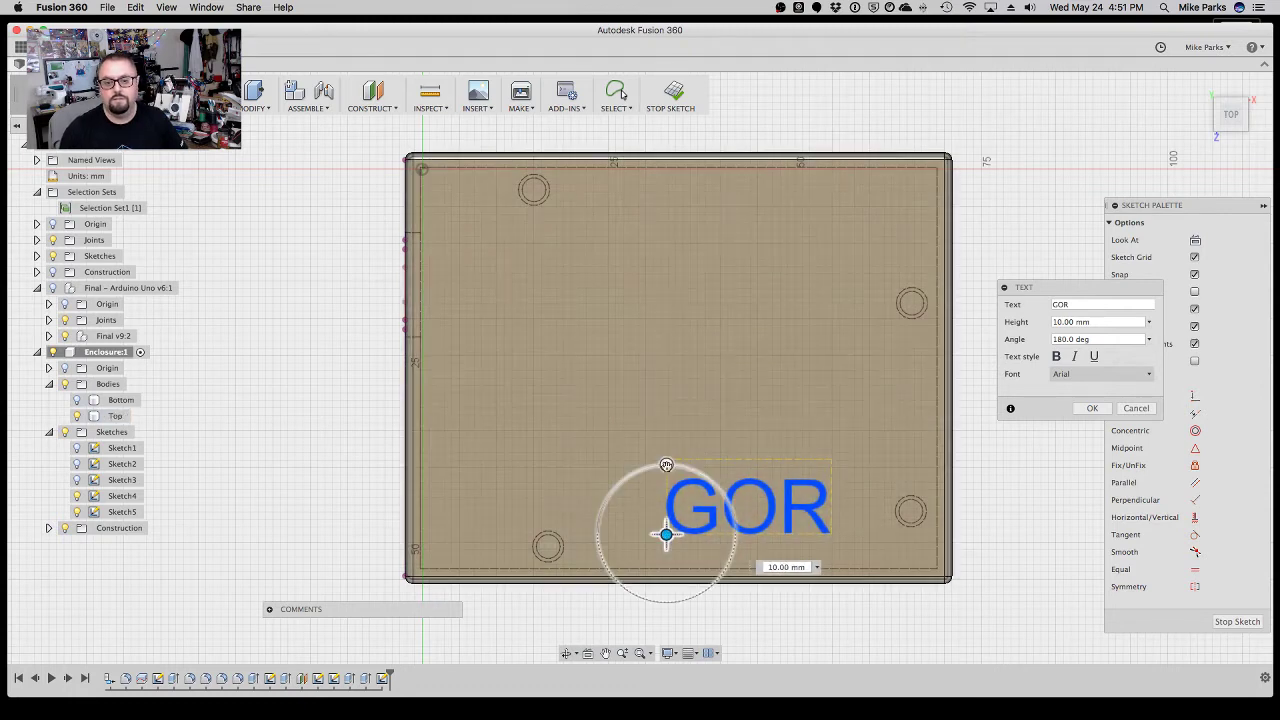
{"action": "mouse_move", "coordinate": [666, 463]}
{"action": "left_mouse_down"}
{"action": "mouse_move", "coordinate": [654, 463]}
{"action": "mouse_move", "coordinate": [666, 460]}
{"action": "left_mouse_up"}
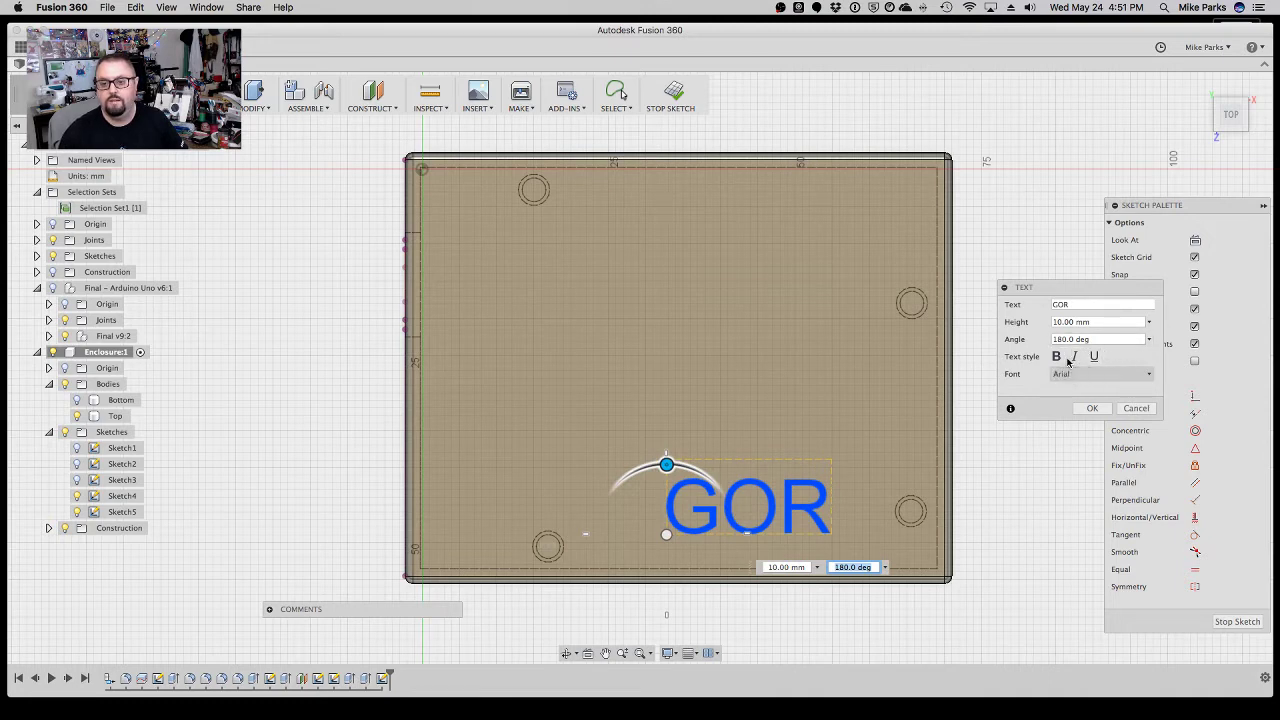
Set the font of the GOR text to Stencil.
{"action": "left_click", "coordinate": [1128, 376]}
{"action": "scroll", "coordinate": [1110, 400], "scroll_direction": "down", "scroll_amount": 5}
{"action": "scroll", "coordinate": [1112, 399], "scroll_direction": "down", "scroll_amount": 10}
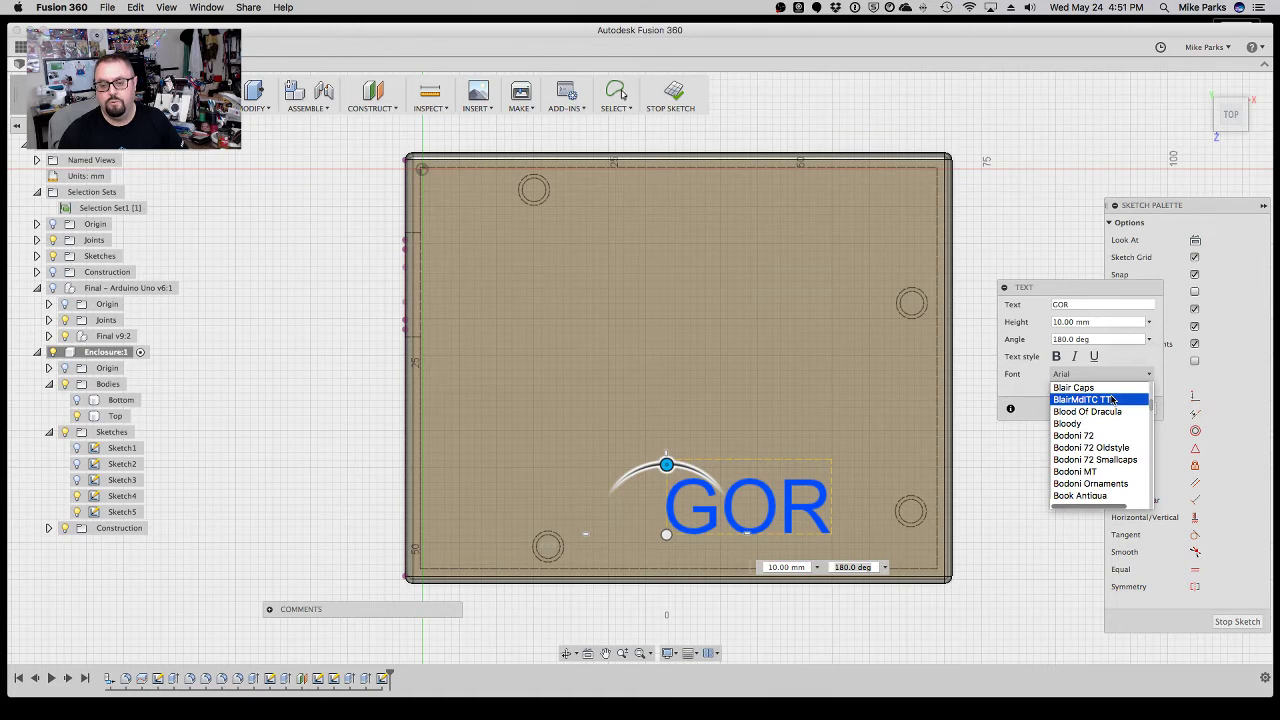
{"action": "scroll", "coordinate": [1112, 399], "scroll_direction": "down", "scroll_amount": 15}
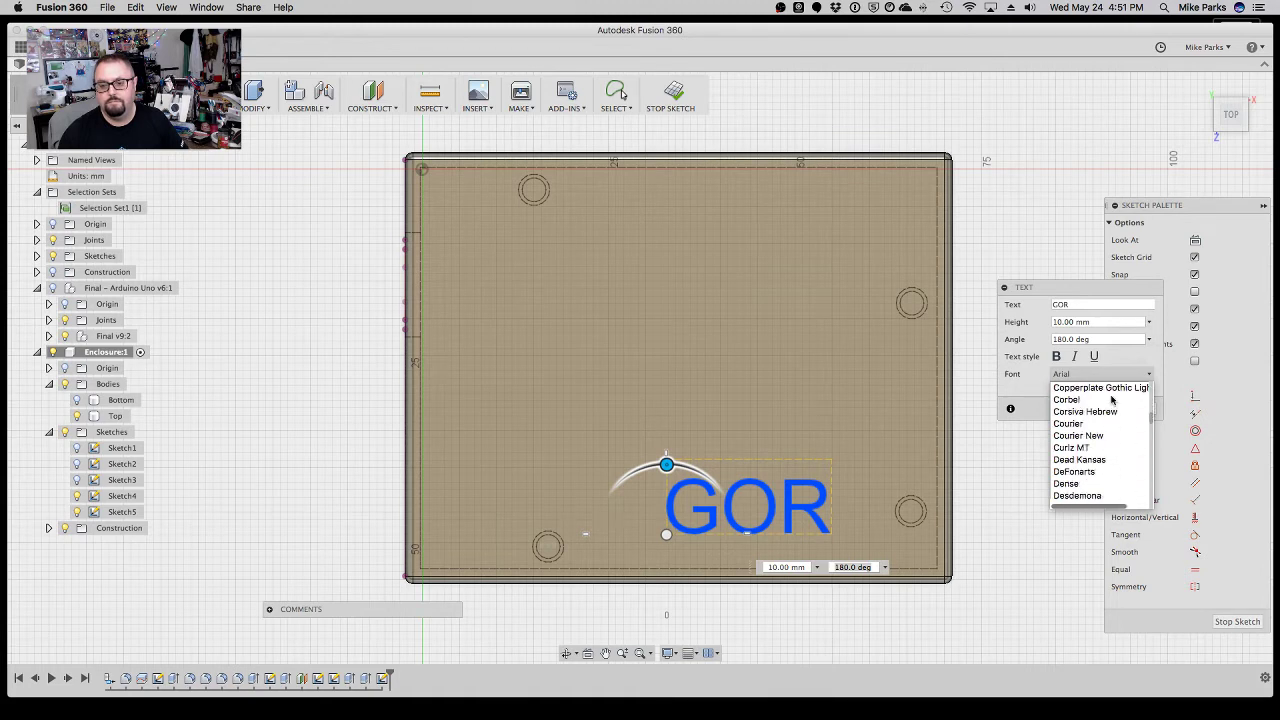
{"action": "scroll", "coordinate": [1112, 399], "scroll_direction": "down", "scroll_amount": 4}
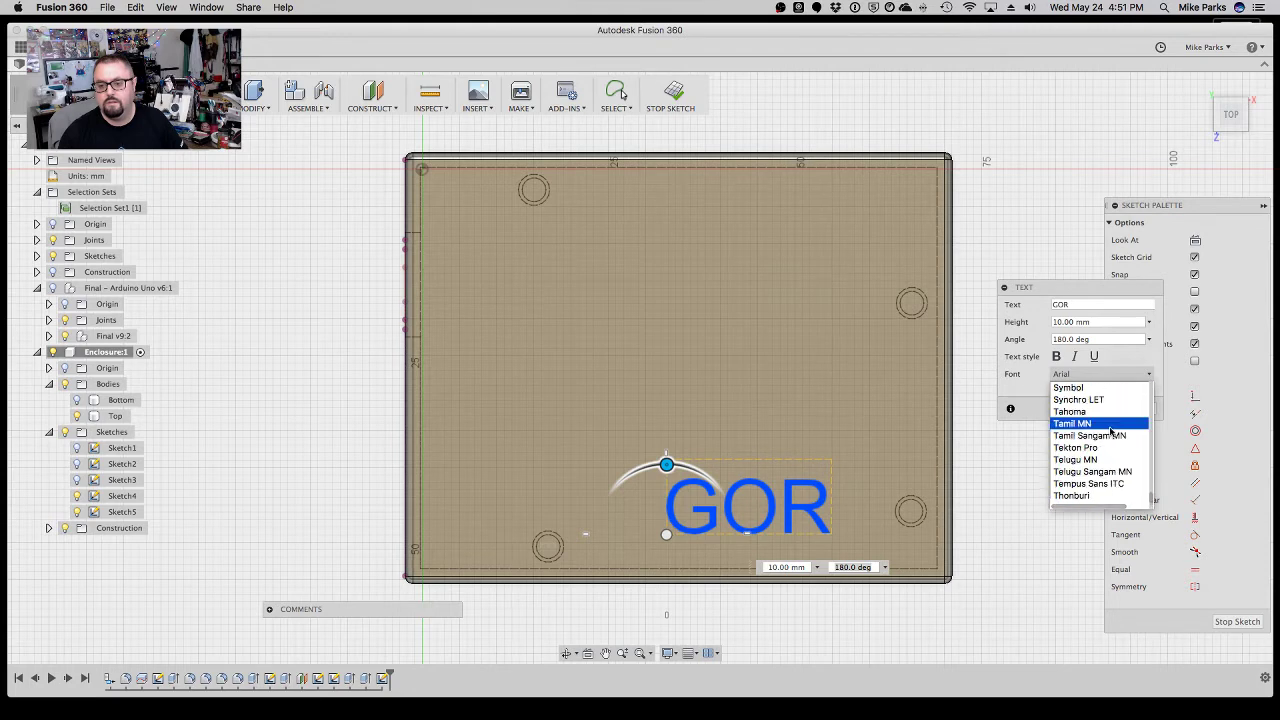
{"action": "scroll", "coordinate": [1098, 418], "scroll_direction": "down", "scroll_amount": 2}
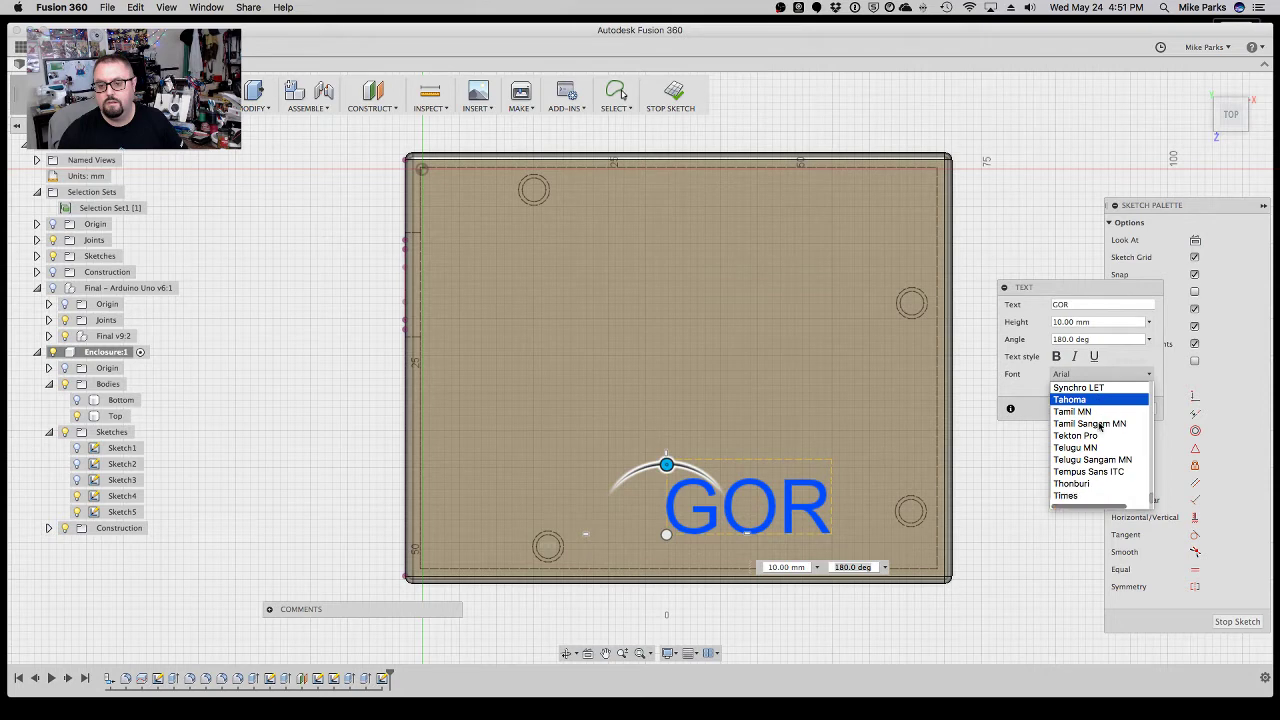
{"action": "scroll", "coordinate": [1101, 426], "scroll_direction": "right", "scroll_amount": 2}
{"action": "scroll", "coordinate": [1100, 425], "scroll_direction": "up", "scroll_amount": 5}
{"action": "scroll", "coordinate": [1090, 424], "scroll_direction": "left", "scroll_amount": 2}
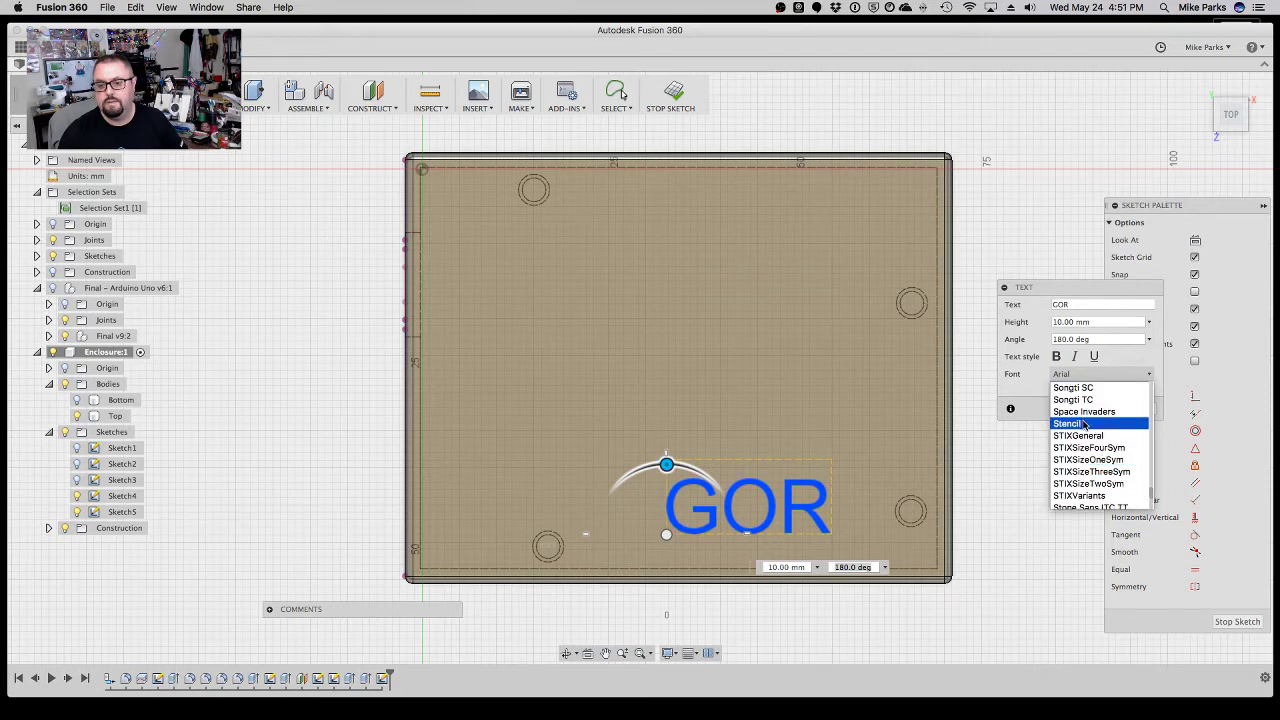
{"action": "left_click", "coordinate": [1084, 424]}
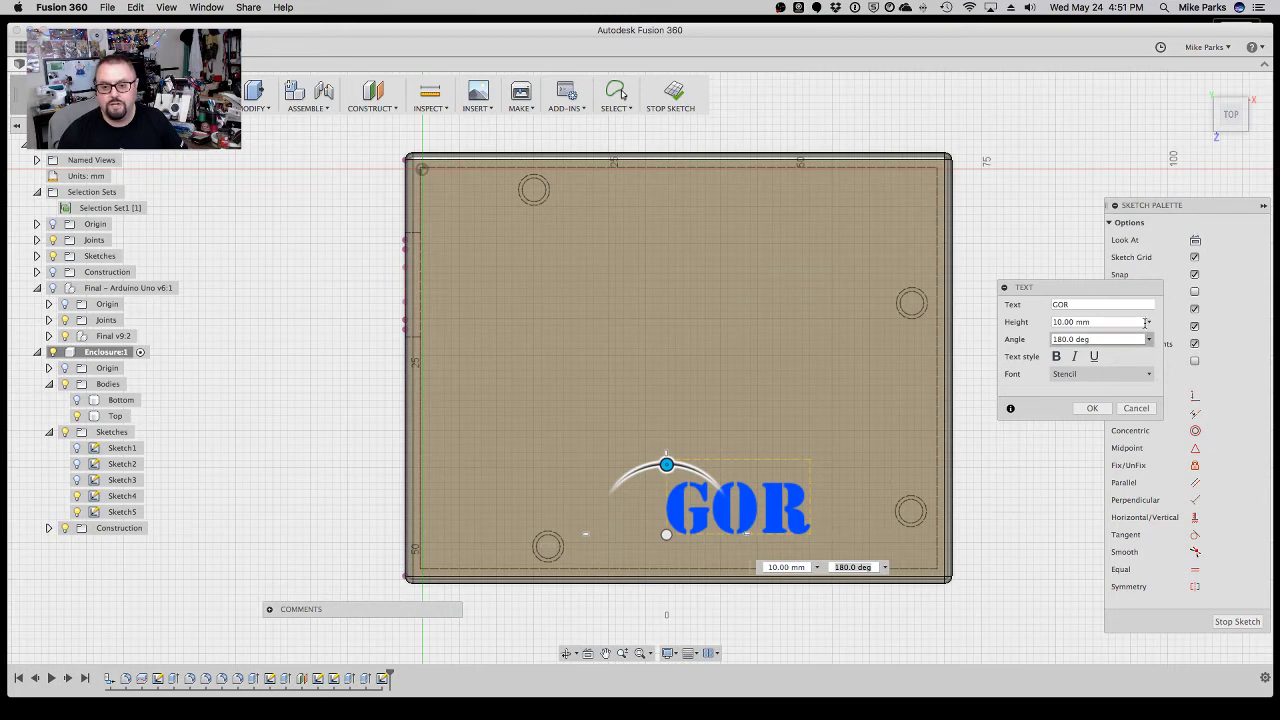
Set the text height to 20 mm and move the GOR text between the standoffs, slightly below the middle of the face.
{"action": "left_click", "coordinate": [1150, 322]}
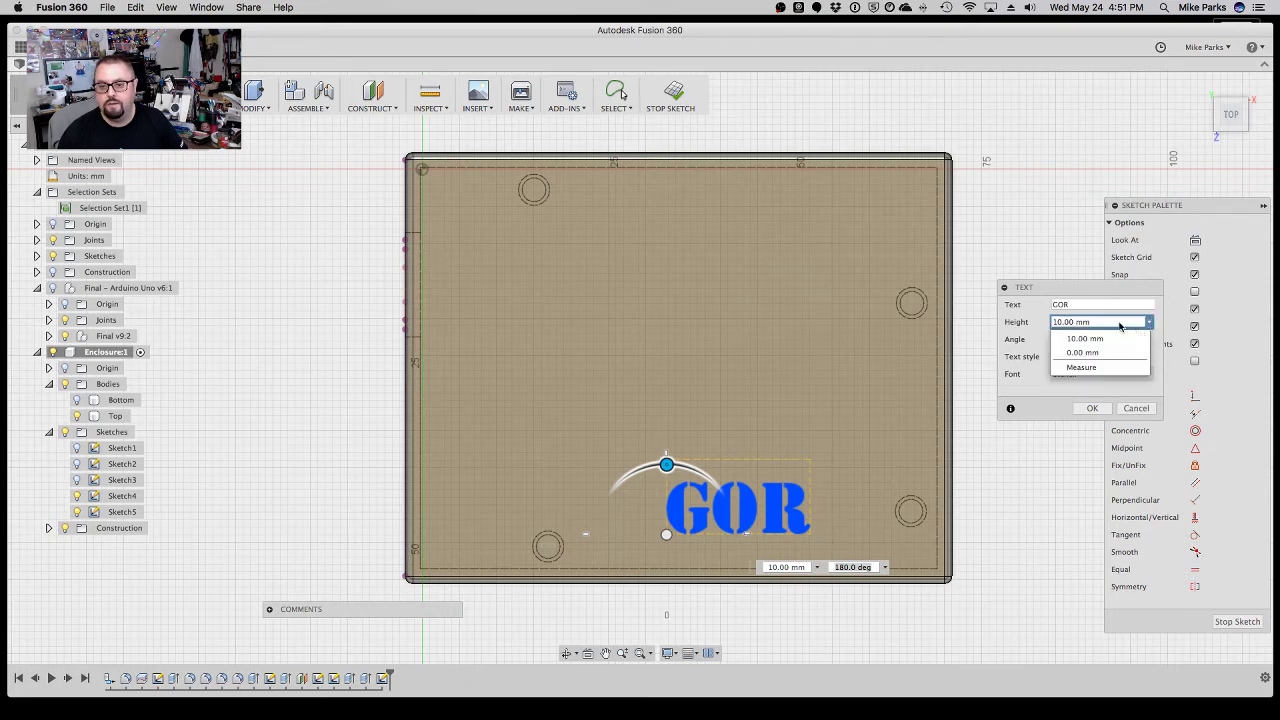
{"action": "left_click", "coordinate": [1125, 325]}
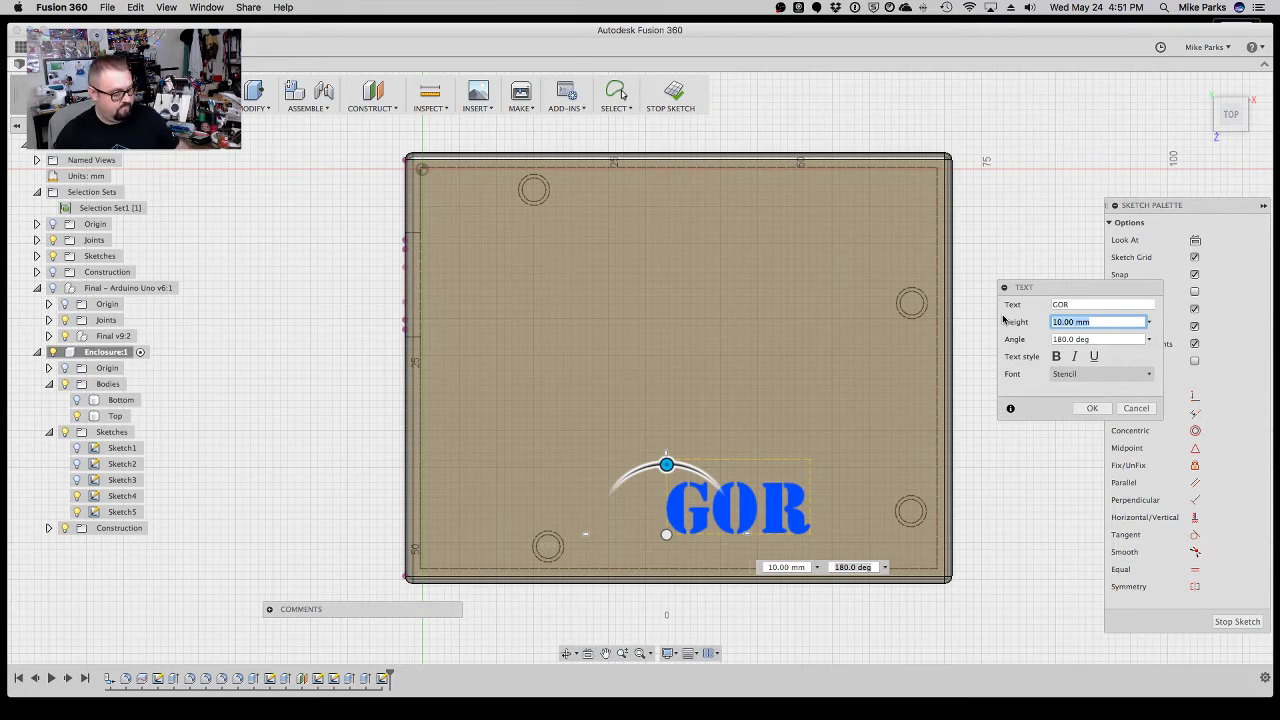
{"action": "type", "text": "20"}
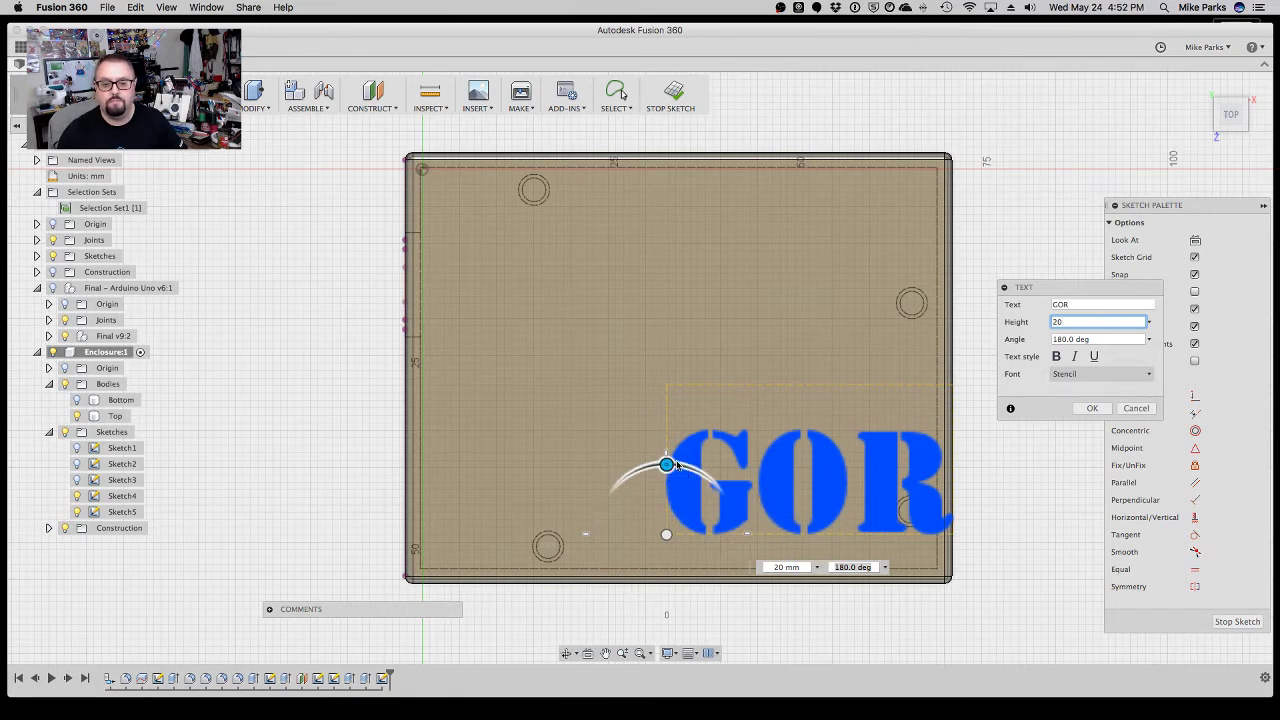
{"action": "mouse_move", "coordinate": [666, 537]}
{"action": "left_mouse_down"}
{"action": "mouse_move", "coordinate": [557, 480]}
{"action": "mouse_move", "coordinate": [563, 490]}
{"action": "left_mouse_up"}
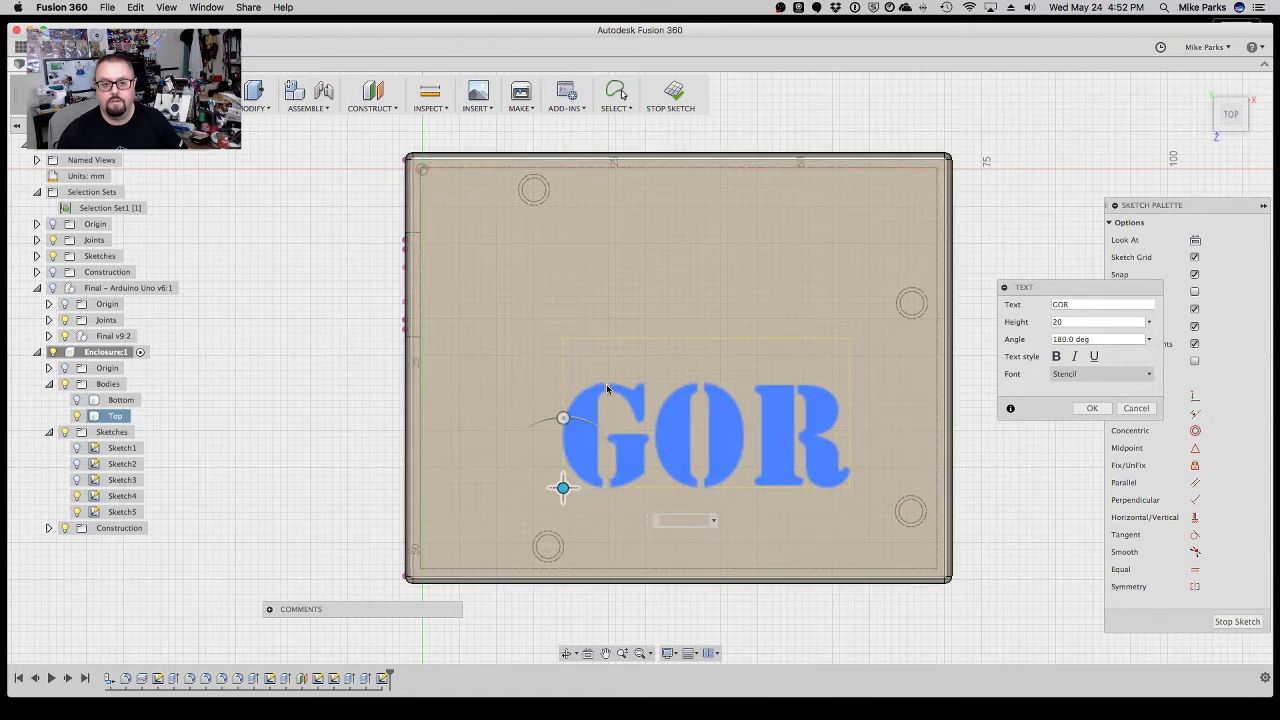
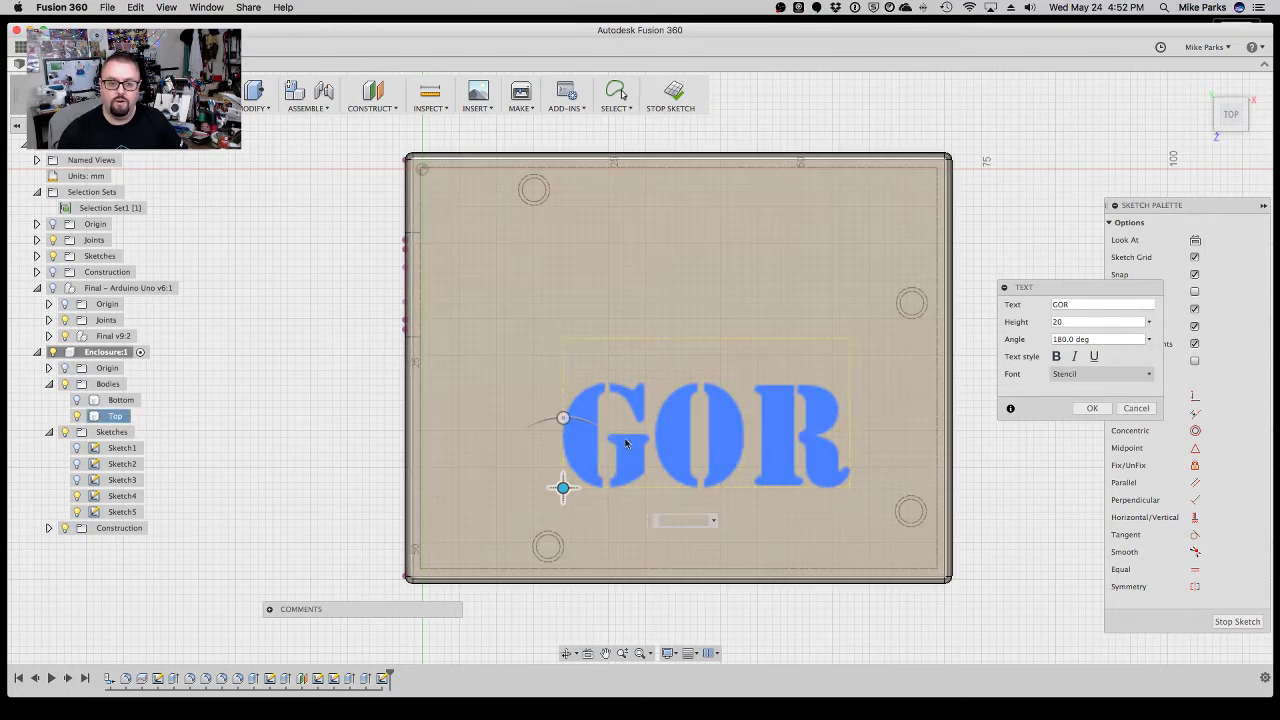
{"action": "left_click", "coordinate": [1092, 409]}
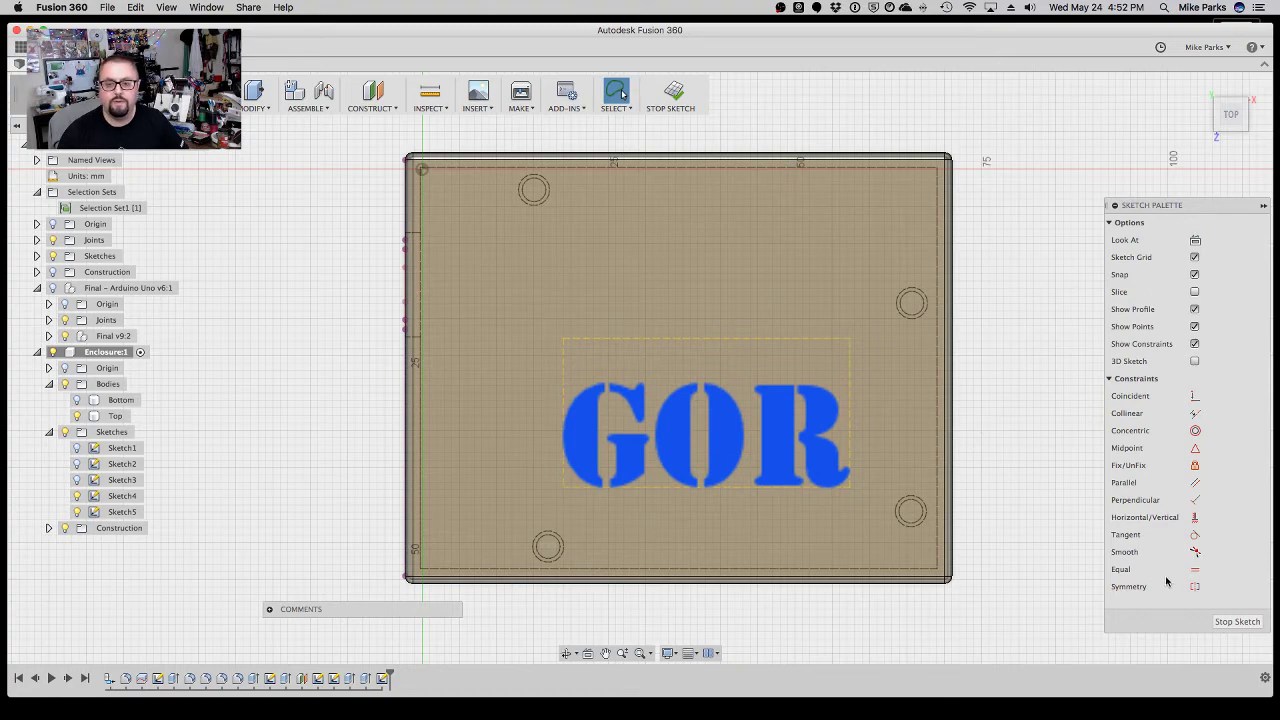
Finish the text sketch, show the Enclosure's sketches and hide Sketch4 so only the GOR text sketch is displayed.
{"action": "left_click", "coordinate": [1250, 626]}
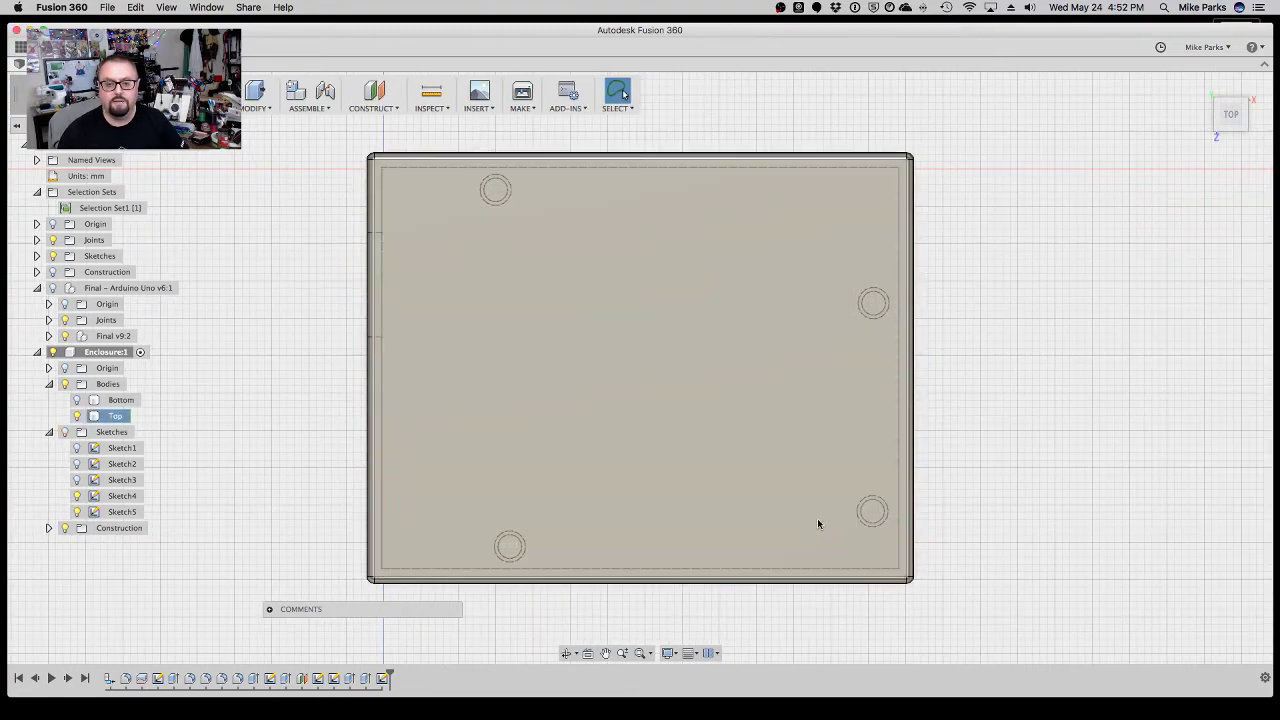
{"action": "left_click", "coordinate": [65, 432]}
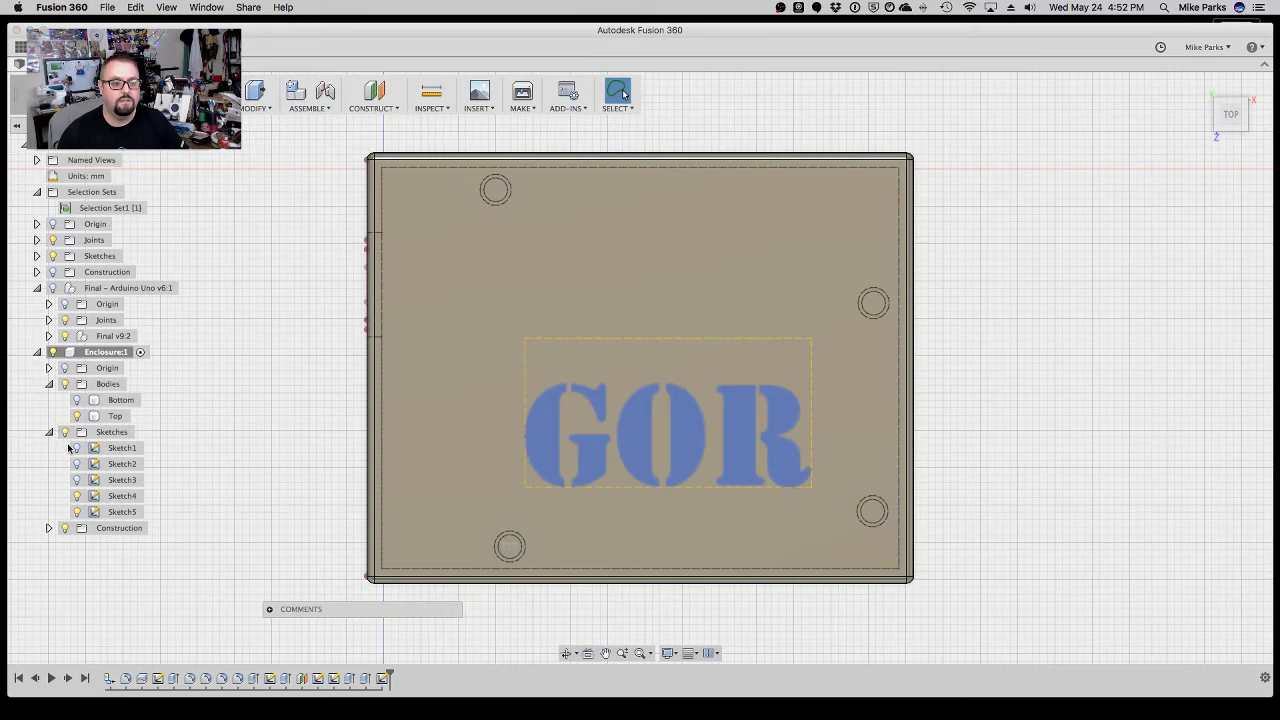
{"action": "left_click", "coordinate": [77, 496]}
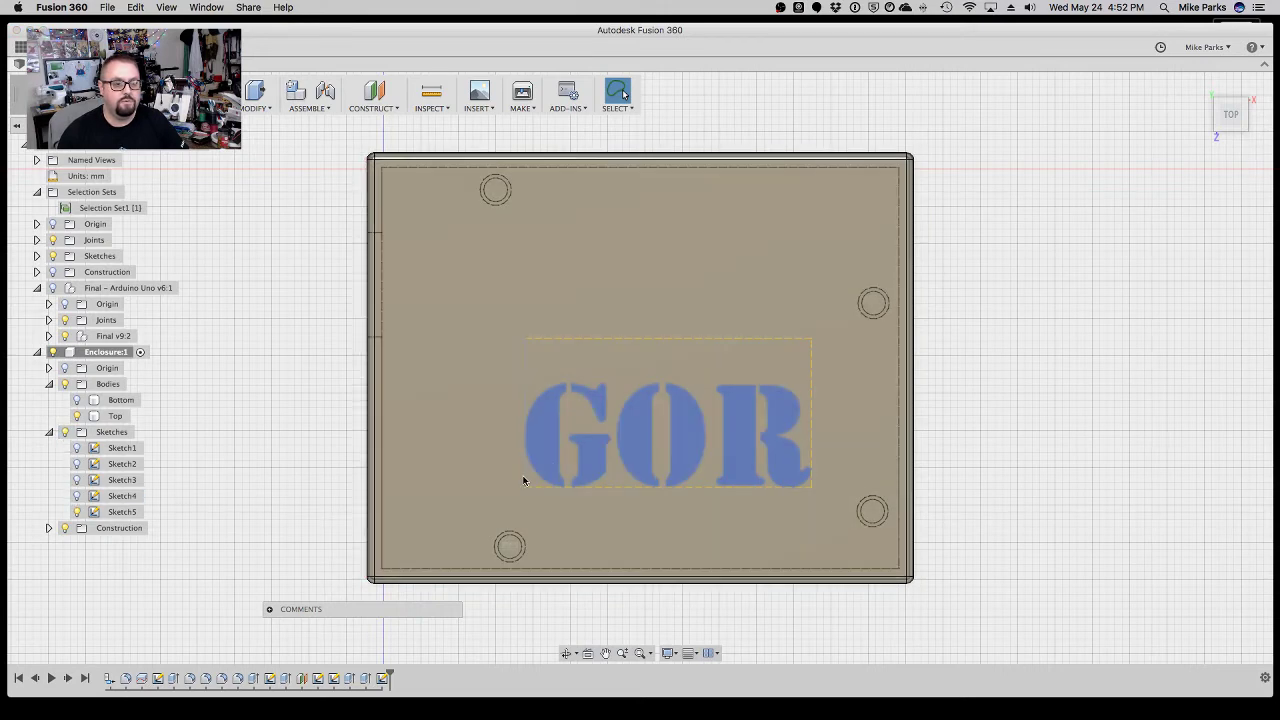
Start extruding the GOR text down into the Top body as a 20 mm deep cut.
{"action": "key", "text": "e"}
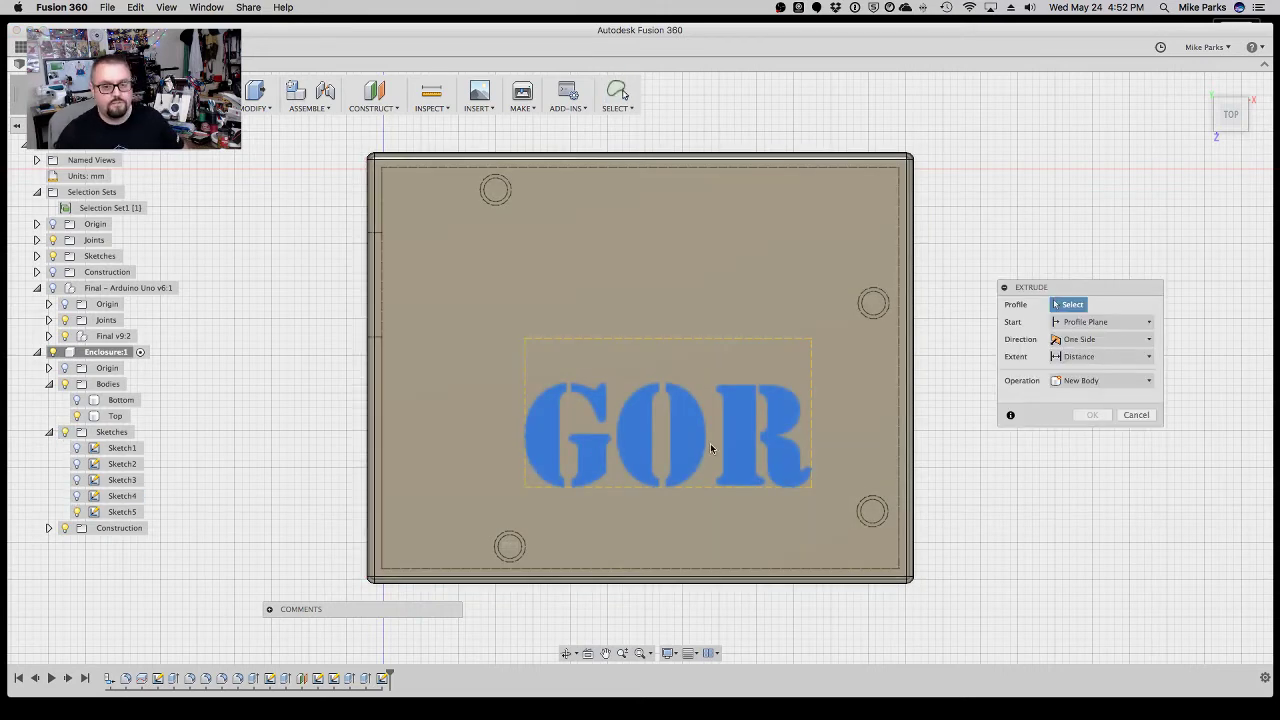
{"action": "left_click", "coordinate": [686, 437]}
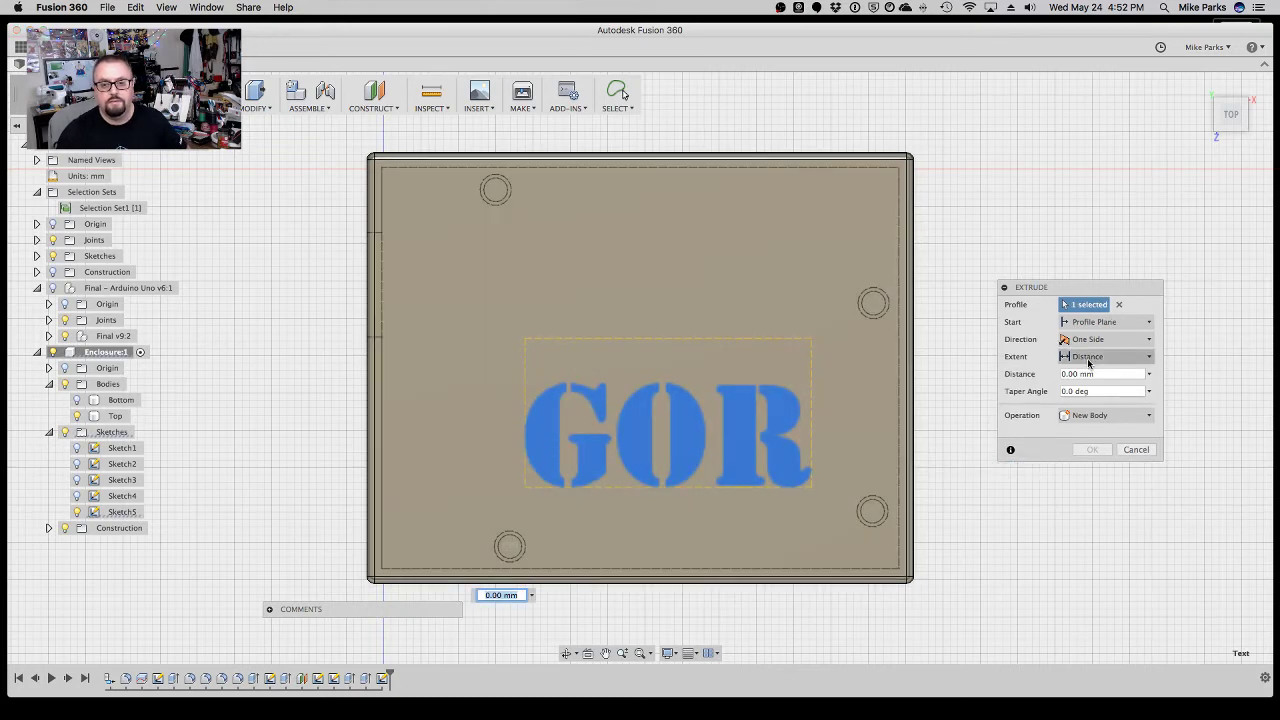
{"action": "left_click", "coordinate": [660, 465]}
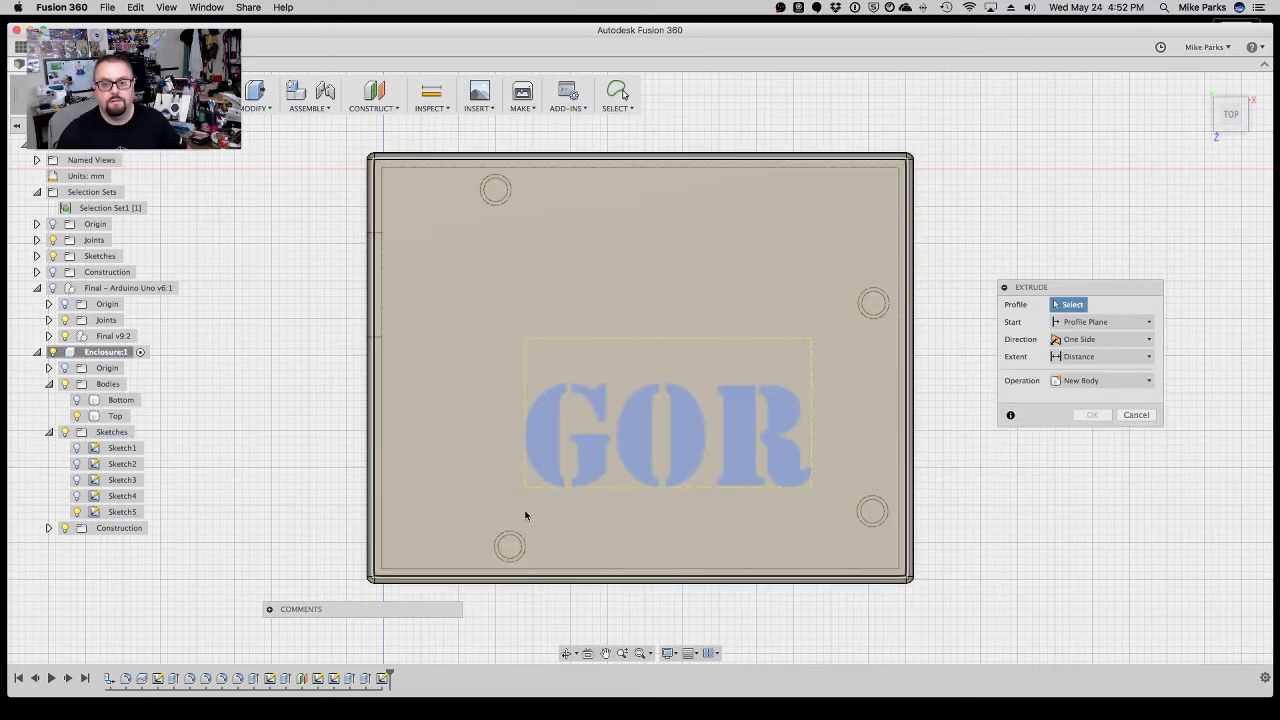
{"action": "left_click", "coordinate": [566, 653]}
{"action": "mouse_move", "coordinate": [446, 573]}
{"action": "left_mouse_down"}
{"action": "mouse_move", "coordinate": [316, 395]}
{"action": "mouse_move", "coordinate": [340, 365]}
{"action": "left_mouse_up"}
{"action": "key", "text": "Escape"}
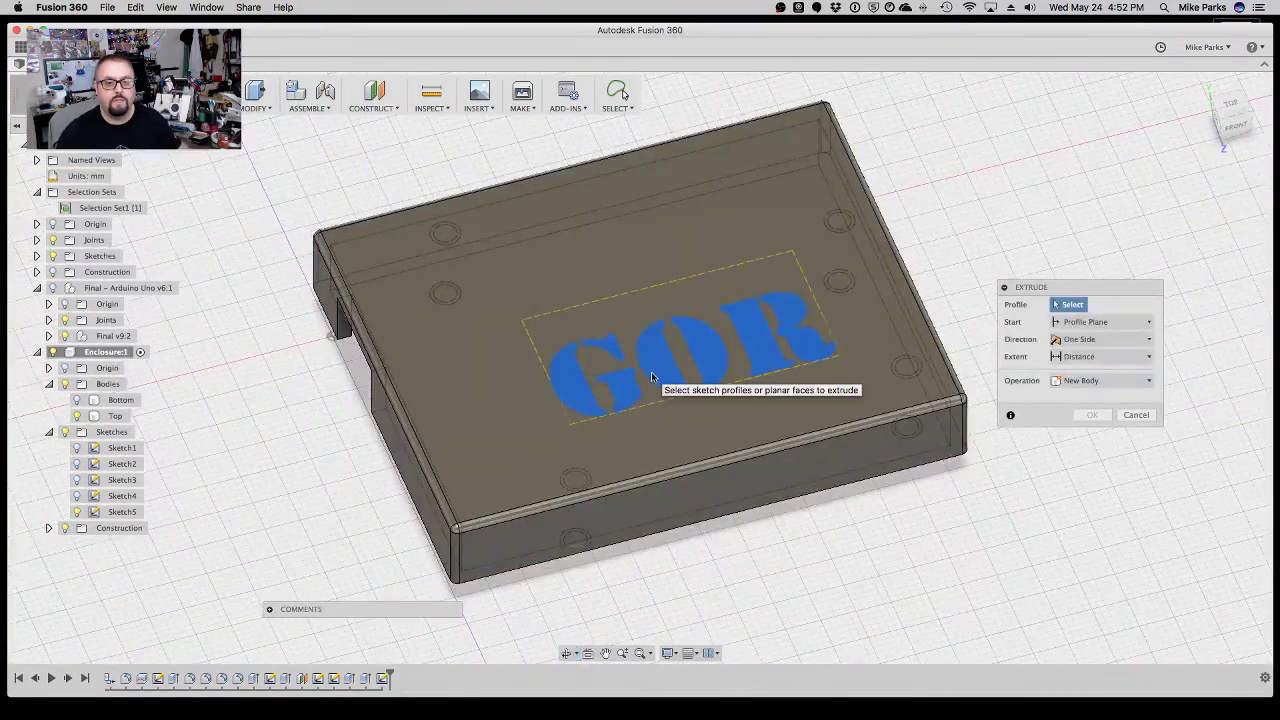
{"action": "left_click", "coordinate": [663, 370]}
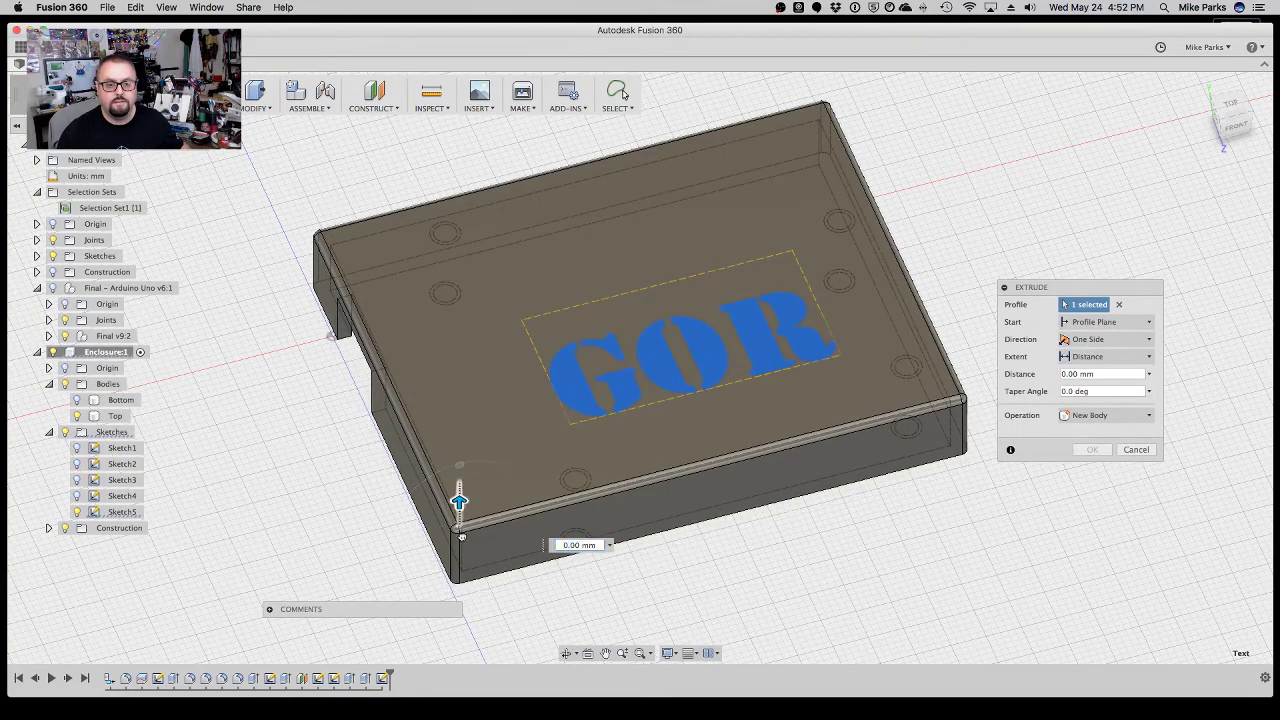
{"action": "left_click_drag", "start_coordinate": [459, 500], "coordinate": [459, 524]}
{"action": "left_click_drag", "start_coordinate": [458, 588], "coordinate": [460, 622]}
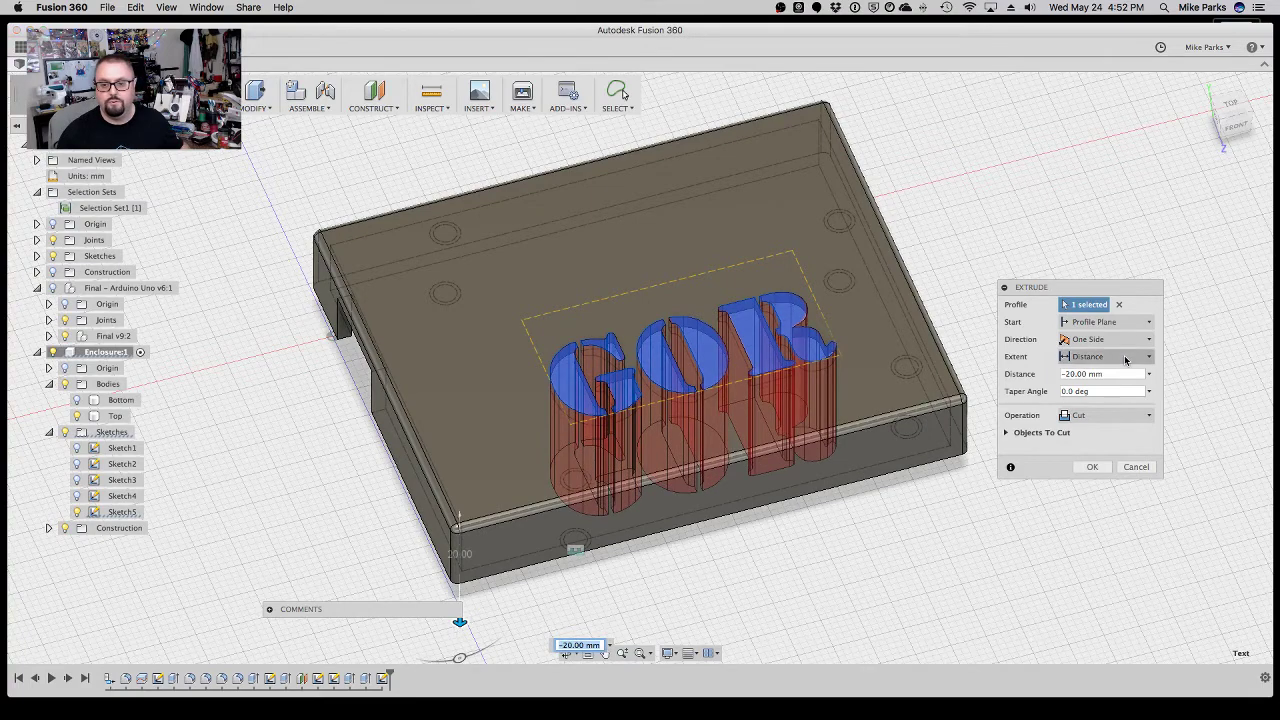
Set the cut's extent to To Object, using the inner face of the Top body as the limit, and complete the extrusion.
{"action": "left_click", "coordinate": [1105, 356]}
{"action": "left_click", "coordinate": [1095, 387]}
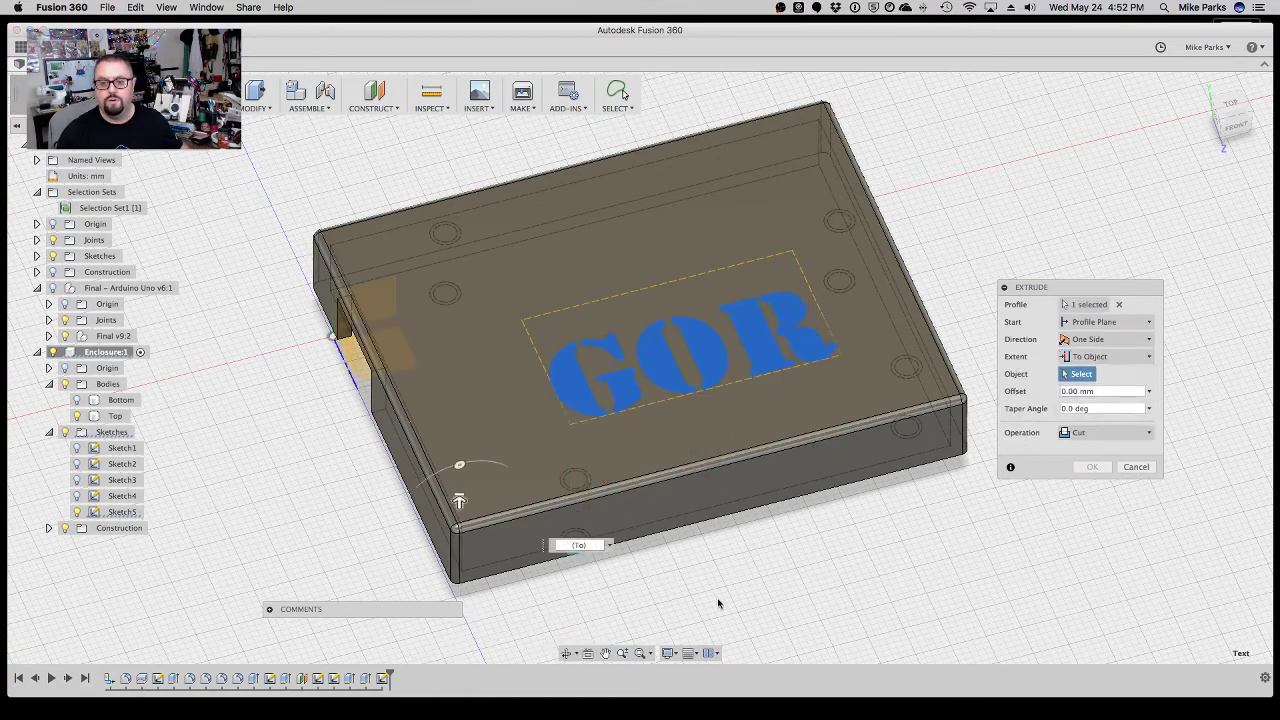
{"action": "middle_click_drag", "start_coordinate": [303, 323], "coordinate": [440, 160], "text": "shift"}
{"action": "middle_click_drag", "start_coordinate": [625, 93], "coordinate": [637, 263], "text": "shift"}
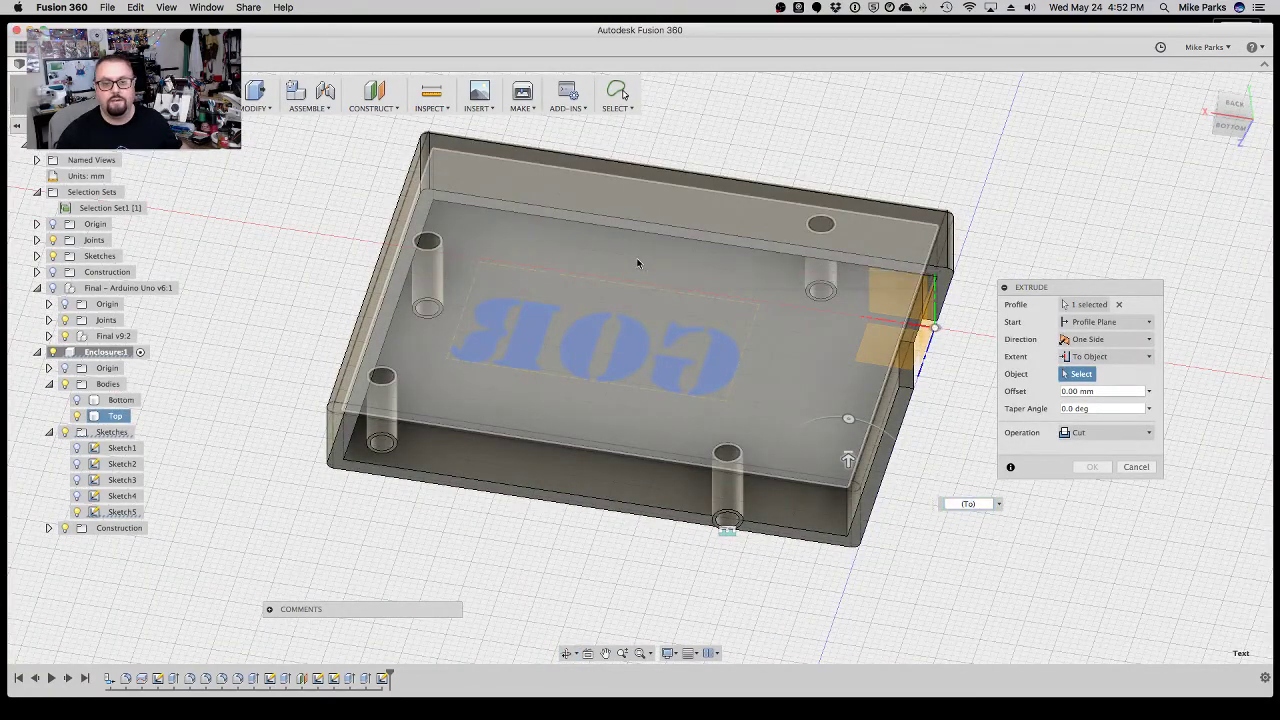
{"action": "left_click", "coordinate": [637, 263]}
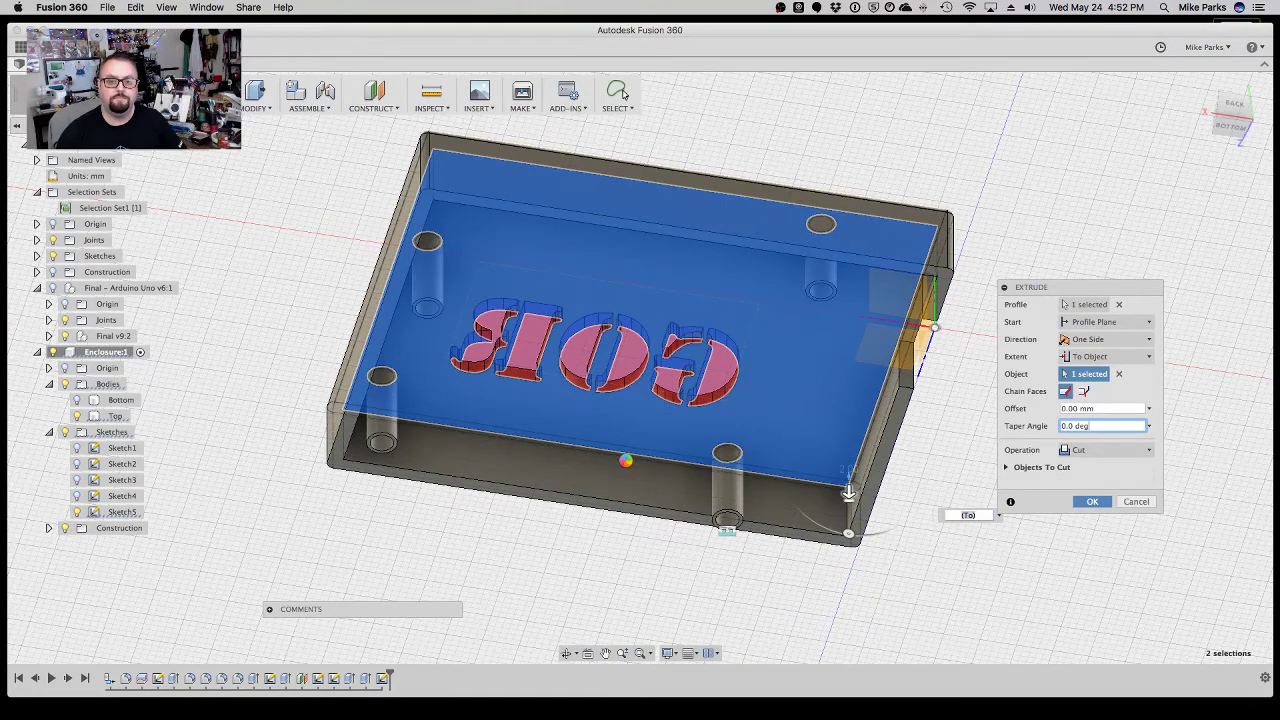
{"action": "key", "text": "Return"}
Show the Bottom body and the Arduino Uno again and activate the top-level assembly.
{"action": "left_click", "coordinate": [566, 653]}
{"action": "left_click_drag", "start_coordinate": [620, 450], "coordinate": [647, 393]}
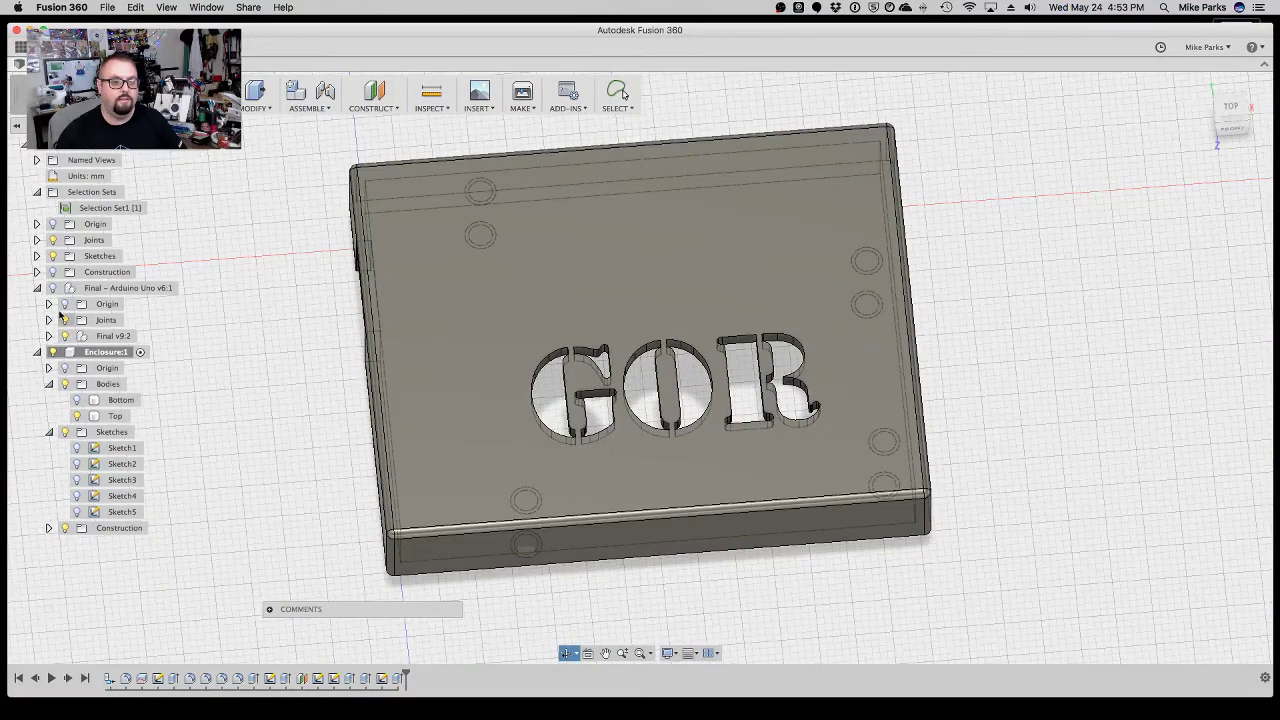
{"action": "left_click", "coordinate": [77, 400]}
{"action": "left_click", "coordinate": [53, 288]}
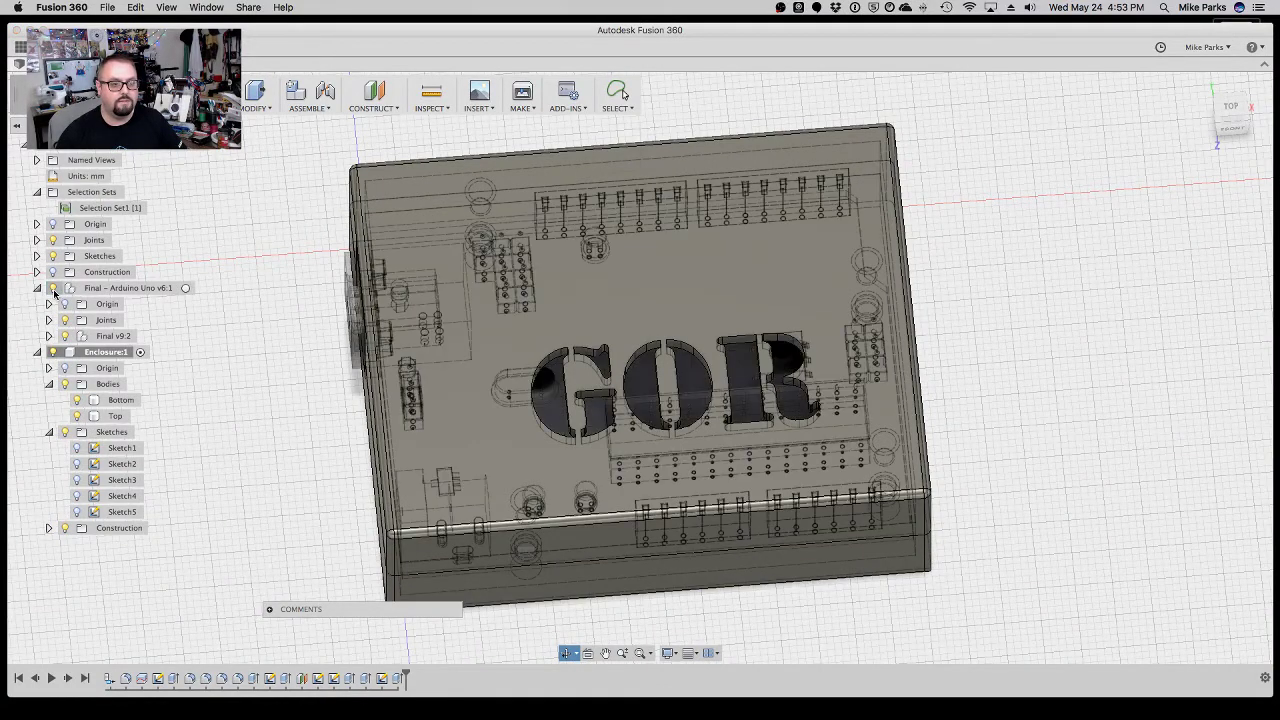
{"action": "left_click", "coordinate": [199, 147]}
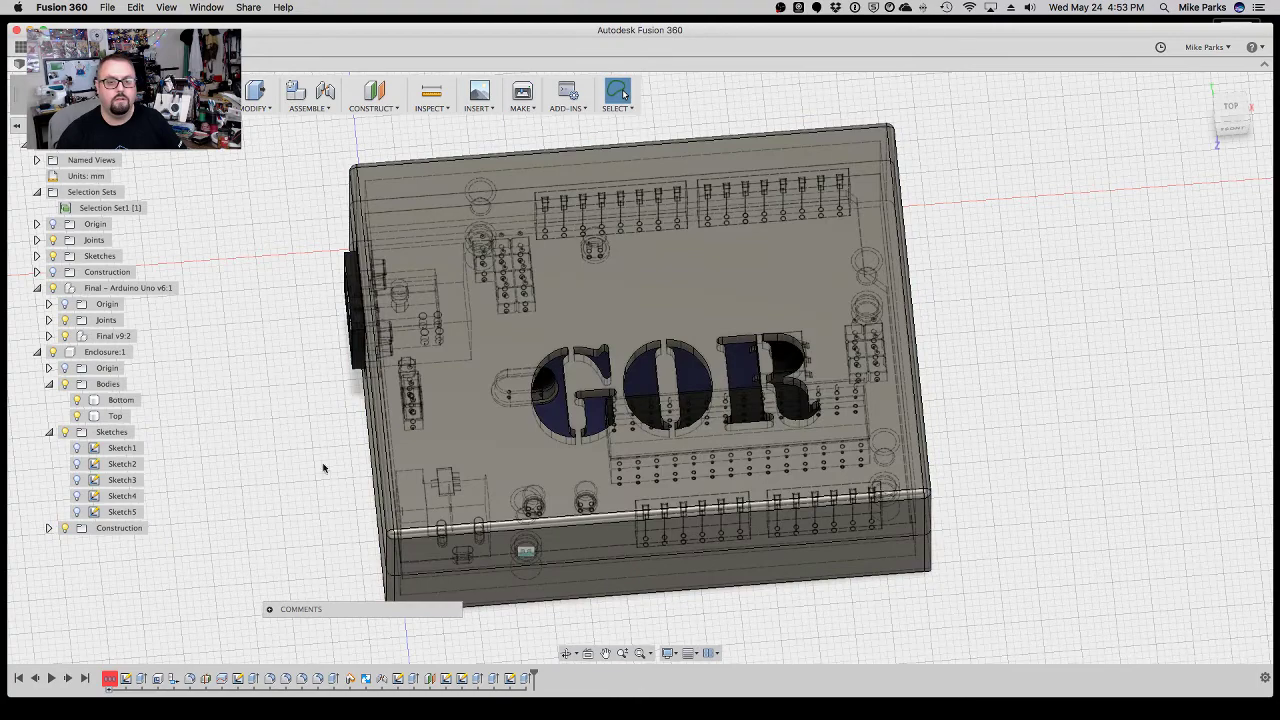
Set the visual style to Shaded with Visible Edges Only.
{"action": "left_click", "coordinate": [676, 654]}
{"action": "mouse_move", "coordinate": [724, 538]}
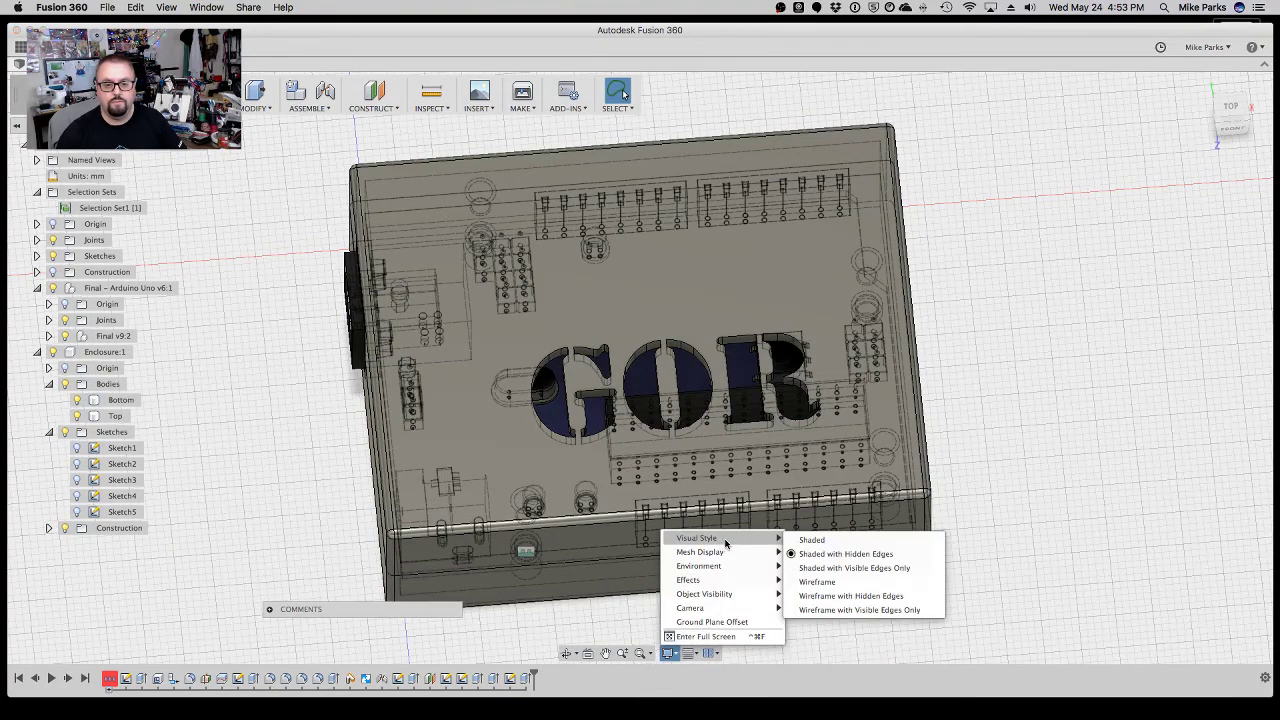
{"action": "left_click", "coordinate": [824, 568]}
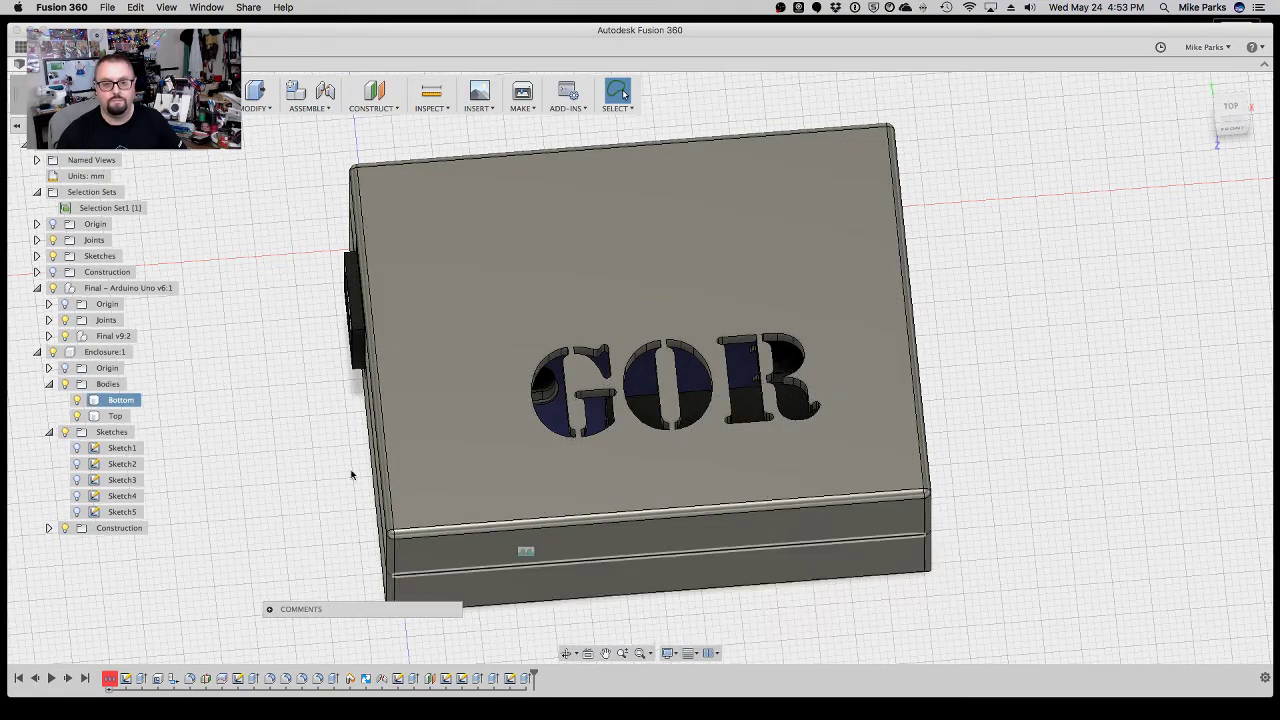
Examine the closed enclosure with its GOR cutout from above and the front.
{"action": "scroll", "coordinate": [630, 620], "scroll_direction": "down", "scroll_amount": 5}
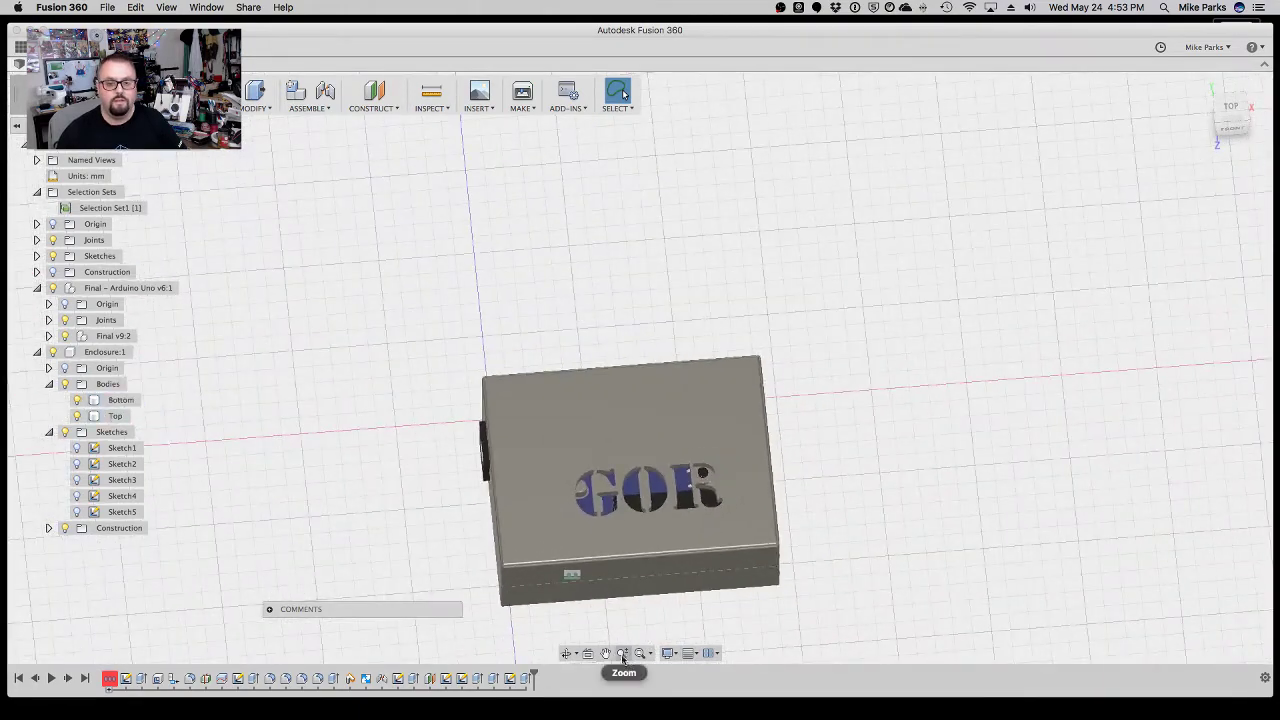
{"action": "left_click", "coordinate": [566, 655]}
{"action": "left_click_drag", "start_coordinate": [560, 600], "coordinate": [526, 570]}
{"action": "scroll", "coordinate": [526, 570], "scroll_direction": "down", "scroll_amount": 3}
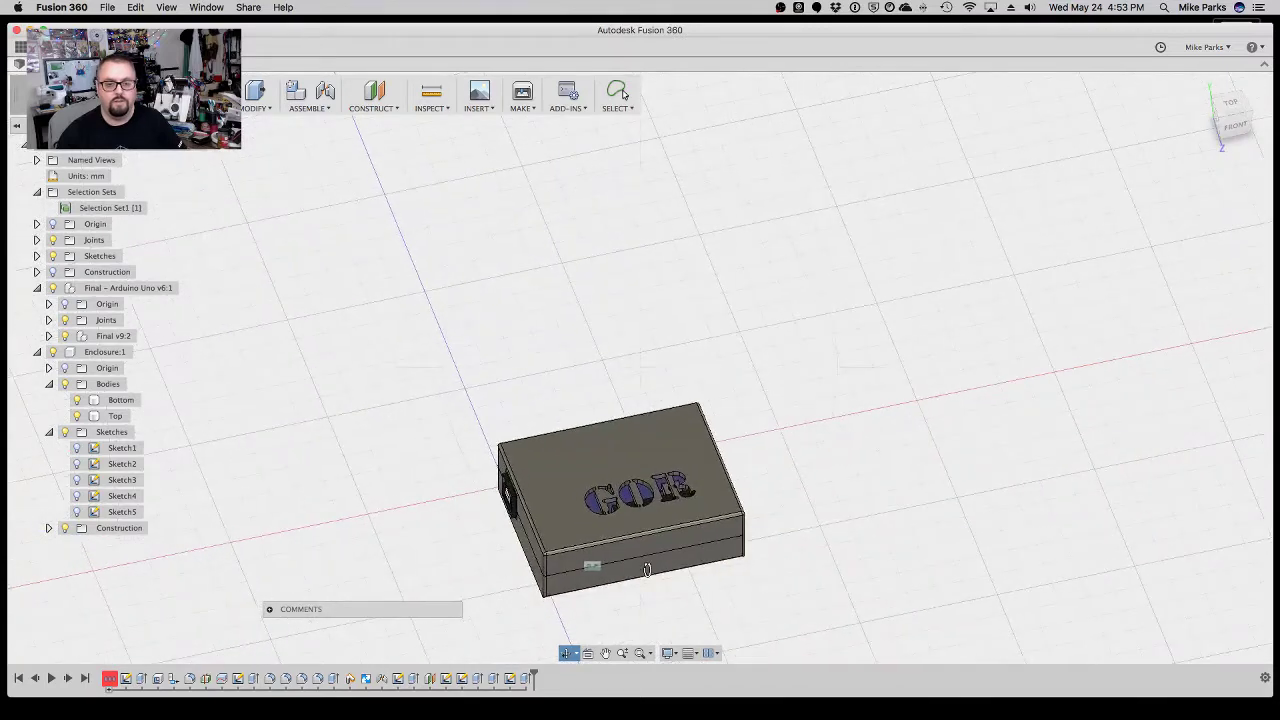
{"action": "left_click", "coordinate": [605, 653]}
{"action": "left_click_drag", "start_coordinate": [674, 611], "coordinate": [717, 467]}
{"action": "scroll", "coordinate": [588, 497], "scroll_direction": "up", "scroll_amount": 6}
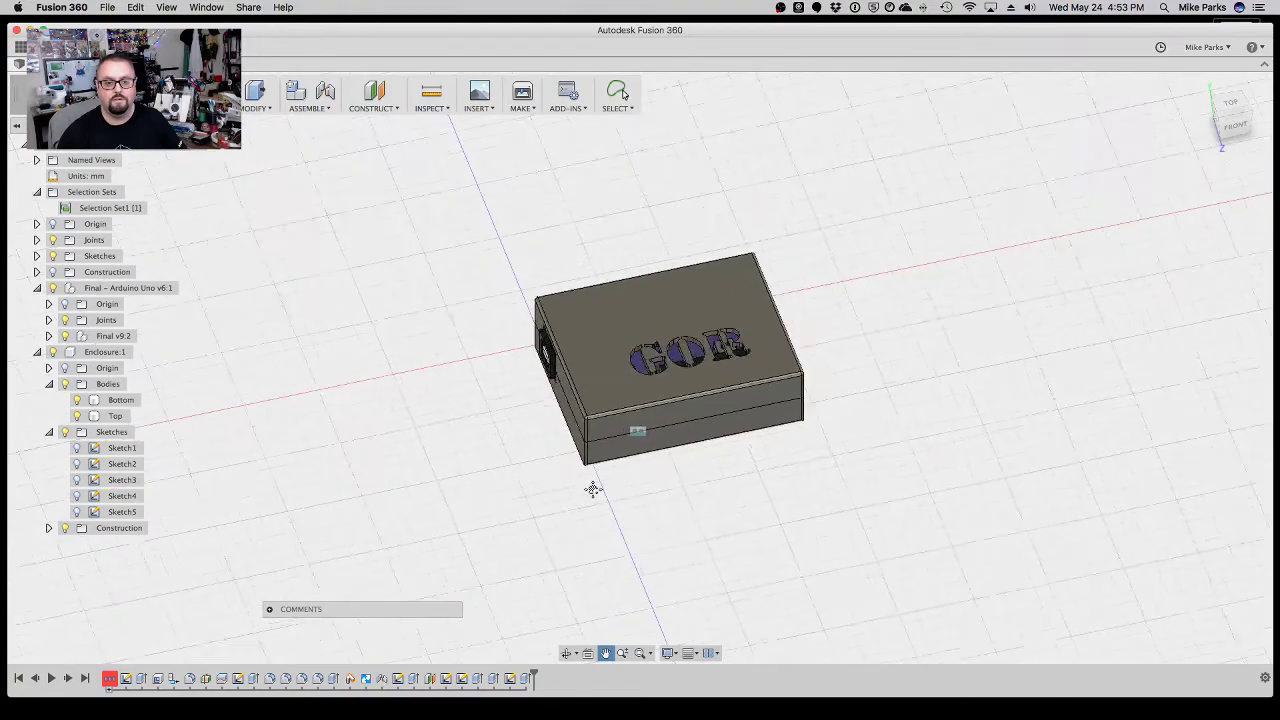
{"action": "scroll", "coordinate": [591, 491], "scroll_direction": "up", "scroll_amount": 2}
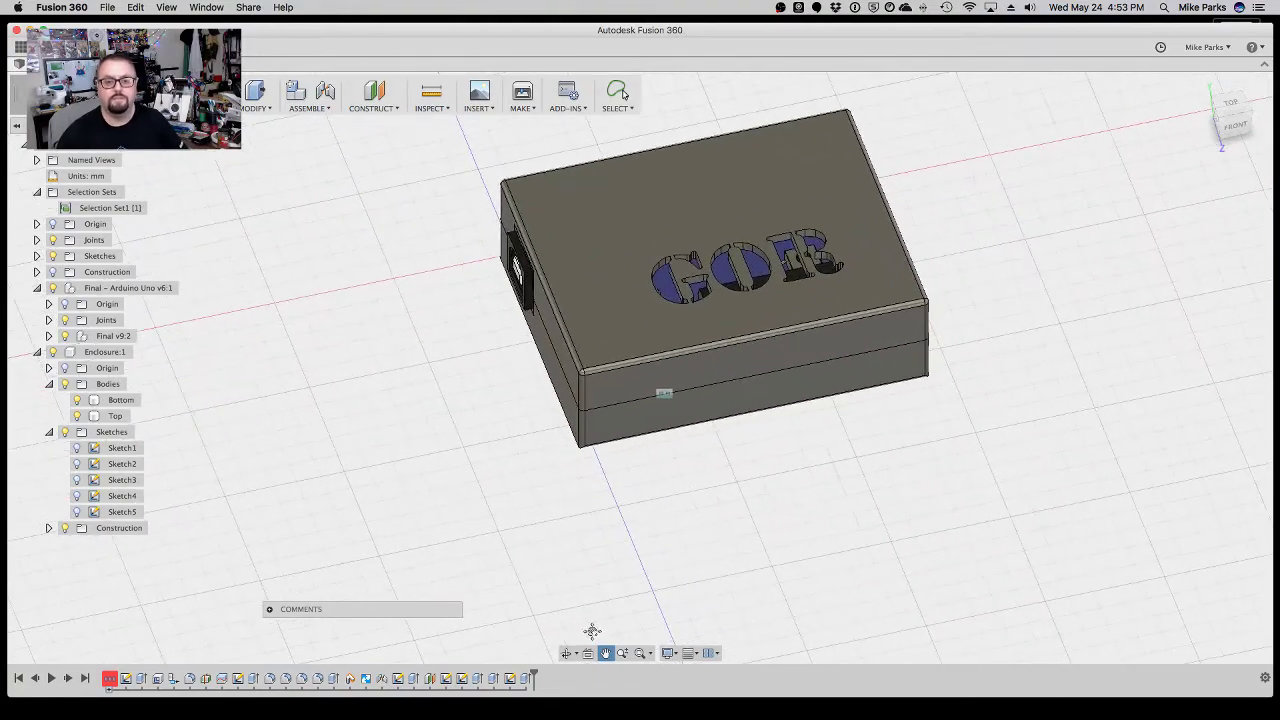
View the enclosure from its USB side, hide the Top body to check the board inside, and show it again.
{"action": "left_click", "coordinate": [566, 653]}
{"action": "left_click_drag", "start_coordinate": [680, 463], "coordinate": [543, 434]}
{"action": "left_click", "coordinate": [78, 416]}
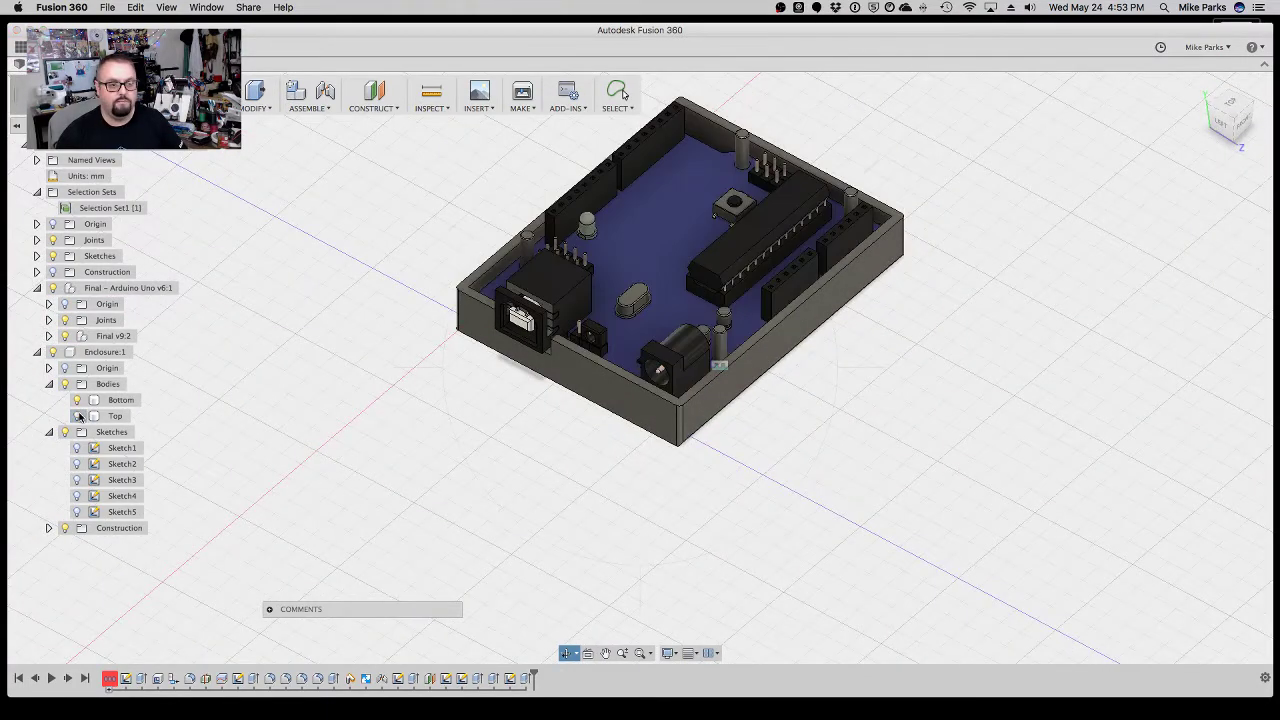
{"action": "left_click", "coordinate": [78, 416]}
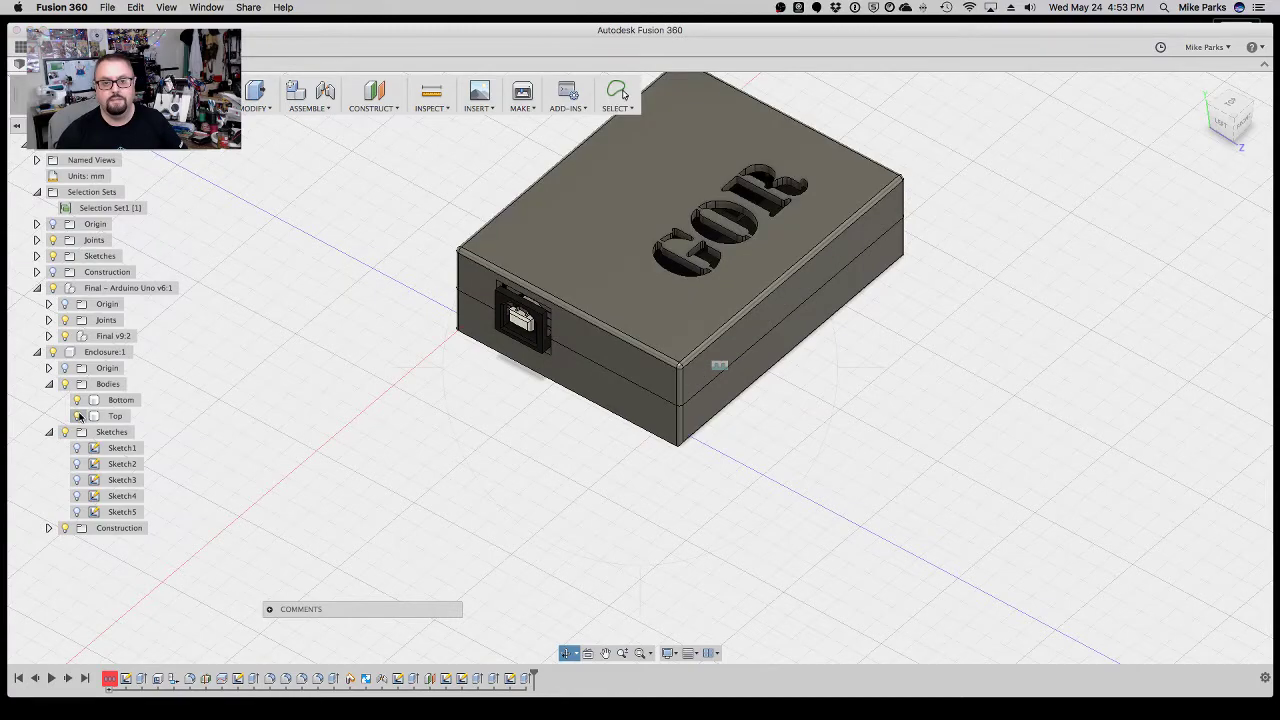
Examine the closed enclosure's USB opening and GOR lettering from several angles.
{"action": "left_click_drag", "start_coordinate": [631, 551], "coordinate": [489, 555]}
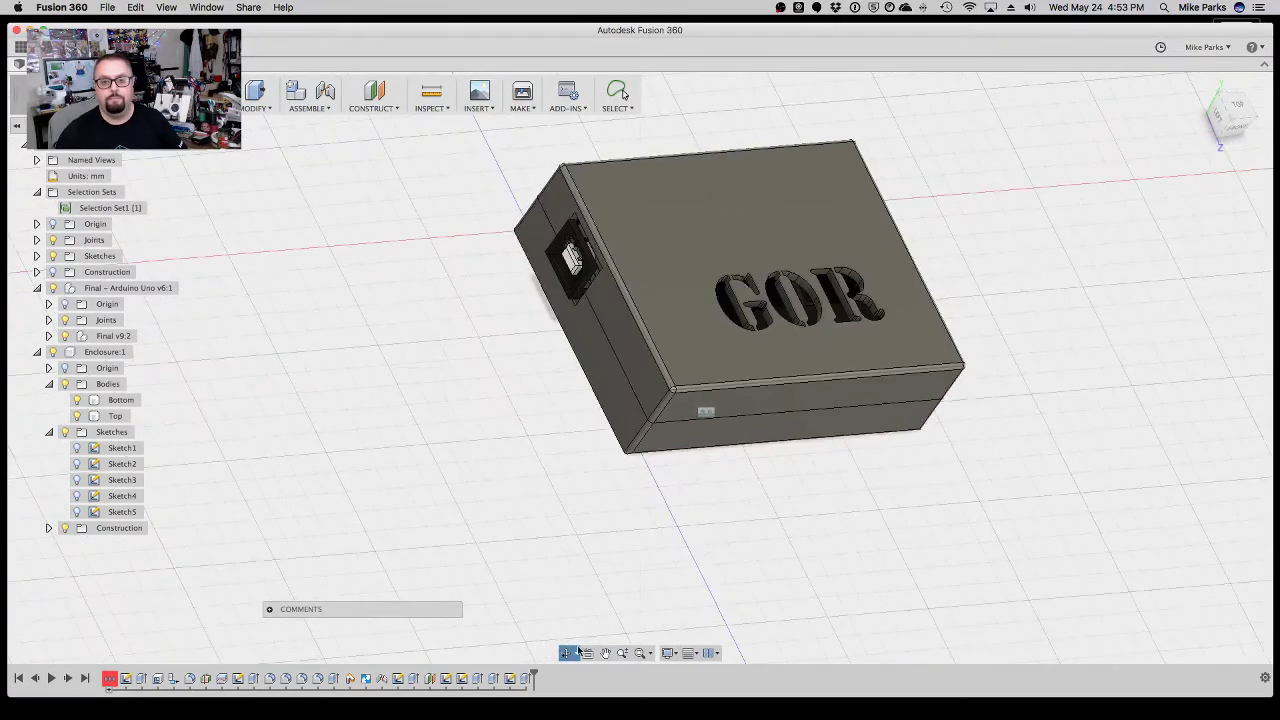
{"action": "left_click", "coordinate": [605, 653]}
{"action": "left_click_drag", "start_coordinate": [835, 332], "coordinate": [764, 392]}
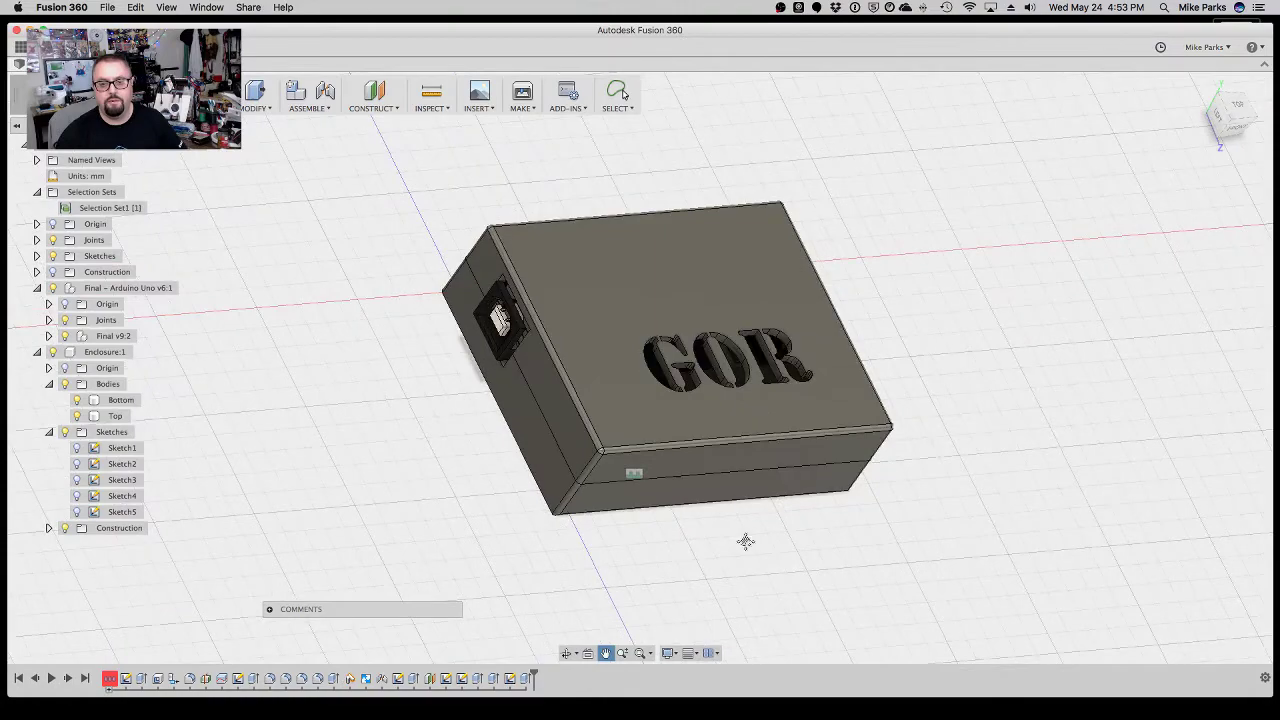
{"action": "left_click", "coordinate": [566, 653]}
{"action": "left_click_drag", "start_coordinate": [945, 387], "coordinate": [840, 383]}
{"action": "mouse_move", "coordinate": [420, 449]}
{"action": "left_mouse_down"}
{"action": "mouse_move", "coordinate": [530, 398]}
{"action": "mouse_move", "coordinate": [495, 394]}
{"action": "mouse_move", "coordinate": [429, 429]}
{"action": "mouse_move", "coordinate": [423, 443]}
{"action": "mouse_move", "coordinate": [457, 486]}
{"action": "mouse_move", "coordinate": [461, 461]}
{"action": "mouse_move", "coordinate": [423, 452]}
{"action": "left_mouse_up"}
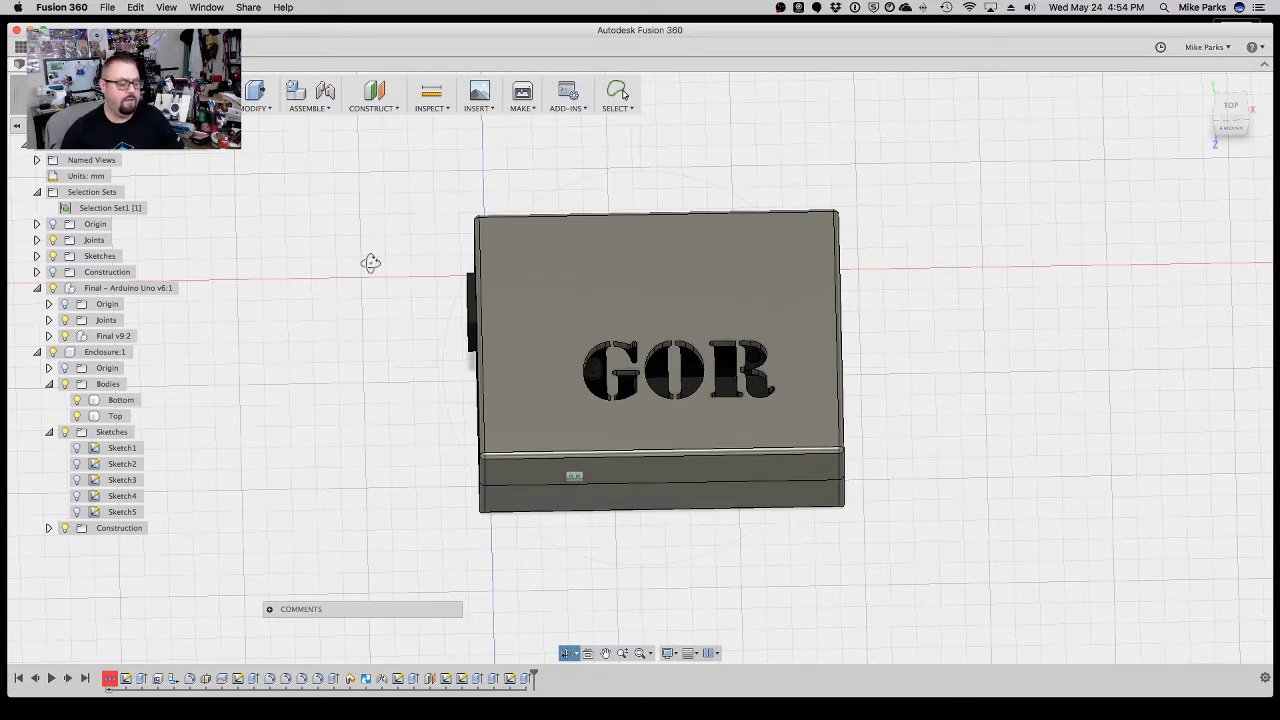
Hide the Arduino Uno and the Top body, leave only the Bottom body shown, and activate the Enclosure component.
{"action": "key", "text": "Escape"}
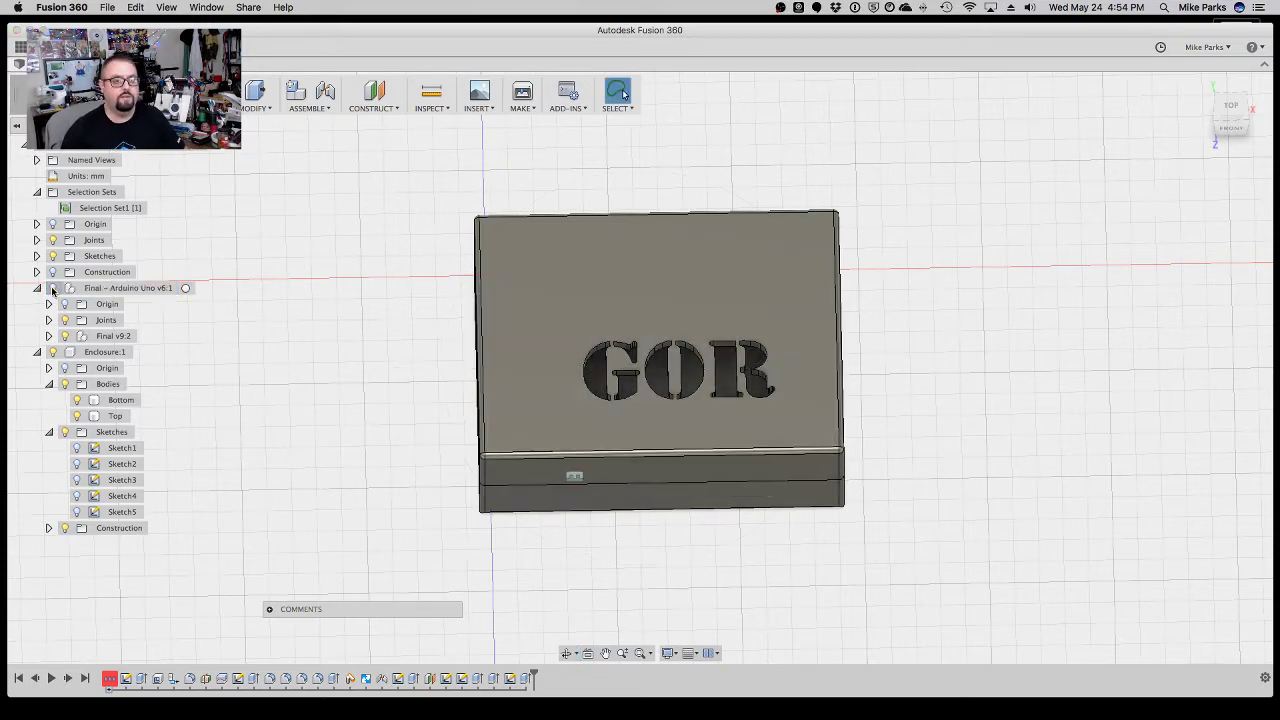
{"action": "left_click", "coordinate": [77, 400]}
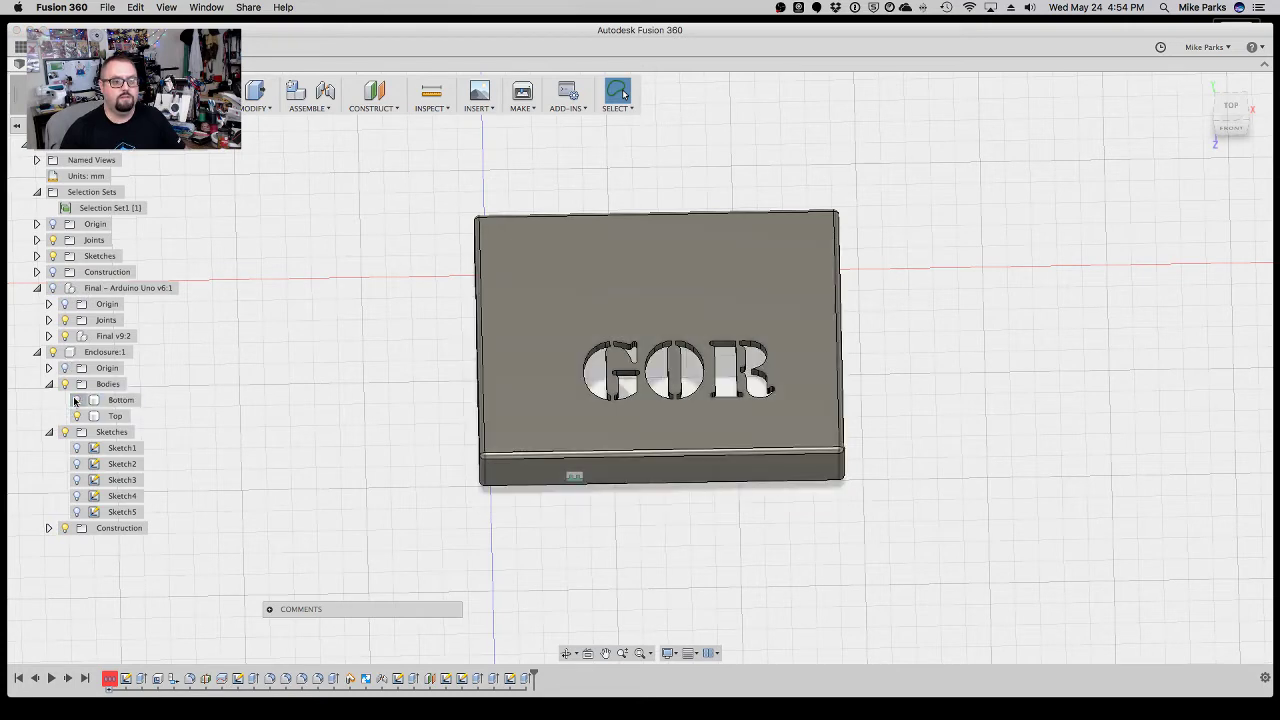
{"action": "left_click", "coordinate": [77, 416]}
{"action": "left_click", "coordinate": [77, 400]}
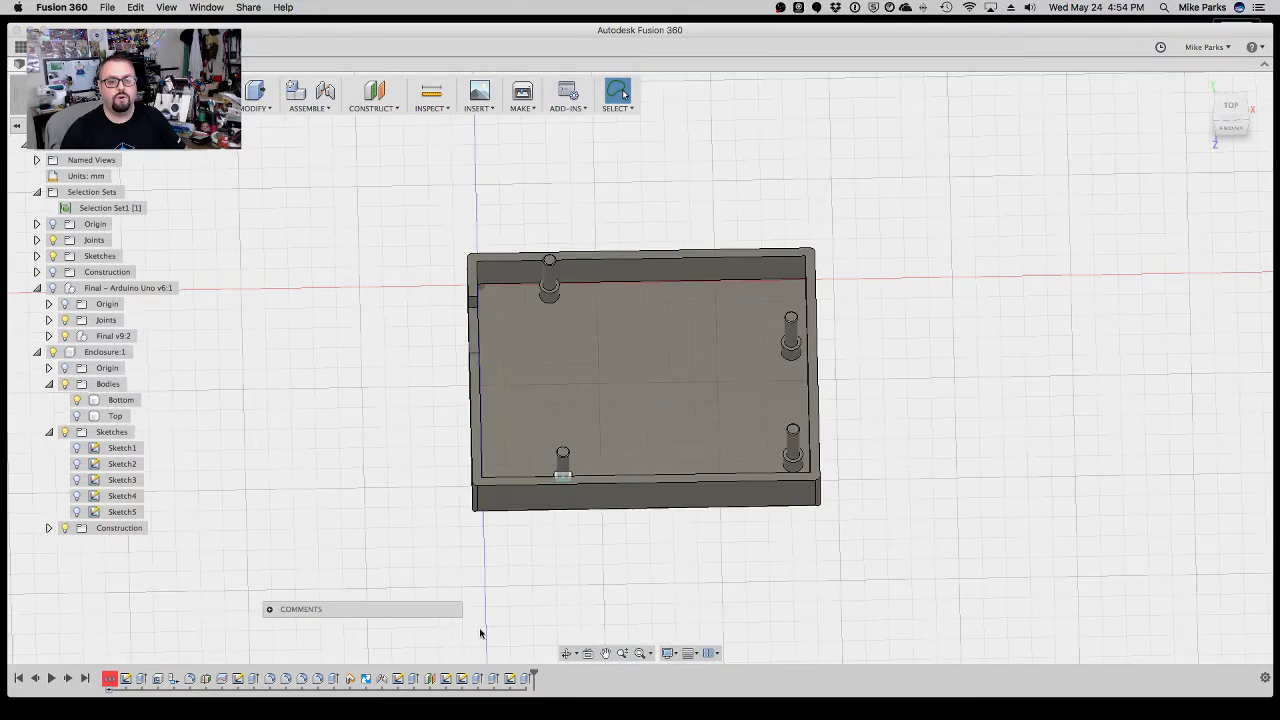
{"action": "left_click", "coordinate": [140, 352]}
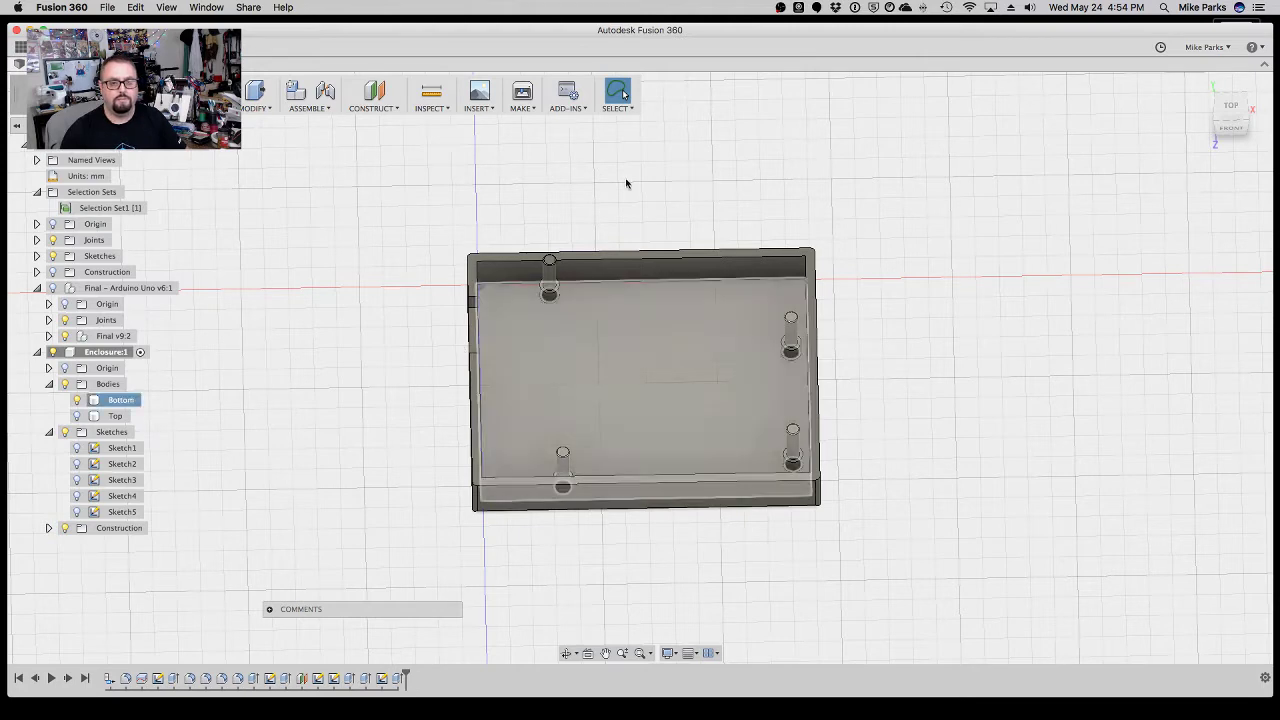
Switch to Window Selection and select the entire Bottom body with all its standoffs.
{"action": "mouse_move", "coordinate": [823, 454]}
{"action": "left_mouse_down"}
{"action": "mouse_move", "coordinate": [925, 528]}
{"action": "mouse_move", "coordinate": [300, 115]}
{"action": "mouse_move", "coordinate": [350, 147]}
{"action": "left_mouse_up"}
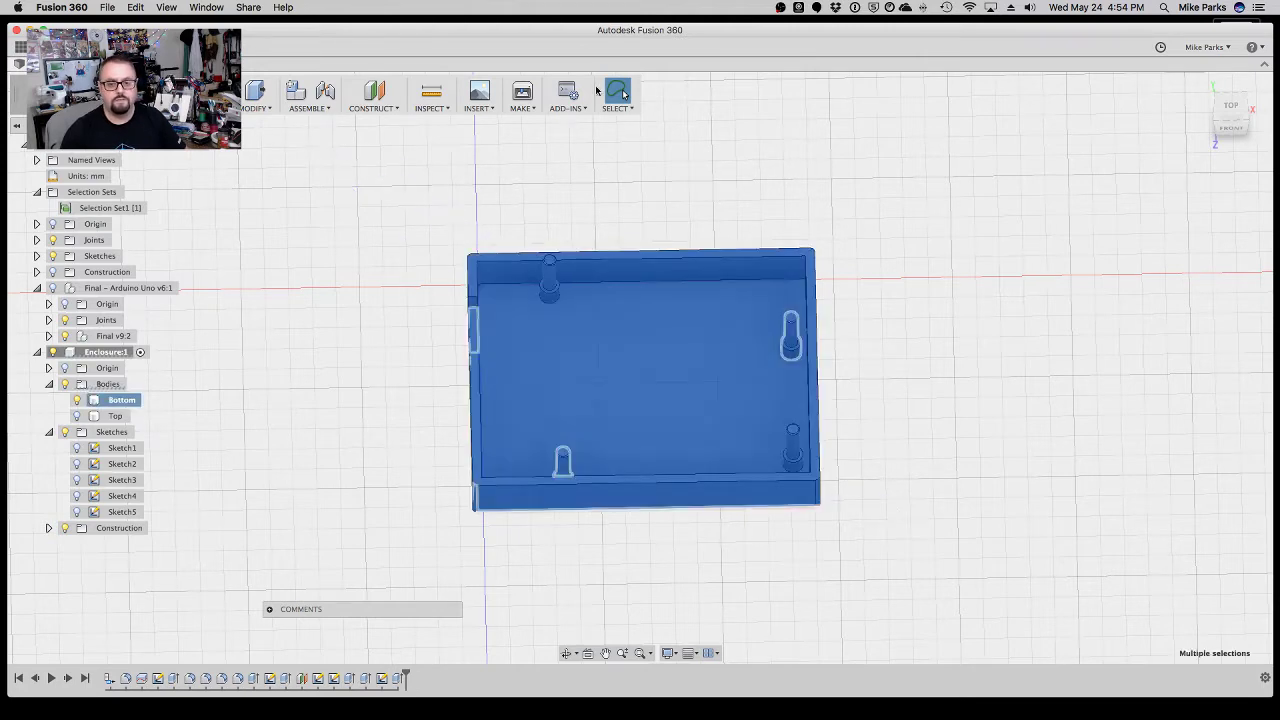
{"action": "left_click", "coordinate": [627, 106]}
{"action": "left_click", "coordinate": [660, 134]}
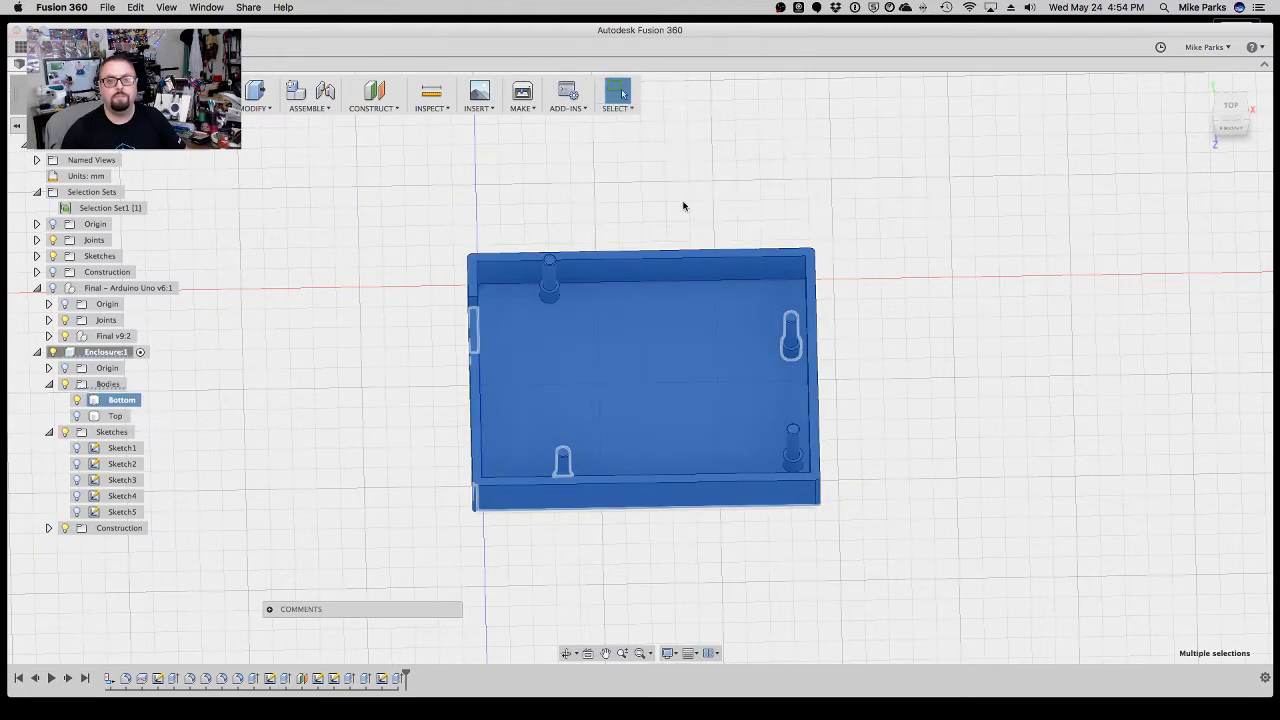
{"action": "left_click", "coordinate": [961, 528]}
{"action": "left_click_drag", "start_coordinate": [957, 565], "coordinate": [180, 186]}
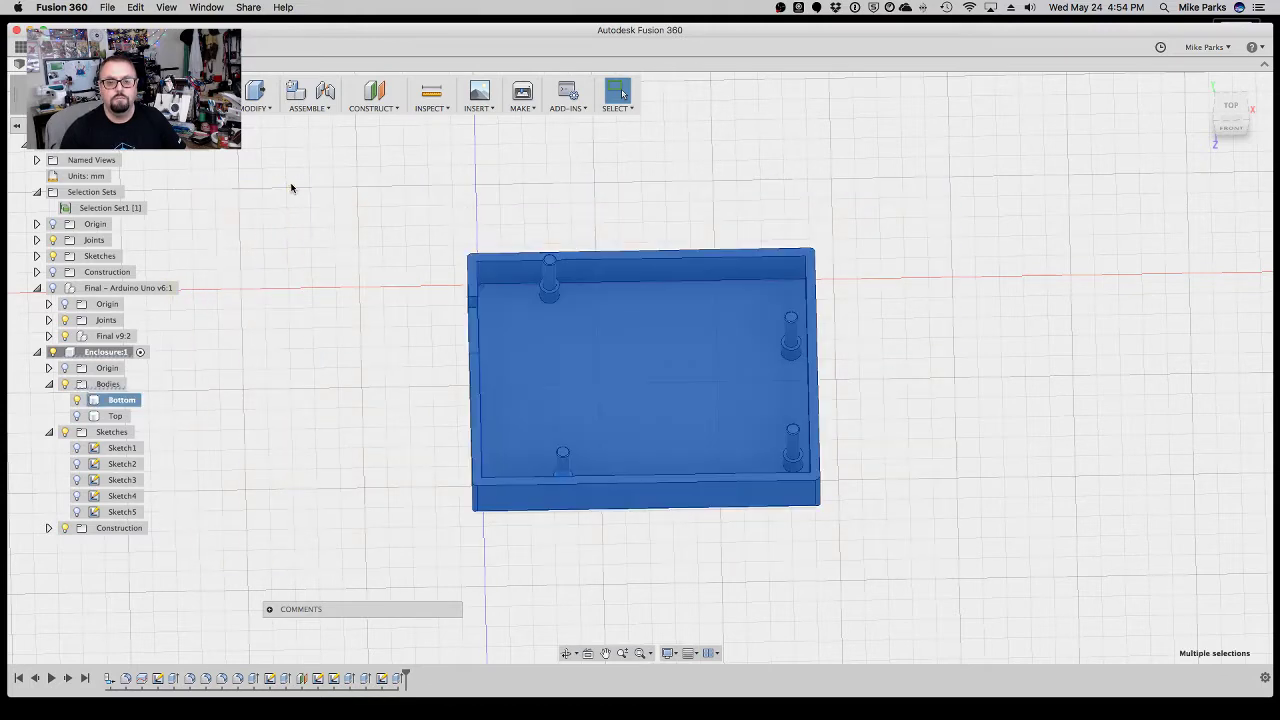
Export the Bottom body for 3D printing without sending it to a print utility, saving it as Bottom.stl in the Arduino folder.
{"action": "left_click", "coordinate": [522, 106]}
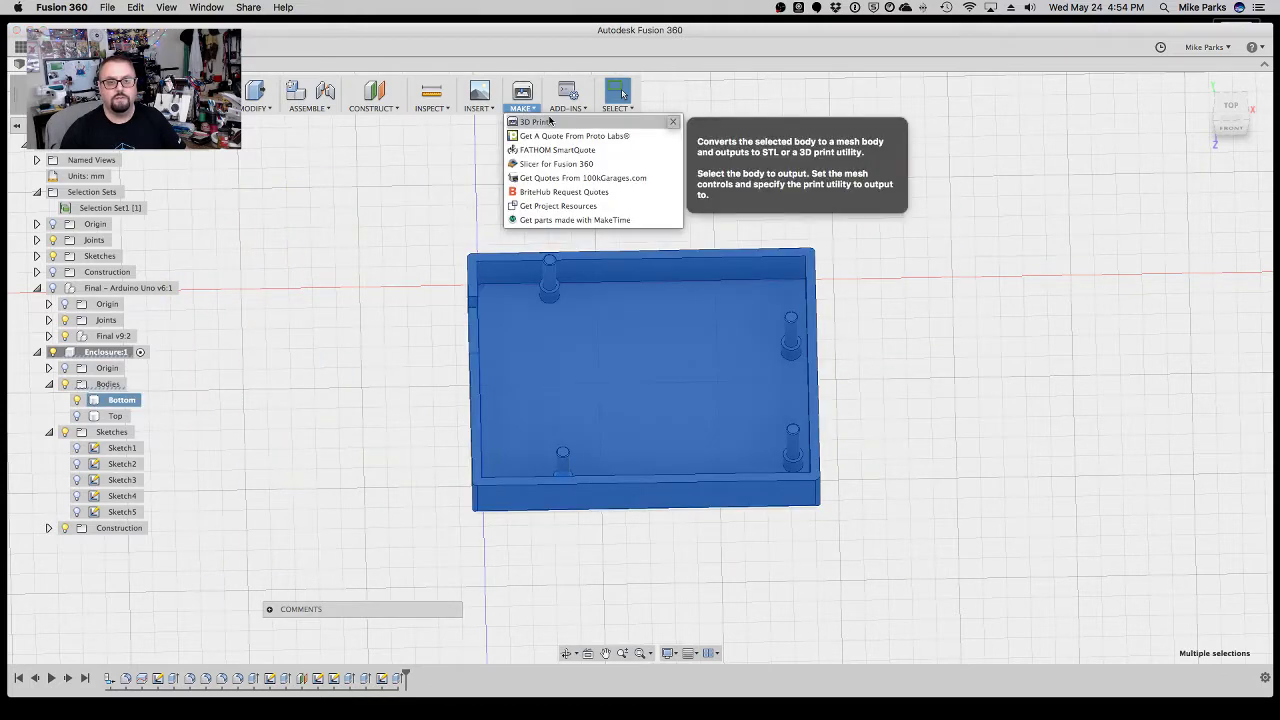
{"action": "left_click", "coordinate": [540, 121]}
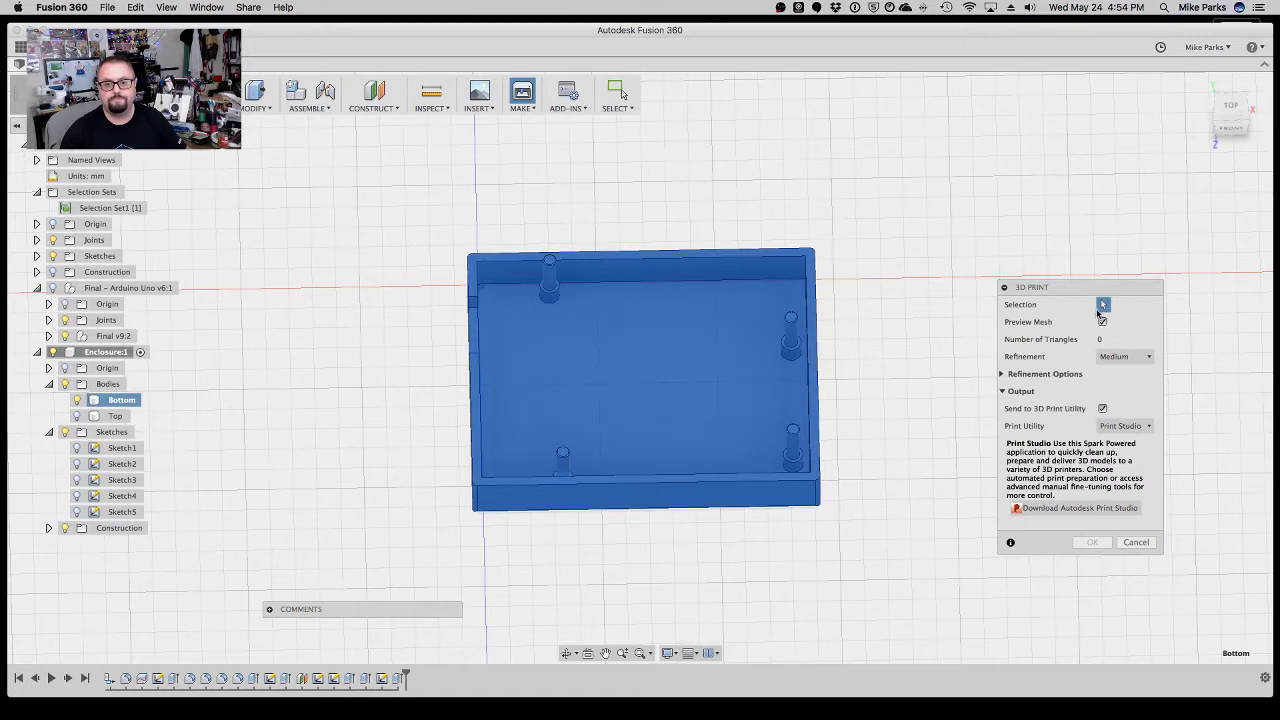
{"action": "left_click", "coordinate": [1102, 409]}
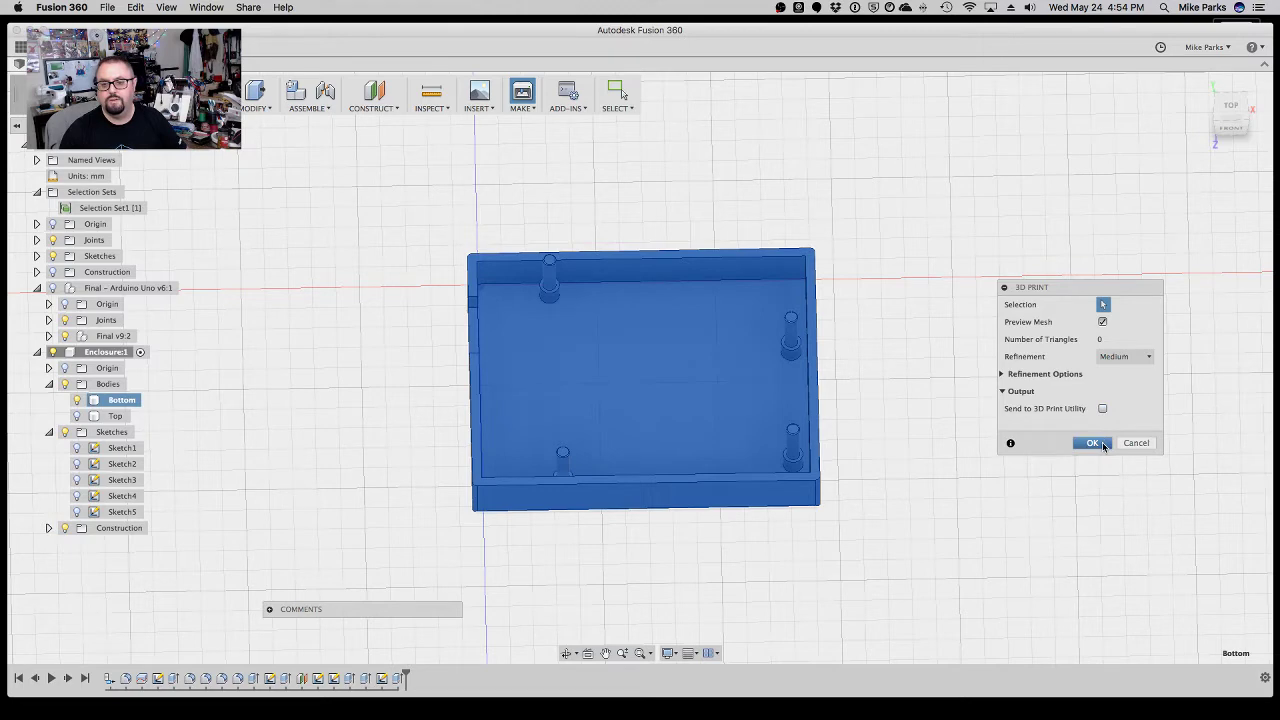
{"action": "left_click", "coordinate": [1096, 446]}
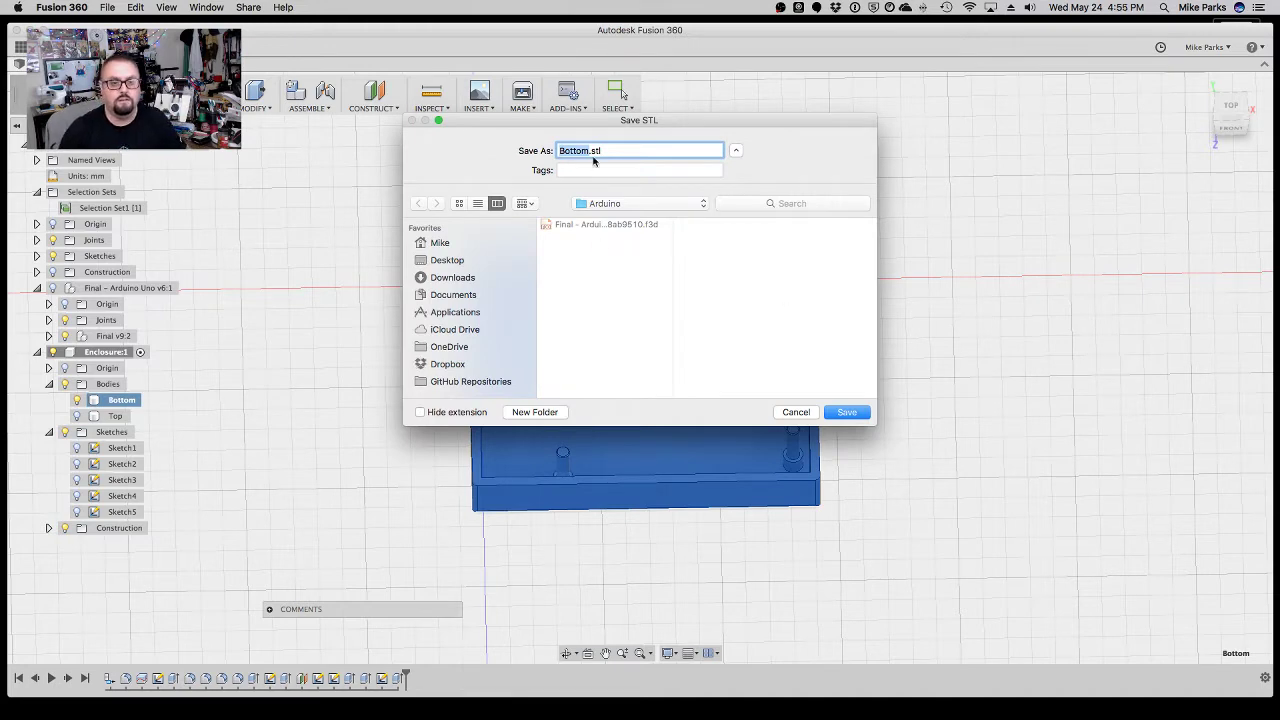
{"action": "left_click", "coordinate": [858, 418]}
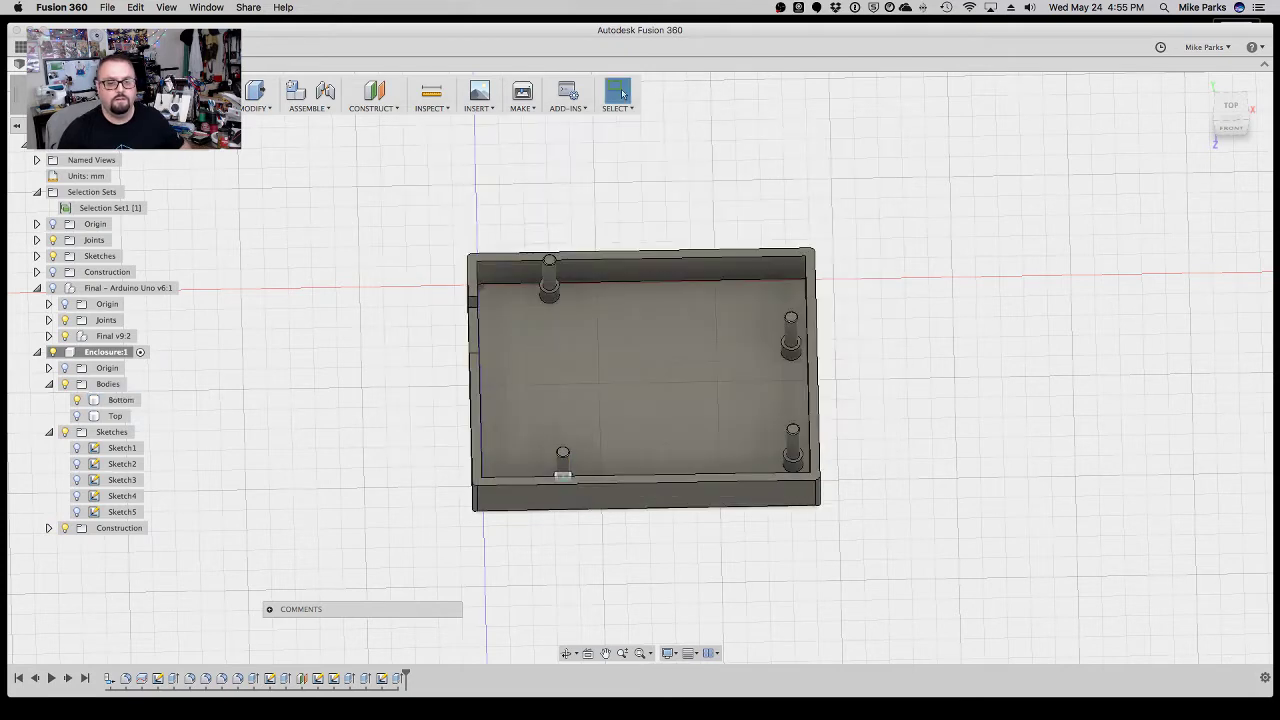
Quit Fusion 360, saving the changes to the Arduino Uno design.
{"action": "mouse_move", "coordinate": [650, 714]}
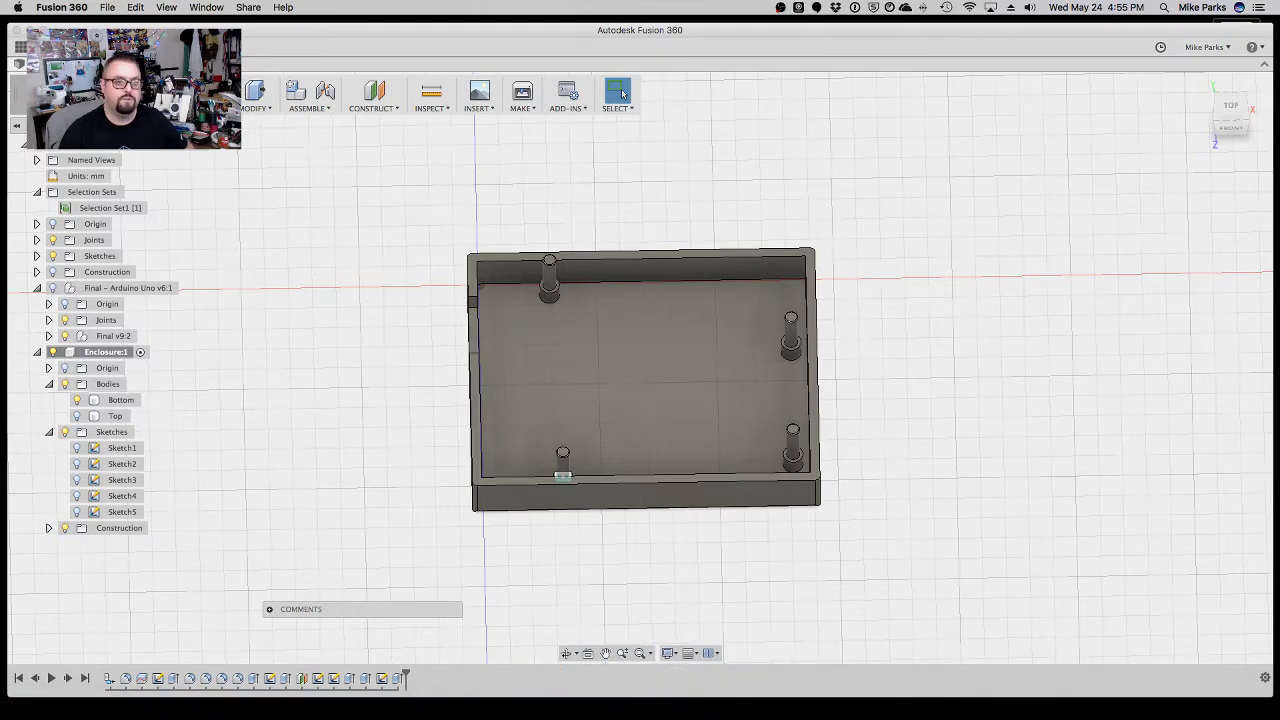
{"action": "left_click", "coordinate": [64, 8]}
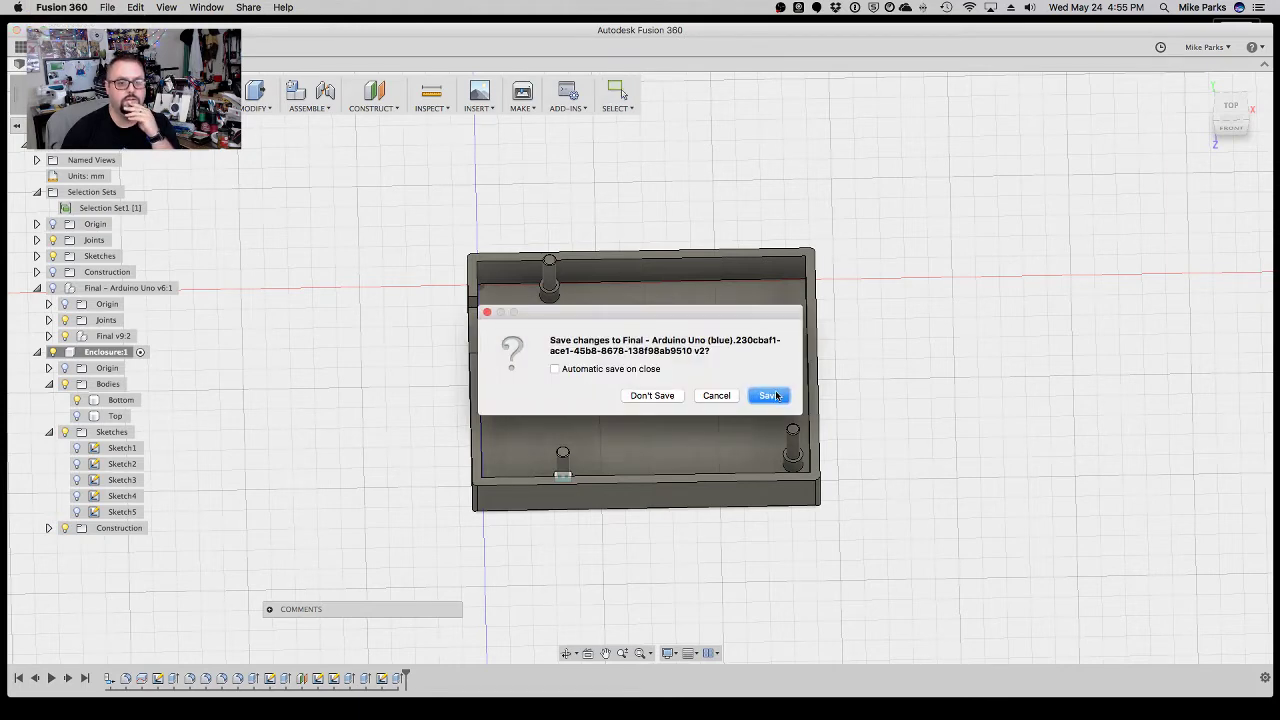
{"action": "left_click", "coordinate": [776, 396]}
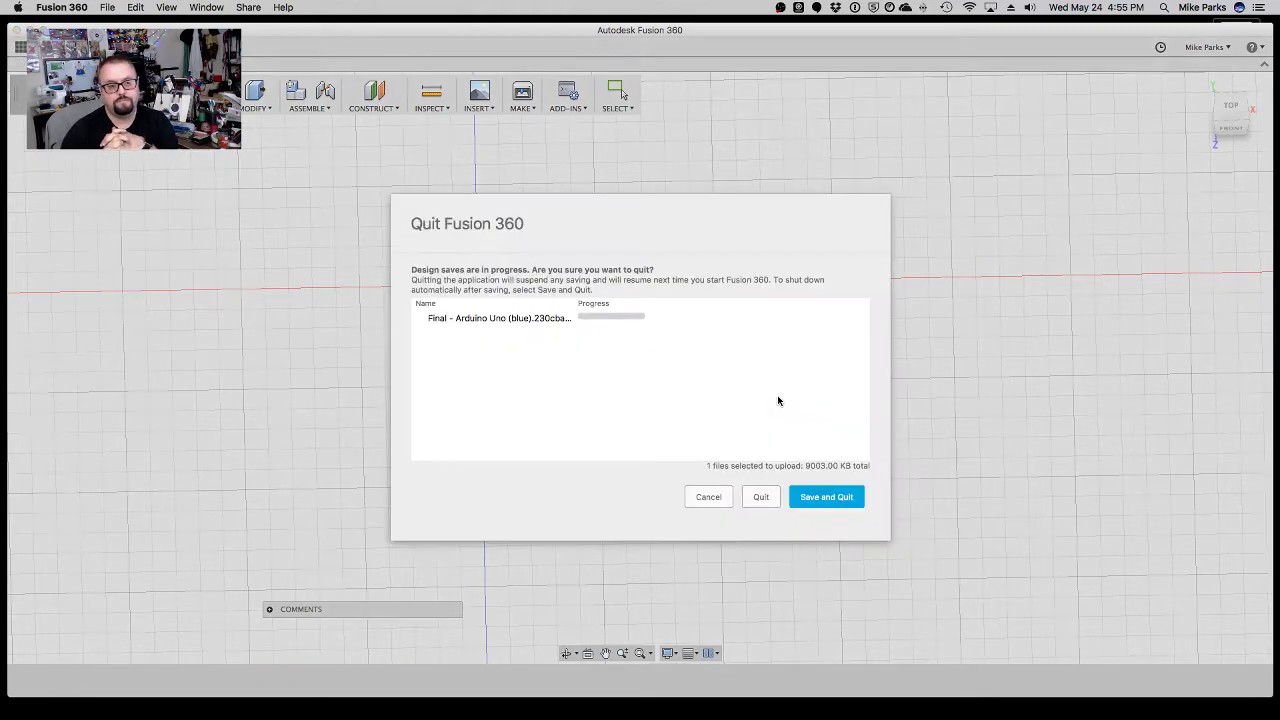
{"action": "left_click", "coordinate": [820, 498]}
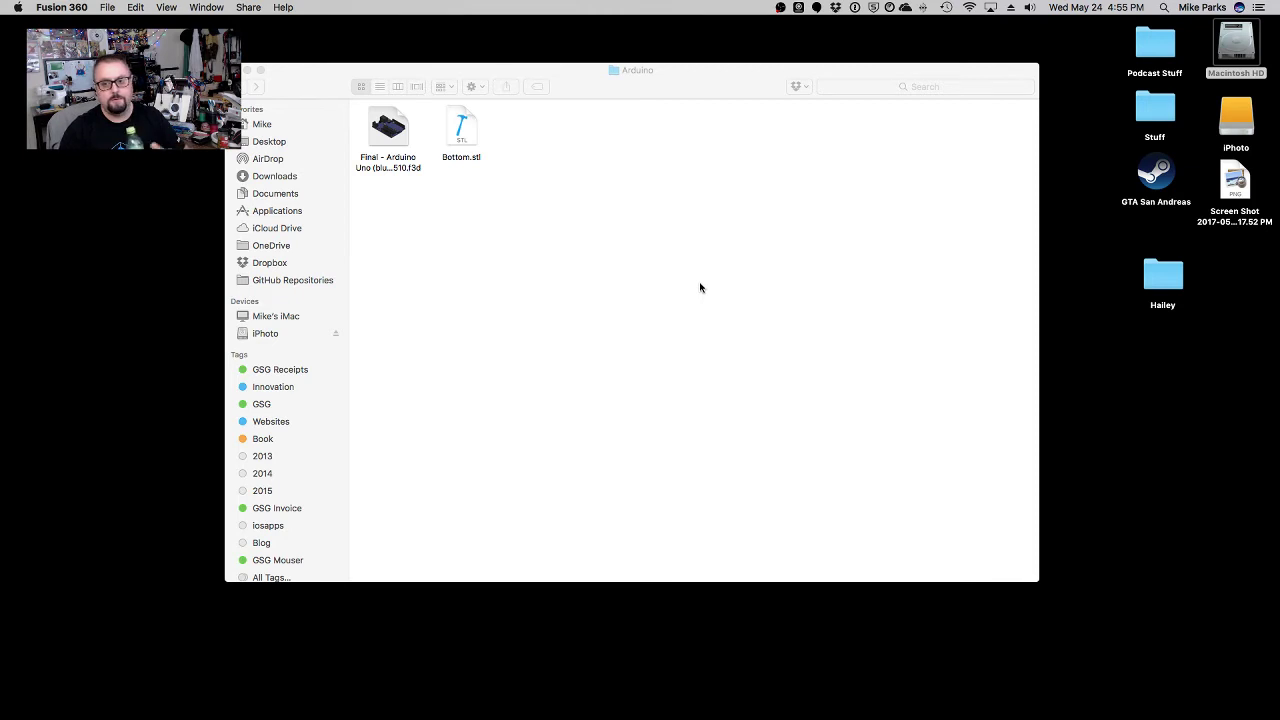
Clear the Arduino folder window from the desktop, open MatterControl and move its window into view.
{"action": "left_click", "coordinate": [681, 176]}
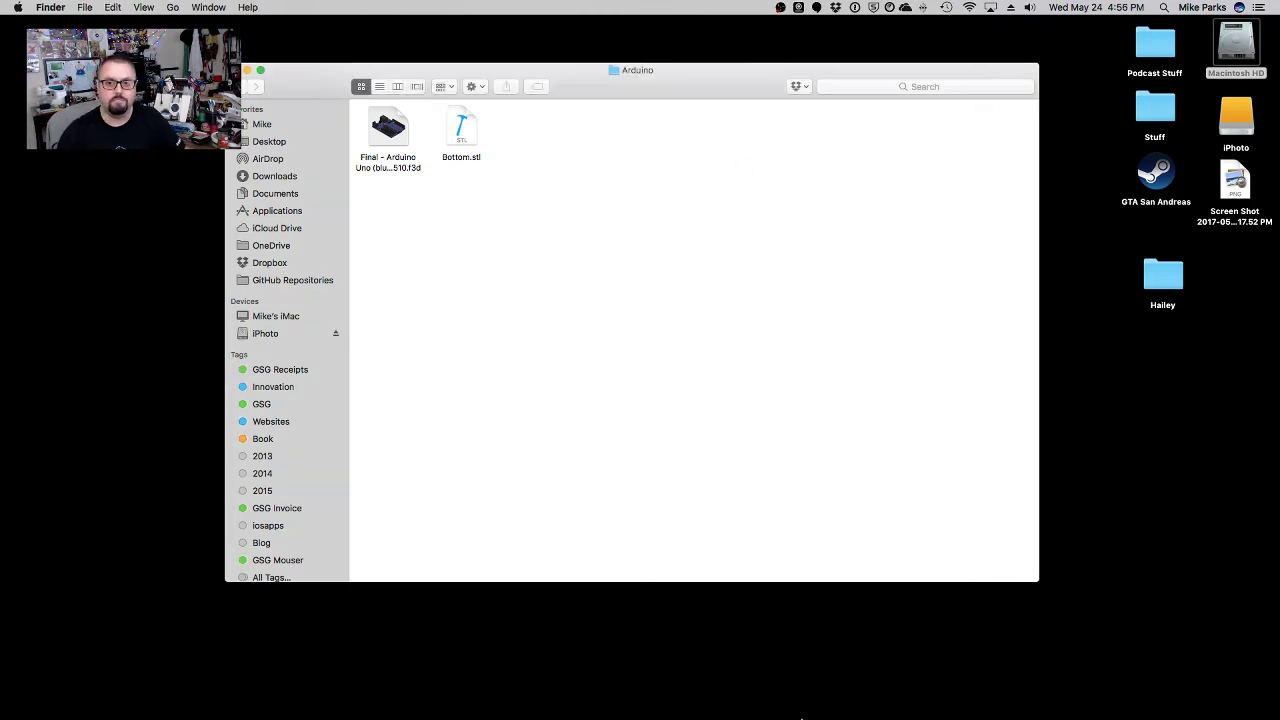
{"action": "mouse_move", "coordinate": [790, 716]}
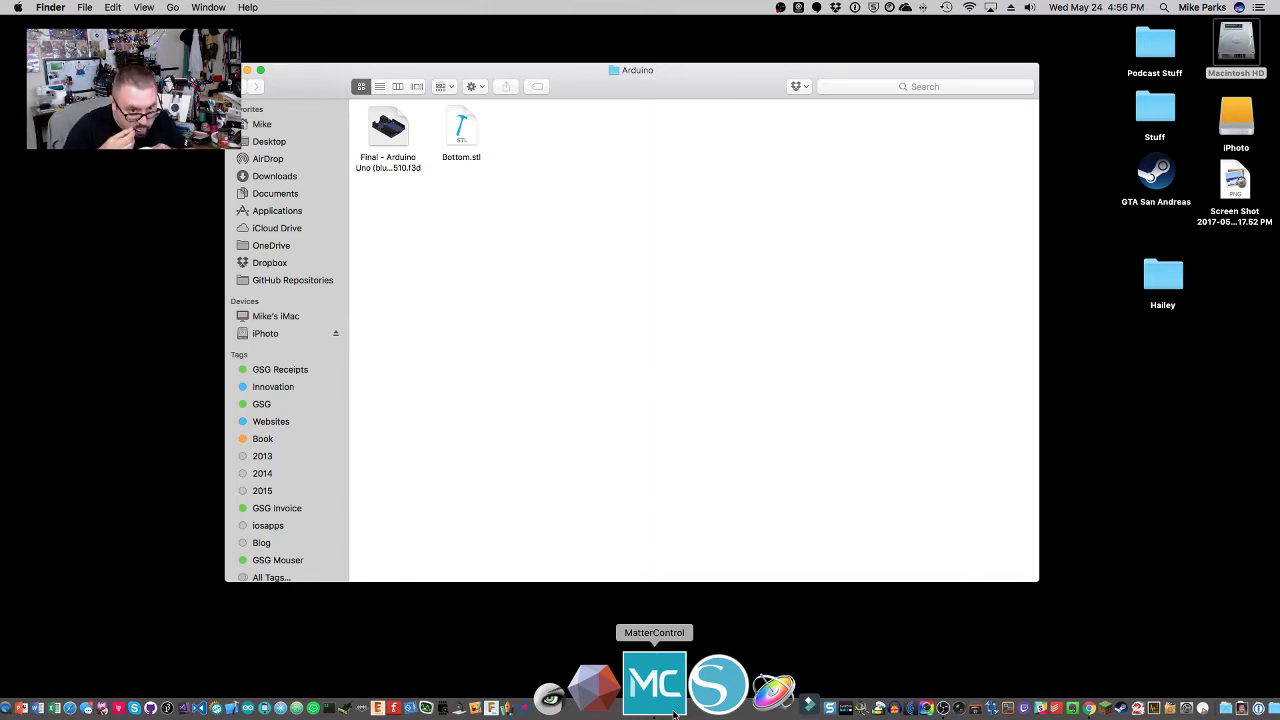
{"action": "left_click_drag", "start_coordinate": [320, 78], "coordinate": [149, 62]}
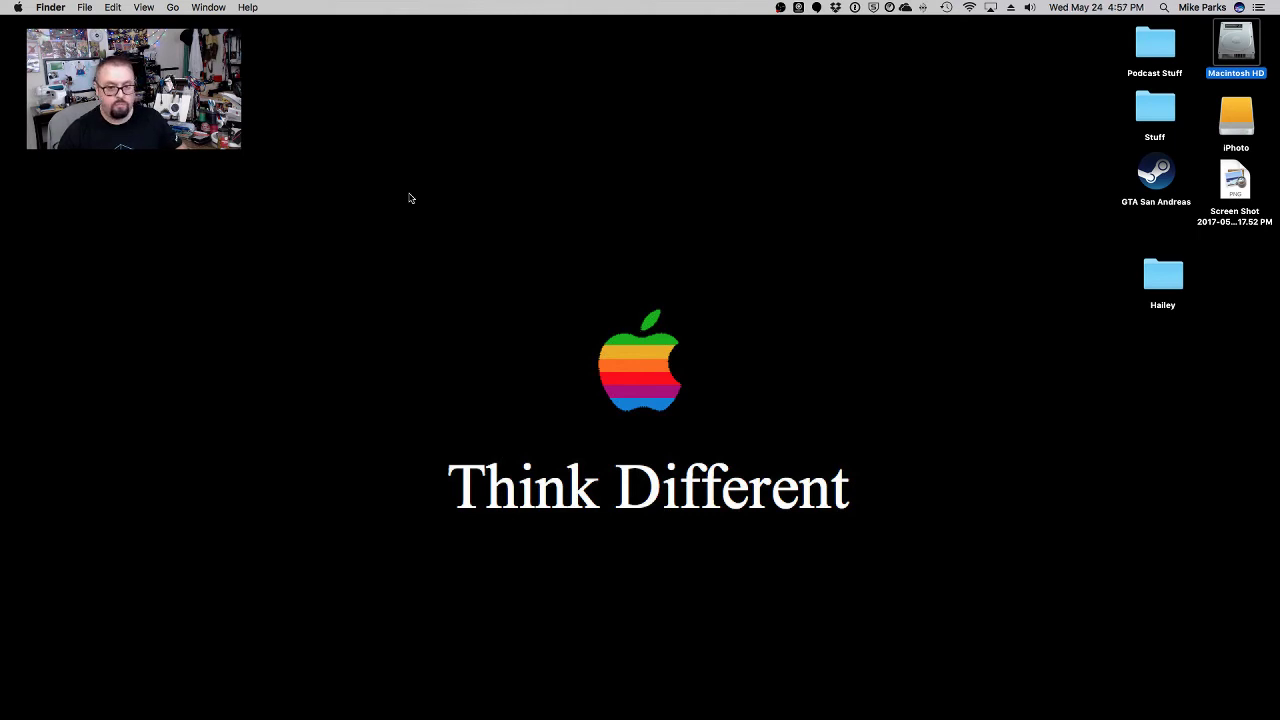
{"action": "mouse_move", "coordinate": [590, 716]}
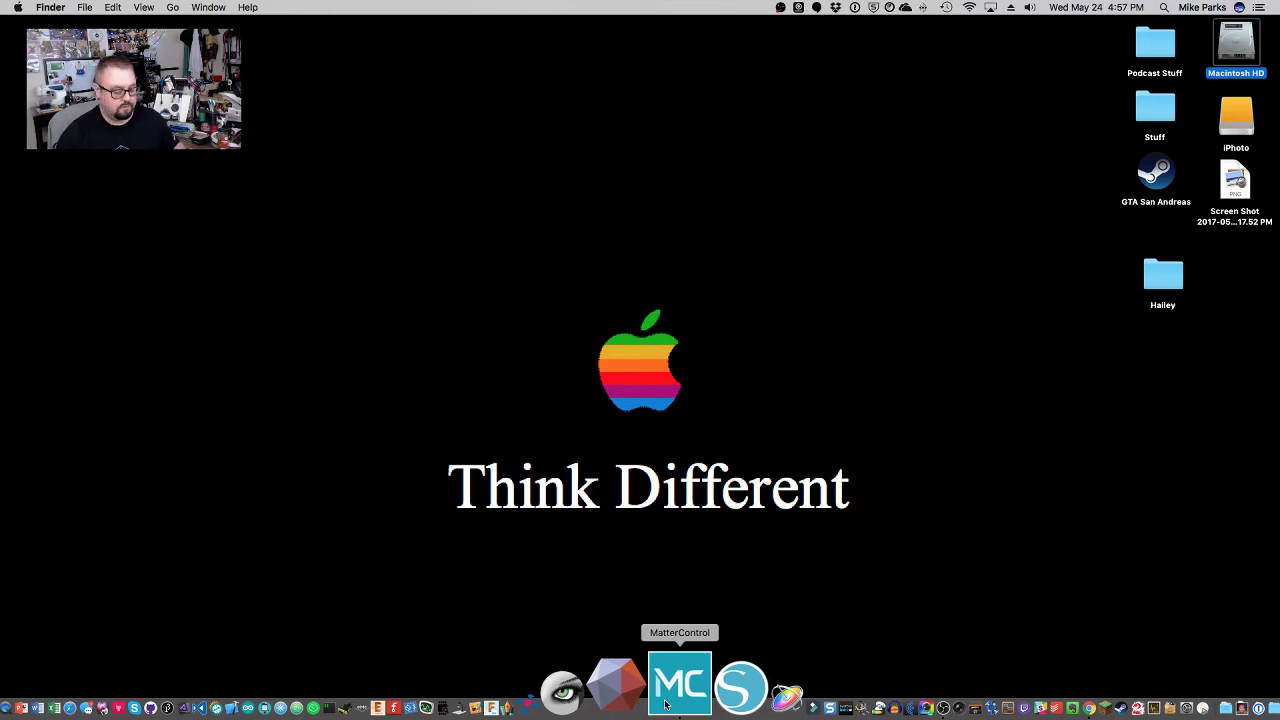
{"action": "left_click", "coordinate": [665, 704]}
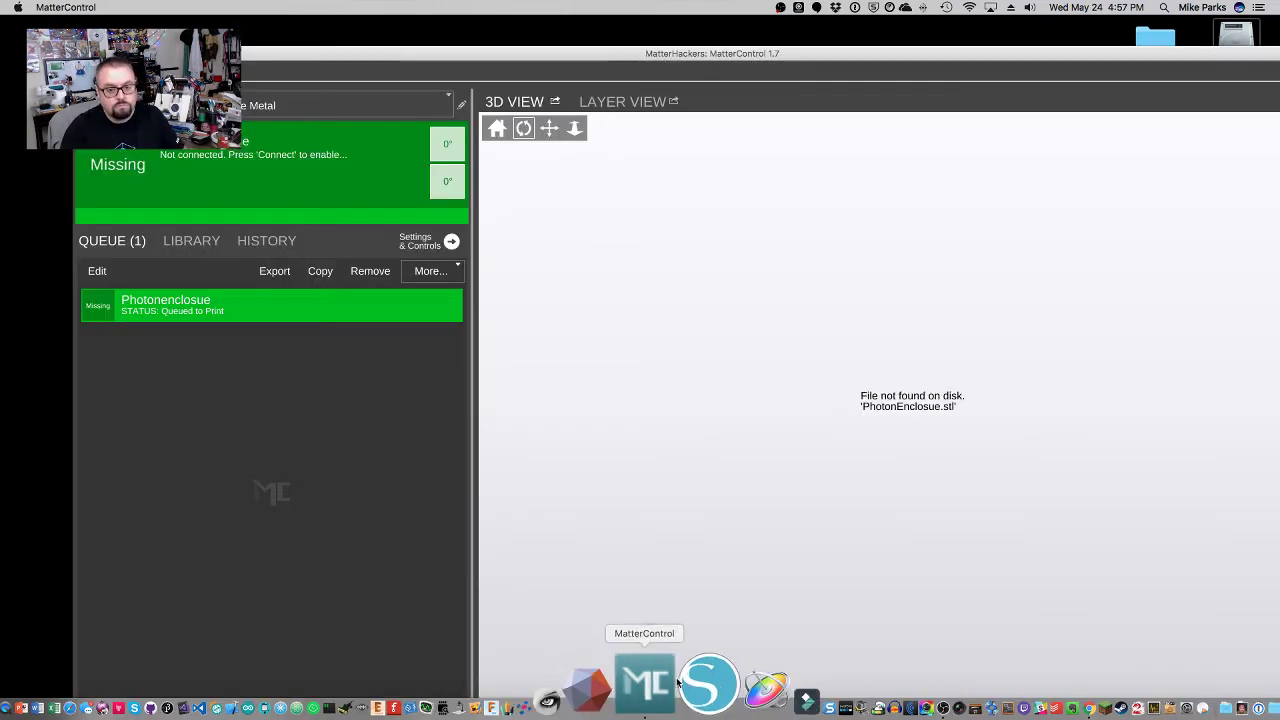
{"action": "left_click_drag", "start_coordinate": [470, 58], "coordinate": [416, 30]}
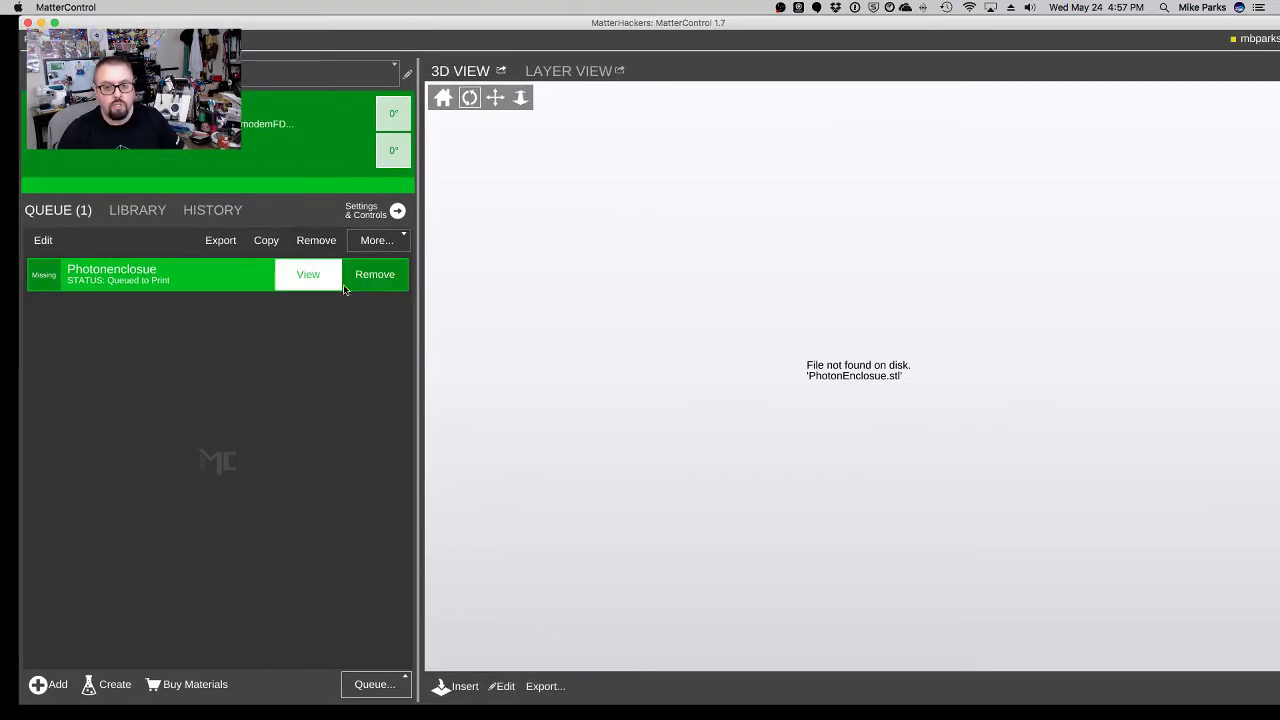
Remove Photonenclosue from the print queue and add Bottom.stl from the Documents/Fusion/Arduino folder.
{"action": "left_click", "coordinate": [374, 276]}
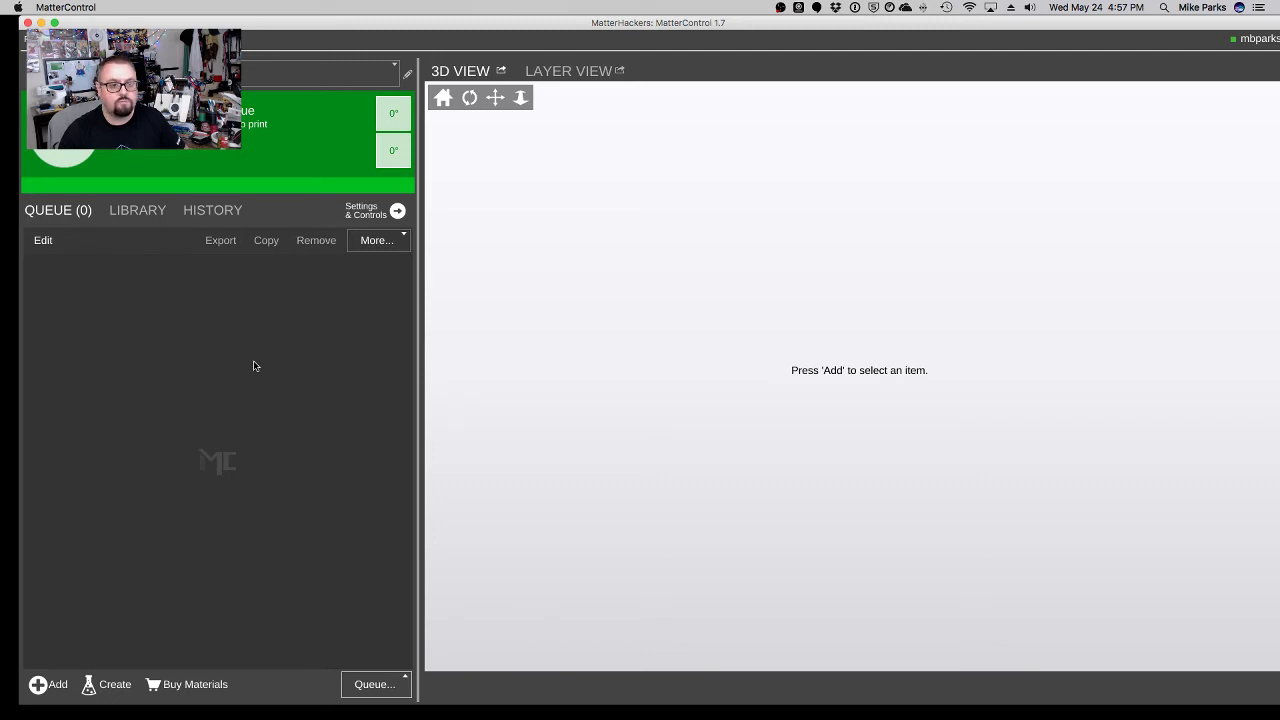
{"action": "left_click", "coordinate": [50, 684]}
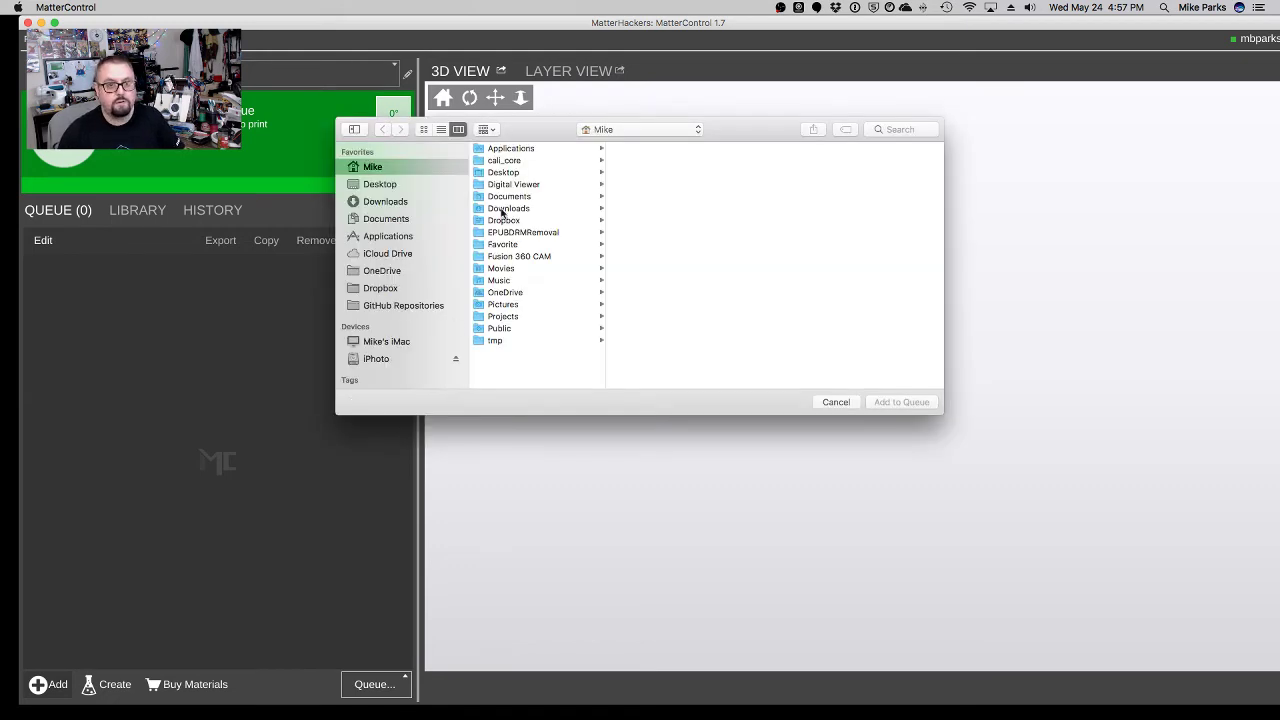
{"action": "left_click", "coordinate": [507, 197]}
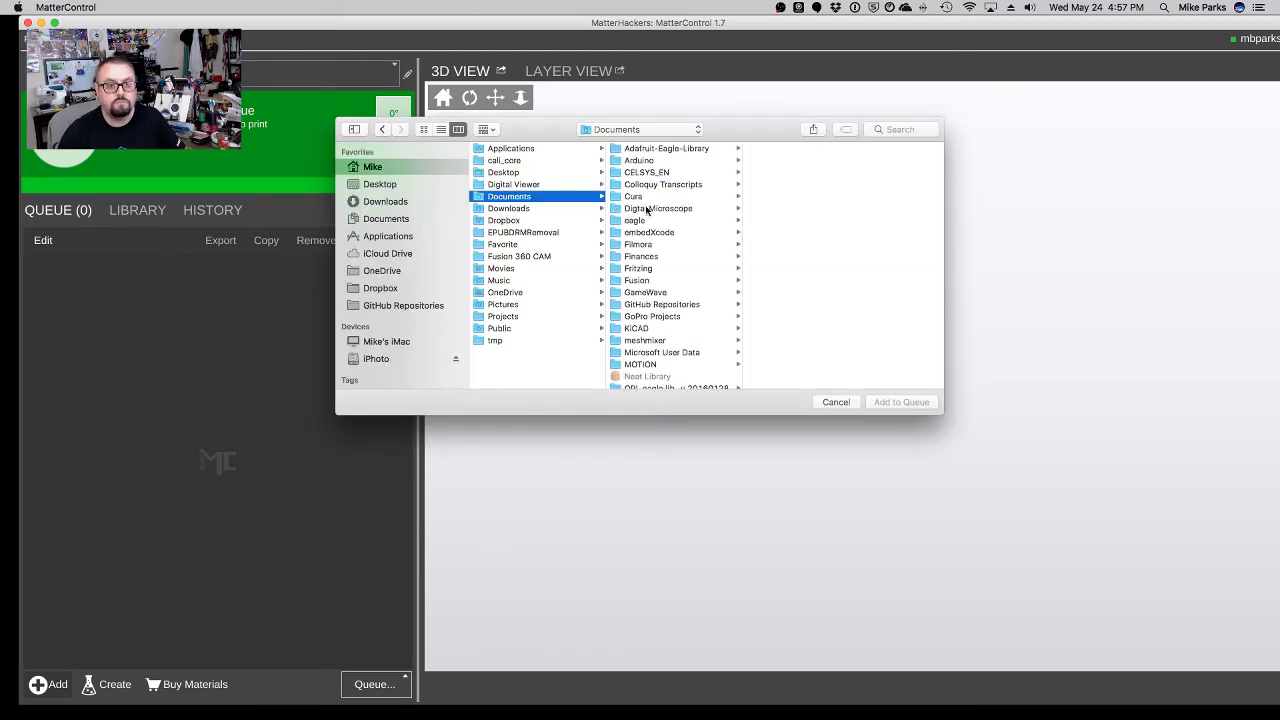
{"action": "left_click", "coordinate": [639, 281]}
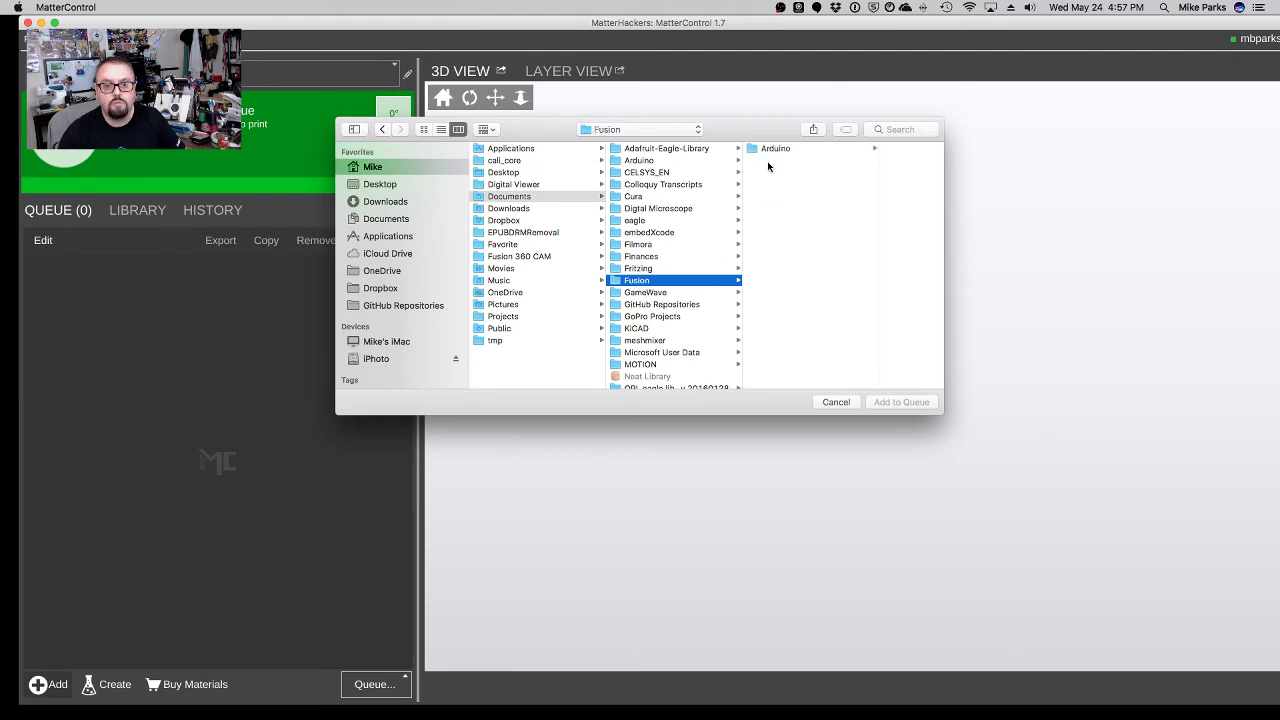
{"action": "left_click", "coordinate": [770, 148]}
{"action": "left_click", "coordinate": [852, 152]}
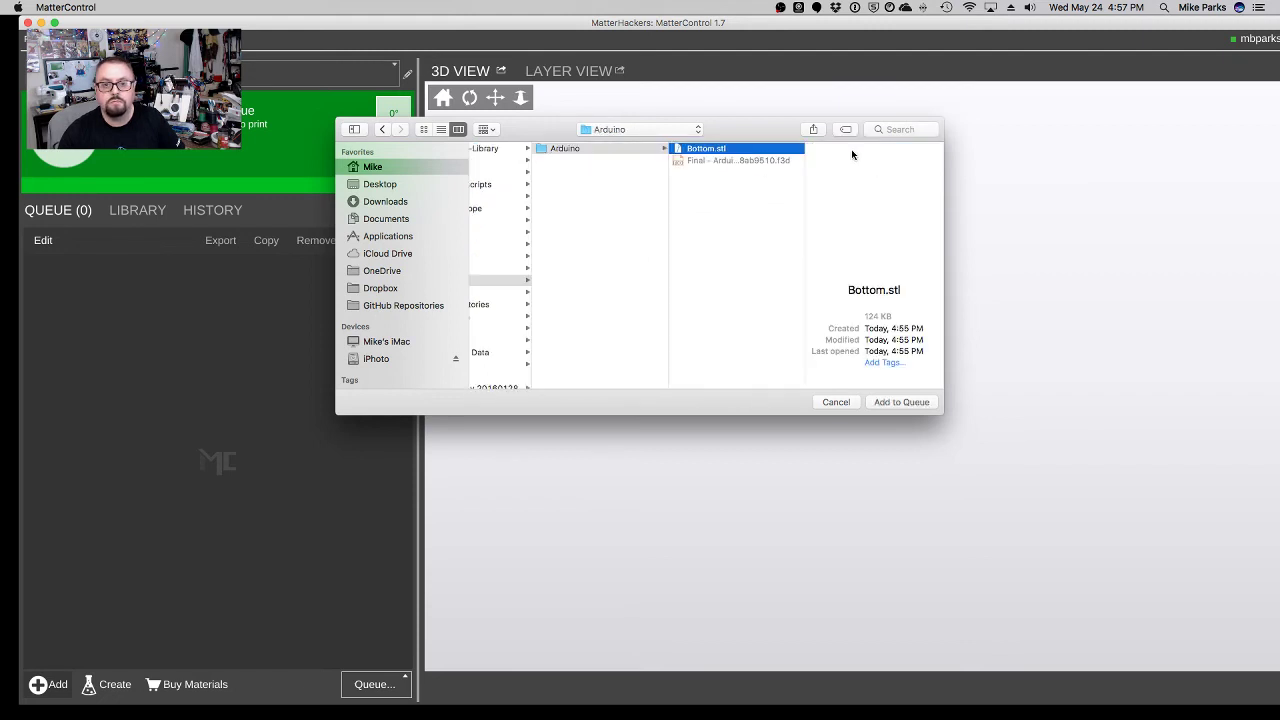
{"action": "key", "text": "Return"}
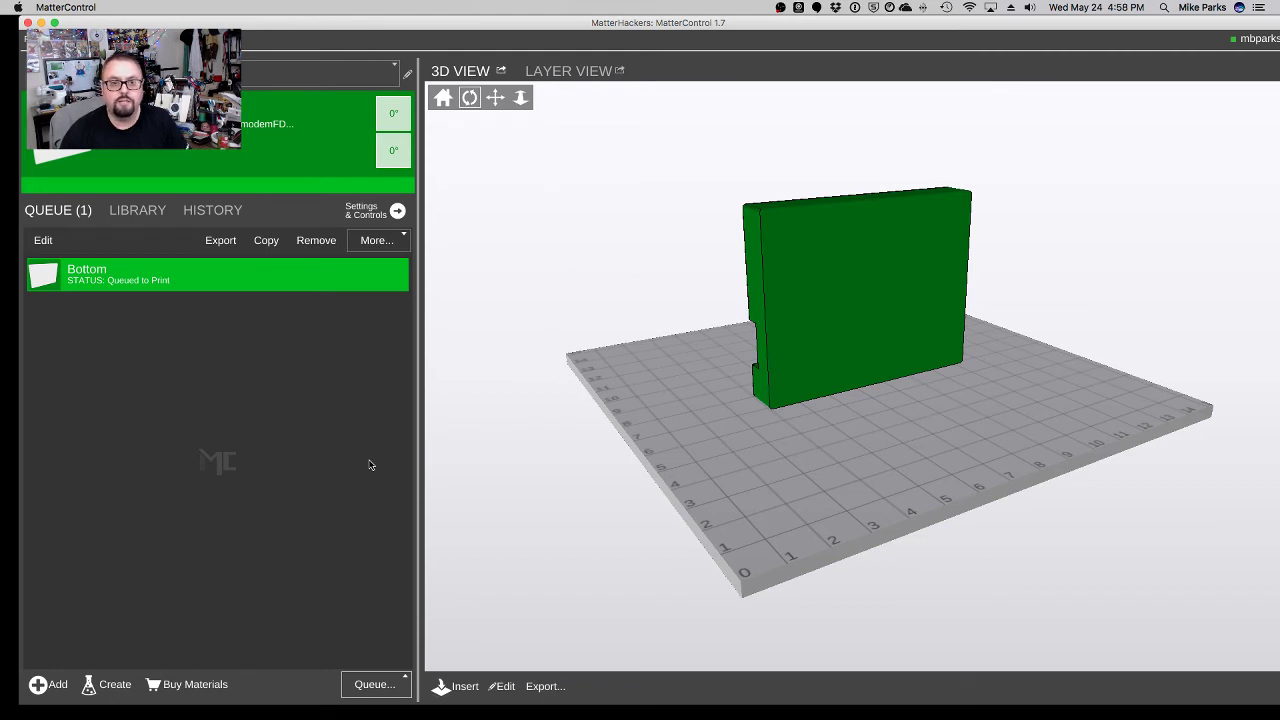
Edit the Bottom part and rotate it 90 degrees twice about Y and once about X to lay it flat on the bed.
{"action": "left_click_drag", "start_coordinate": [528, 190], "coordinate": [731, 206]}
{"action": "left_click_drag", "start_coordinate": [668, 256], "coordinate": [851, 486]}
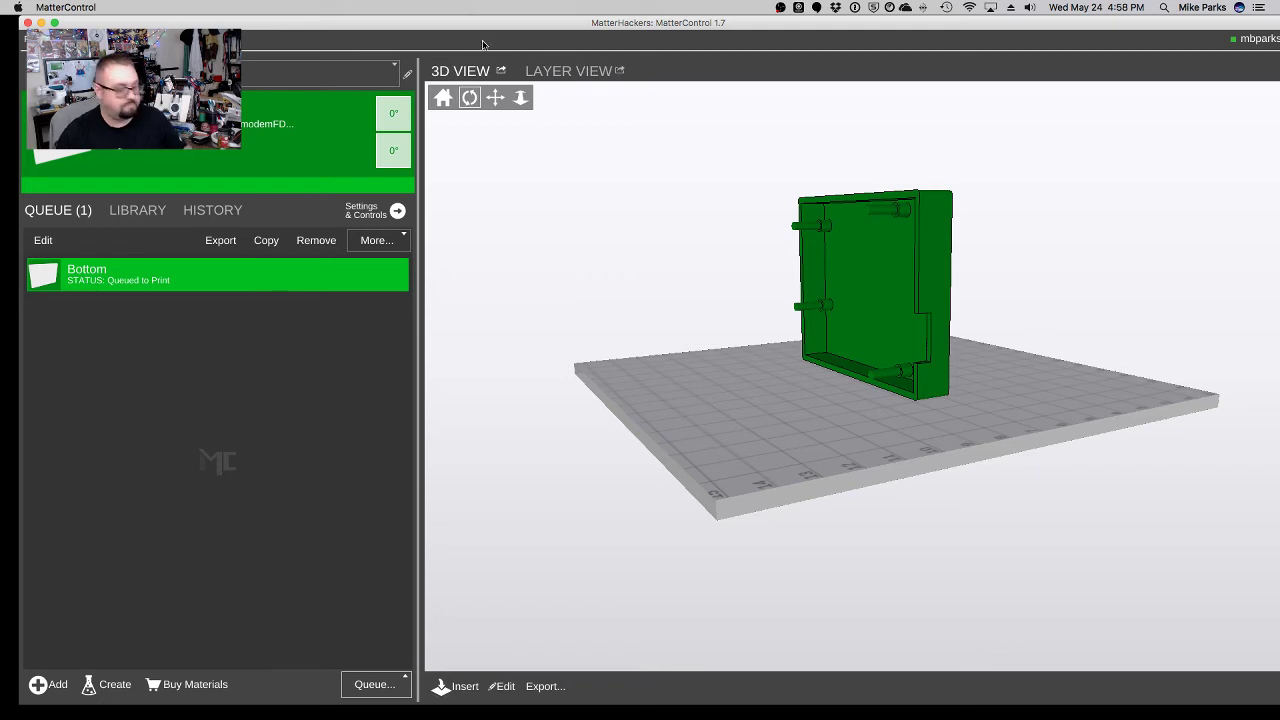
{"action": "left_click_drag", "start_coordinate": [893, 291], "coordinate": [893, 291]}
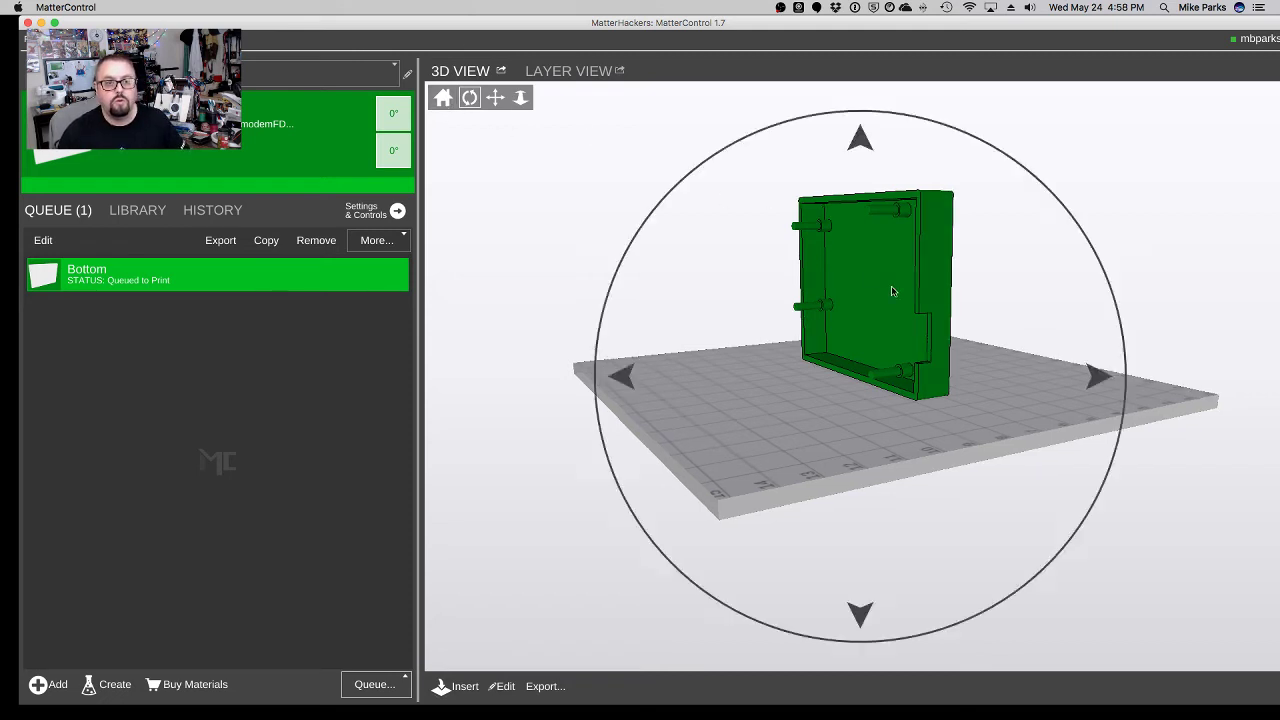
{"action": "left_click", "coordinate": [510, 687]}
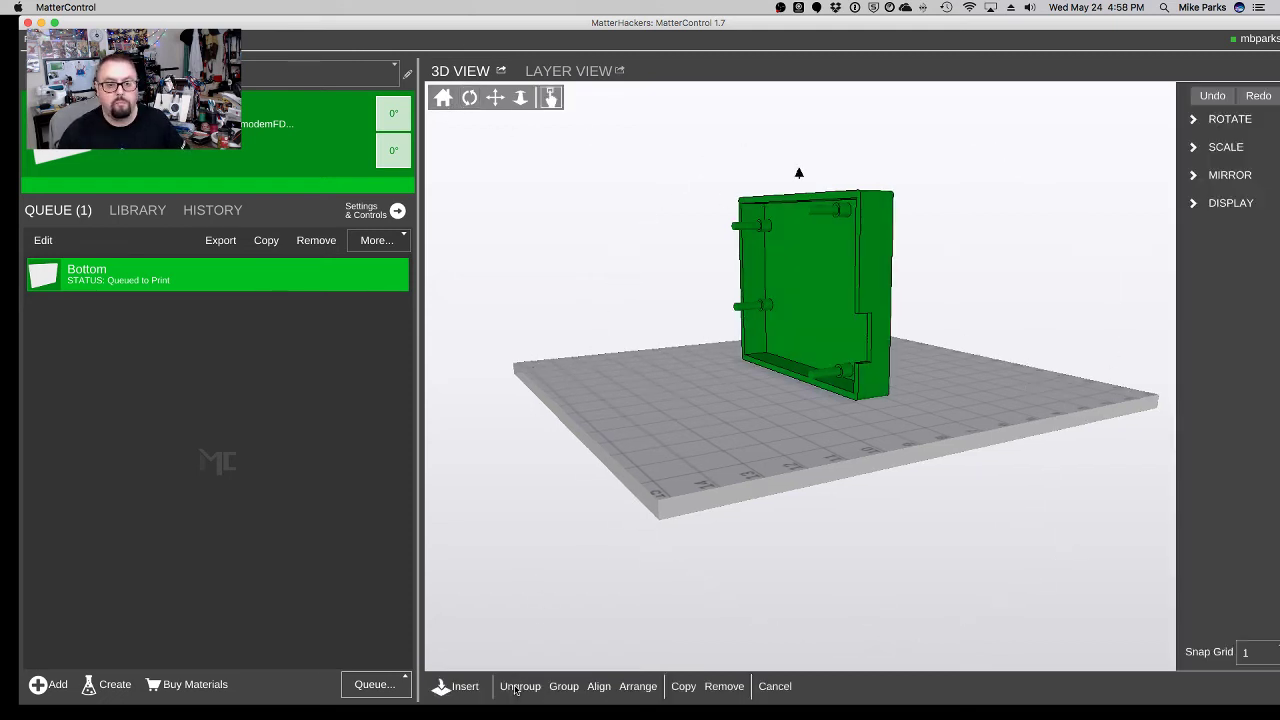
{"action": "left_click", "coordinate": [1196, 120]}
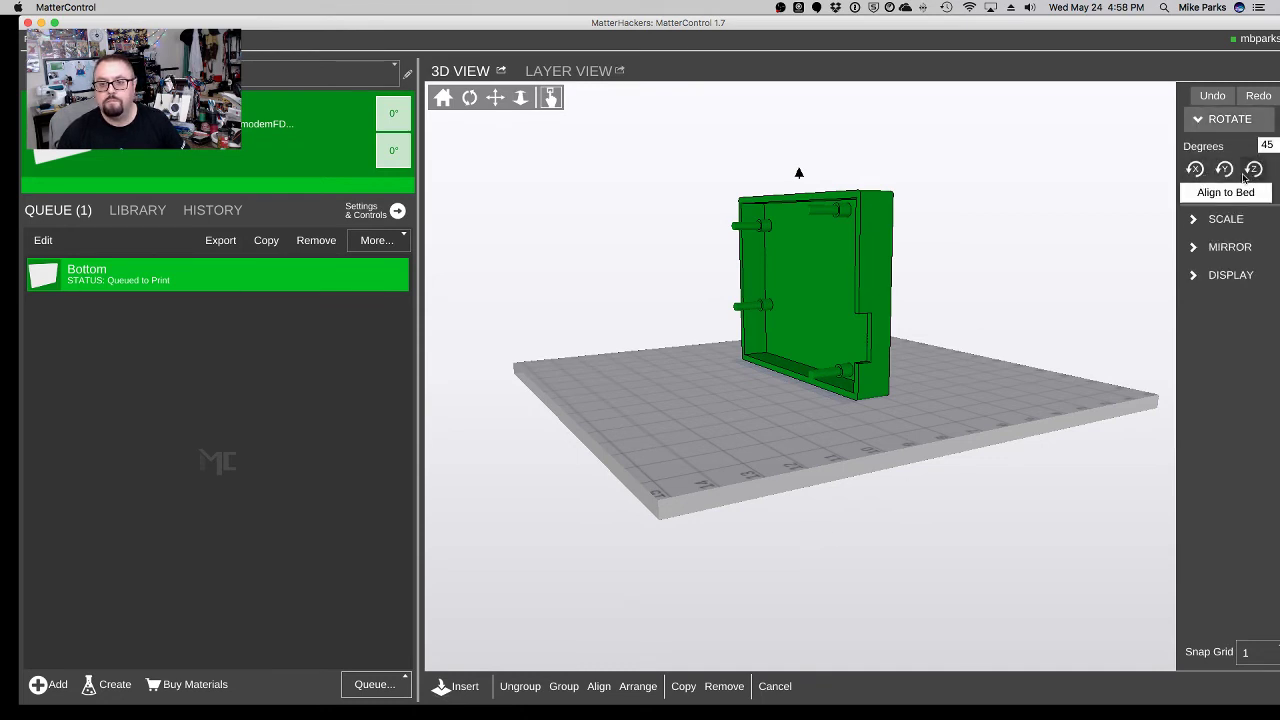
{"action": "left_click_drag", "start_coordinate": [1273, 147], "coordinate": [1239, 145]}
{"action": "type", "text": "90"}
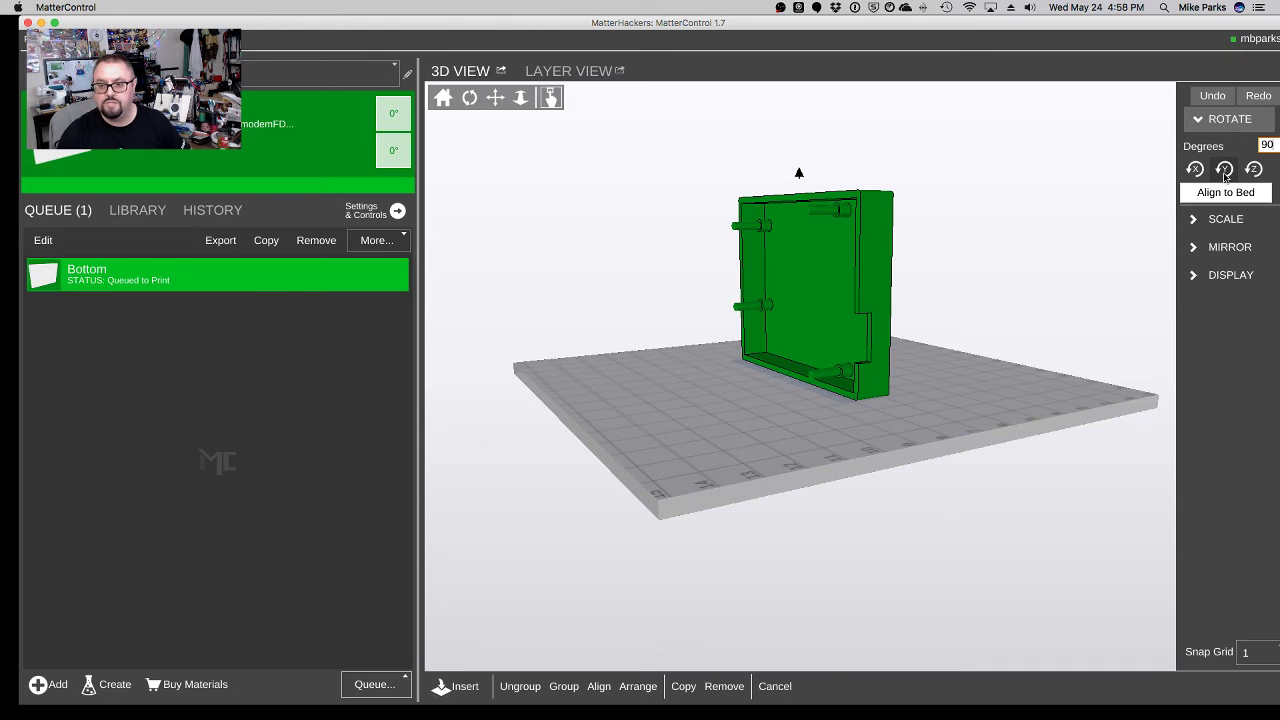
{"action": "left_click", "coordinate": [1225, 172]}
{"action": "left_click", "coordinate": [1226, 172]}
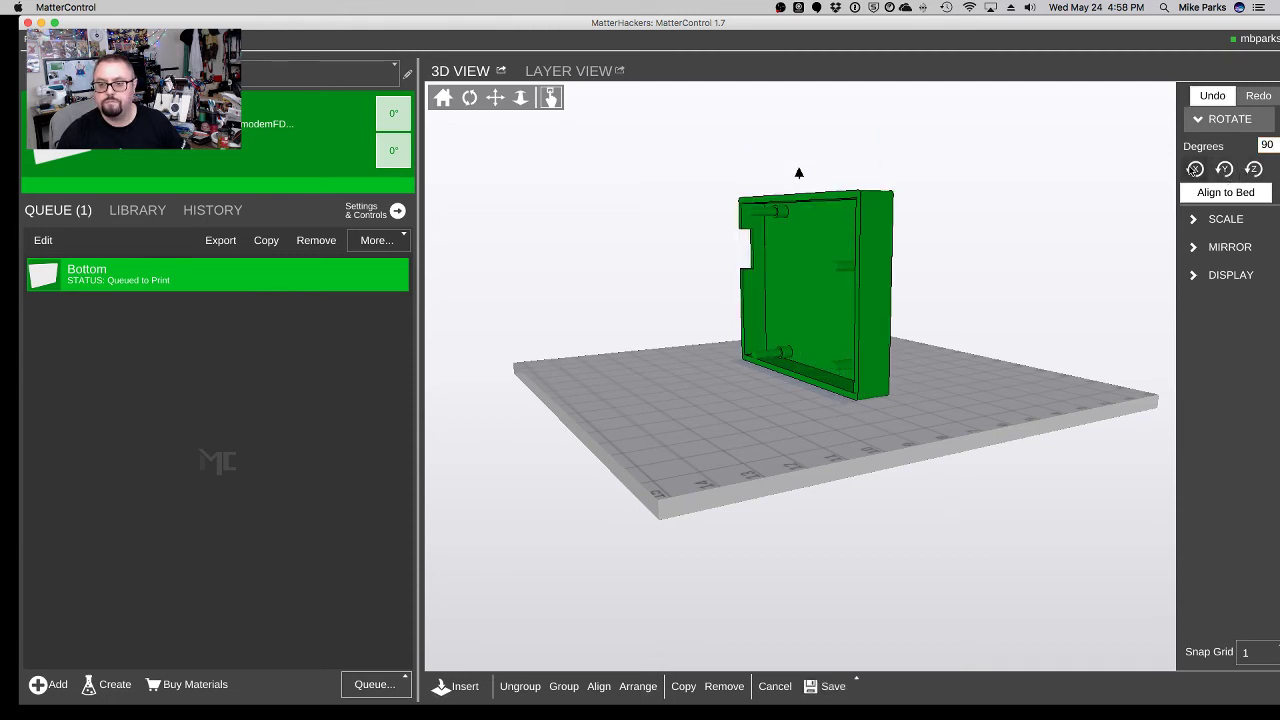
{"action": "left_click", "coordinate": [1195, 169]}
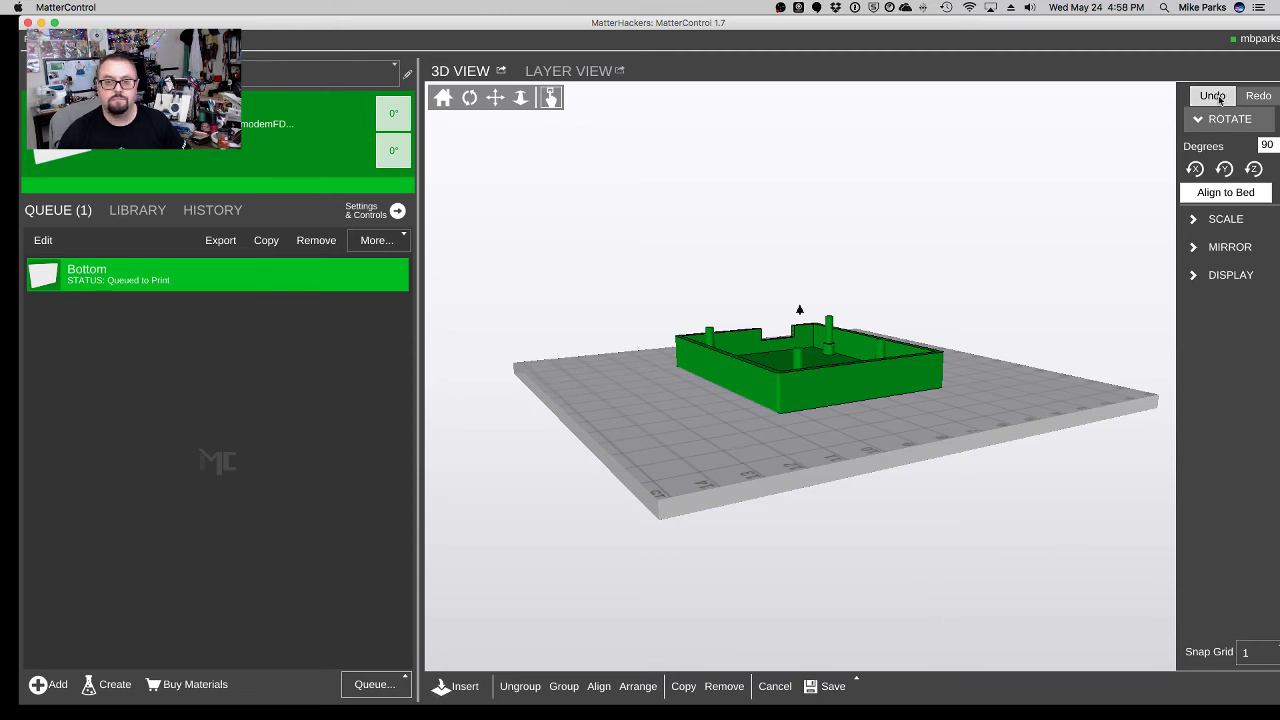
{"action": "left_click", "coordinate": [469, 97]}
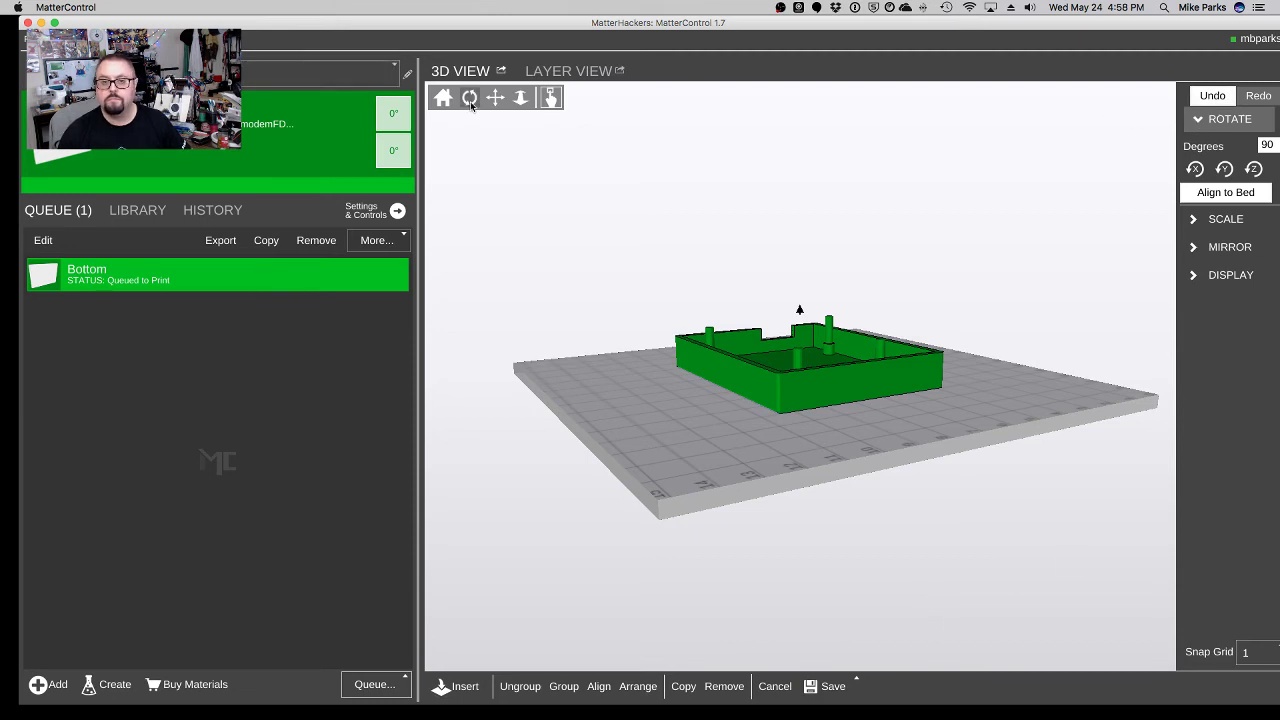
{"action": "left_click_drag", "start_coordinate": [736, 195], "coordinate": [689, 297]}
{"action": "left_click_drag", "start_coordinate": [691, 457], "coordinate": [758, 438]}
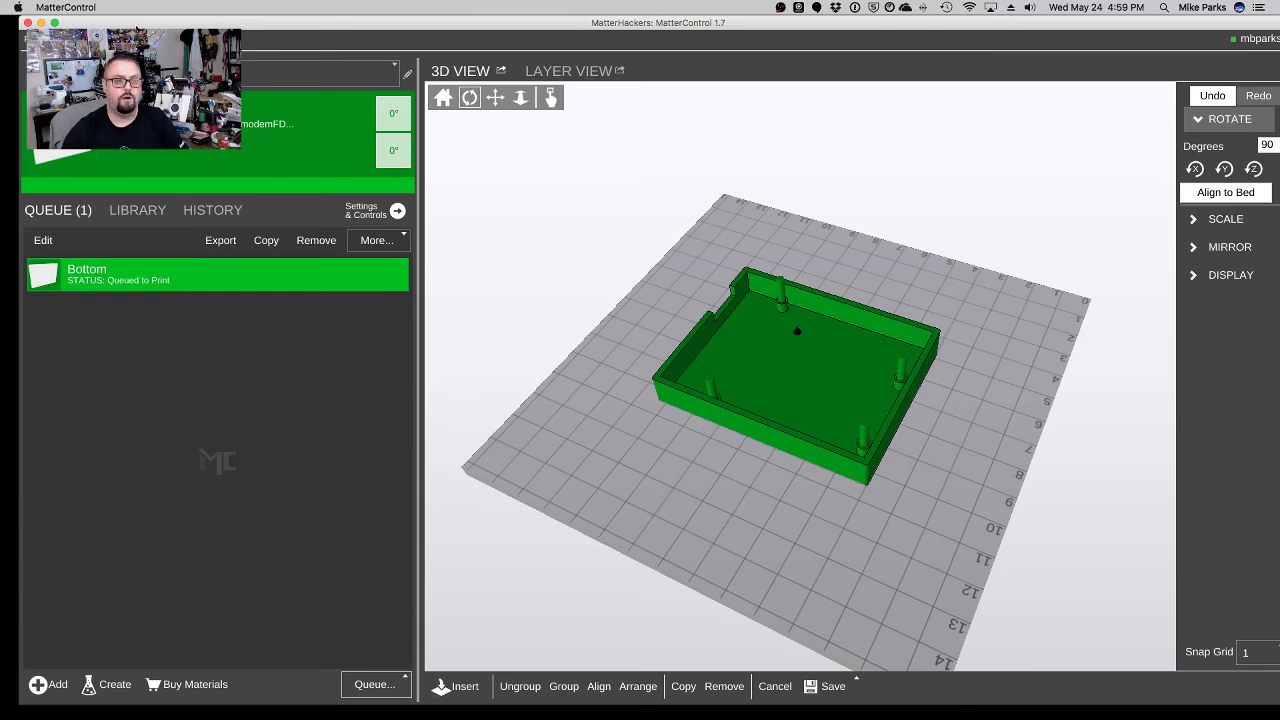
Shift the MatterControl window so its title bar is accessible and close it.
{"action": "left_click_drag", "start_coordinate": [137, 27], "coordinate": [108, 28]}
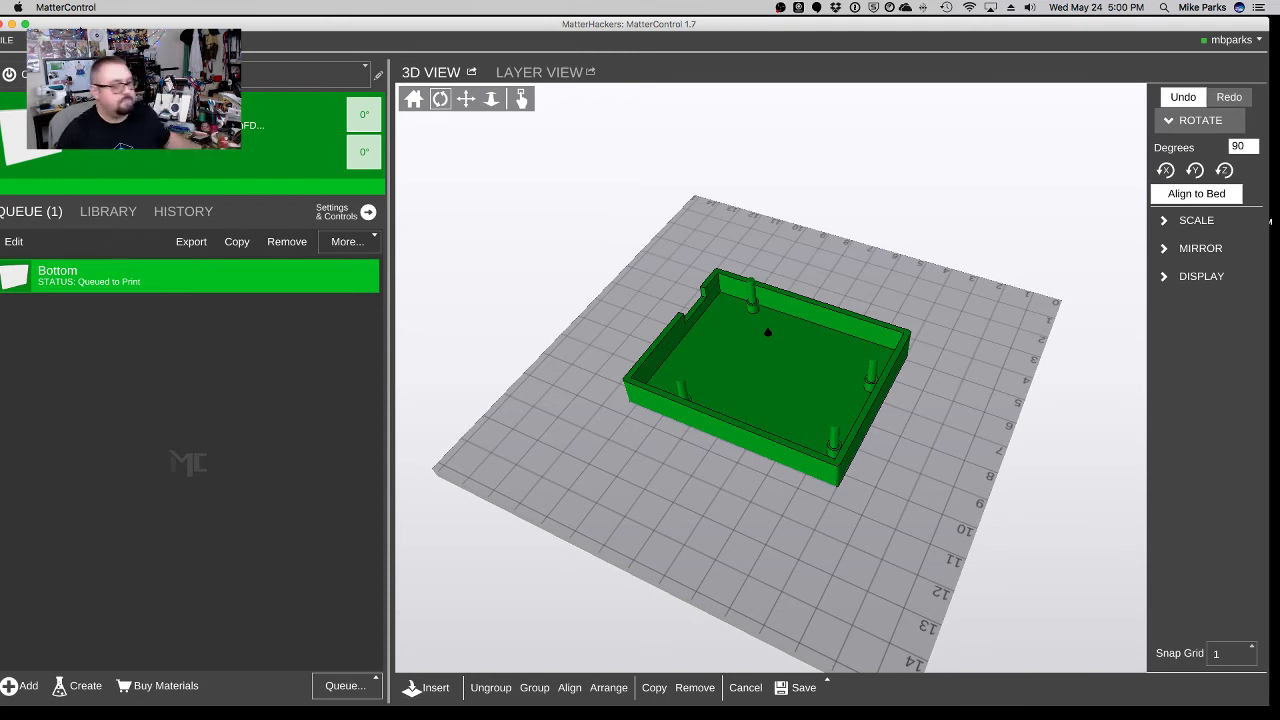
{"action": "left_click_drag", "start_coordinate": [82, 29], "coordinate": [123, 28]}
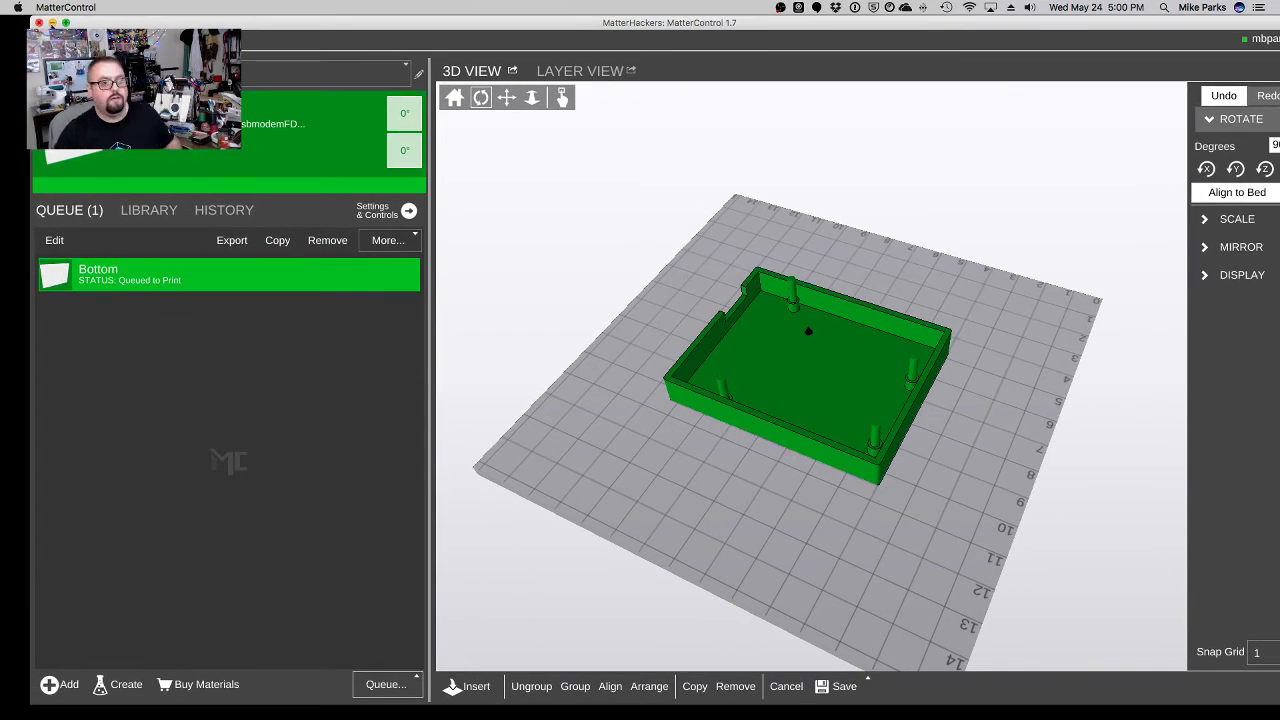
{"action": "left_click", "coordinate": [39, 22]}
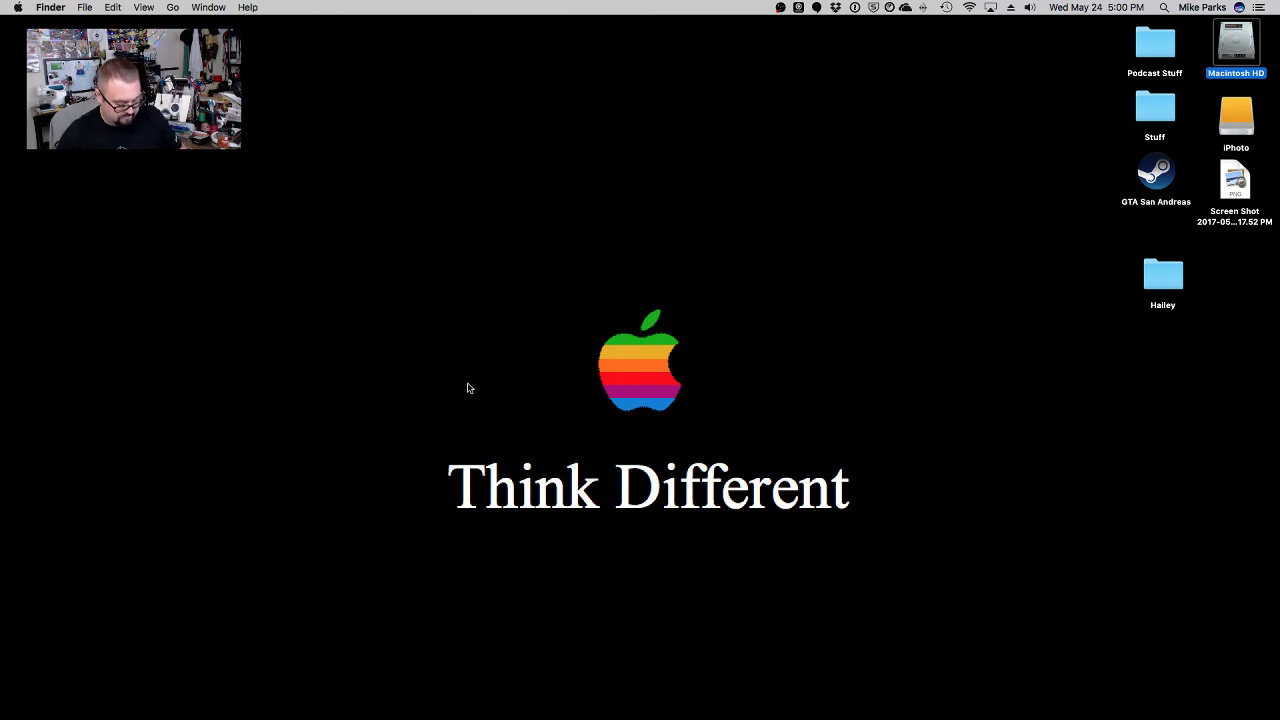
Reopen Fusion 360 with an empty design and bring the OBS window to the front.
{"action": "mouse_move", "coordinate": [620, 716]}
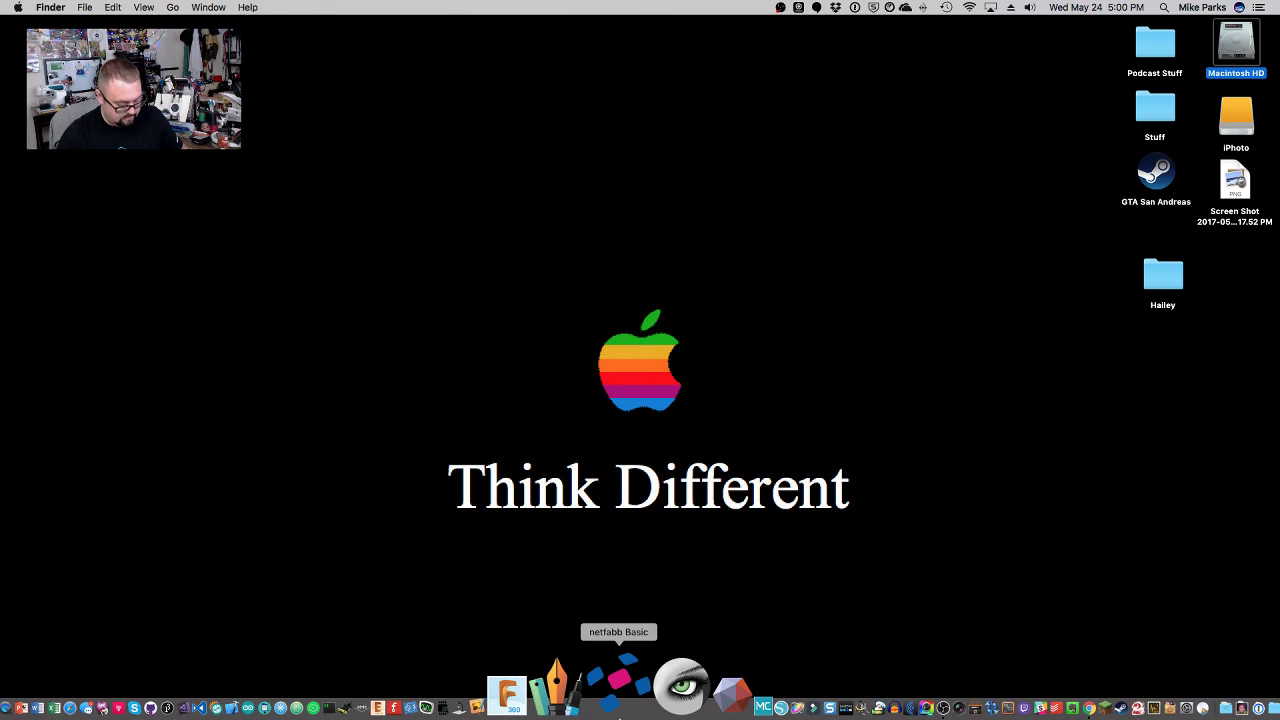
{"action": "left_click", "coordinate": [590, 710]}
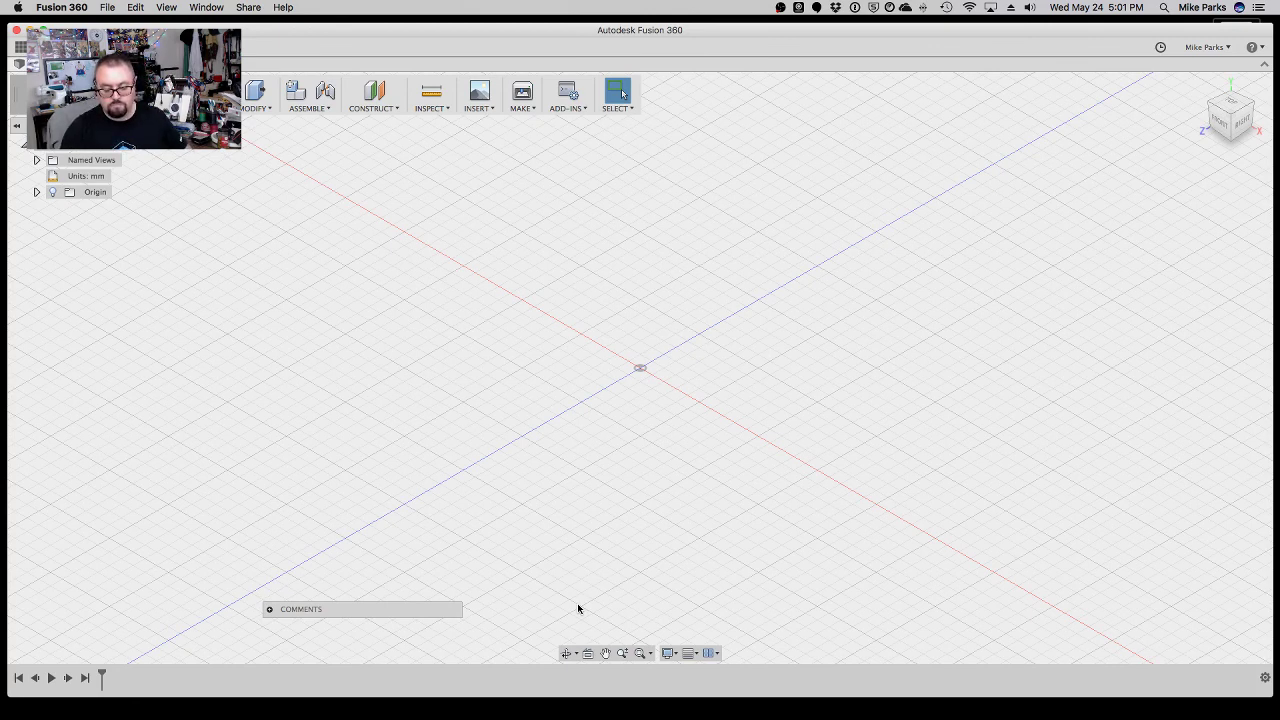
{"action": "mouse_move", "coordinate": [535, 712]}
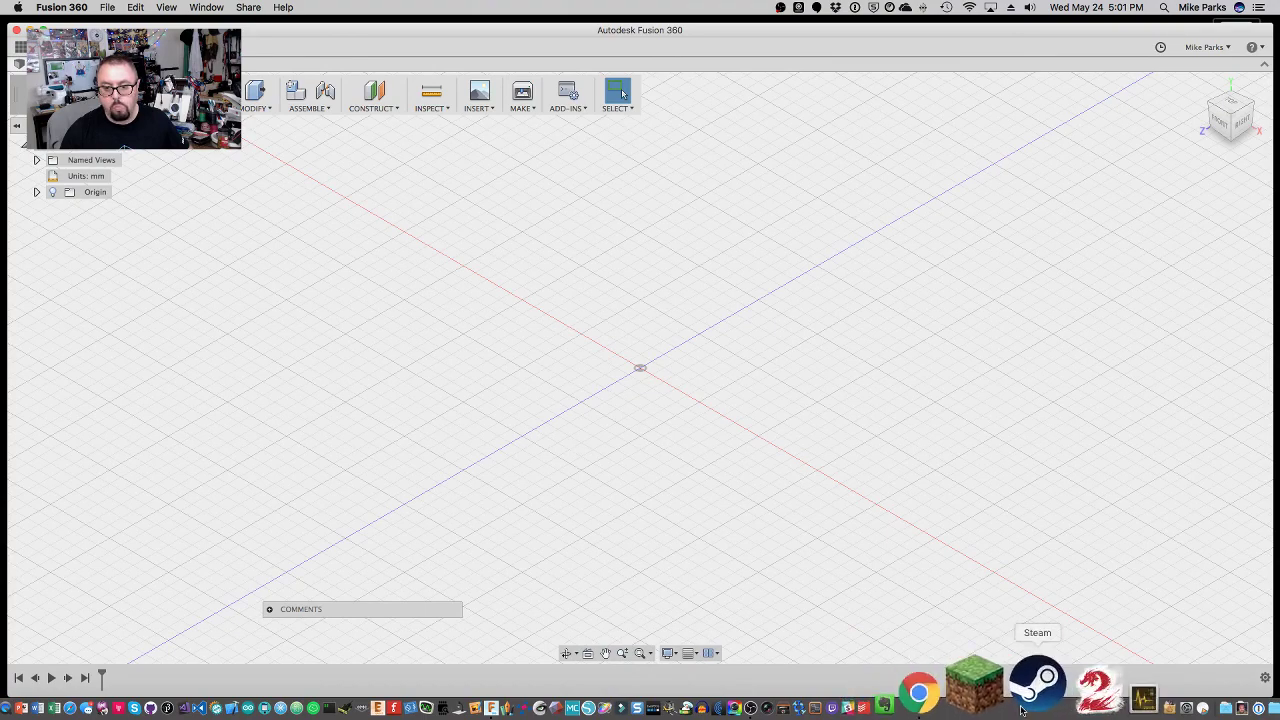
{"action": "left_click", "coordinate": [857, 690]}
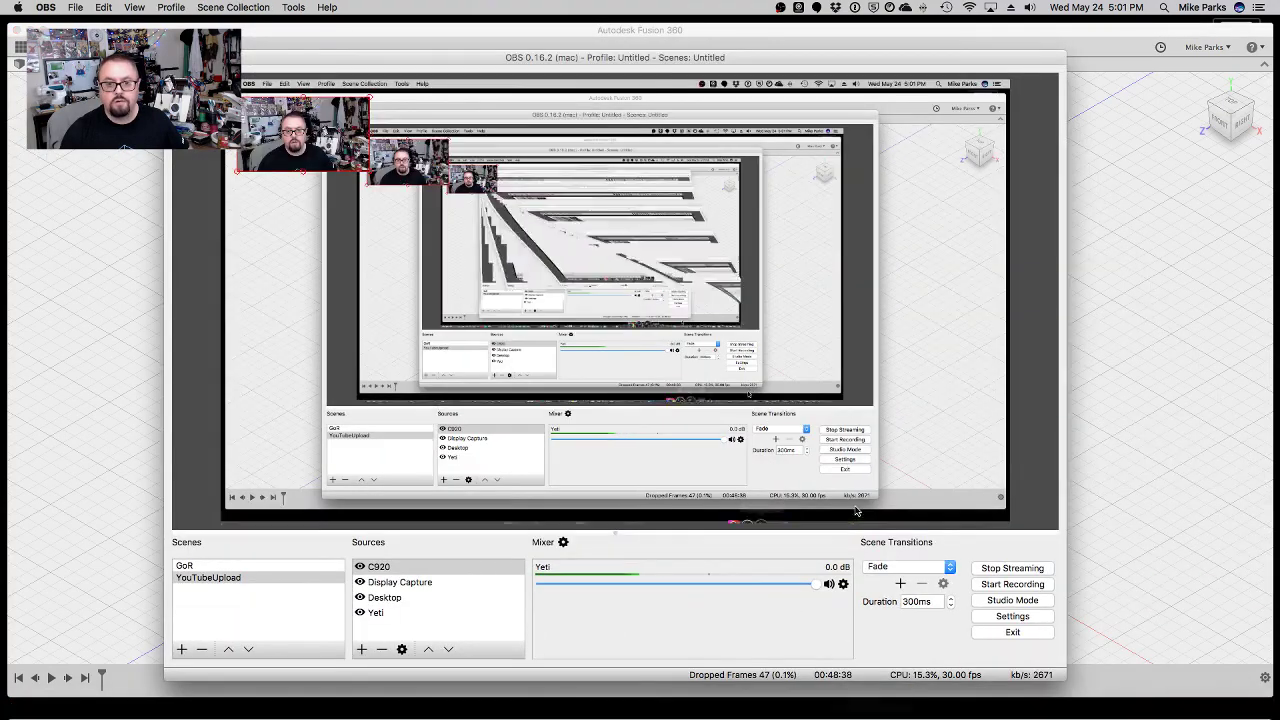